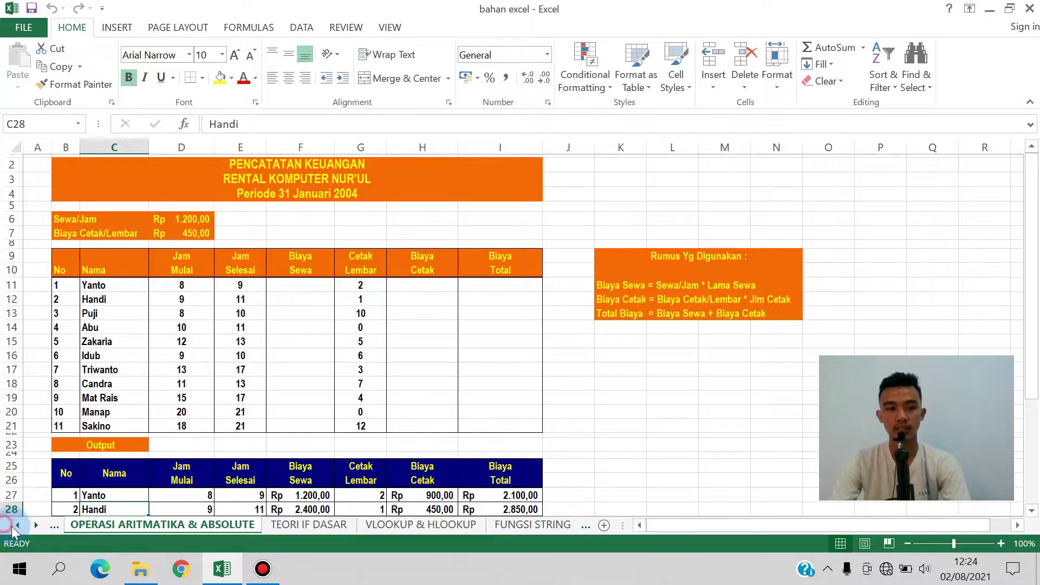
On the FORMAT EXCEL sheet, enter the same sample text as in B4 into cell B5.
left_click(130, 524)
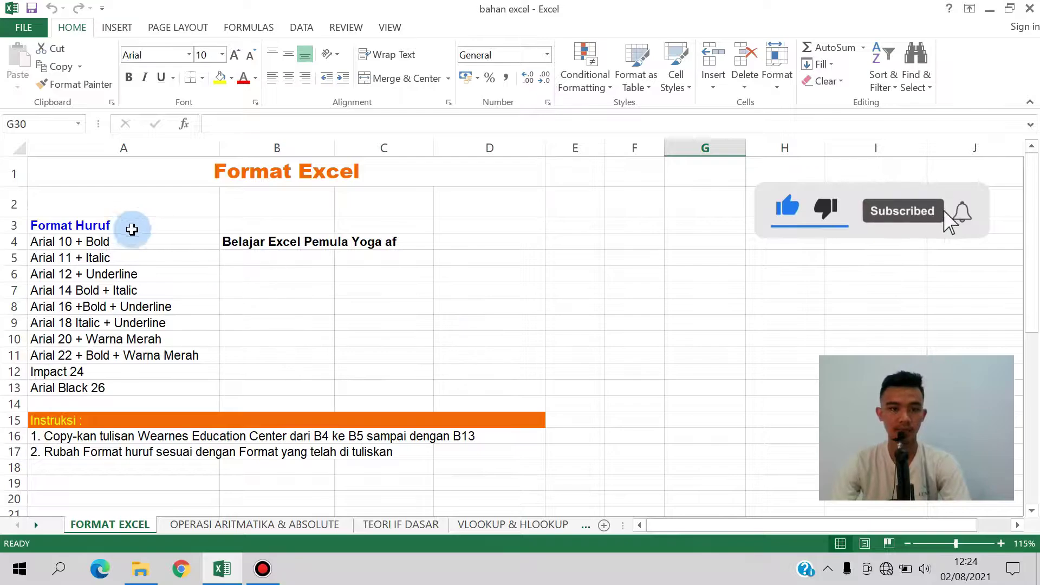
left_click(276, 262)
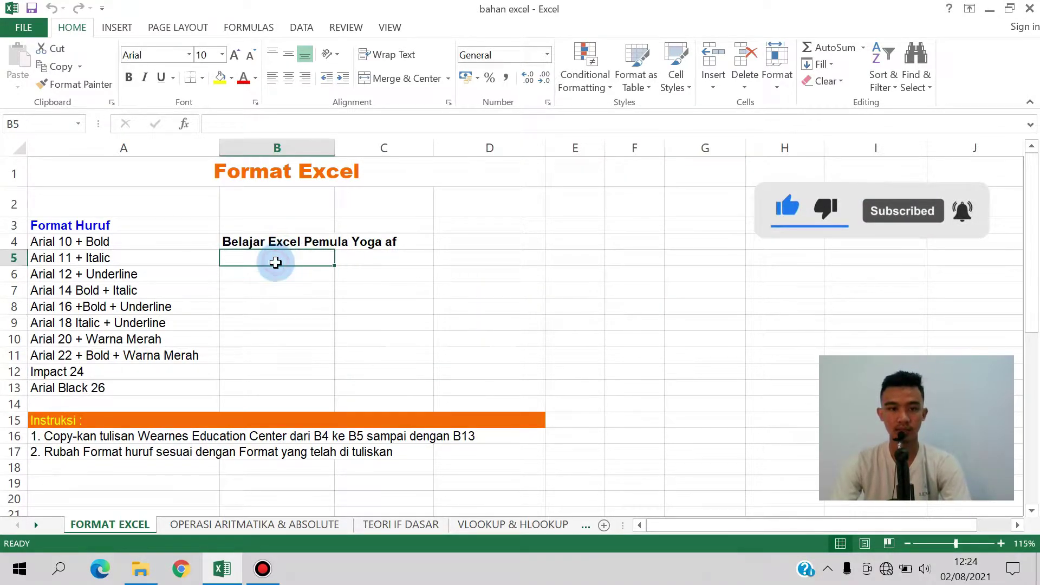
type("Belajar Excel Pemula Yoga af")
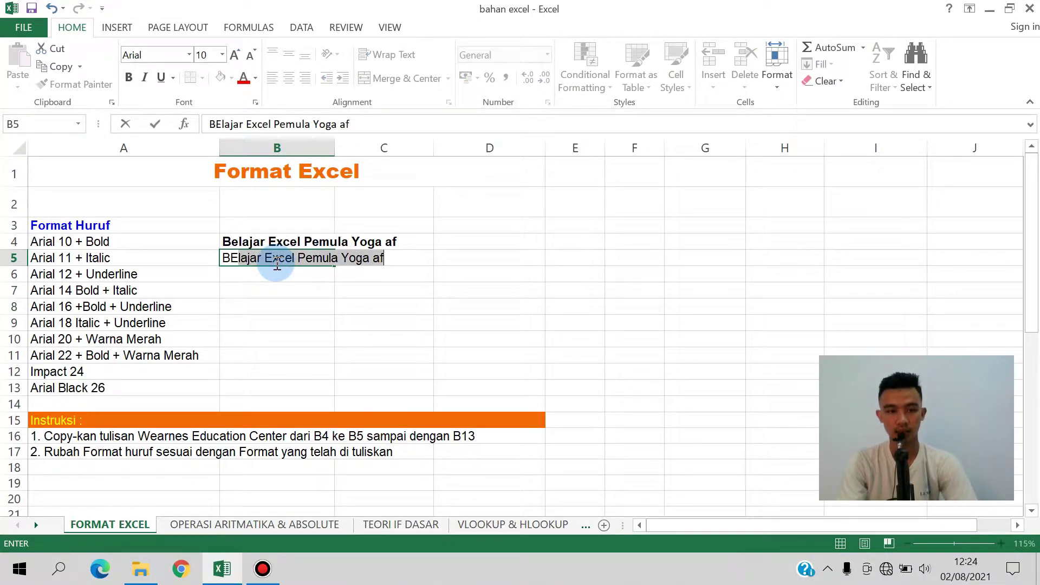
key("Return")
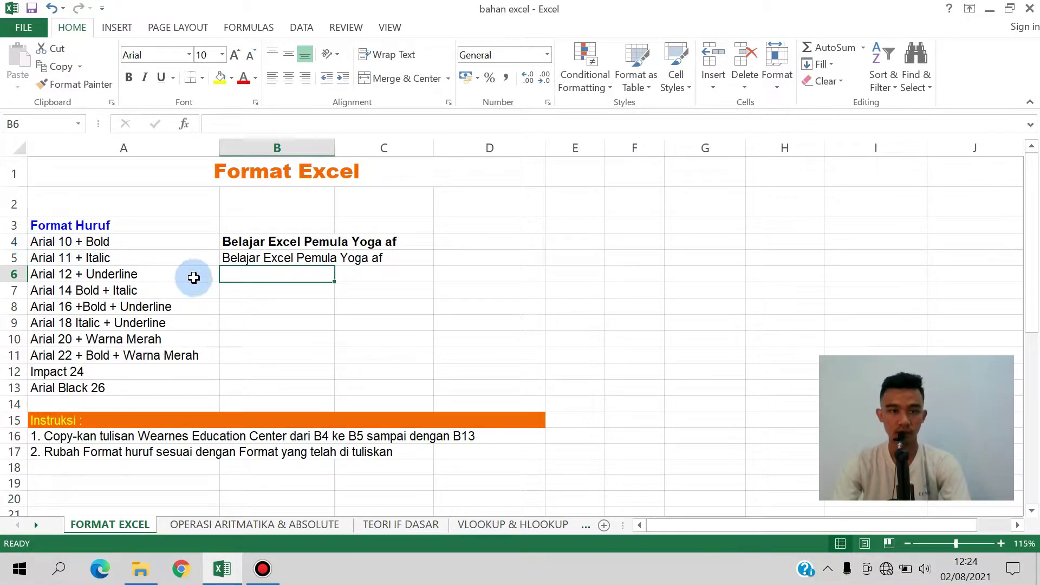
Set the font size of the text in cell B5 to 11.
left_click(228, 258)
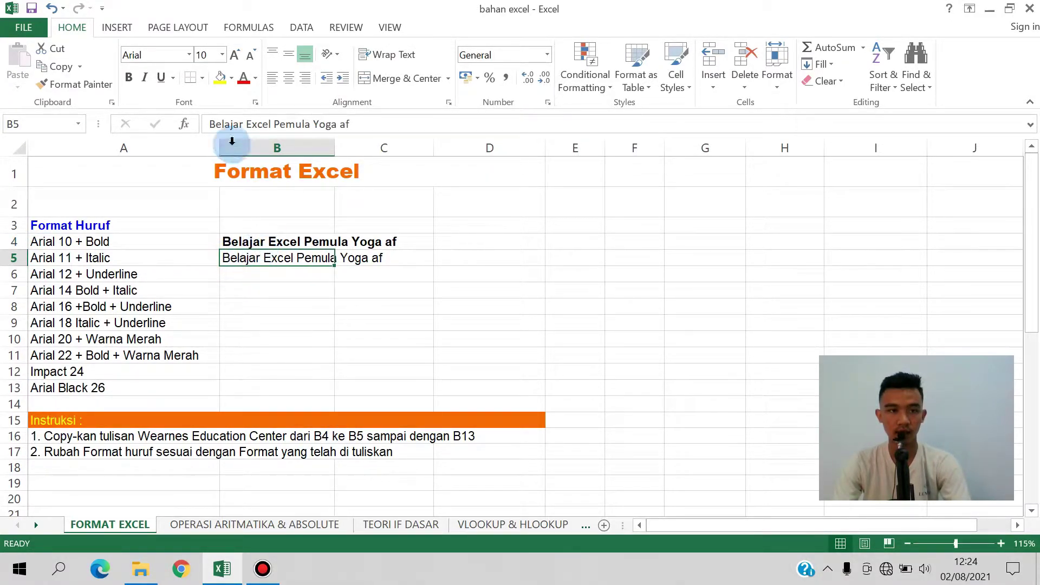
left_click(222, 56)
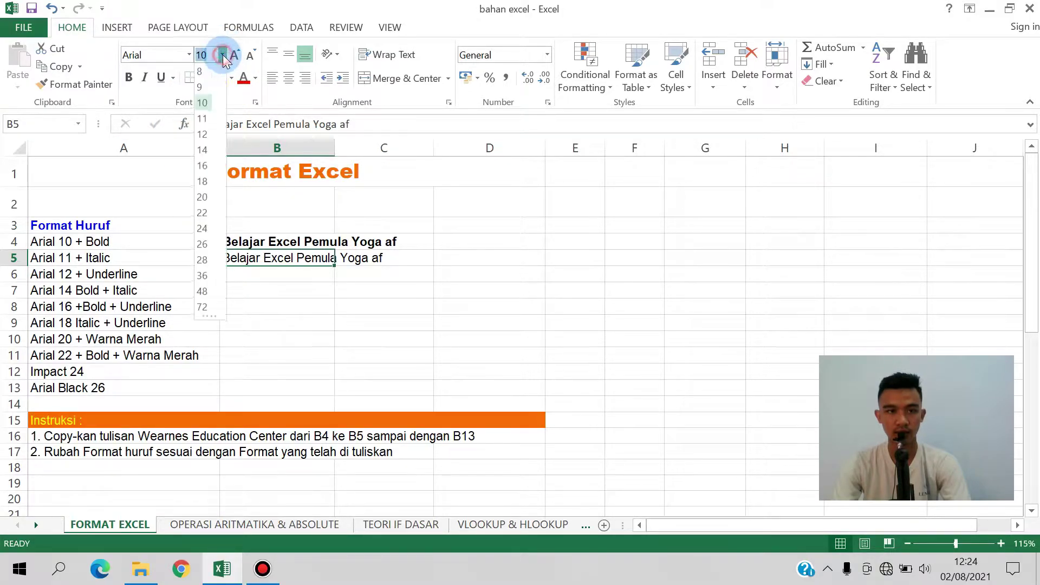
left_click(203, 119)
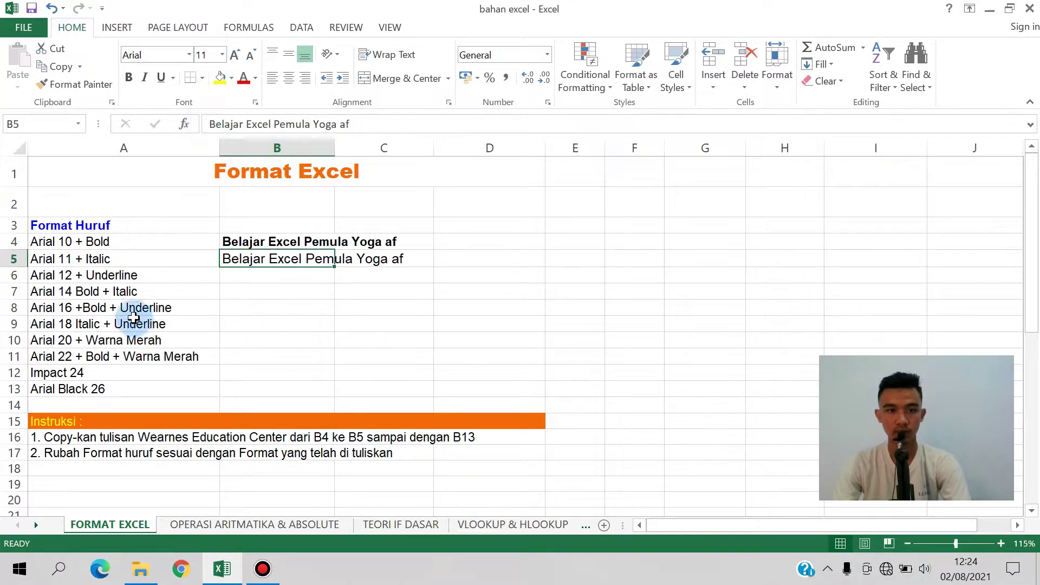
left_click_drag(376, 328, 379, 339)
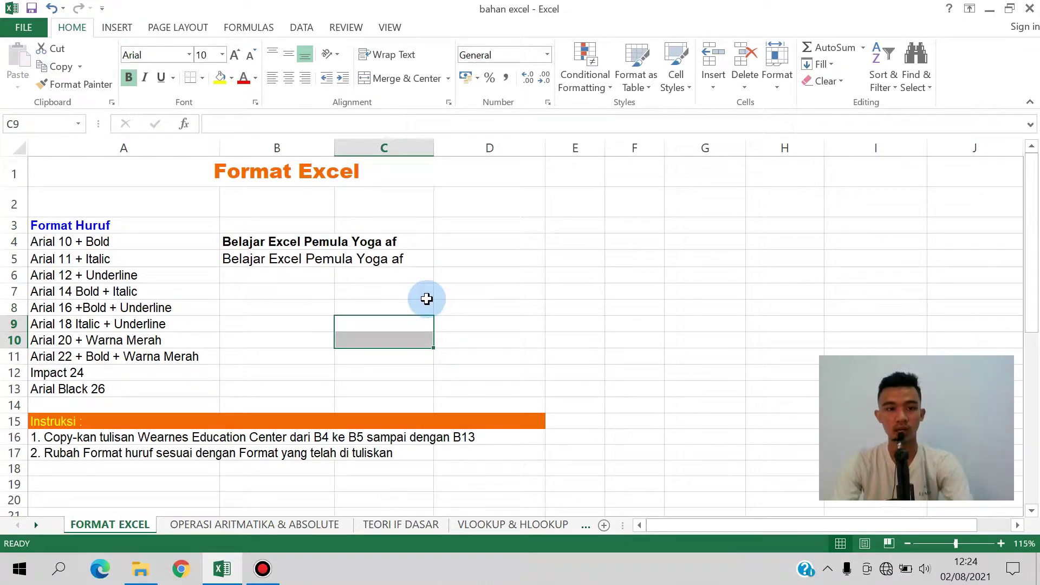
Make the whole text in cell B5 italic.
left_click(244, 258)
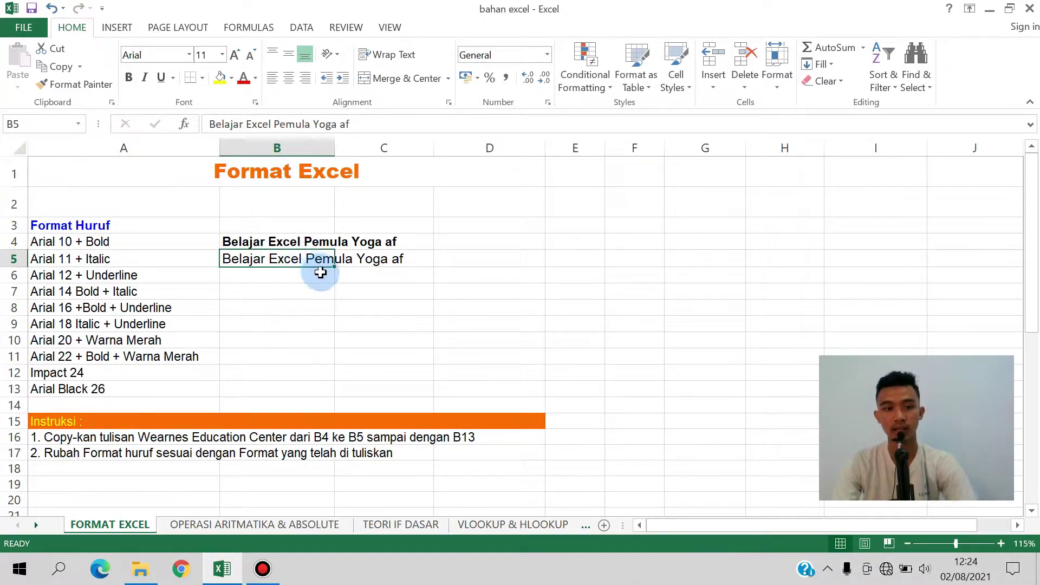
left_click(322, 340)
left_click_drag(228, 261, 400, 254)
left_click_drag(254, 310, 248, 293)
left_click(238, 260)
left_click_drag(354, 124, 208, 124)
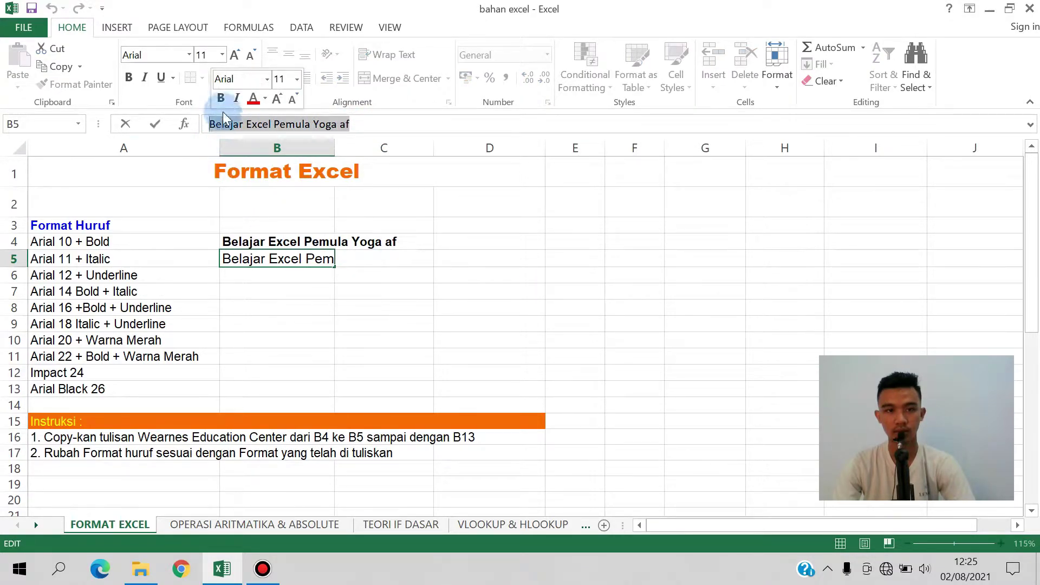
left_click(238, 99)
left_click(466, 291)
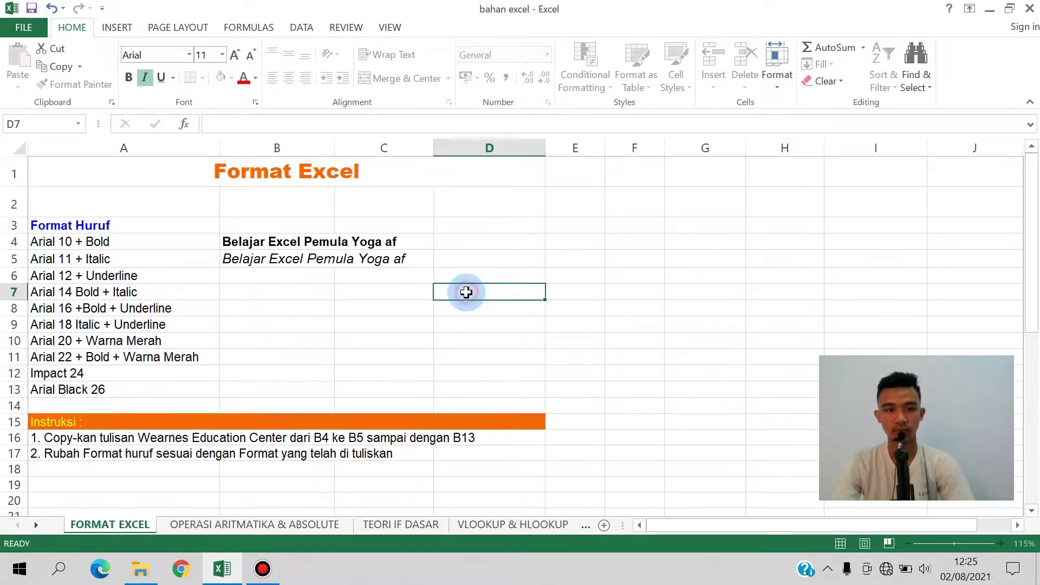
left_click(301, 259)
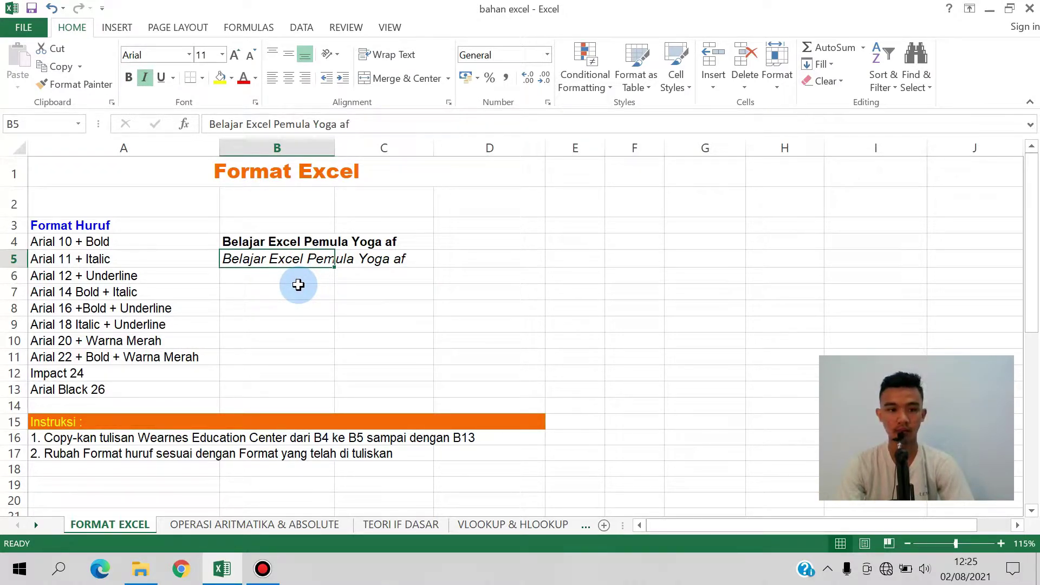
left_click(77, 279)
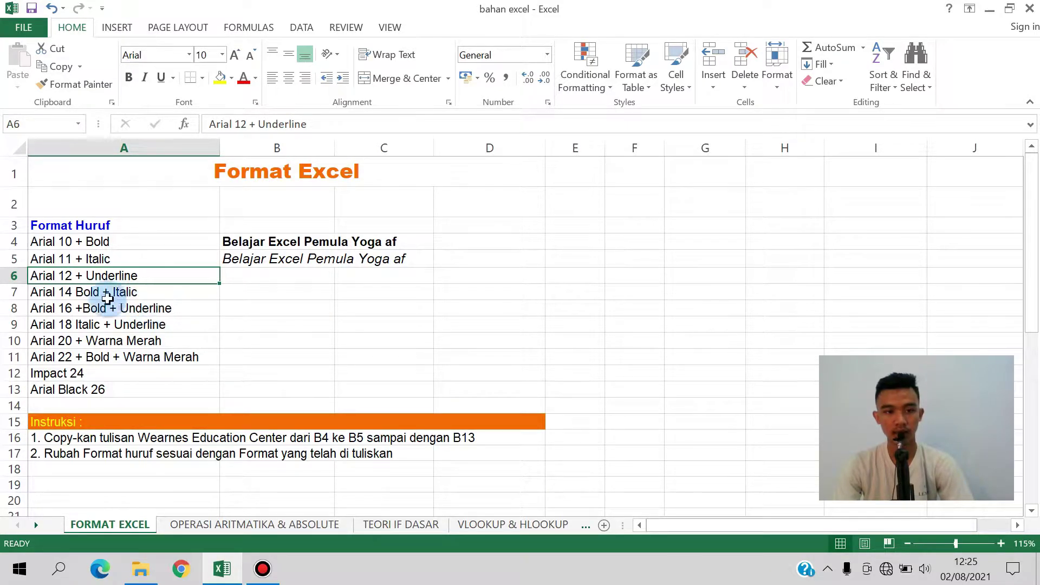
left_click(342, 352)
Copy cell B5 and paste it into each of the cells B6 through B11.
left_click(241, 261)
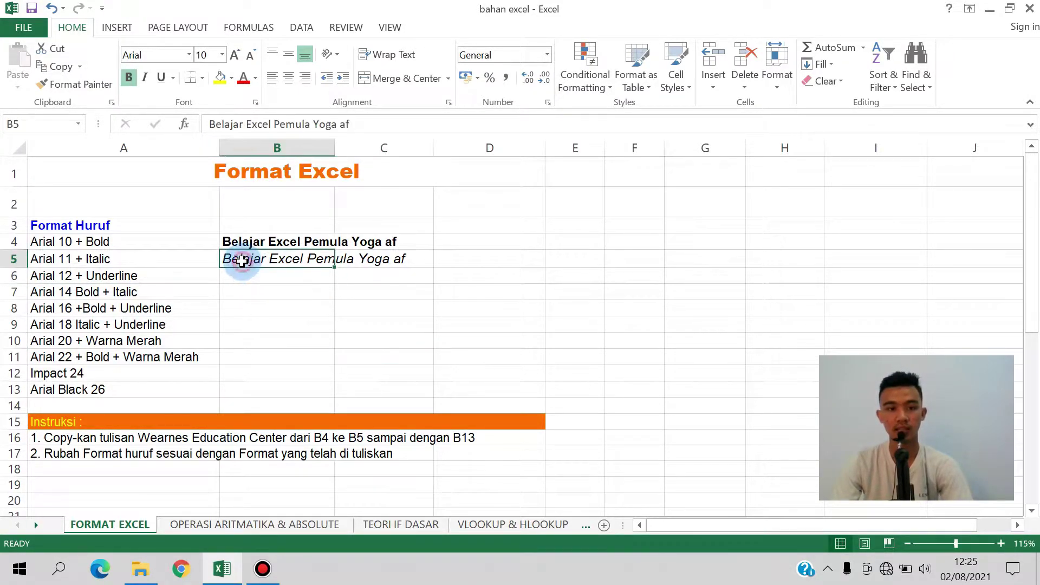
key("ctrl+c")
left_click(272, 273)
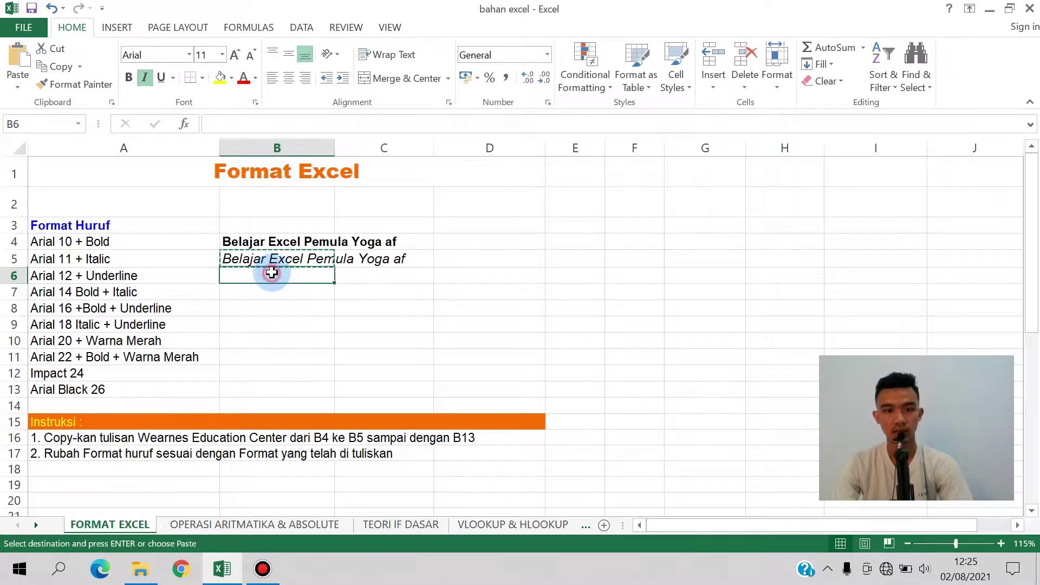
key("ctrl+v")
left_click(269, 294)
key("ctrl+v")
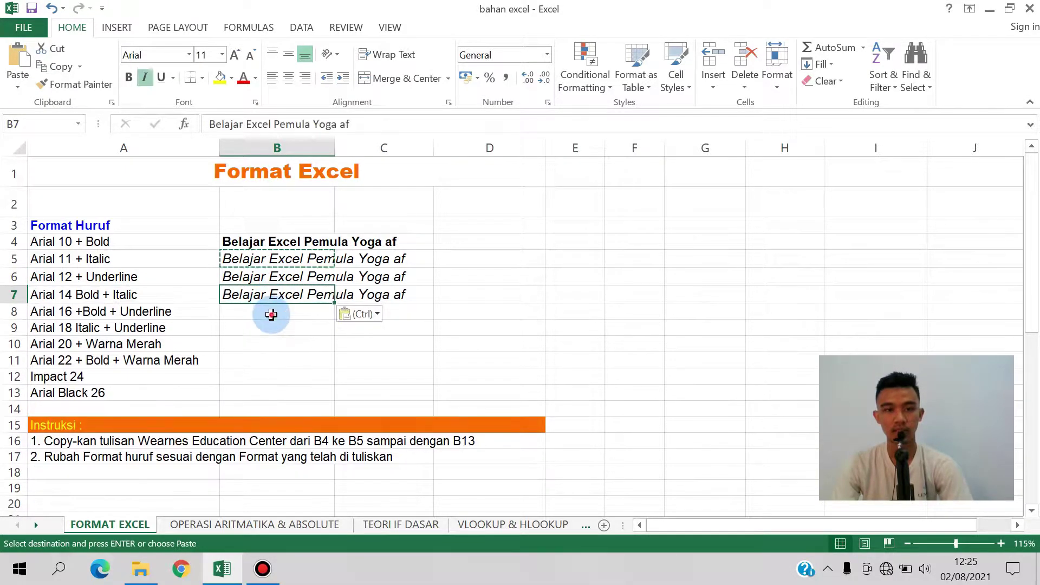
left_click(271, 313)
key("ctrl+v")
left_click(271, 332)
key("ctrl+v")
left_click(274, 351)
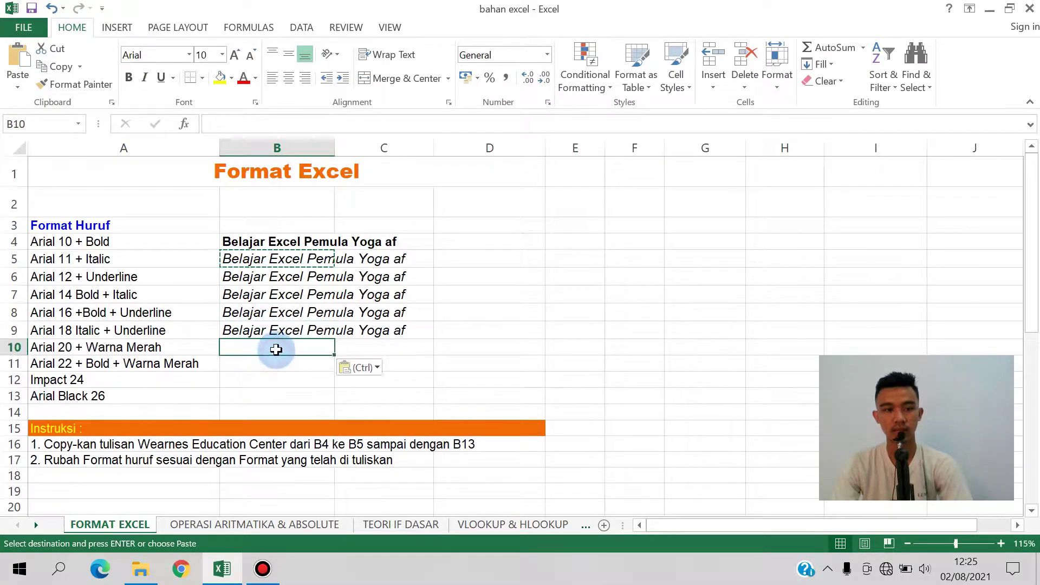
key("ctrl+v")
left_click(279, 363)
key("ctrl+v")
left_click(528, 330)
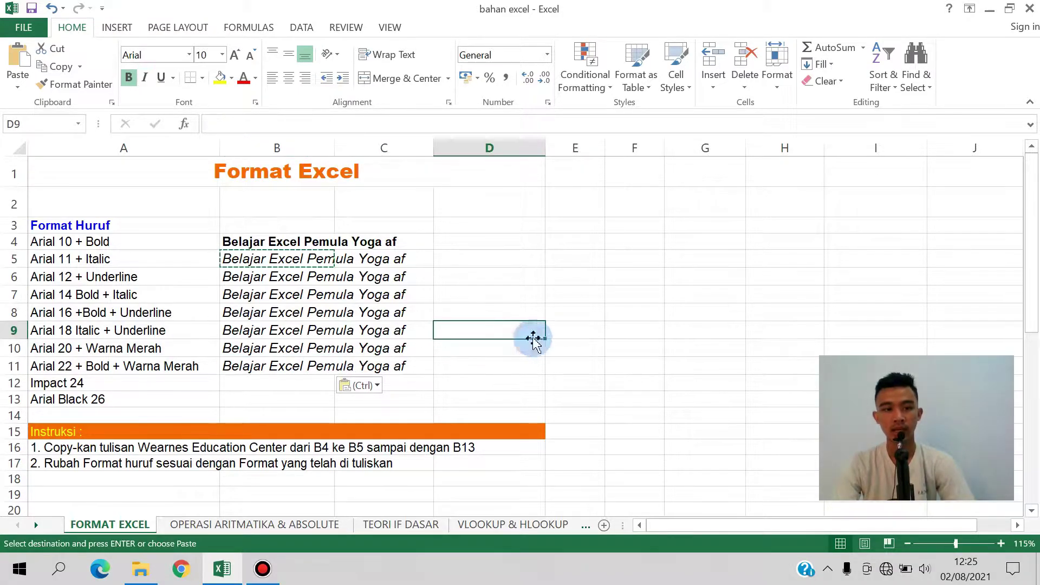
key("Escape")
left_click(251, 280)
left_click(253, 259)
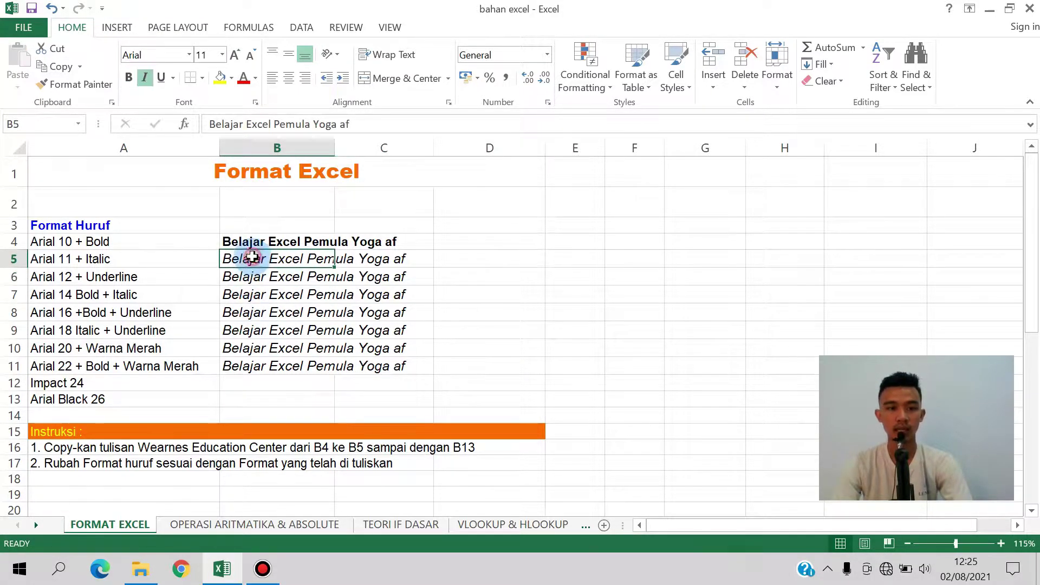
left_click_drag(379, 124, 210, 124)
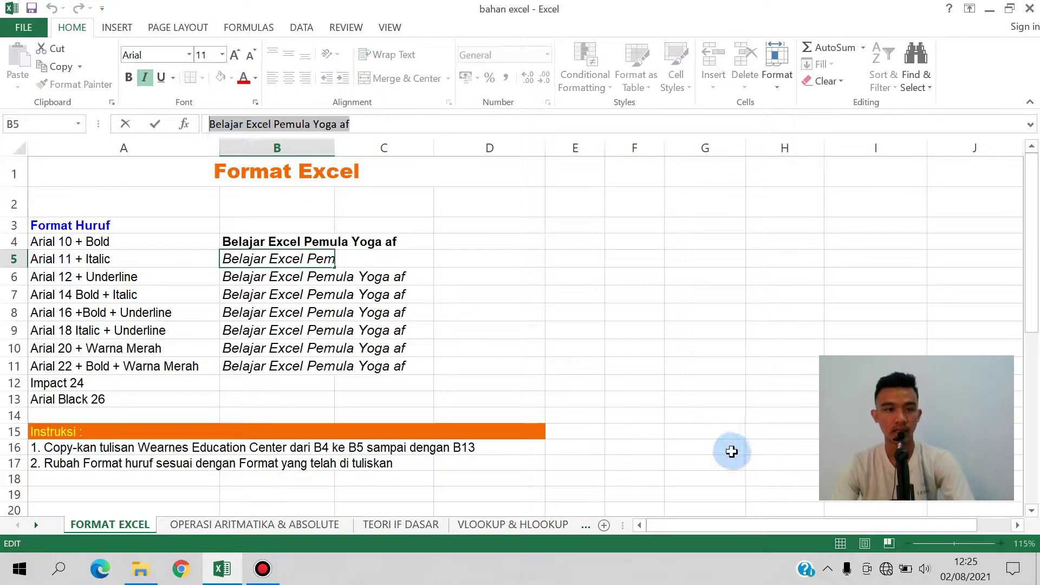
left_click(564, 386)
left_click(246, 259)
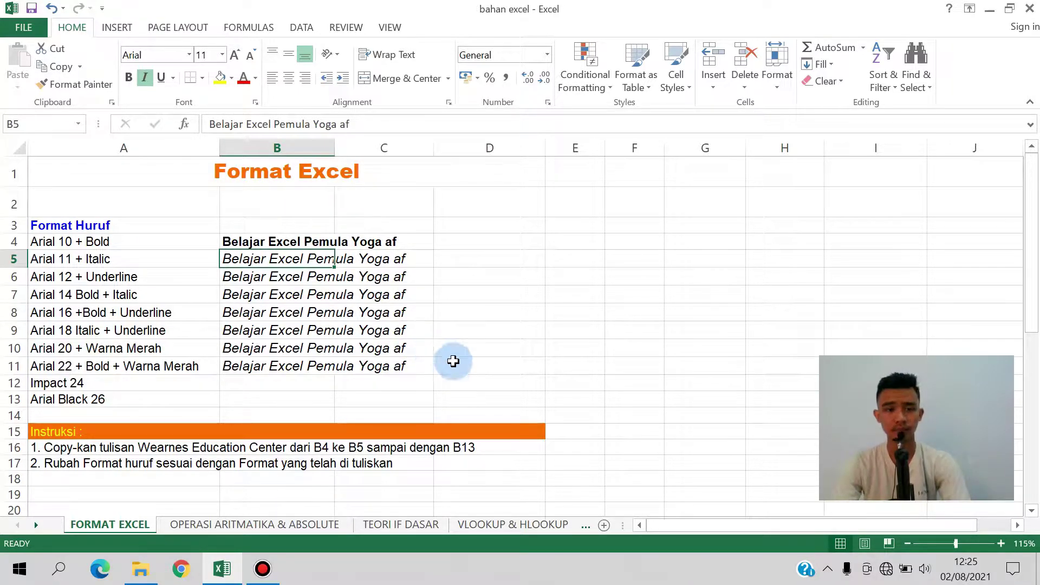
Set the font size of the whole text in cell B6 to 12.
left_click(243, 278)
left_click_drag(355, 124, 209, 124)
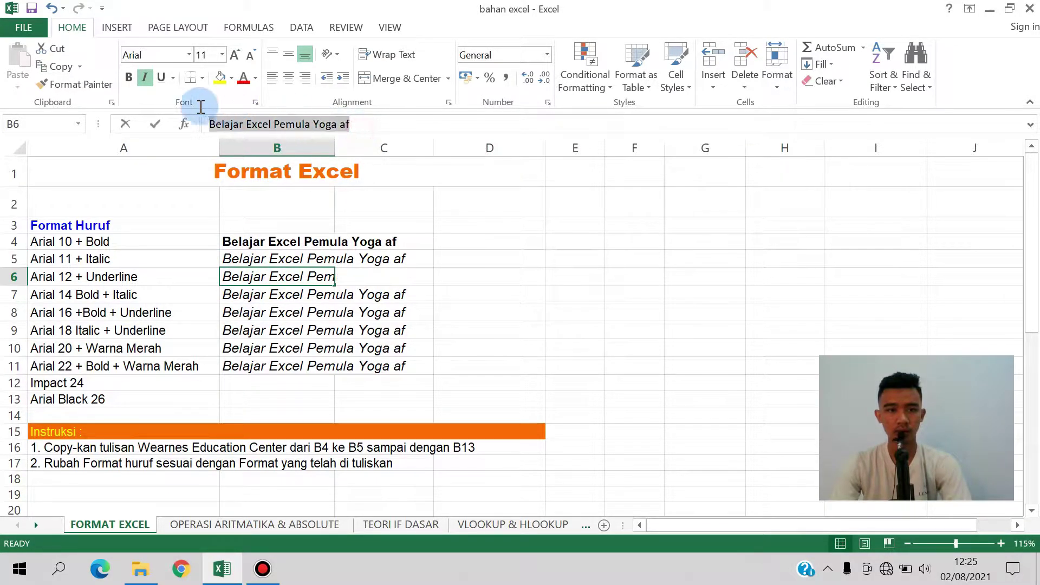
left_click(223, 55)
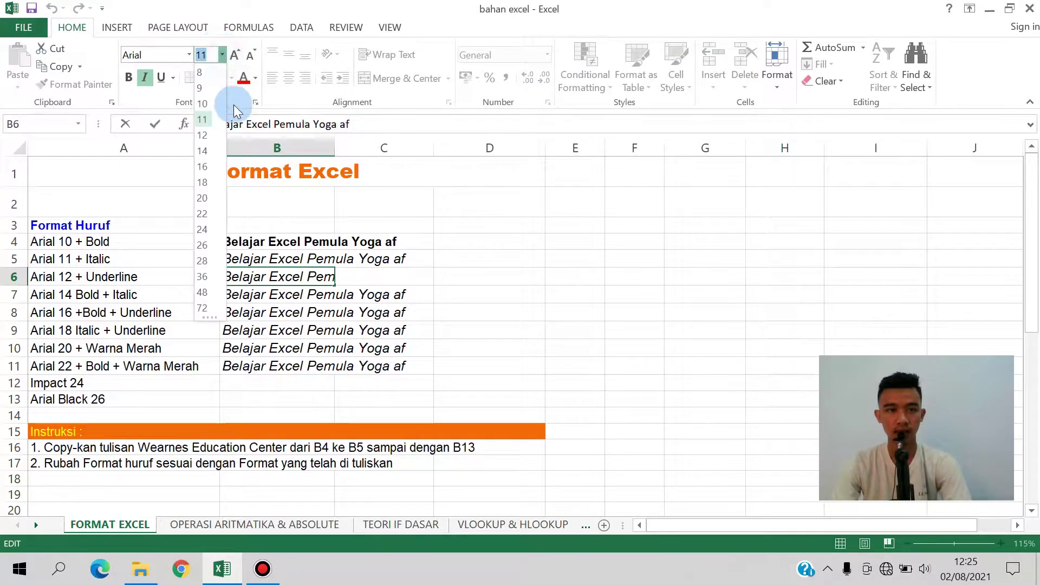
left_click(203, 134)
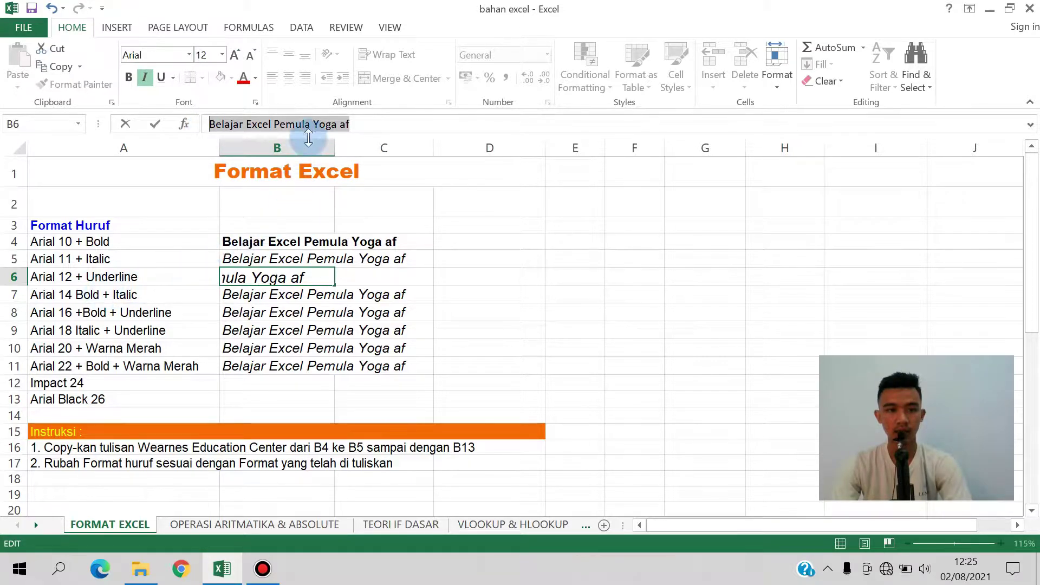
left_click(403, 399)
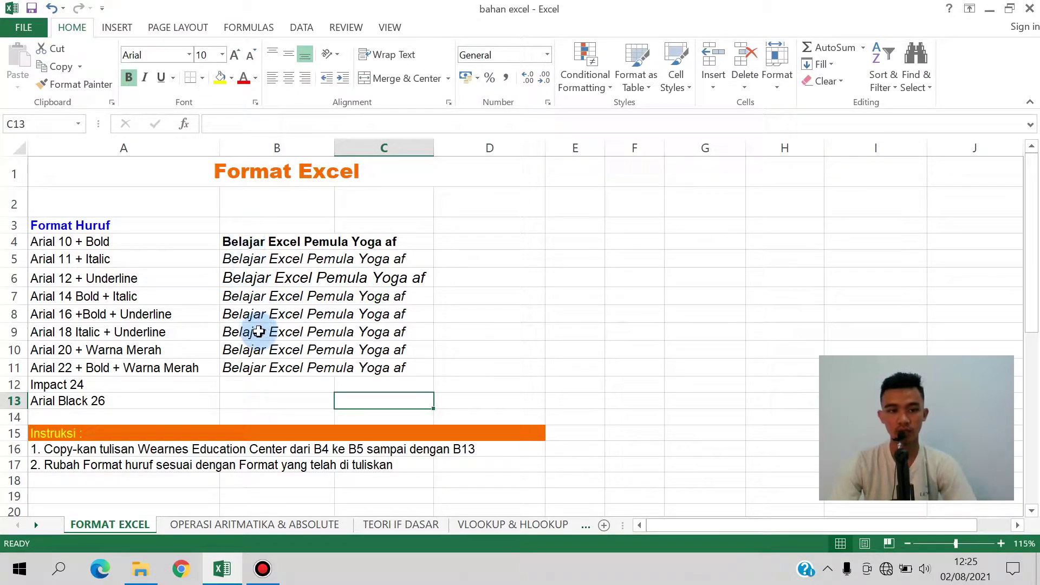
left_click(233, 260)
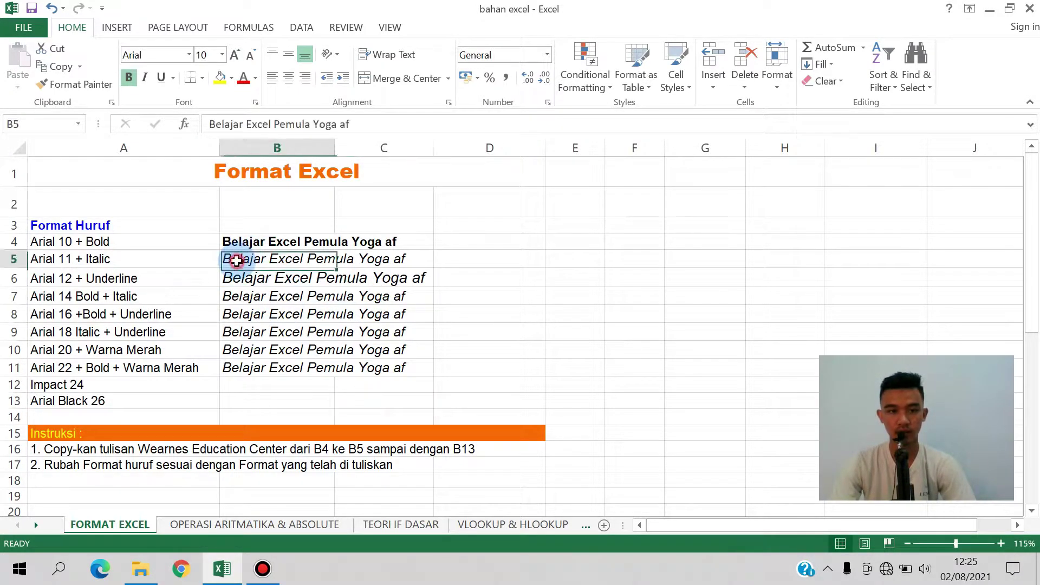
left_click(268, 282)
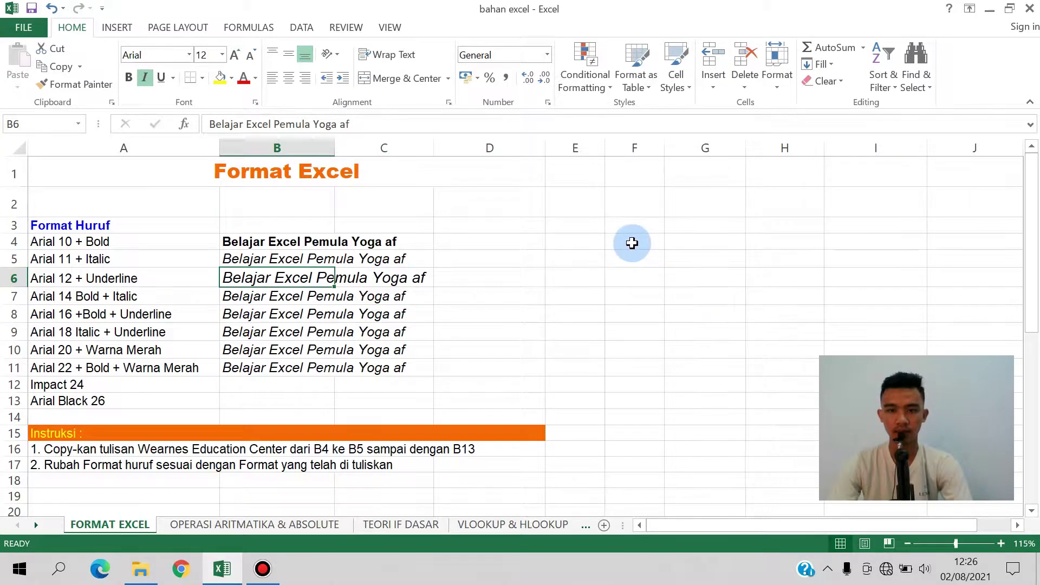
Apply All Borders to the empty range F4:I10 to form a table grid.
left_click_drag(627, 242, 896, 355)
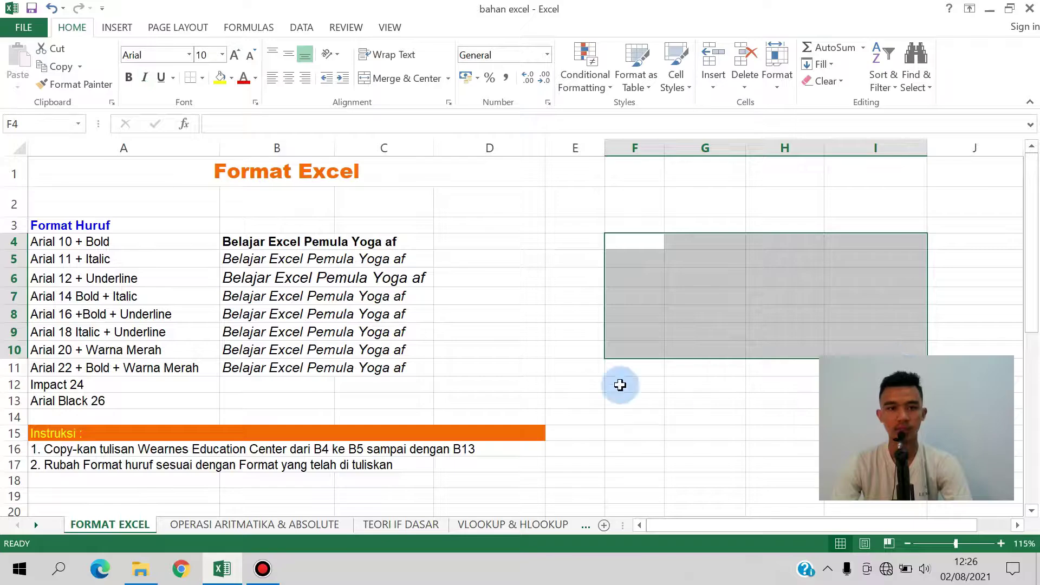
left_click(205, 78)
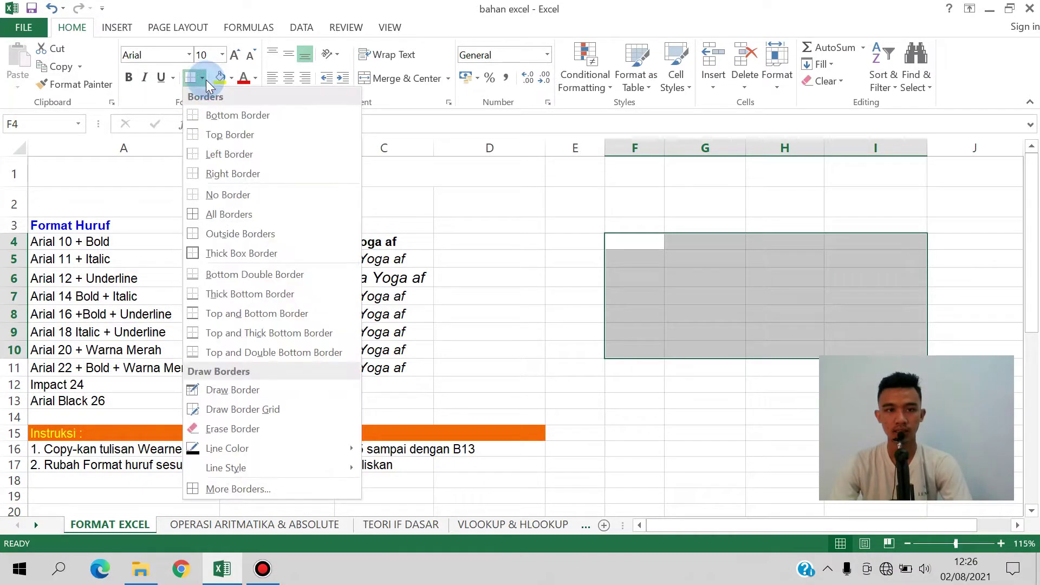
left_click(239, 215)
left_click(875, 417)
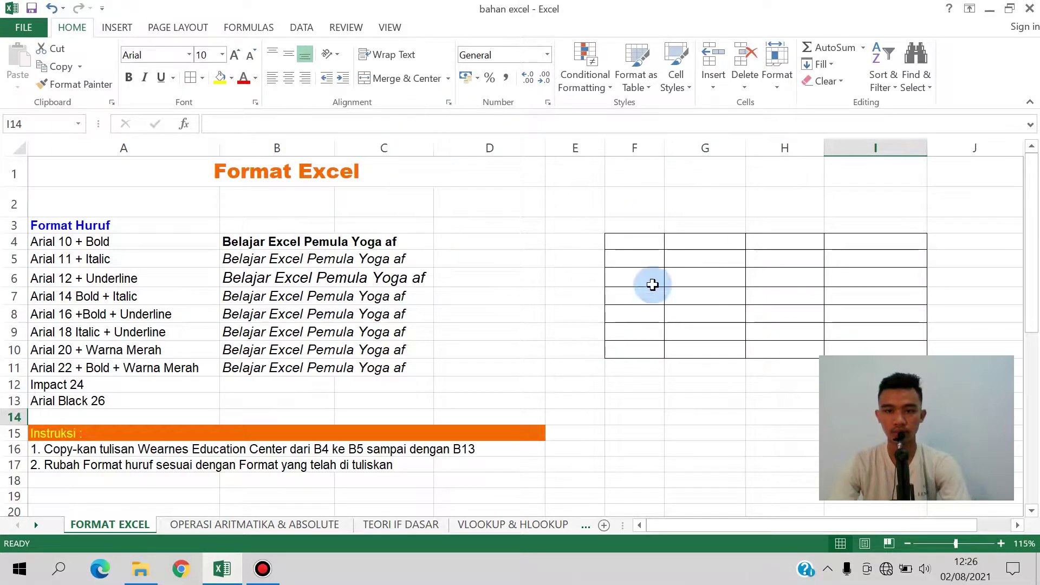
left_click(653, 241)
left_click(719, 238)
left_click(791, 252)
left_click(844, 247)
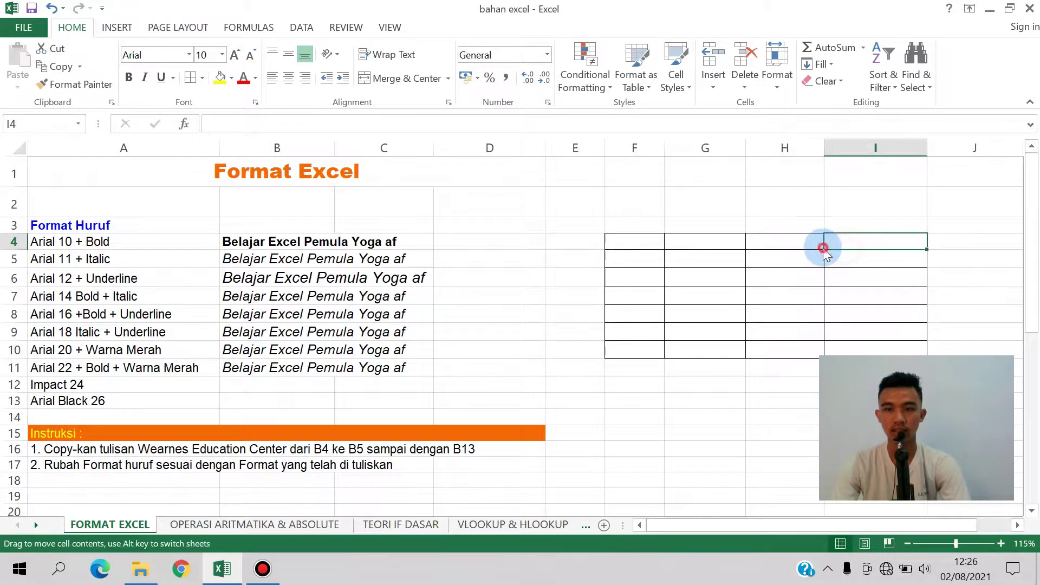
Enter the column headings NAMA, KELAS and JURUSAN in cells F4, G4 and H4 of the bordered table.
left_click(653, 242)
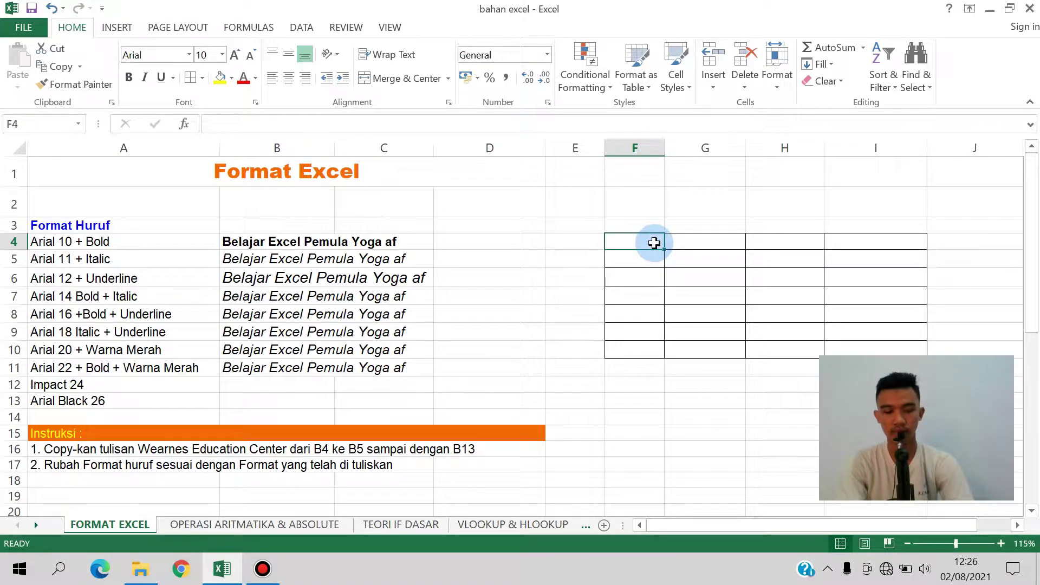
type("BA")
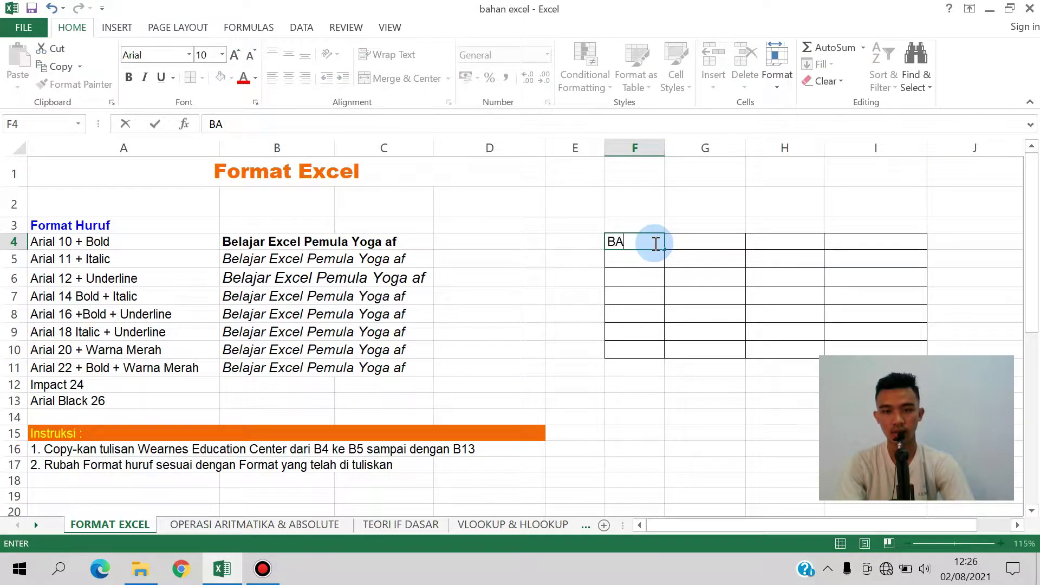
type("MA")
key("Tab")
type("KELAS")
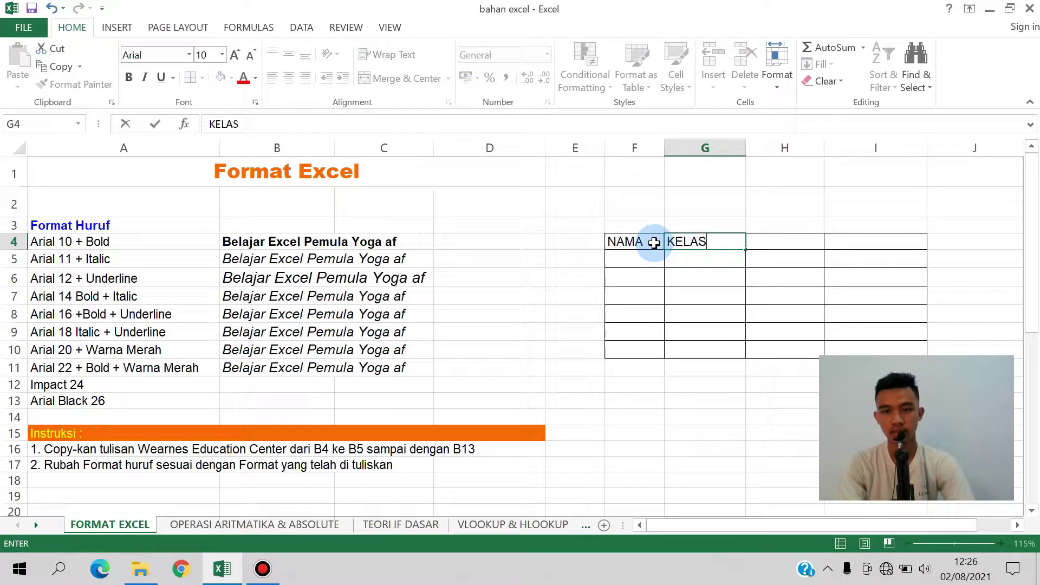
key("Tab")
type("JRU")
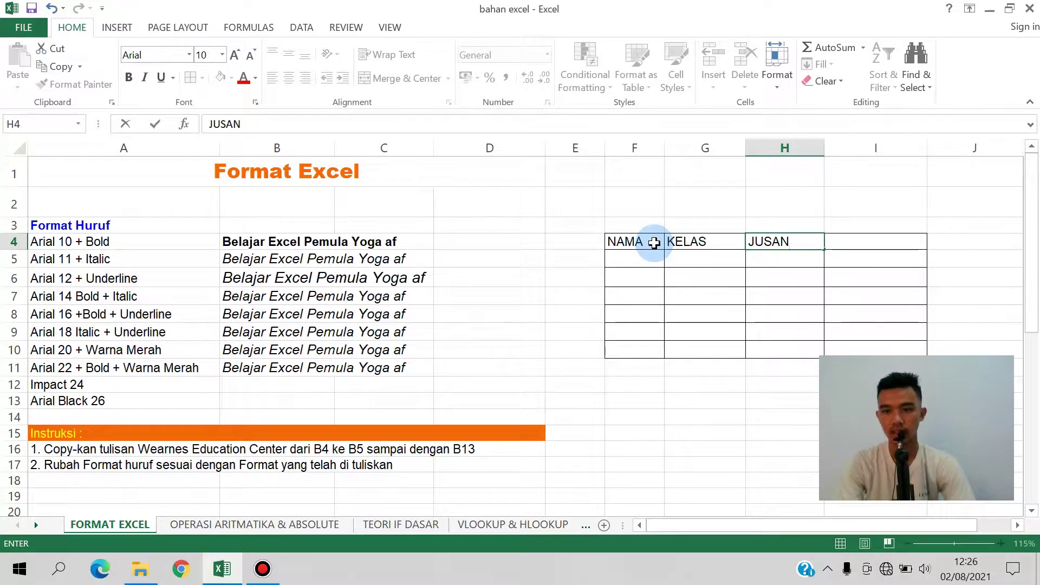
key("Return")
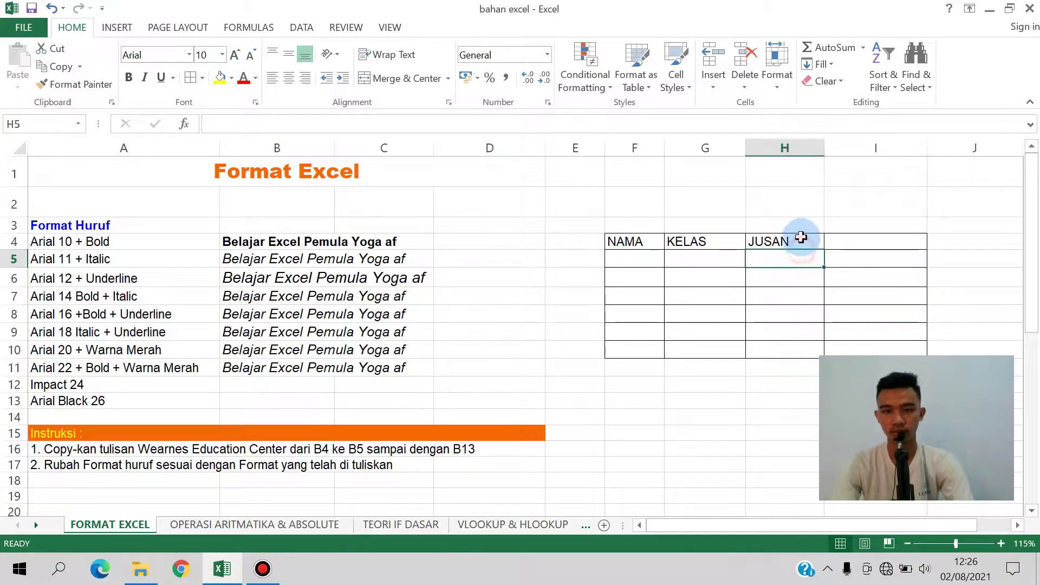
left_click(801, 237)
type("JUR")
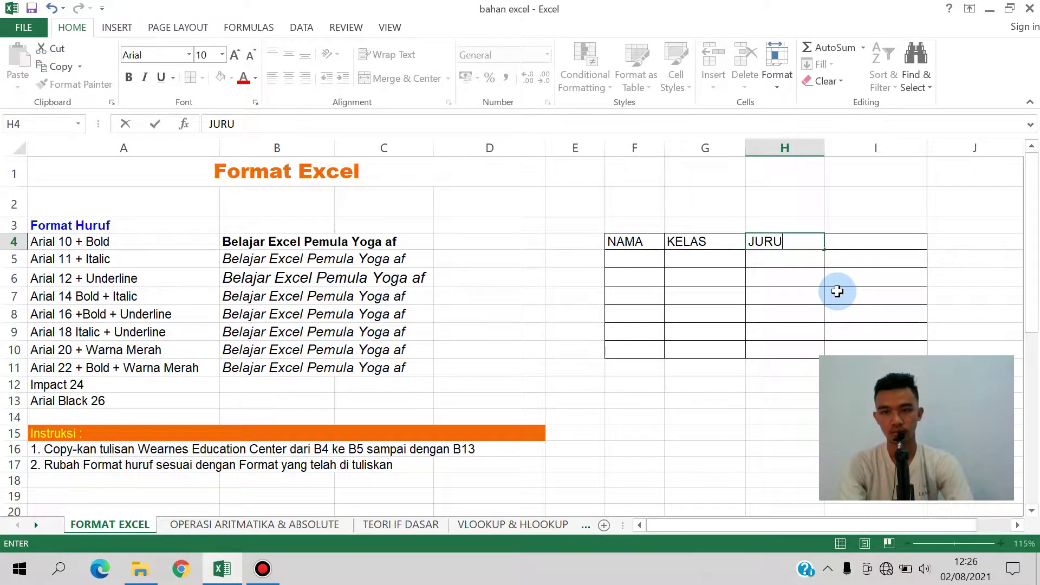
key("Return")
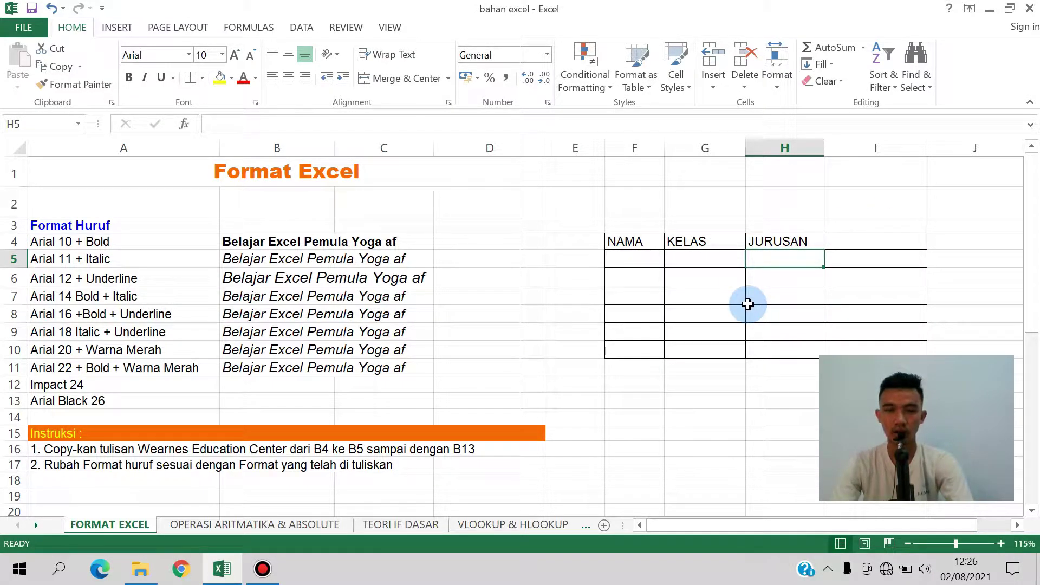
Extend the table with another column by applying All Borders to the range E4:E10.
left_click(578, 245)
left_click_drag(579, 245, 596, 346)
left_click(613, 313)
left_click(577, 246)
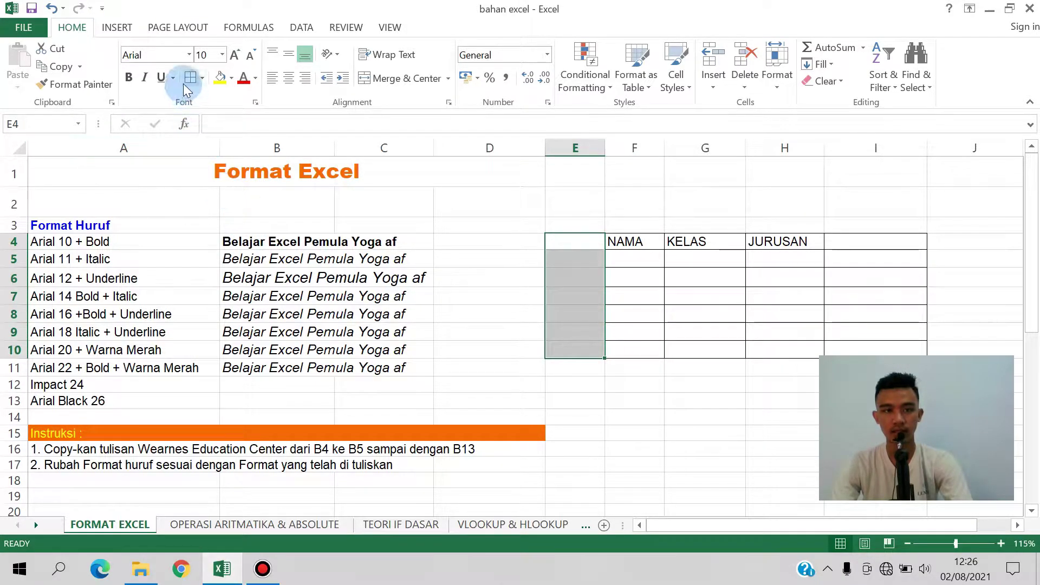
left_click(676, 273)
left_click_drag(570, 240, 644, 242)
left_click(696, 348)
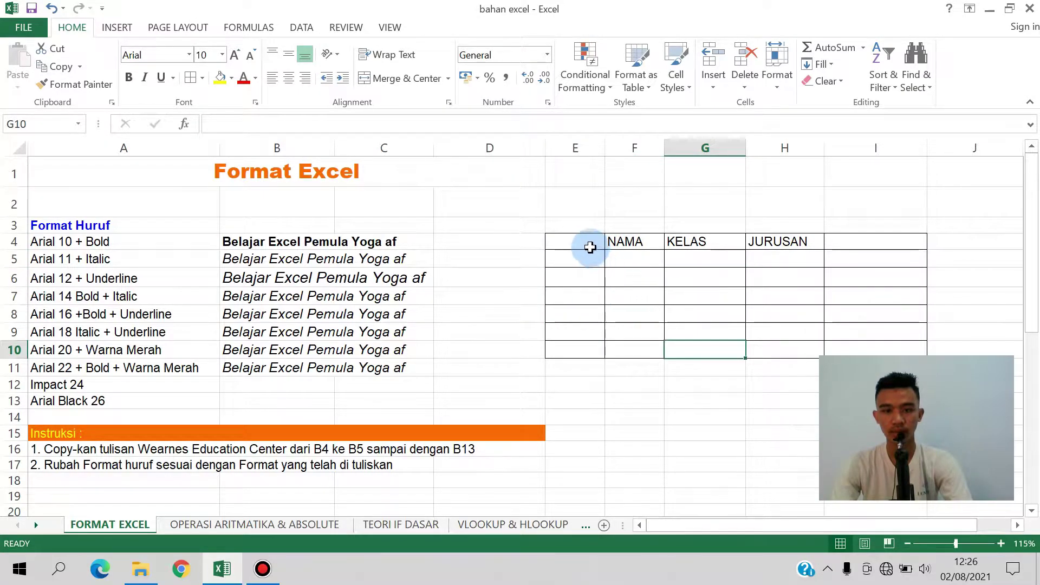
Merge and center cells E4 and F4 so the NAMA heading spans both columns.
left_click(610, 240)
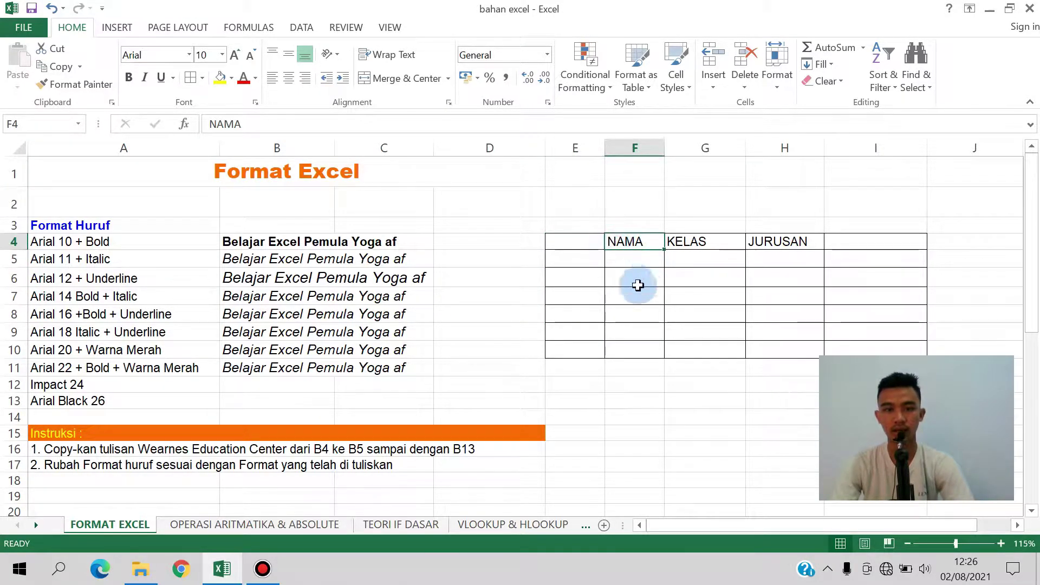
left_click(616, 291)
left_click(610, 277)
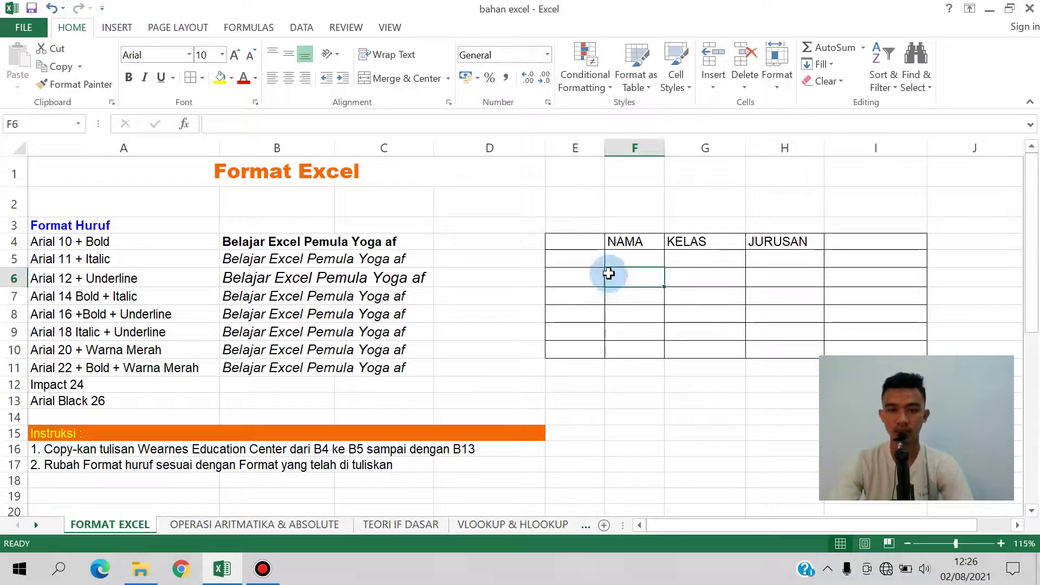
left_click_drag(584, 247, 624, 244)
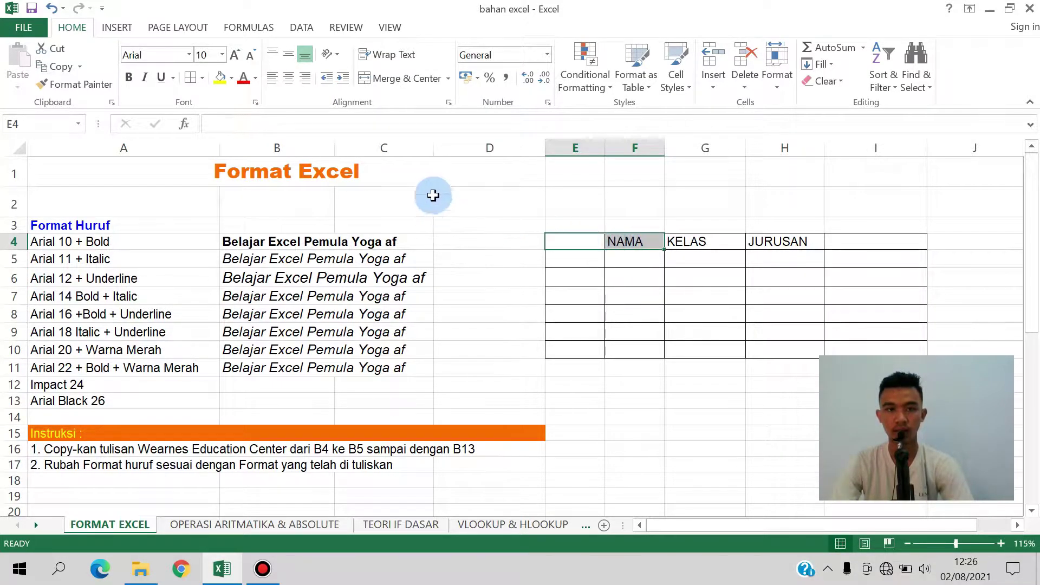
left_click(398, 79)
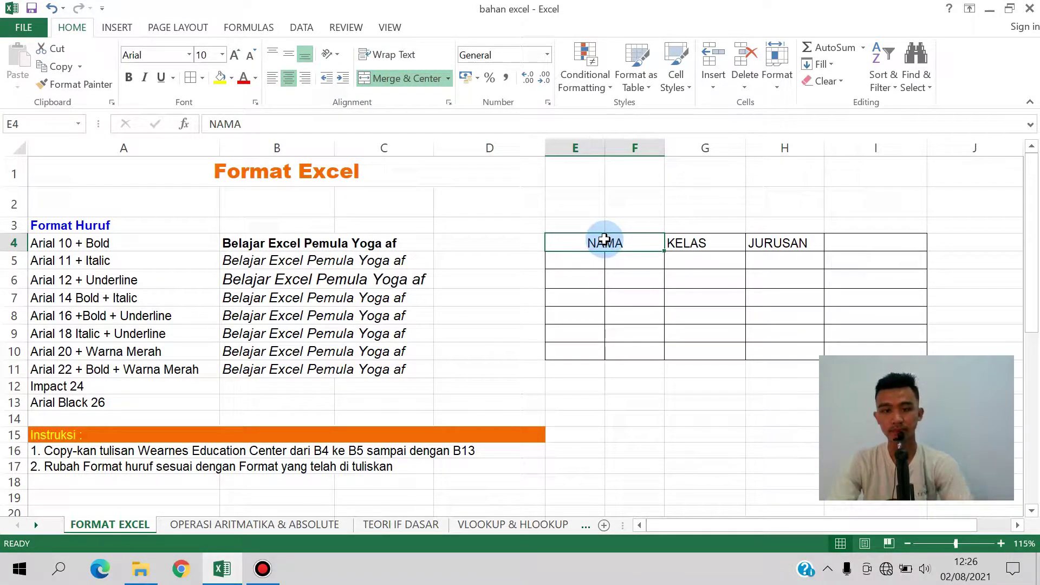
left_click(640, 224)
left_click(576, 246)
left_click(632, 331)
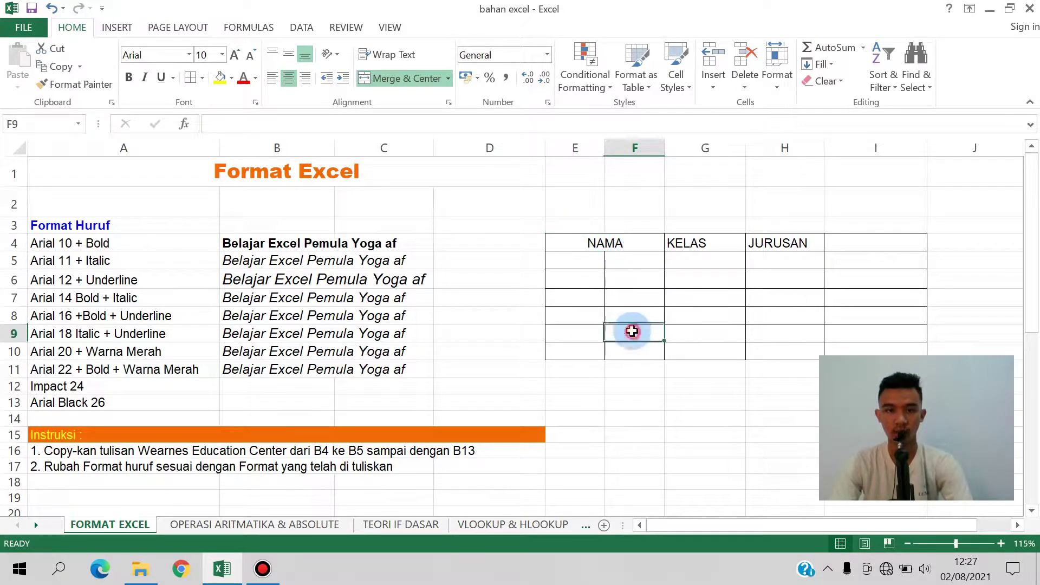
Try to merge and center the empty range E5:F10, and undo that merge.
left_click(585, 260)
mouse_move(585, 260)
left_mouse_down()
mouse_move(616, 318)
mouse_move(615, 352)
left_mouse_up()
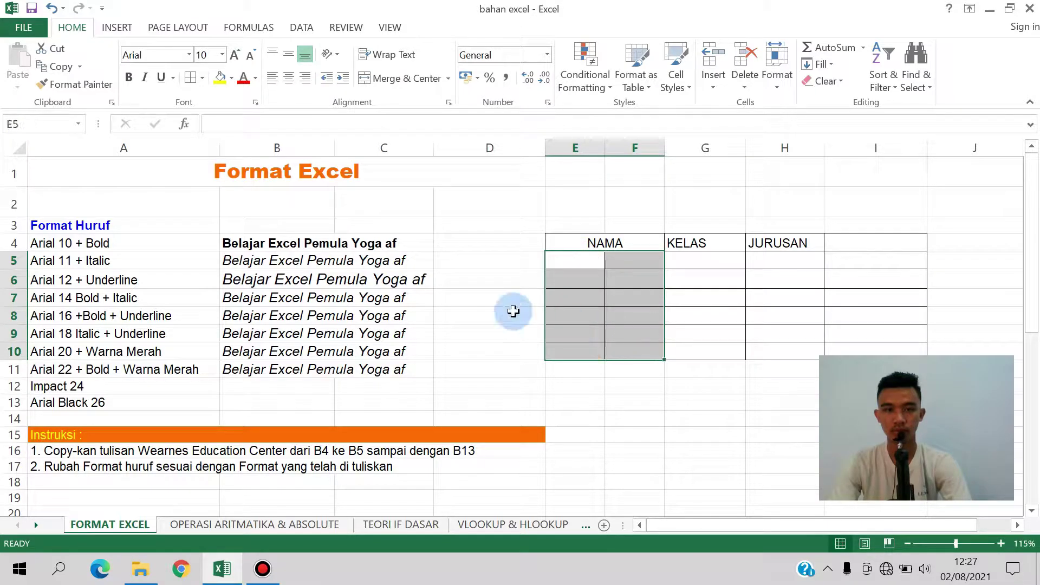
left_click(371, 78)
left_click(795, 334)
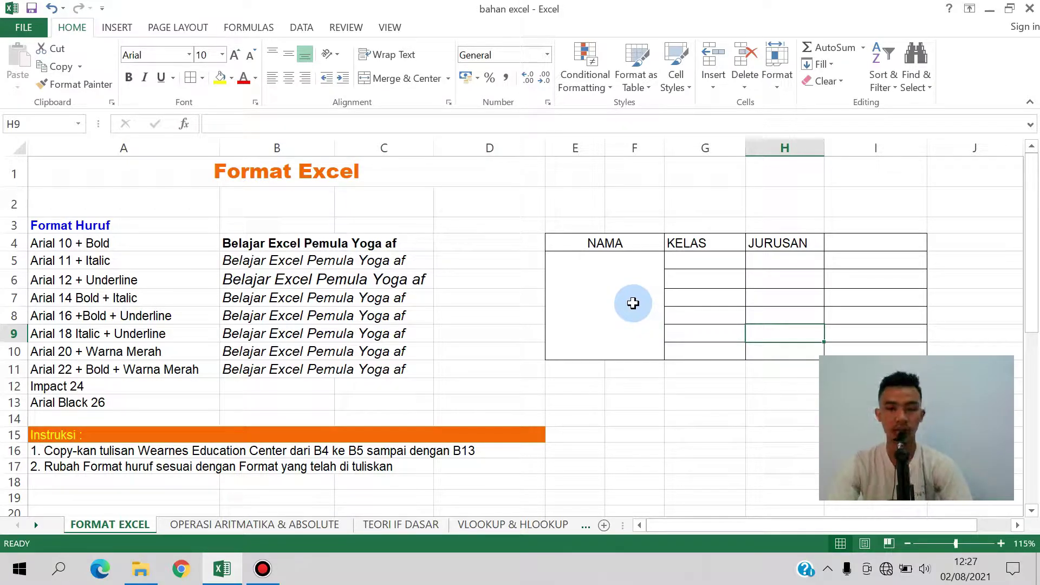
key("ctrl+z")
left_click(809, 285)
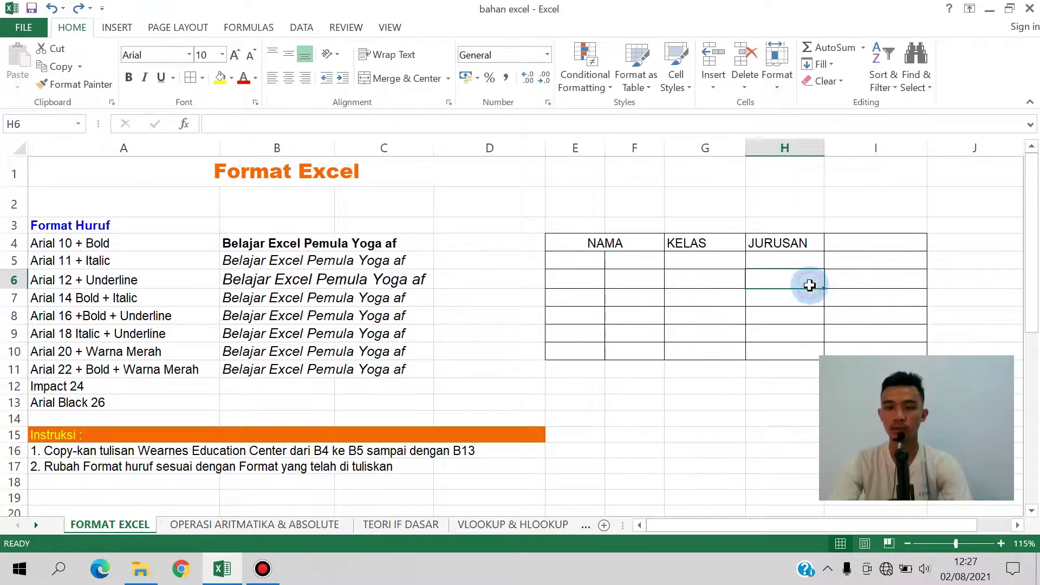
Fill the table's heading row E4:I4 with yellow and set its font color to red.
left_click_drag(589, 241, 870, 237)
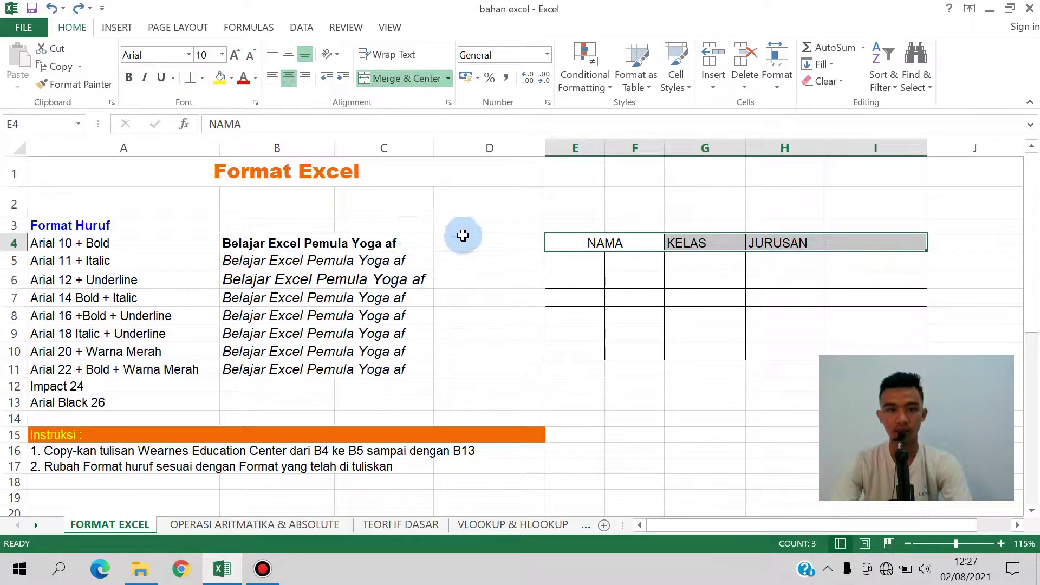
left_click(219, 77)
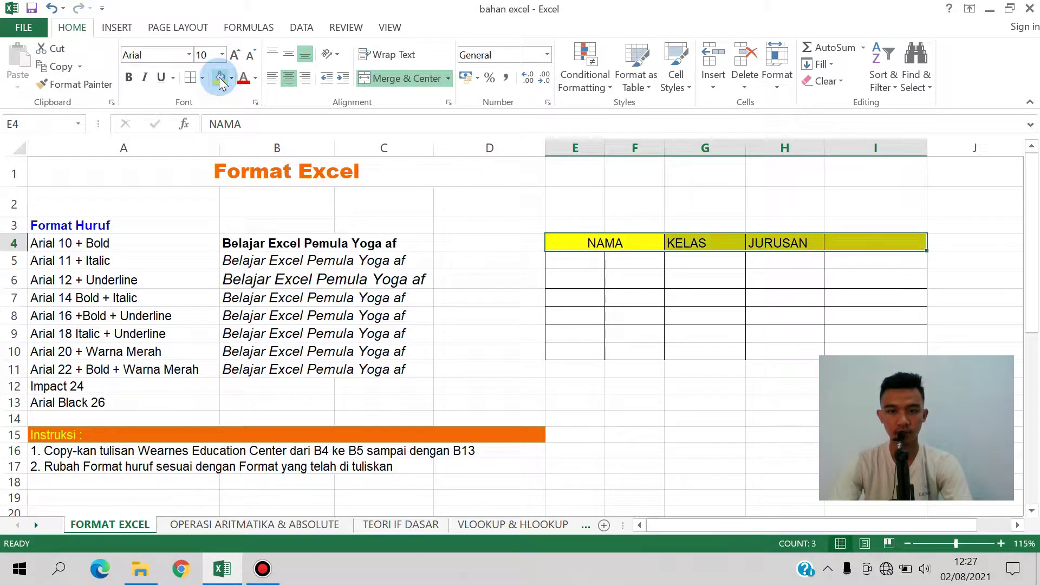
left_click(257, 76)
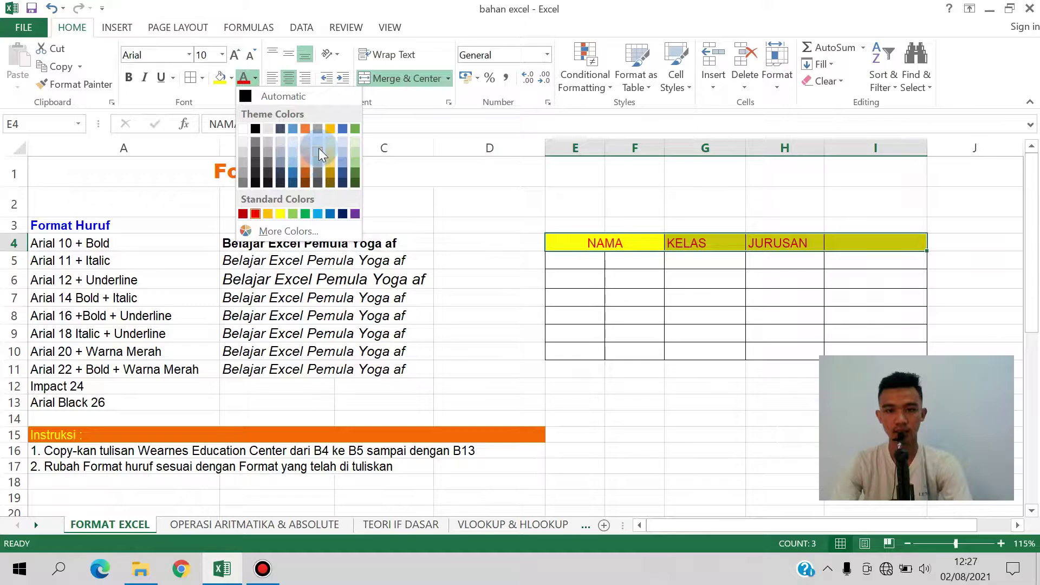
left_click(221, 84)
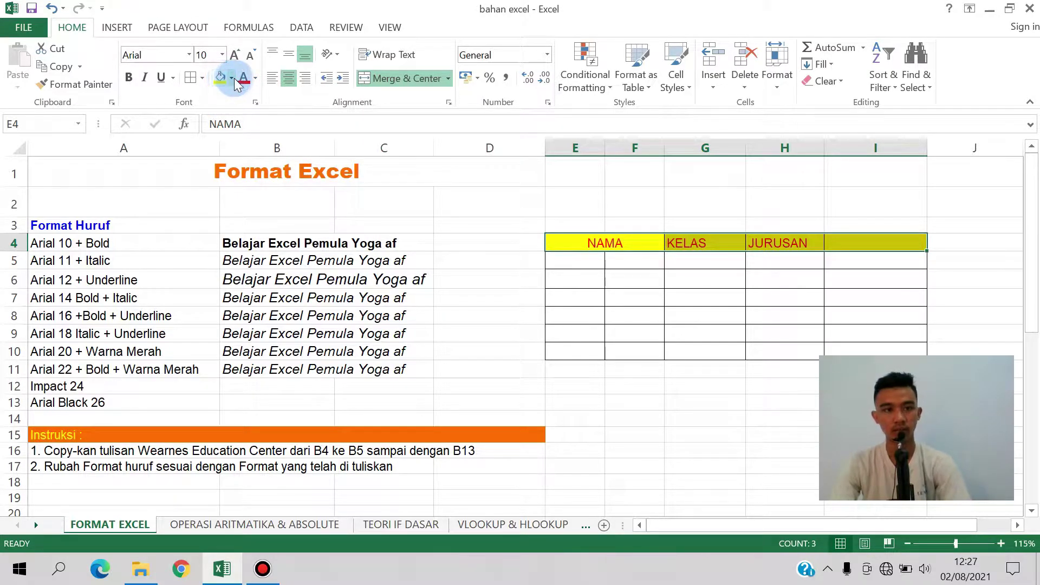
left_click(692, 298)
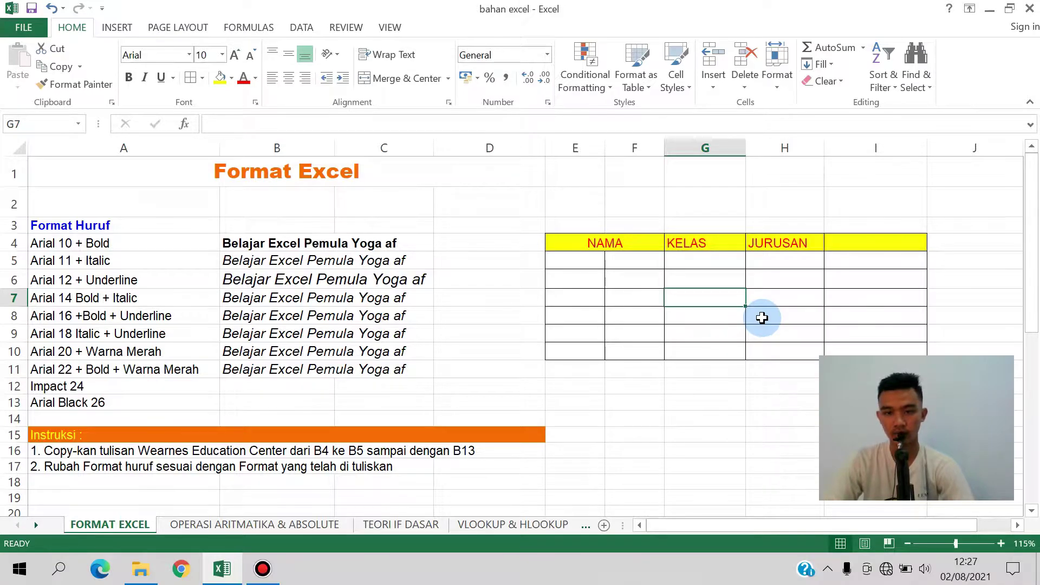
left_click(458, 295)
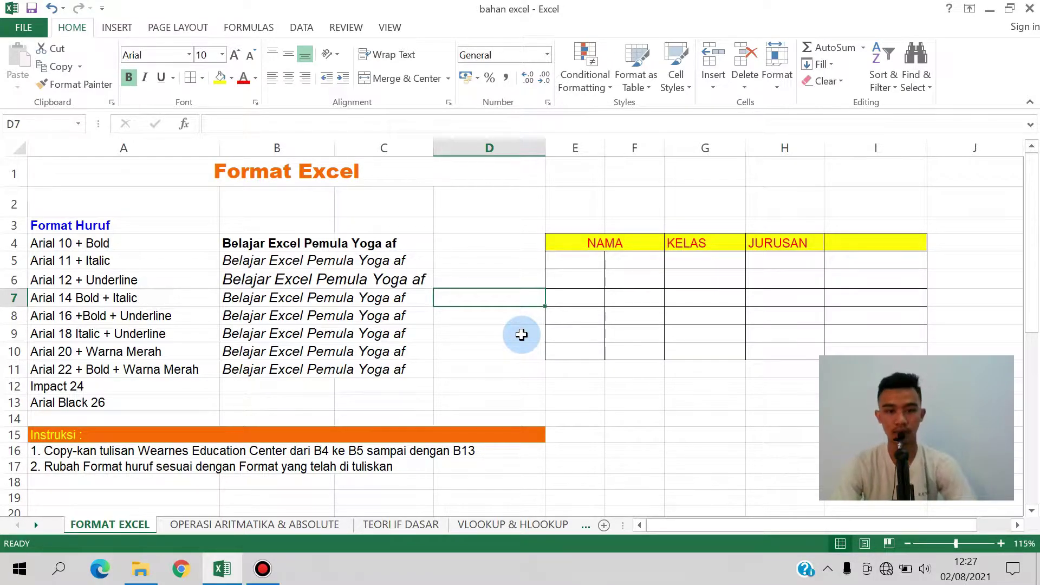
Open the OPERASI ARITMATIKA & ABSOLUTE worksheet at the computer rental table.
left_click(225, 525)
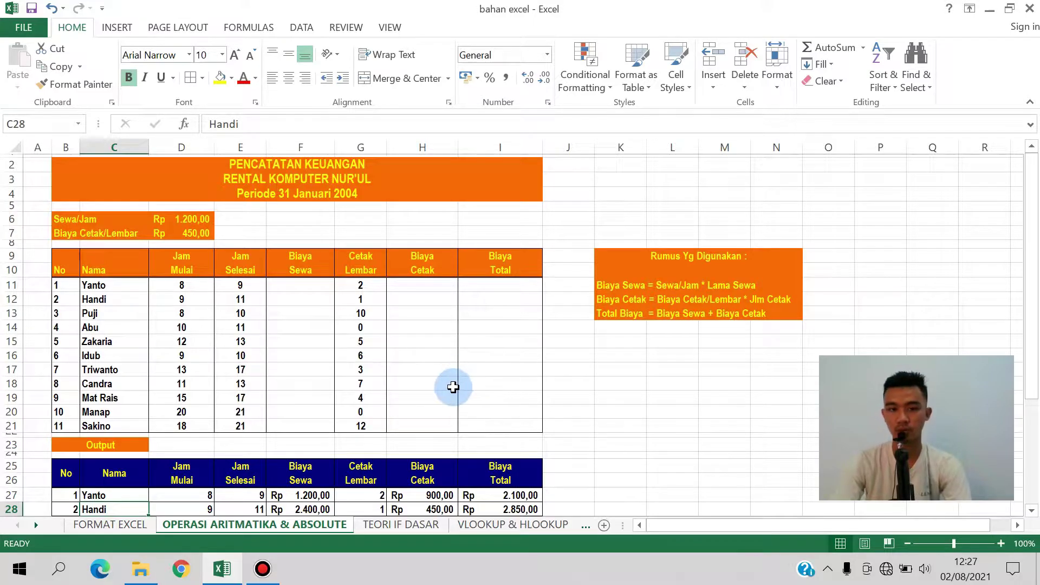
scroll(390, 398, "down", 2)
scroll(378, 394, "up", 2)
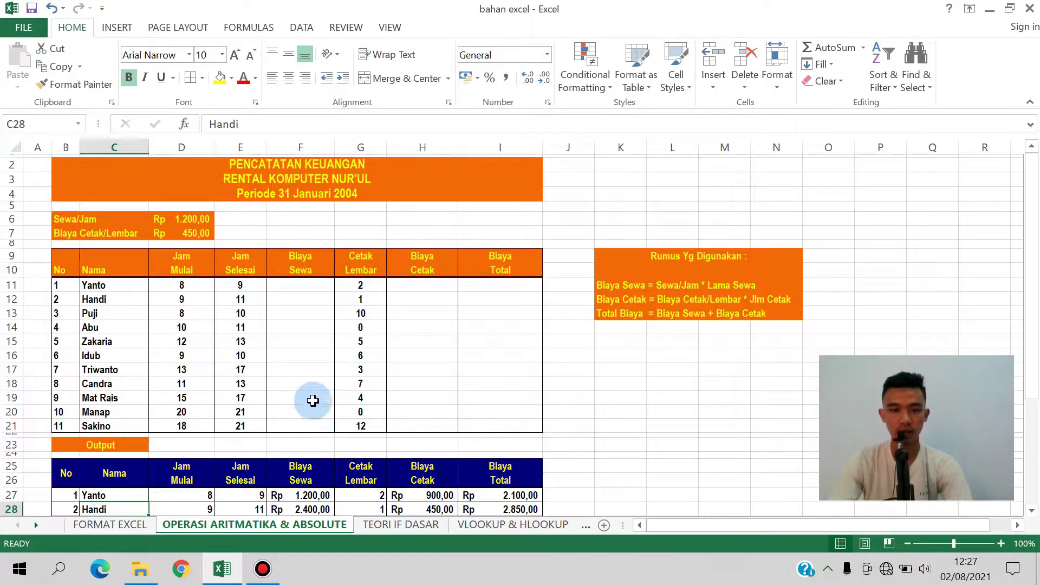
scroll(328, 385, "up", 3)
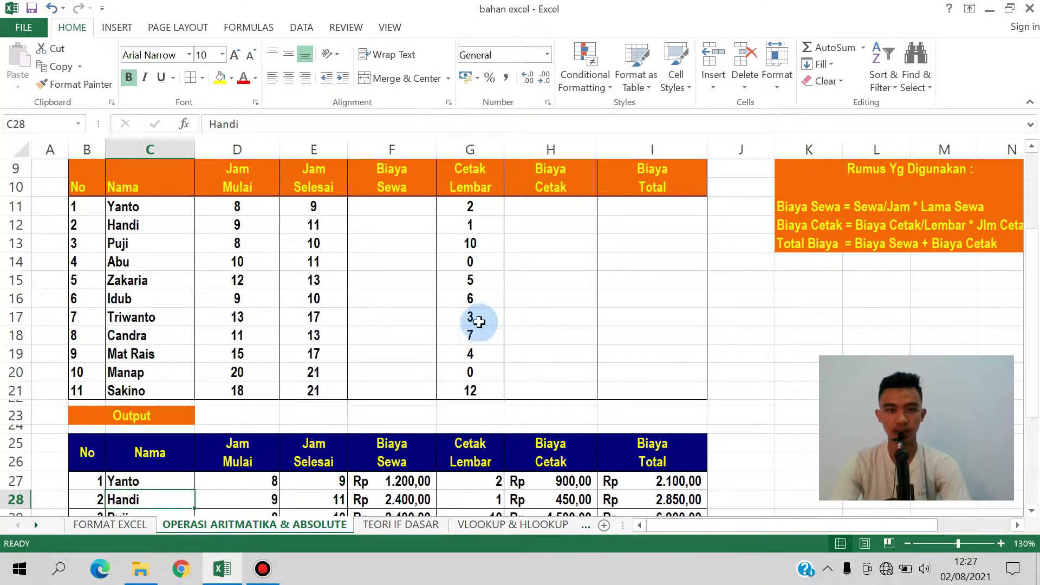
scroll(483, 320, "up", 3)
scroll(484, 333, "down", 1)
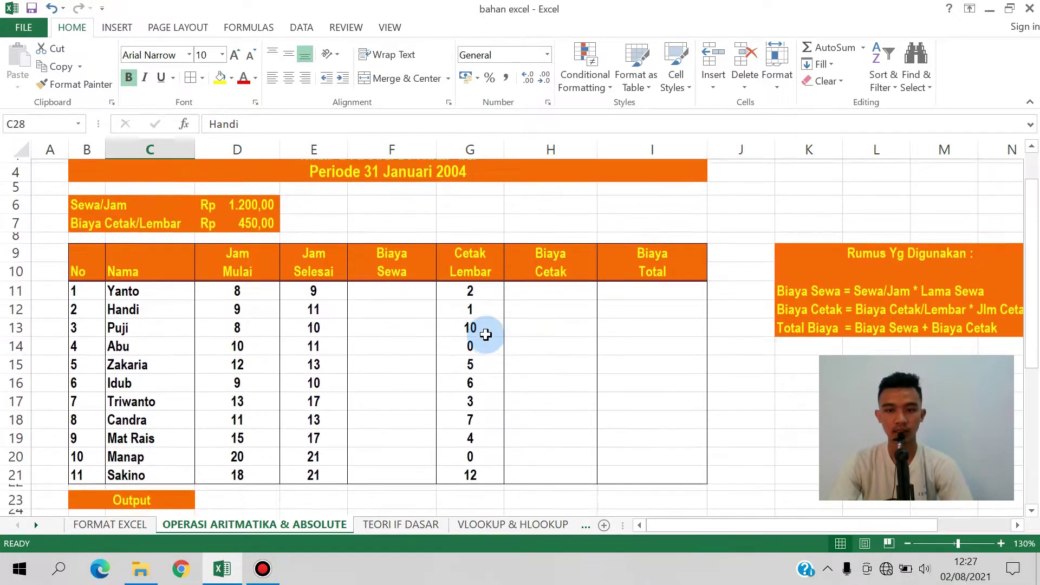
Examine the Biaya Sewa formula listed under Rumus Yg Digunakan and how it relates to the rental table's columns.
left_click(412, 290)
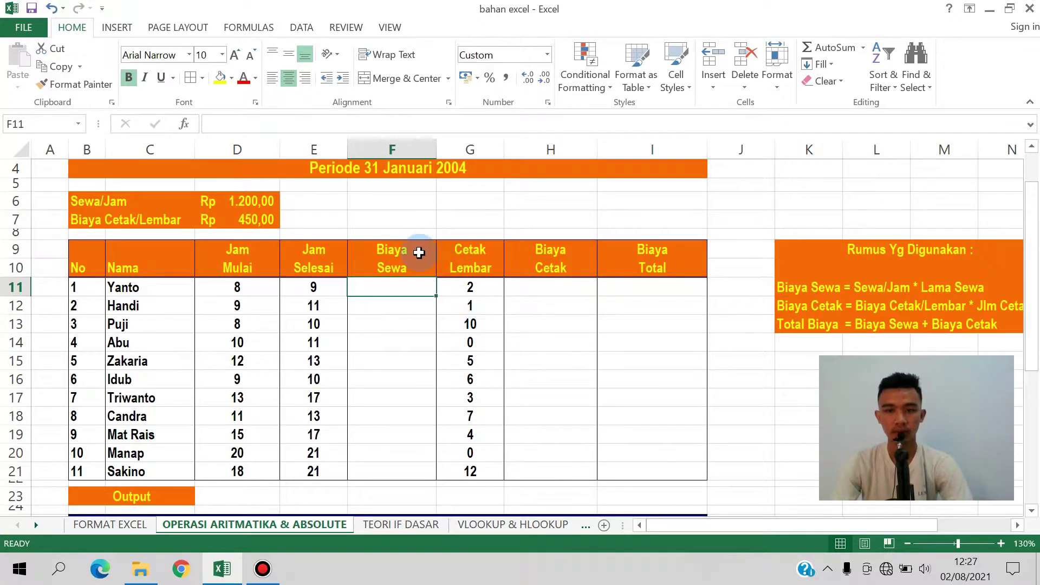
left_click(886, 287)
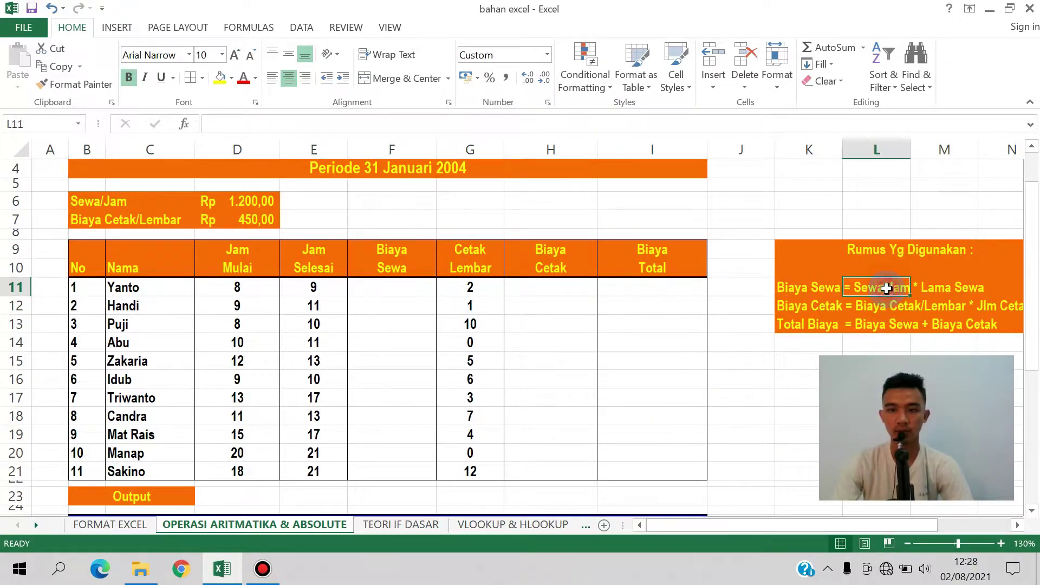
left_click(954, 290)
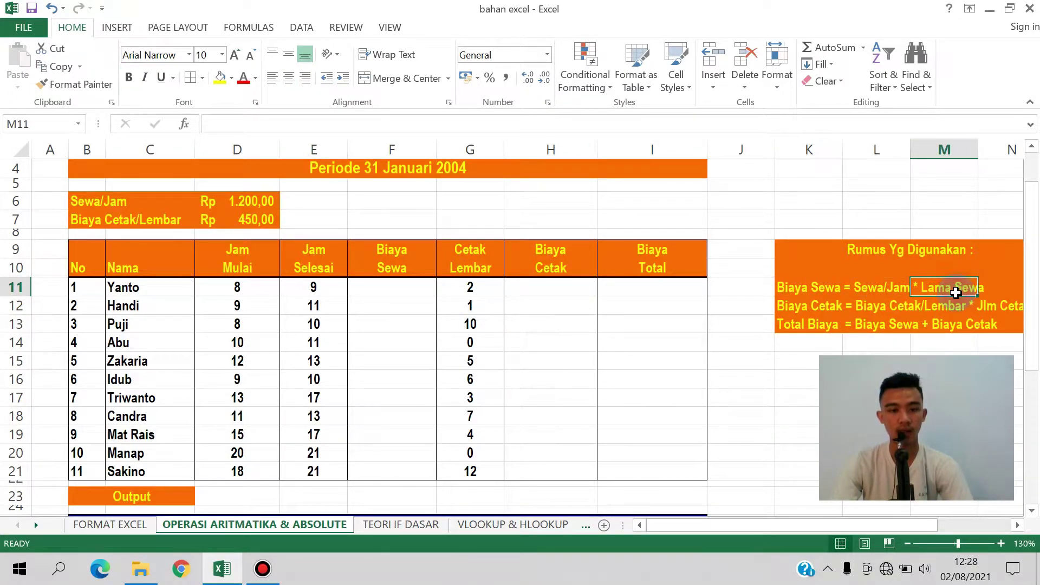
left_click(878, 292)
left_click(964, 291)
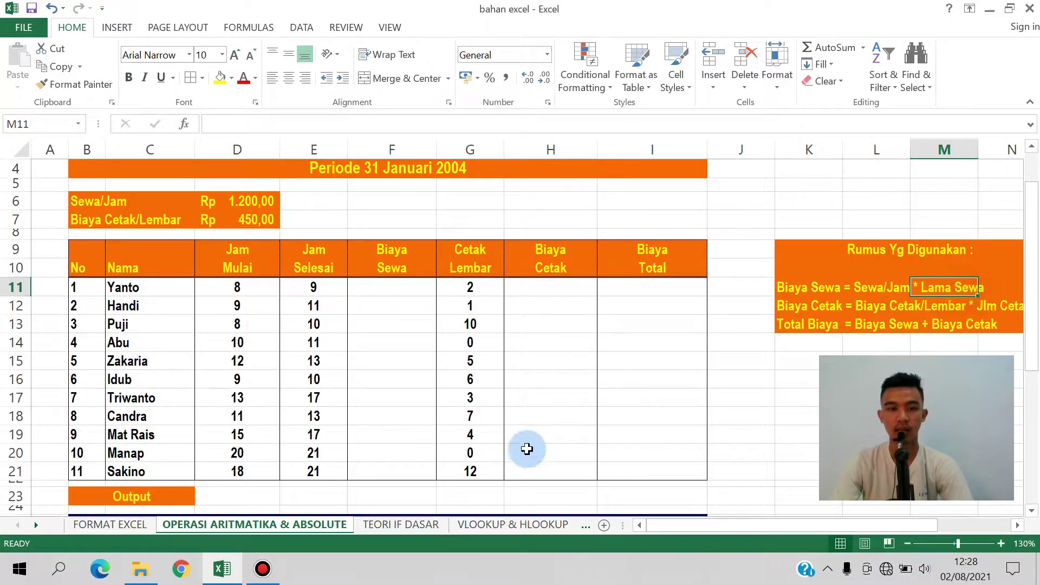
scroll(602, 425, "down", 5)
scroll(601, 426, "up", 6)
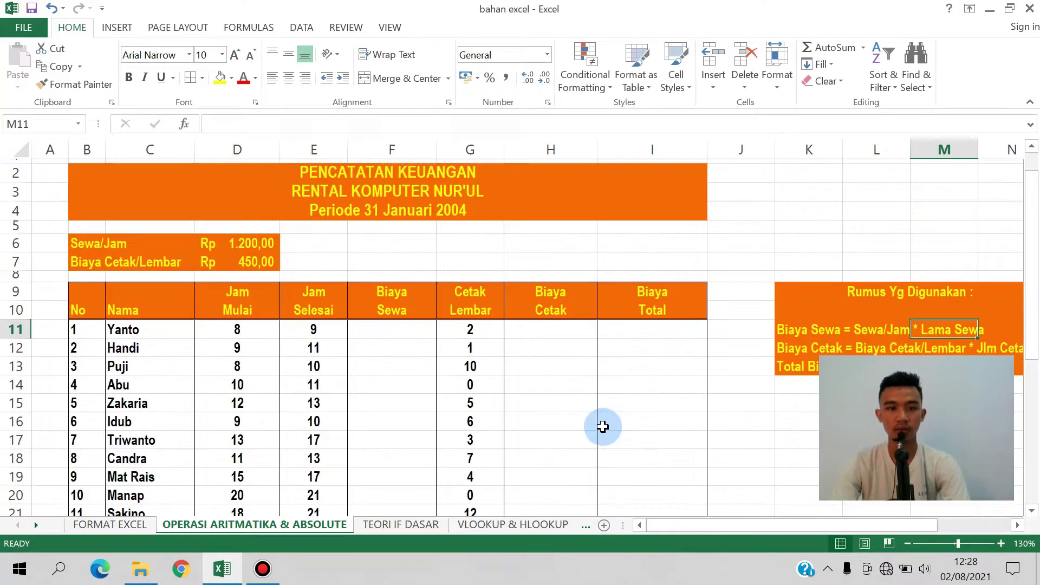
Enter the trial formula =D11*E11 in F11, the first cell of the Biaya Sewa column.
left_click(396, 332)
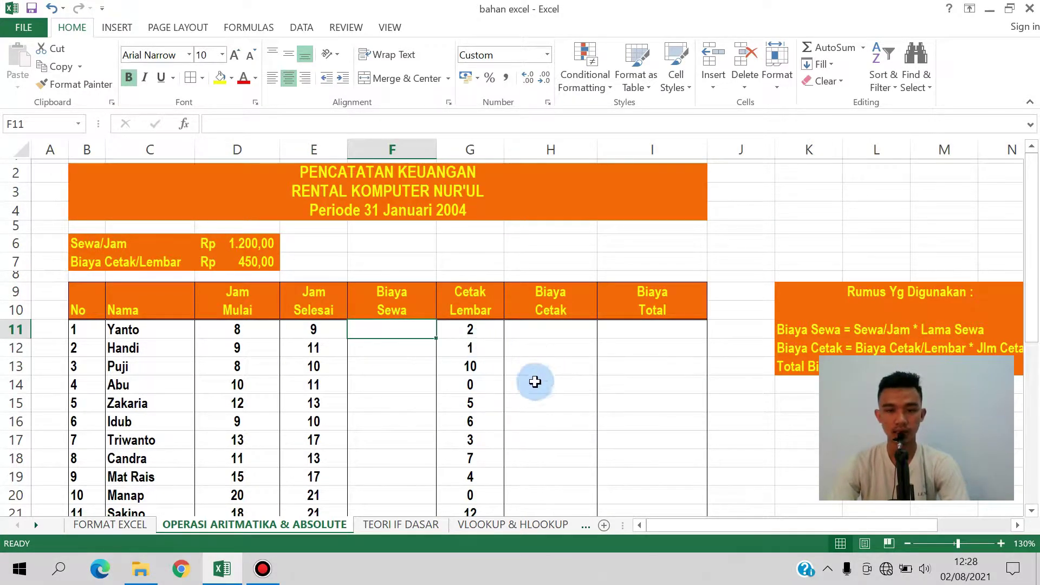
type("=")
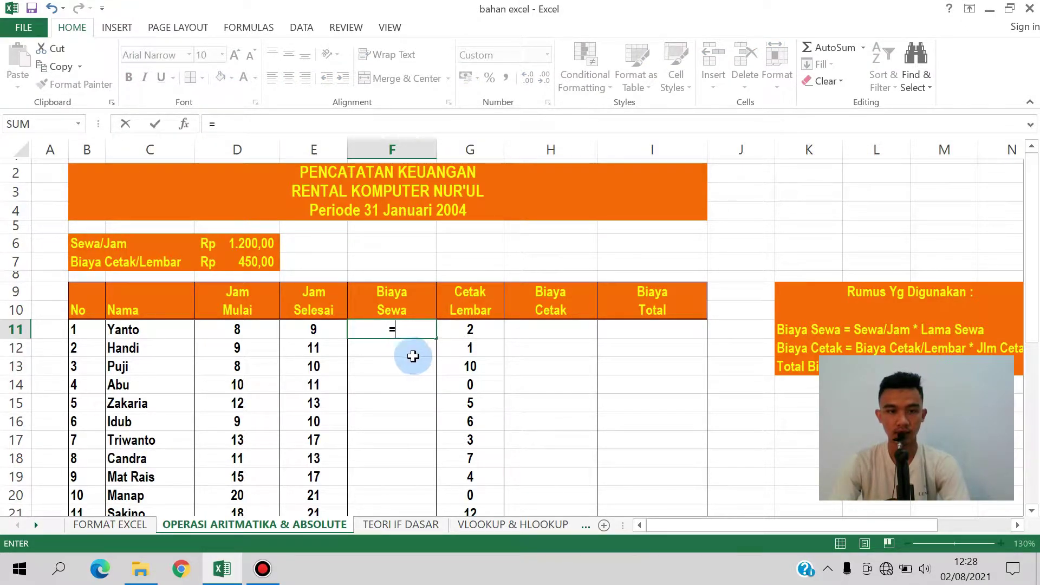
left_click(249, 330)
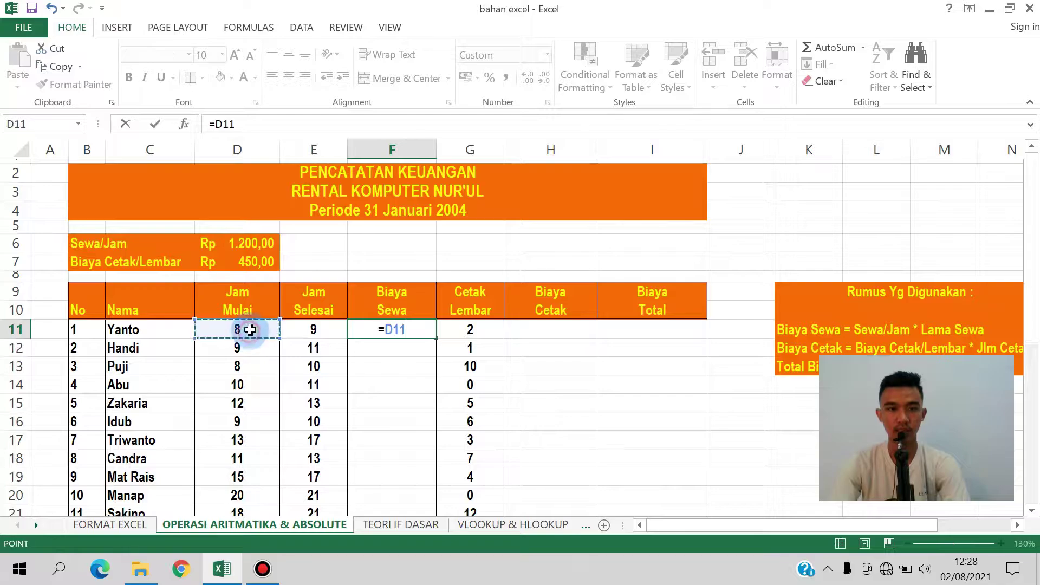
left_click(283, 125)
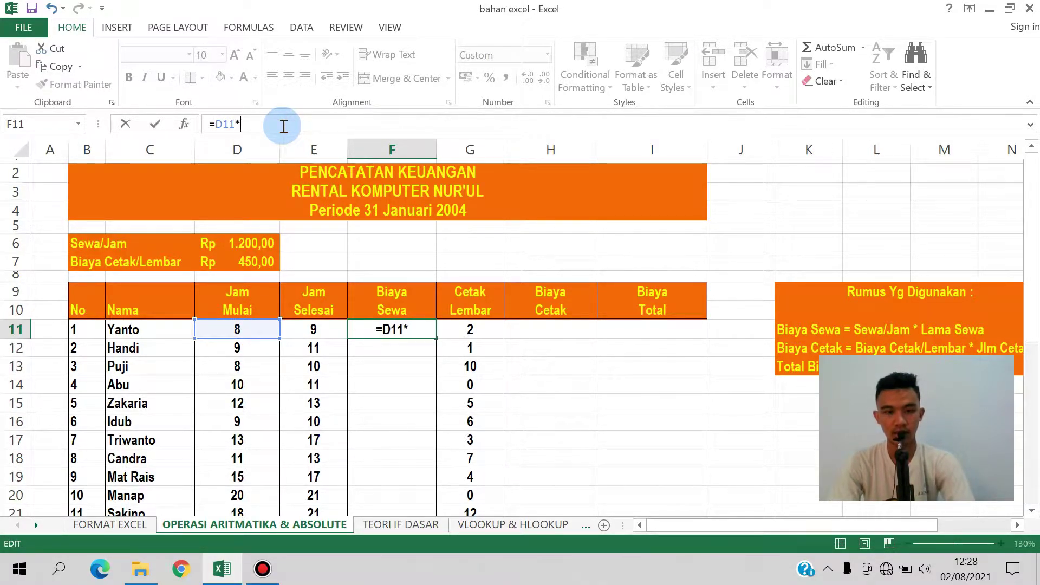
left_click(313, 332)
key("Return")
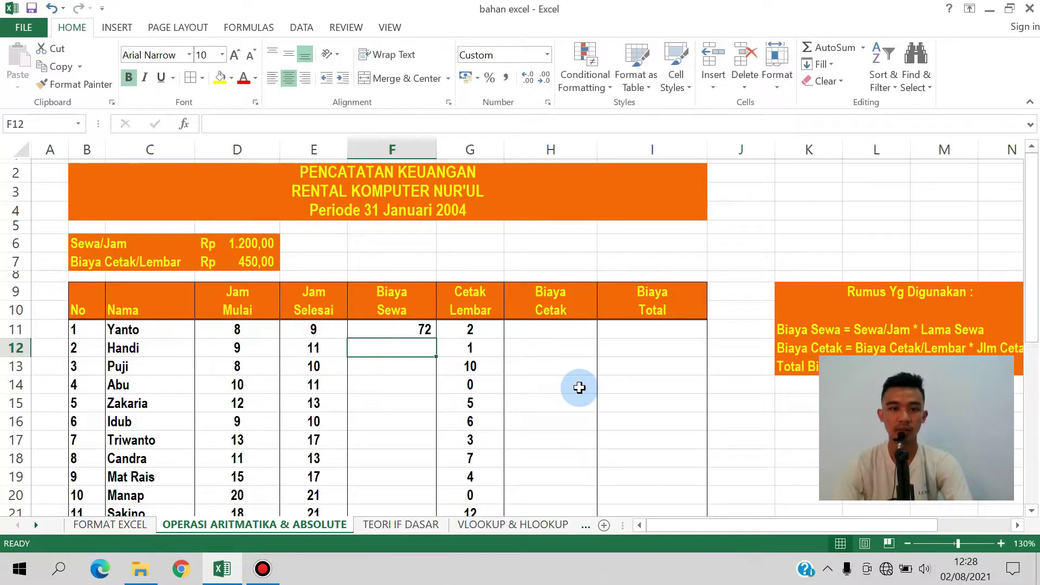
Swap the multiplication operator in F11's formula for minus, plus and division in turn.
left_click(395, 331)
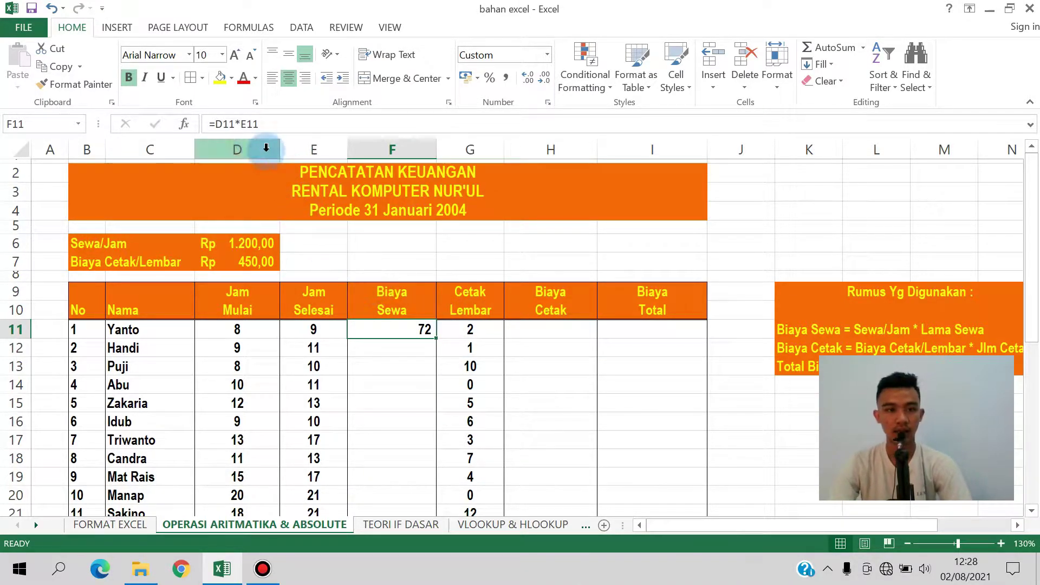
left_click(240, 124)
key("BackSpace")
type("-")
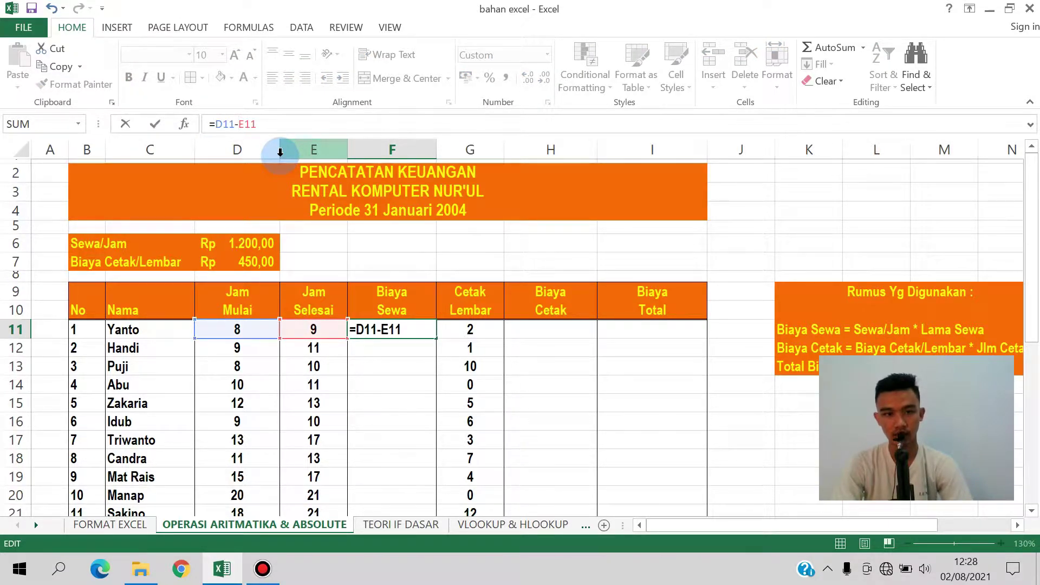
key("BackSpace")
type("+")
key("BackSpace")
type("/")
Clear the trial formula from F11.
key("BackSpace")
key("BackSpace")
key("BackSpace")
key("BackSpace")
key("BackSpace")
key("BackSpace")
key("BackSpace")
key("Return")
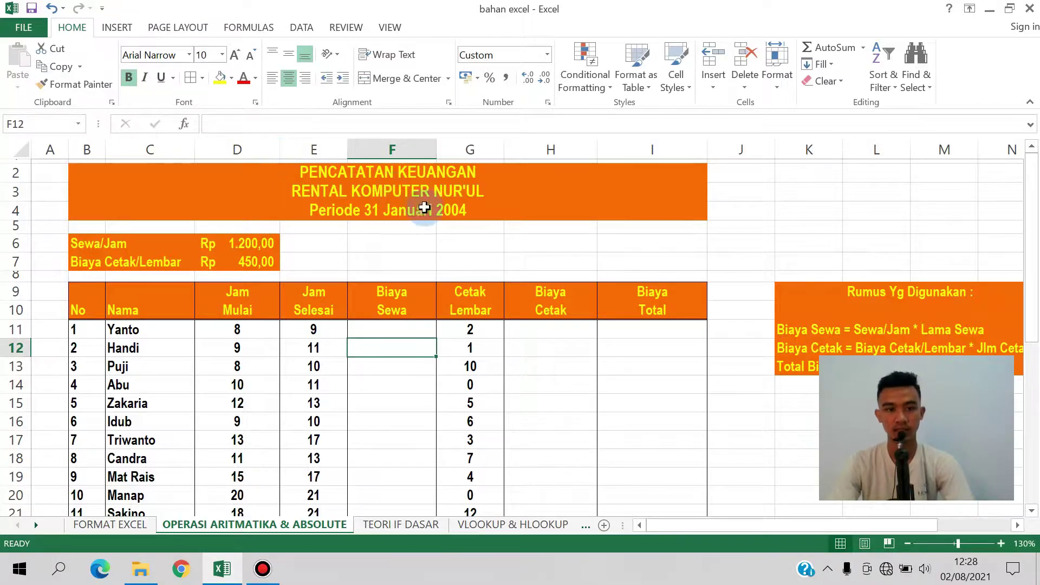
Examine the Sewa/Jam and Biaya Cetak/Lembar rates in D6:D7 in relation to the Biaya Sewa column.
left_click(404, 331)
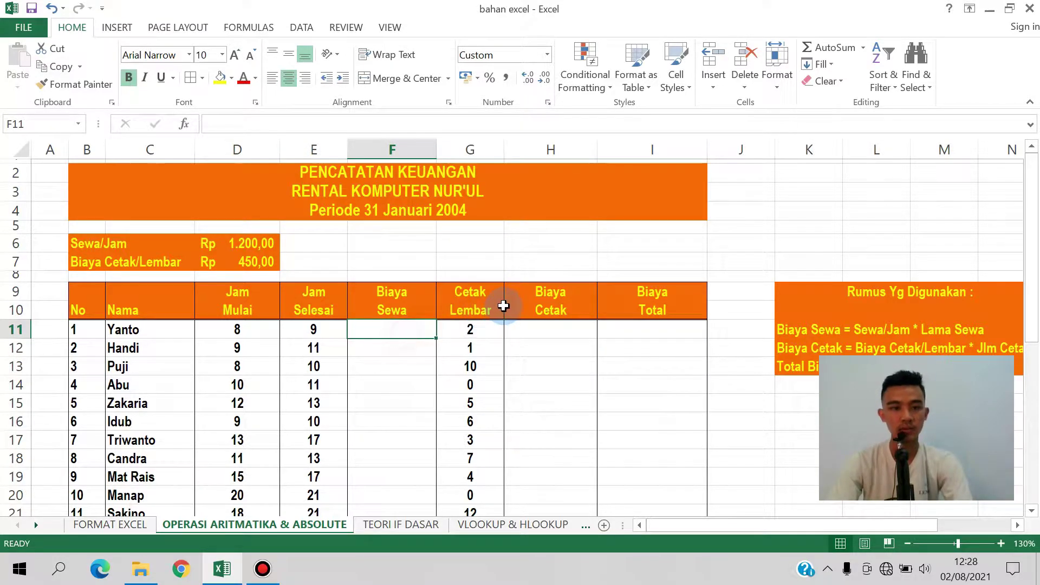
left_click(250, 262)
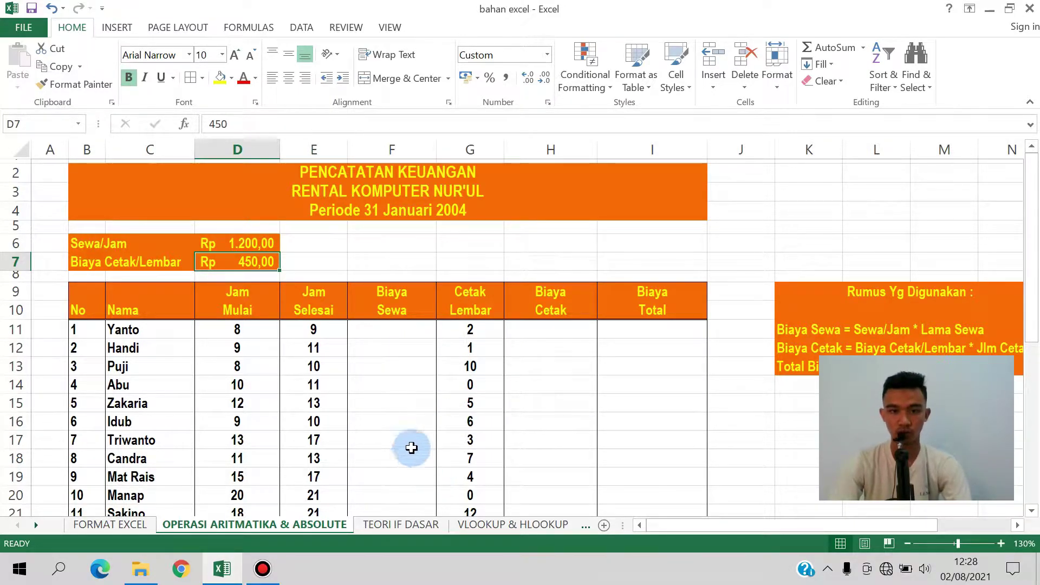
scroll(415, 436, "down", 5)
scroll(409, 385, "up", 5)
left_click(406, 330)
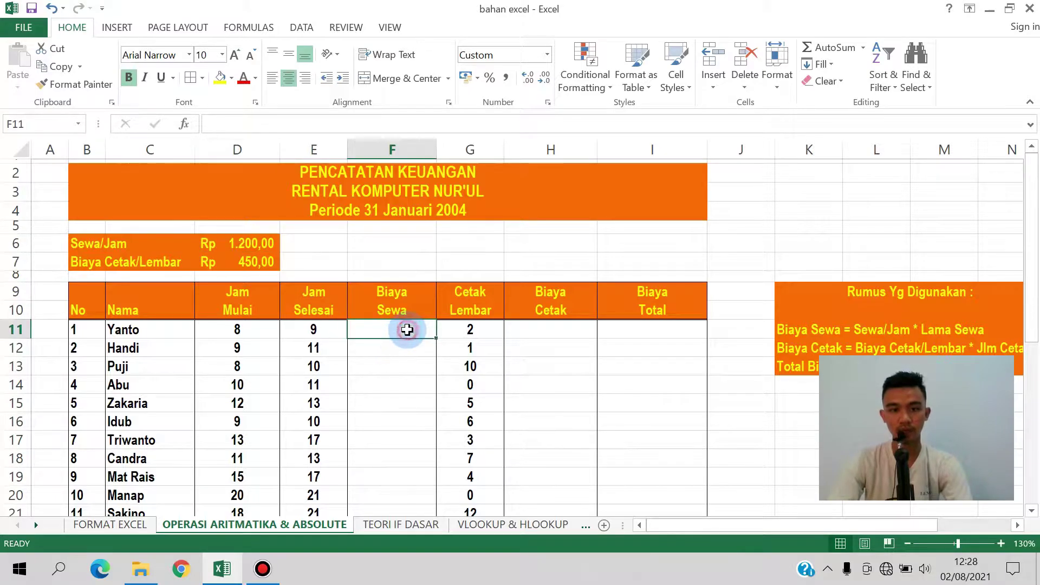
left_click(261, 264)
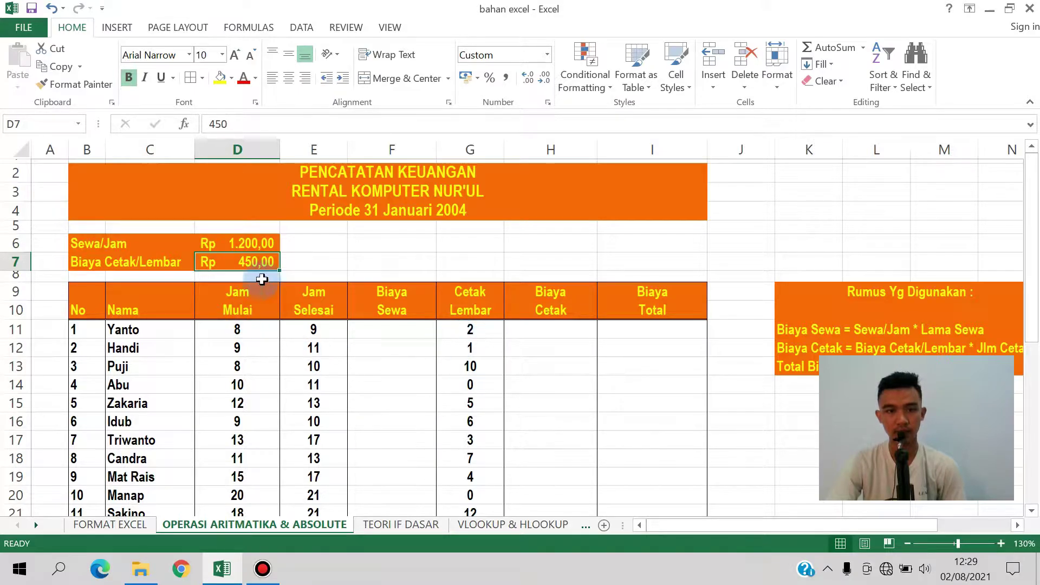
left_click(270, 244)
left_click(257, 263)
Calculate the first row's Biaya Sewa in F11 as the hourly rate times the rental duration, using =D6*(E11-D11).
left_click(400, 330)
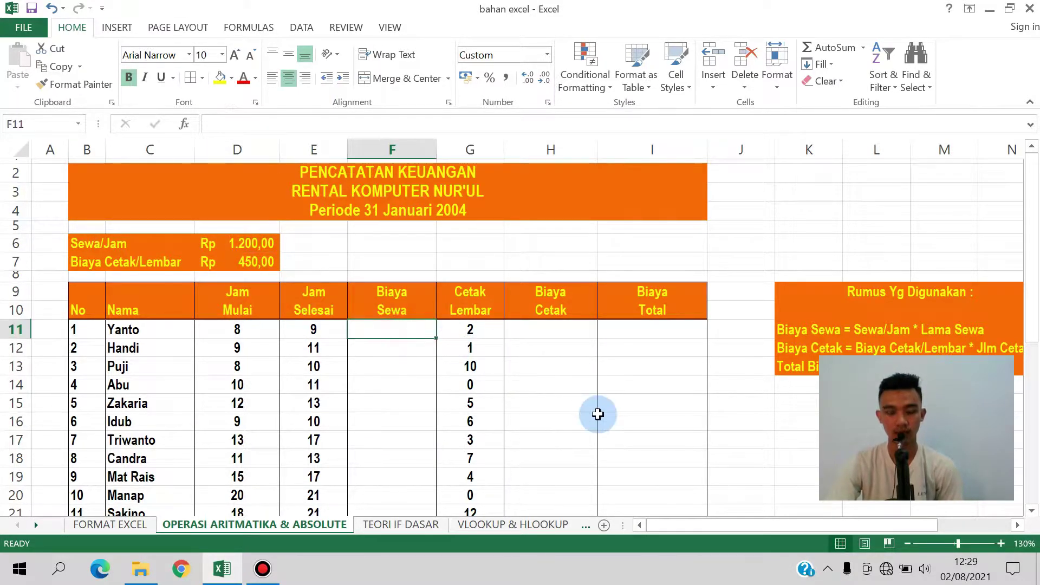
type("=")
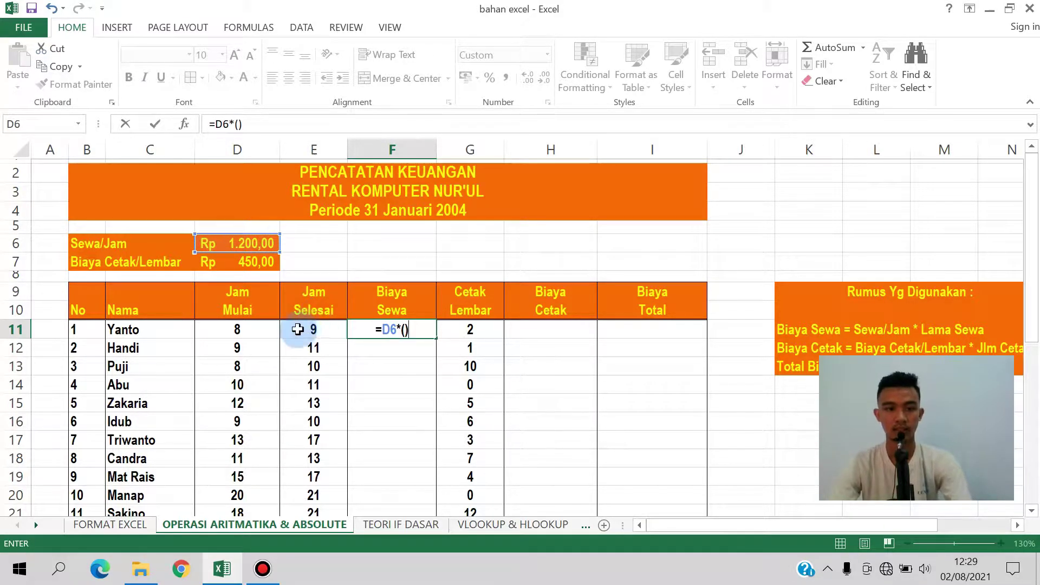
left_click(314, 325)
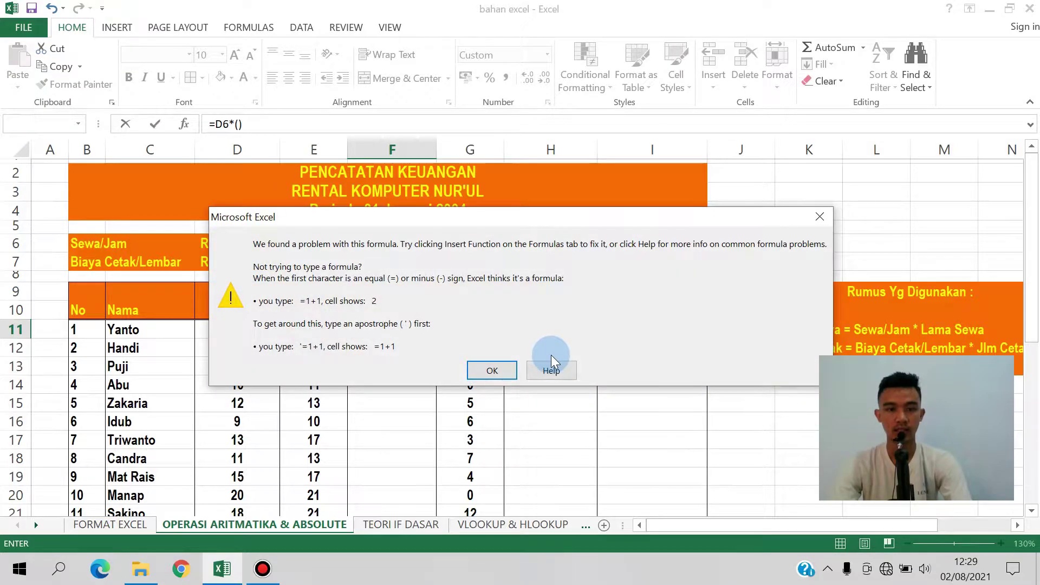
left_click(820, 219)
left_click(236, 122)
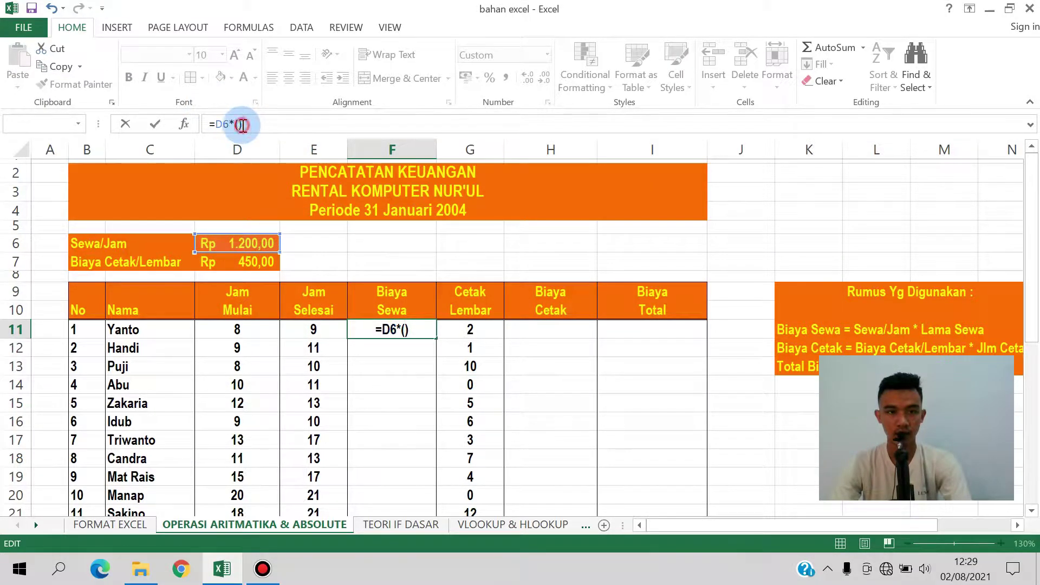
left_click(313, 329)
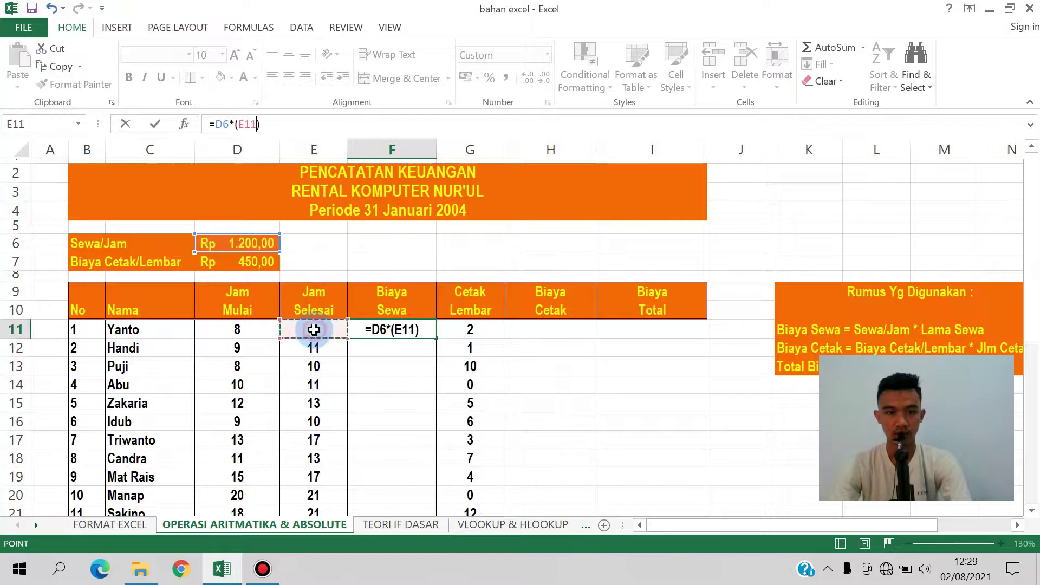
type("-")
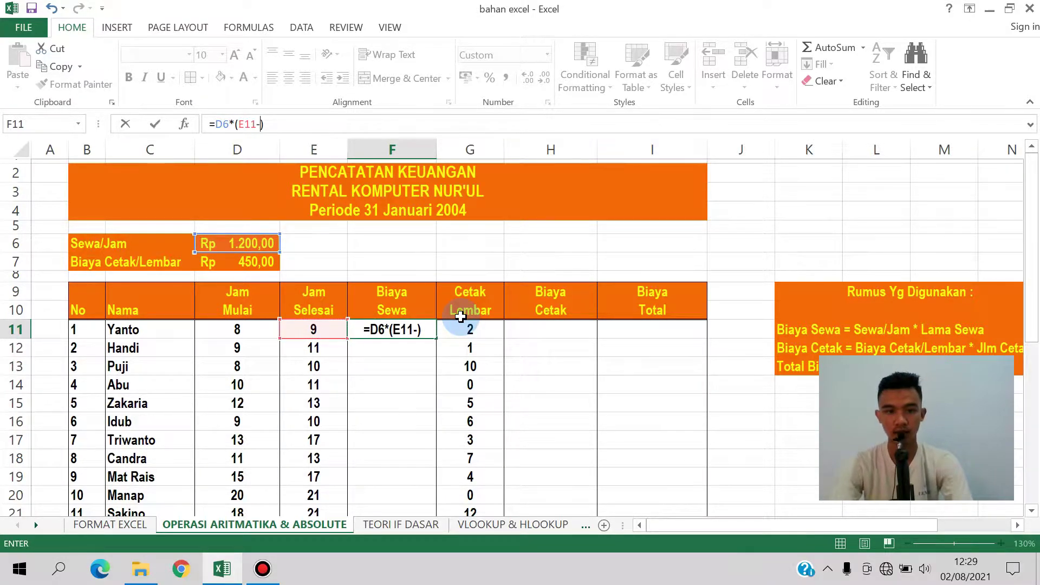
left_click(255, 329)
key("Return")
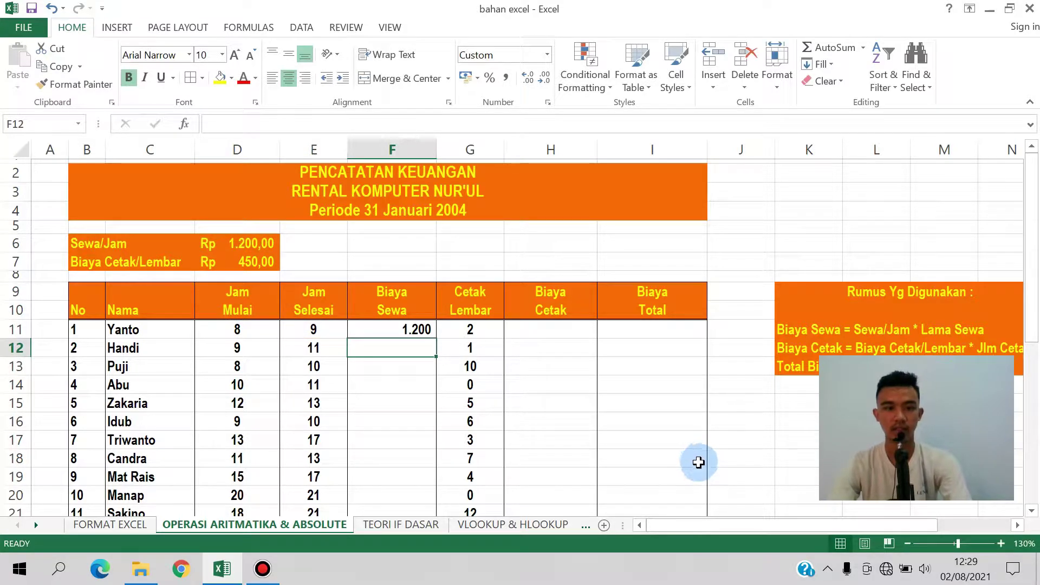
Fill the relative Biaya Sewa formula from F11 down to F21 and compare the copied reference in F14 with the rate in D6.
scroll(504, 407, "down", 5)
scroll(487, 392, "up", 3)
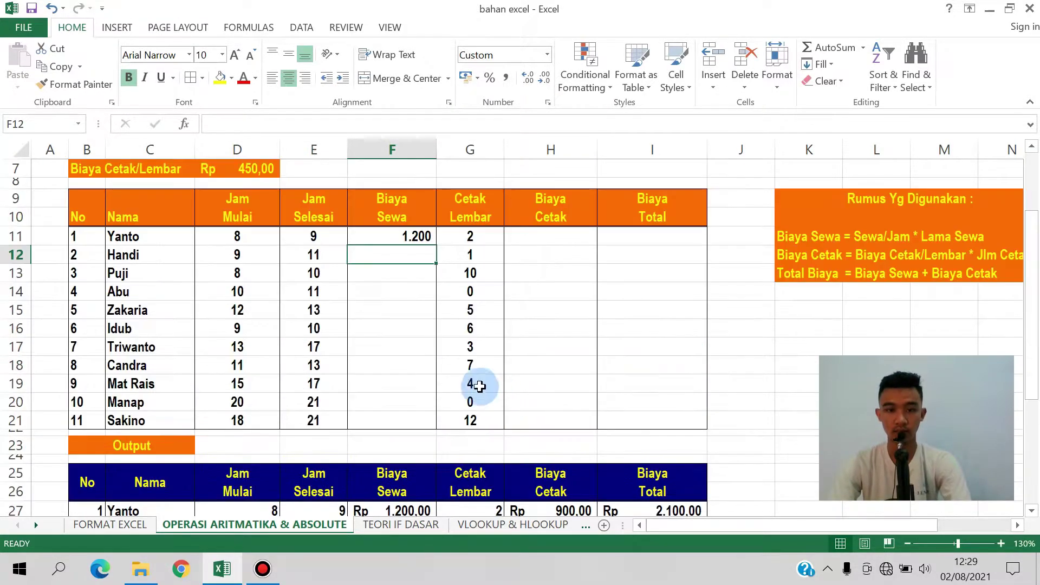
left_click(414, 236)
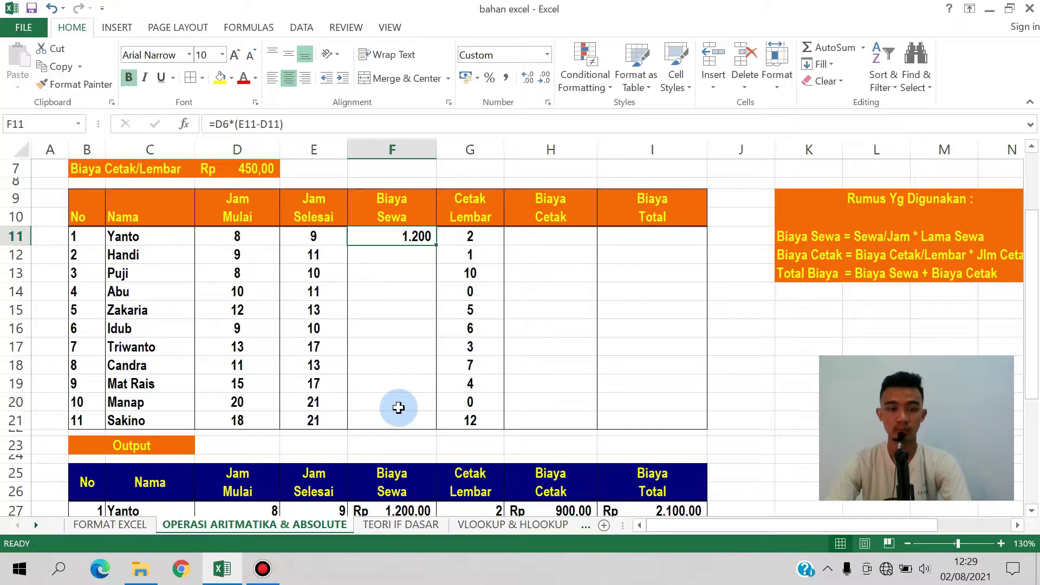
double_click(436, 245)
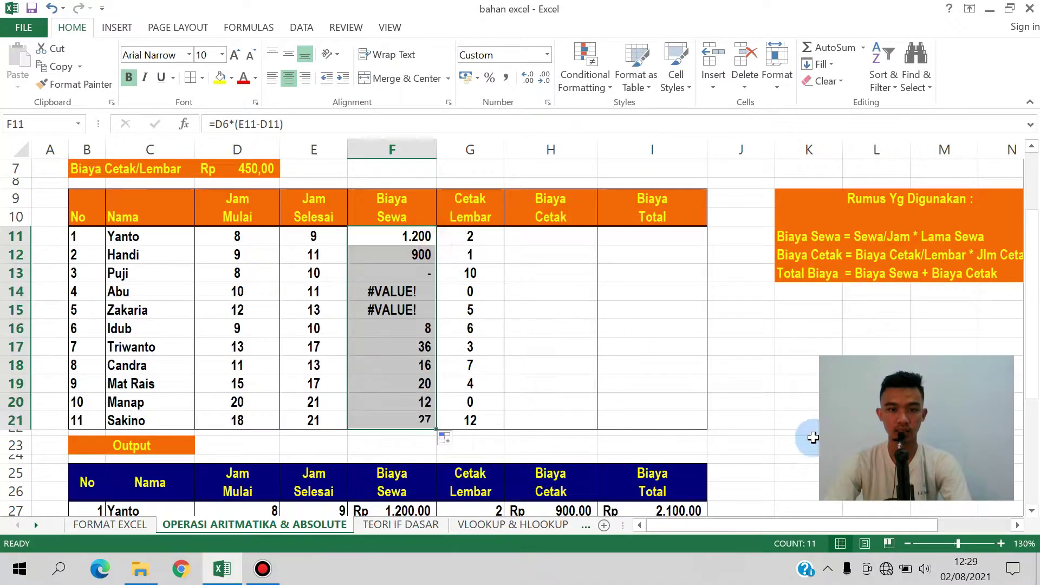
left_click(401, 294)
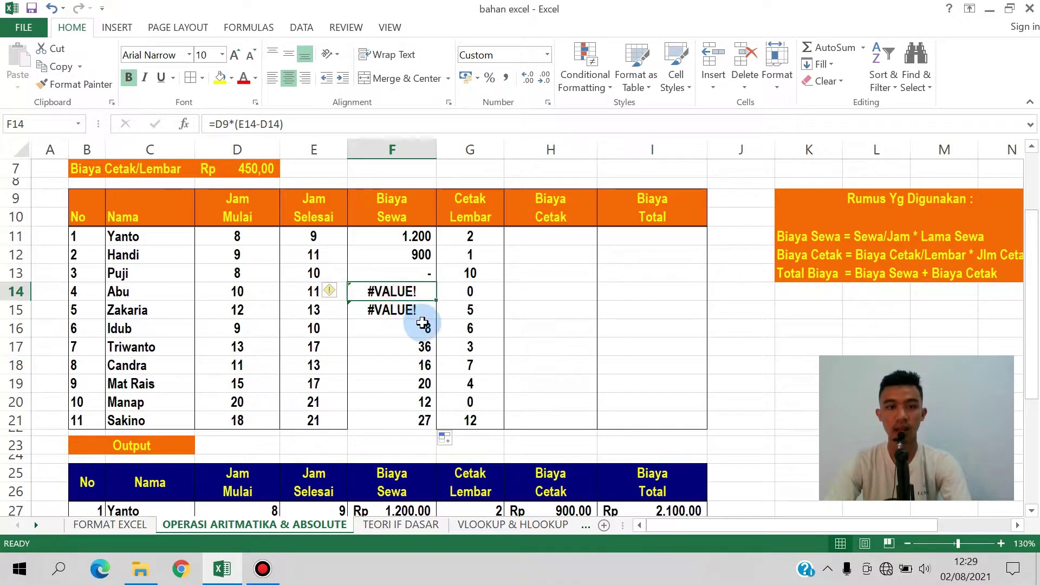
scroll(423, 324, "up", 2)
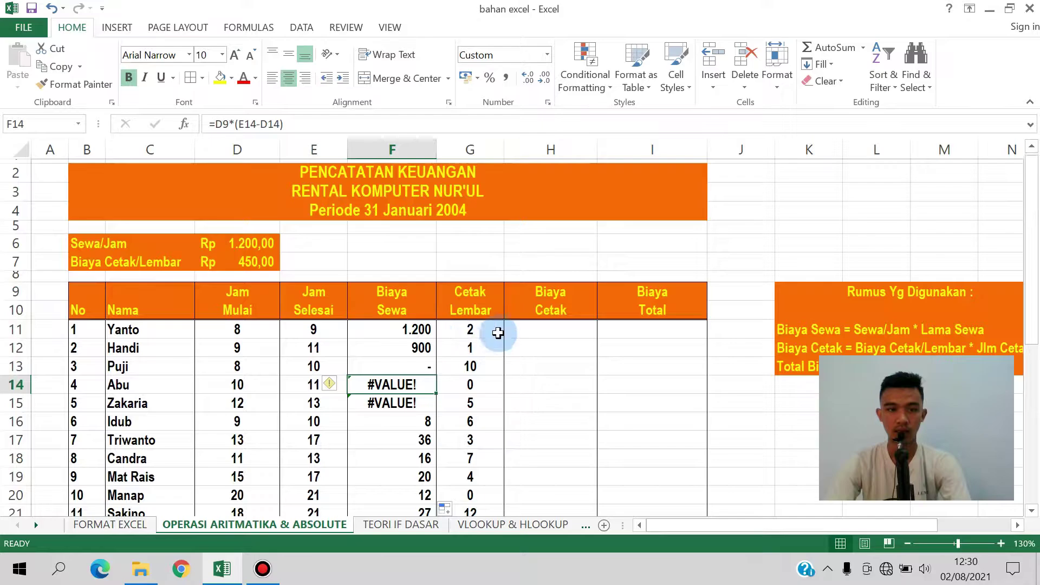
left_click(411, 329)
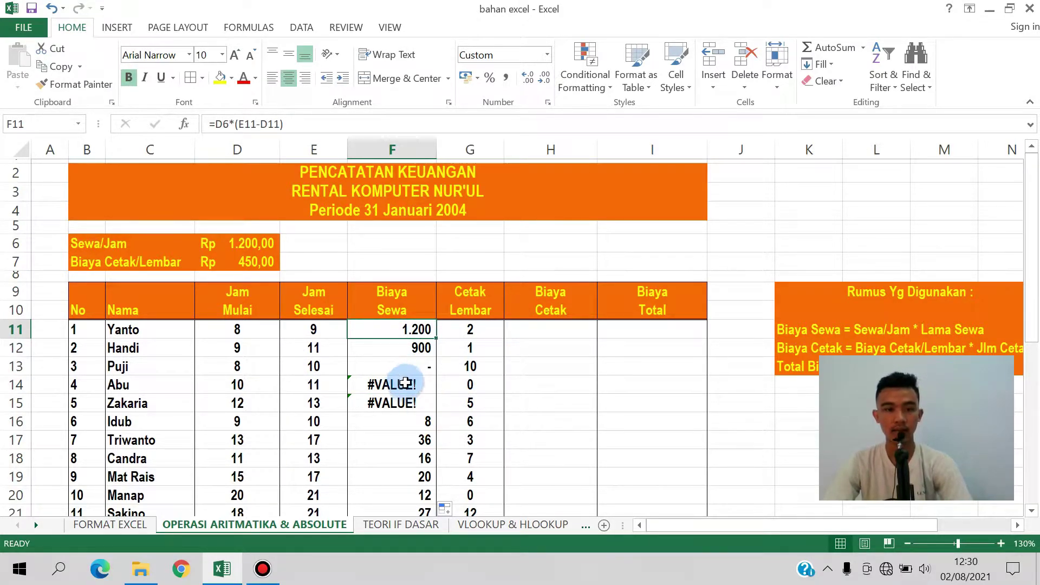
left_click(242, 239)
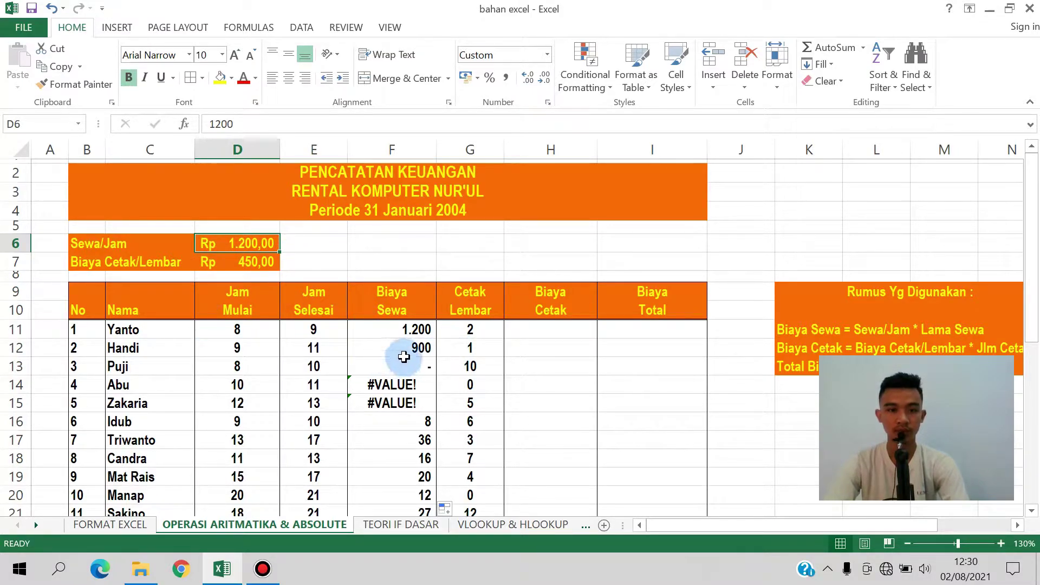
Make the Sewa/Jam reference absolute in F11's formula so it reads =$D$6*(E11-D11).
left_click(413, 326)
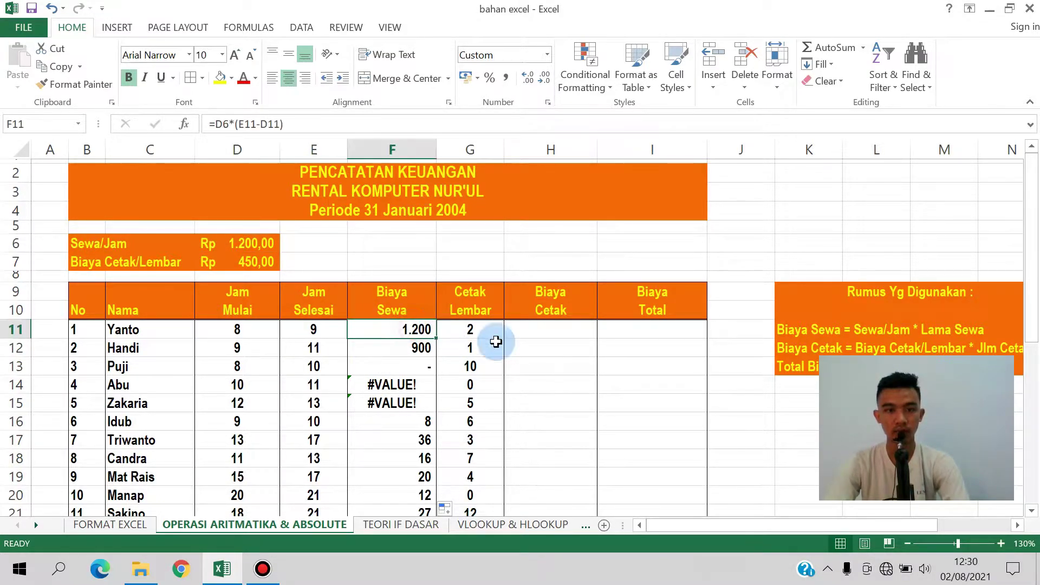
left_click(224, 125)
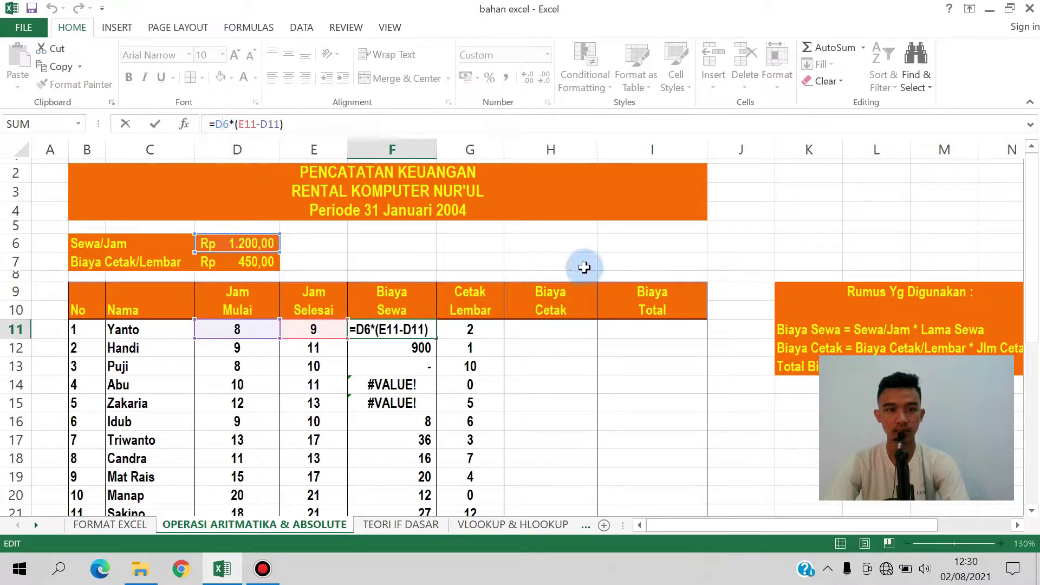
key("F4")
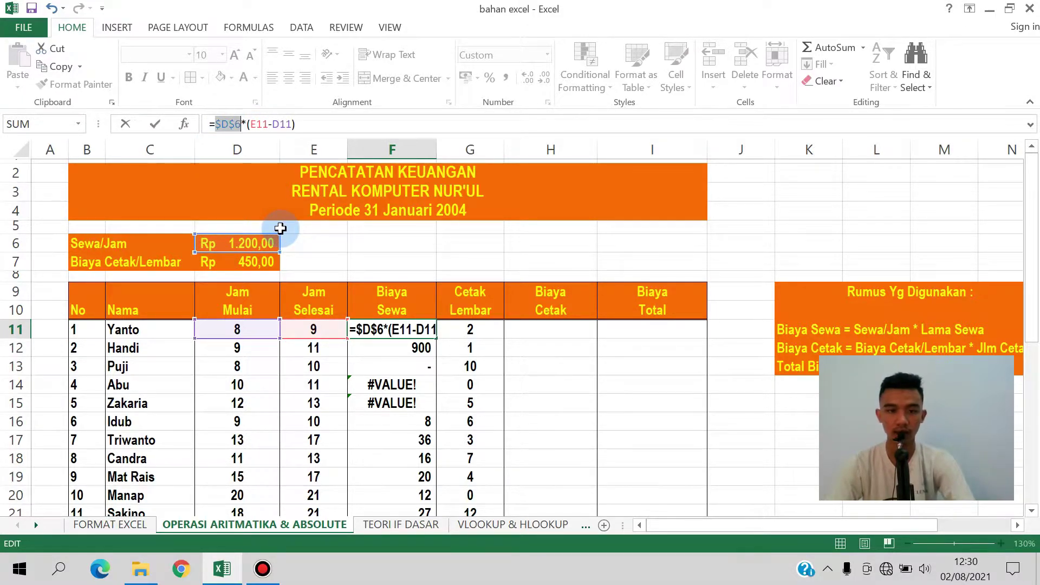
key("Return")
Fill the absolute-reference formula from F11 down the Biaya Sewa column to F21 and check it against the Output table.
left_click(422, 329)
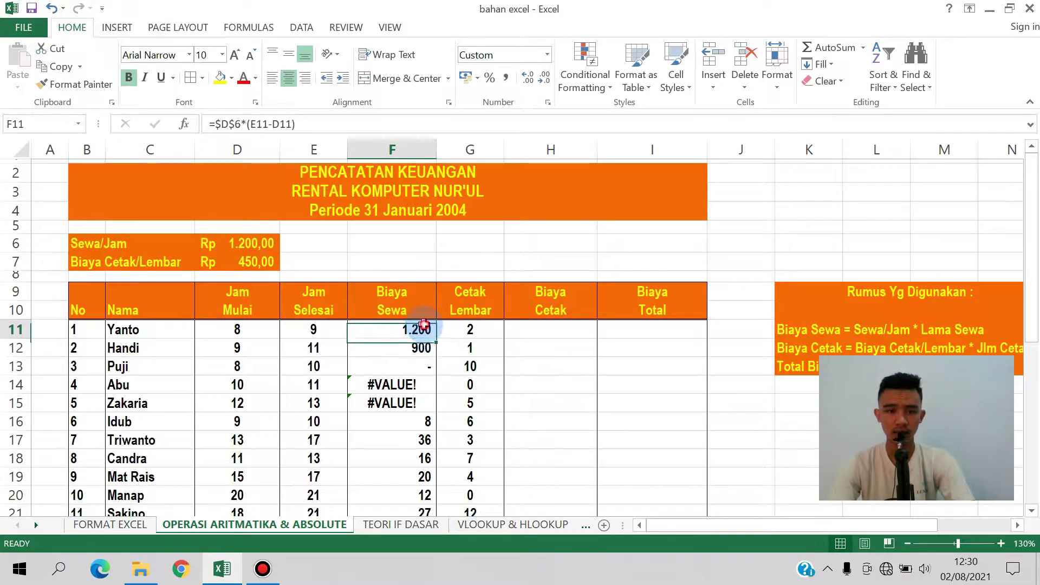
double_click(438, 340)
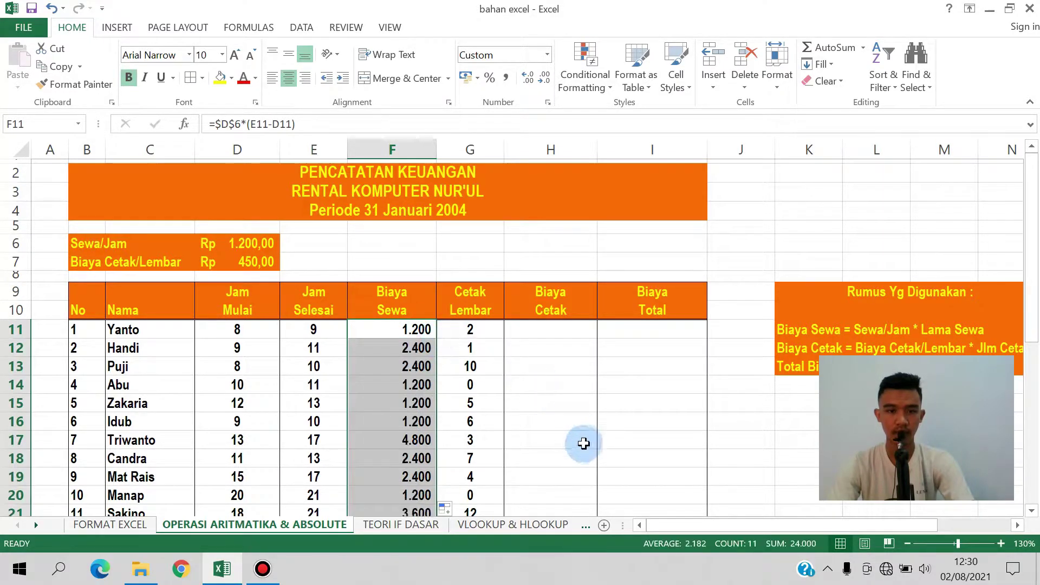
scroll(456, 395, "down", 3)
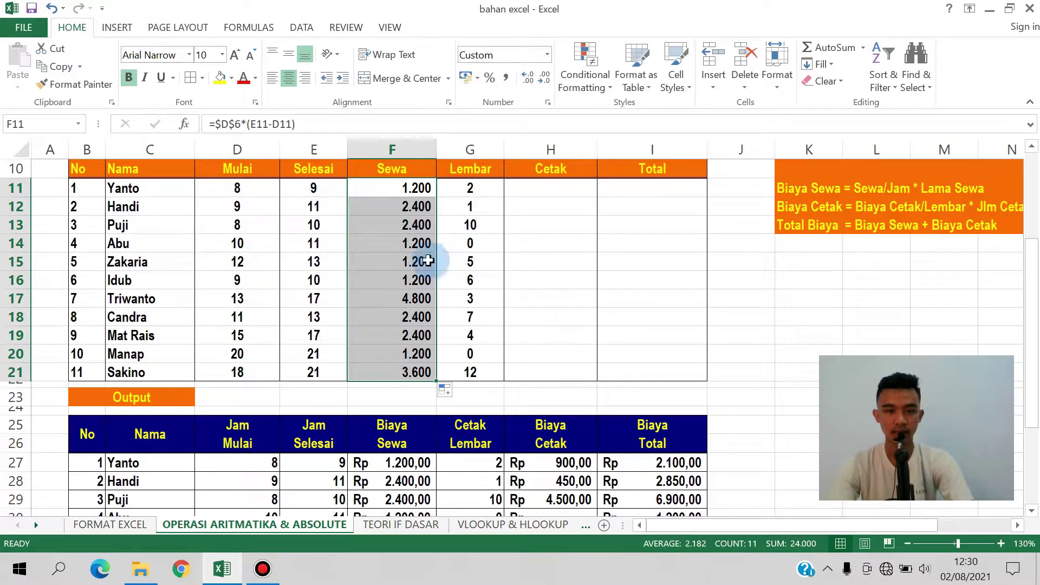
scroll(431, 271, "up", 3)
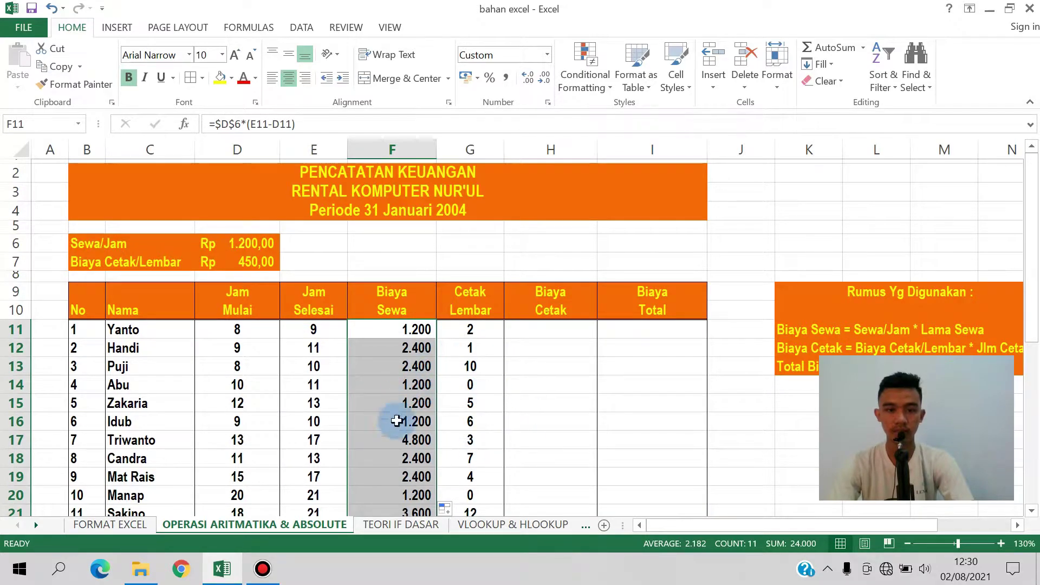
left_click(563, 367)
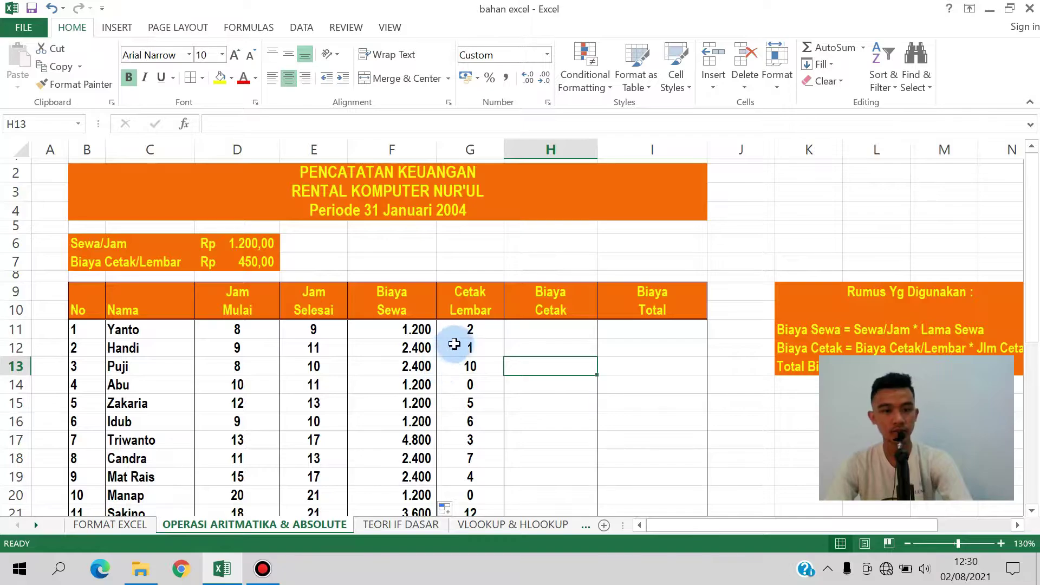
scroll(469, 393, "down", 1)
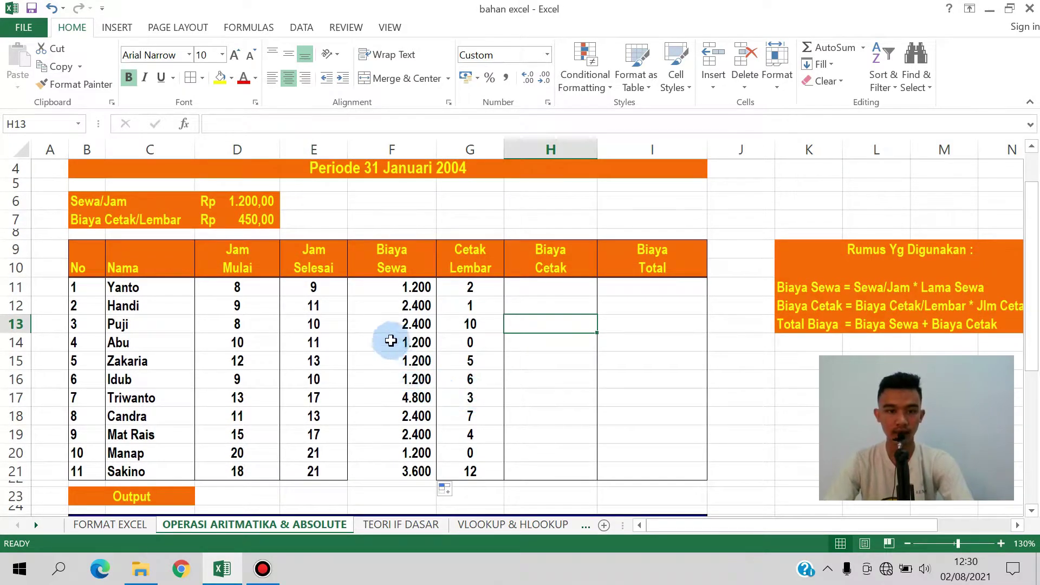
Format the Biaya Sewa values in F11:F21 as Currency, and switch them to the Accounting number format.
left_click_drag(418, 287, 409, 472)
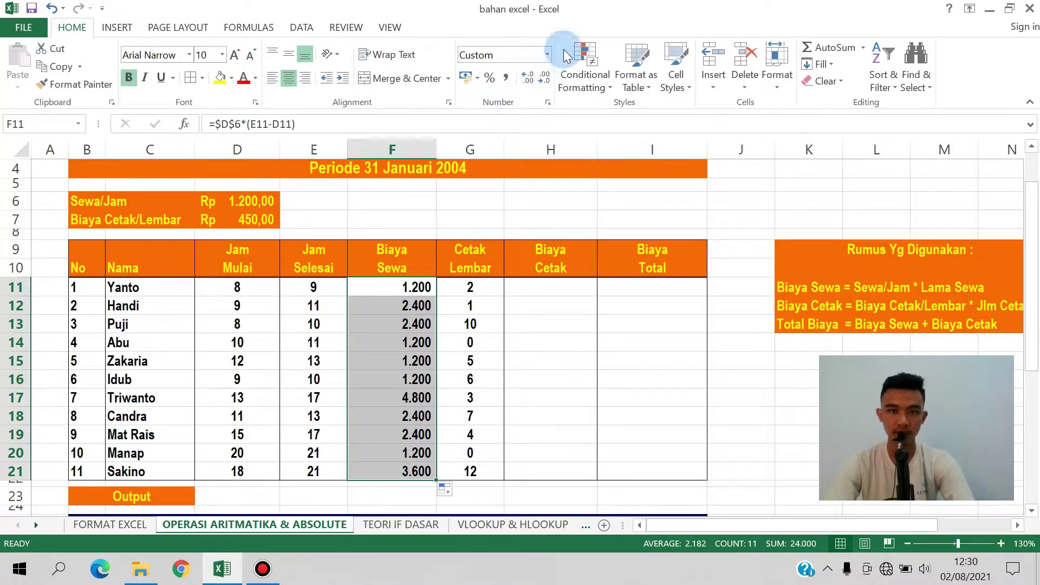
left_click(547, 55)
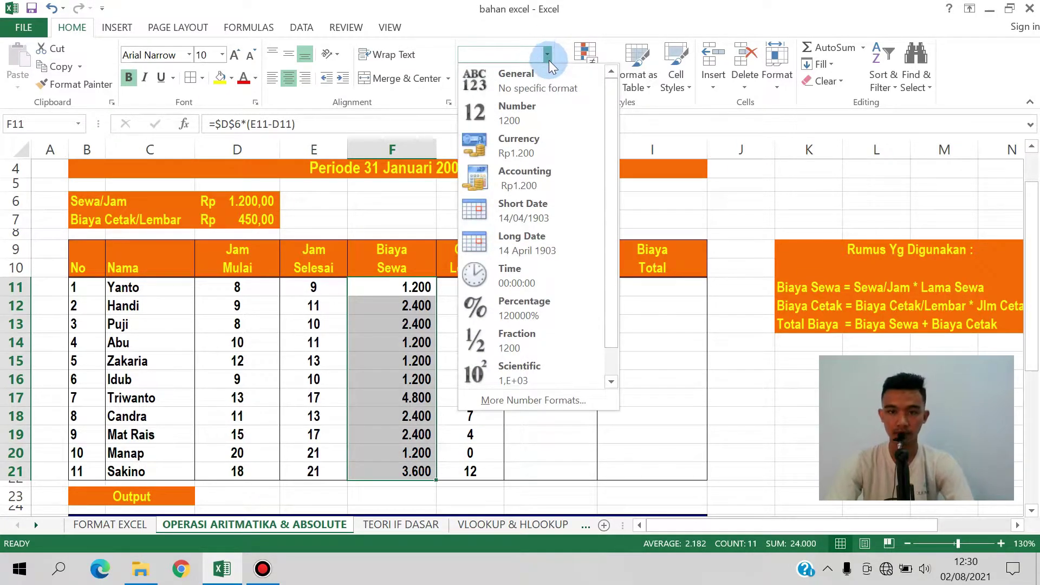
left_click(542, 140)
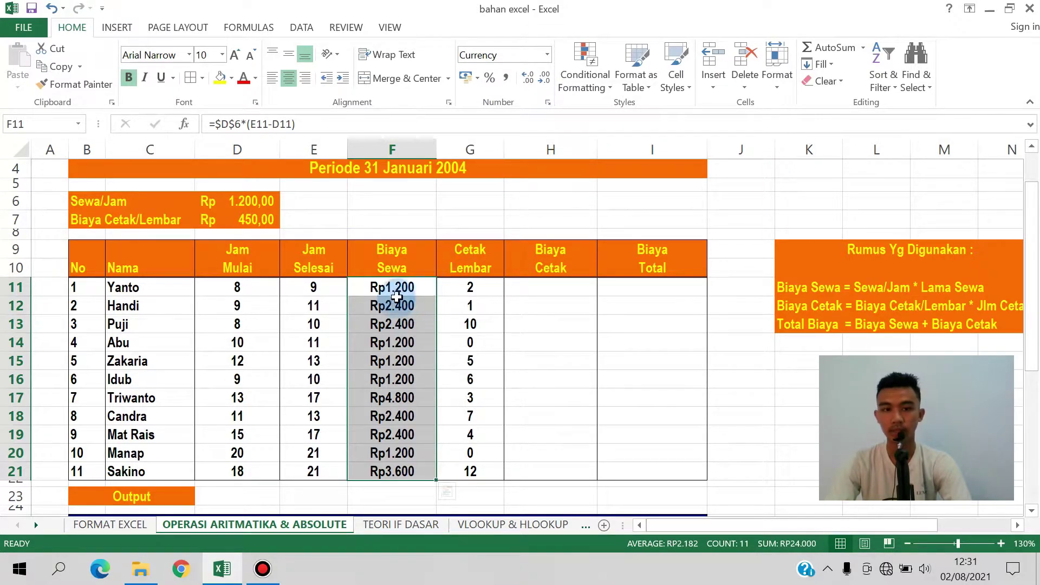
left_click(547, 60)
left_click(523, 171)
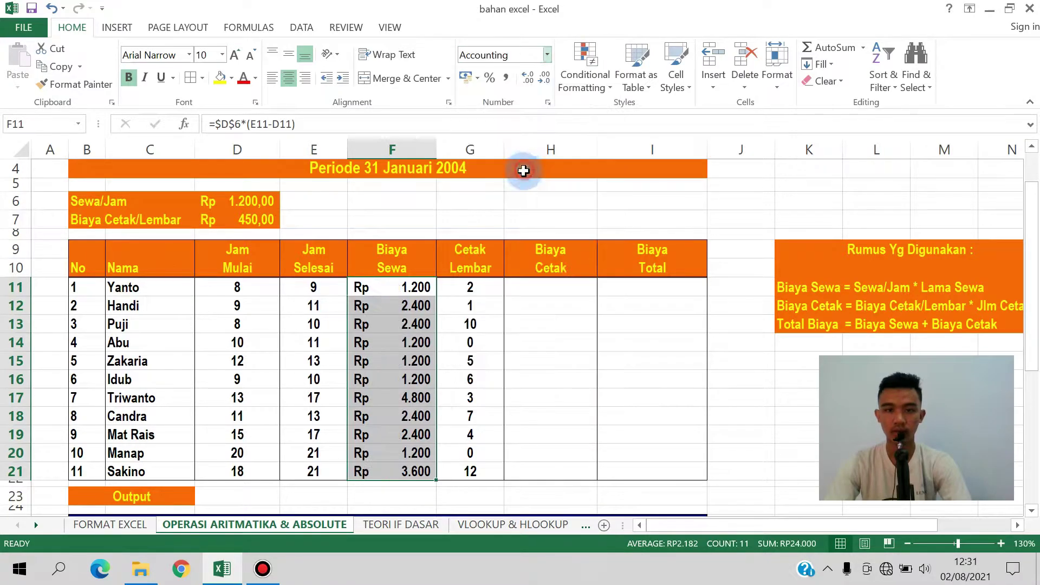
left_click(517, 377)
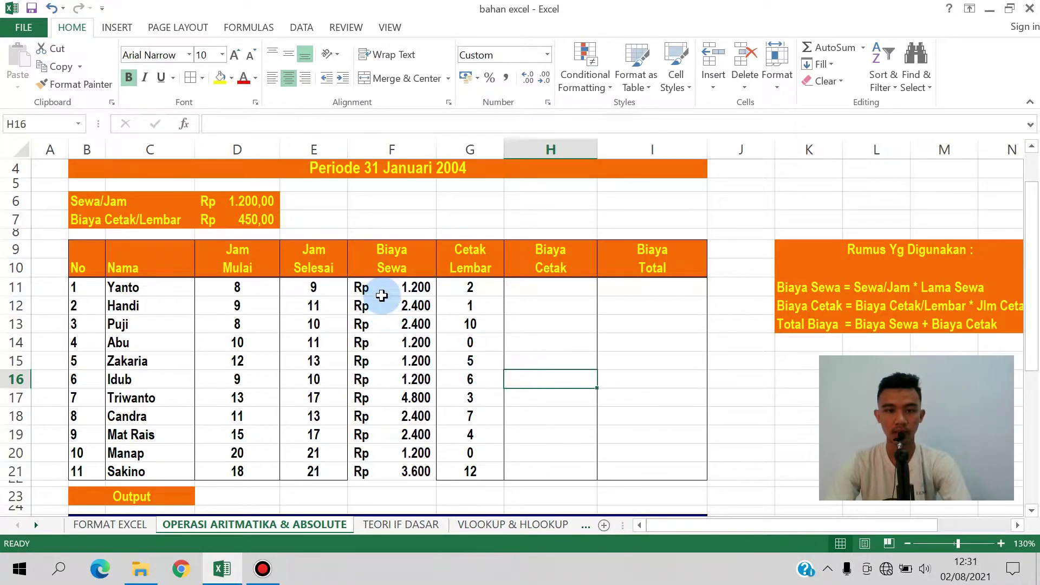
left_click(381, 293)
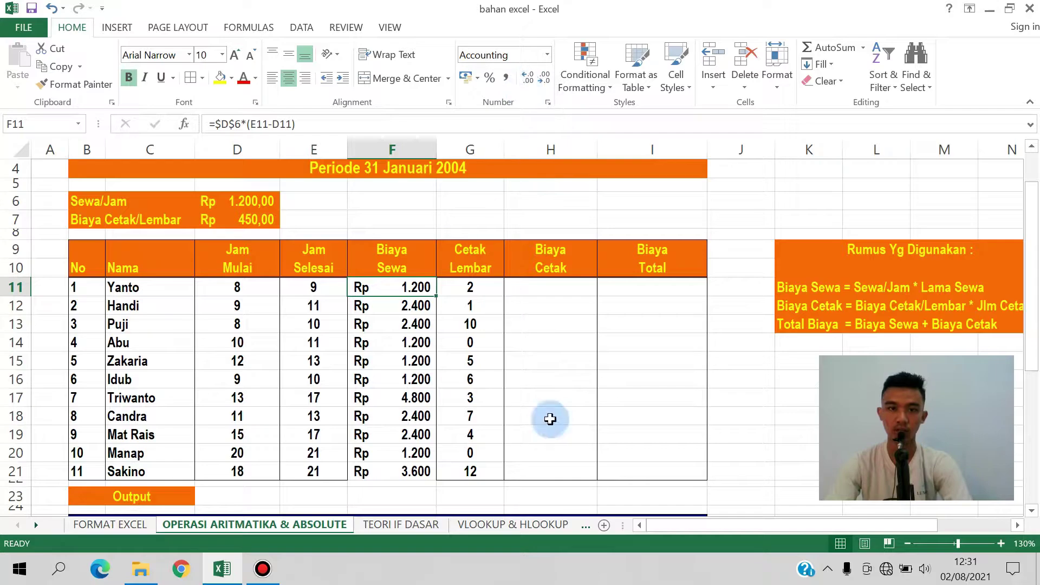
left_click(548, 55)
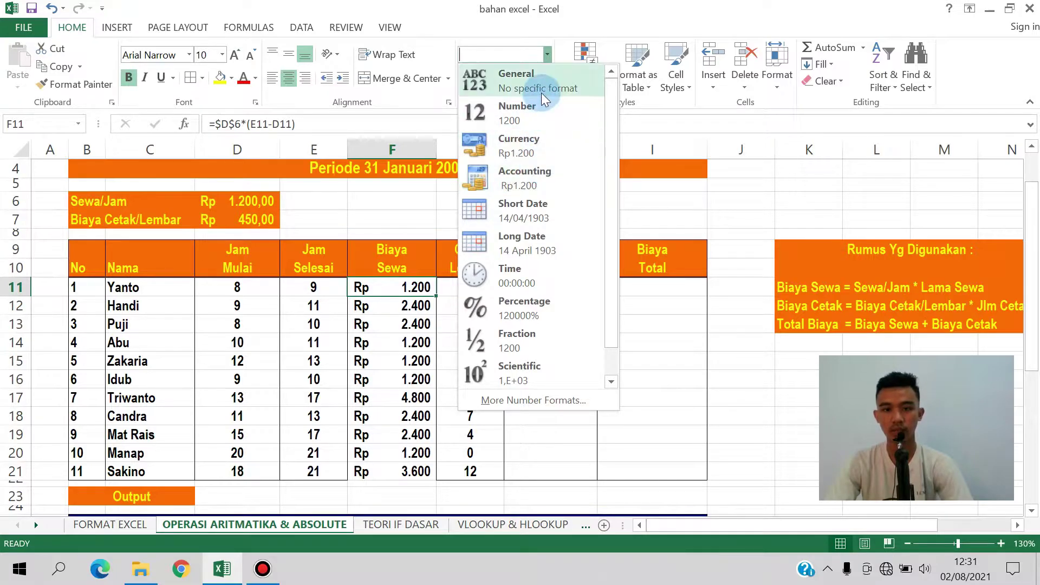
left_click(753, 217)
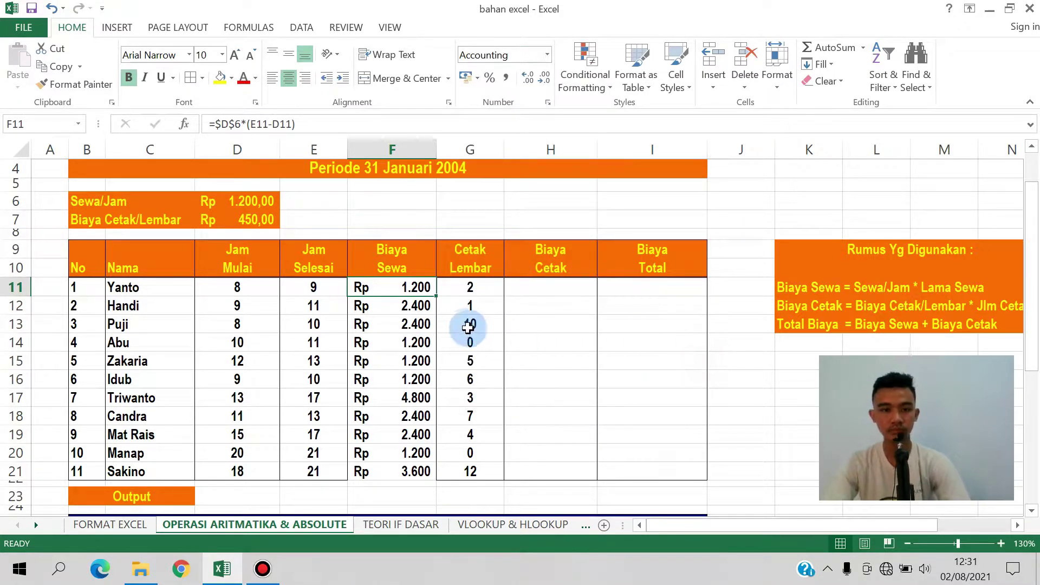
left_click(416, 304)
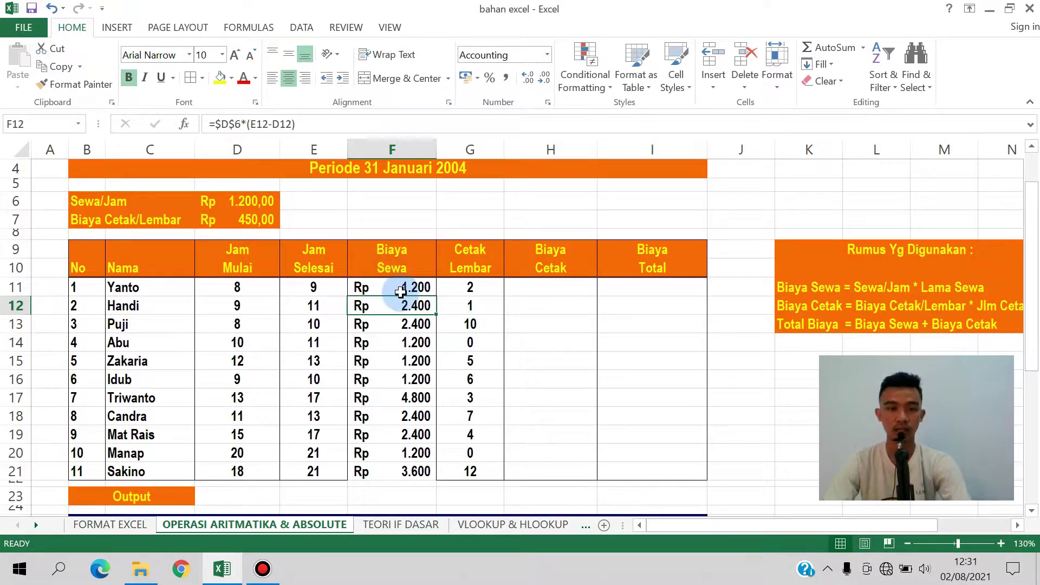
left_click(412, 286)
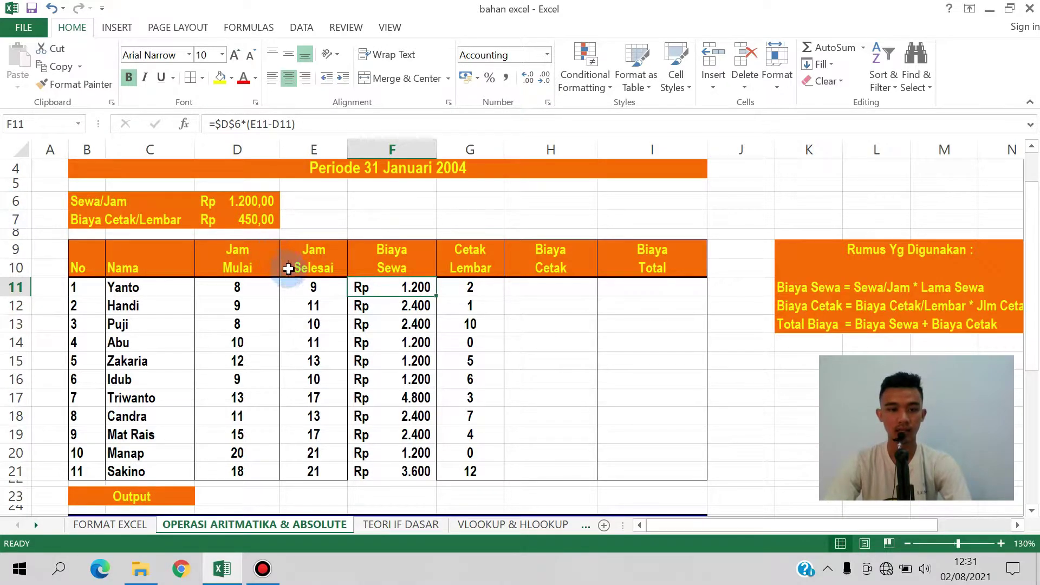
Examine the Biaya Cetak rule in the Rumus Yg Digunakan box and locate its inputs, the per-sheet rate and Cetak Lembar.
left_click(570, 288)
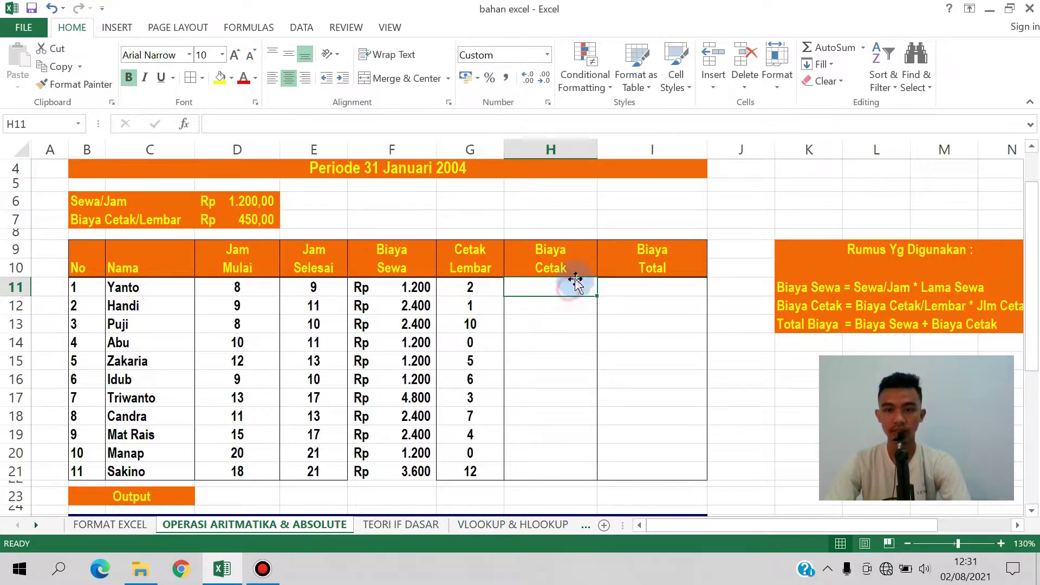
left_click(572, 249)
left_click(568, 269)
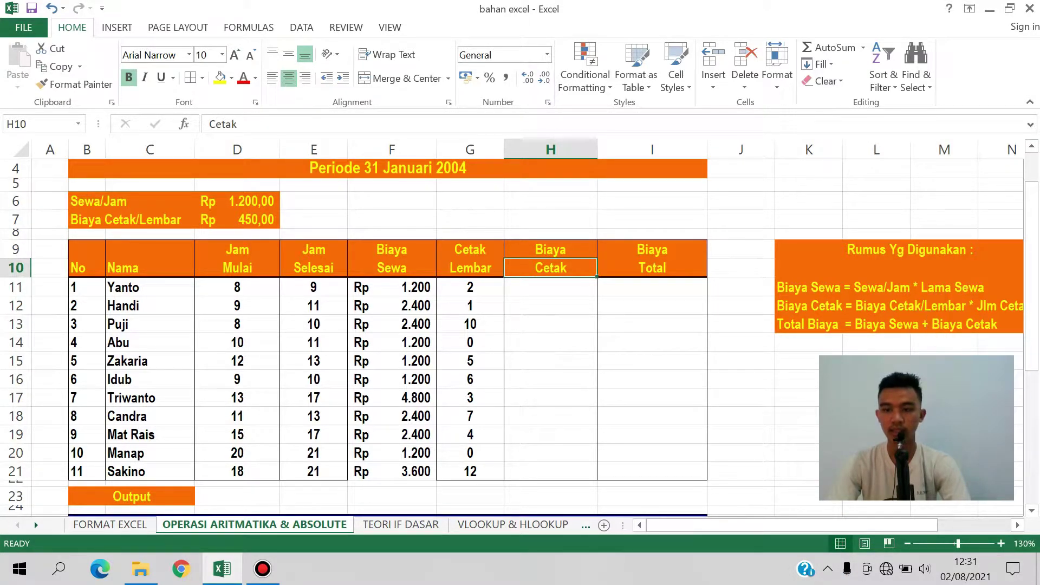
left_click_drag(928, 524, 954, 525)
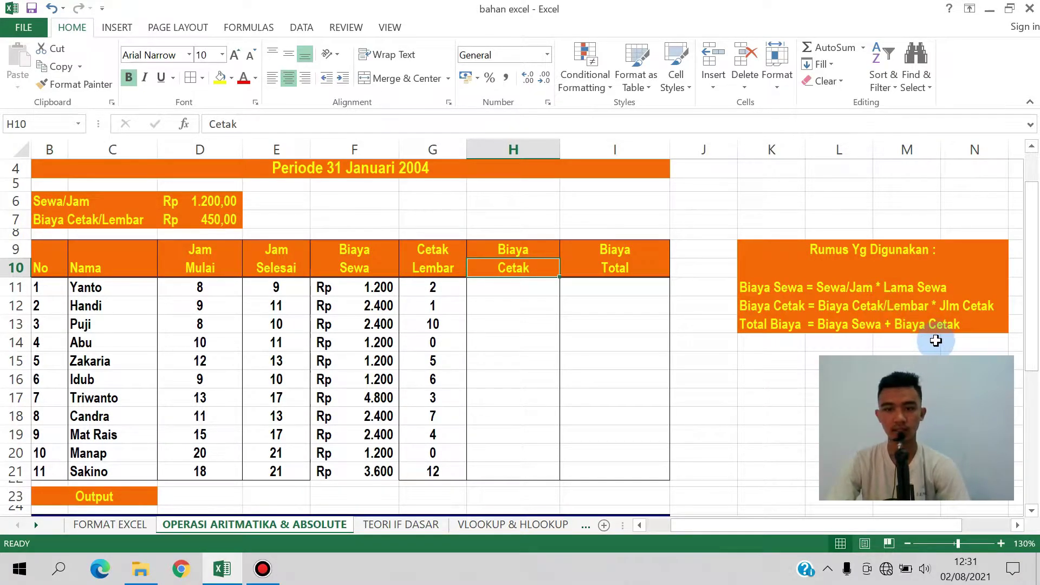
left_click(446, 289)
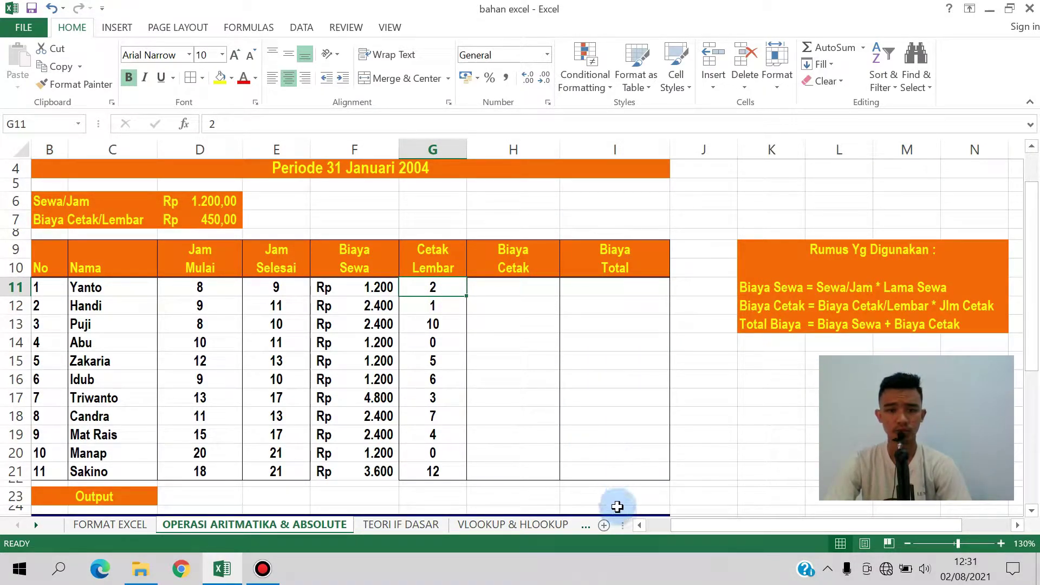
left_click_drag(690, 532, 667, 532)
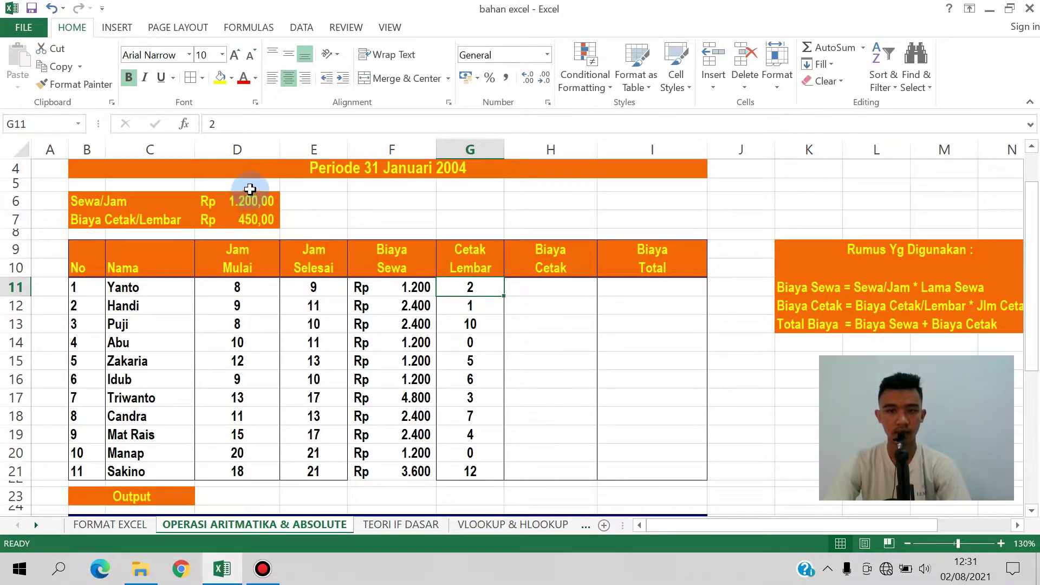
left_click_drag(266, 231, 267, 225)
left_click_drag(694, 527, 723, 524)
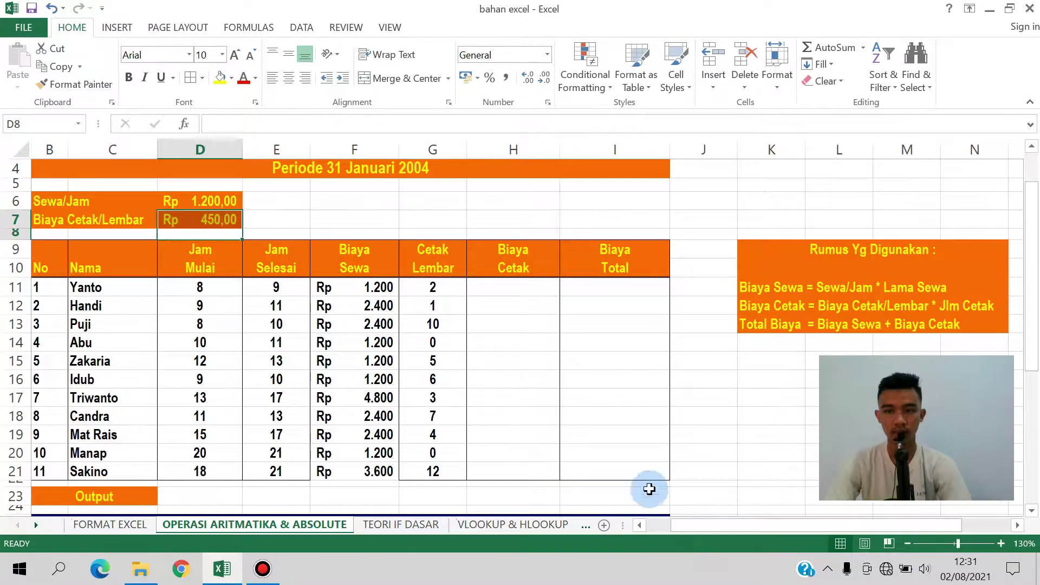
left_click(431, 288)
Calculate the first row's Biaya Cetak in H11 with an absolute reference to the per-sheet rate, using =$D$7*G11.
left_click(547, 286)
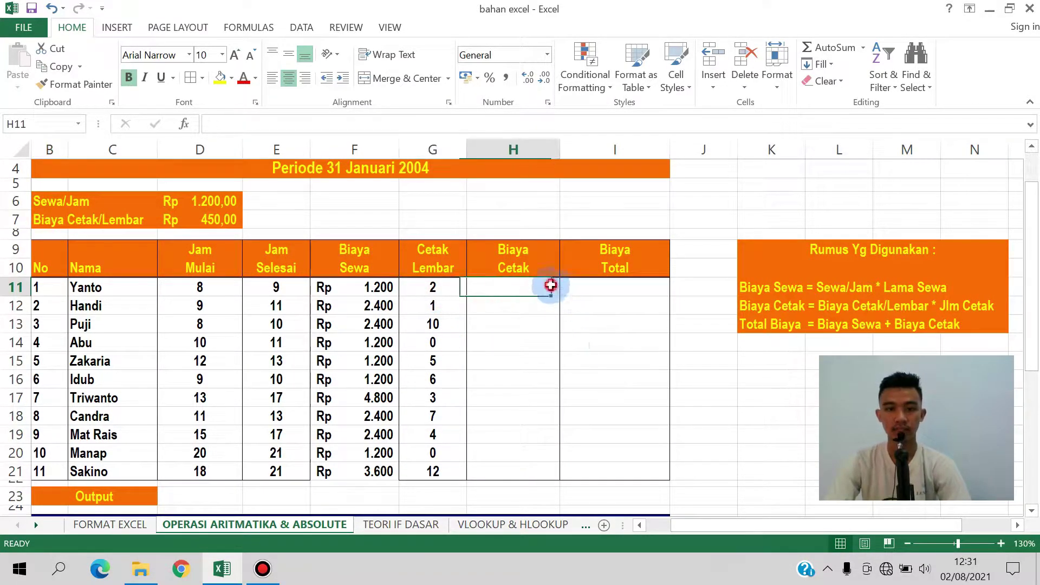
type("=")
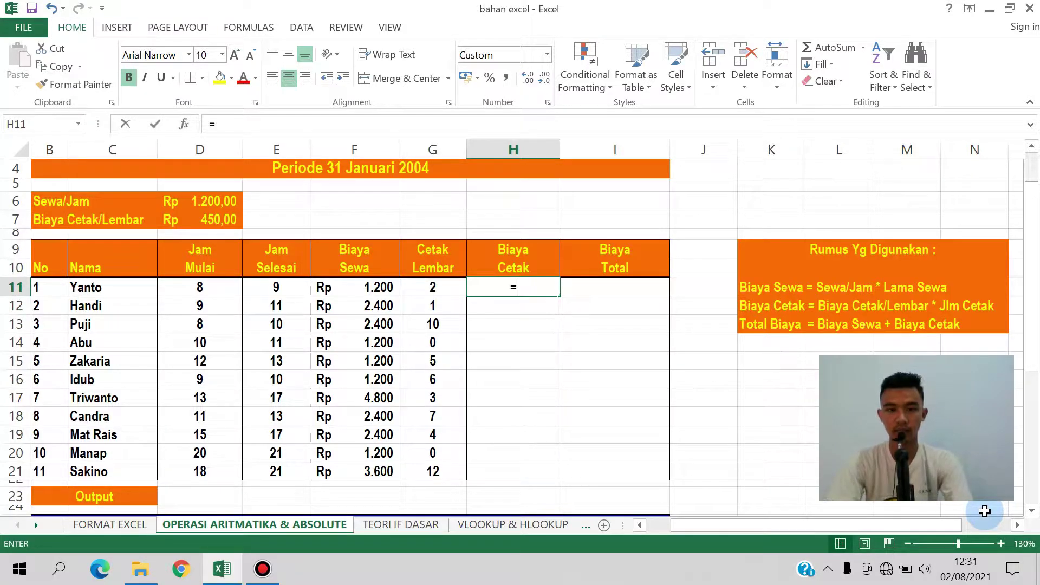
left_click(196, 220)
key("F4")
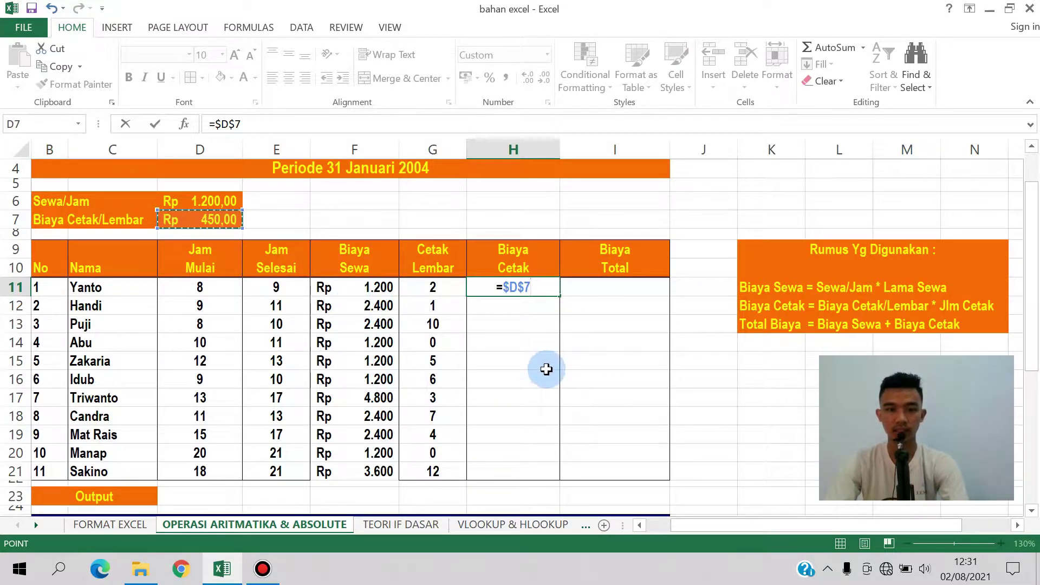
type("*")
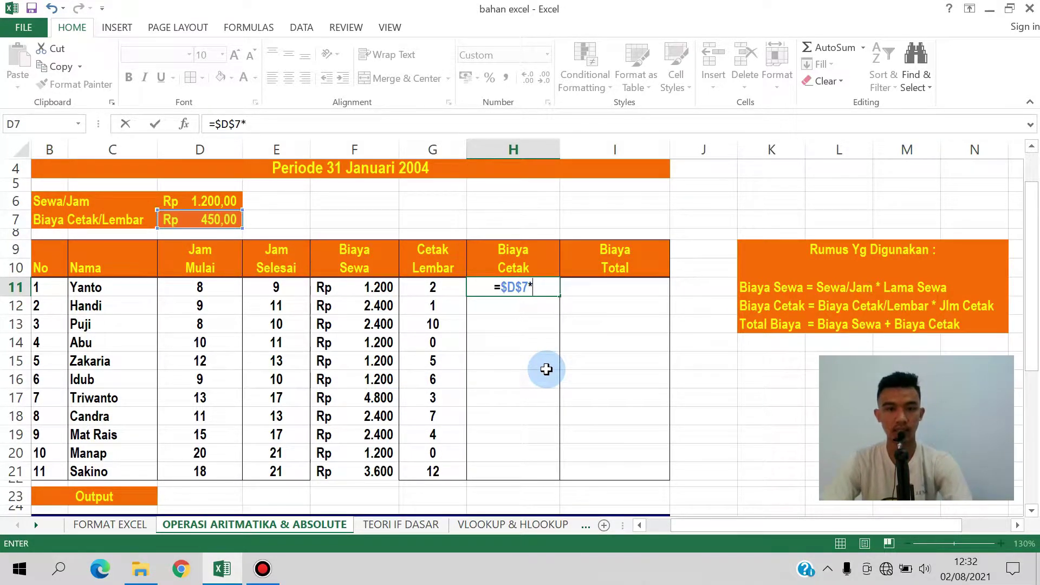
left_click(436, 287)
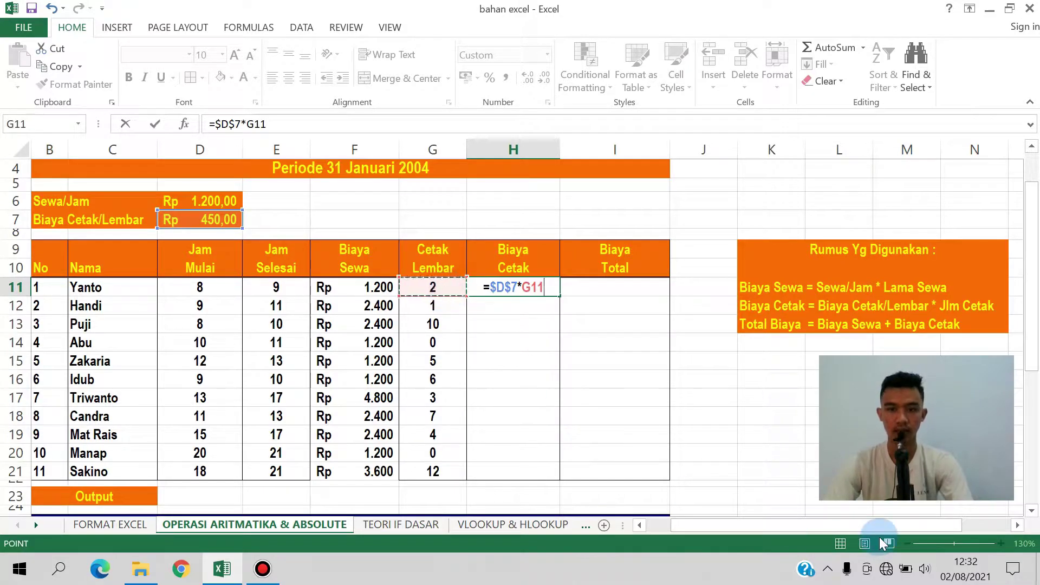
key("Return")
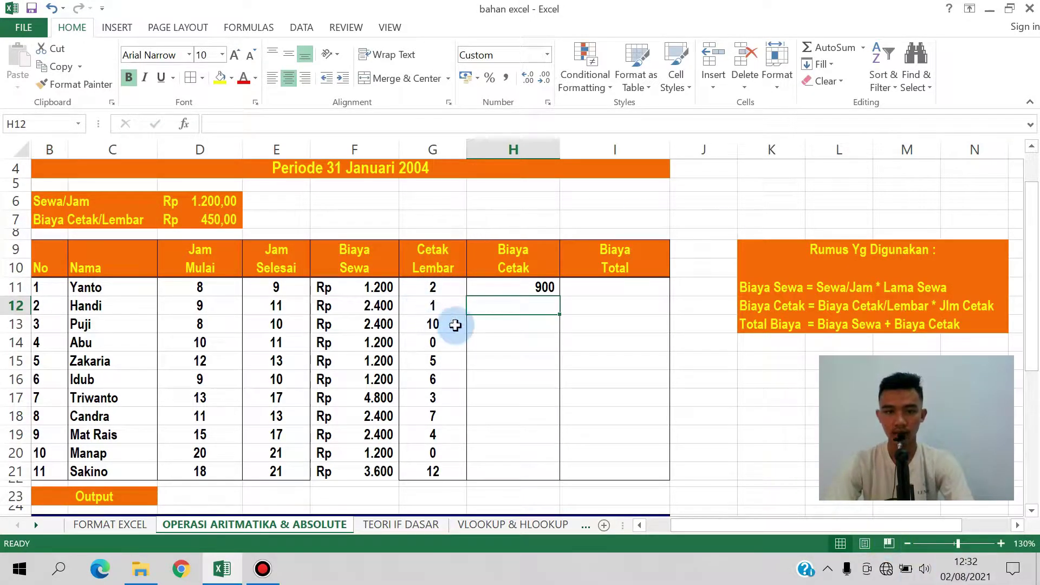
Fill the Biaya Cetak formula from H11 down to H21 and check the copied formula in H14.
left_click(521, 287)
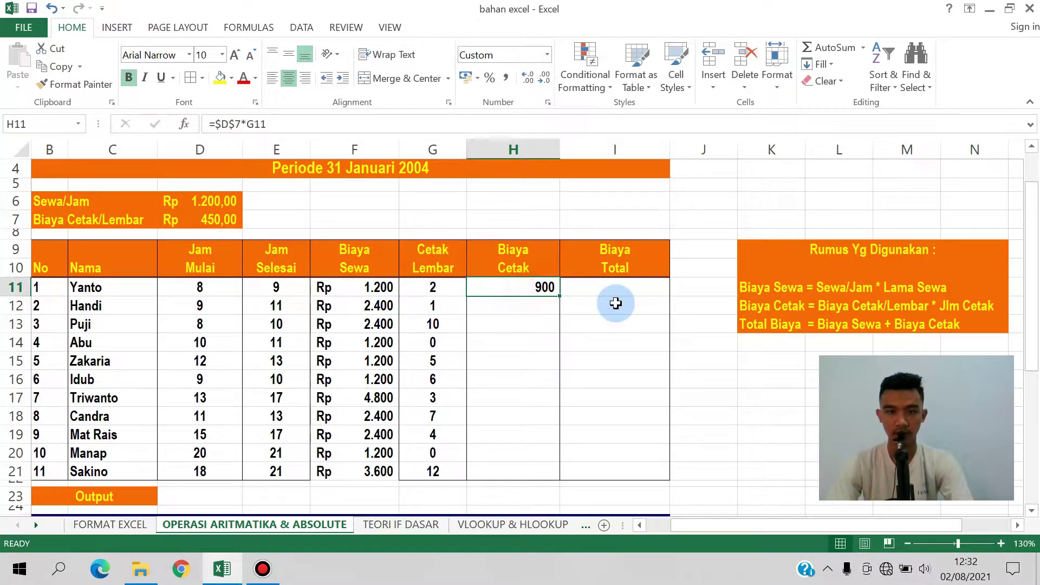
double_click(559, 297)
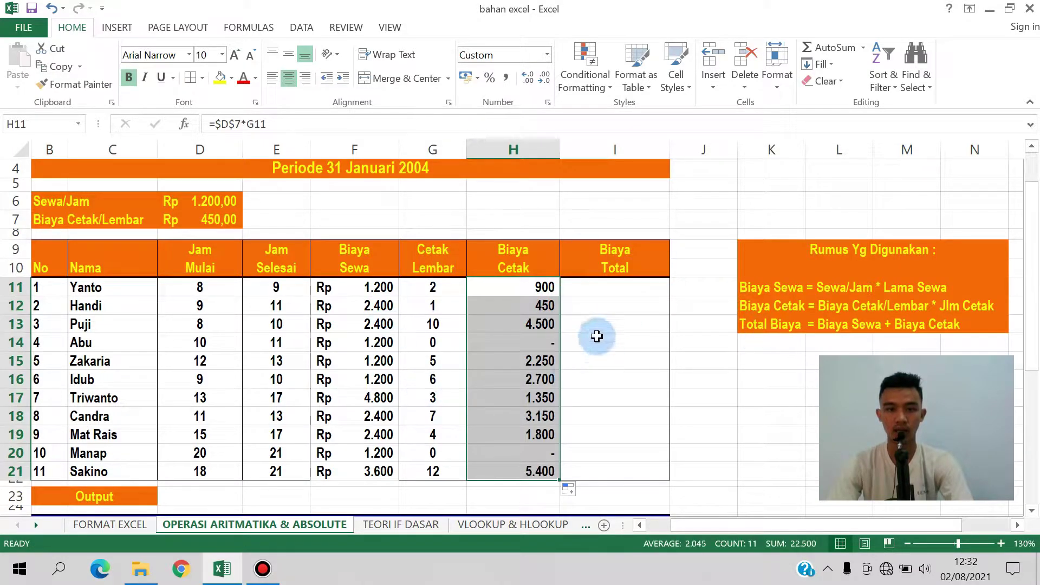
left_click(534, 341)
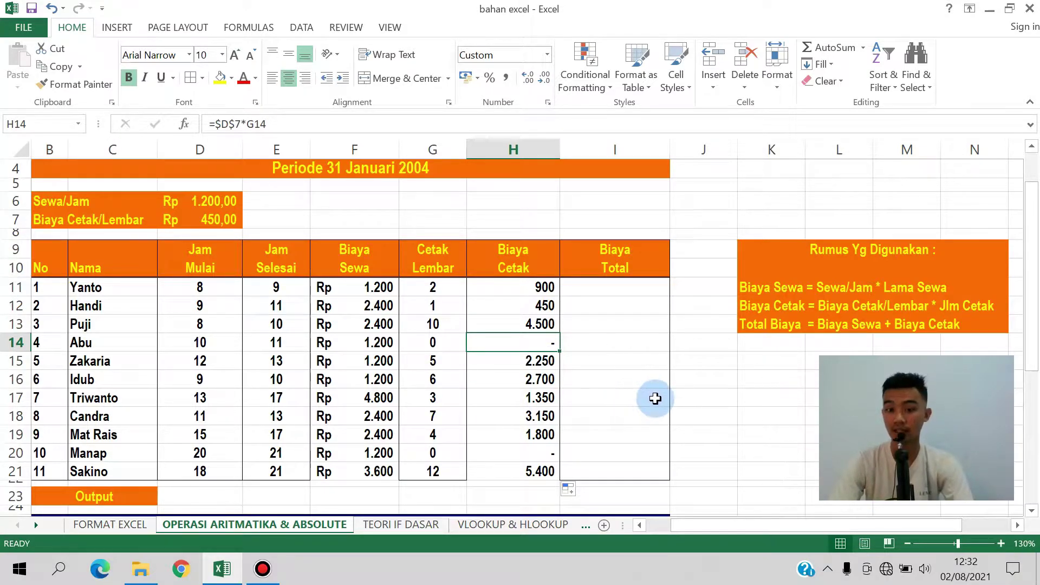
Calculate the first row's Biaya Total in I11 as Biaya Sewa plus Biaya Cetak, using =F11+H11.
left_click(602, 286)
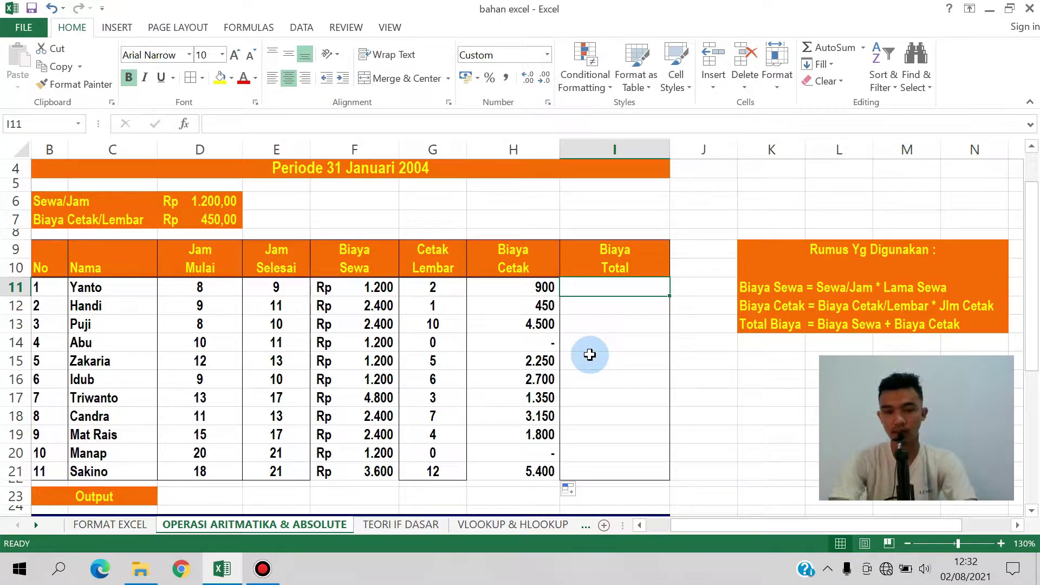
left_click(371, 281)
type("+")
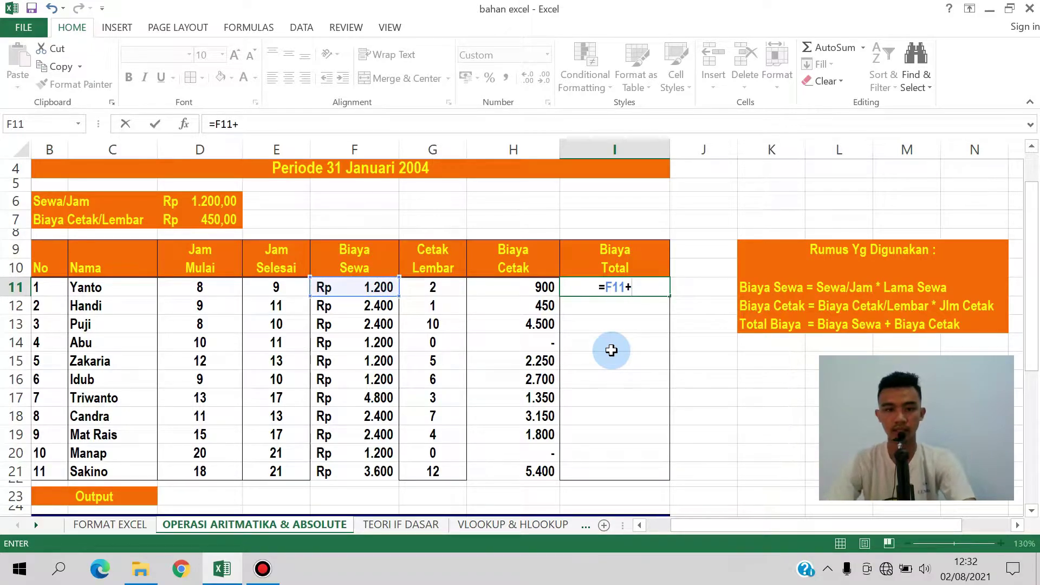
left_click(535, 286)
key("Return")
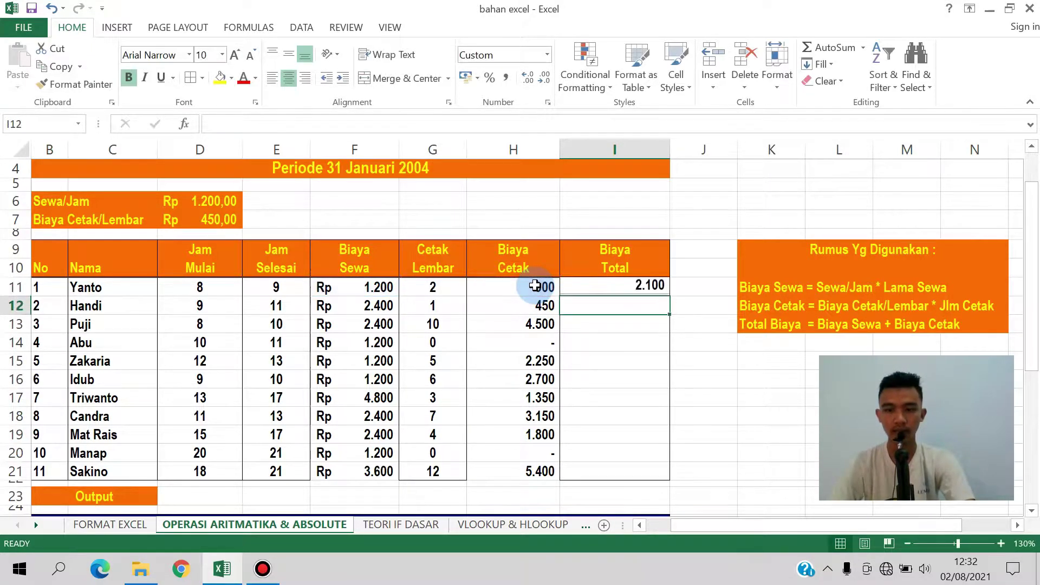
Fill the Biaya Total formula from I11 down the column to I21.
left_click(649, 282)
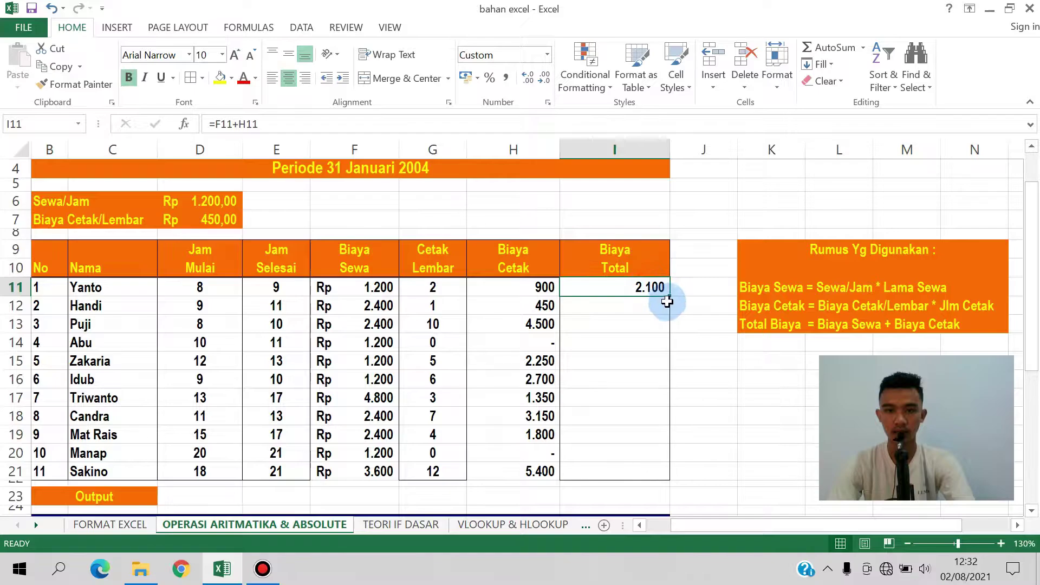
double_click(669, 299)
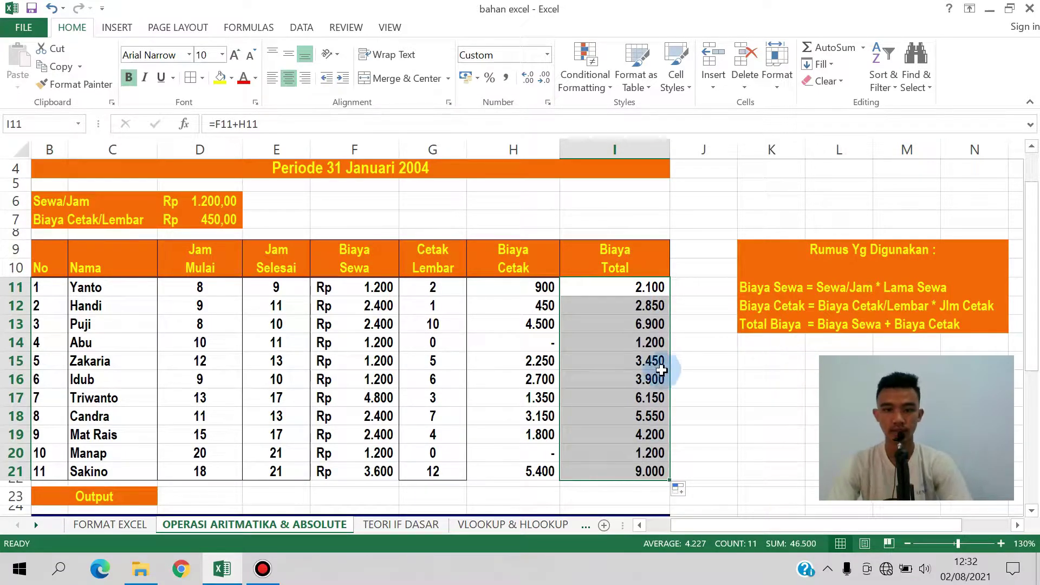
left_click(652, 287)
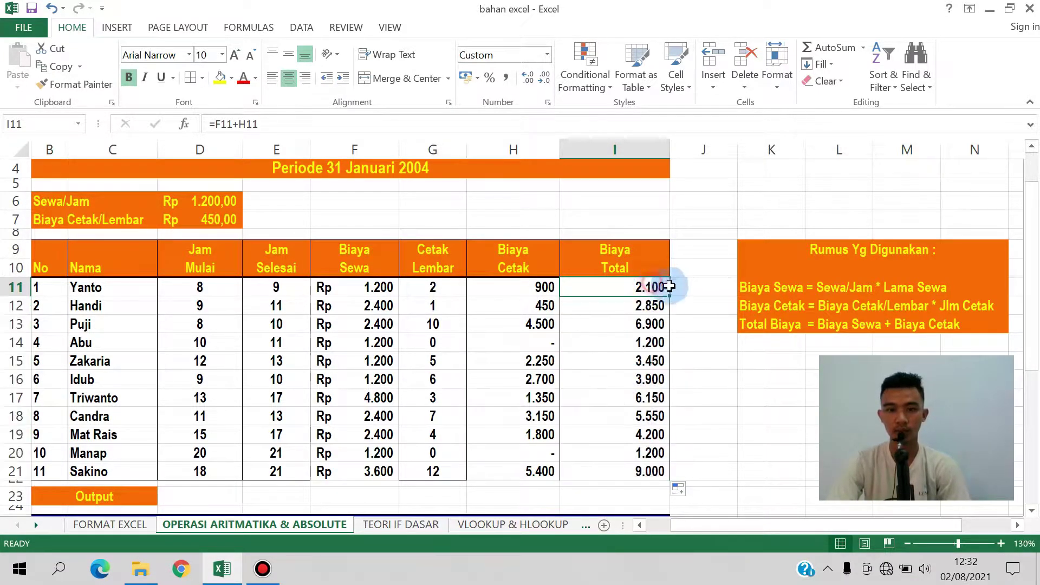
left_click_drag(669, 296, 684, 479)
left_click(649, 306)
left_click(650, 289)
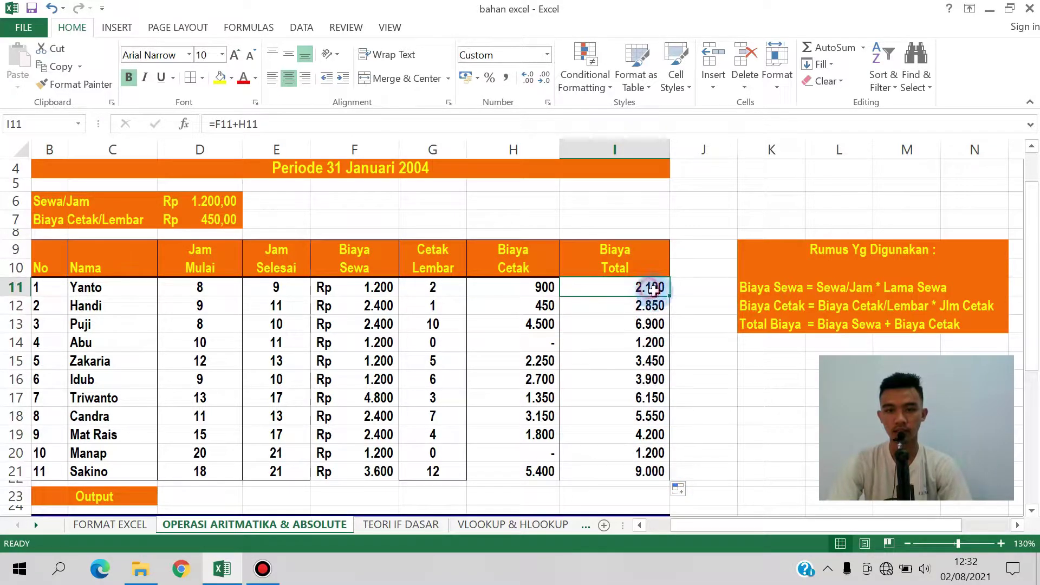
double_click(669, 297)
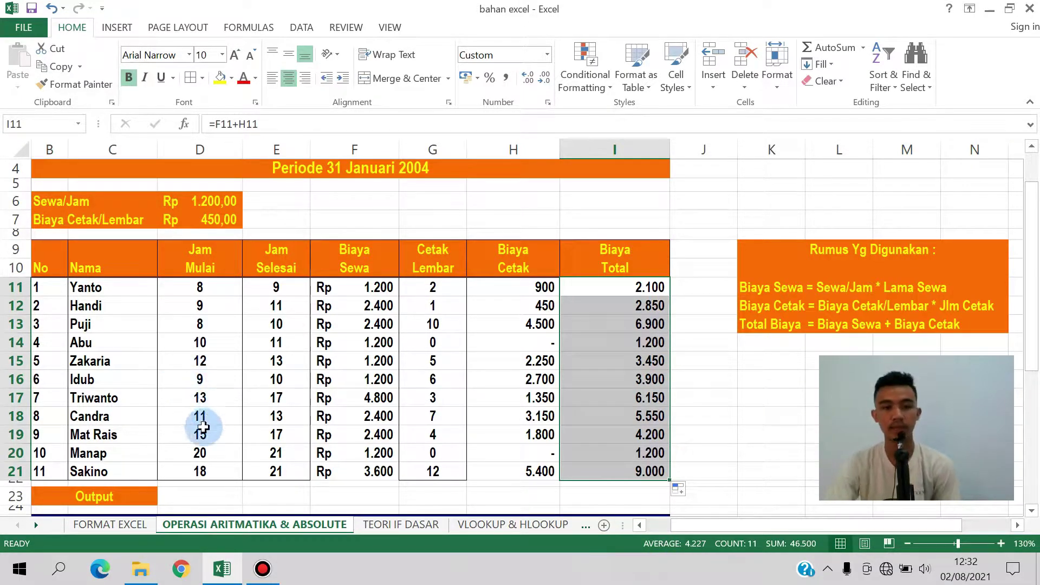
Switch to the FORMAT EXCEL sheet and view its Format Angka table.
left_click(104, 524)
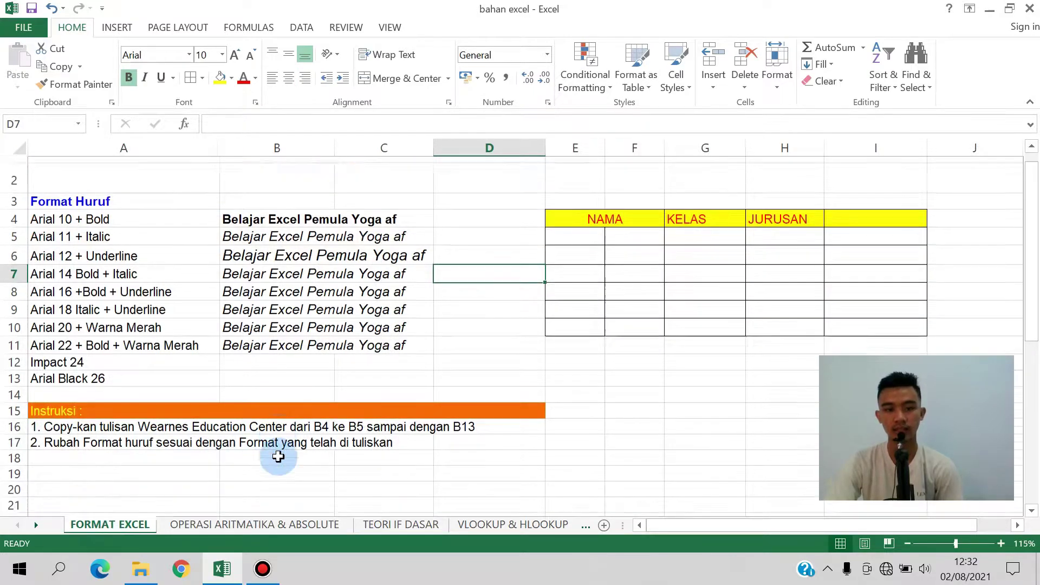
left_click(233, 524)
left_click(138, 528)
scroll(347, 384, "down", 3)
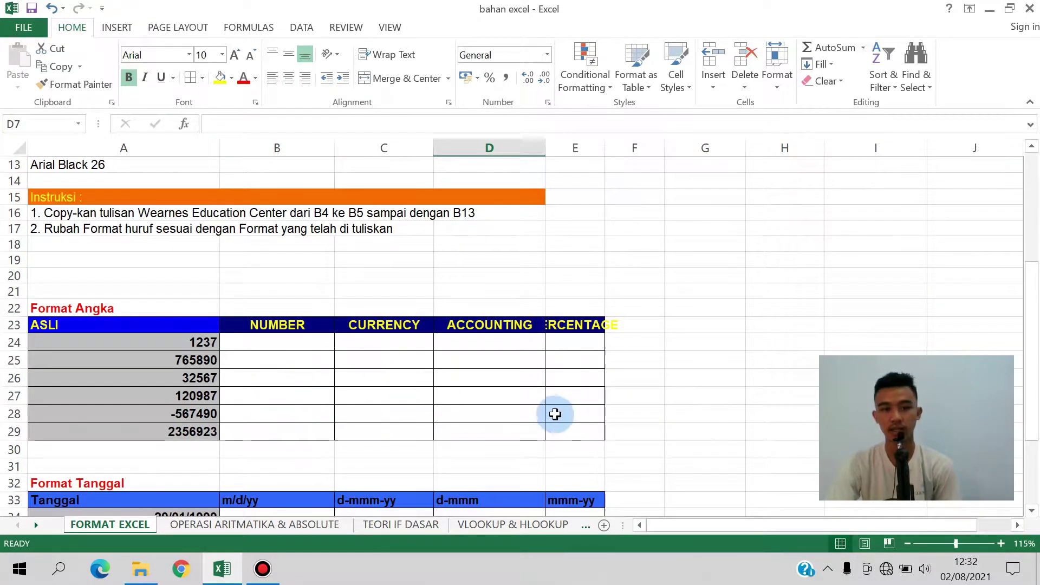
Review the font formatting exercise on the FORMAT EXCEL sheet and the completed rental cost table on the OPERASI ARITMATIKA & ABSOLUTE sheet.
left_click(260, 528)
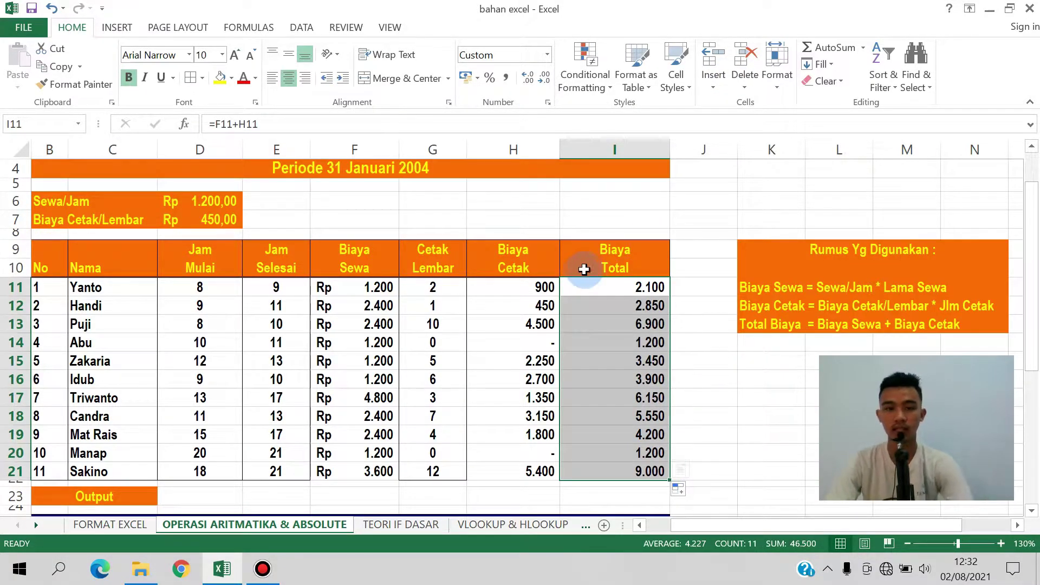
left_click(132, 526)
scroll(421, 388, "up", 6)
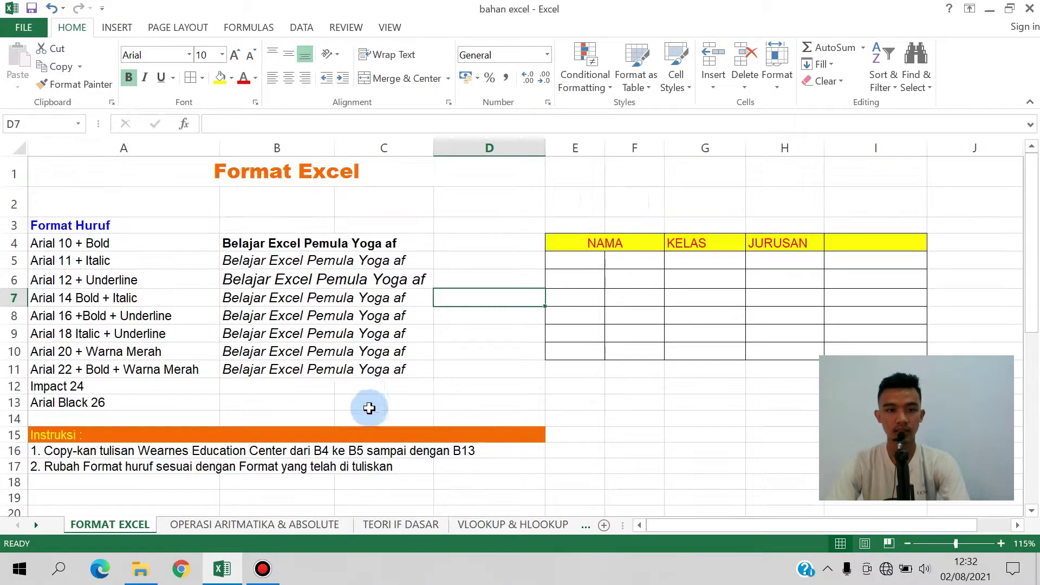
left_click(253, 526)
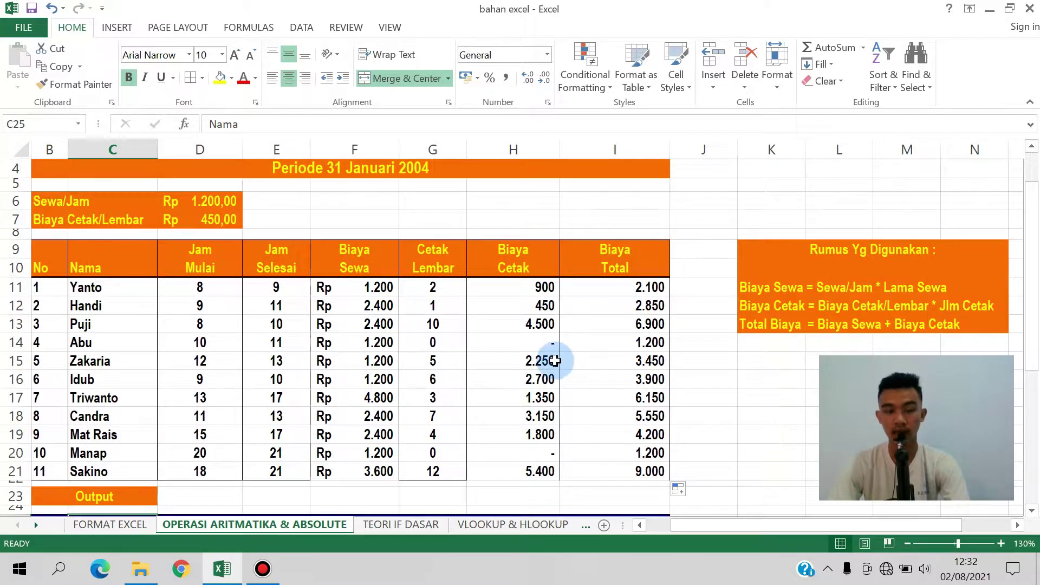
scroll(328, 357, "down", 4)
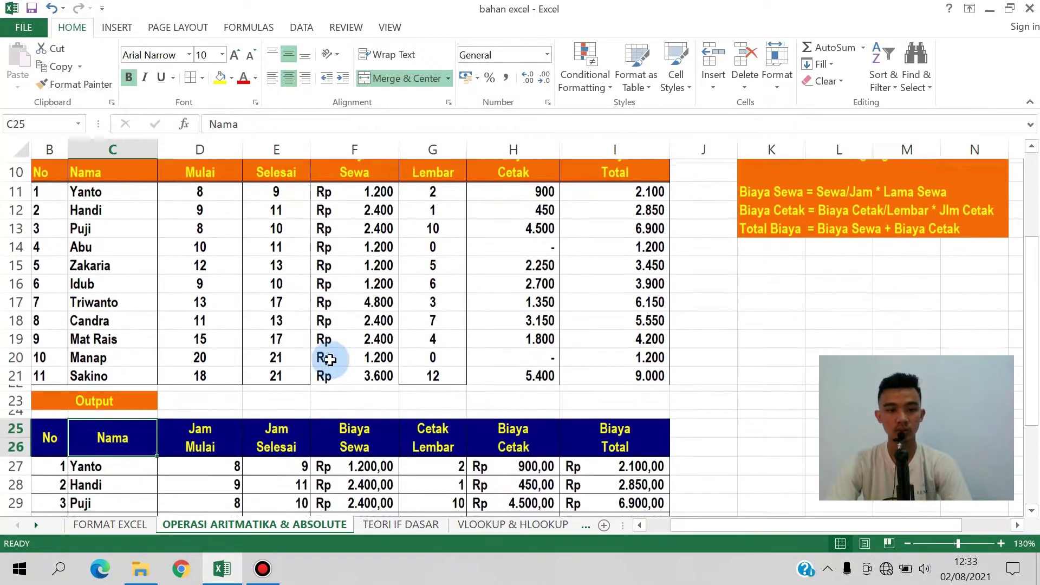
scroll(486, 325, "up", 5)
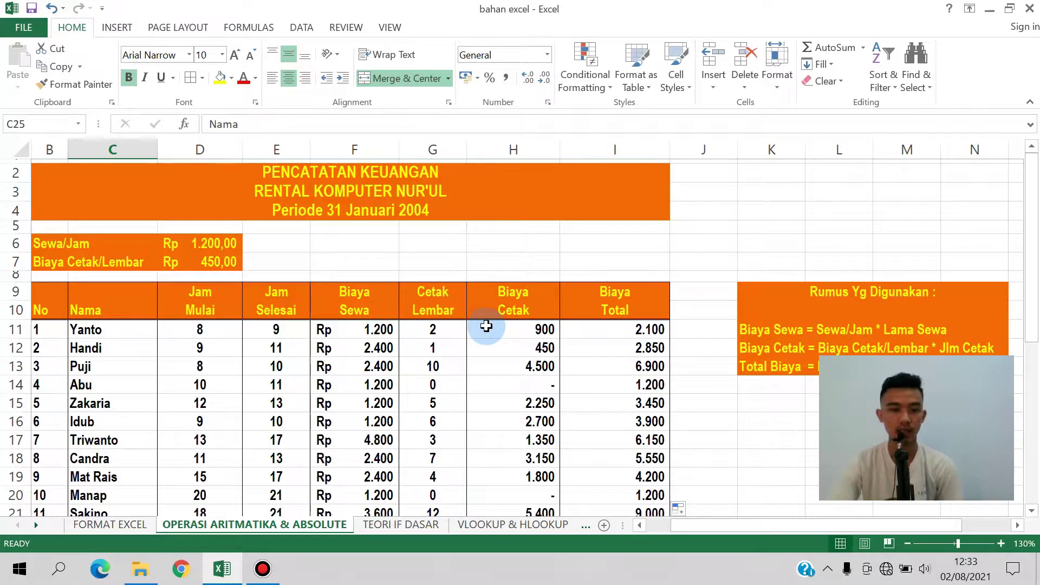
Switch to the TEORI IF DASAR sheet and look over its if tunggal, if majemuk and if booelan tables.
left_click(391, 519)
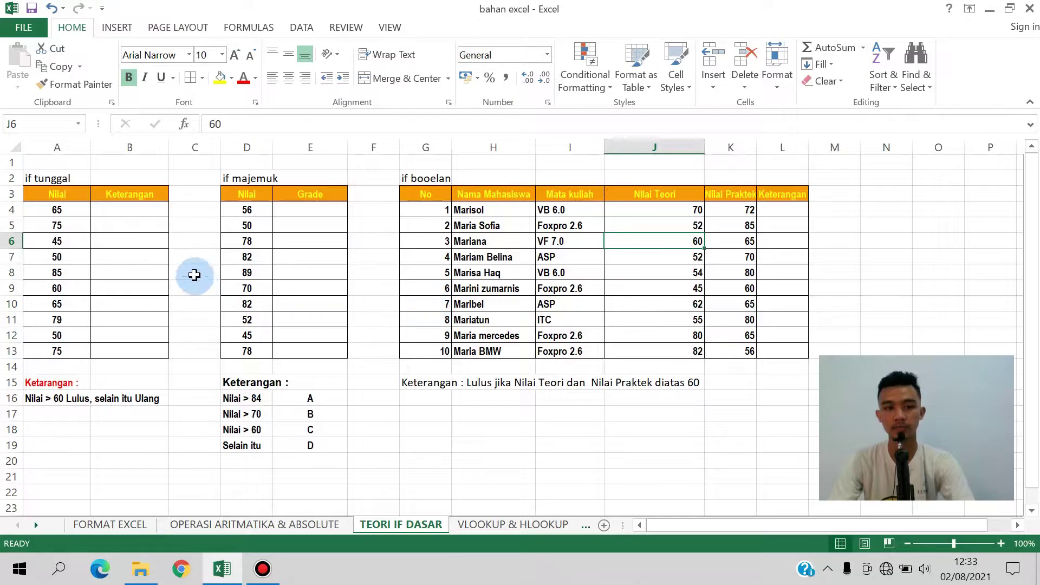
left_click(148, 208)
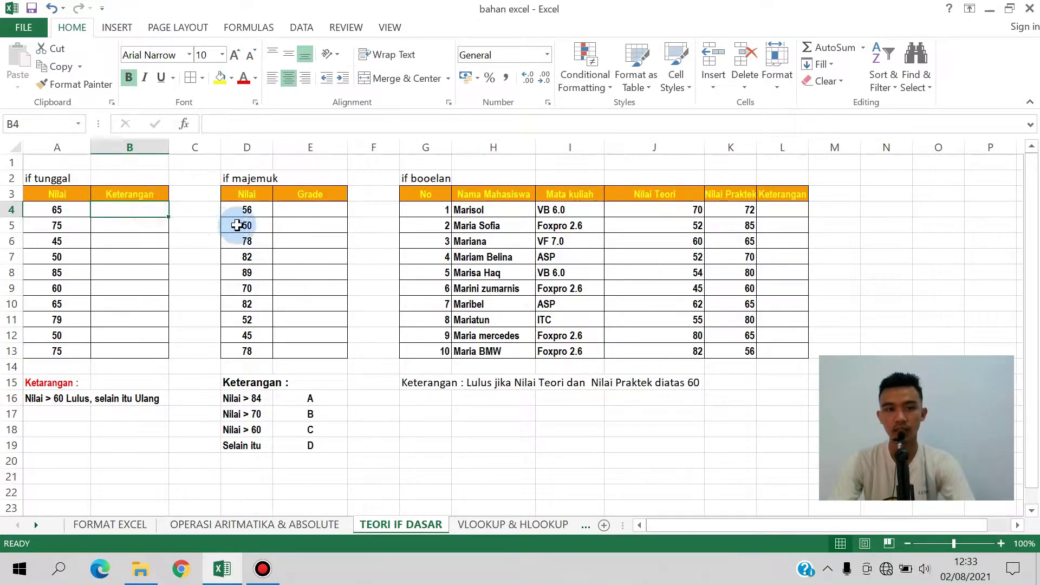
left_click(295, 208)
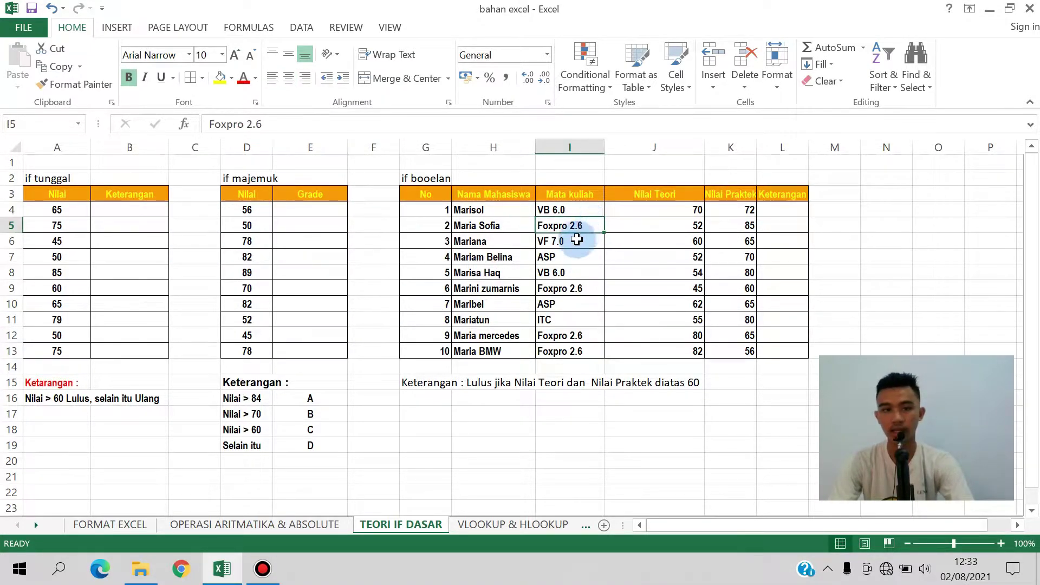
Enter the first Keterangan formula of the if tunggal table in B4 as =IF(A4>60;"LULUS";"ULANG").
left_click(155, 209)
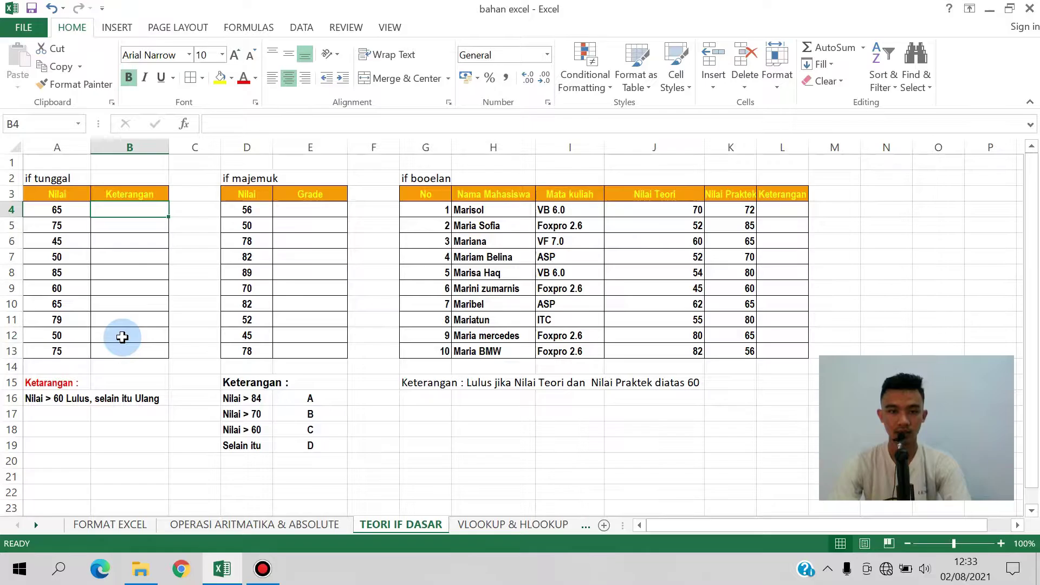
scroll(121, 337, "up", 2)
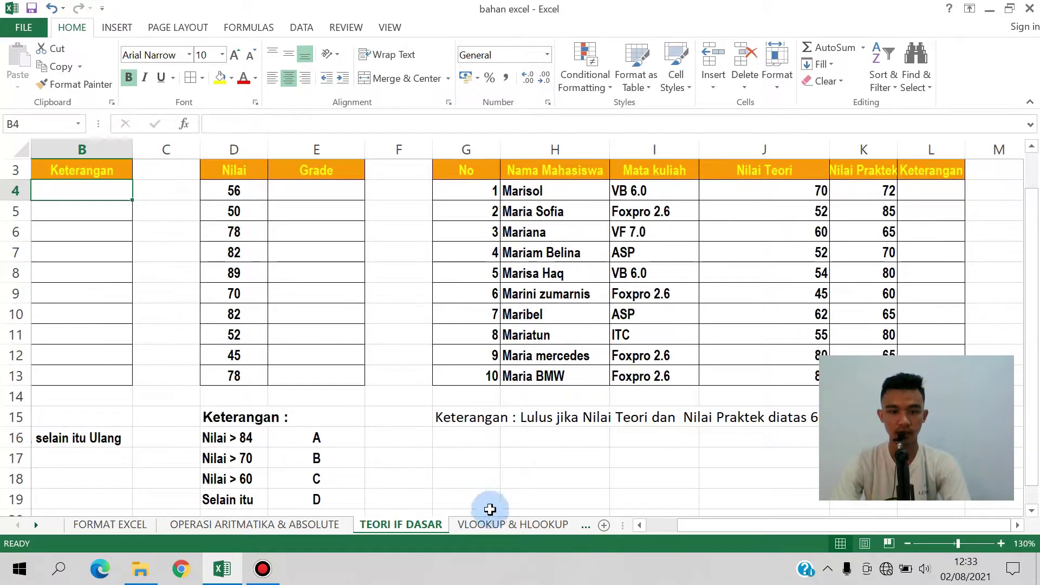
left_click_drag(671, 524, 641, 524)
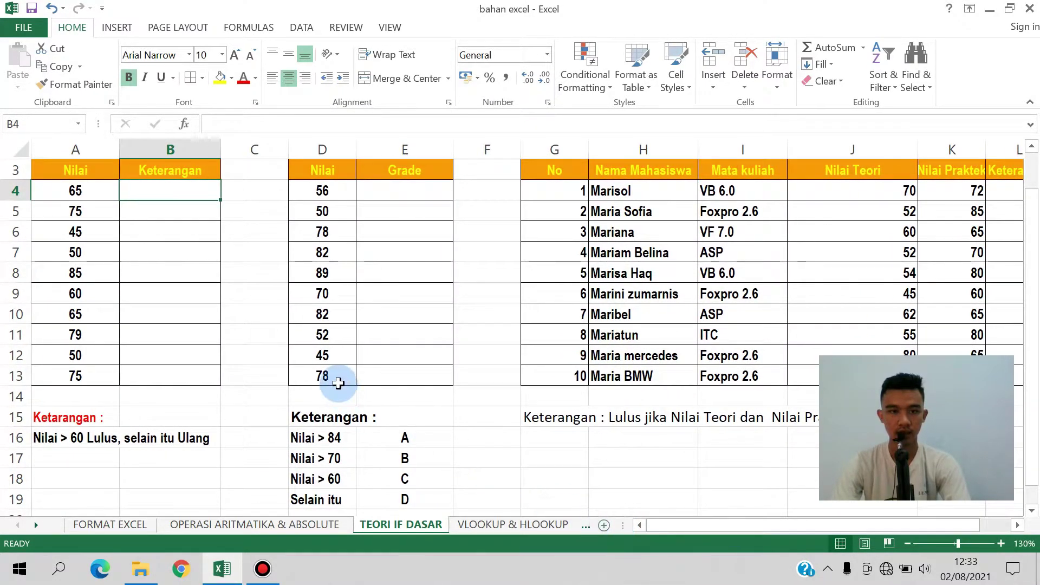
scroll(338, 383, "down", 1)
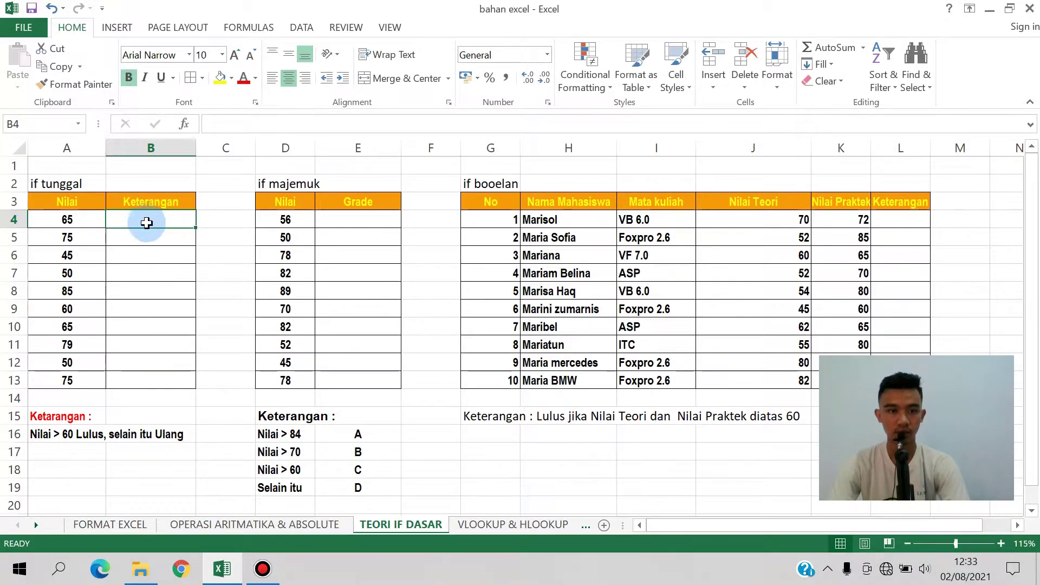
left_click(234, 124)
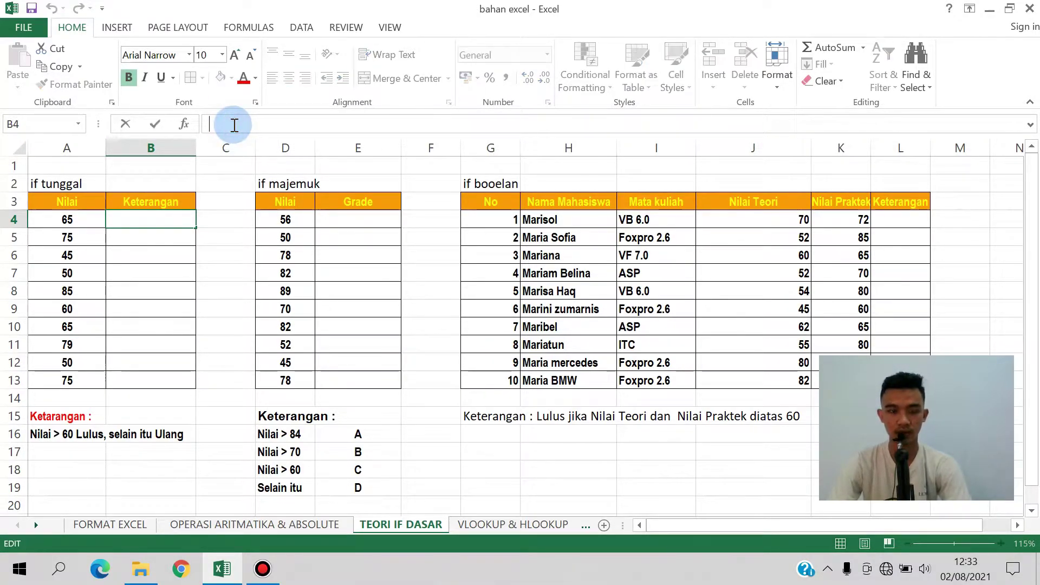
type("=IF")
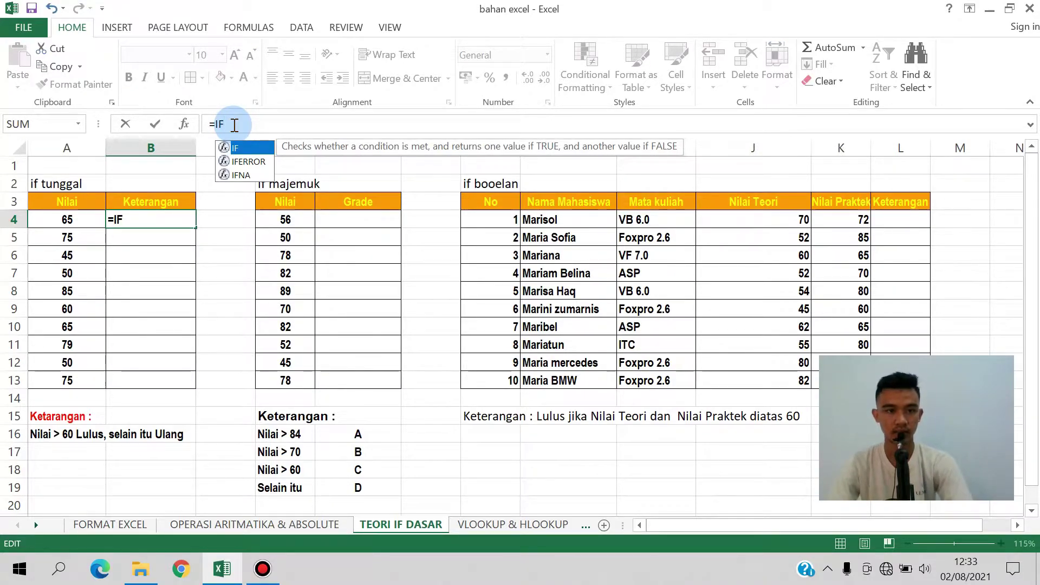
type("(")
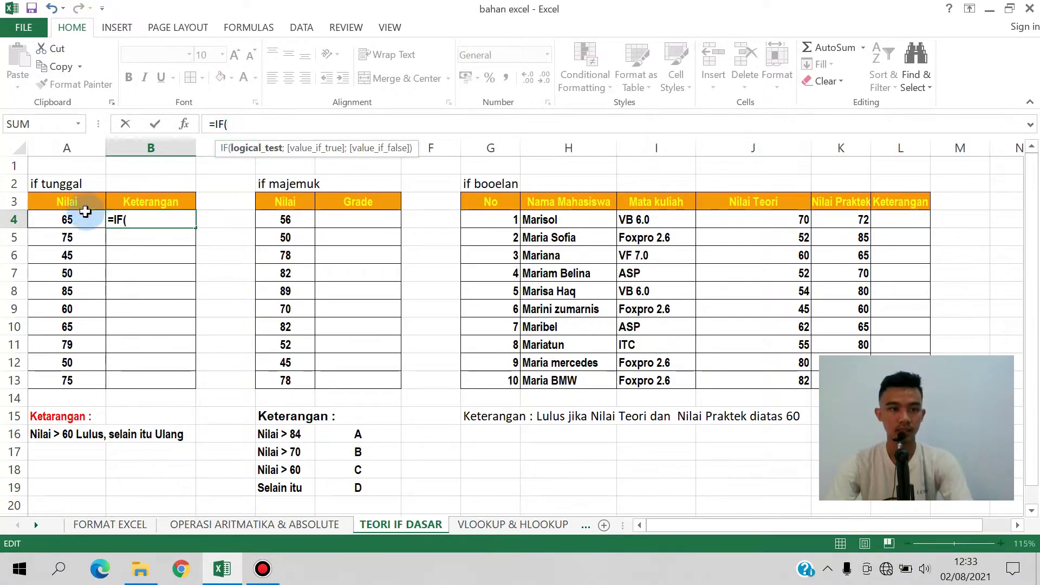
left_click(70, 219)
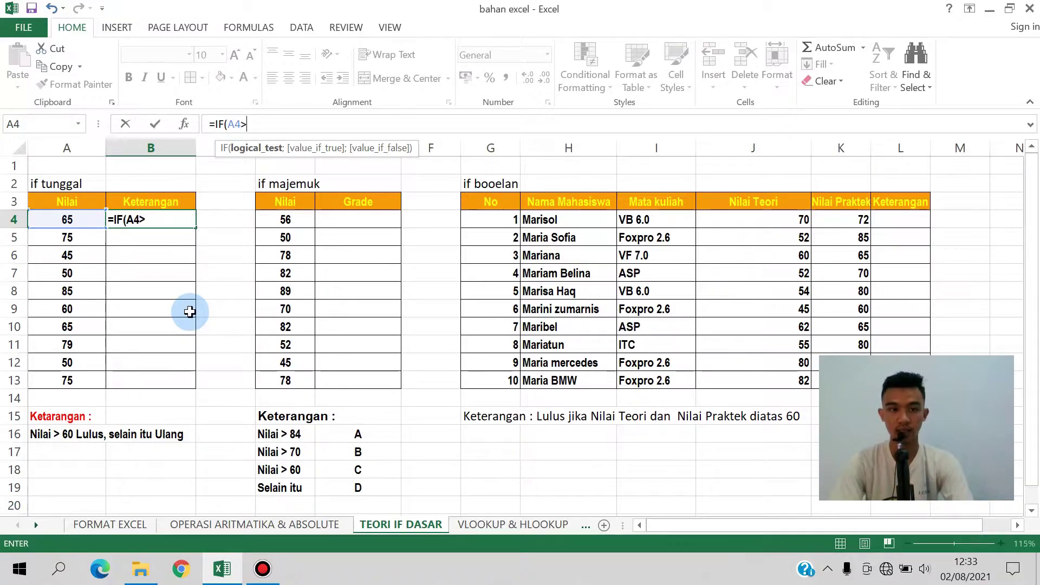
type(">60;")
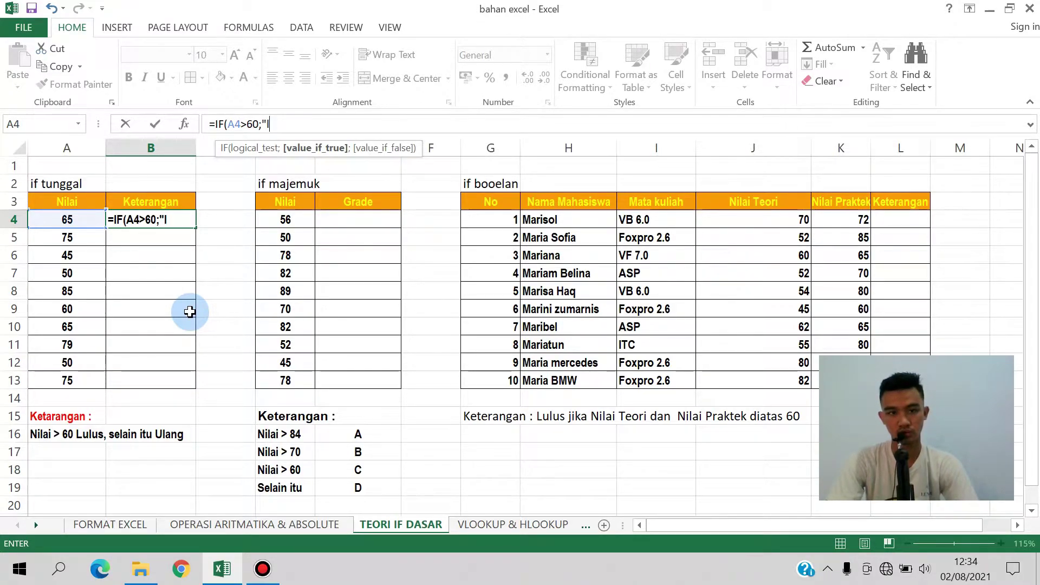
type("\"LULUS\";\"TI")
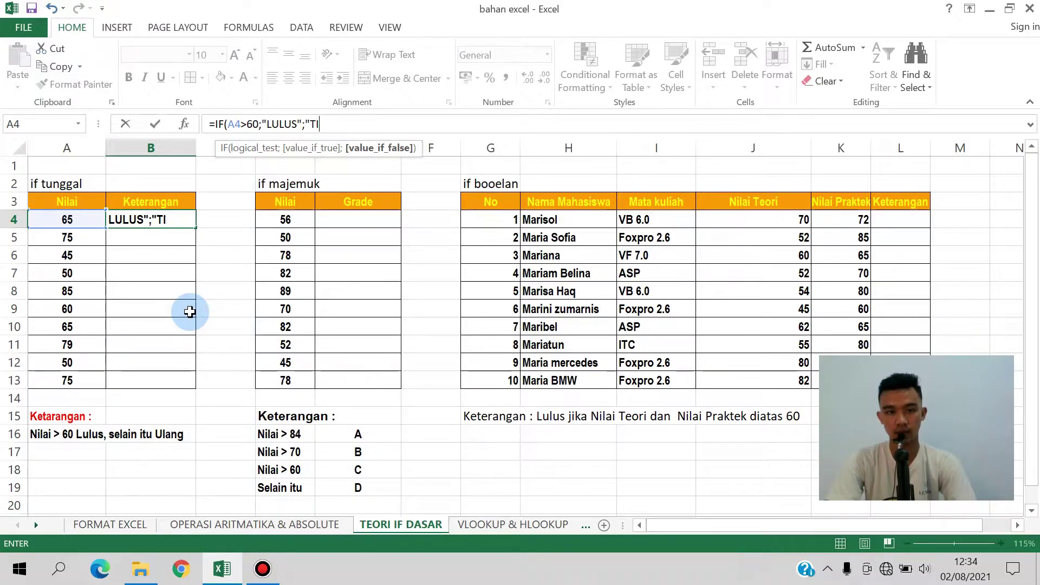
type("\"TULANG")
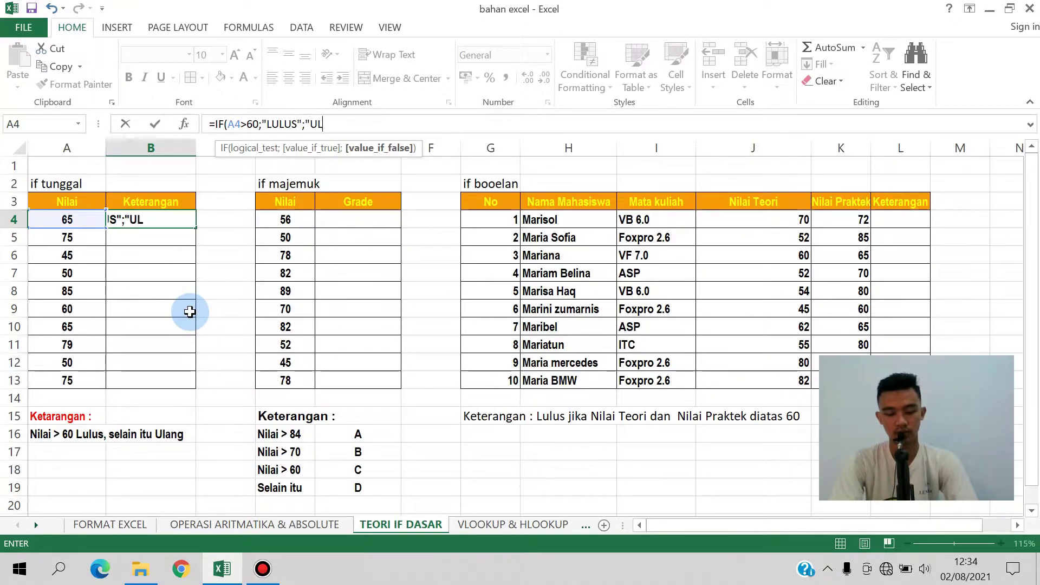
type("ANG")
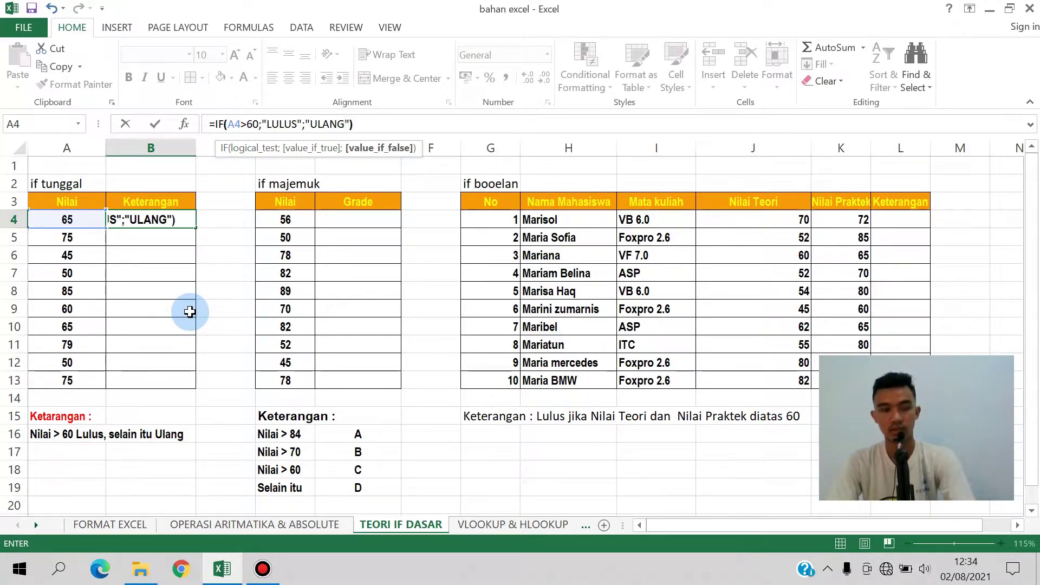
key("Return")
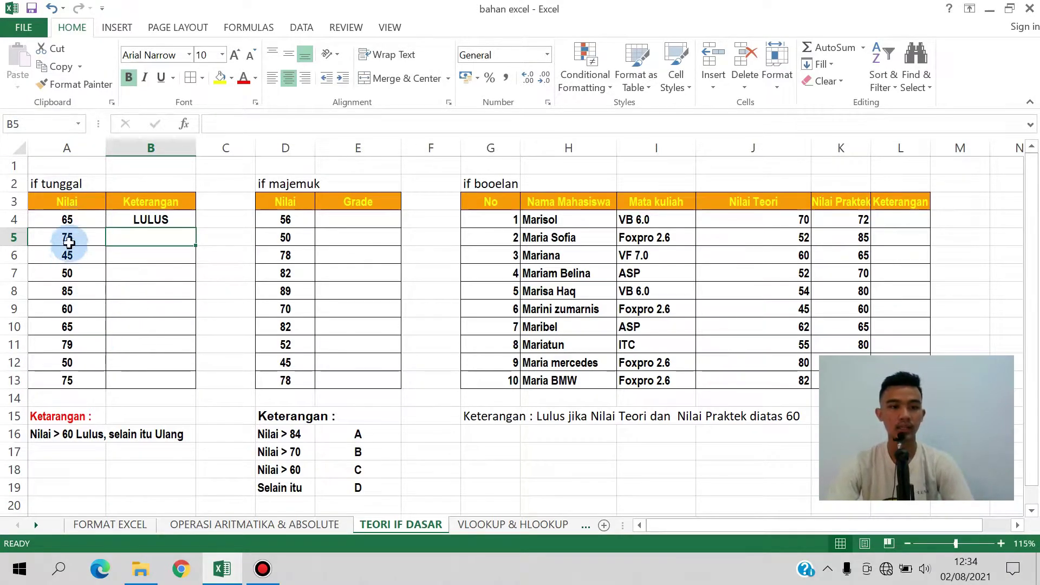
Review the IF formula in B4 and fill it down the Keterangan column to B13.
left_click(68, 219)
left_click(146, 220)
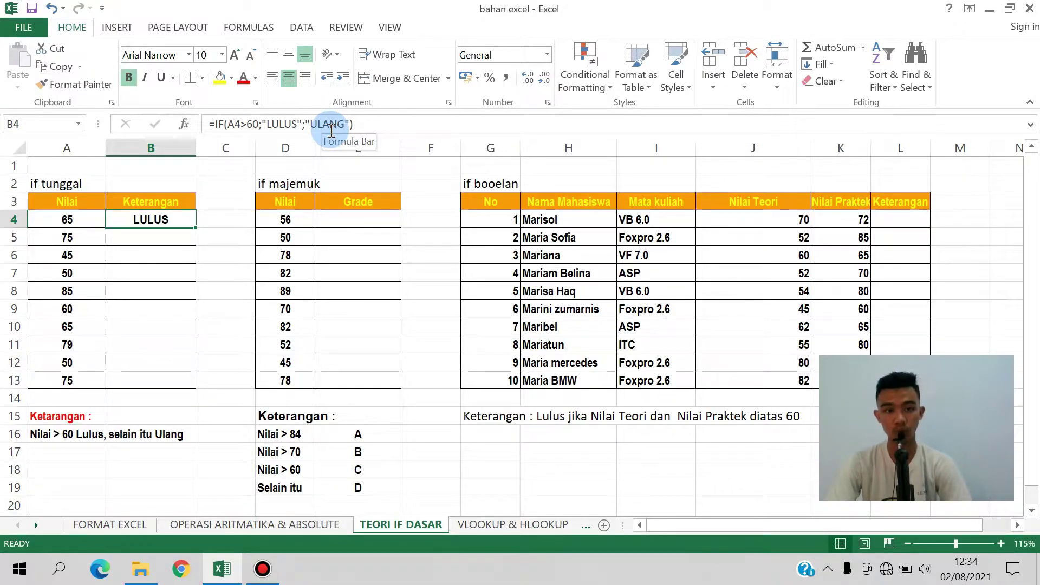
double_click(196, 228)
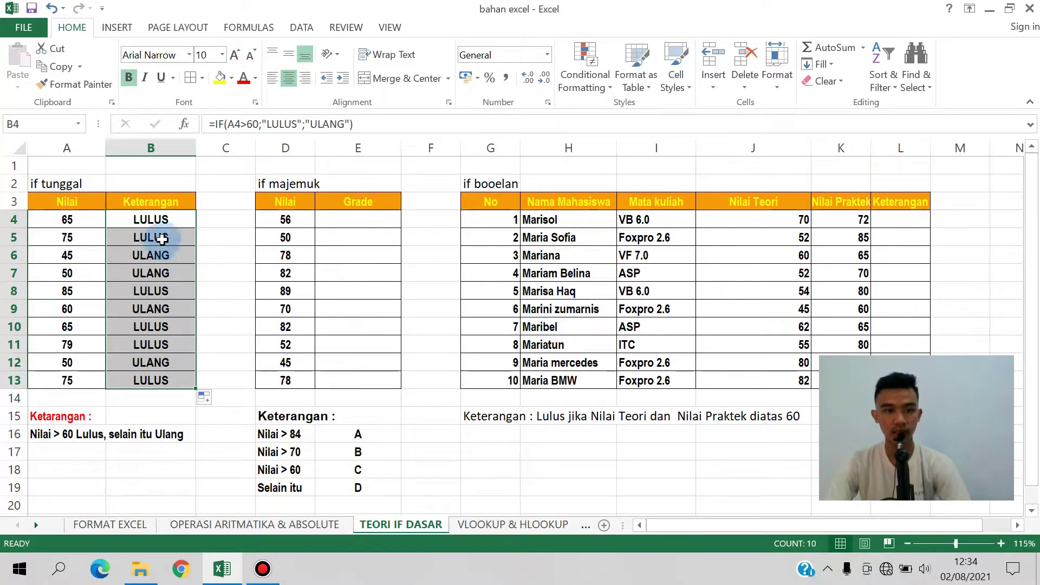
Begin the if majemuk table's Grade formula in E4 with an IF that returns "A" when D4 is greater than 84.
left_click(356, 217)
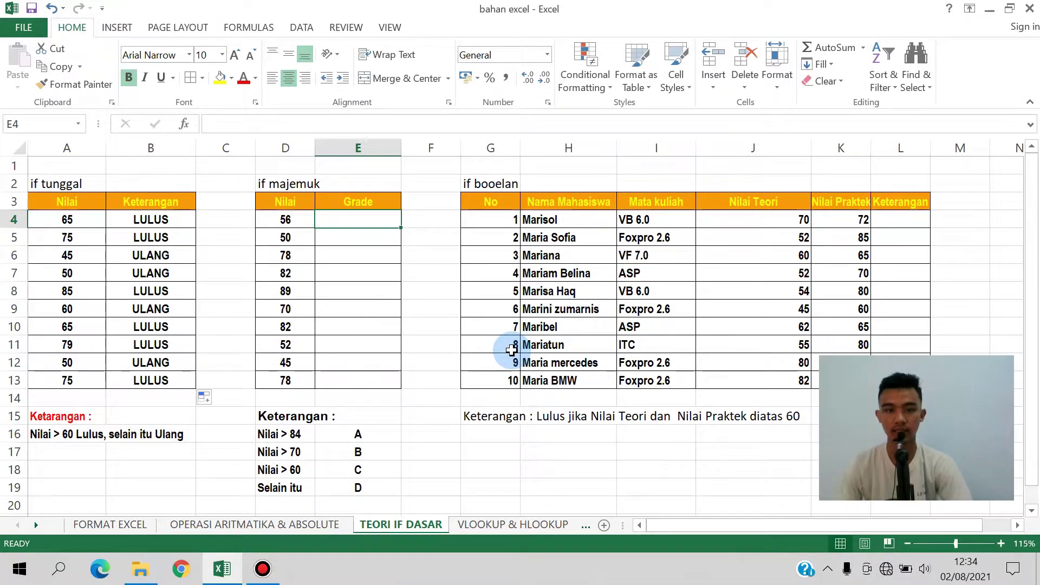
type("=IF(")
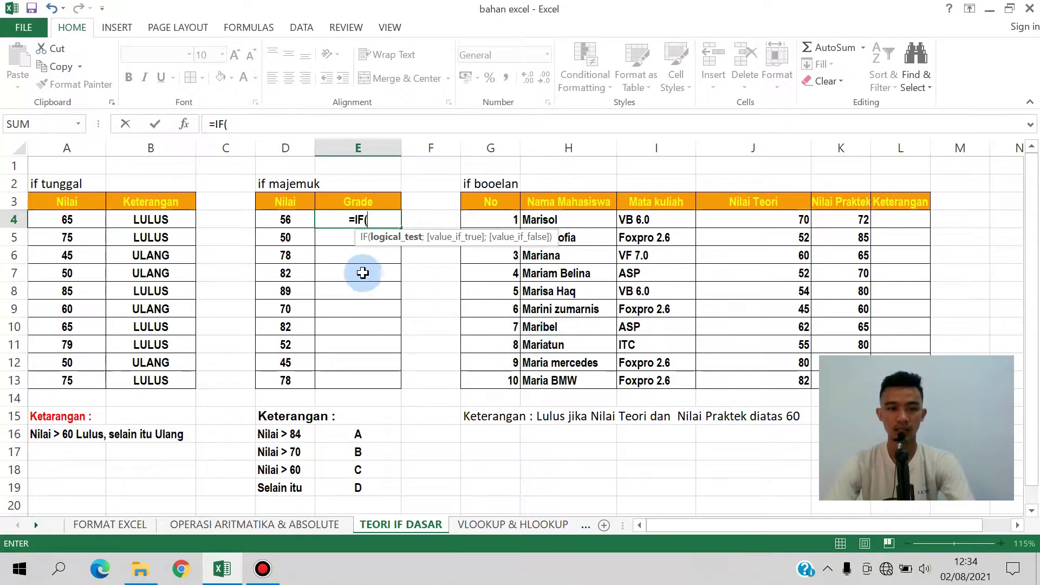
left_click(290, 220)
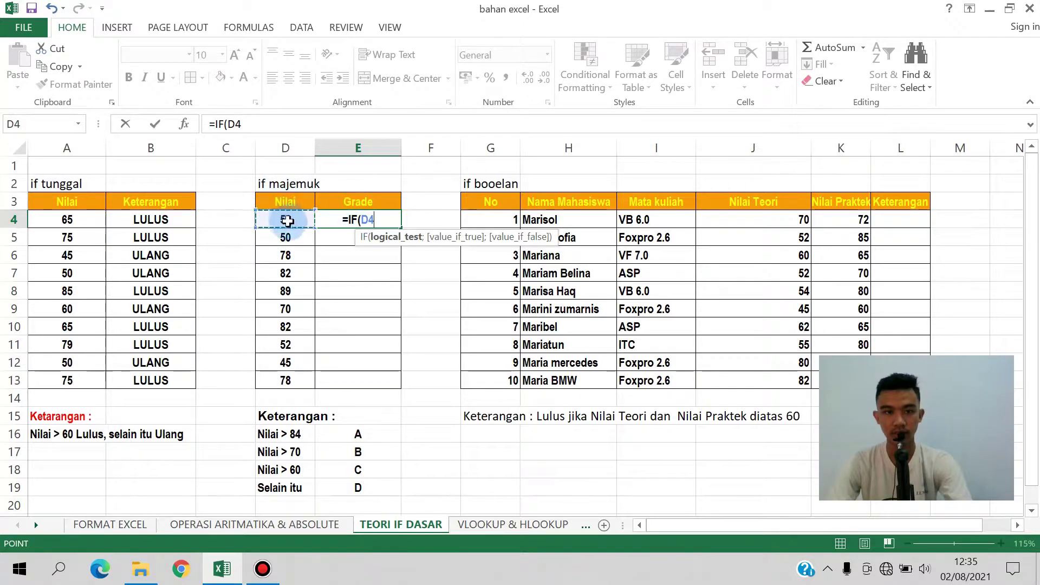
left_click(286, 133)
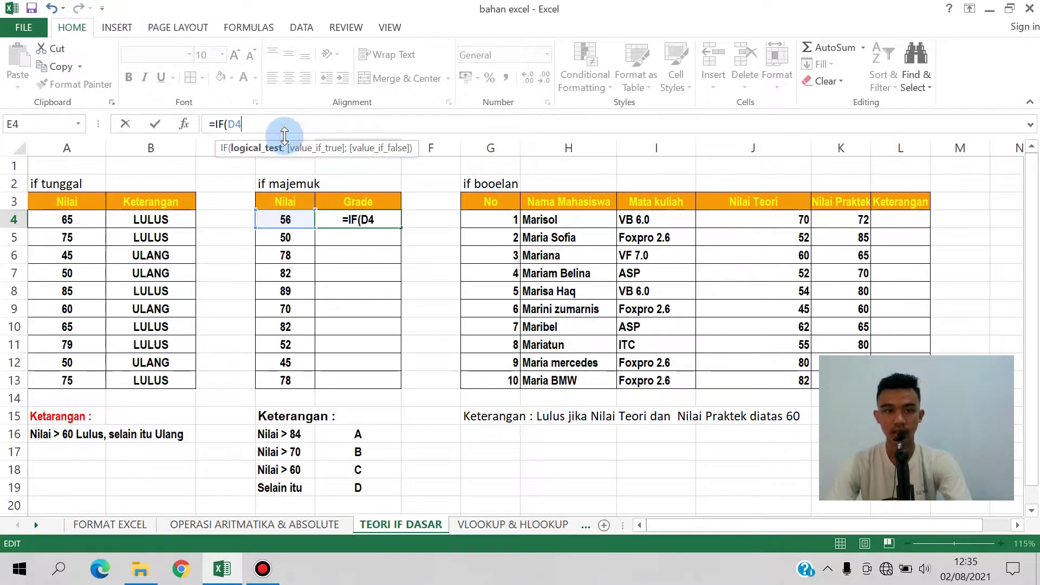
type("=")
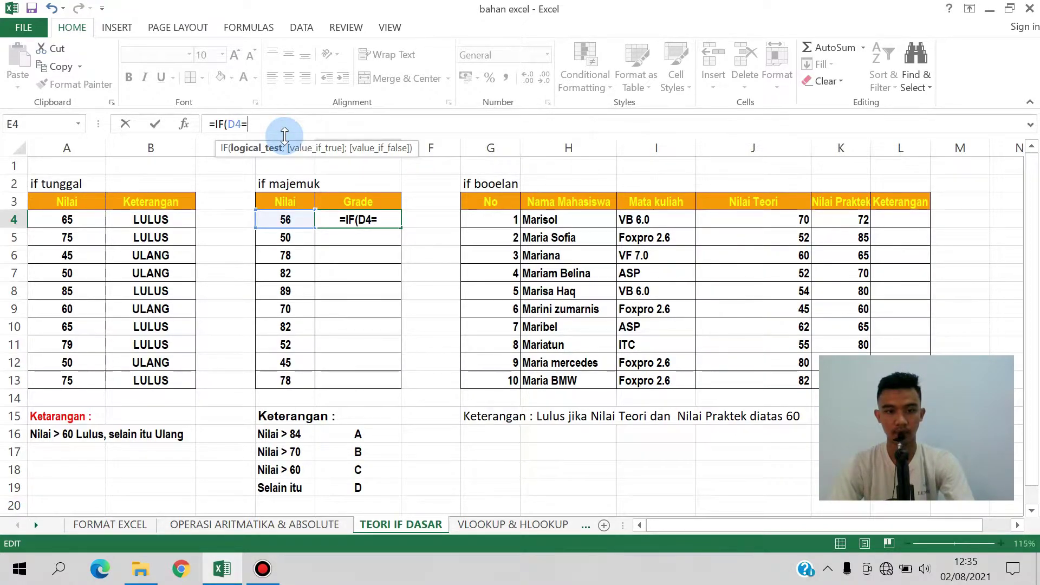
key("BackSpace")
type(">")
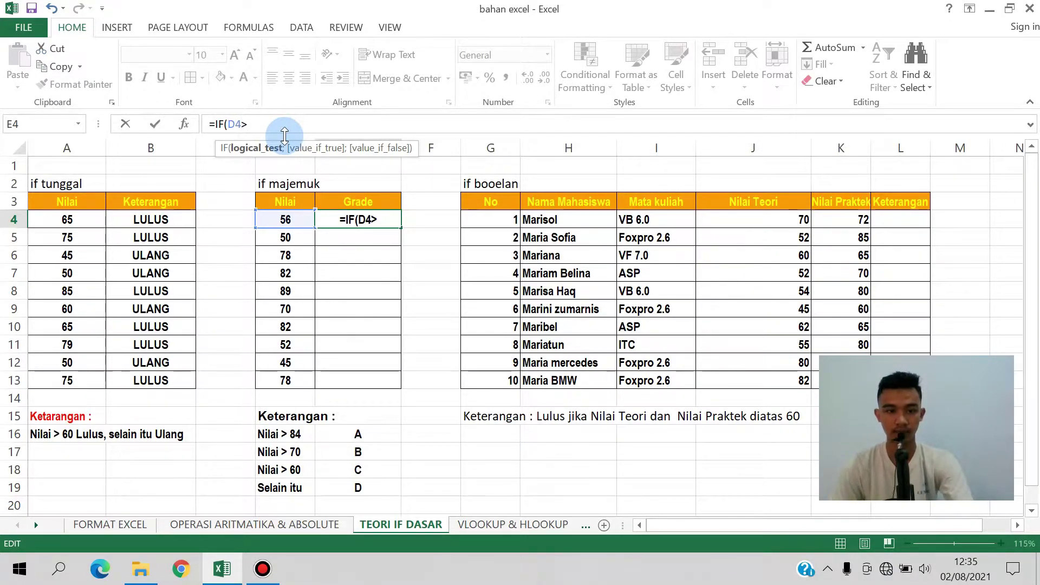
type("84")
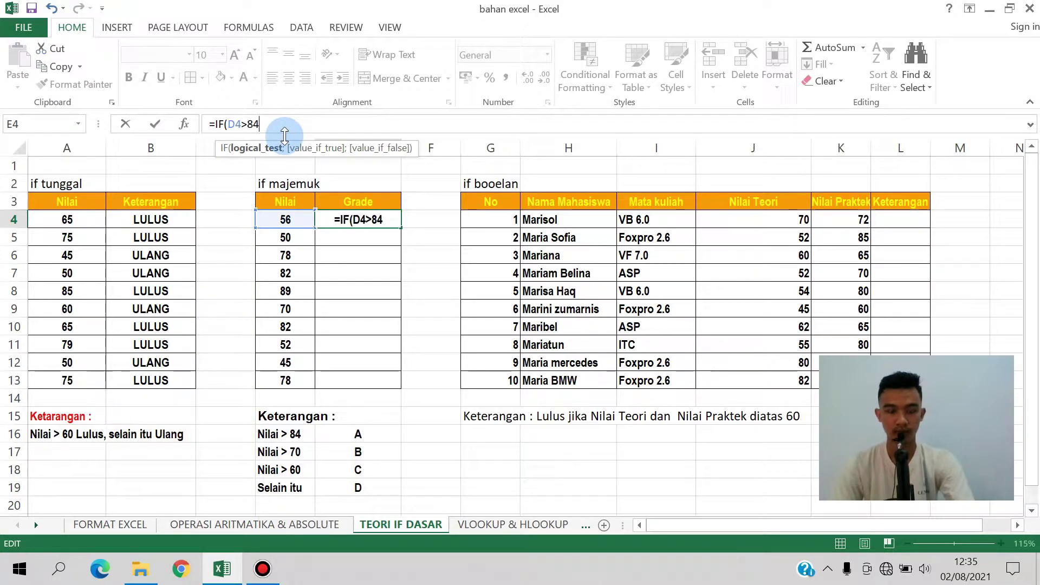
type(";")
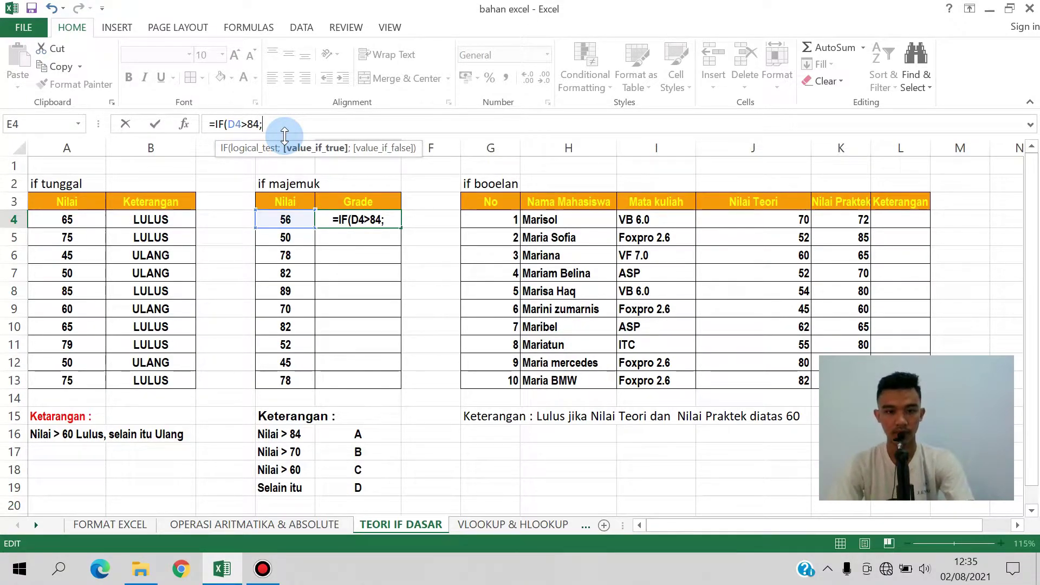
type("\"A\"")
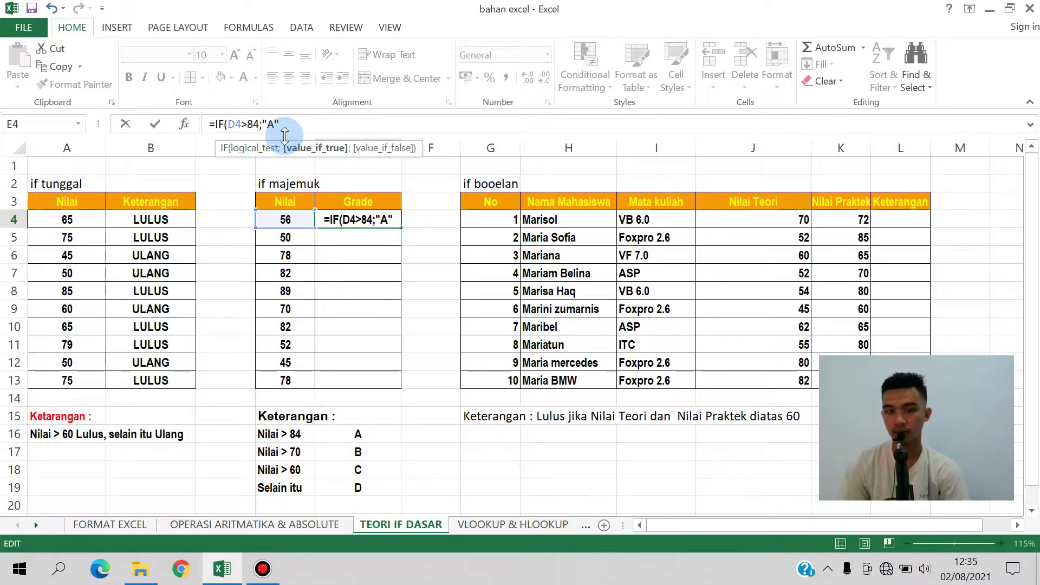
Nest a second IF in E4's Grade formula that returns "B" when D4 is greater than 70.
type(";")
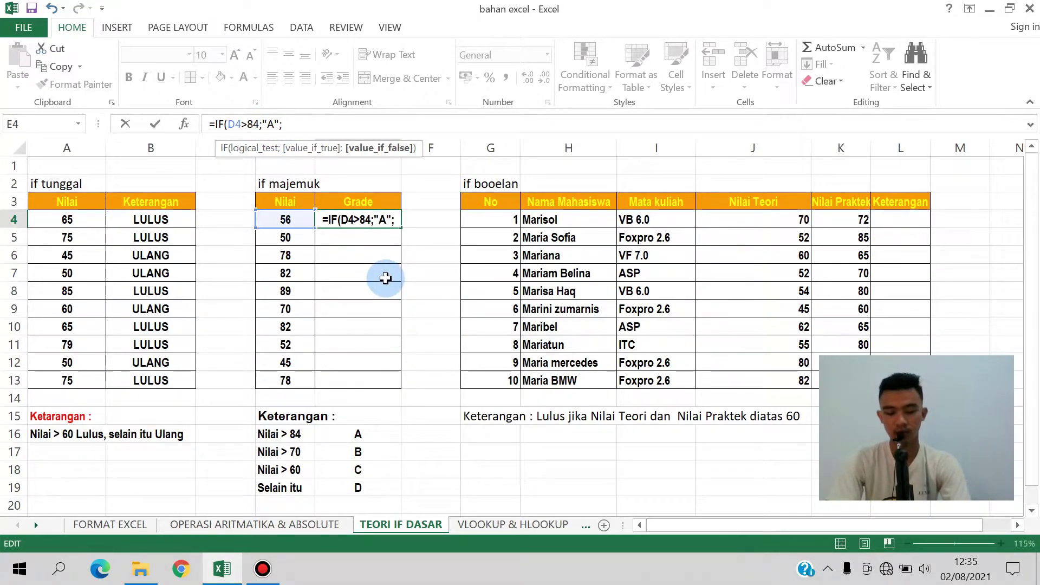
type("IF(D4")
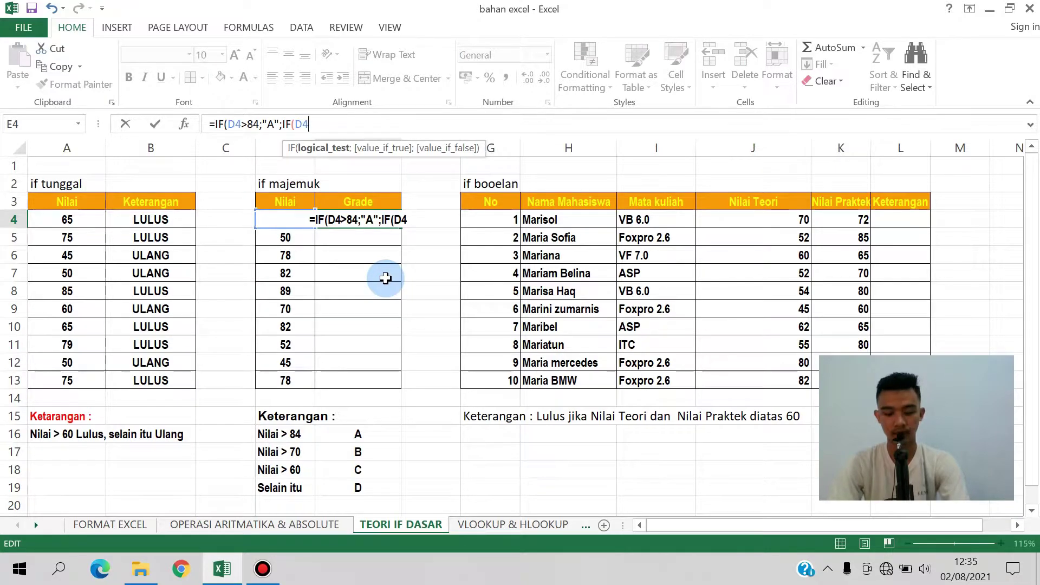
type(">")
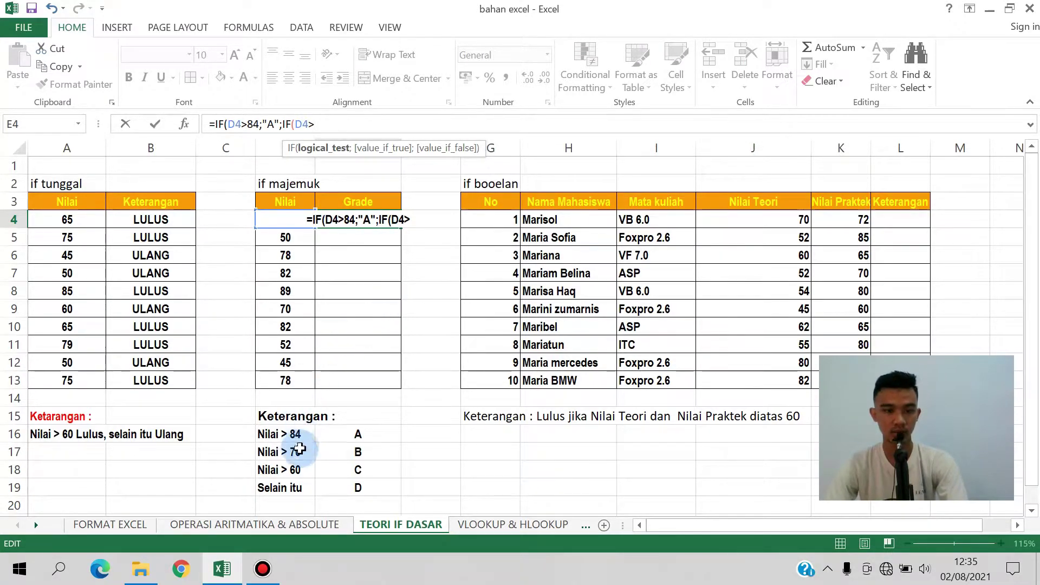
type("70")
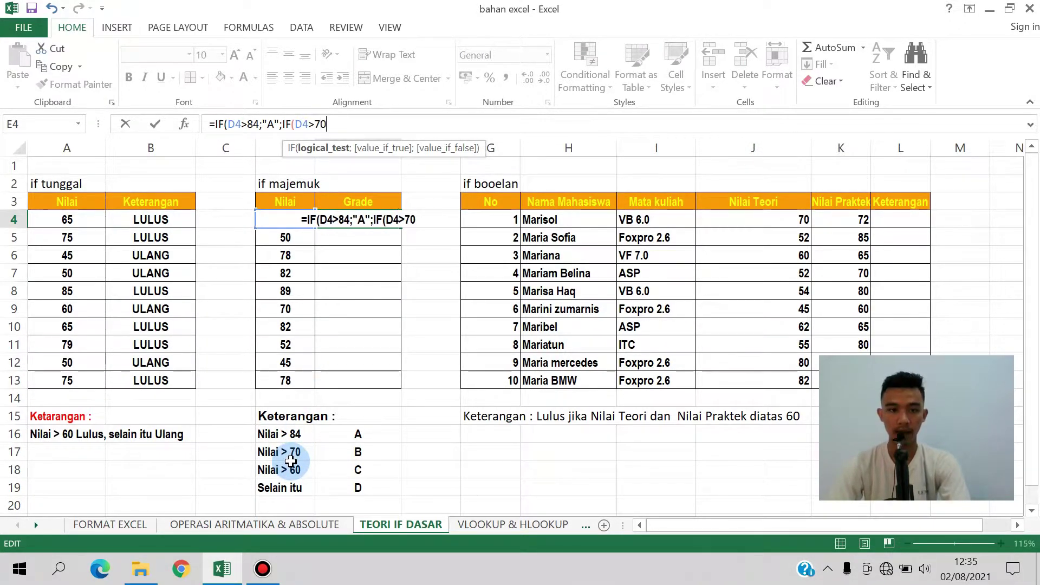
type(";")
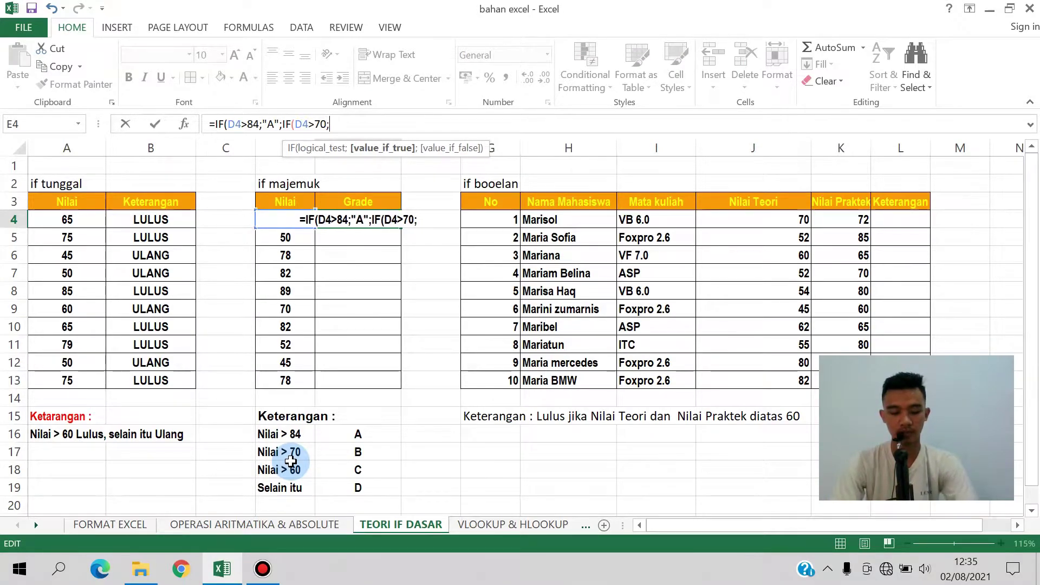
type("b")
key("BackSpace")
type("\"B:")
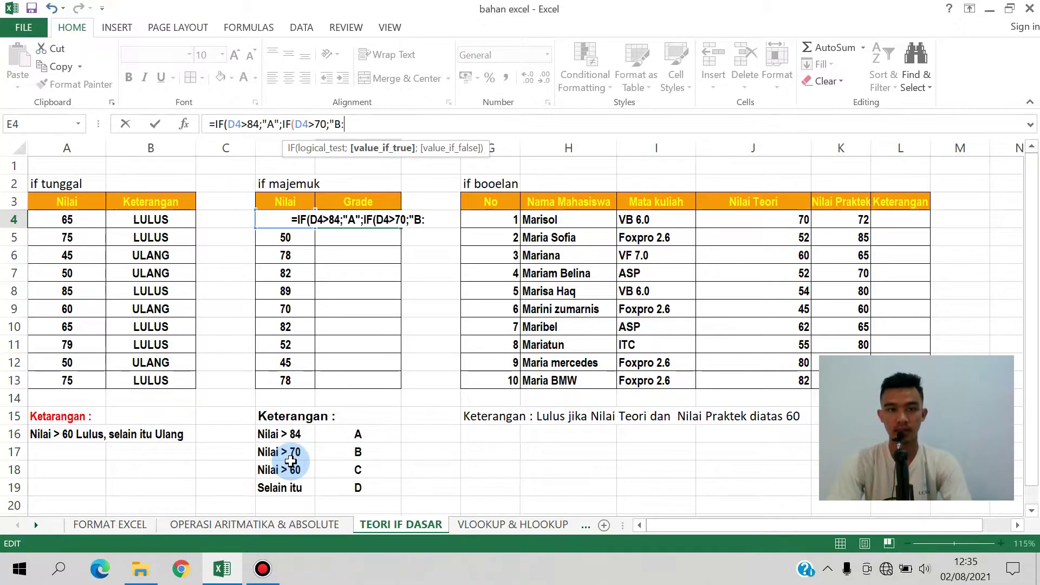
key("BackSpace")
type("\"")
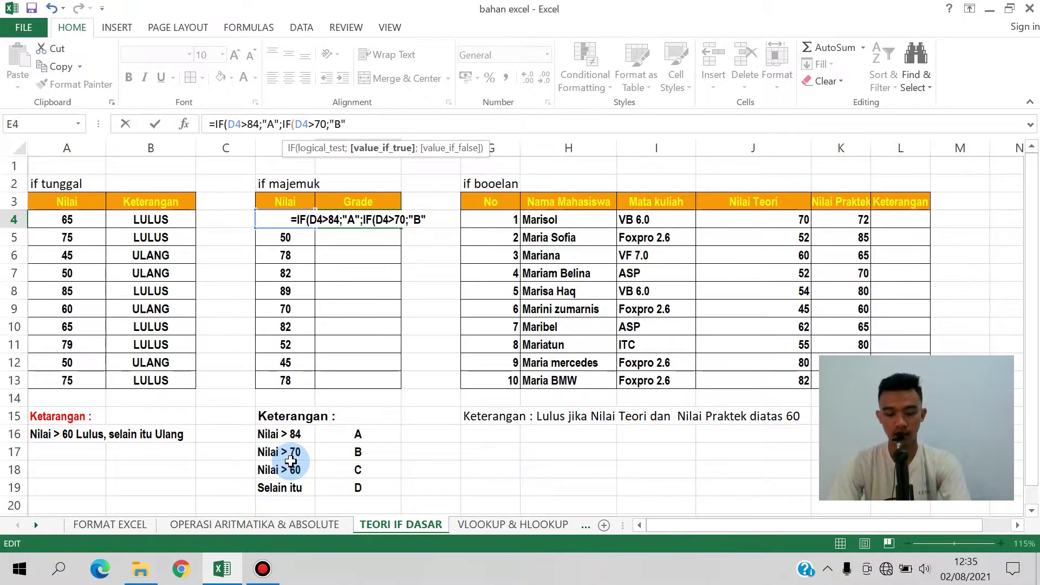
Nest a third IF in E4's formula as IF(>60;"C";"D"), closed with a single bracket.
type(";I")
key("BackSpace")
type("IF")
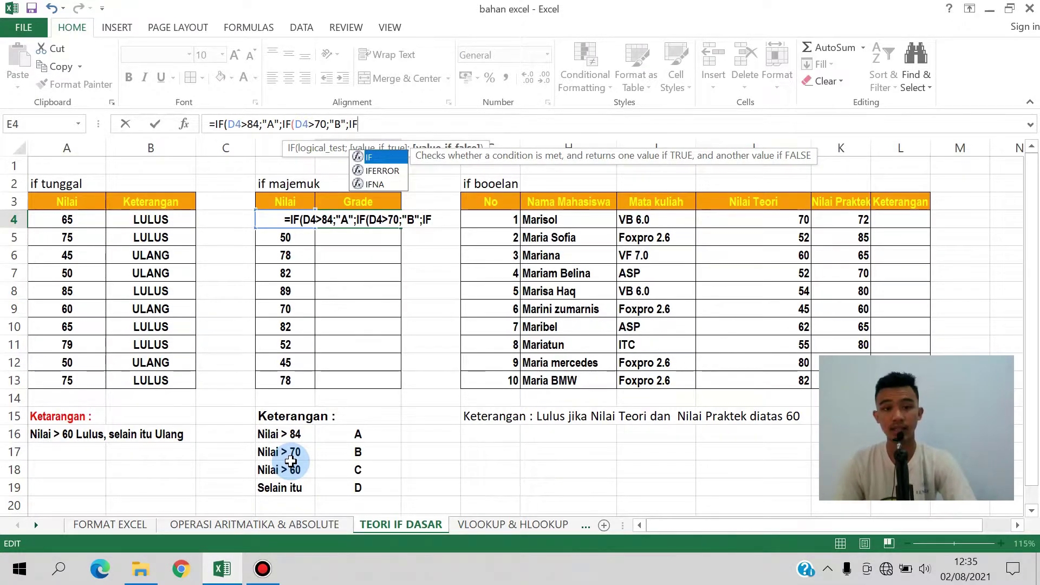
type("(")
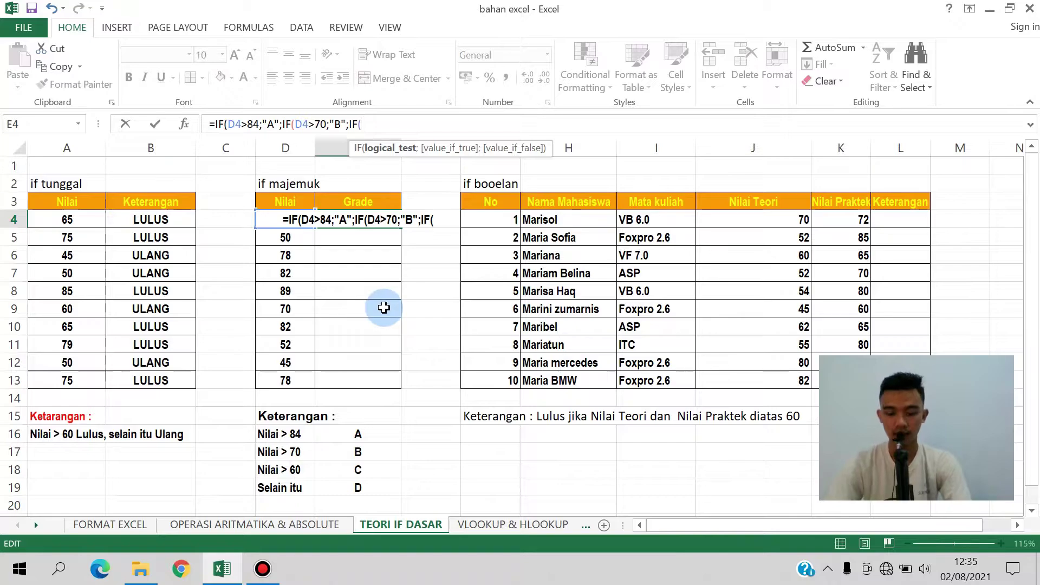
type(">60")
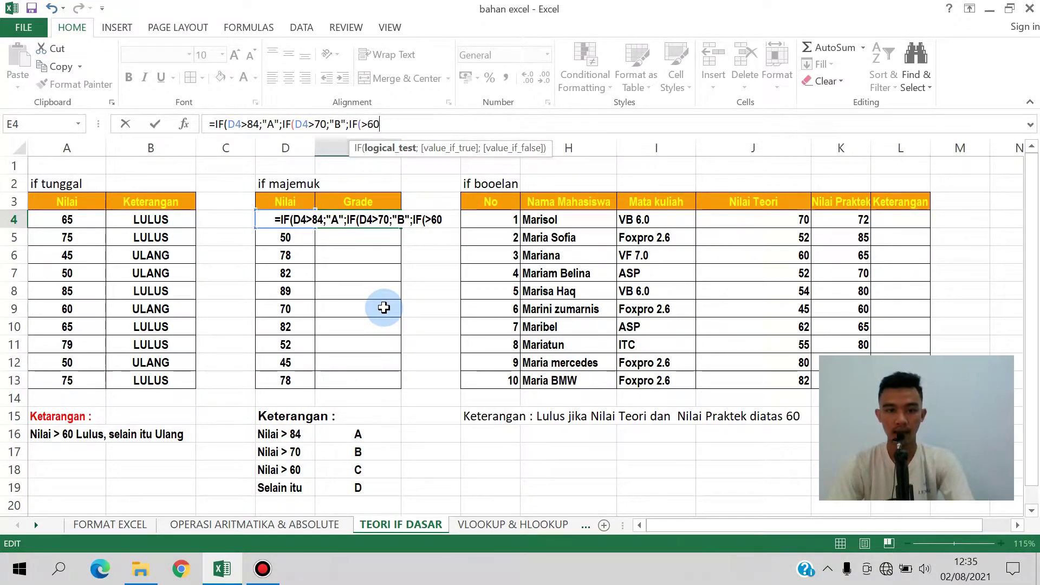
type(";")
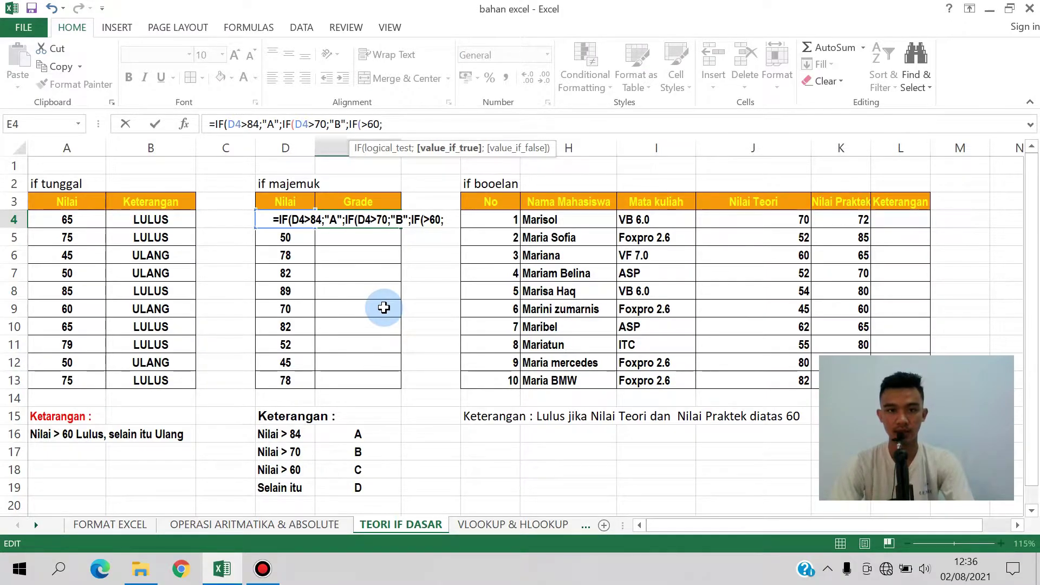
type("\"")
type("C")
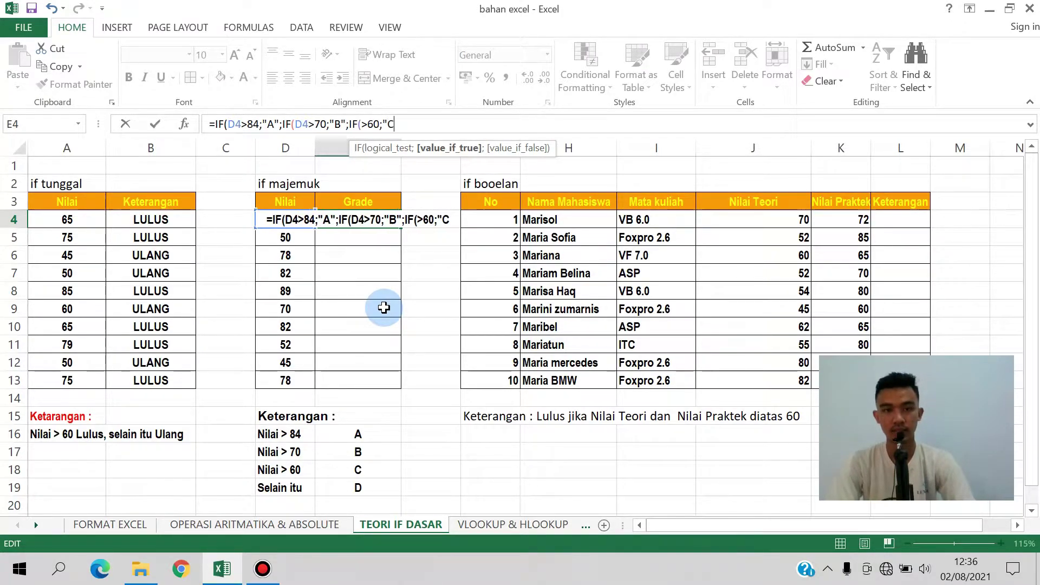
type("\";")
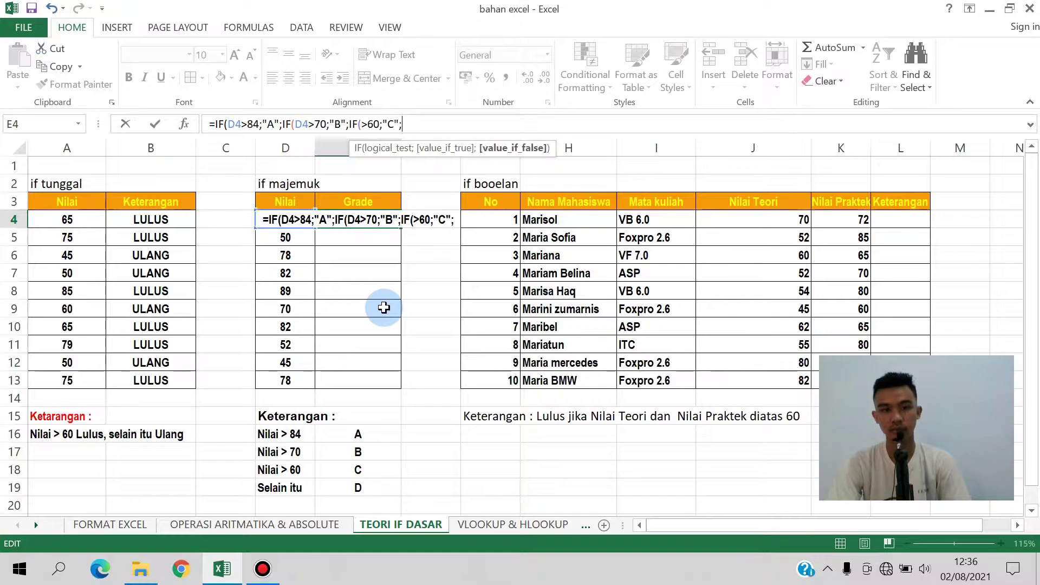
type("\"")
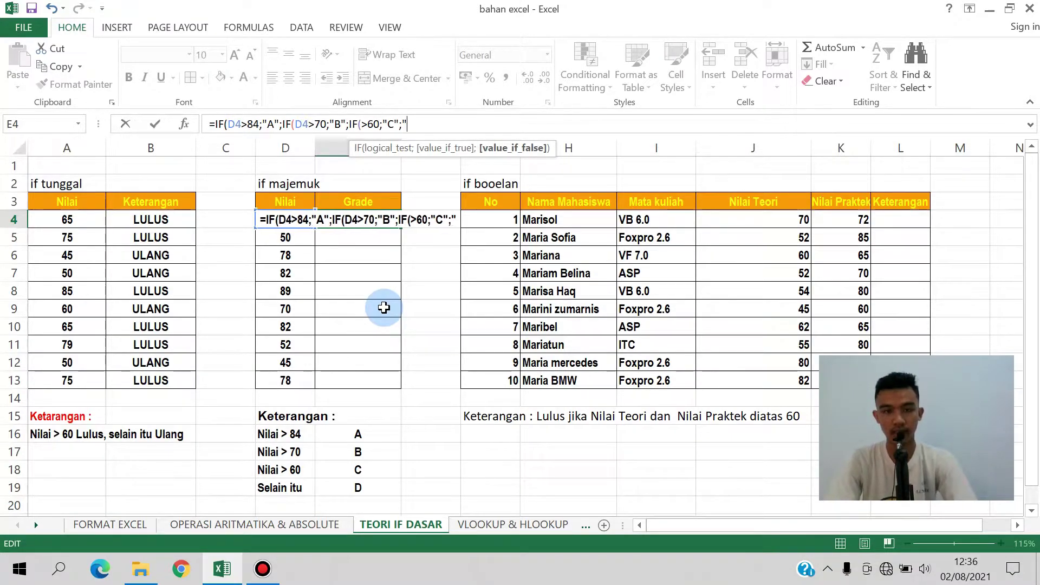
type("D\")")
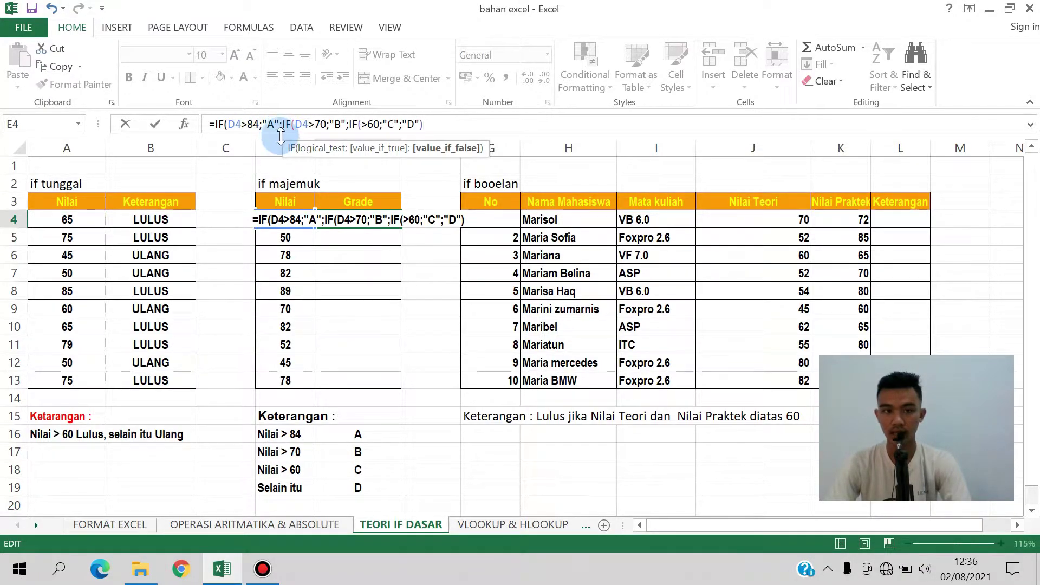
Review the arguments of the nested IFs in E4 and try to enter the Grade formula.
left_click(327, 129)
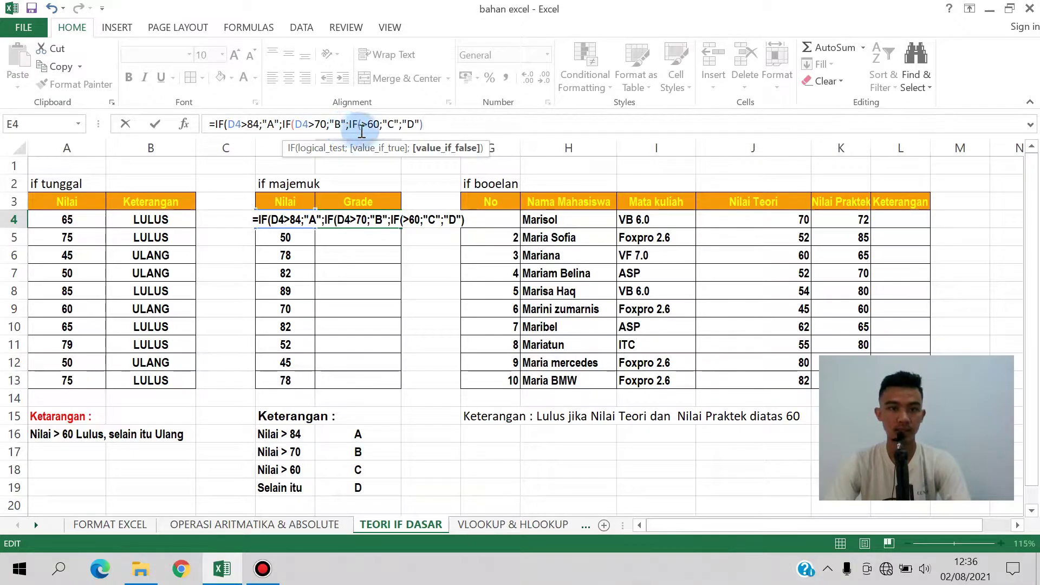
left_click(402, 124)
left_click(420, 123)
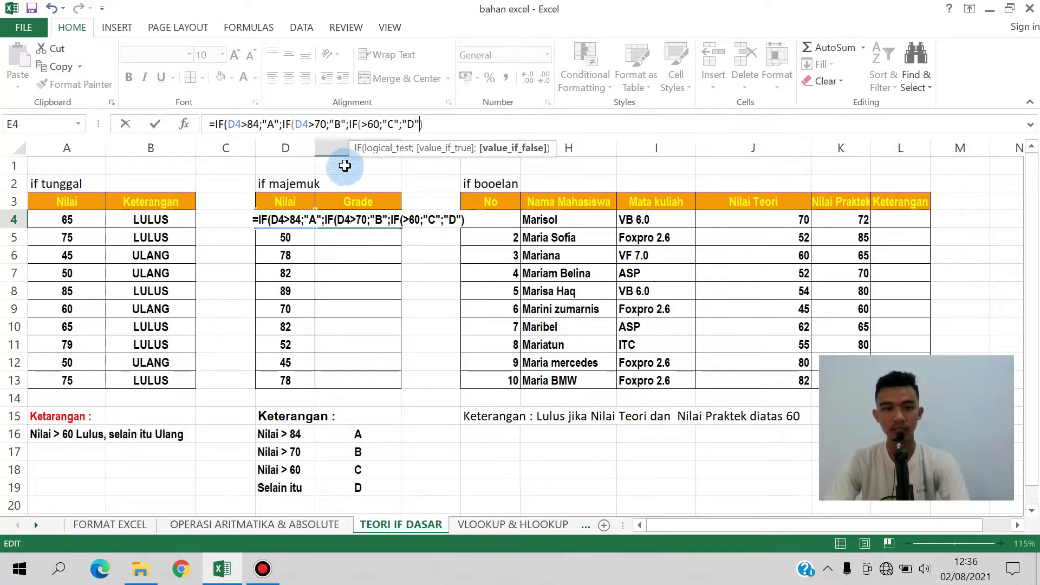
left_click(403, 124)
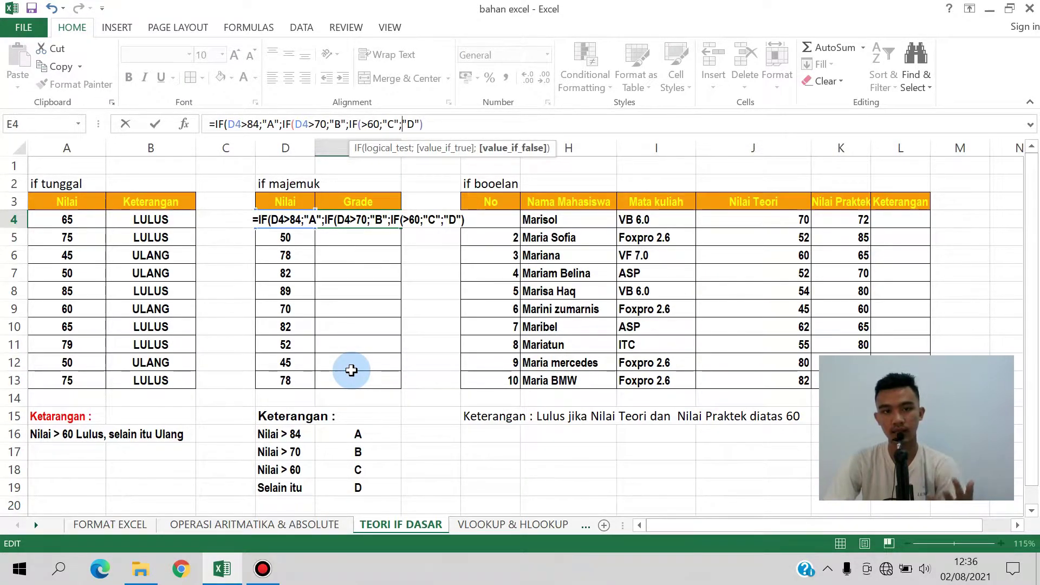
key("Return")
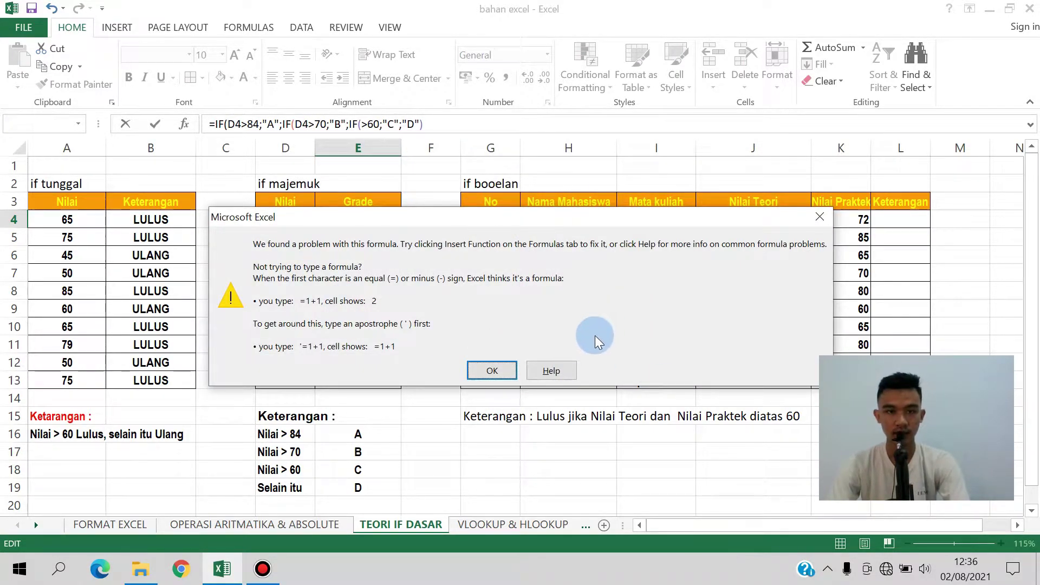
left_click(820, 217)
Add two more closing brackets at the end of E4's nested IF formula and try to enter it.
left_click(485, 124)
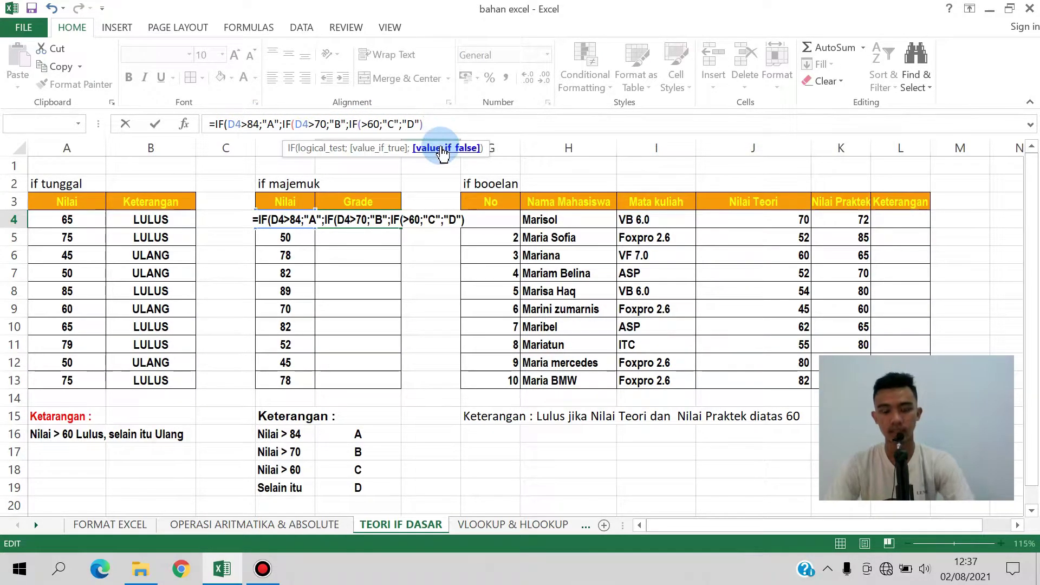
type(")")
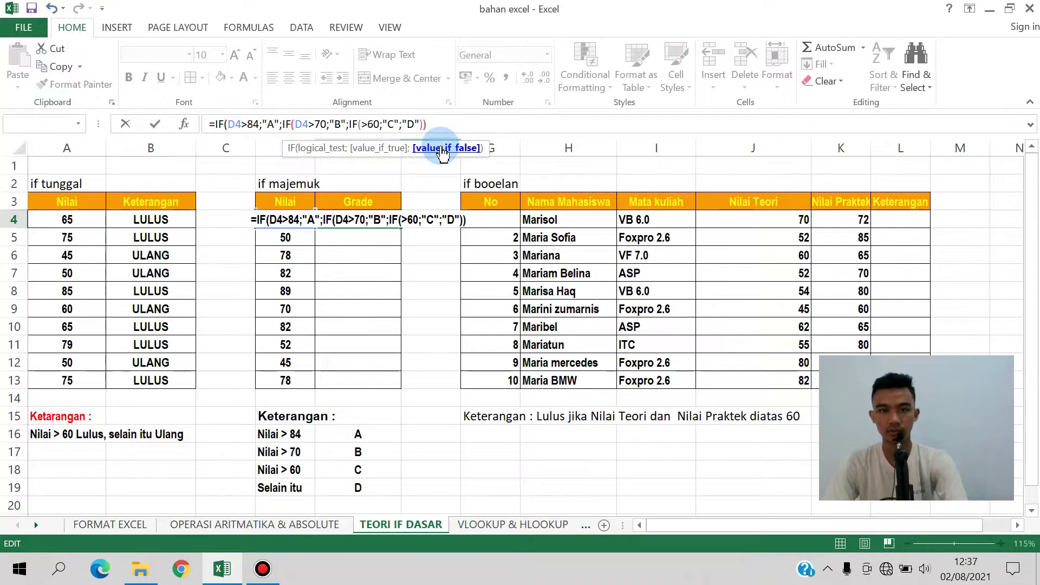
type(")")
key("Return")
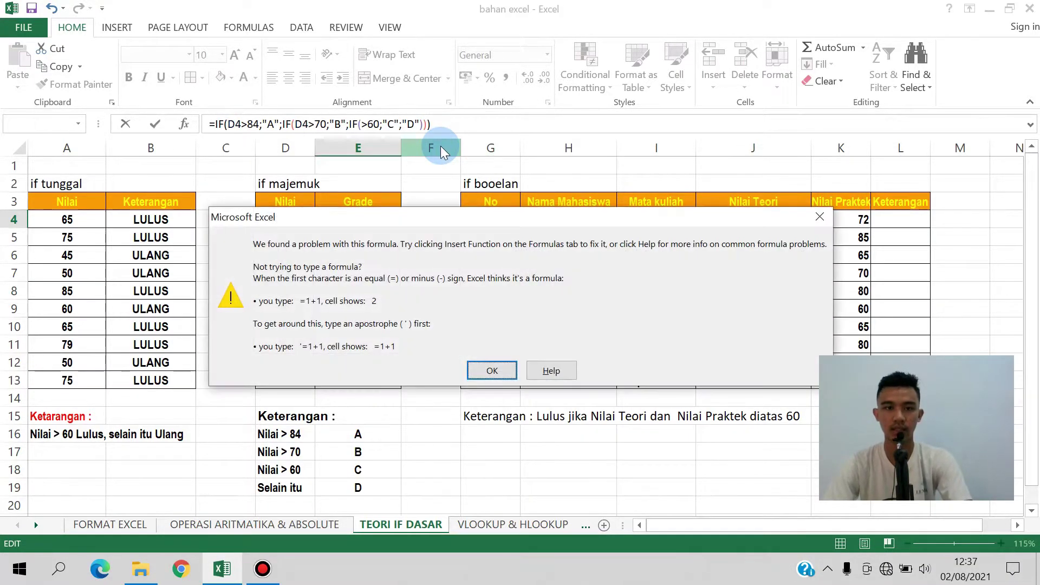
left_click(873, 239)
left_click(828, 212)
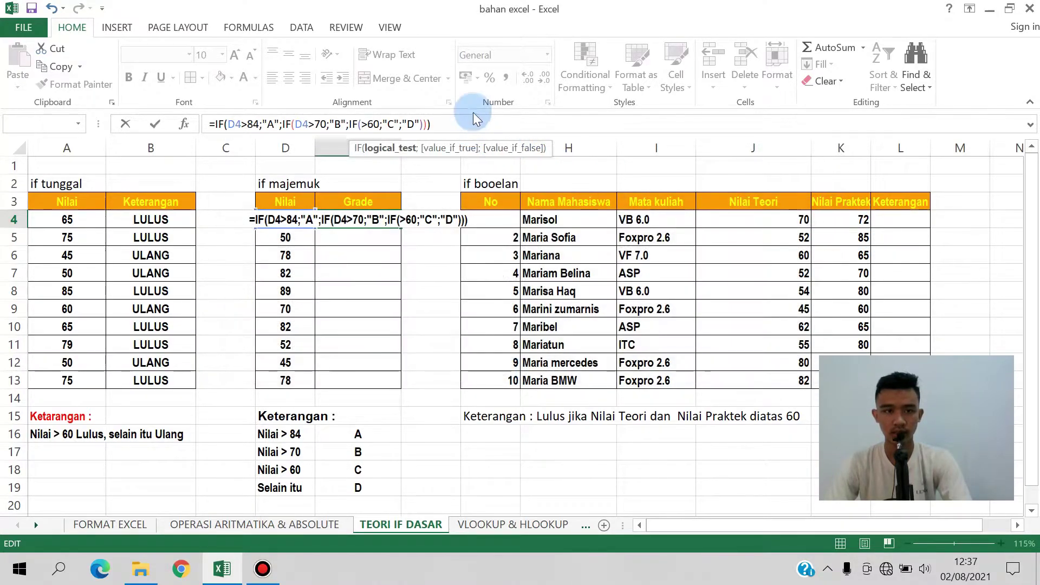
Check the bracket pairs in E4's nested IF formula and try to enter it unchanged.
left_click(230, 121)
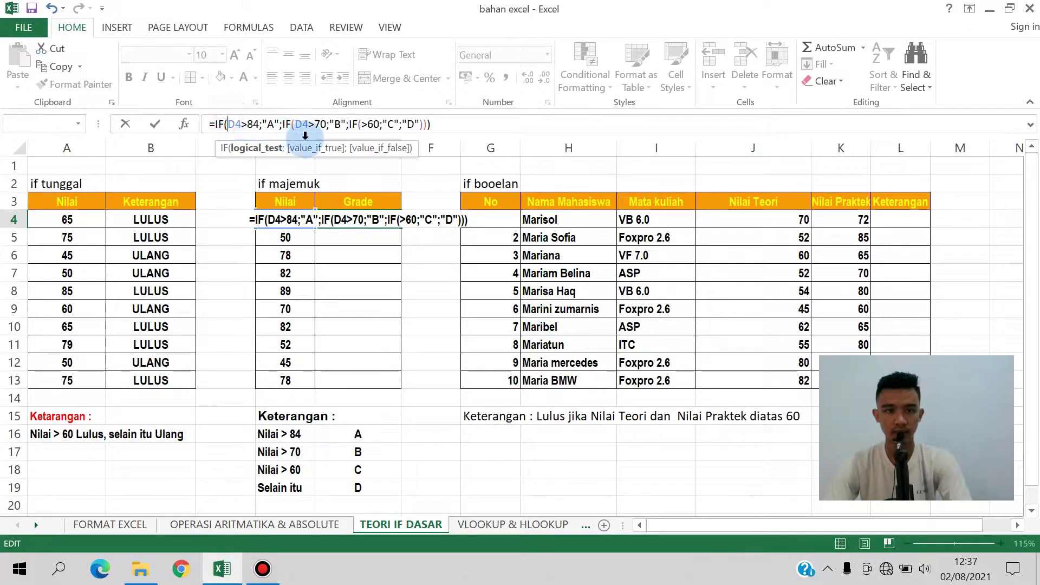
left_click(435, 121)
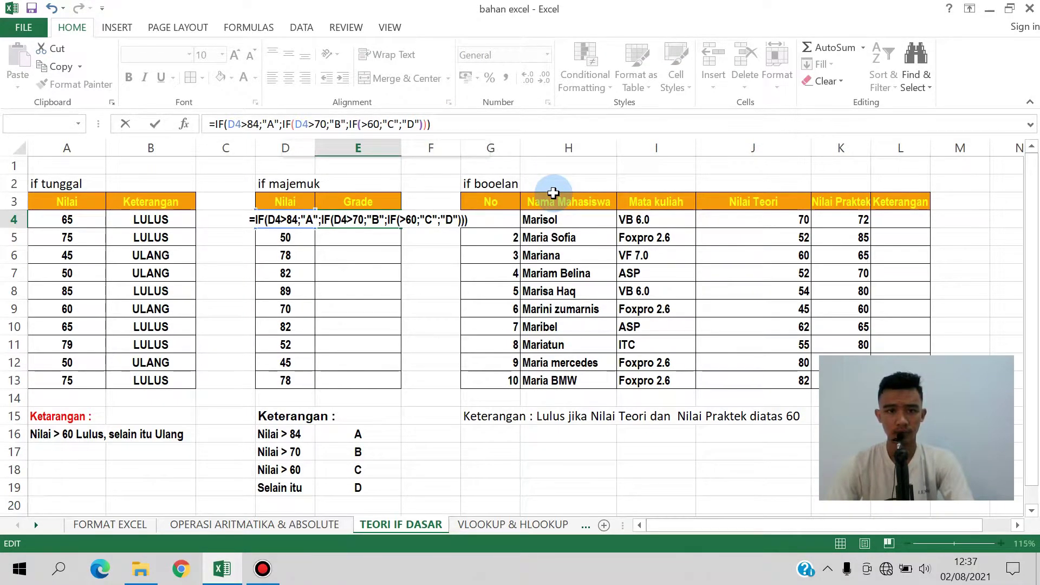
key("Right")
key("Right")
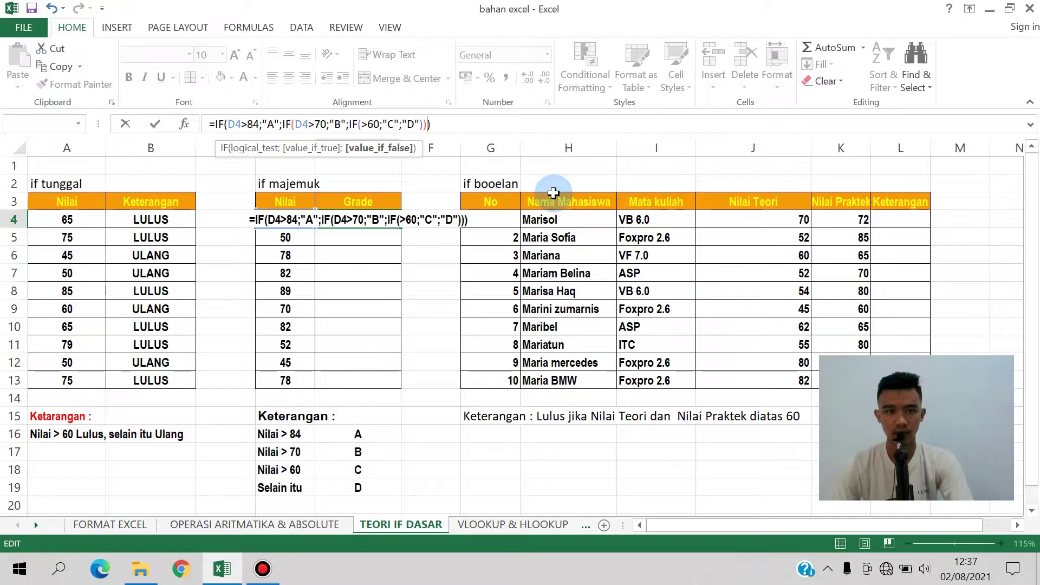
key("Right")
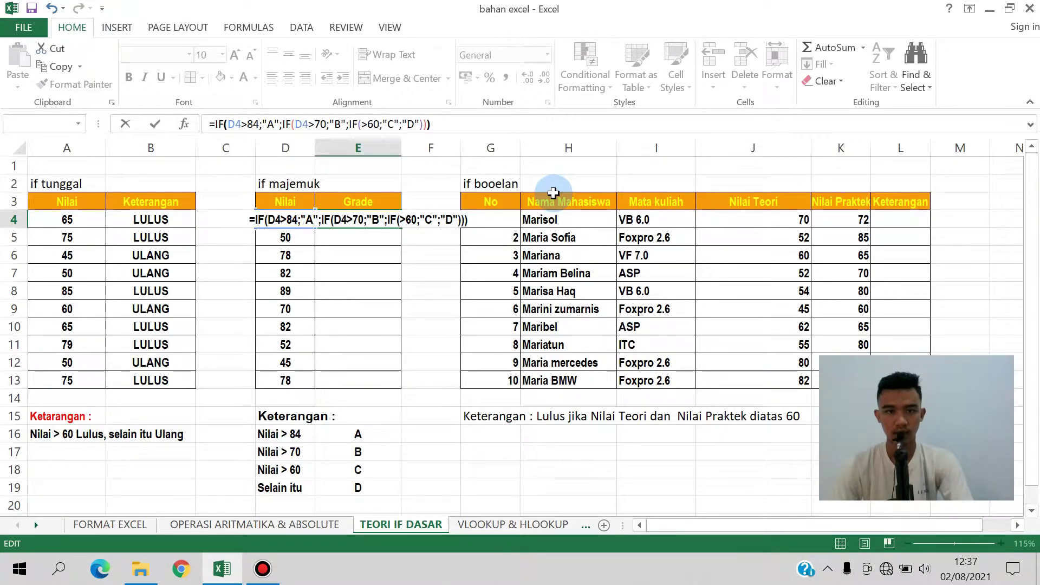
key("Return")
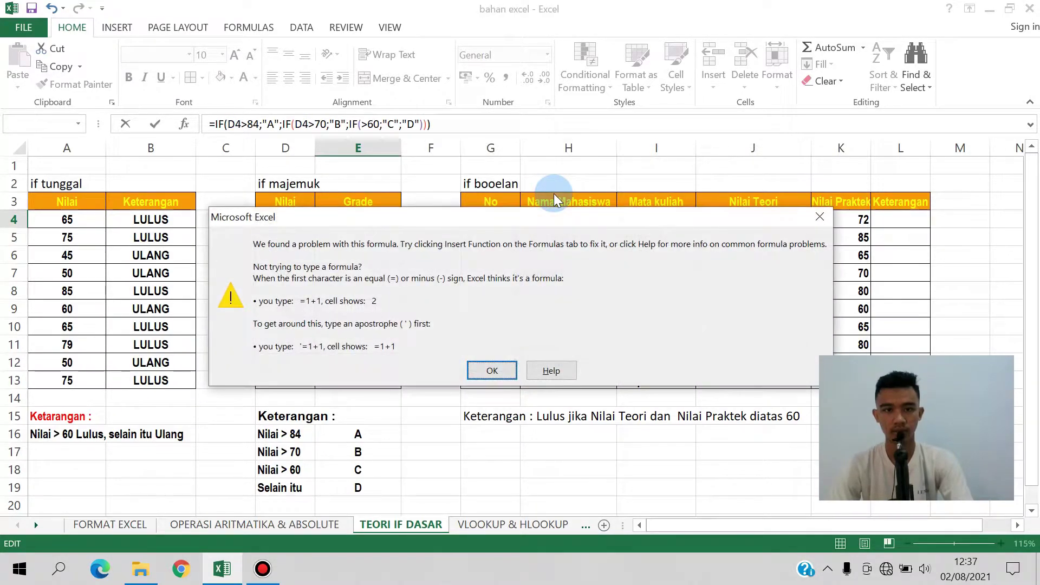
left_click(491, 370)
Insert the D4 reference before >60 in the third IF of E4's formula and enter the Grade formula.
left_click(480, 121)
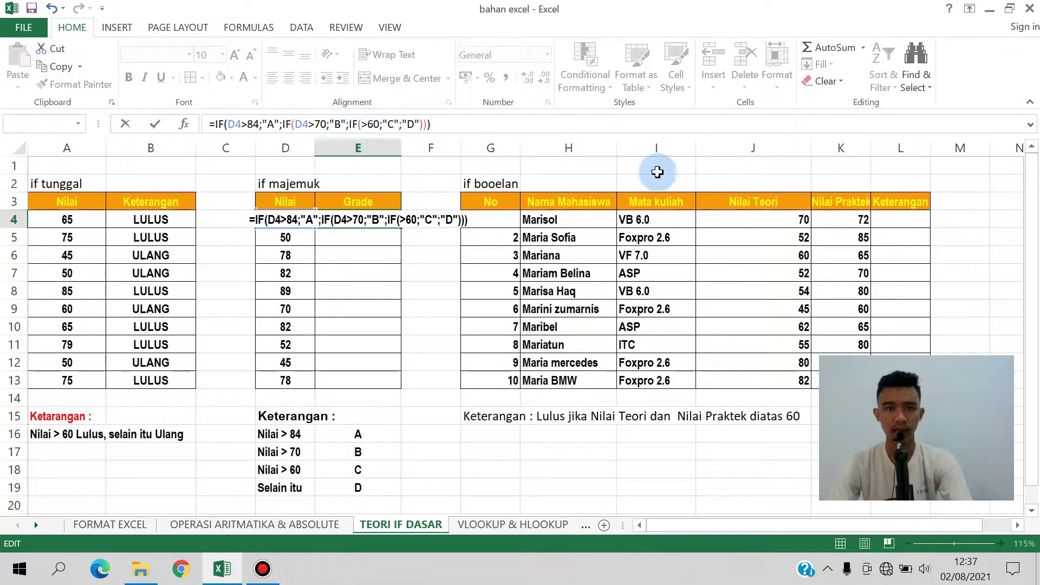
left_click(362, 124)
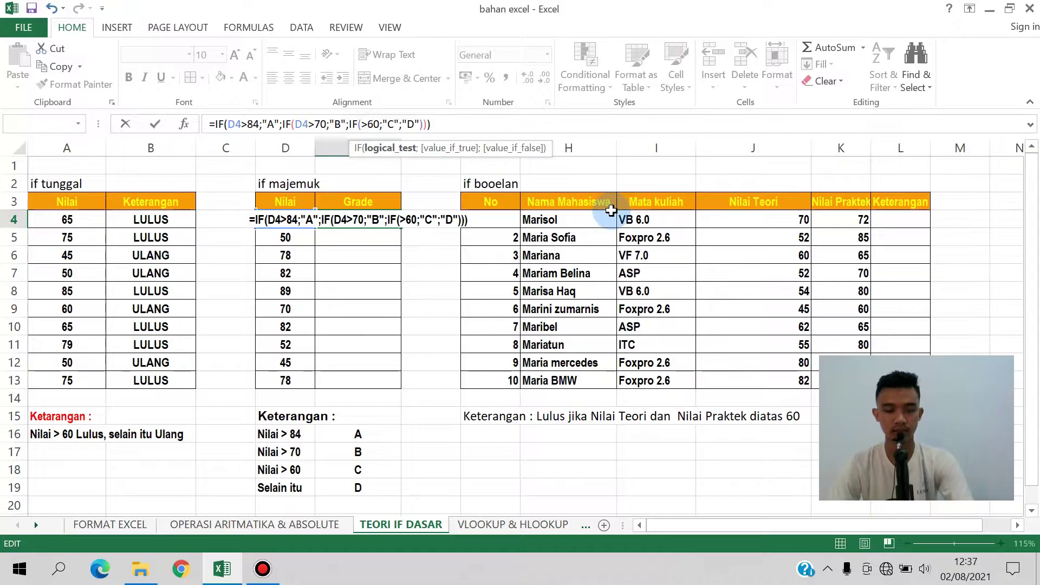
type("D4")
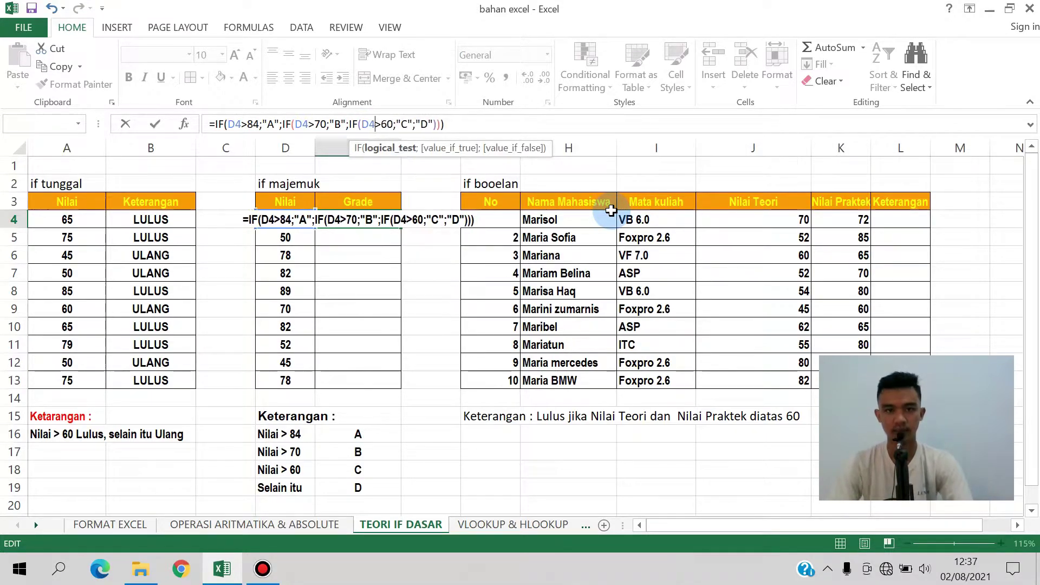
key("Return")
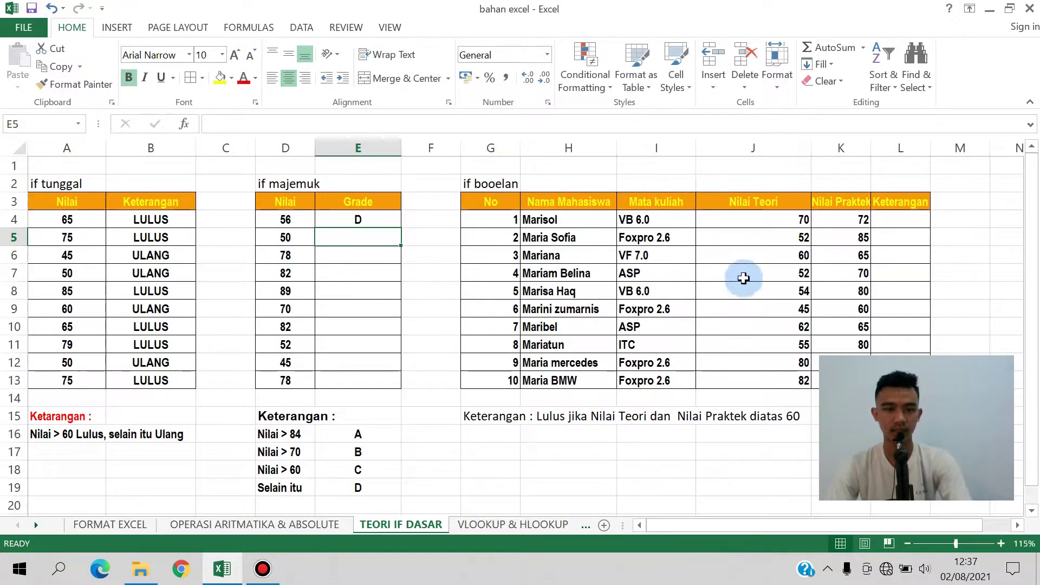
Fill the nested IF formula from E4 down the if majemuk table's Grade column to E13.
left_click(378, 218)
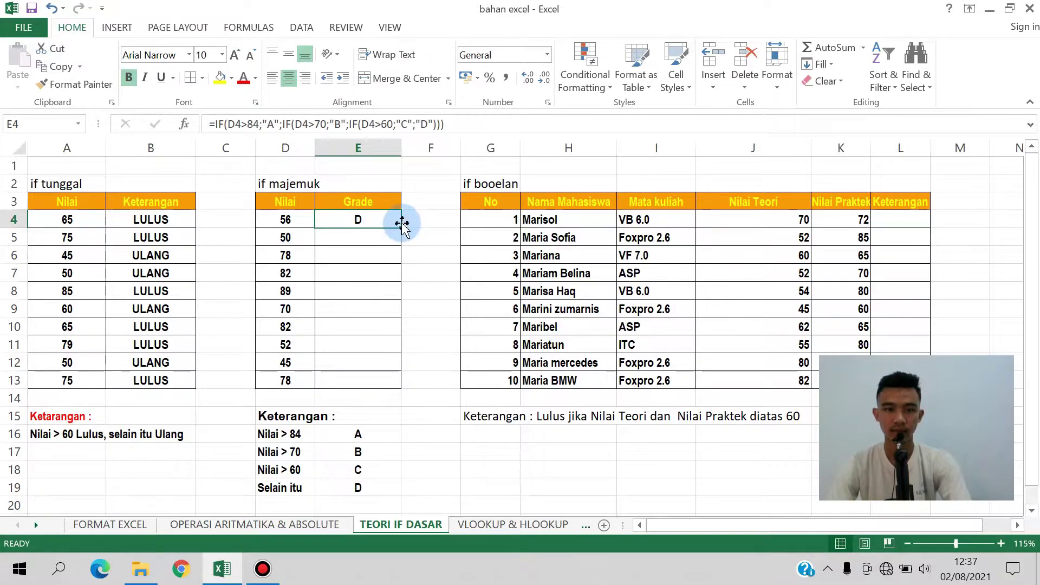
double_click(400, 227)
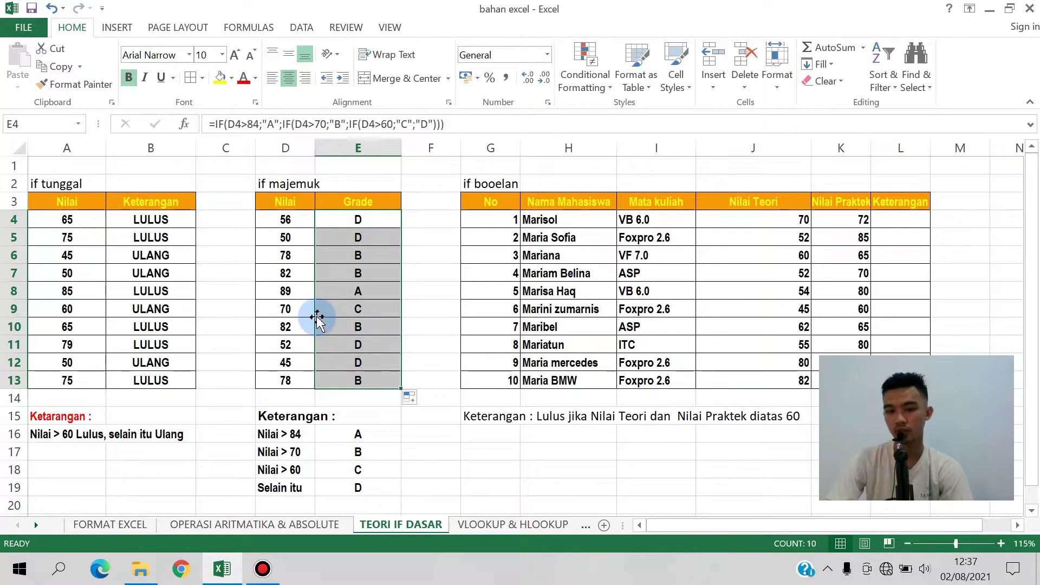
left_click(422, 225)
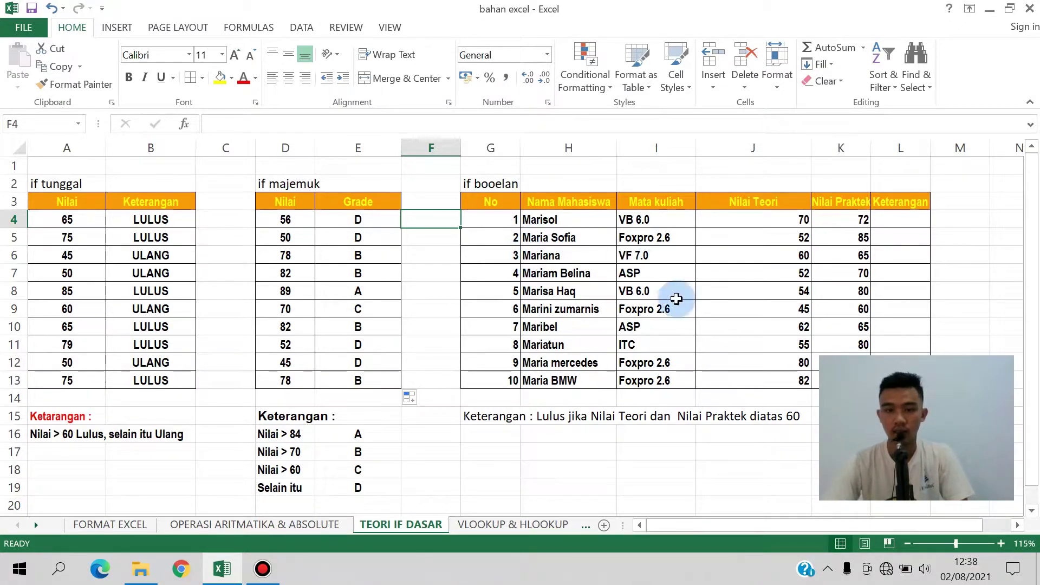
Examine the if booelan table's Nilai Teori, Nilai Praktek and Keterangan columns and the passing rule in row 15.
left_click_drag(780, 217, 819, 226)
left_click(785, 271)
left_click(901, 219)
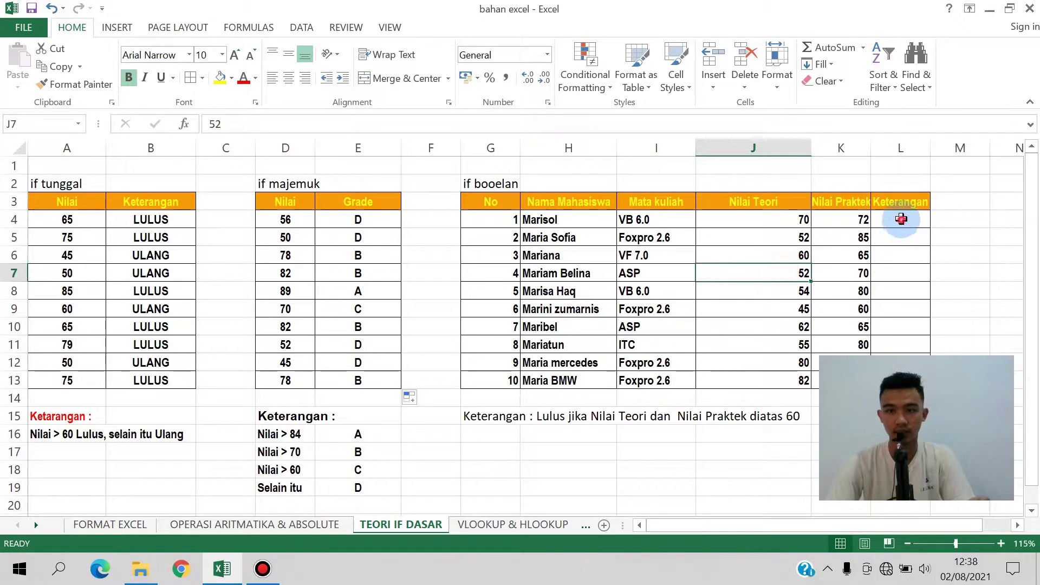
left_click(813, 229)
left_click(761, 230)
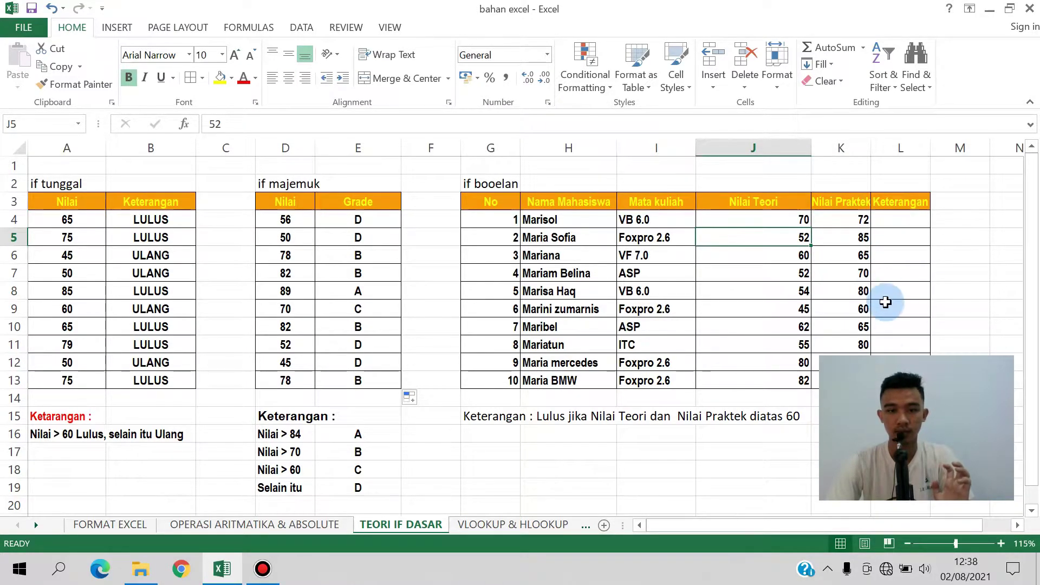
scroll(885, 303, "down", 1)
scroll(662, 371, "up", 1)
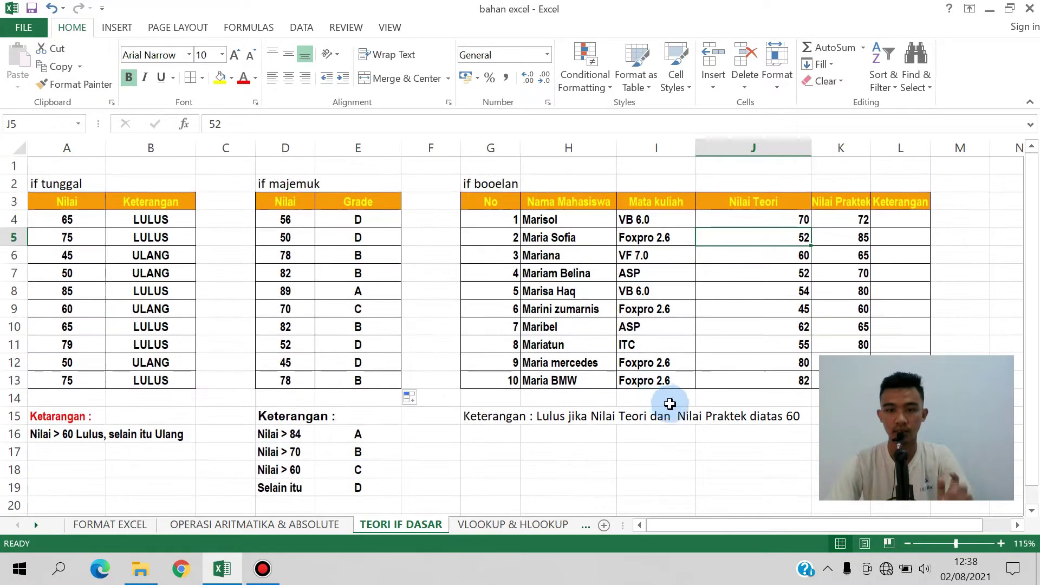
left_click(901, 219)
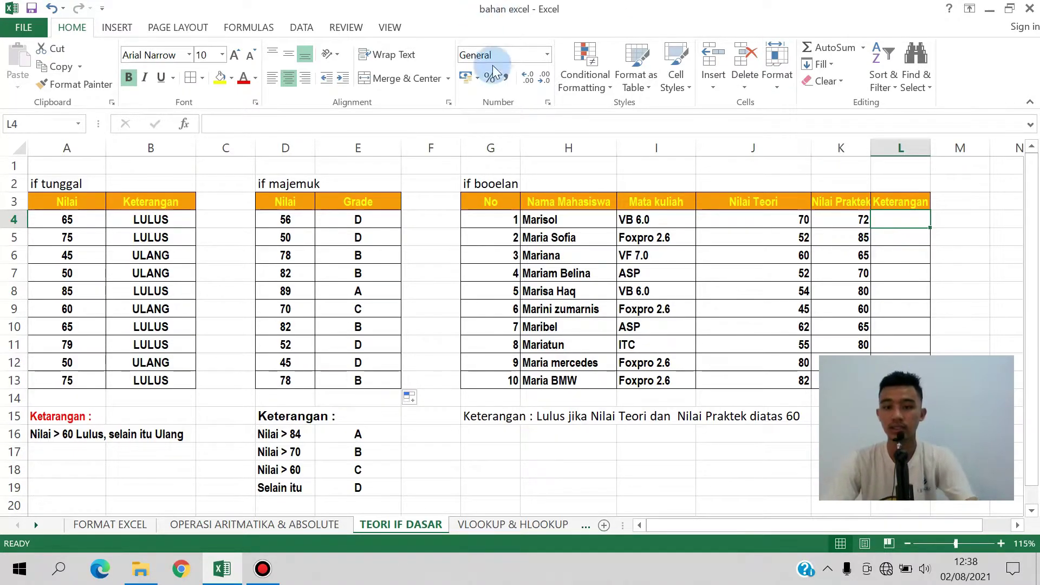
left_click(569, 417)
left_click(693, 421)
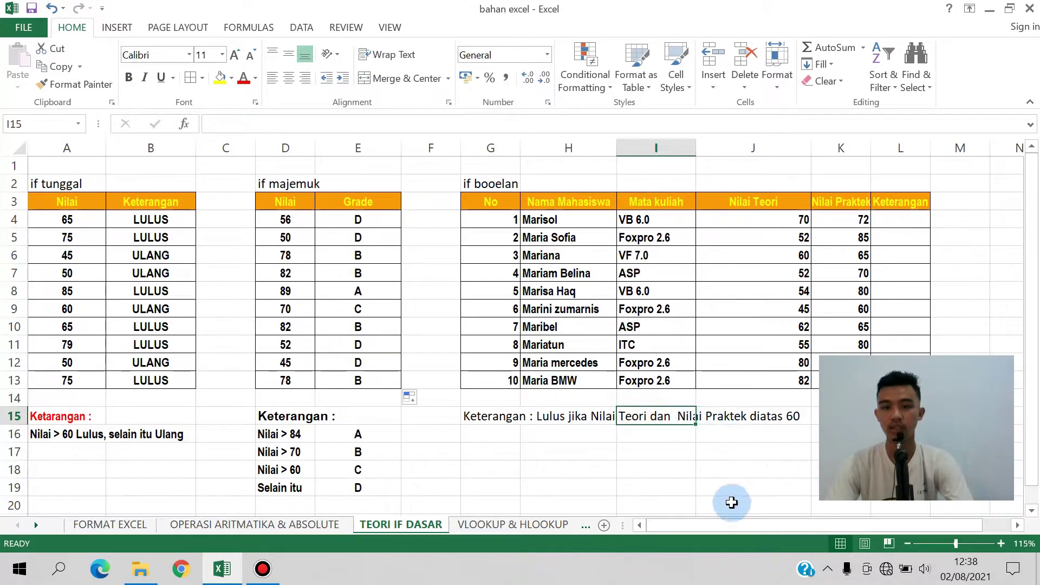
left_click(744, 420)
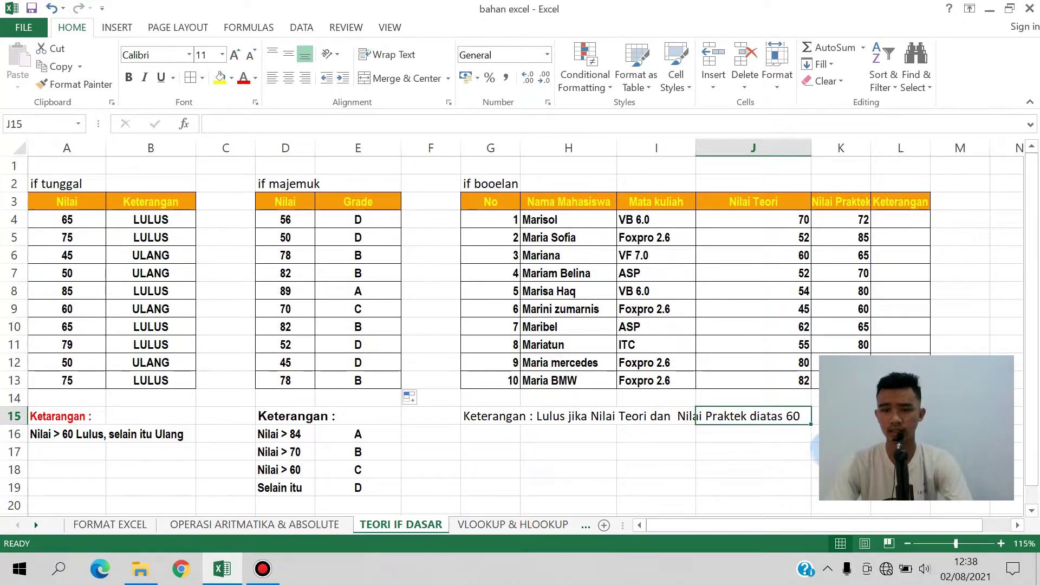
left_click(859, 202)
left_click(902, 219)
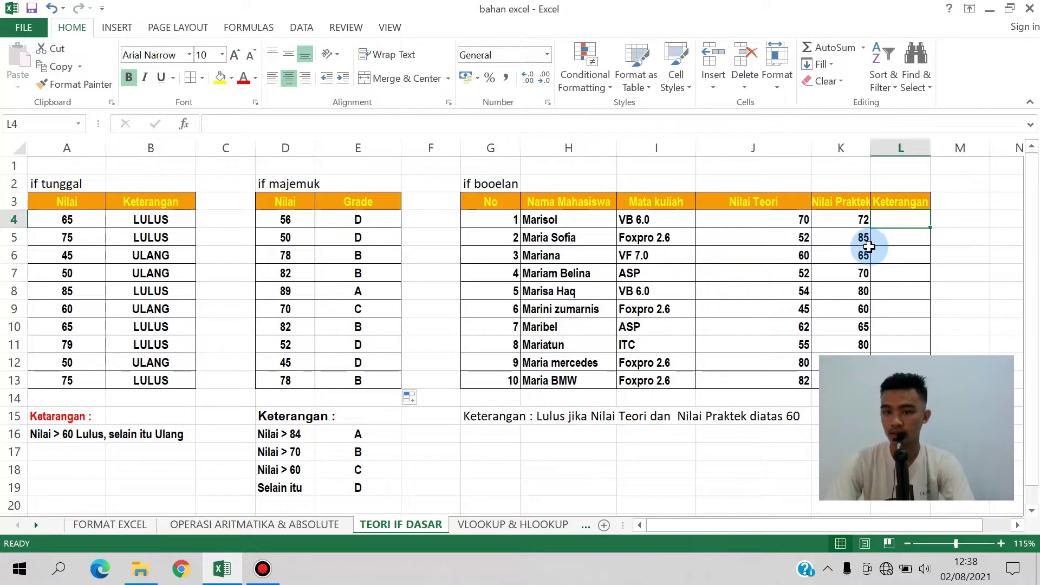
left_click(691, 417)
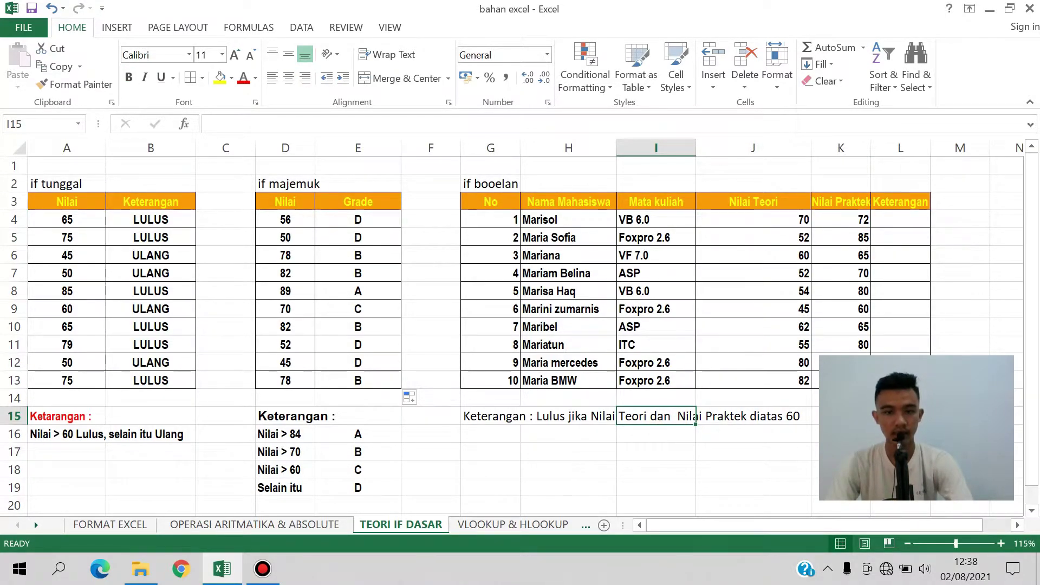
Begin an IF formula in L4 with the condition AND(J4>60;K4>60).
left_click(896, 218)
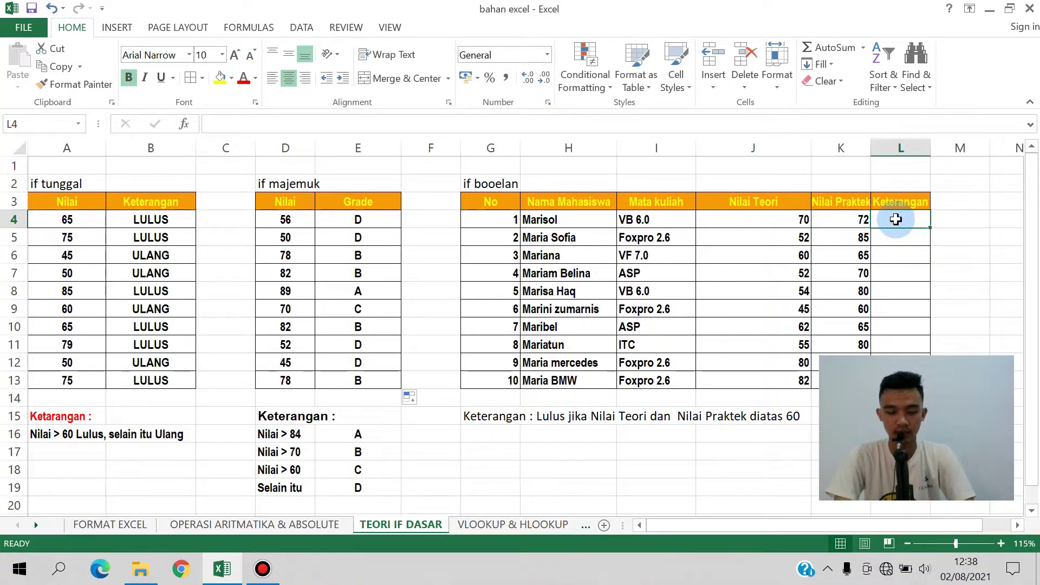
type("=IF")
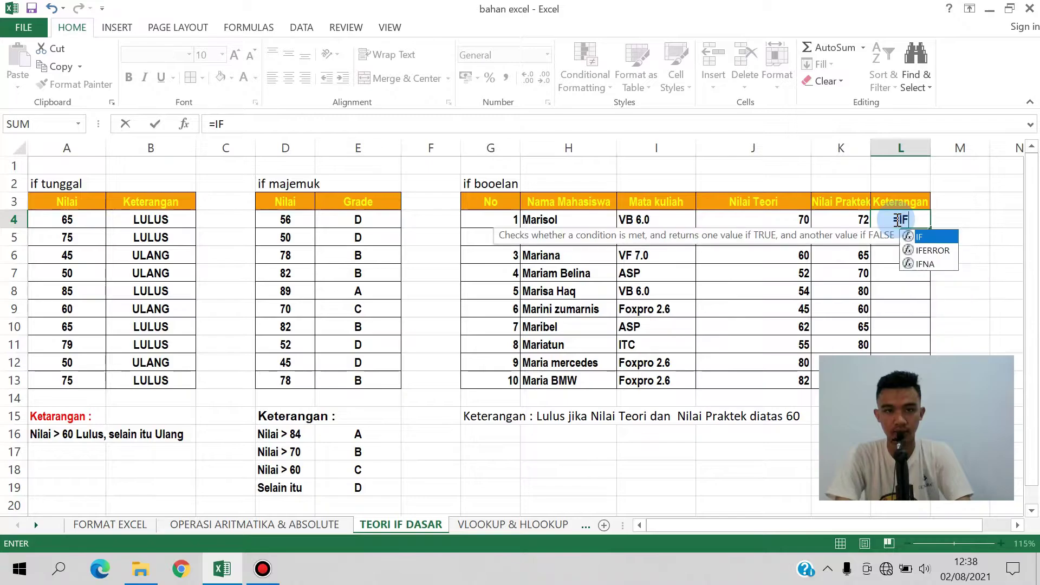
type("(")
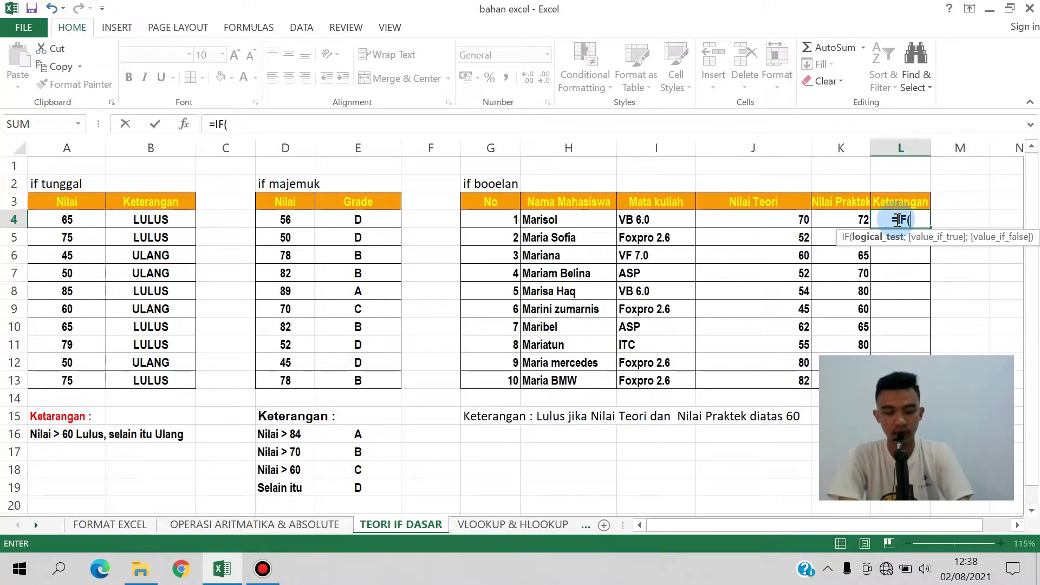
type("AND(")
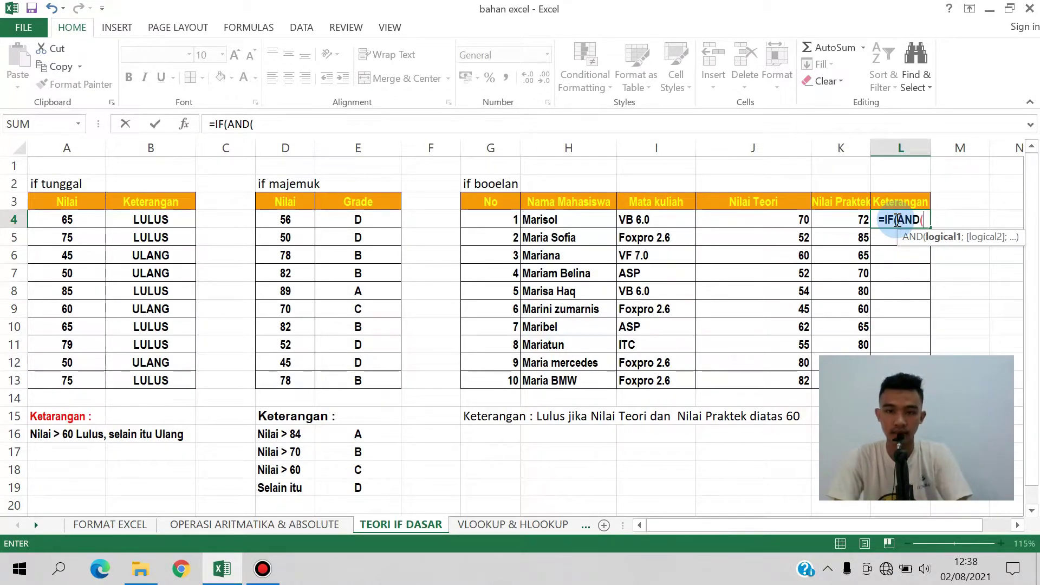
left_click(784, 220)
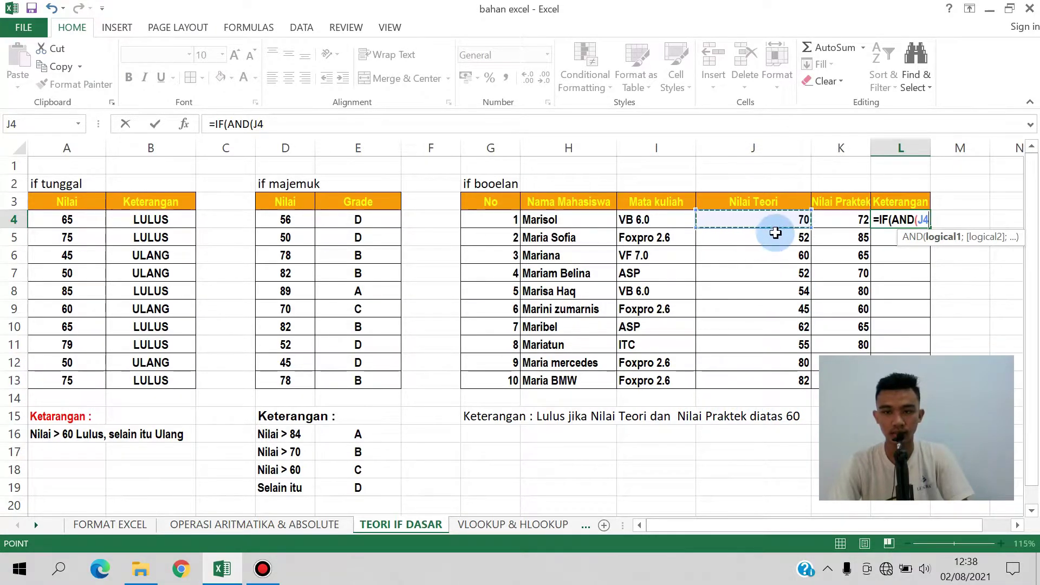
type(">60")
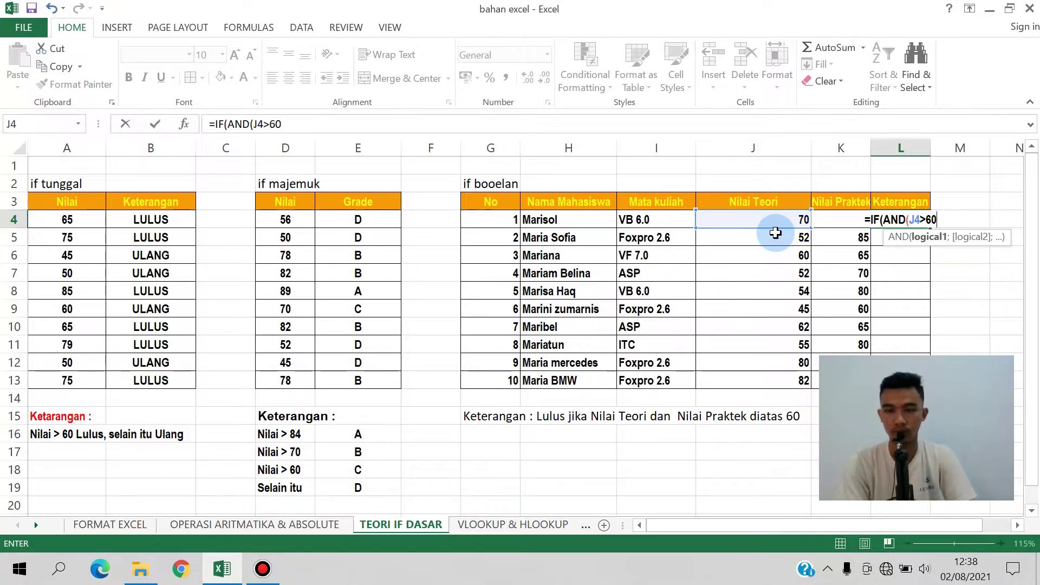
type(";")
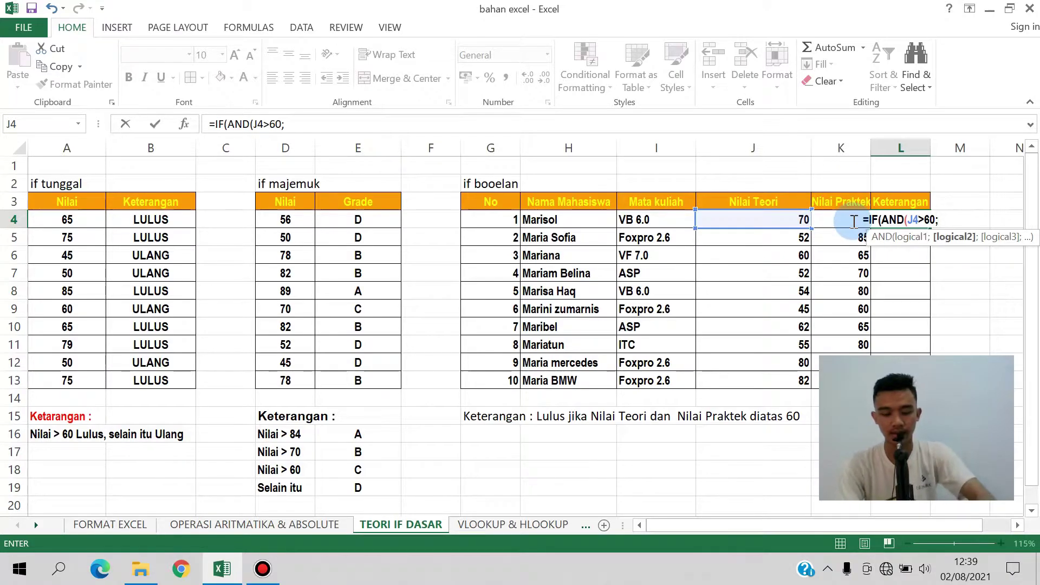
type("K4")
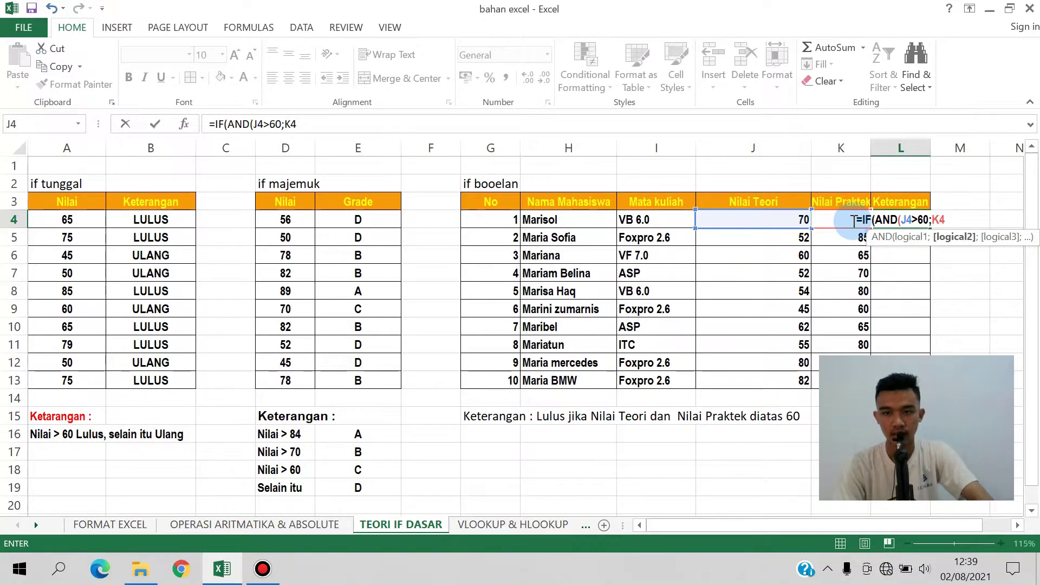
type(">60")
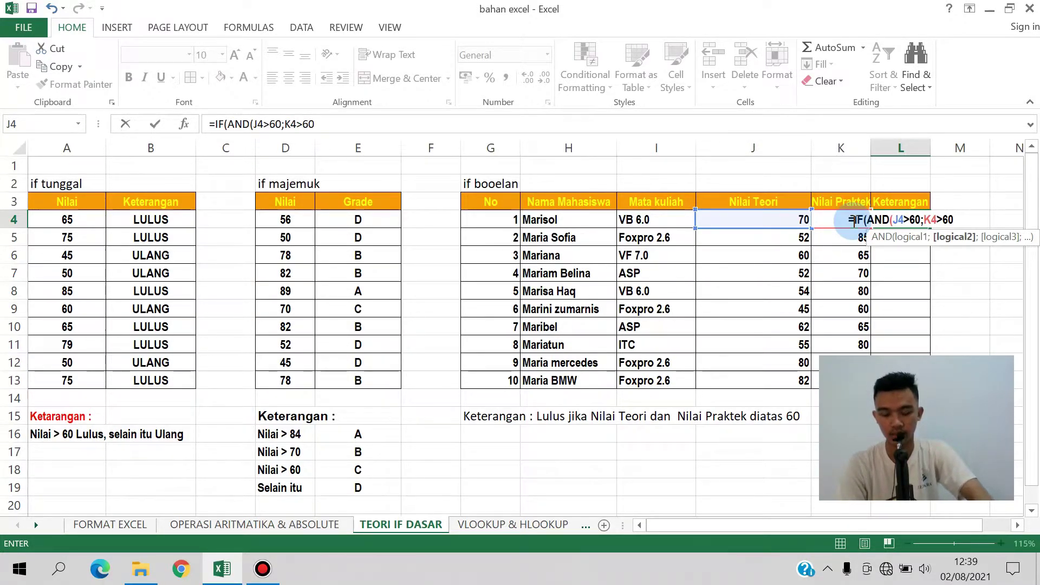
type(")")
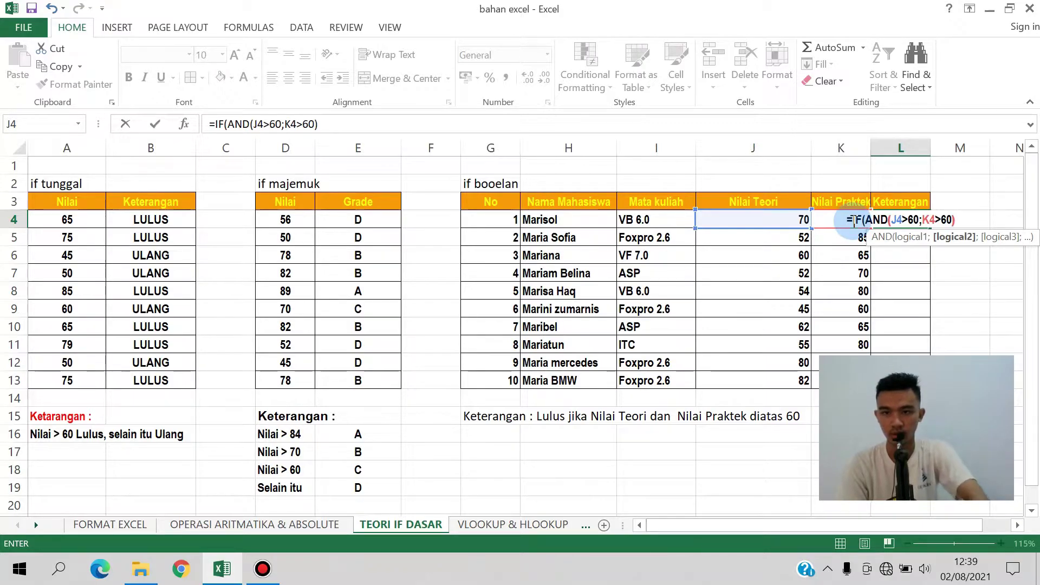
Complete L4's IF formula with "LULUS" if true and "ULANG" if false, and enter it with the suggested closing-bracket correction.
type(";")
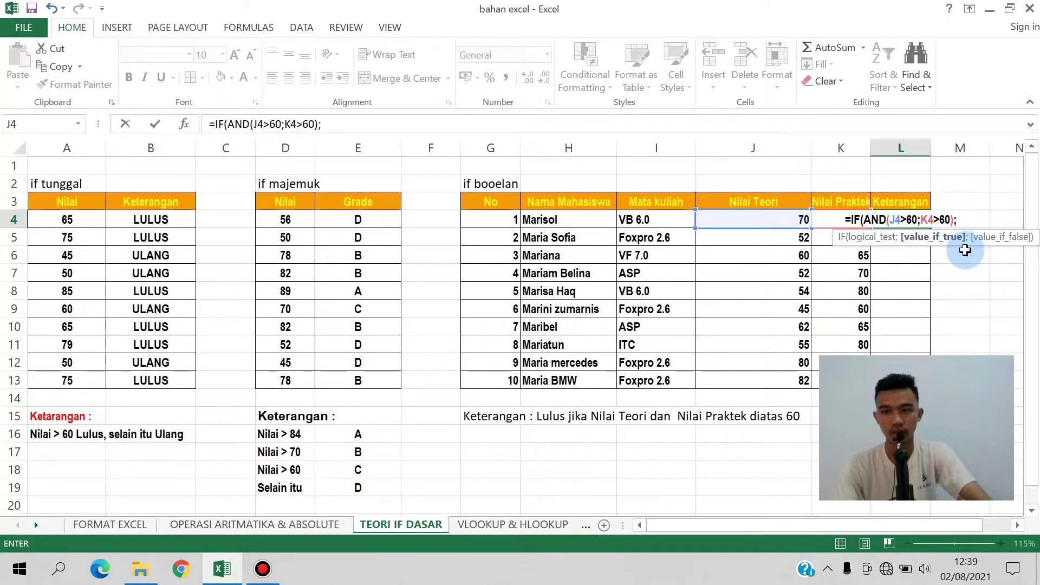
type("\"LUL")
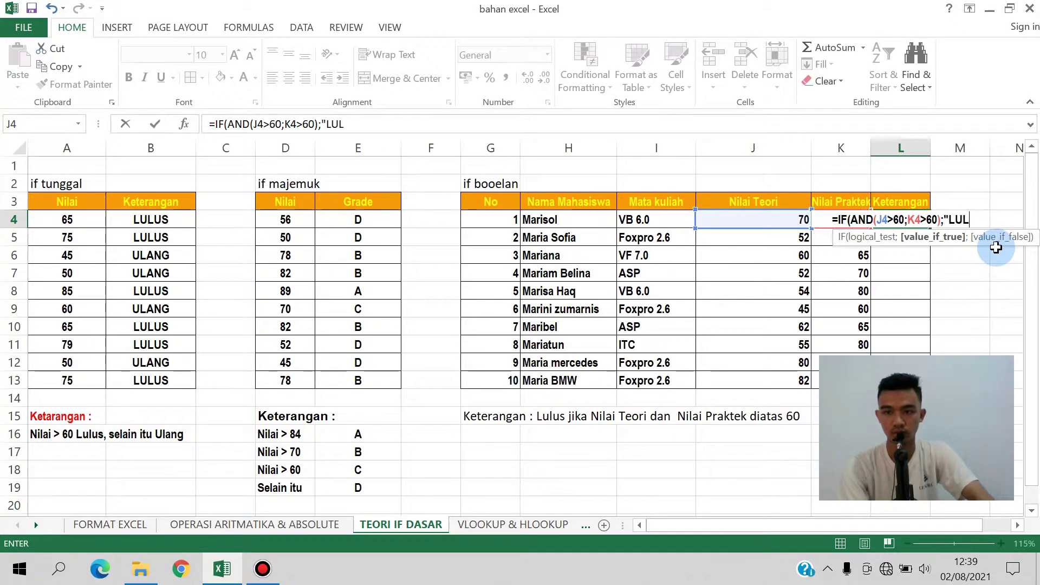
type("US\"")
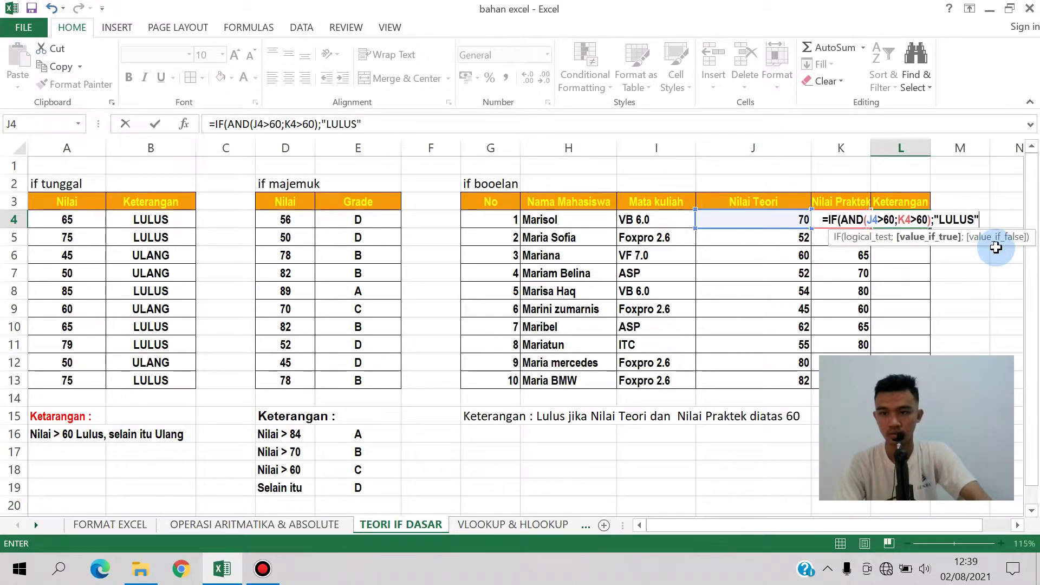
type(";")
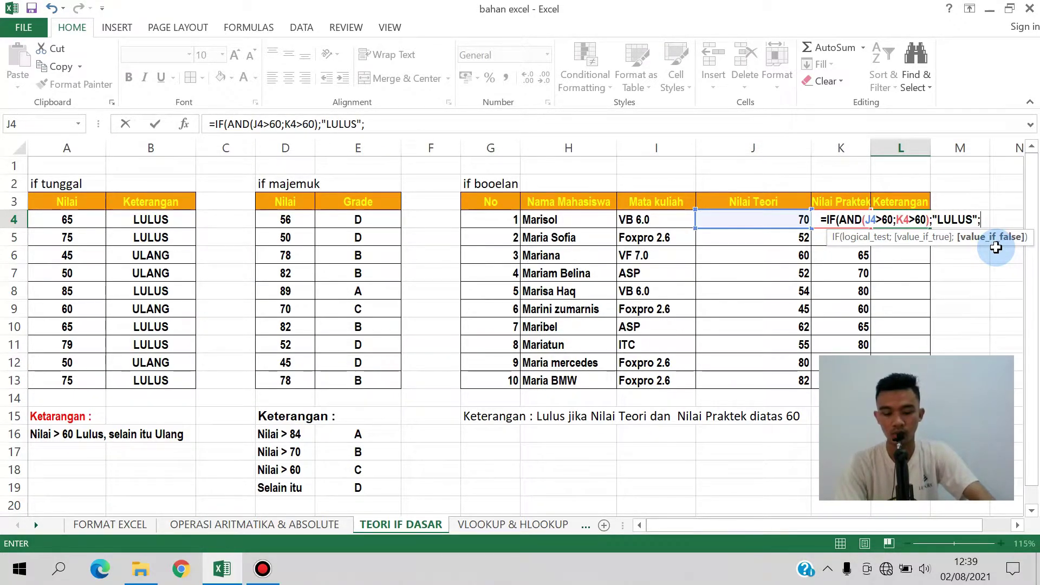
type("\"ULA")
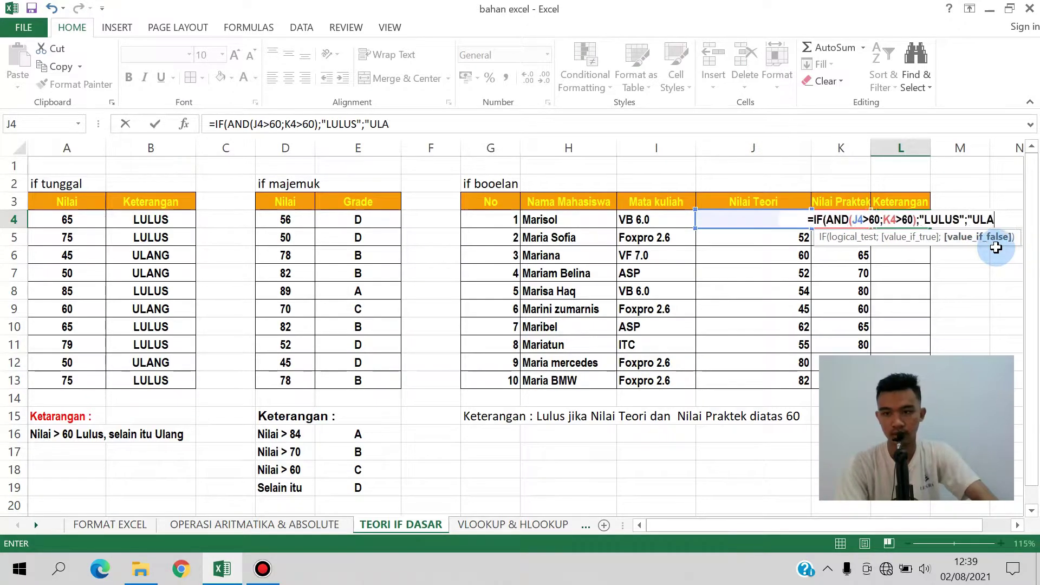
type("NG\"")
key("Return")
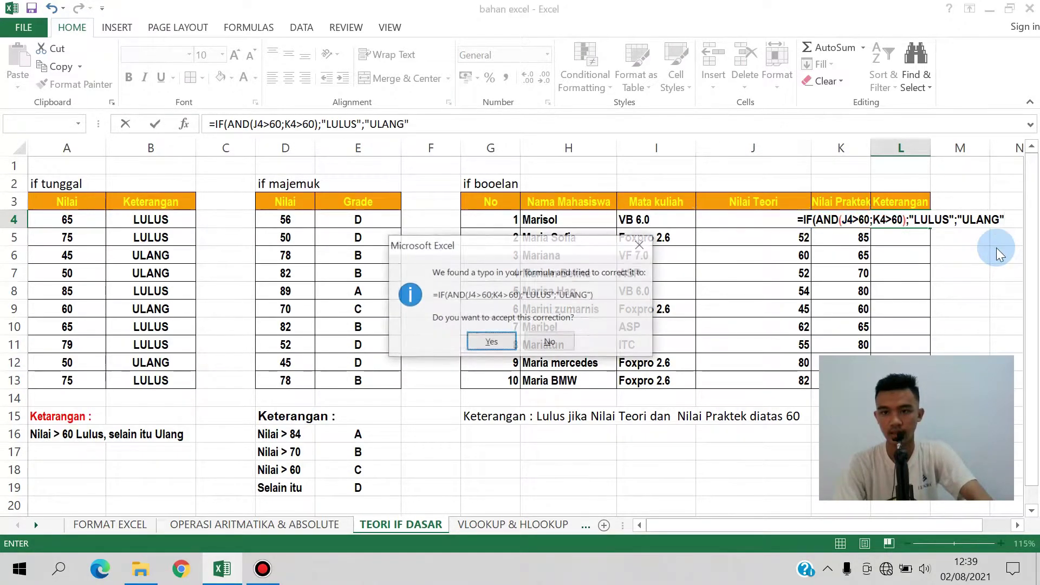
key("Return")
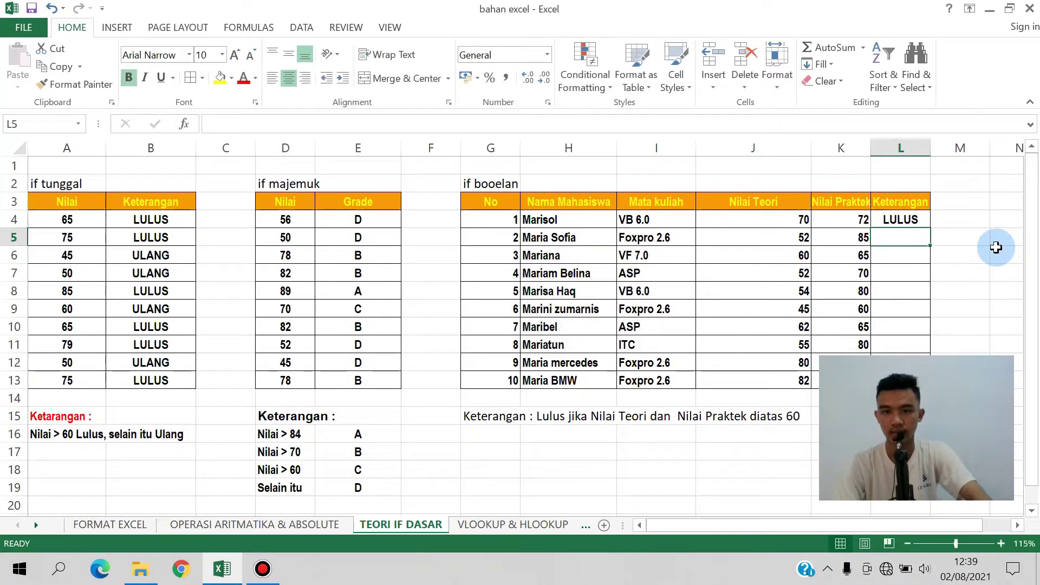
Enter the note "LULUD JIKS NILSI TEORI ATAU NILAI PRAKTEK 60" in H16 beneath the if booelan rule.
left_click(915, 220)
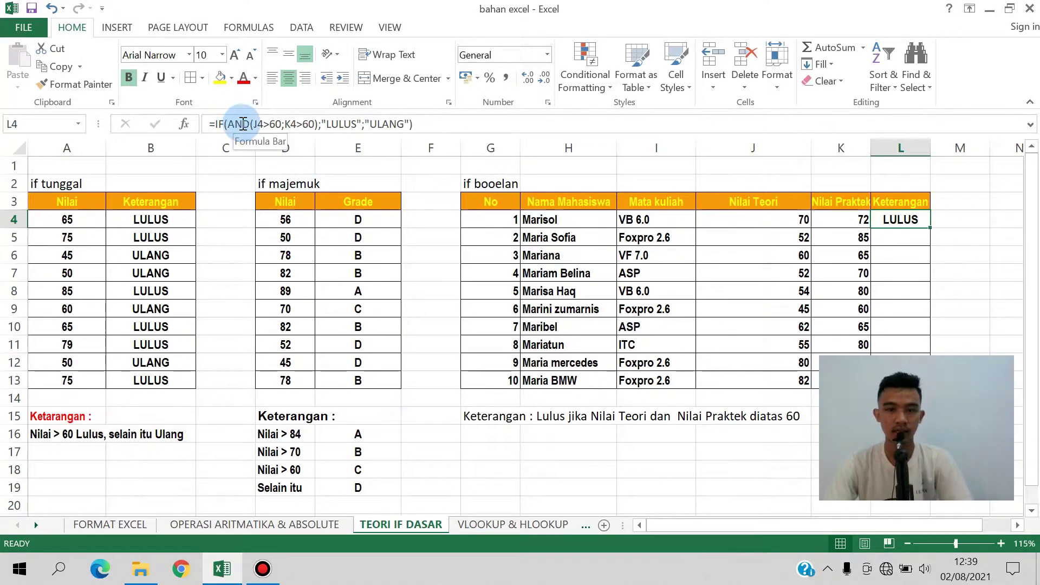
scroll(264, 154, "up", 1)
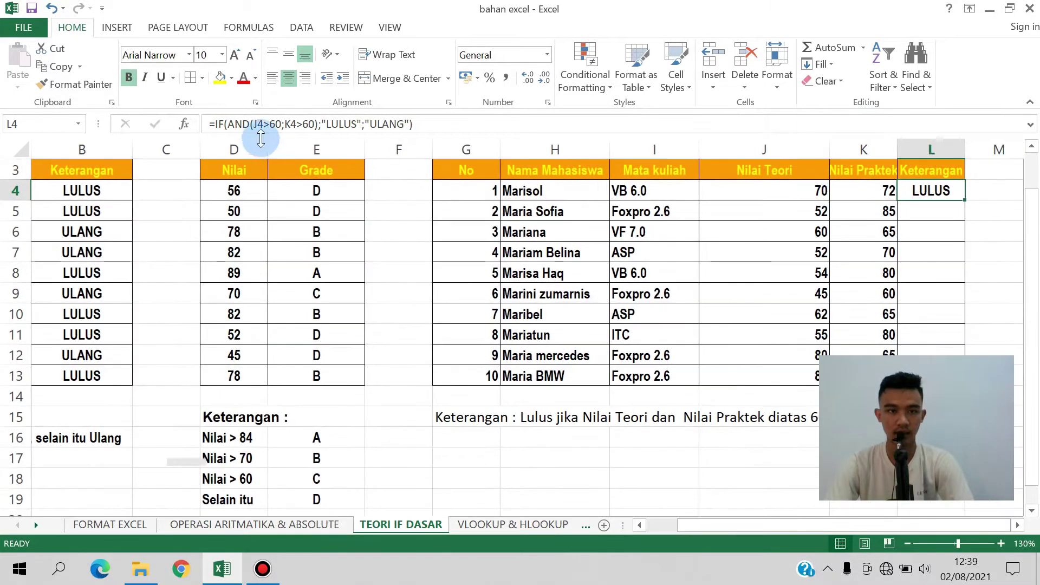
scroll(421, 233, "down", 1)
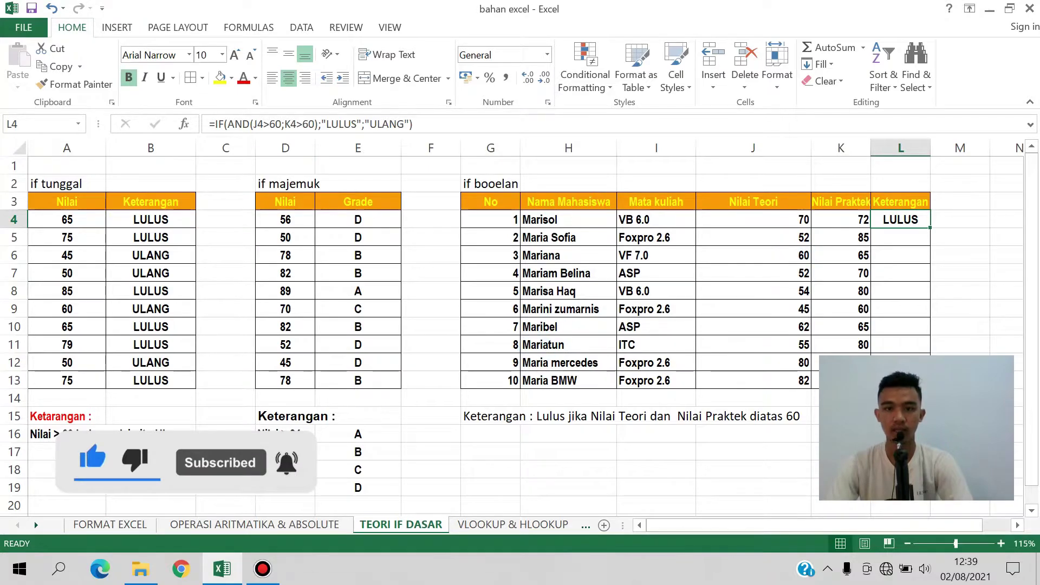
left_click(551, 431)
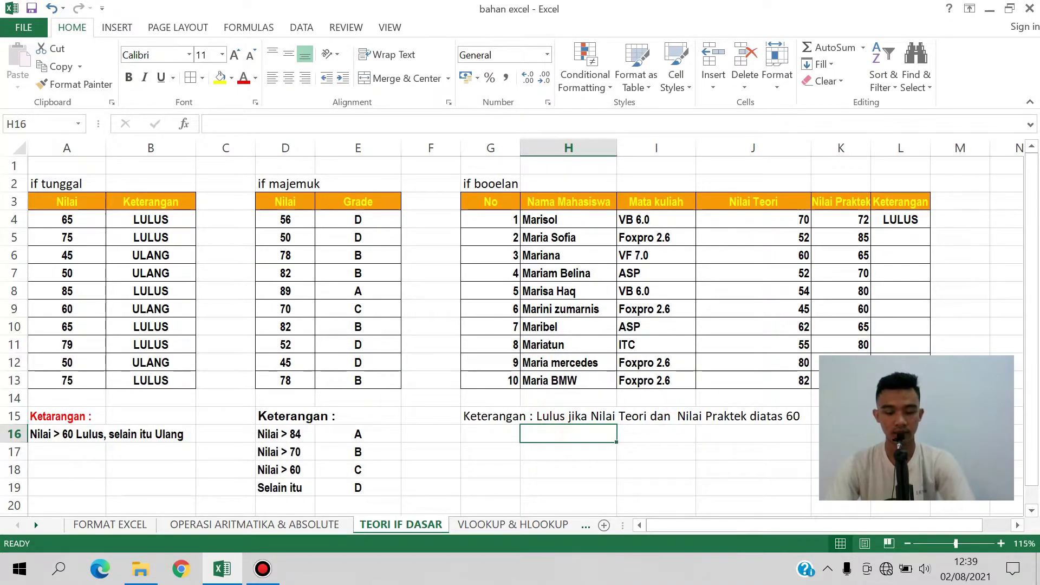
type("LU")
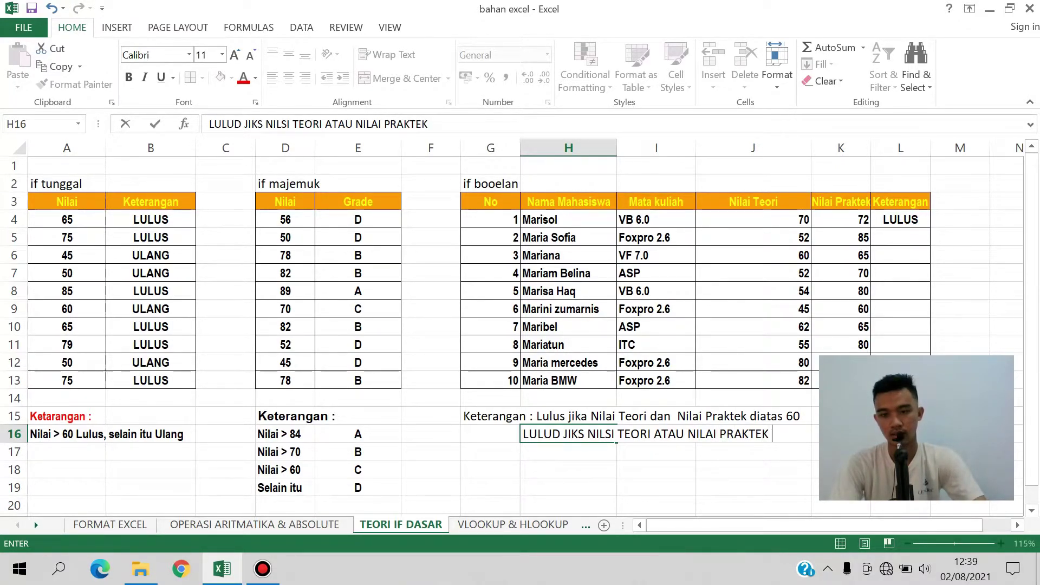
key("Return")
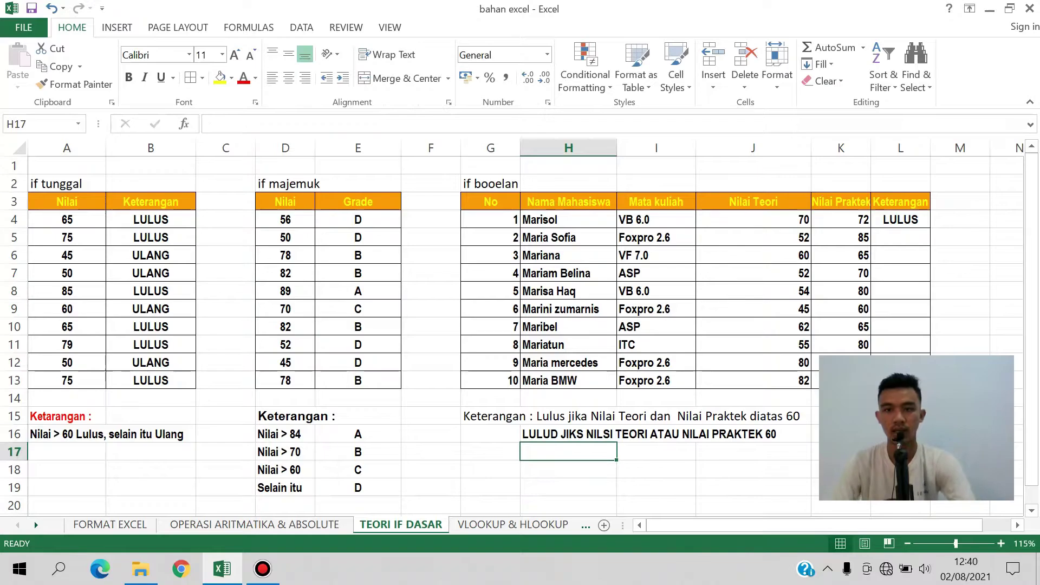
Fill the IF-AND formula from L4 down the if booelan table's Keterangan column to L13 and check L5.
left_click(803, 224)
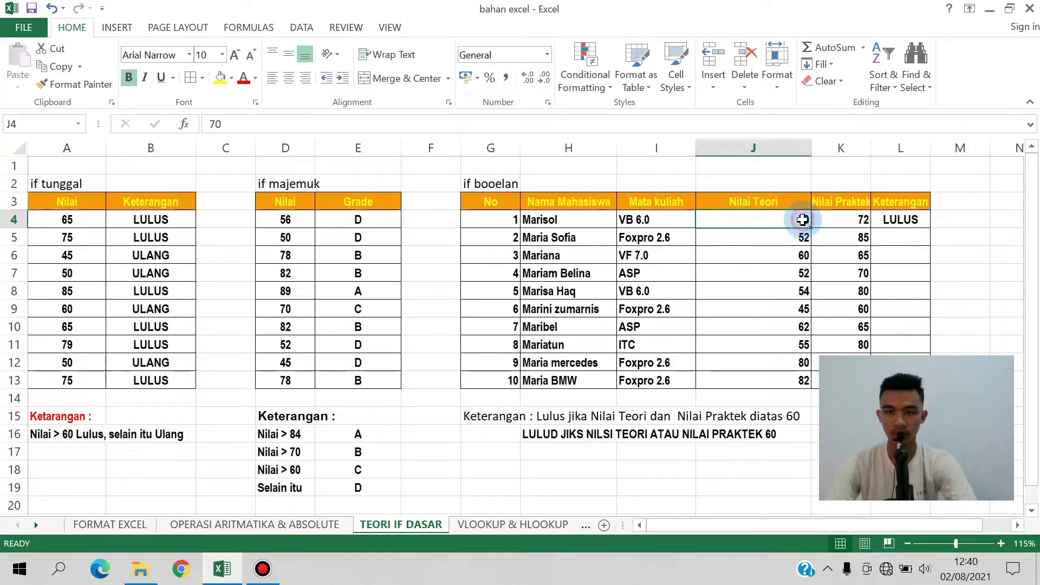
left_click(862, 226)
left_click(900, 221)
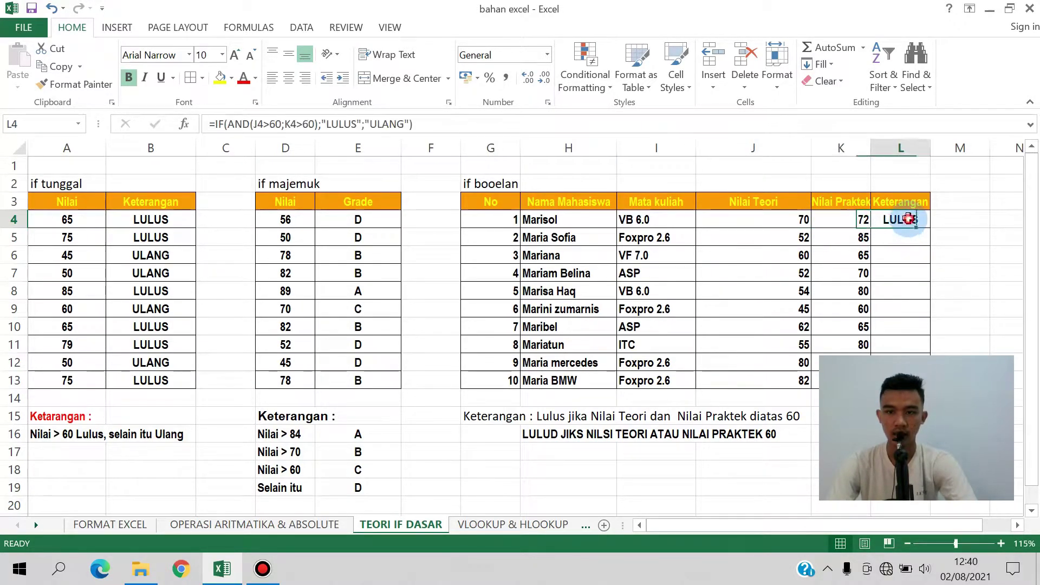
double_click(930, 228)
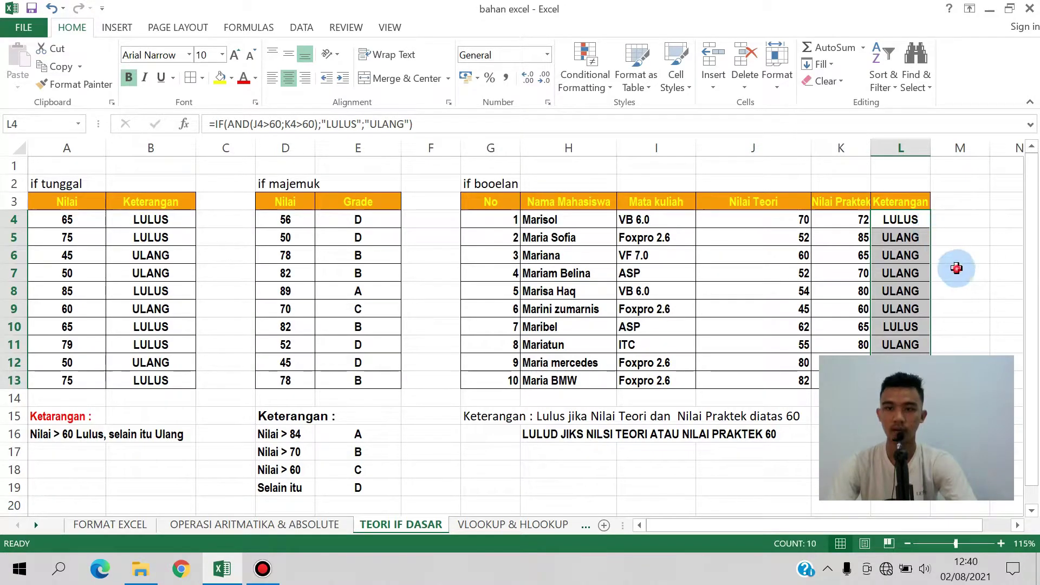
left_click(957, 270)
left_click(906, 235)
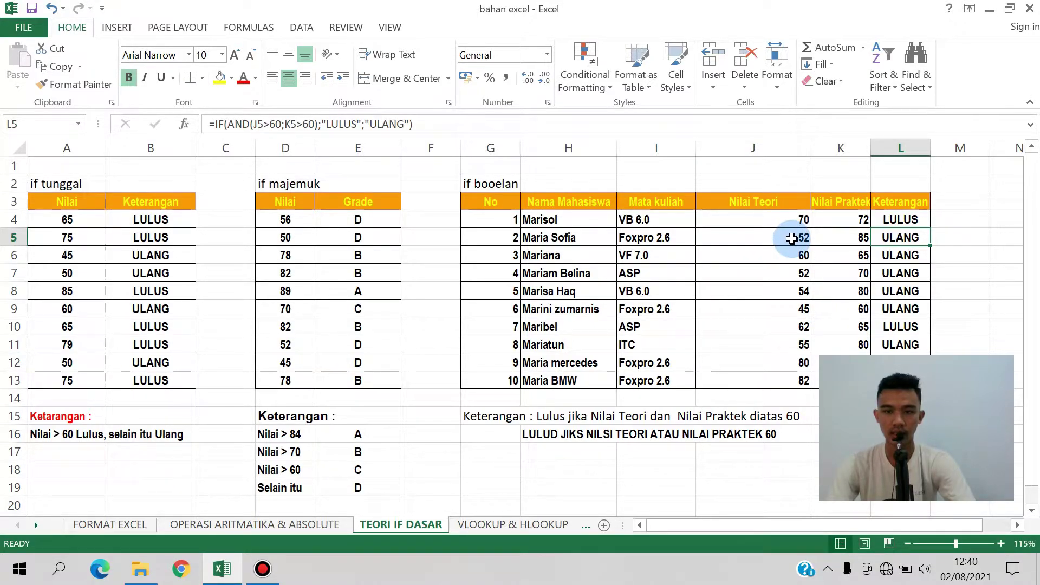
Compare the Nilai Teori and Nilai Praktek scores in row 5 of the if booelan table with its AND-based Keterangan result.
left_click(846, 240)
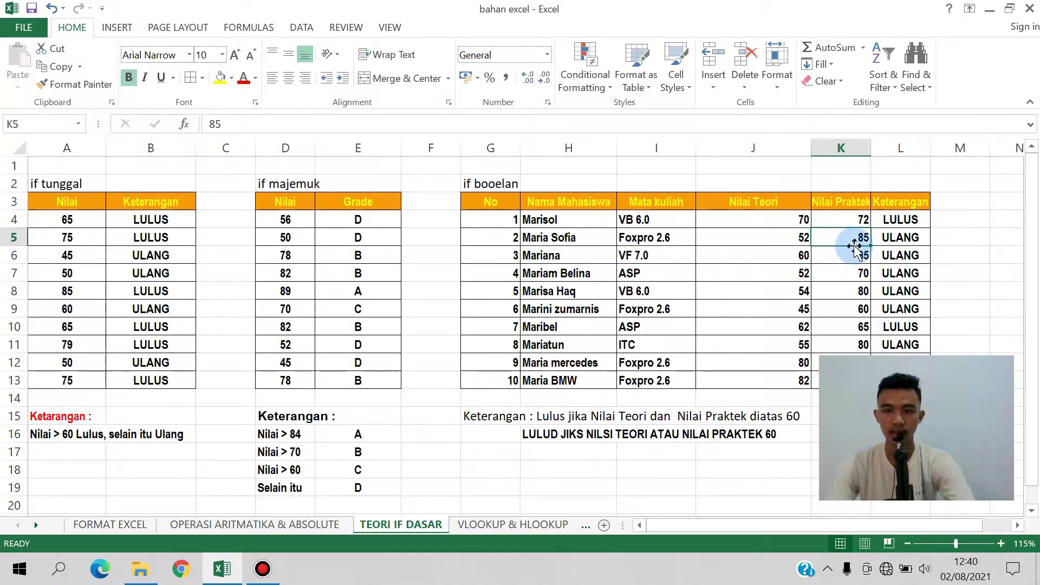
left_click(859, 220)
left_click(859, 238)
left_click(921, 236)
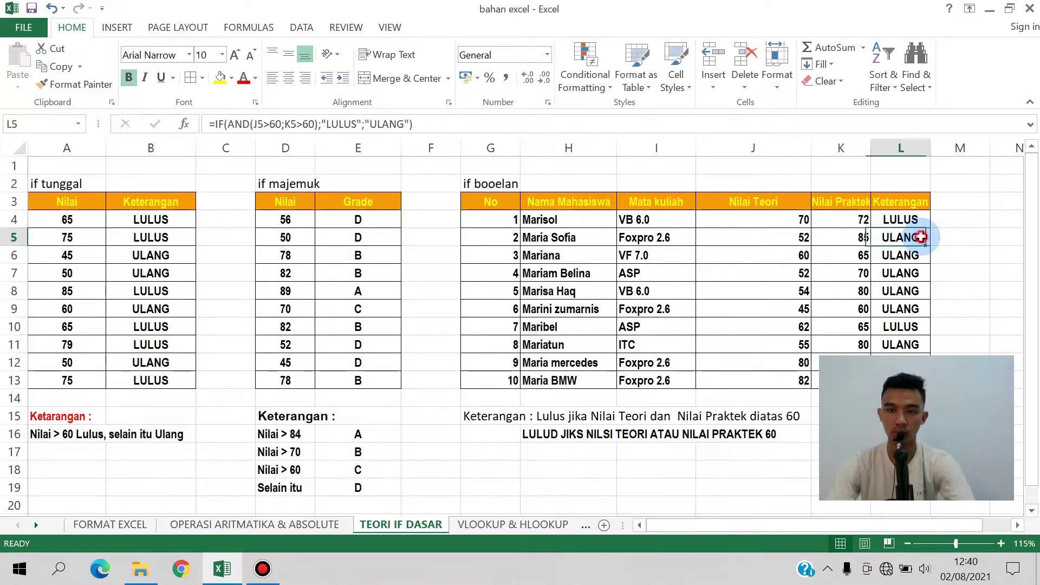
left_click(798, 237)
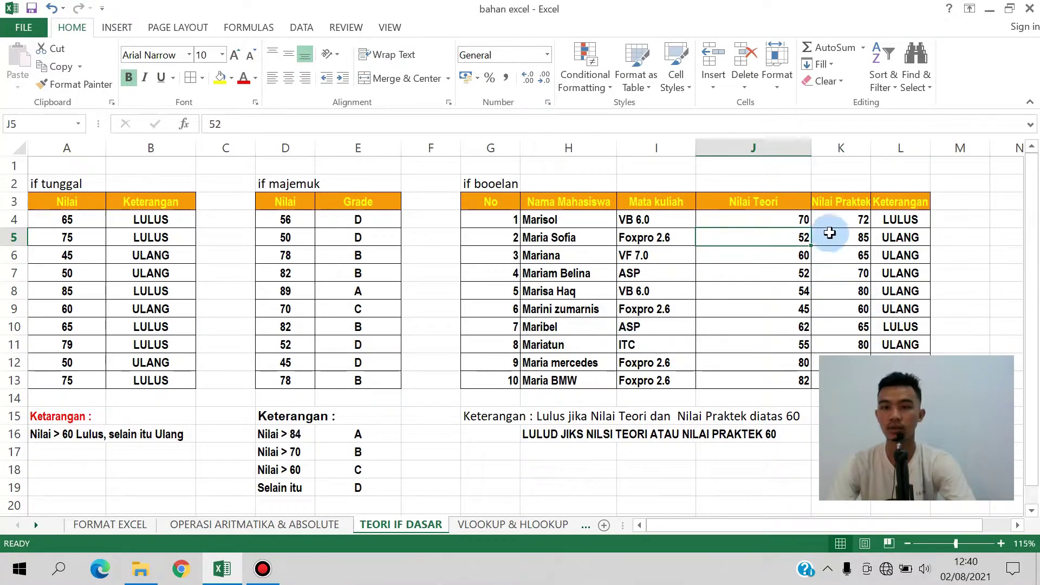
left_click(840, 253)
left_click(794, 239)
left_click(820, 236)
left_click(789, 236)
left_click(838, 237)
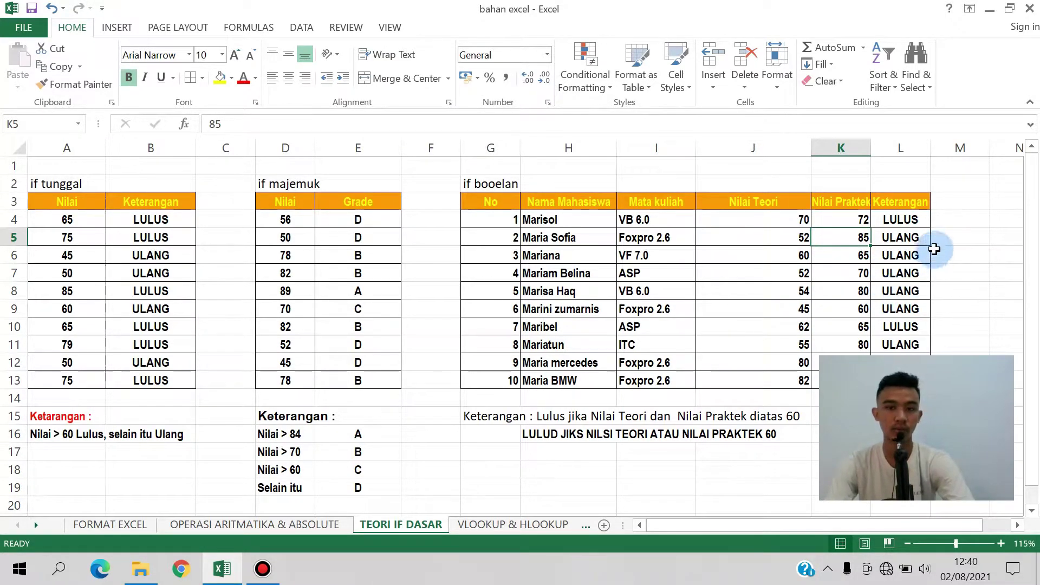
Replace AND with OR in L4's formula so it reads =IF(OR(J4>60;K4>60);"LULUS";"ULANG").
left_click(900, 221)
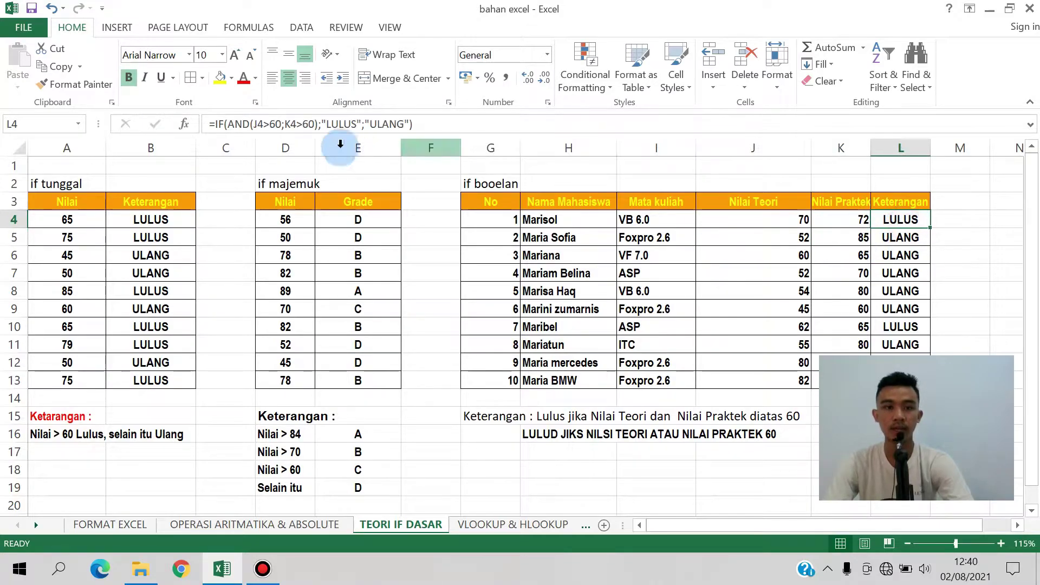
double_click(240, 123)
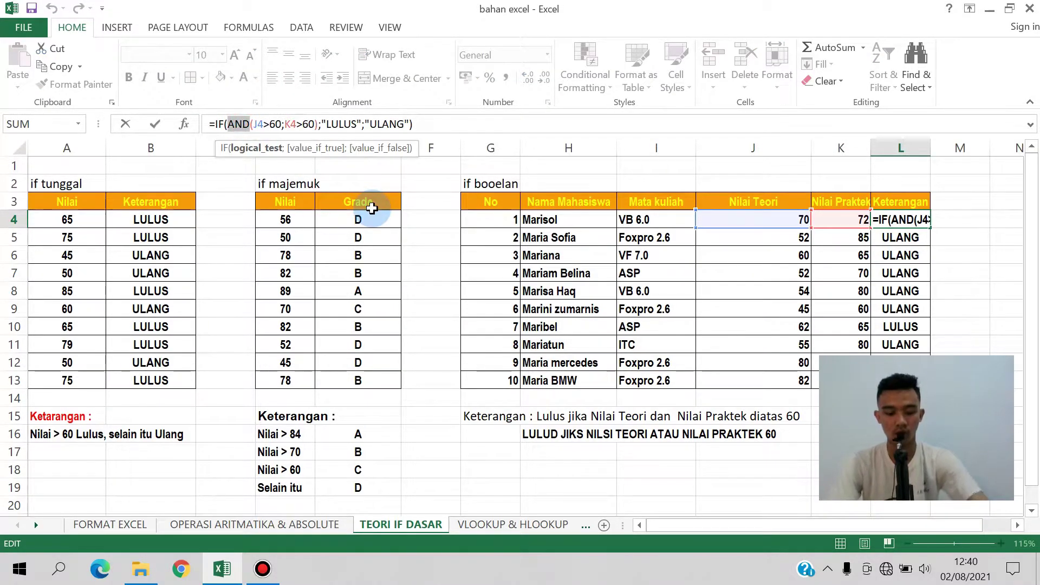
type("OT")
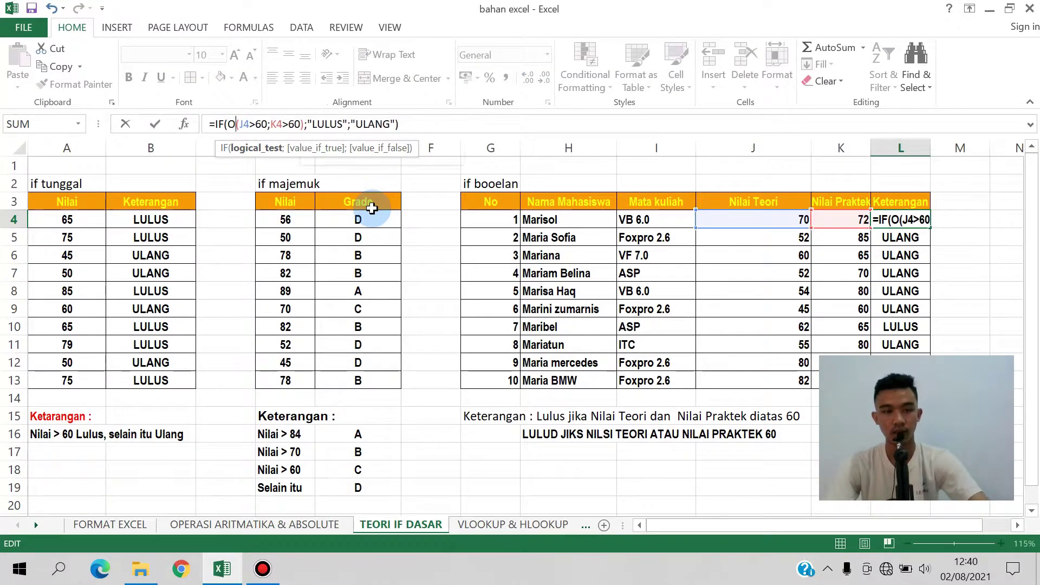
key("BackSpace")
type("R")
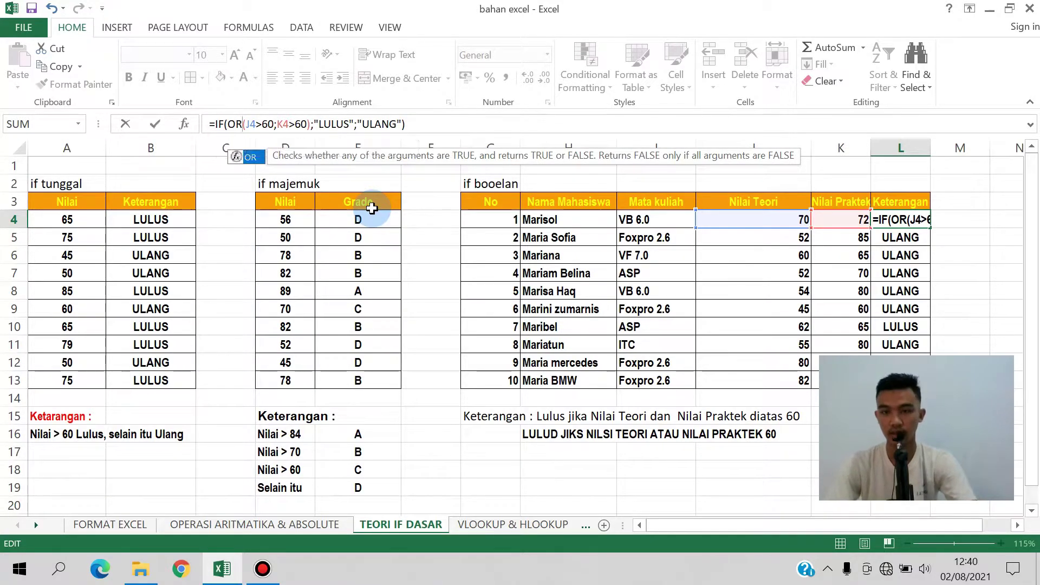
key("Return")
Fill the IF-OR formula from L4 down the if booelan table's Keterangan column to L13 and check L5.
left_click(894, 224)
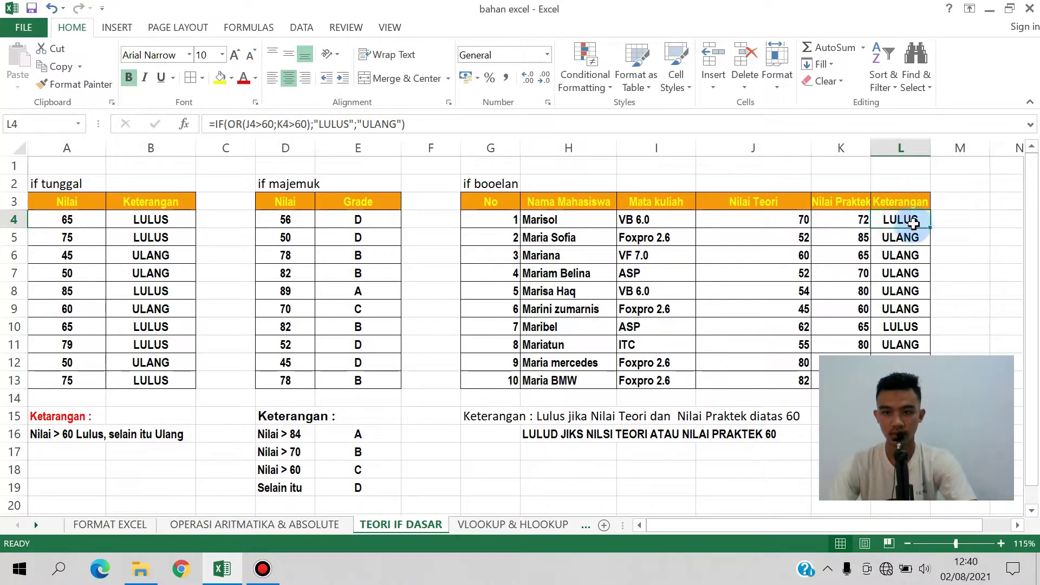
double_click(929, 227)
key("Down")
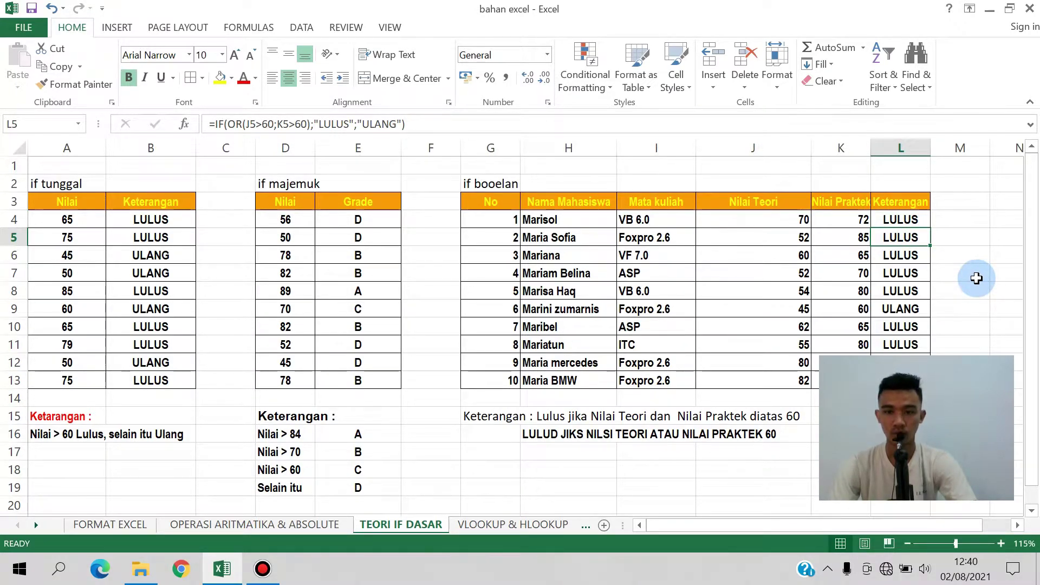
Check the row 5 Nilai Teori and Nilai Praktek scores against the OR-based Keterangan result in L5.
left_click(797, 238)
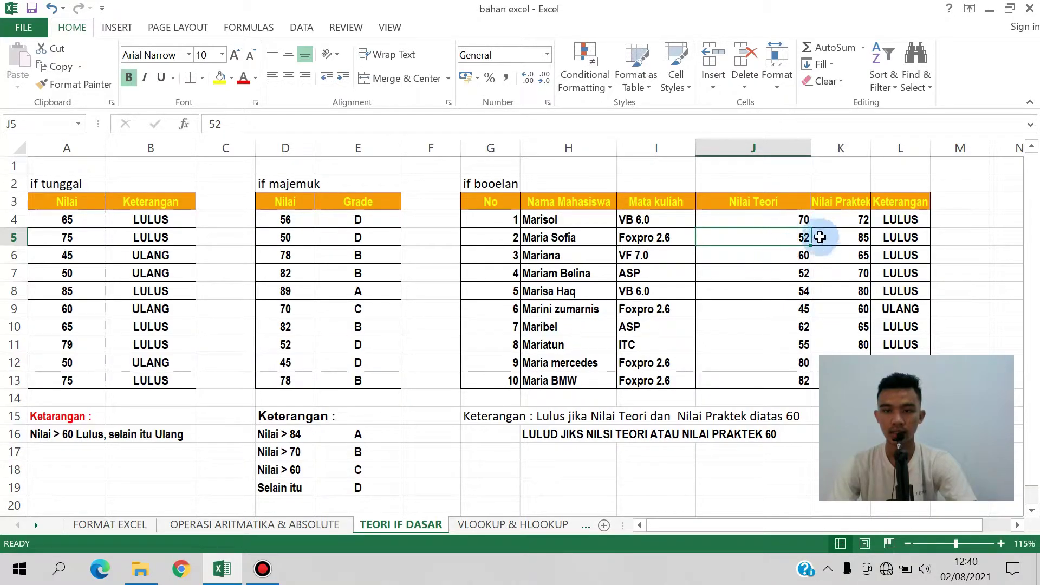
left_click(764, 220)
left_click(764, 245)
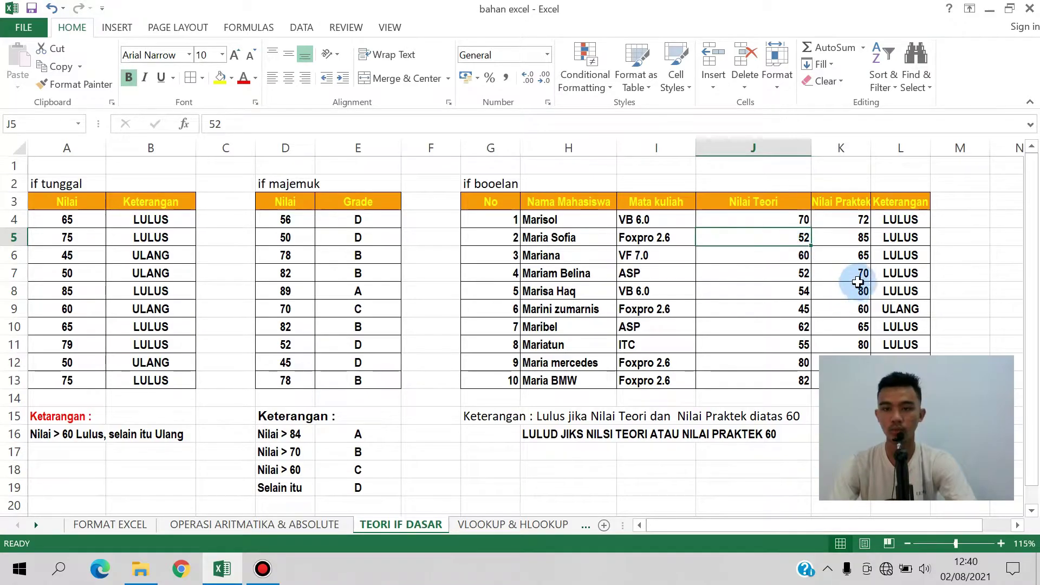
left_click(858, 238)
left_click(792, 256)
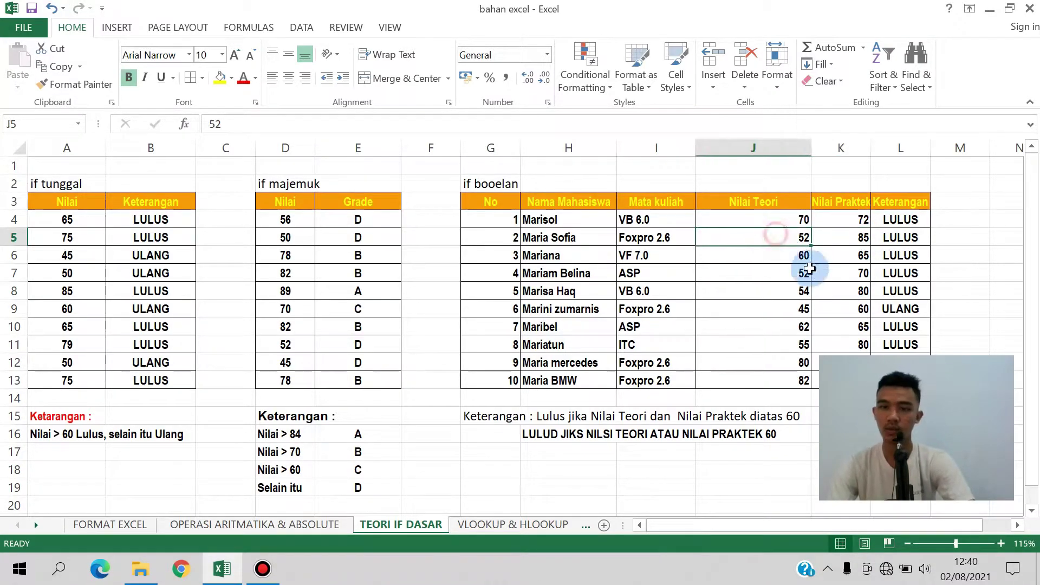
left_click(779, 241)
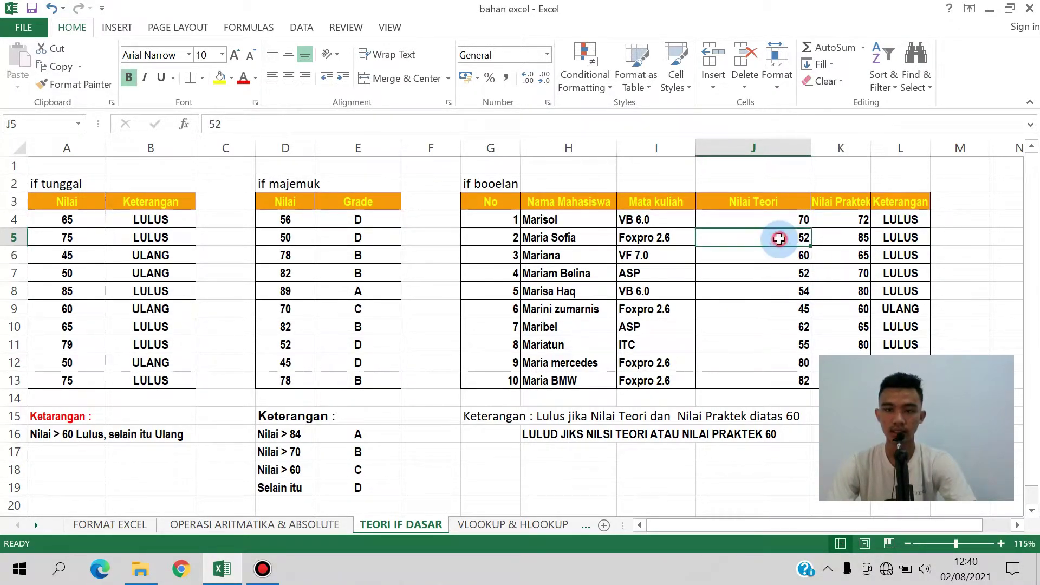
left_click(853, 238)
left_click(910, 238)
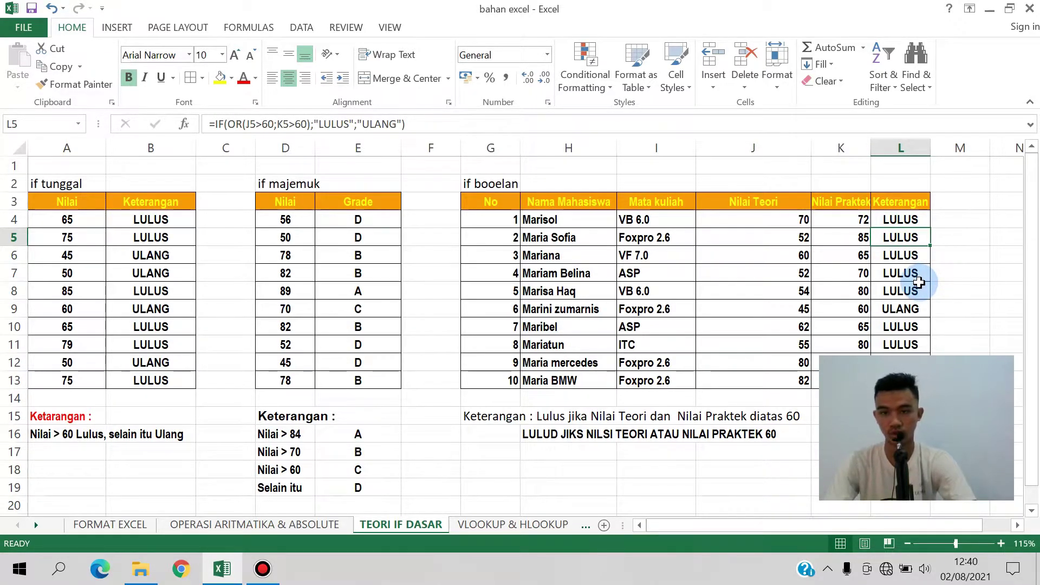
Check the row 9 scores against the Keterangan result in L9, and review the OR formula in L4 and the score in J5.
left_click(785, 322)
left_click(788, 305)
left_click(854, 310)
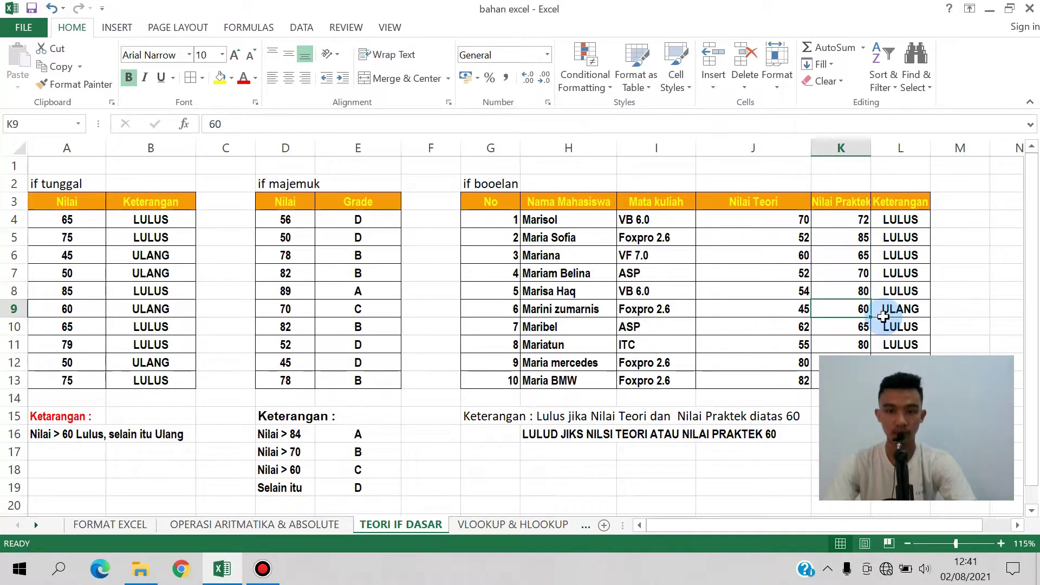
left_click(920, 310)
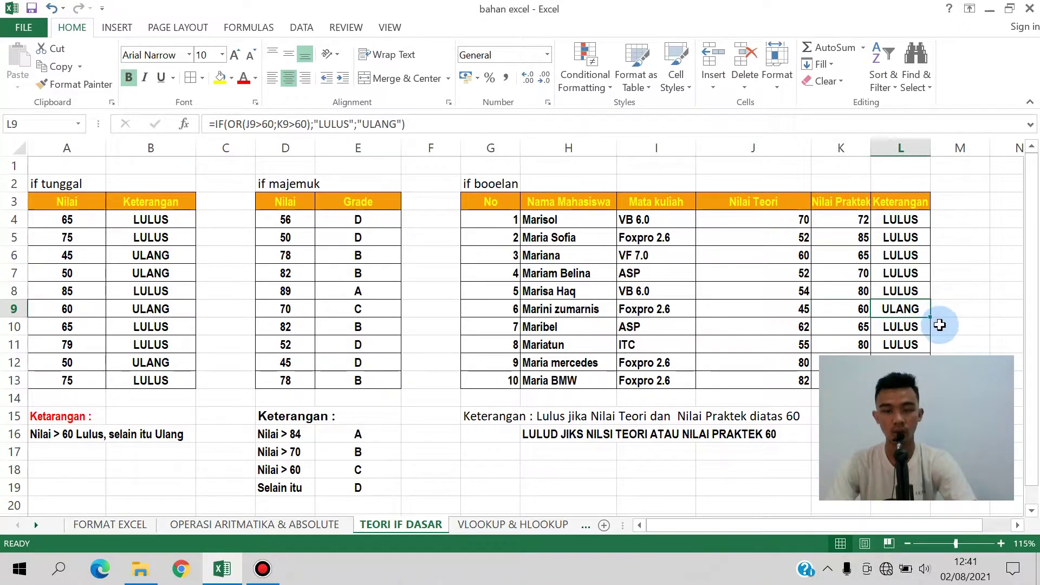
left_click(919, 218)
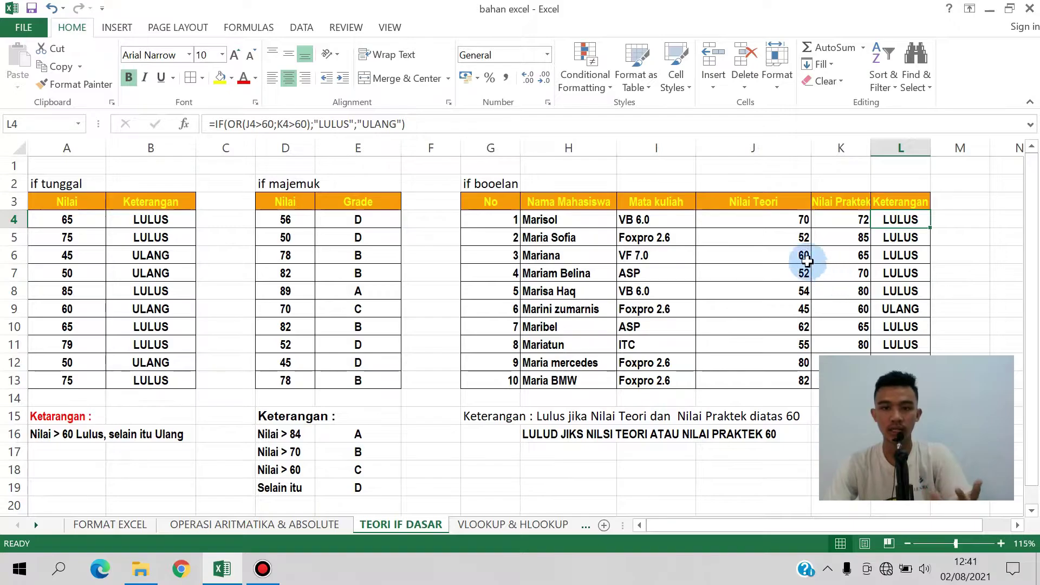
left_click(767, 242)
left_click(796, 235)
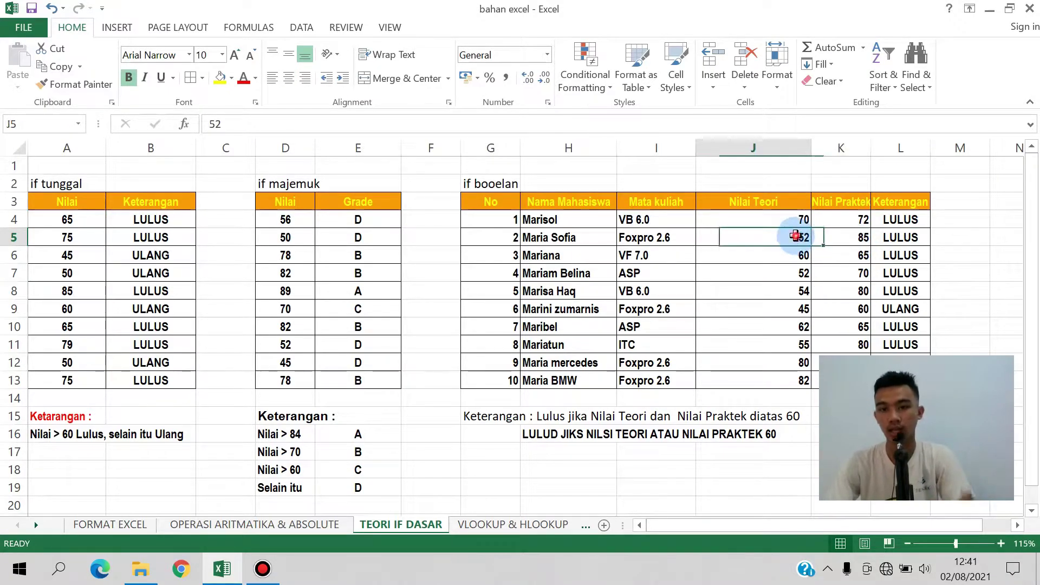
left_click(899, 222)
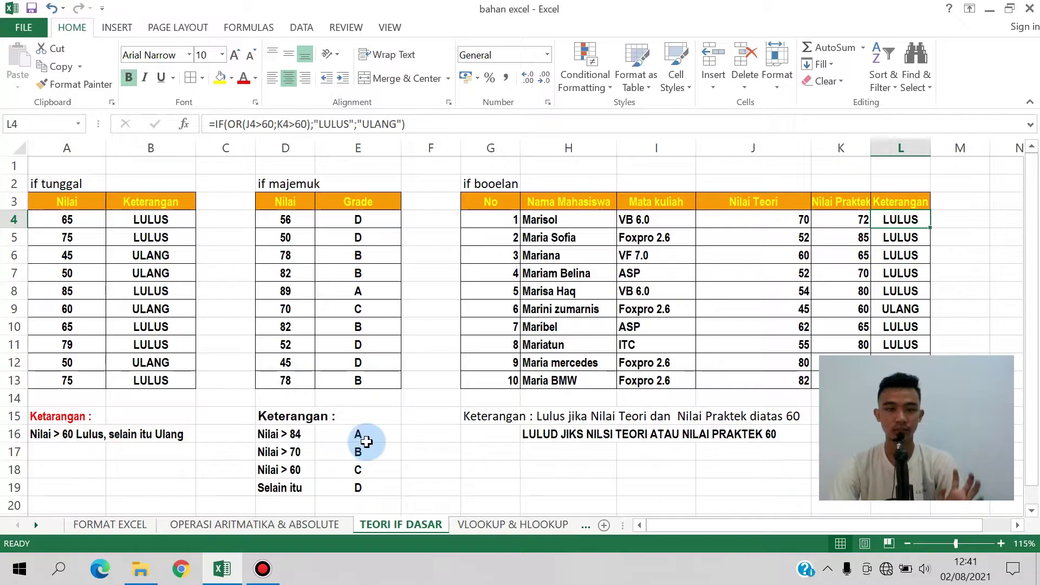
Review the earlier exercise sheets and open the VLOOKUP & HLOOKUP sheet at its VLOOKUP table.
left_click(140, 522)
left_click(215, 526)
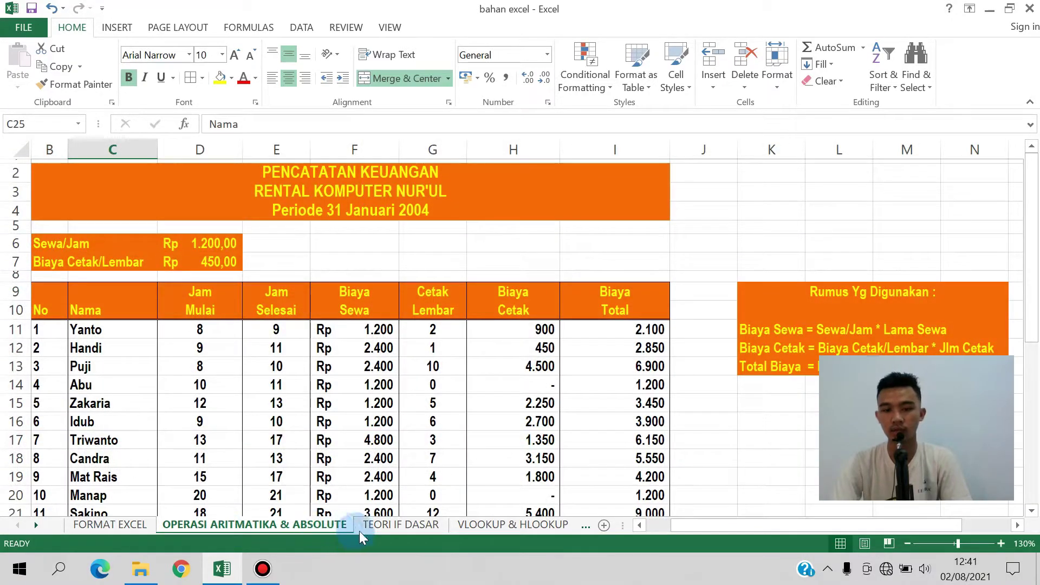
left_click(385, 524)
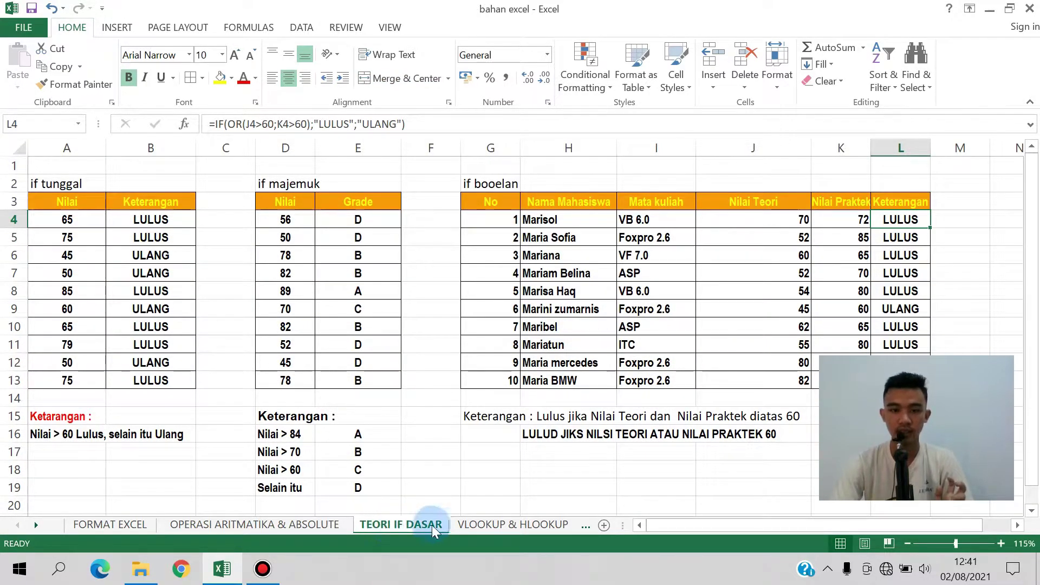
left_click(474, 528)
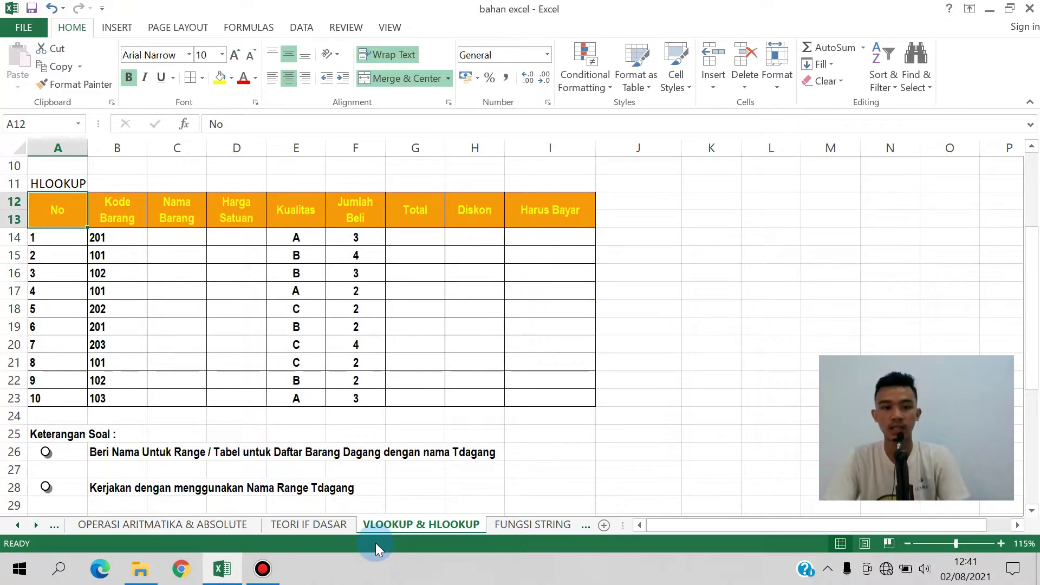
scroll(406, 491, "up", 3)
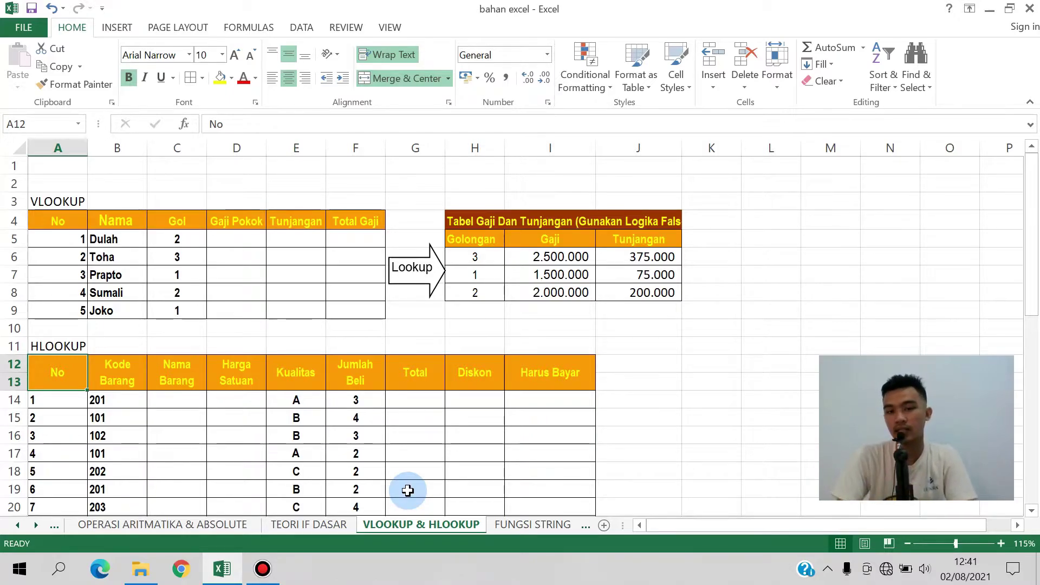
Examine the salary and allowance lookup table in H5:J8 and the empty Gaji Pokok column in the VLOOKUP table.
left_click_drag(465, 235, 674, 296)
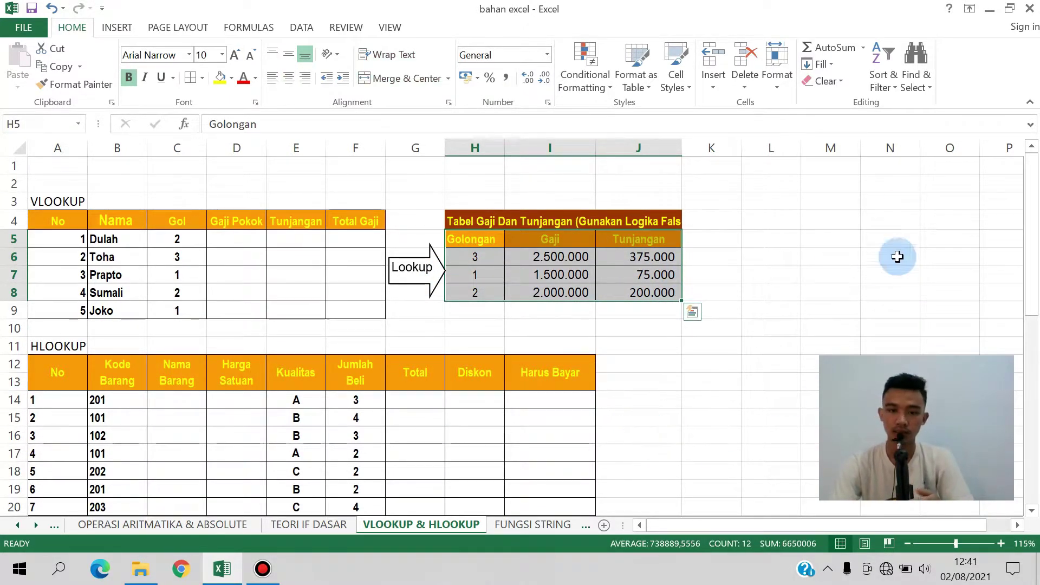
scroll(403, 295, "down", 2)
scroll(412, 297, "up", 2)
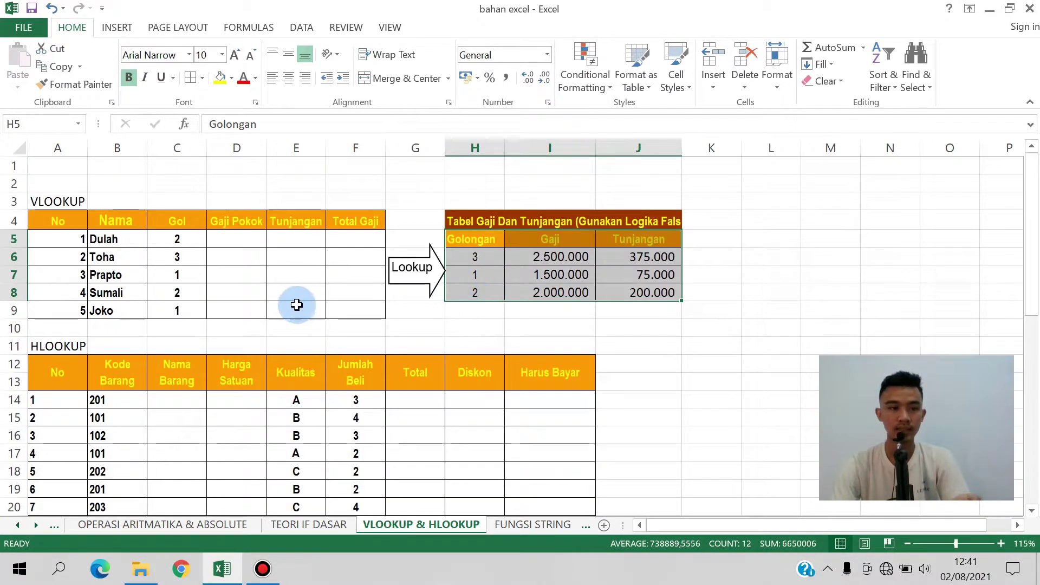
left_click(237, 238)
left_click_drag(257, 218, 254, 310)
left_click(395, 330)
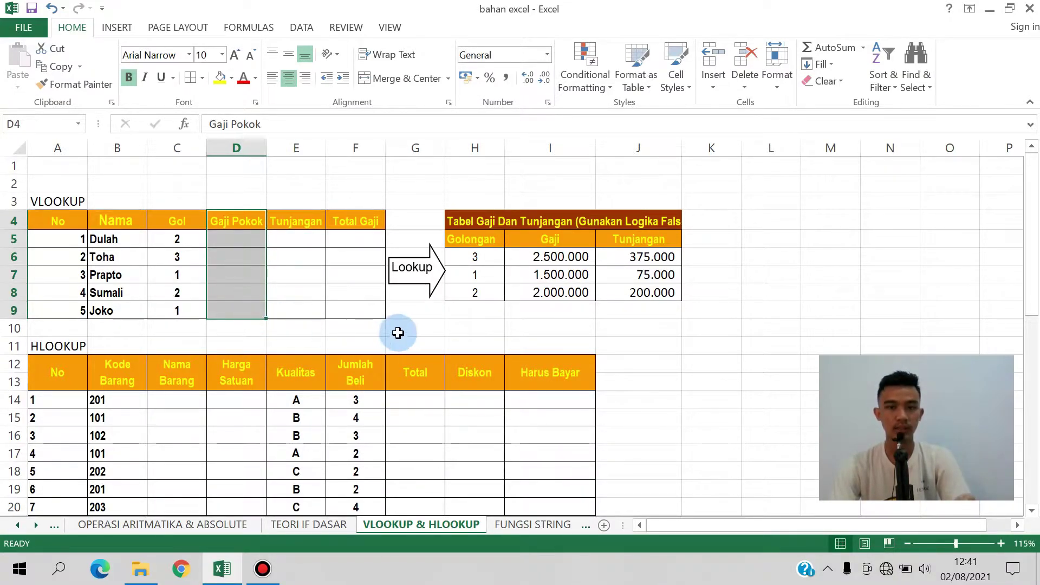
left_click_drag(477, 234, 678, 290)
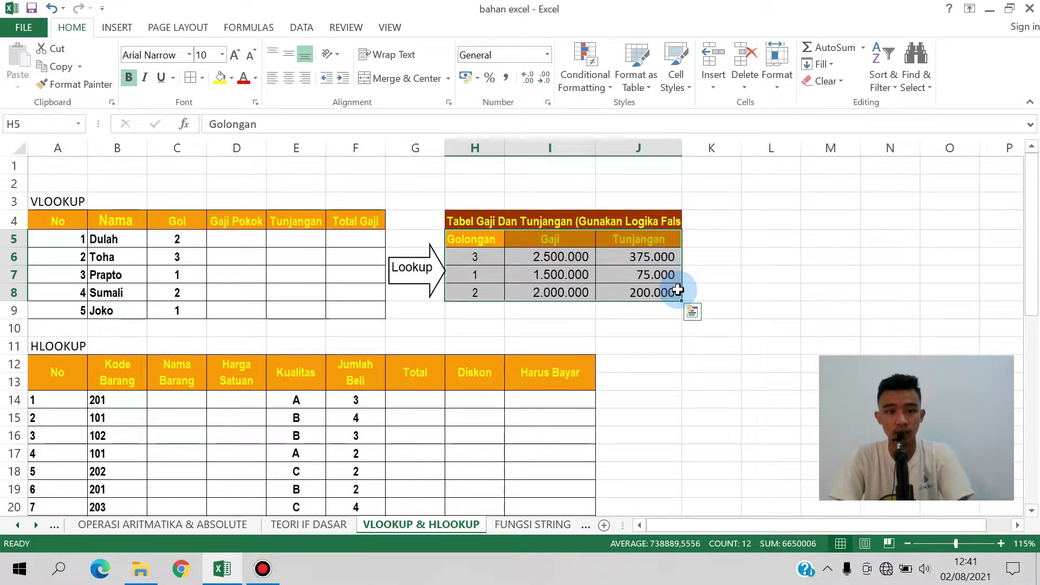
left_click(692, 365)
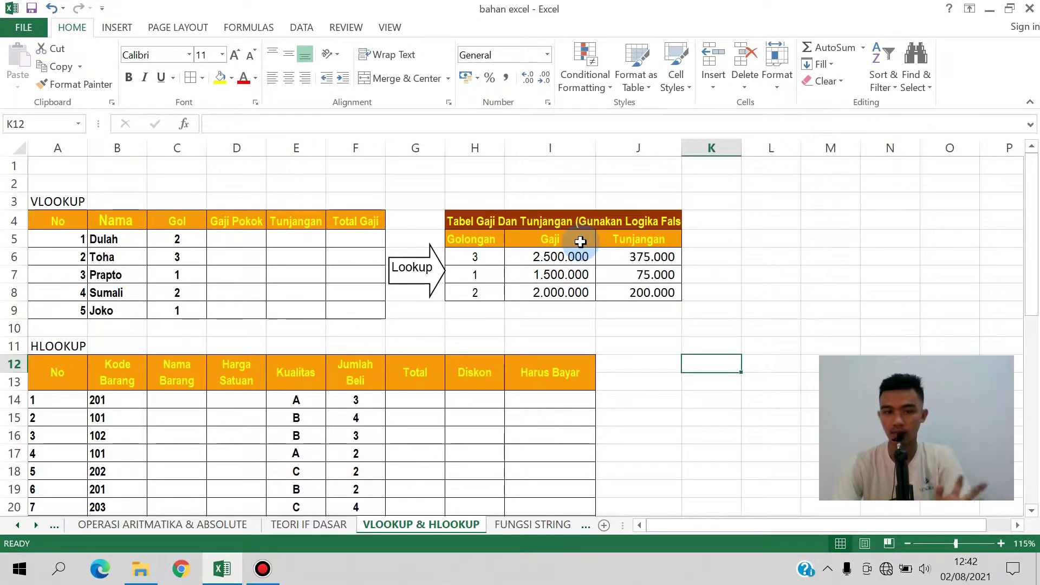
Start a VLOOKUP formula in D5 with C5 as the lookup value and absolute range $H$5:$J$8 as the table array.
left_click(238, 240)
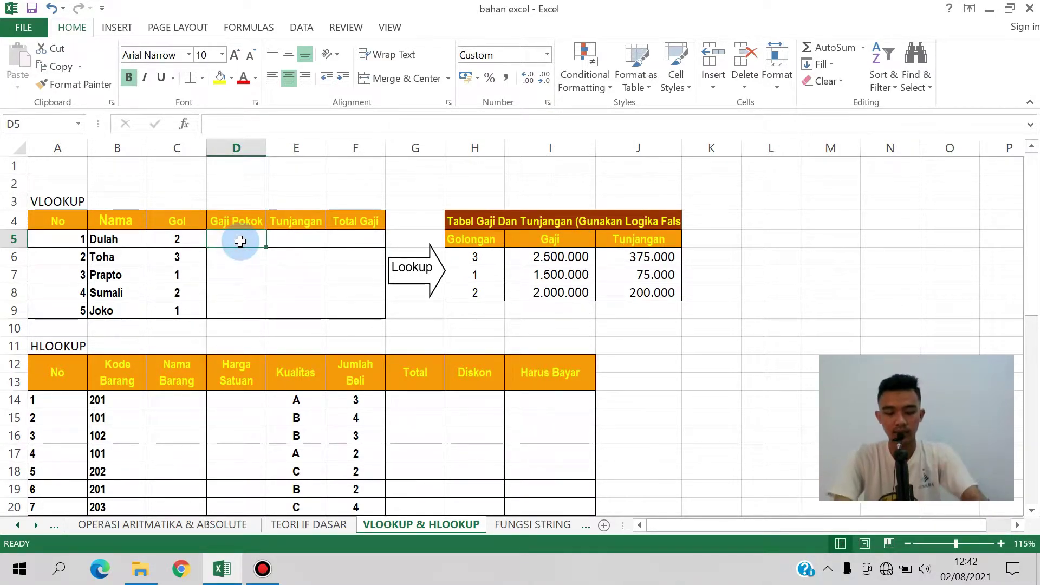
type("=VLOOKUP(")
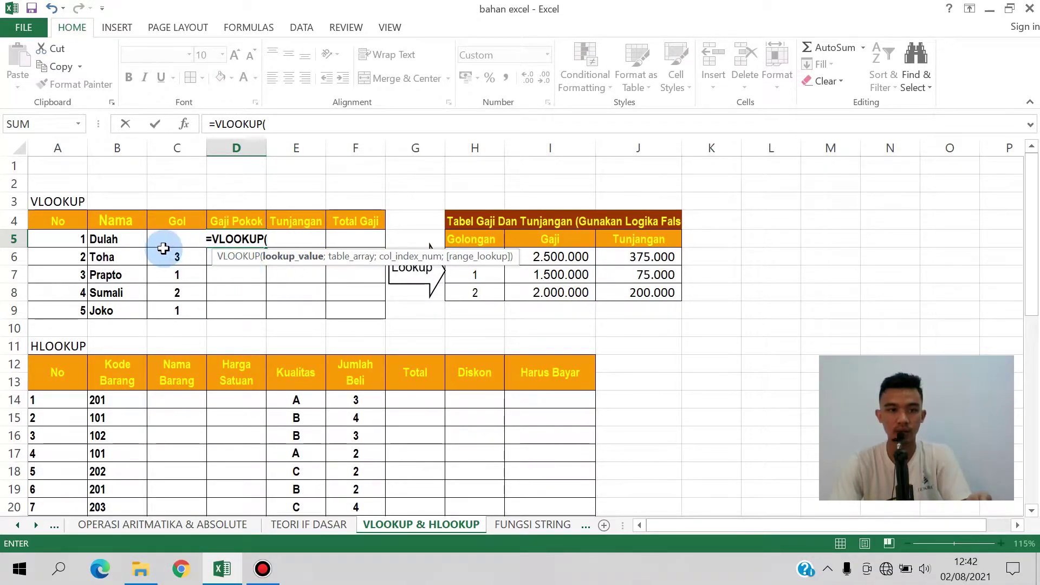
left_click(281, 125)
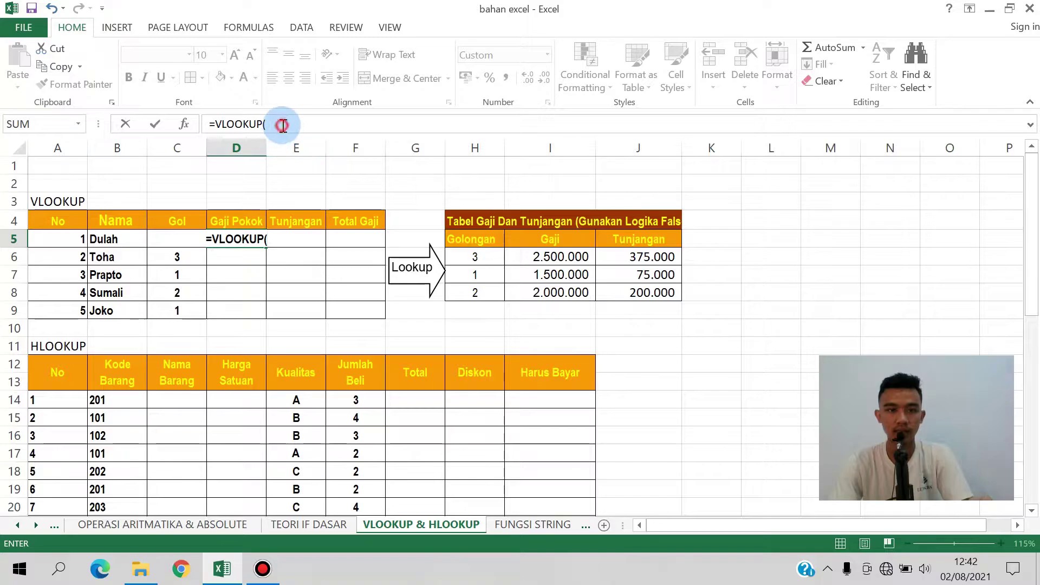
type("C5")
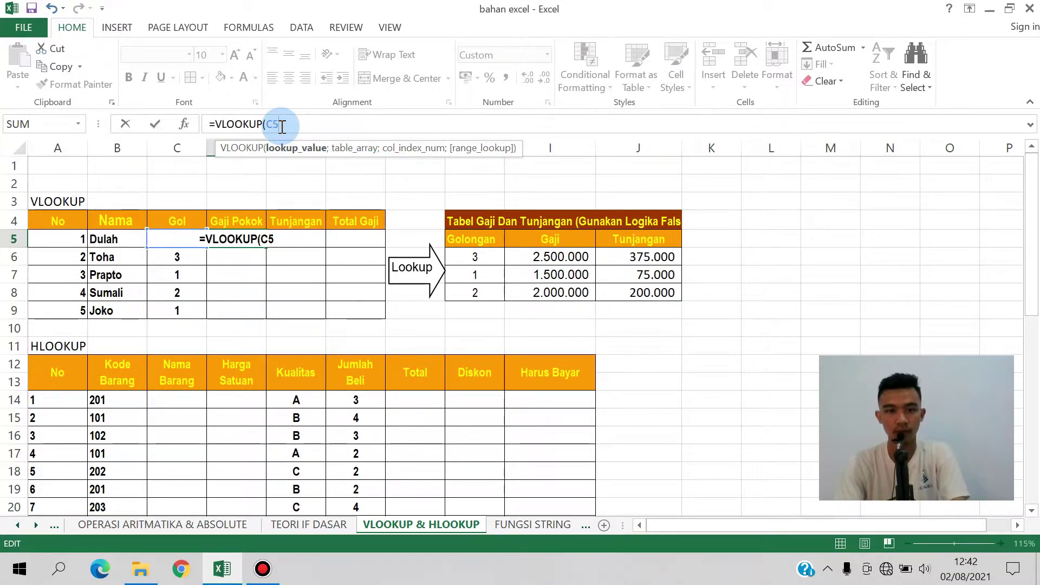
type(";")
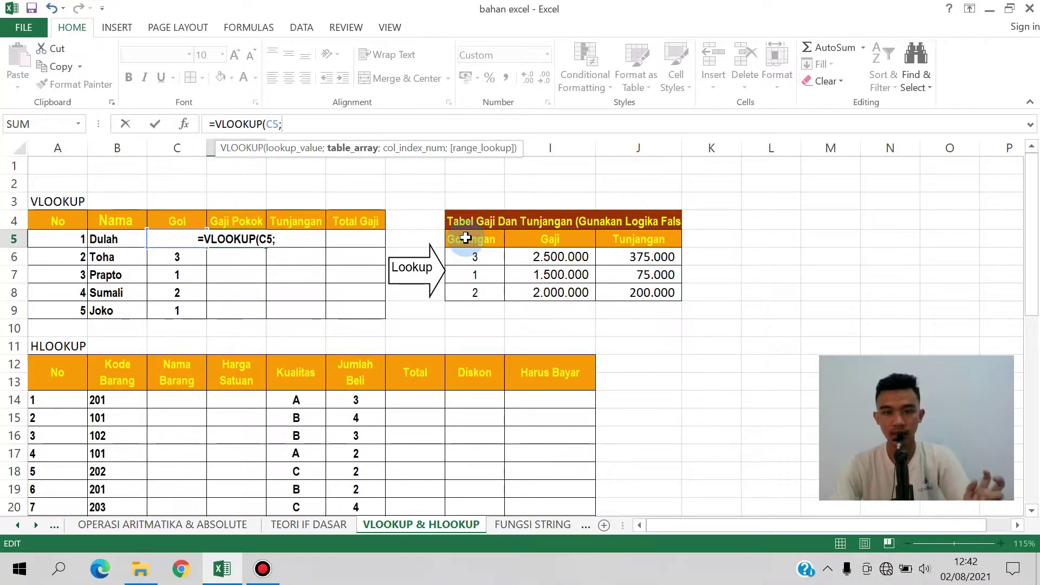
left_click_drag(466, 239, 639, 293)
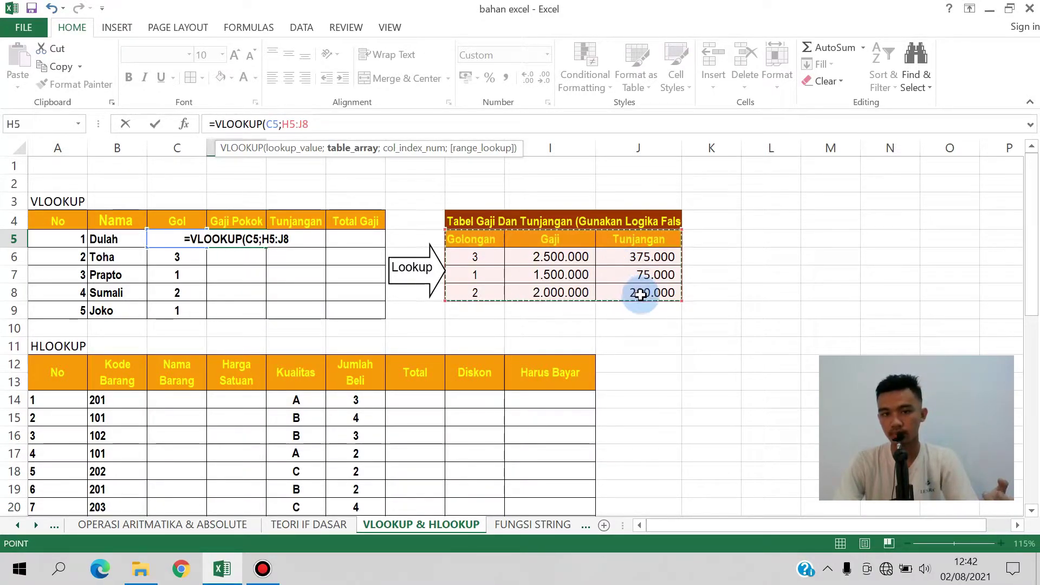
key("F4")
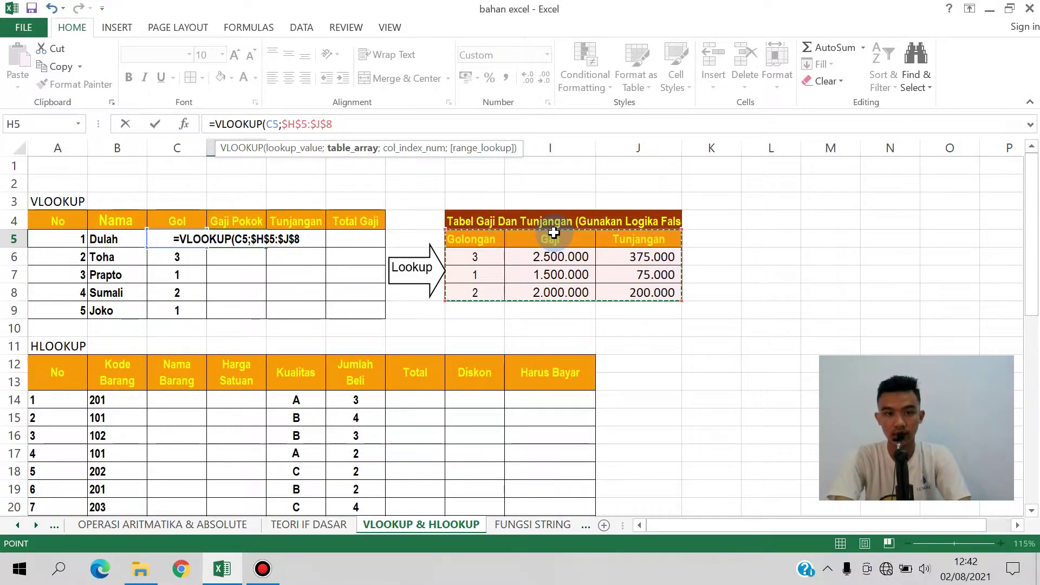
Complete the D5 VLOOKUP formula with column index 2 and FALSE for an exact match.
type(";")
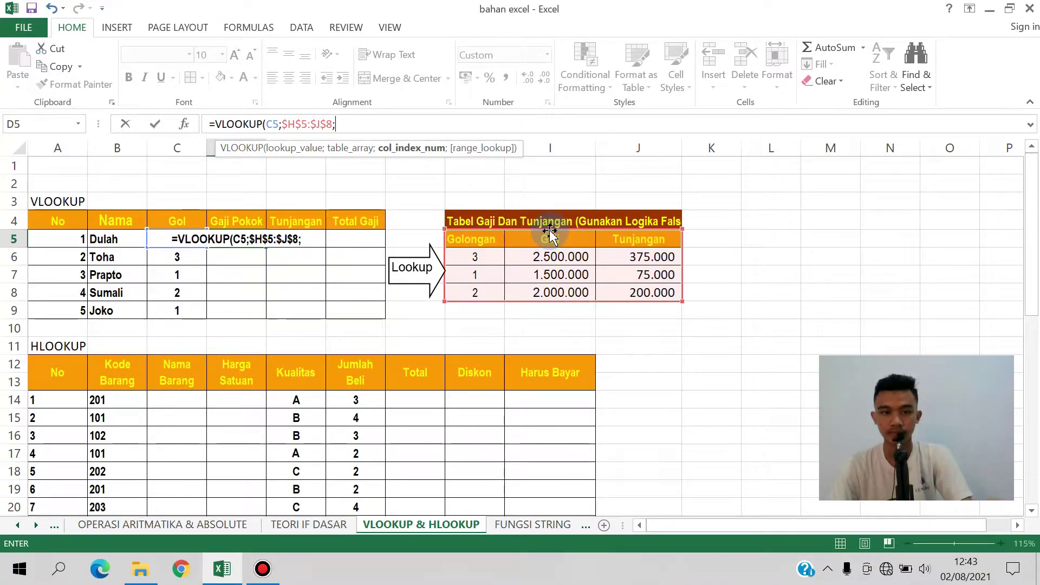
type("2")
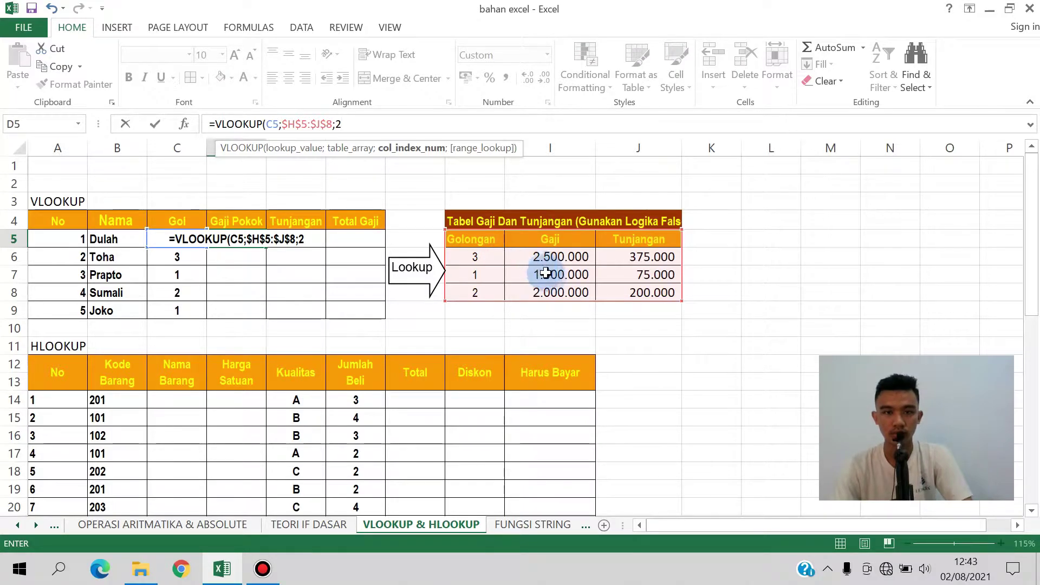
type(";")
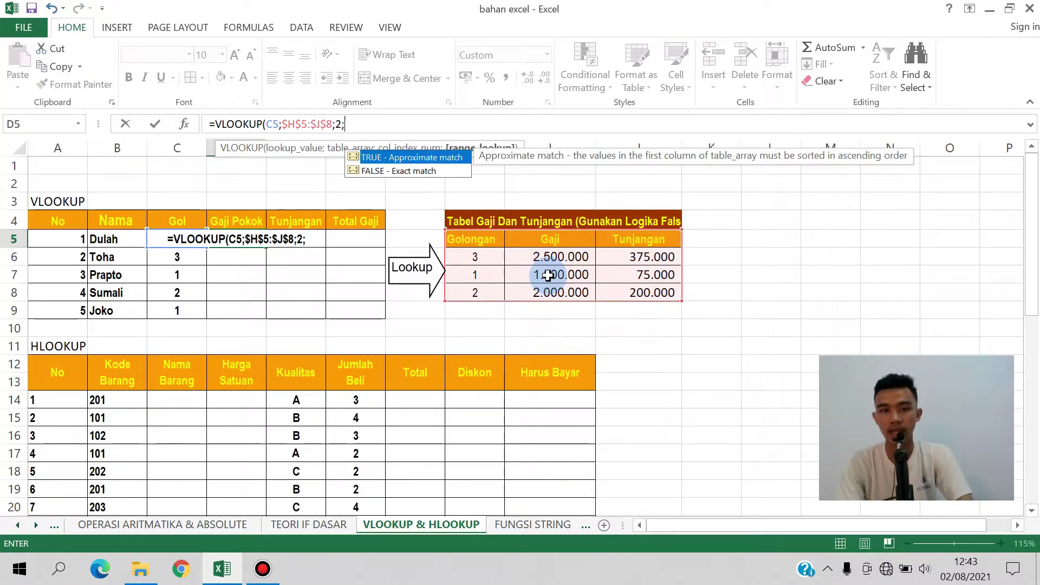
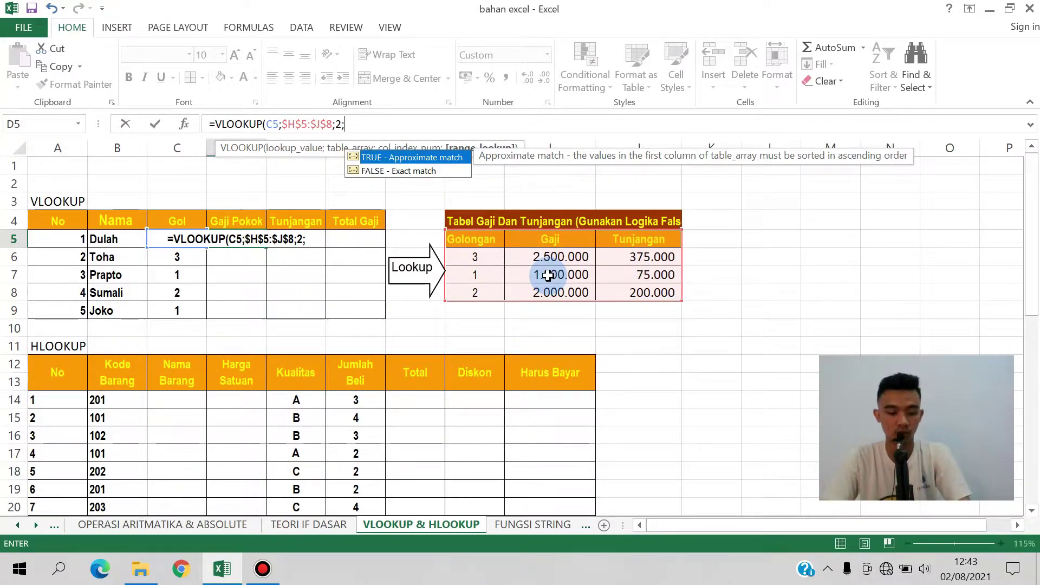
key("Down")
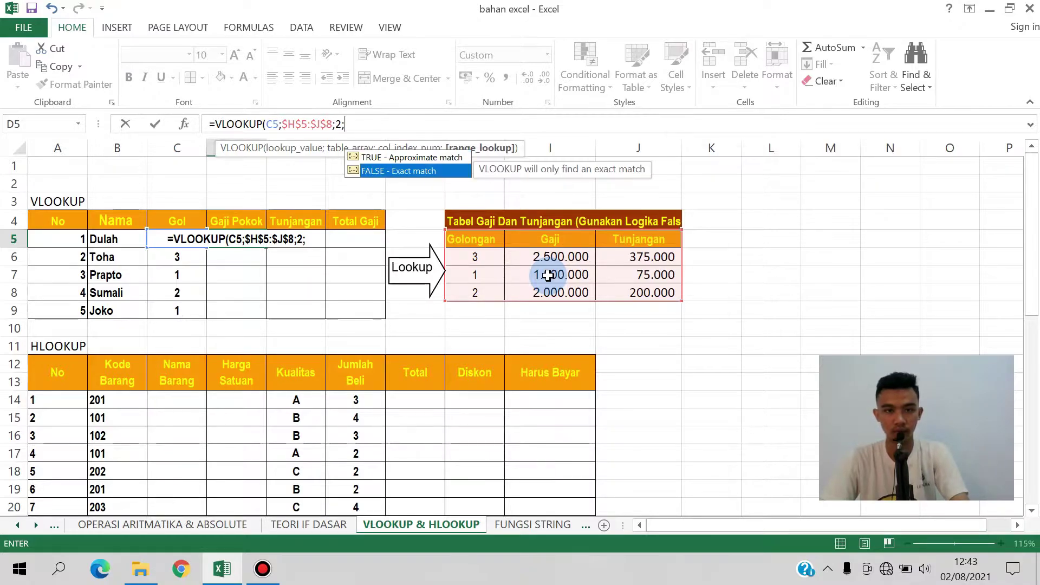
key("Tab")
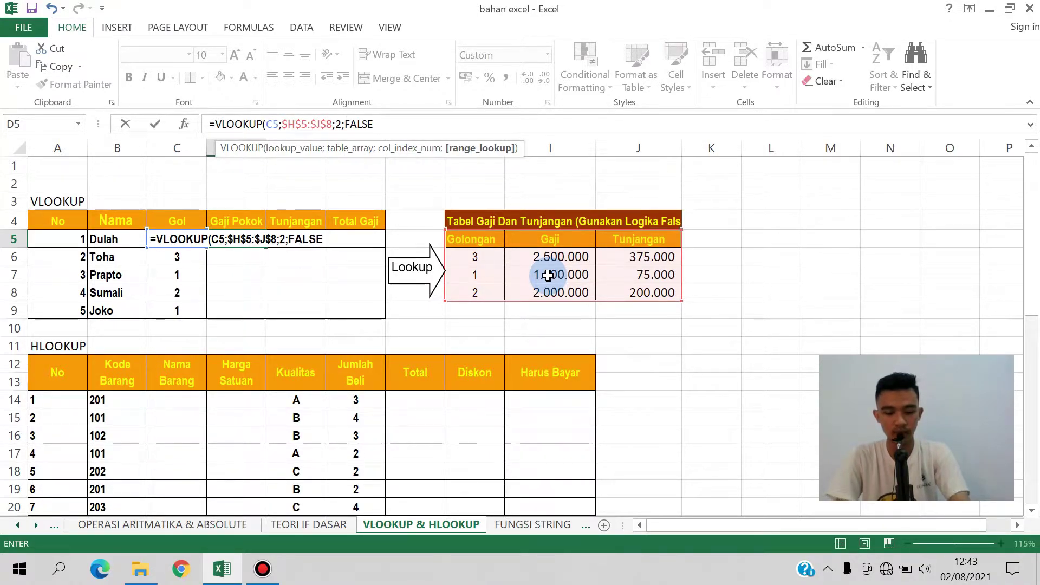
type(")")
key("Return")
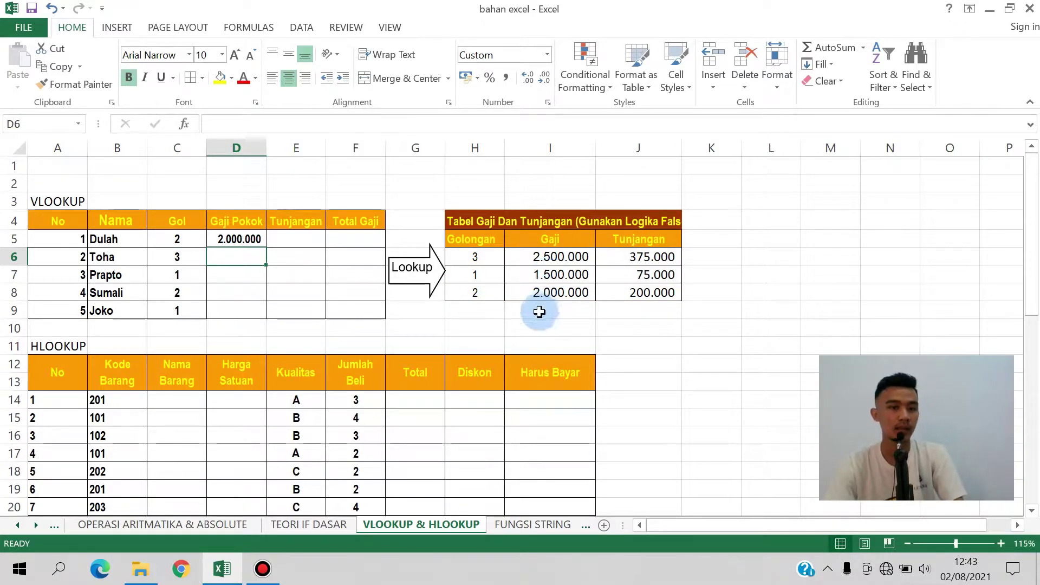
Check the Gaji Pokok result in D5 against the Gol value in C5 and the Gaji value in I8.
left_click(263, 223)
left_click(265, 238)
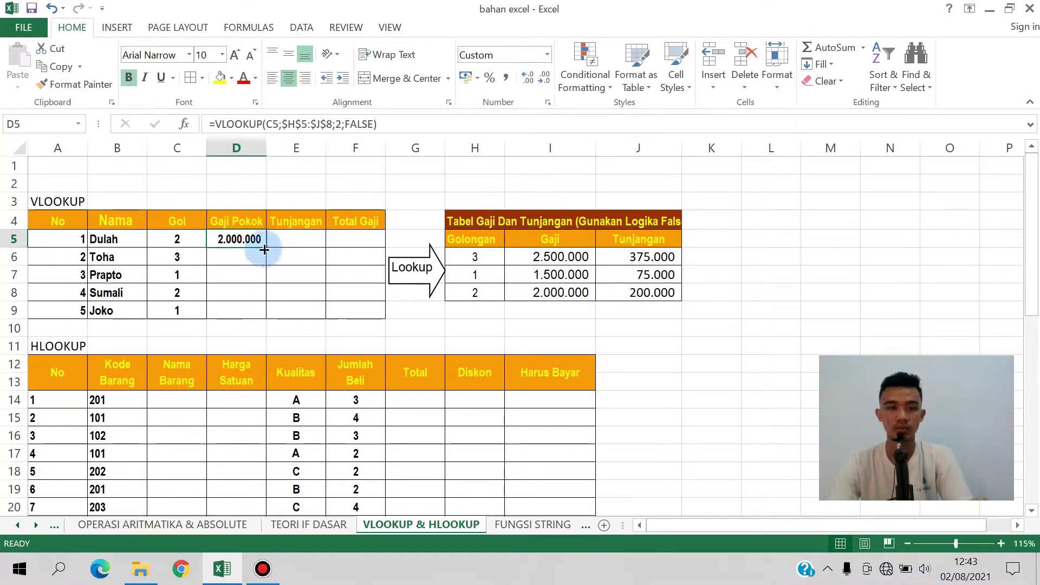
left_click(175, 239)
left_click(574, 292)
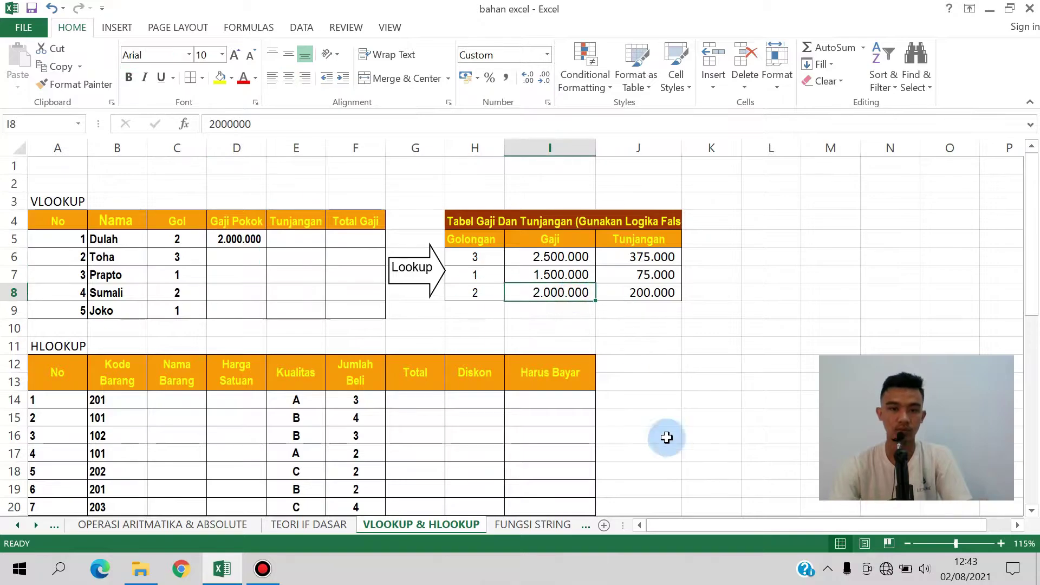
left_click(169, 272)
Fill the Gaji Pokok formula from D5 down through D9 and compare it with the Gaji value in I6.
left_click(259, 242)
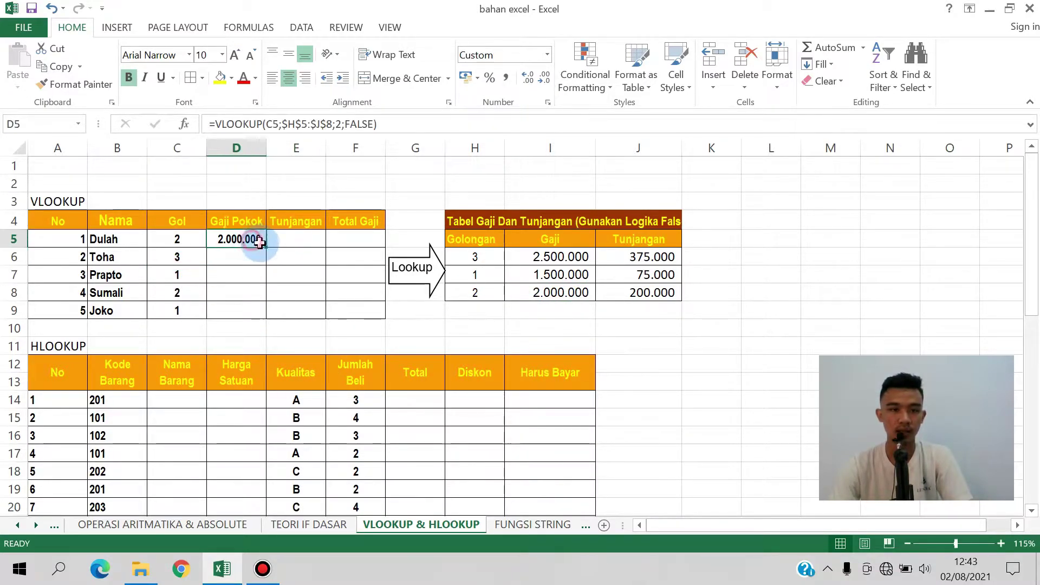
double_click(267, 246)
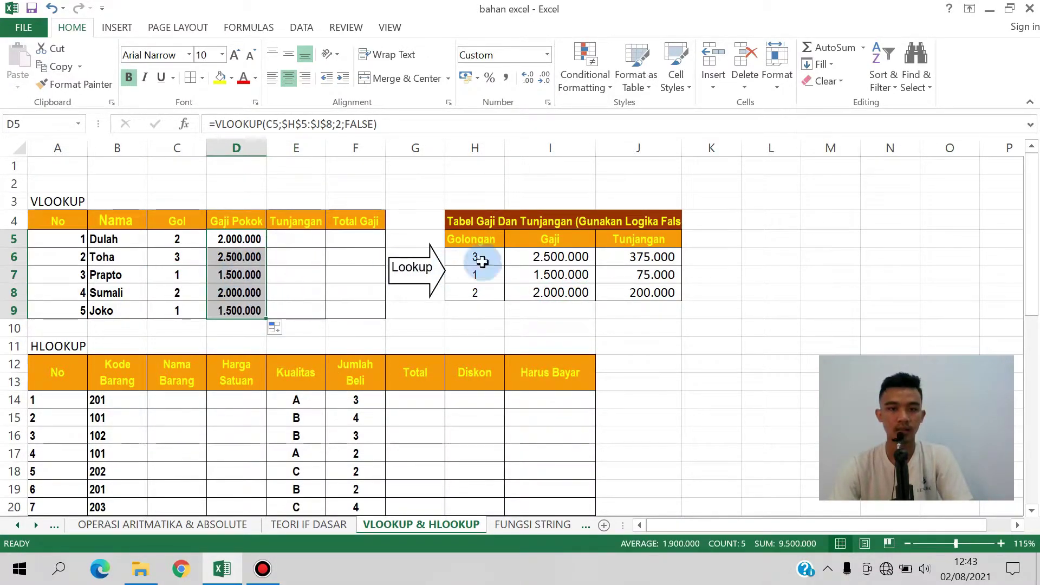
left_click(540, 259)
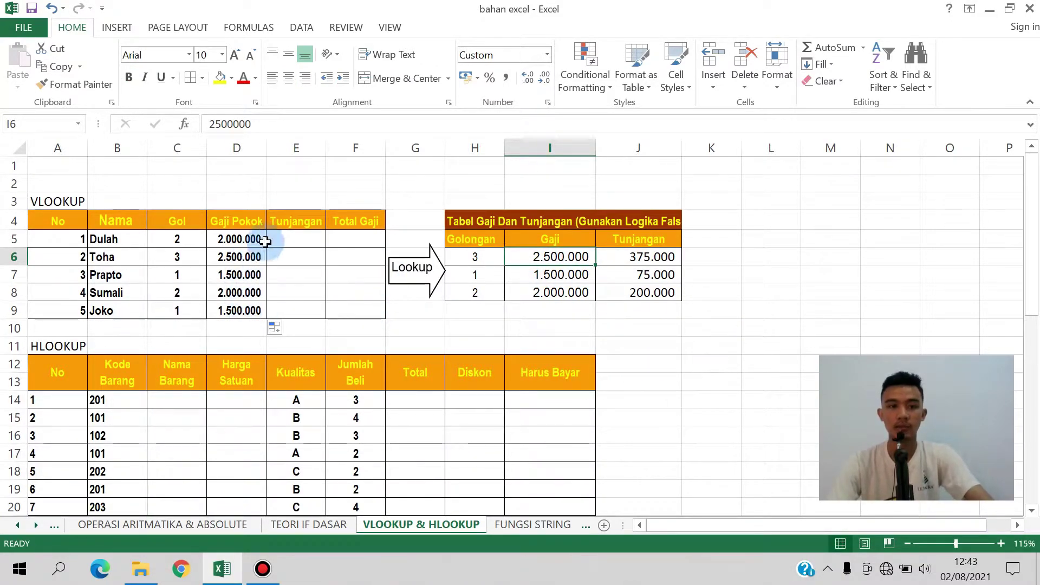
left_click(305, 239)
left_click(318, 274)
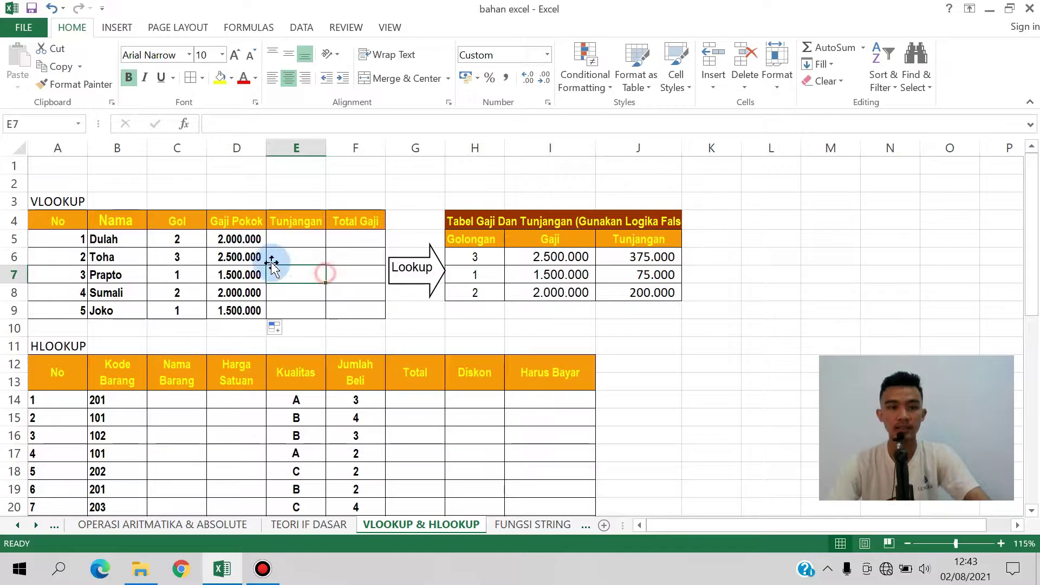
Copy the VLOOKUP formula text from D5 unchanged into the Tunjangan cell E5.
left_click(250, 238)
left_click_drag(410, 124, 181, 103)
key("ctrl+c")
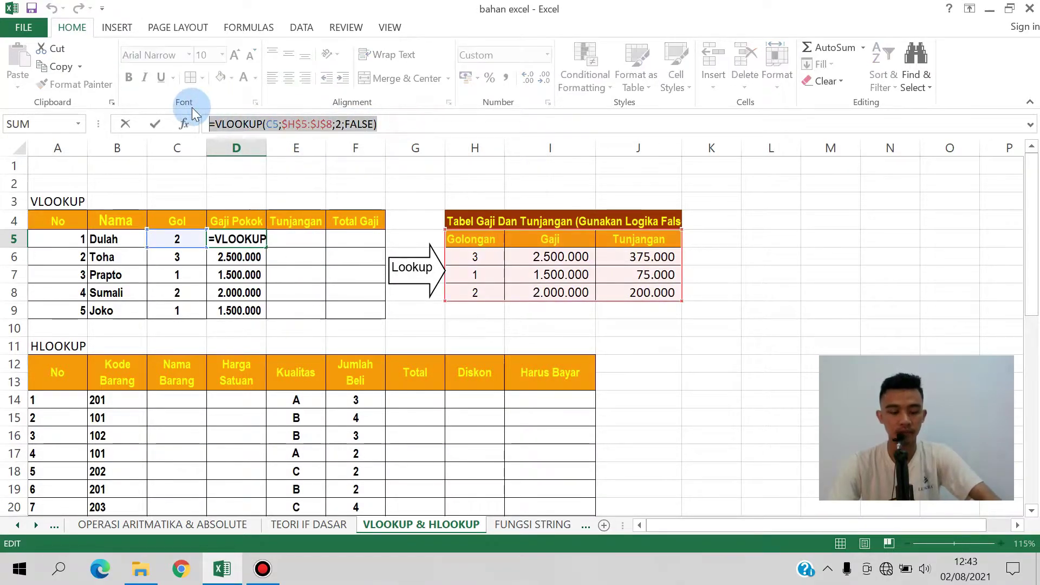
key("Escape")
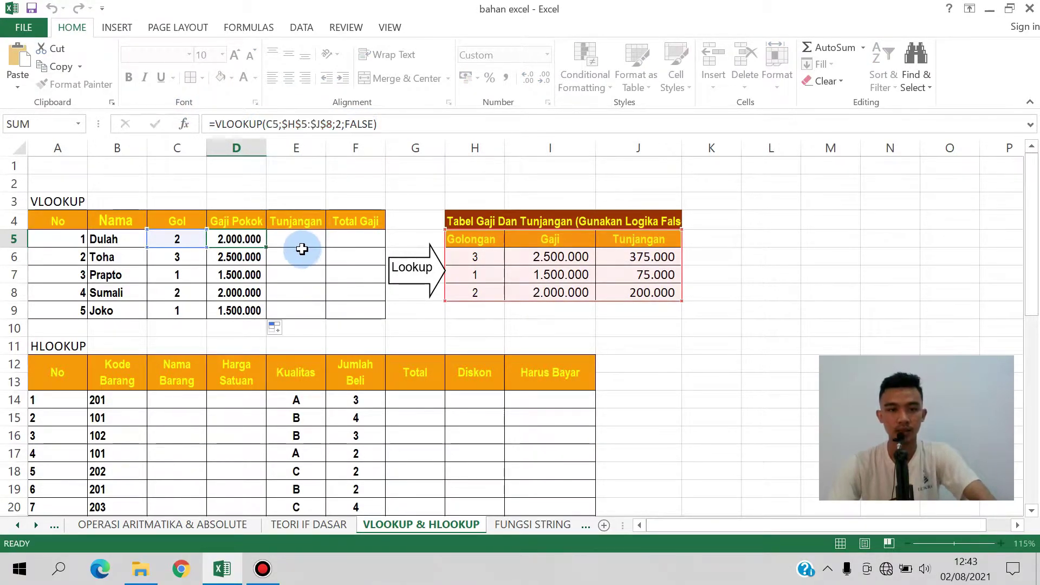
left_click(301, 241)
left_click(369, 125)
key("ctrl+v")
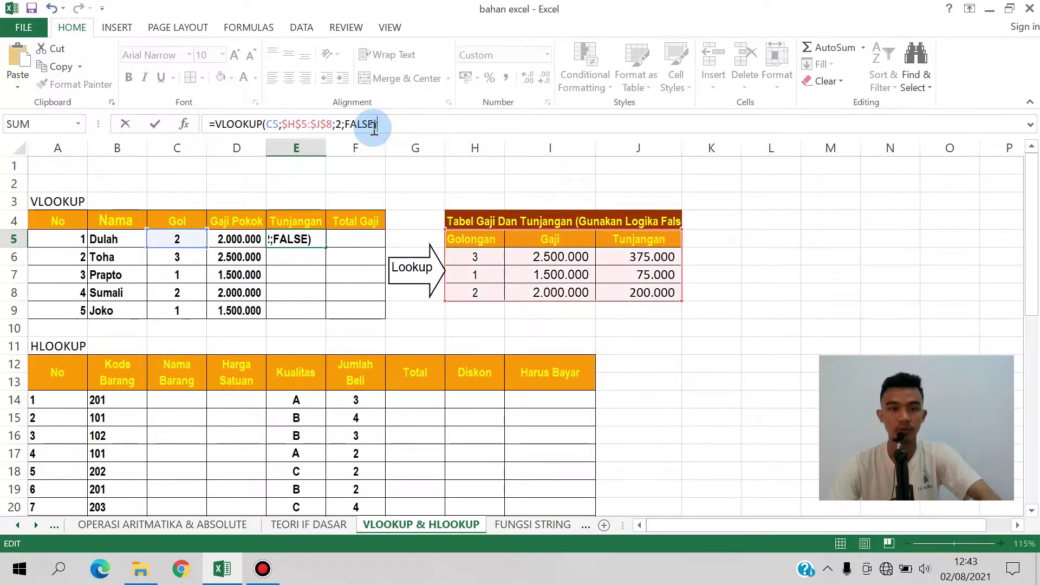
Set the column index in E5's VLOOKUP formula to 3 and fill the formula down through E9.
left_click(344, 124)
key("Left")
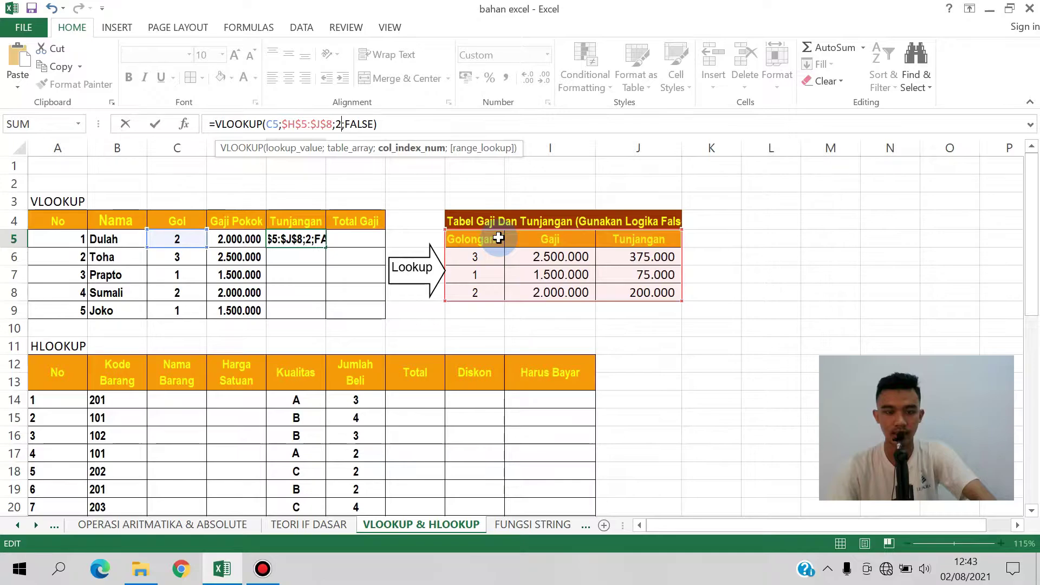
key("BackSpace")
type("4")
key("BackSpace")
type("3")
key("Return")
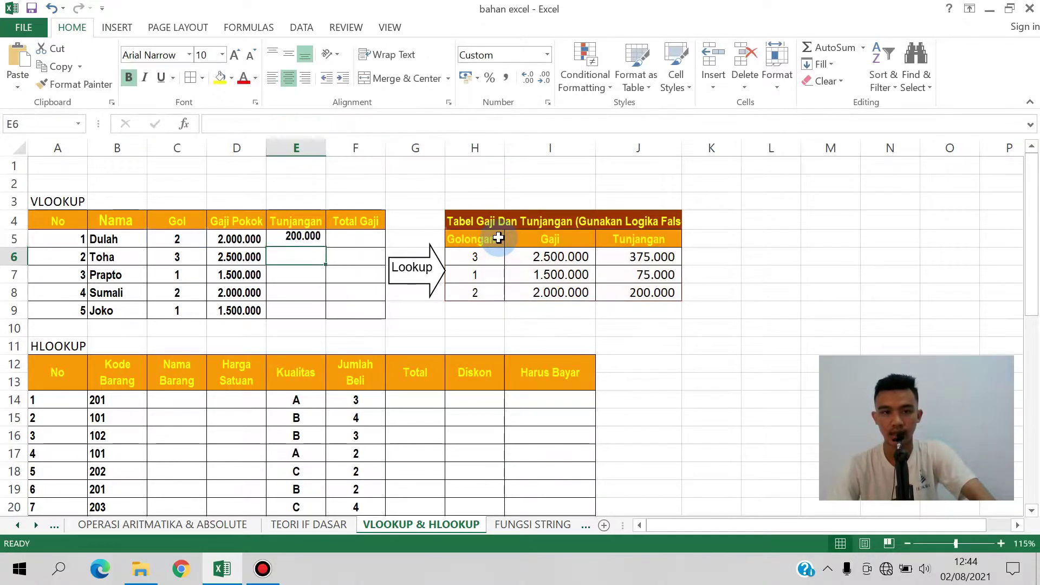
left_click(312, 233)
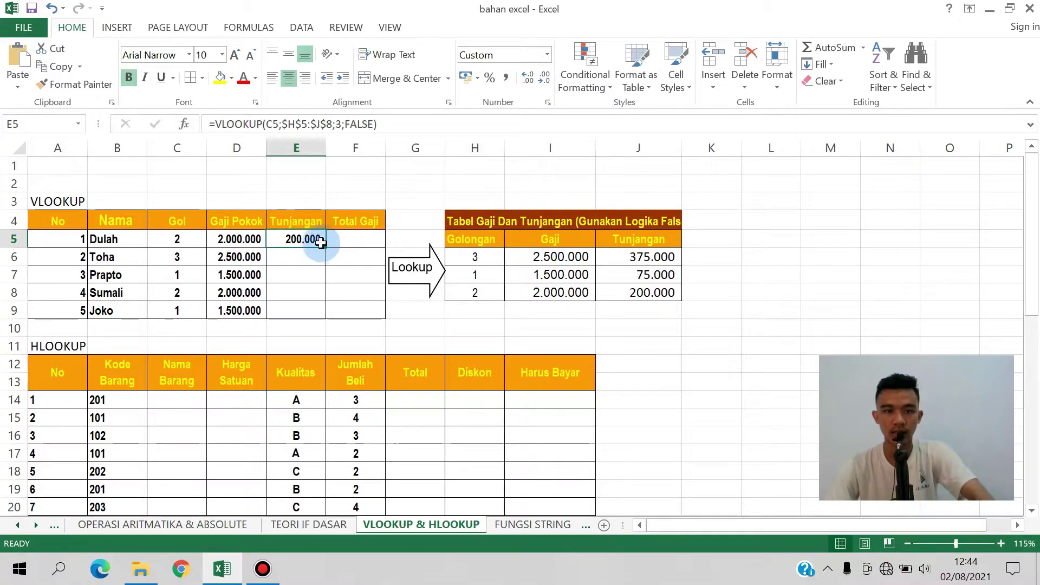
double_click(323, 245)
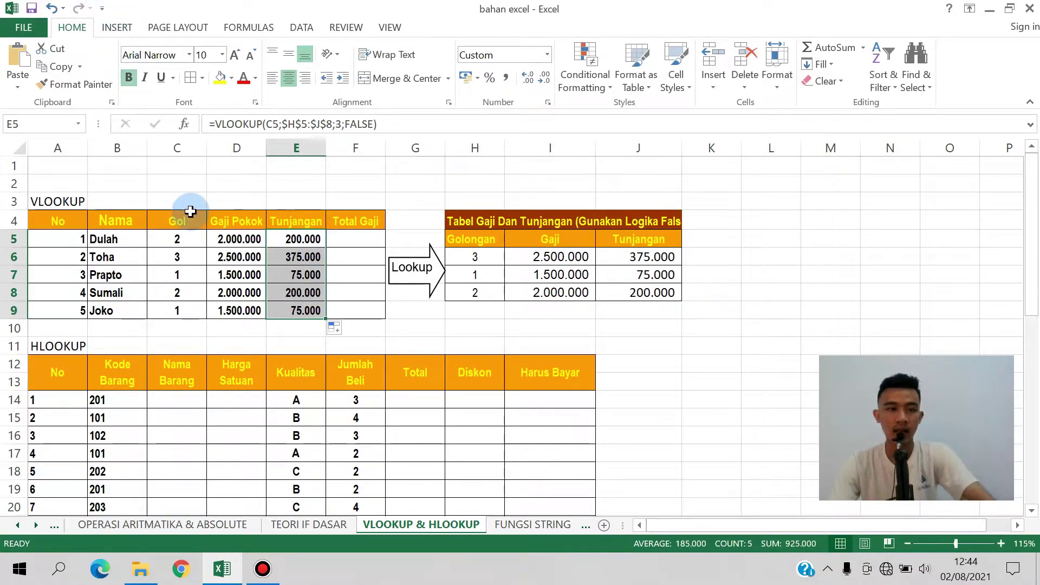
Clear the Gol values in C5:C9 to test how the lookup formulas depend on them.
left_click(182, 236)
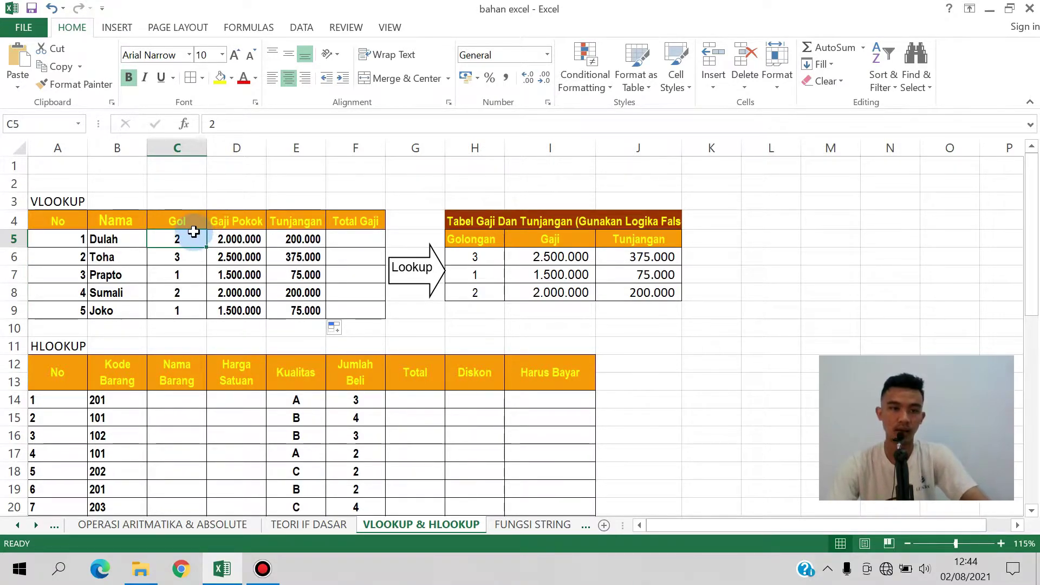
left_click_drag(194, 238, 198, 309)
key("ctrl+c")
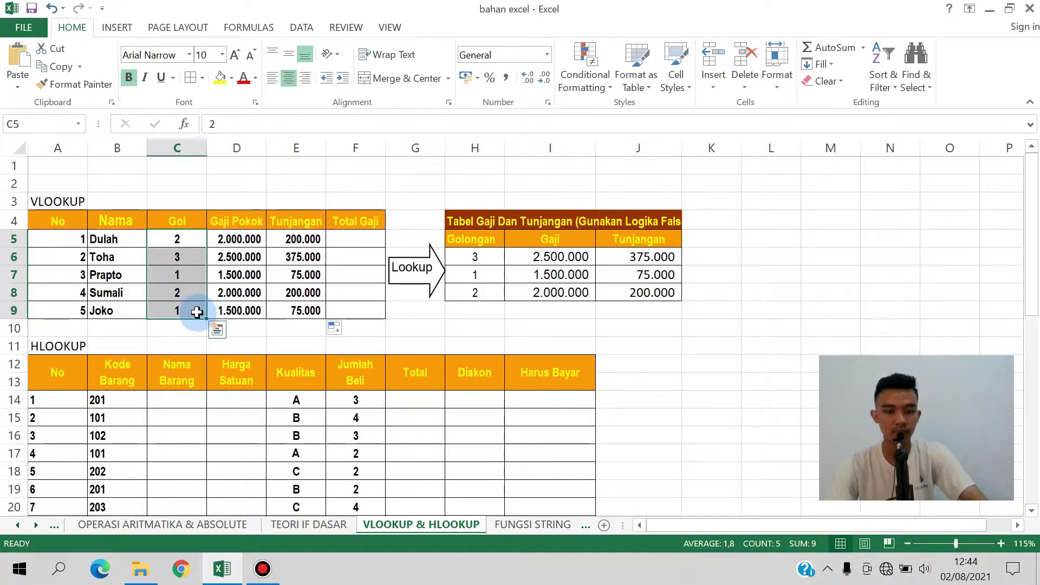
key("Delete")
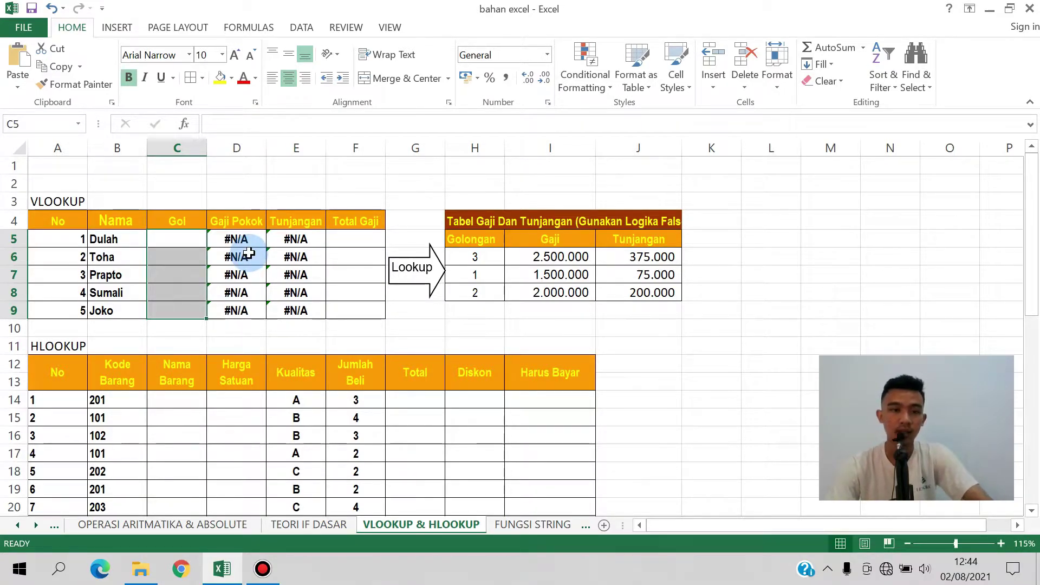
Examine the C5 lookup value reference in D5's VLOOKUP formula without changing the formula.
left_click(237, 274)
left_click(236, 237)
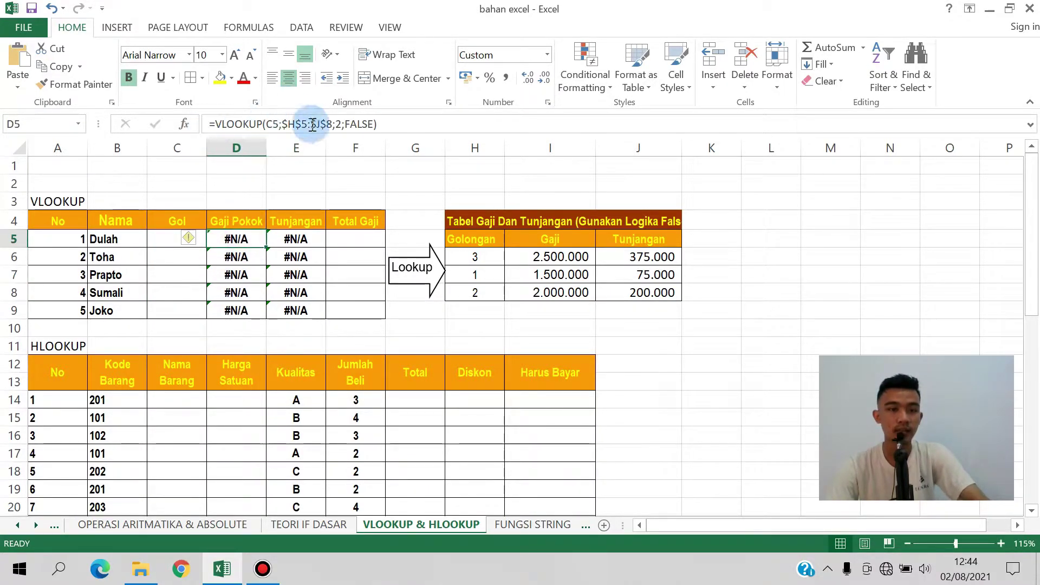
left_click(278, 124)
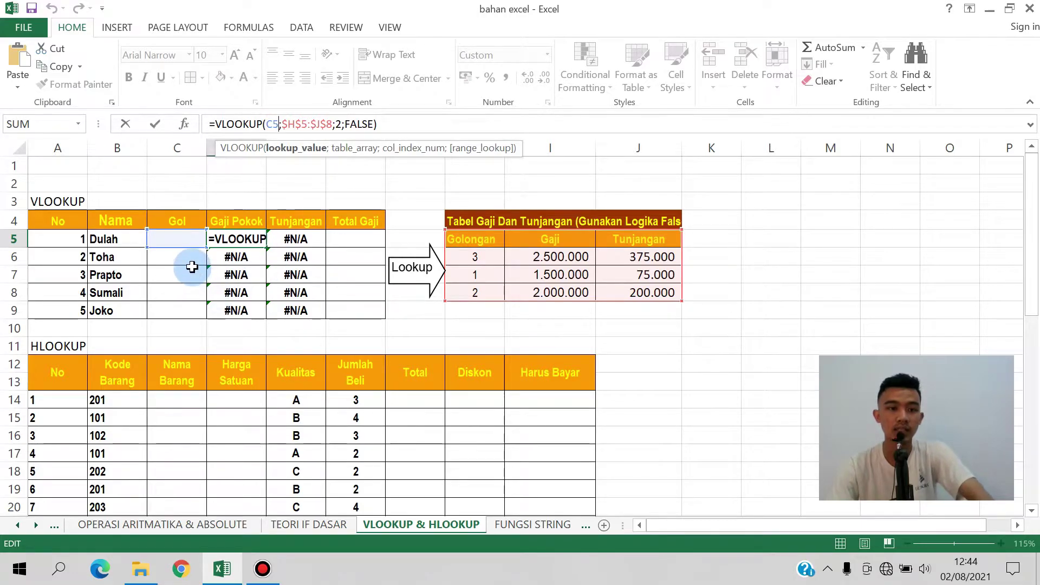
type("`")
key("Escape")
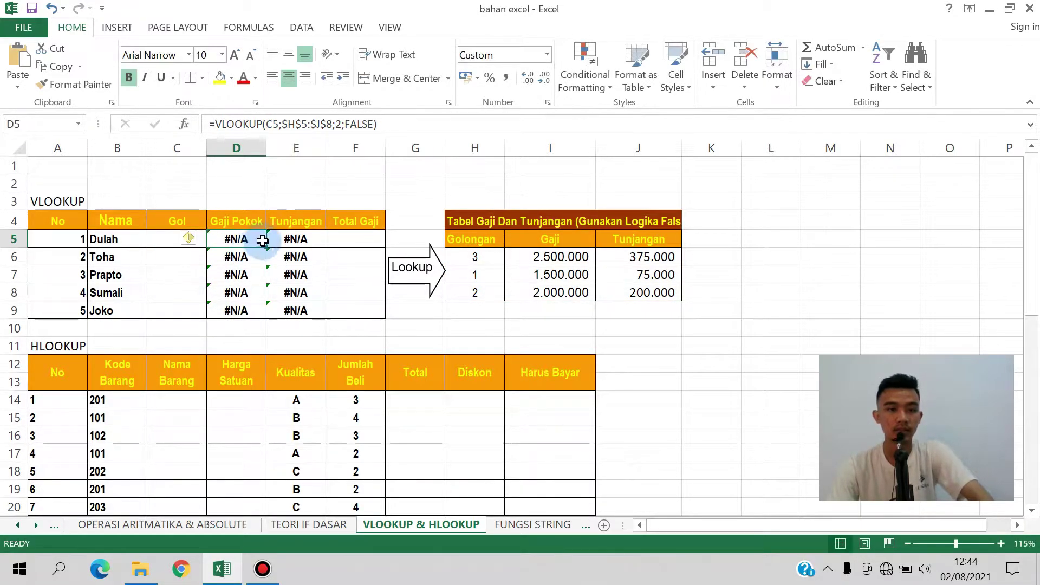
Restore the cleared Gol values in C5:C9 and select the Gaji Pokok cell D5.
left_click_drag(172, 224, 173, 237)
key("ctrl+v")
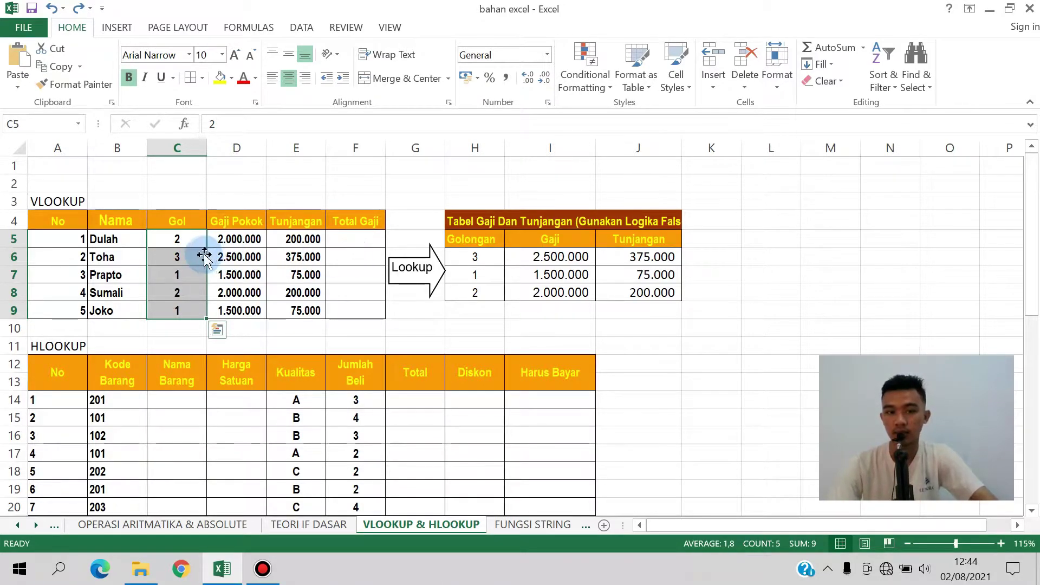
left_click(258, 243)
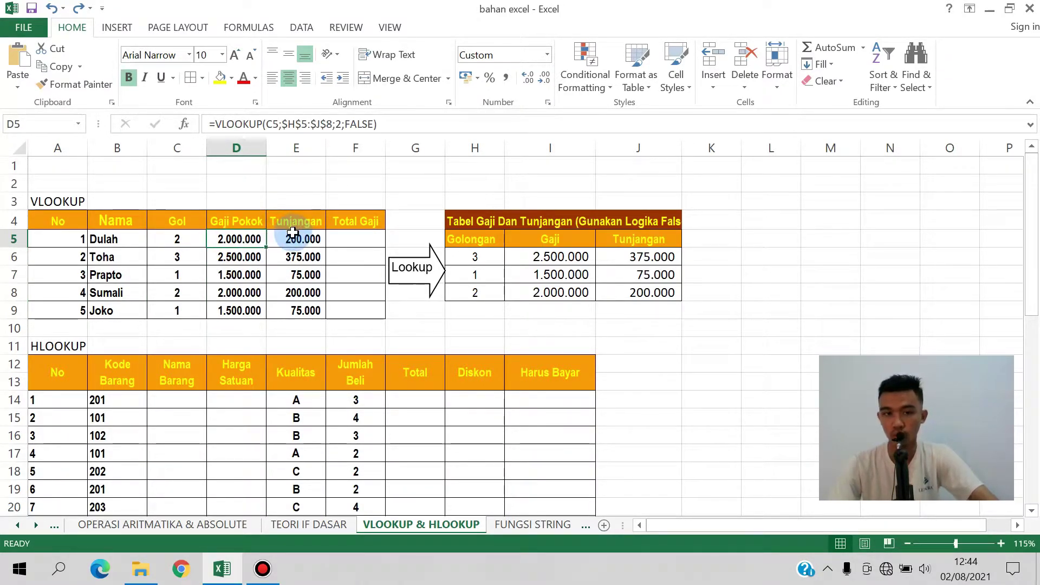
Calculate Total Gaji in F5 as =D5+E5 and fill the formula down through F9.
left_click(378, 239)
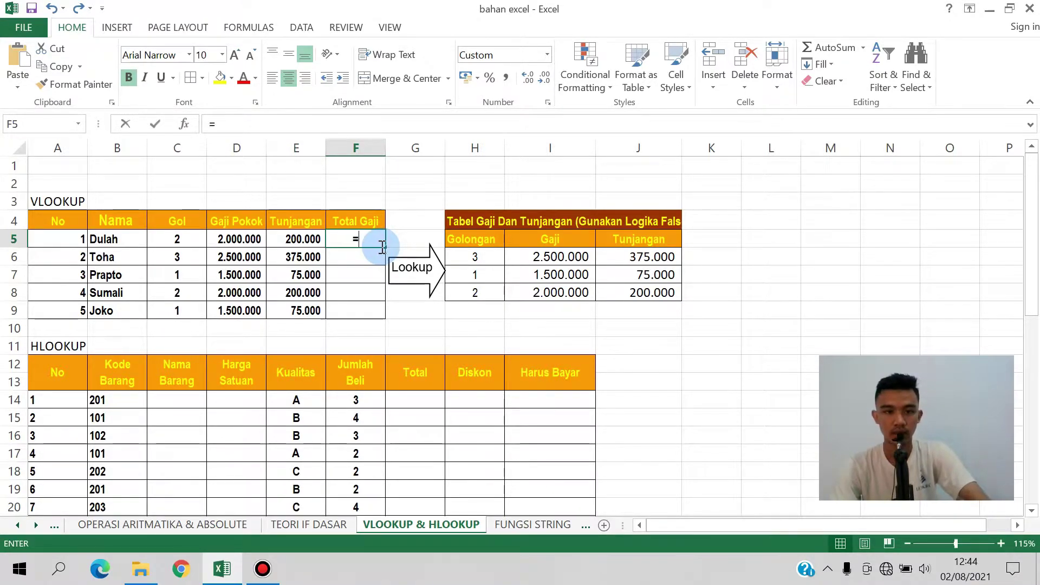
left_click(239, 241)
scroll(385, 320, "down", 1)
scroll(386, 320, "up", 1)
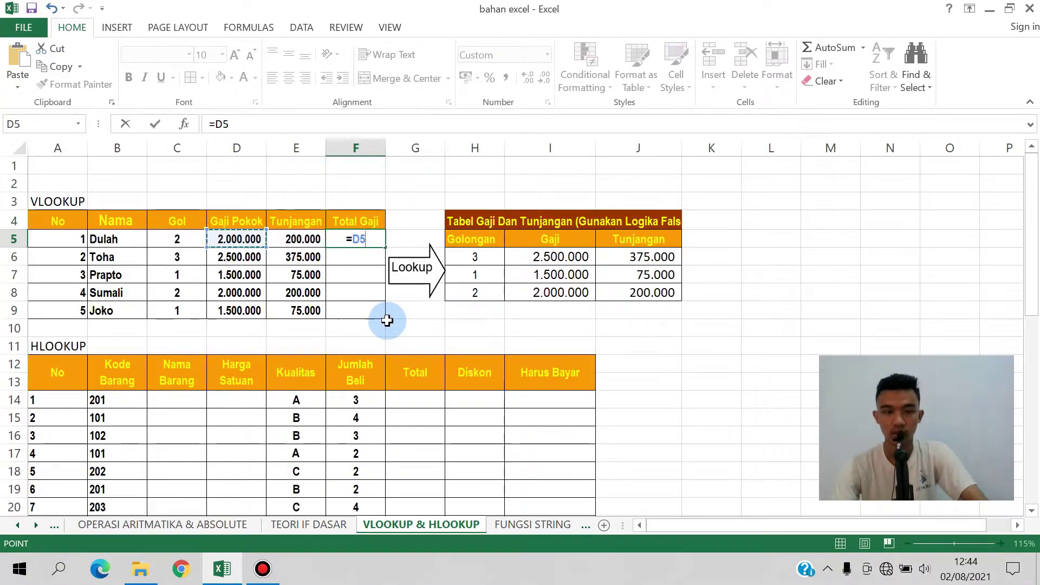
type("+")
left_click(287, 239)
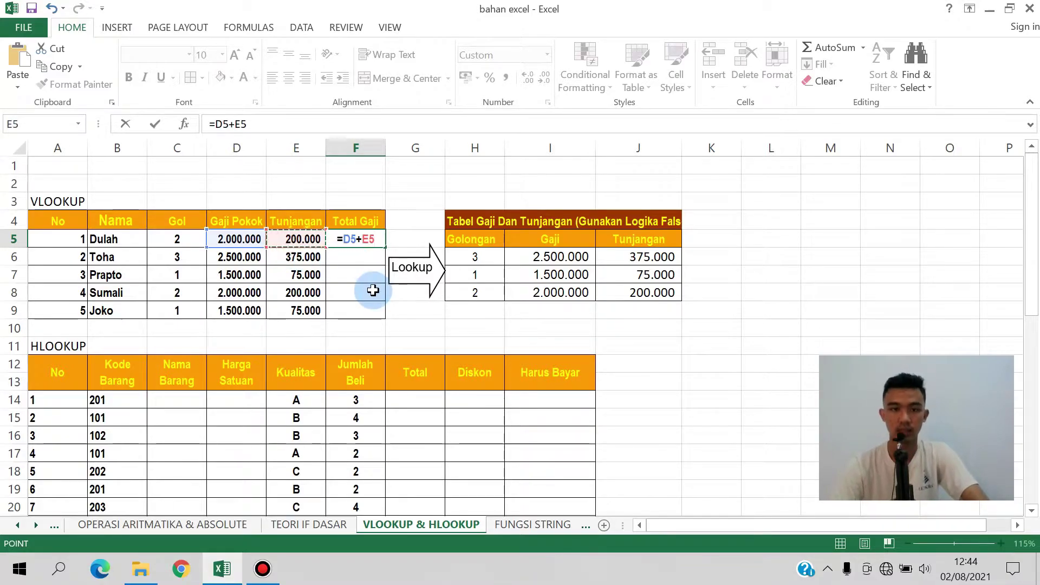
key("Return")
left_click(376, 238)
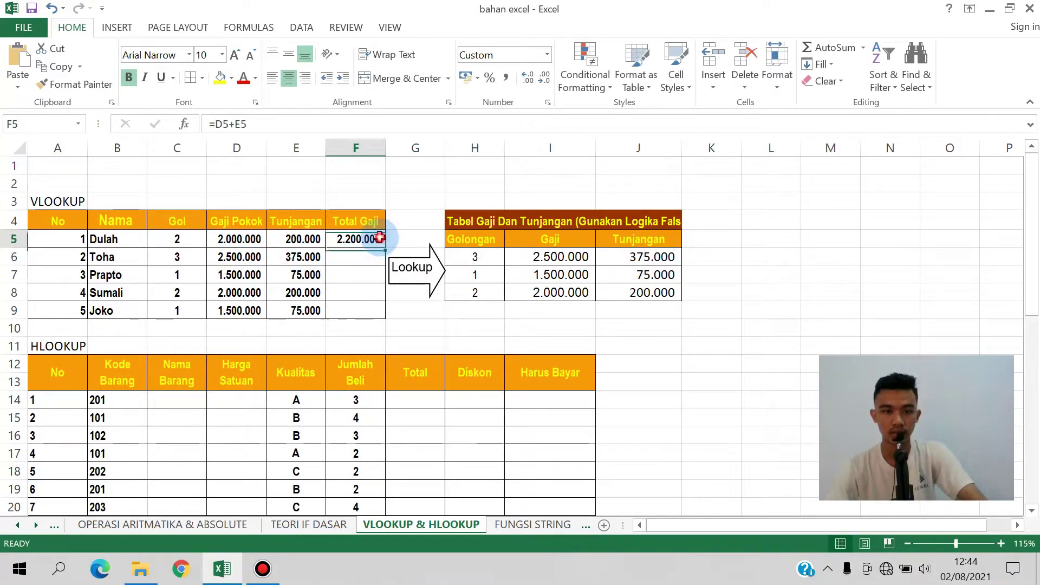
double_click(384, 246)
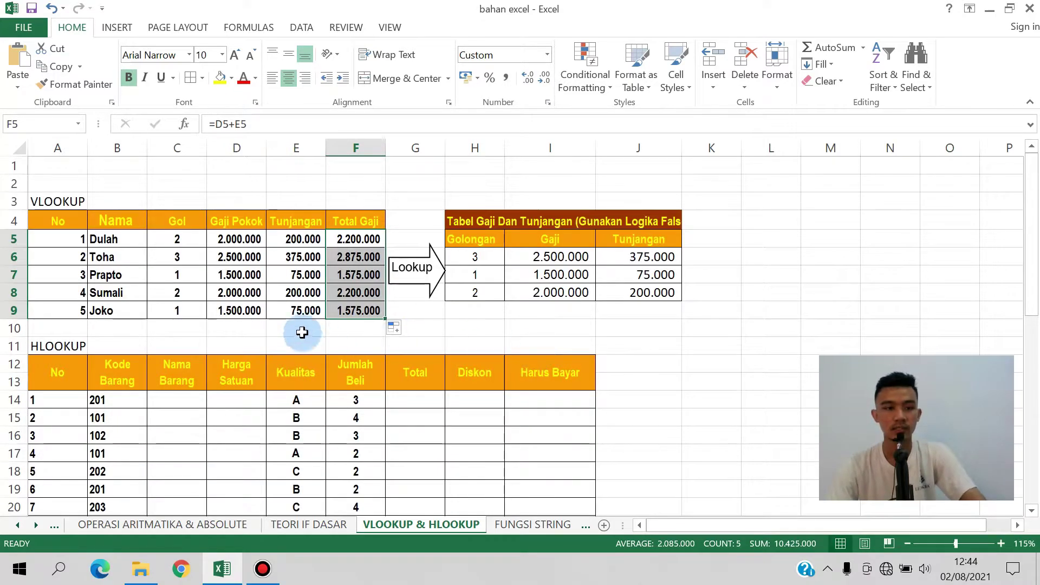
Examine the HLOOKUP exercise table, its question notes and the item list below it.
left_click_drag(85, 225, 692, 285)
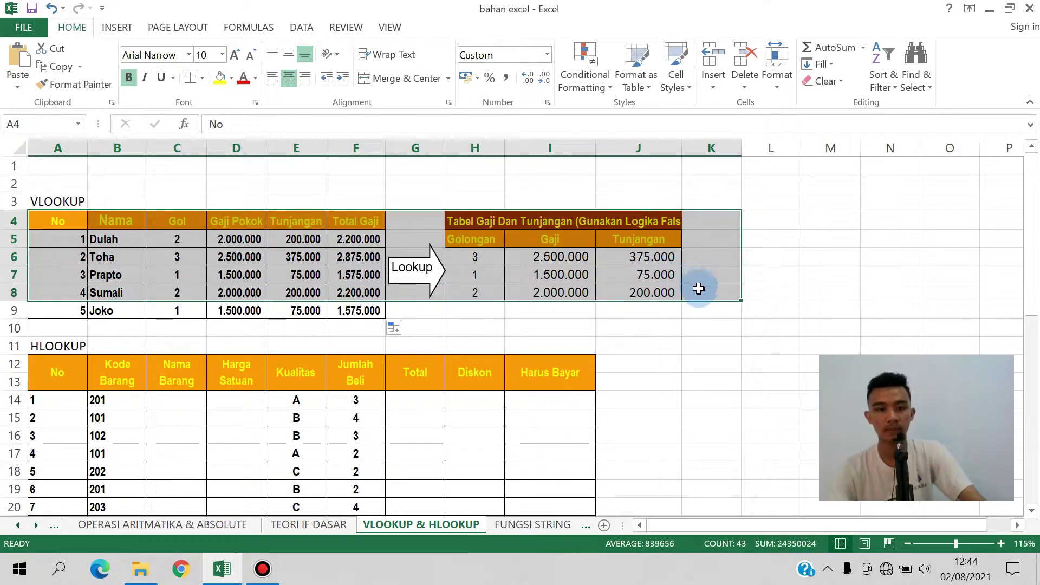
scroll(682, 334, "down", 2)
left_click(683, 338)
left_click(174, 289)
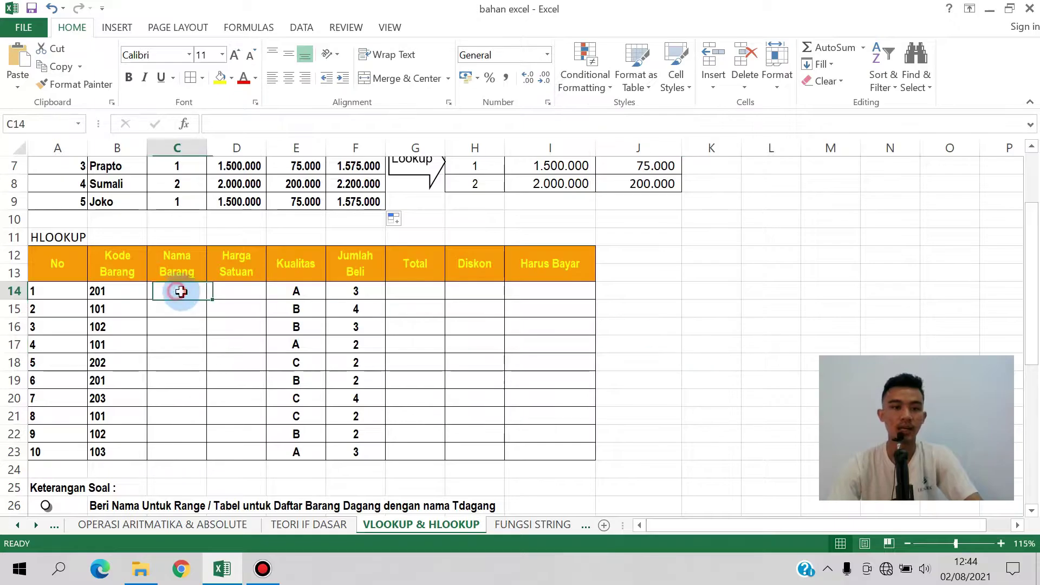
scroll(780, 400, "down", 1)
scroll(780, 399, "down", 3)
scroll(775, 399, "up", 3)
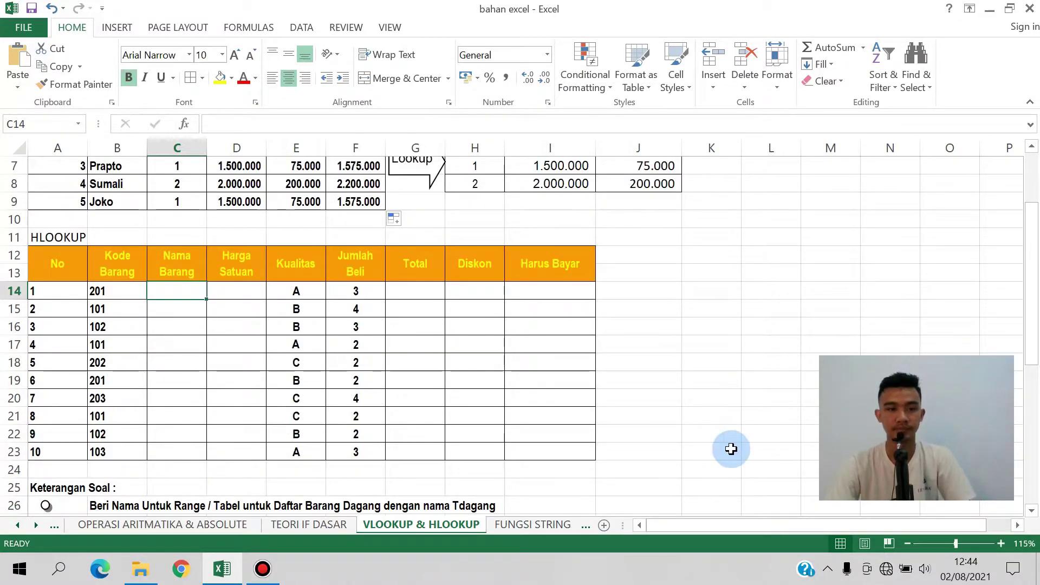
scroll(399, 368, "down", 3)
scroll(417, 359, "up", 1)
scroll(408, 365, "up", 1)
scroll(290, 336, "down", 3)
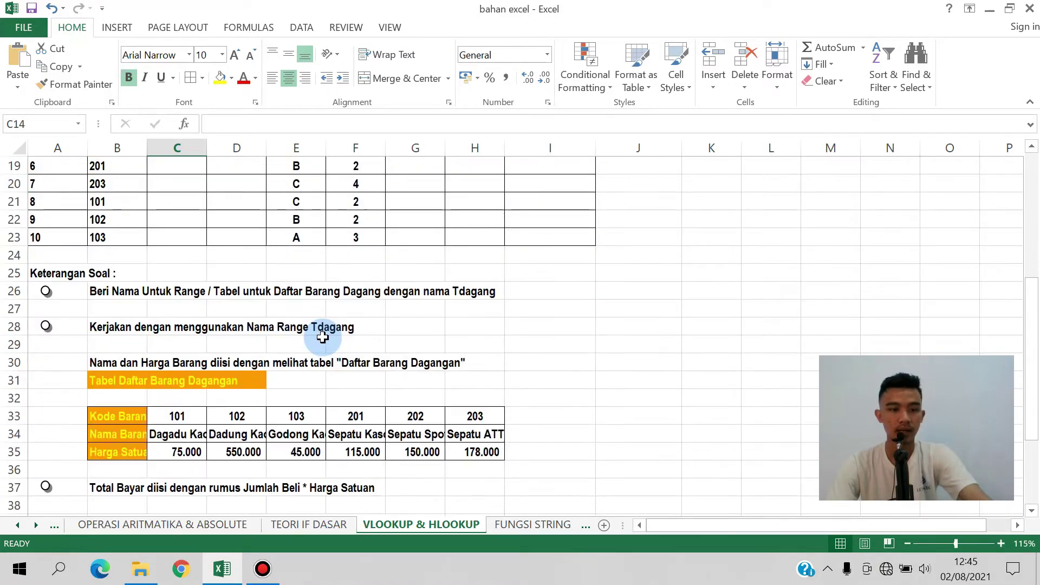
Compare the layout of the item list in B33:H35 with the salary table in H5:J8 and the HLOOKUP exercise table.
left_click_drag(122, 420, 238, 433)
scroll(567, 437, "up", 6)
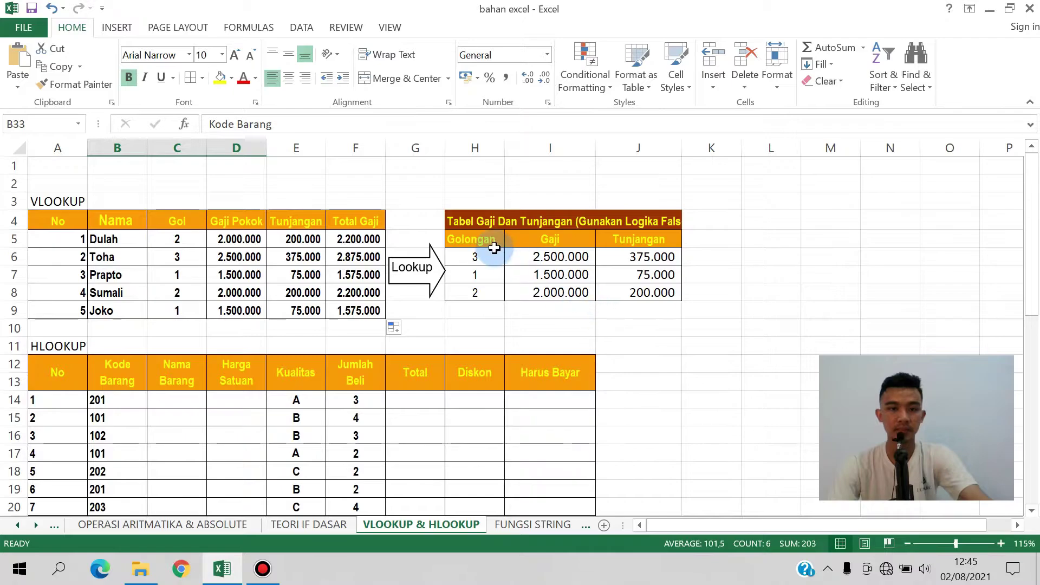
left_click(473, 232)
left_click_drag(473, 232, 676, 302)
scroll(556, 325, "down", 8)
left_click_drag(105, 309, 485, 349)
scroll(623, 374, "up", 8)
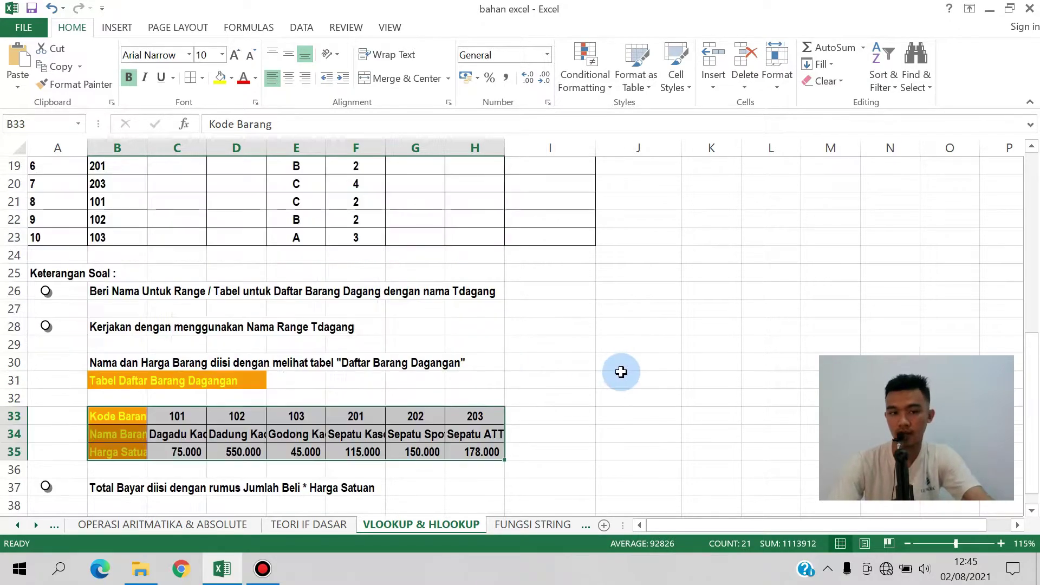
scroll(286, 388, "down", 1)
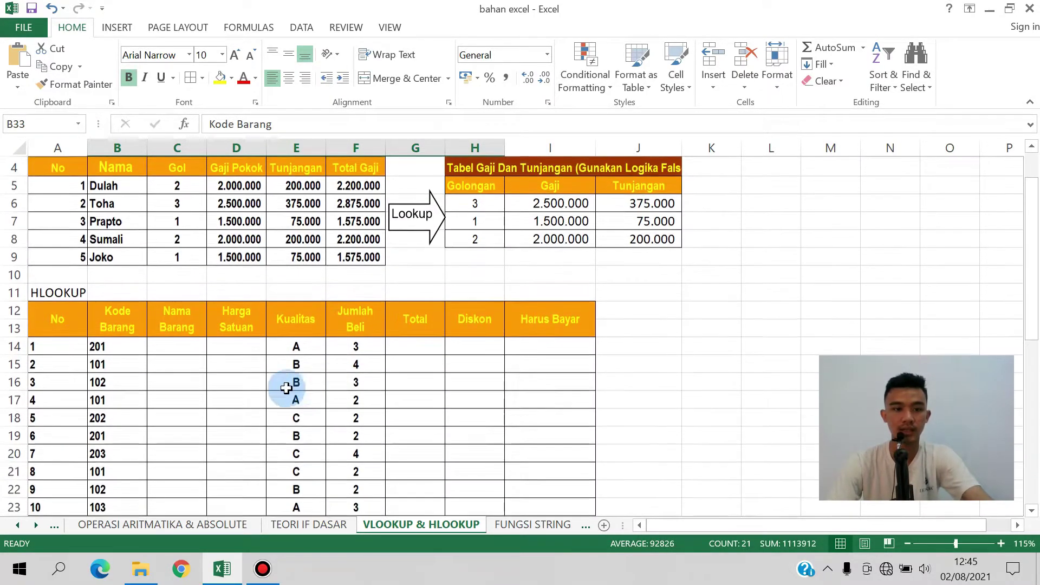
left_click(190, 345)
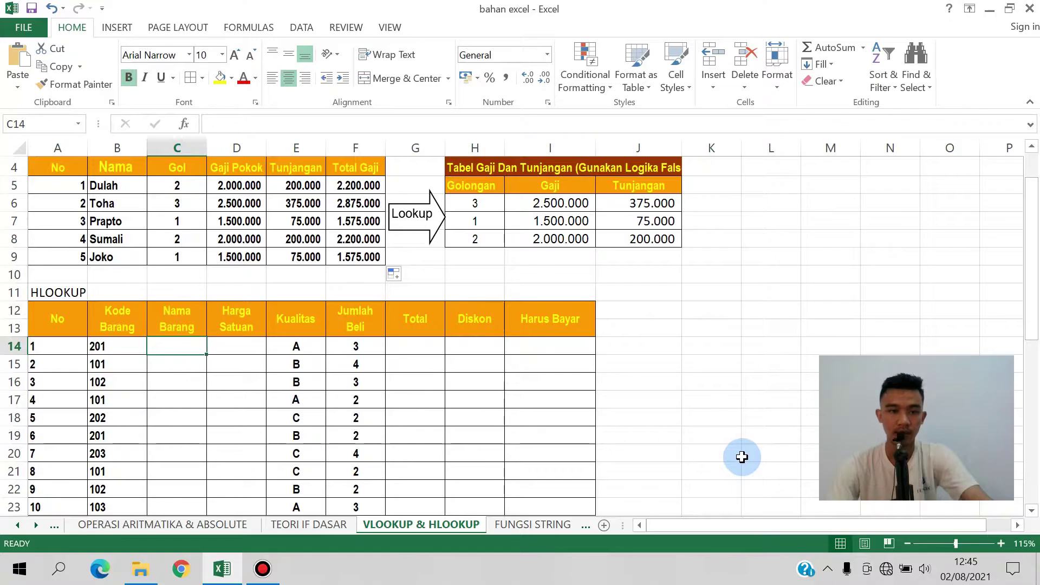
scroll(720, 458, "down", 3)
scroll(221, 299, "up", 1)
scroll(325, 330, "down", 5)
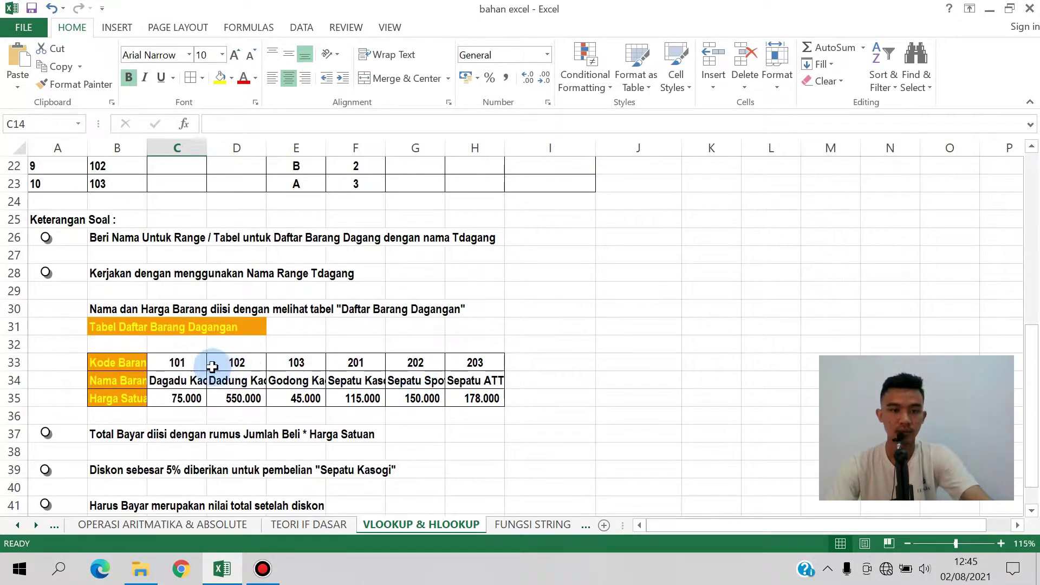
left_click(177, 383)
scroll(327, 368, "up", 5)
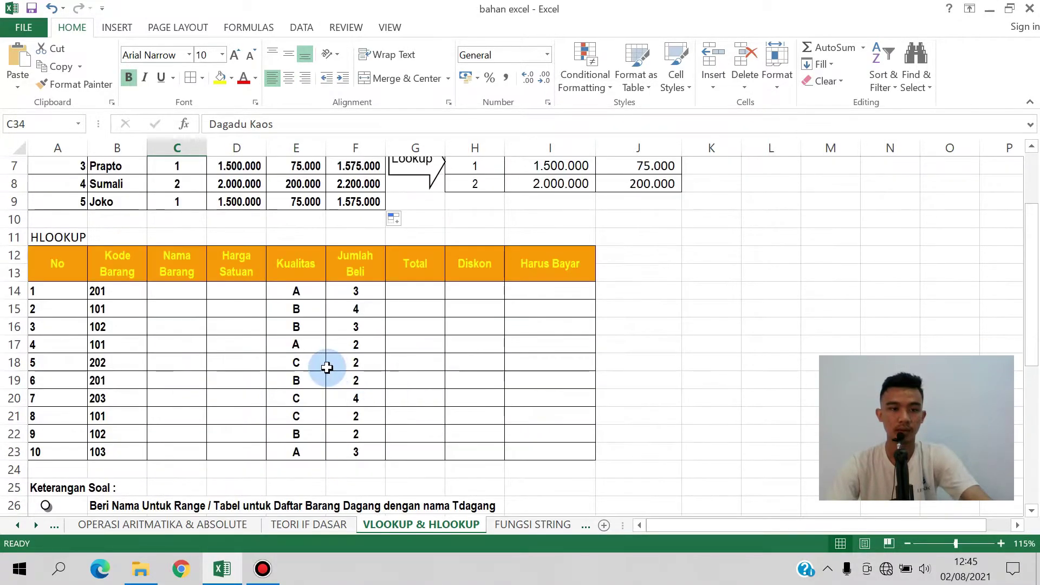
scroll(270, 366, "up", 1)
Start an HLOOKUP formula in the first Nama Barang cell, C14, with B14 as the lookup value.
left_click(186, 346)
type("=")
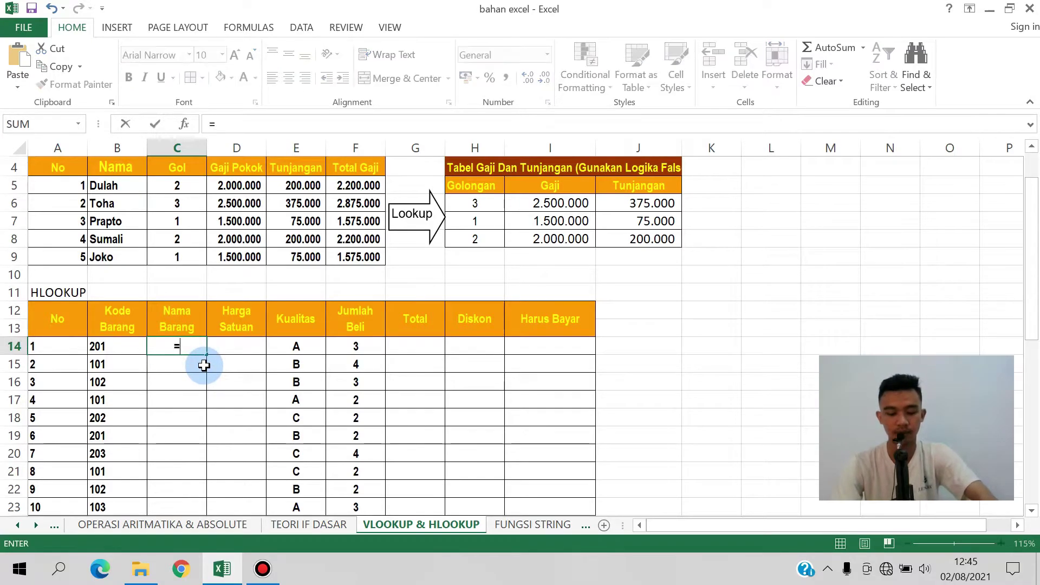
type("HLO")
key("Tab")
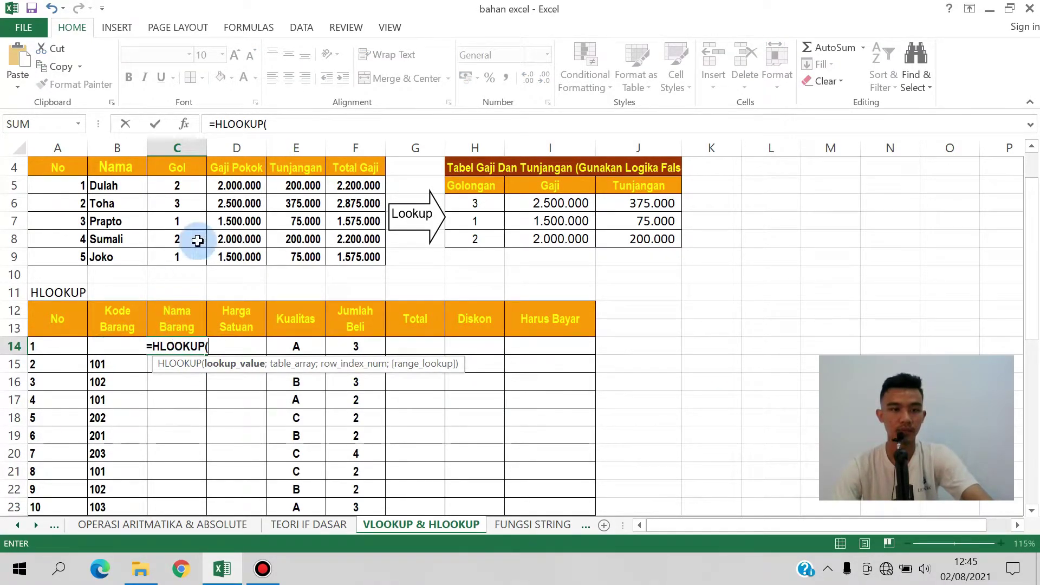
left_click(291, 125)
type("B")
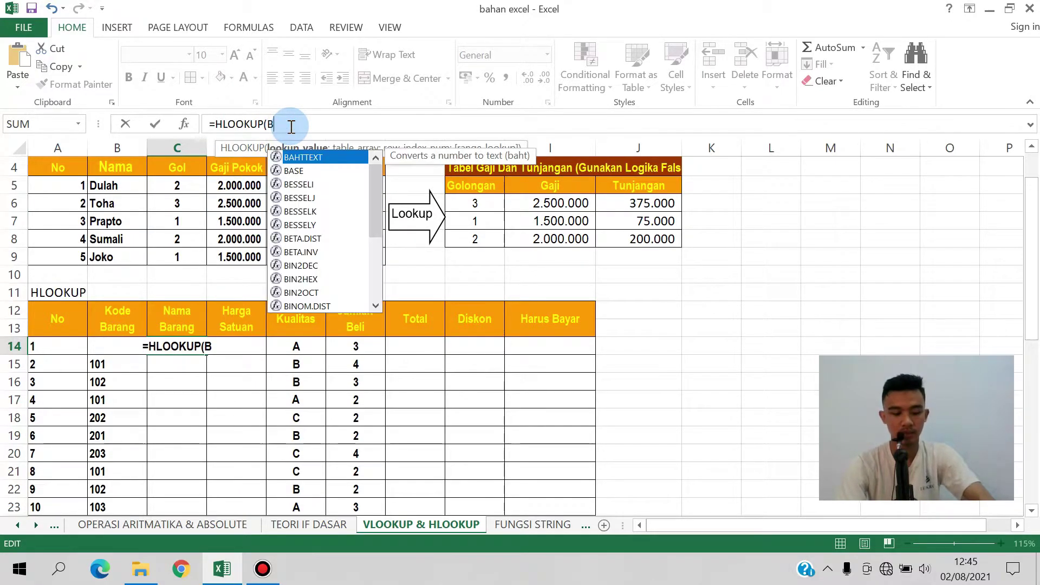
type("14;")
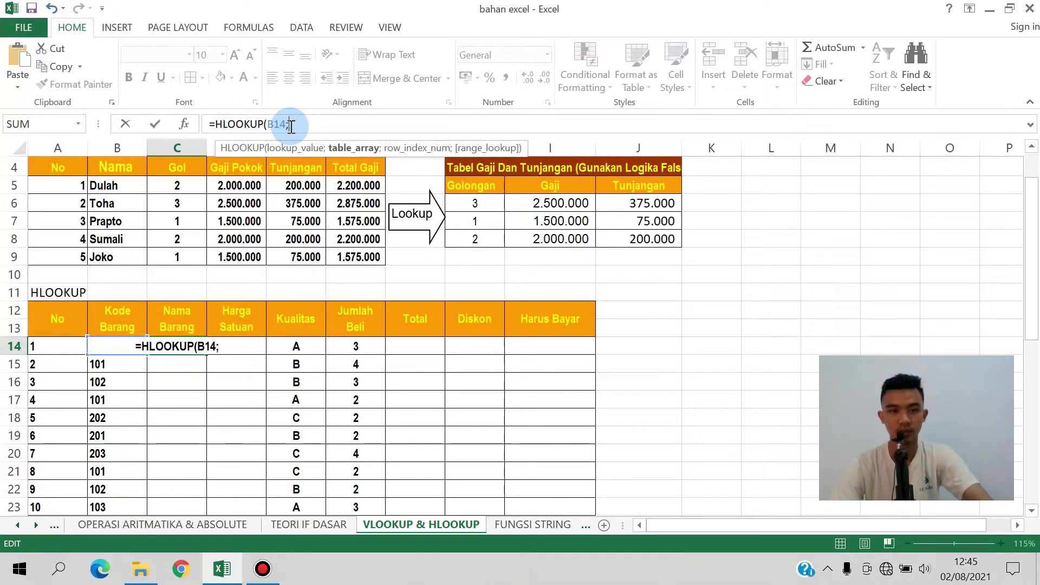
Set the table array of C14's HLOOKUP formula to the item list as the absolute range $B$33:$H$35.
left_click_drag(1031, 317, 1029, 436)
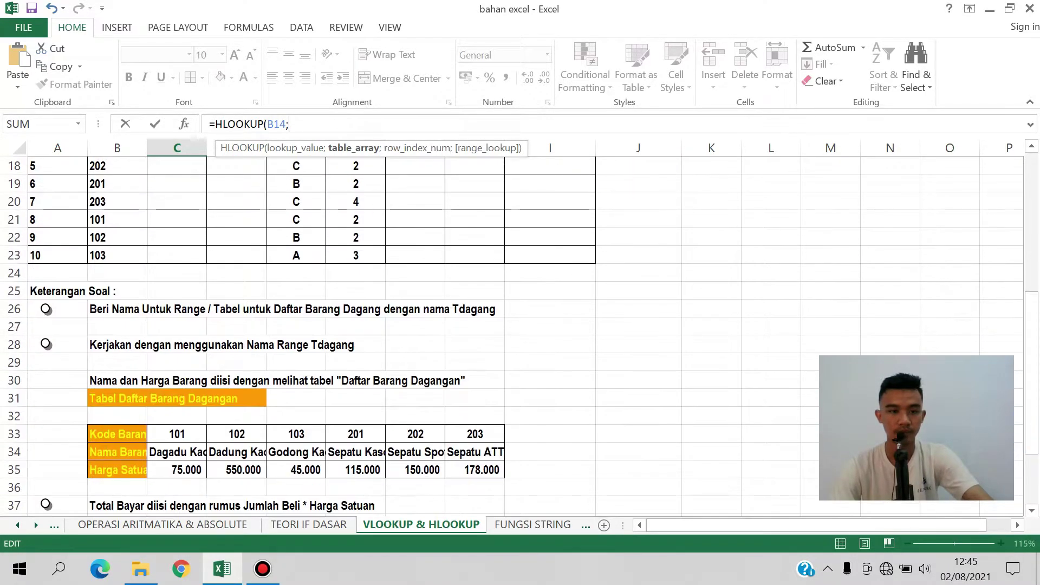
left_click_drag(117, 433, 485, 471)
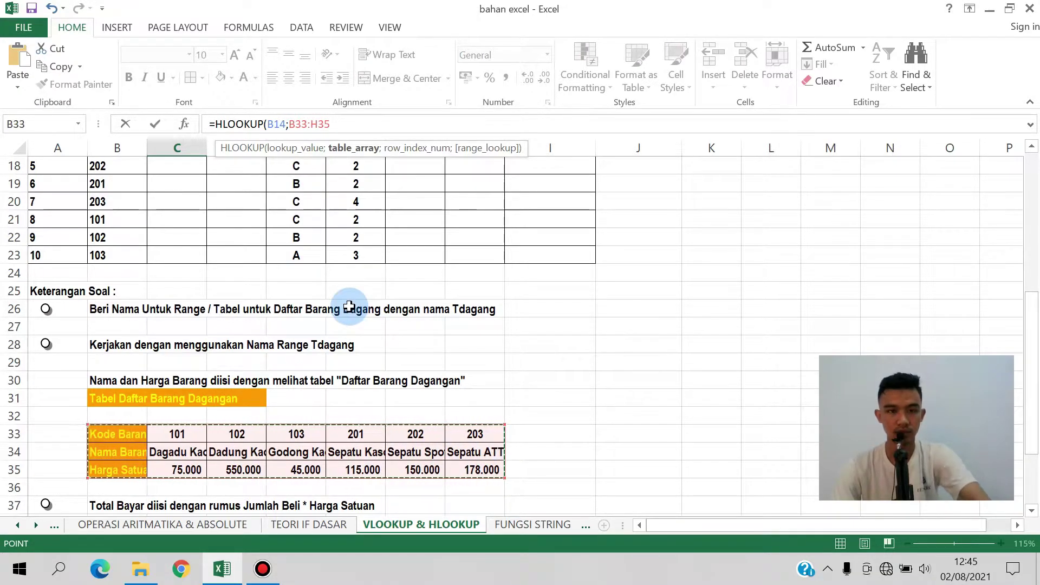
key("F4")
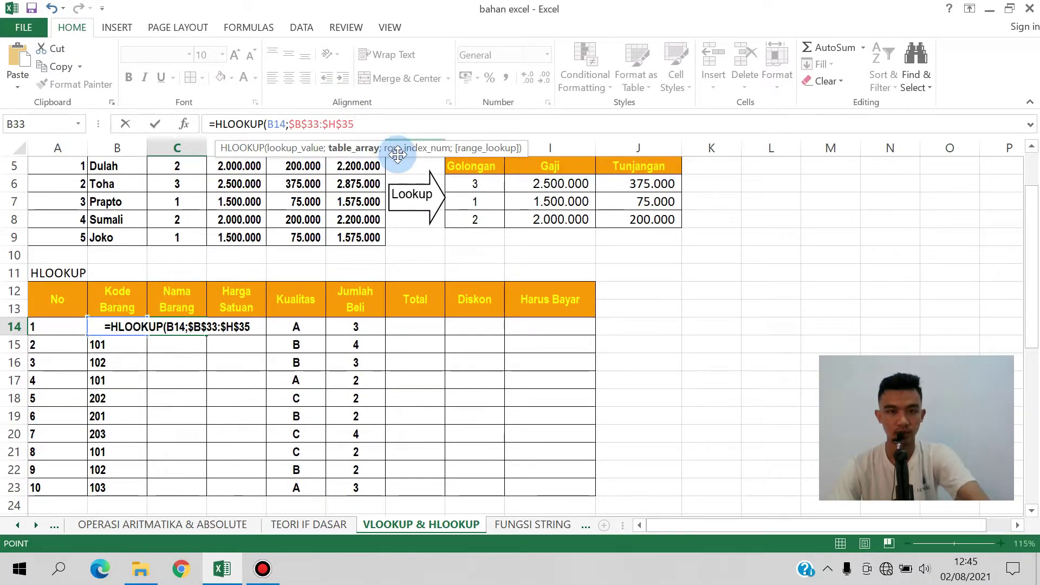
type(";")
left_click_drag(1034, 335, 1024, 433)
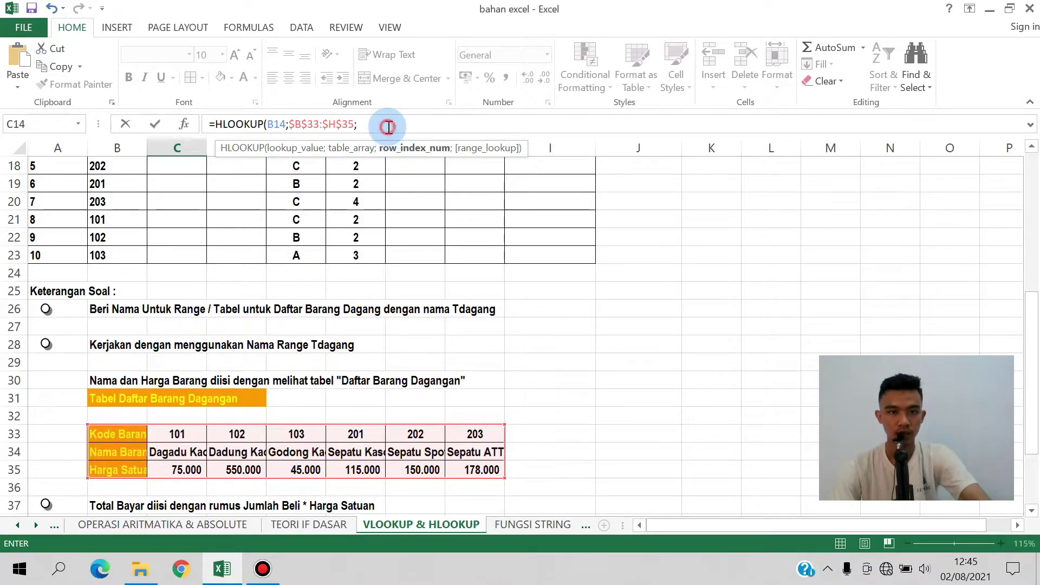
left_click(387, 126)
key("F1")
left_click(661, 76)
left_click(483, 119)
key("F1")
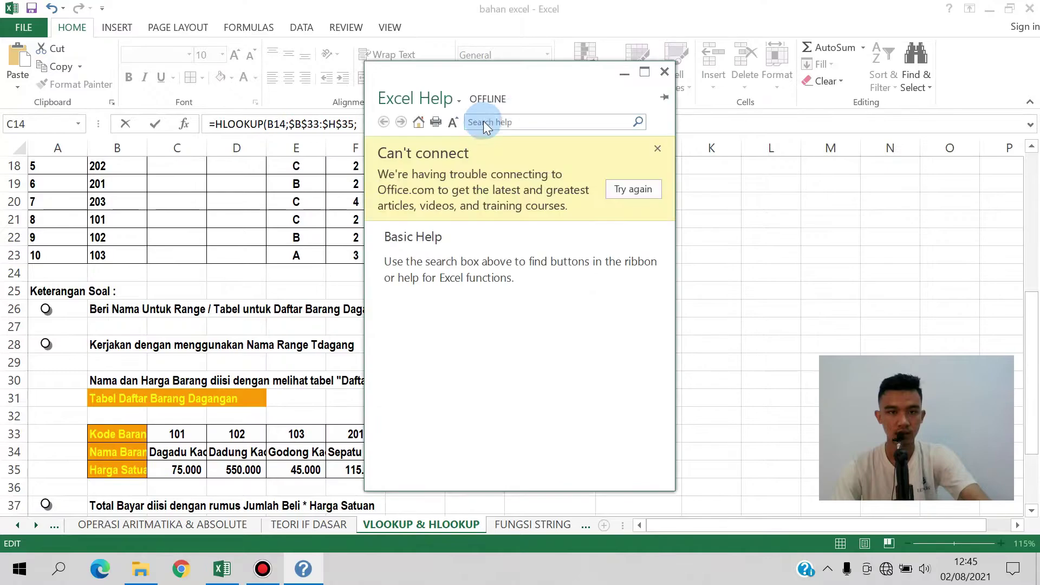
left_click(662, 74)
Complete C14's HLOOKUP formula with row index 2 and TRUE for an approximate match.
left_click(505, 130)
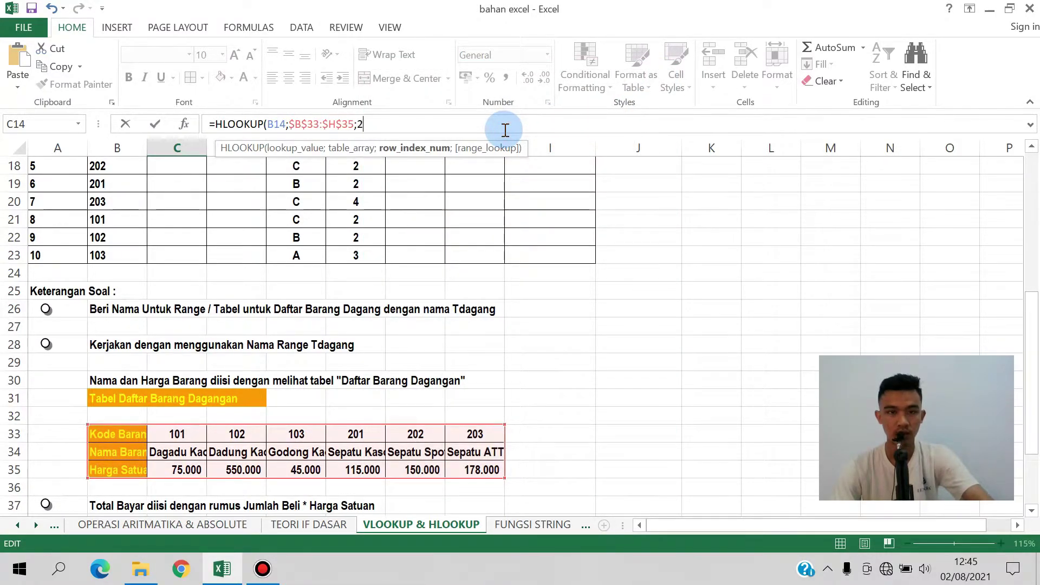
left_click(494, 149)
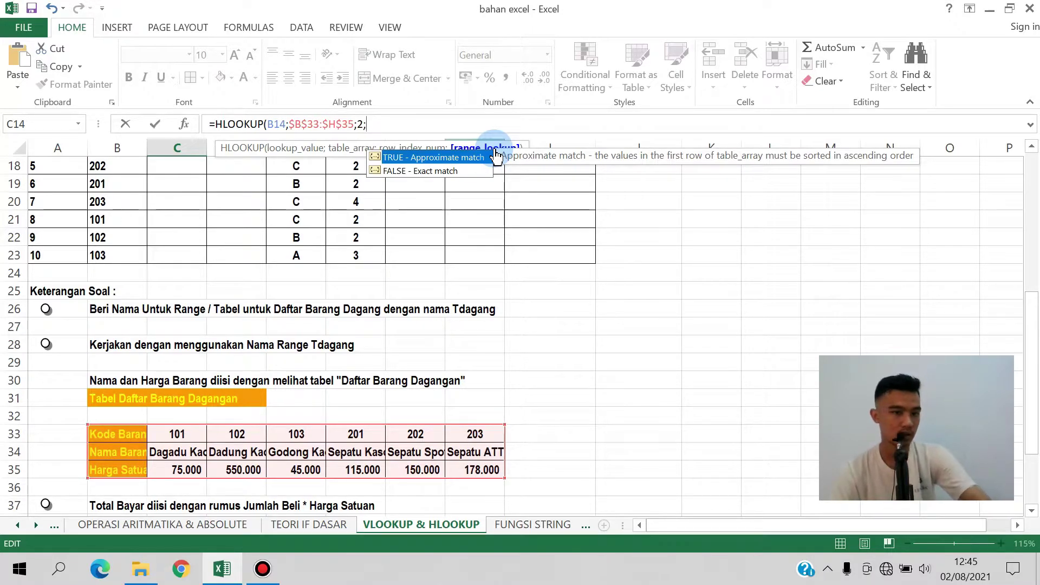
double_click(494, 156)
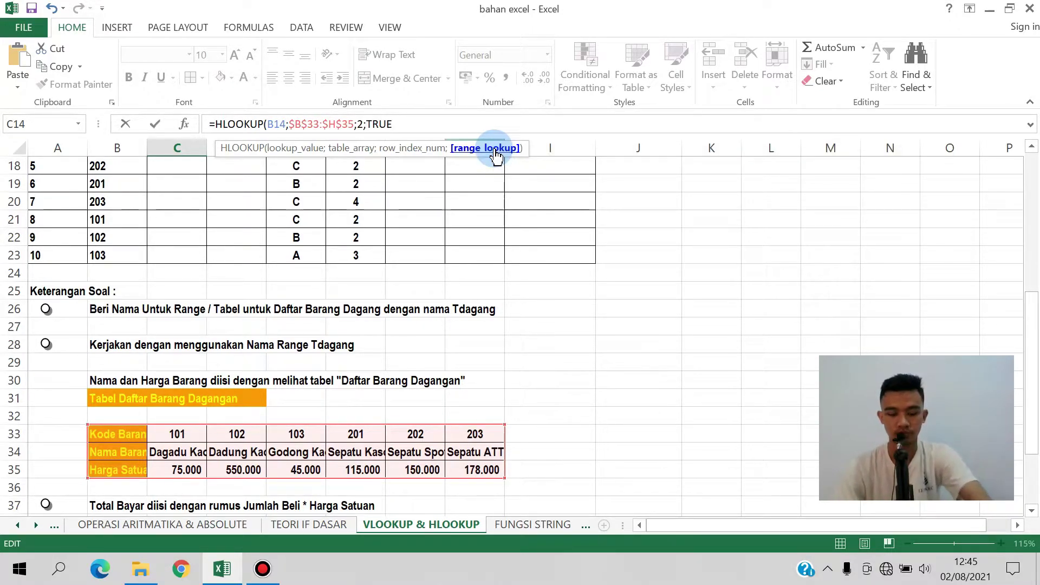
key("Return")
Widen column C to fit the item names and check the name for code 201 in F34.
scroll(492, 144, "up", 4)
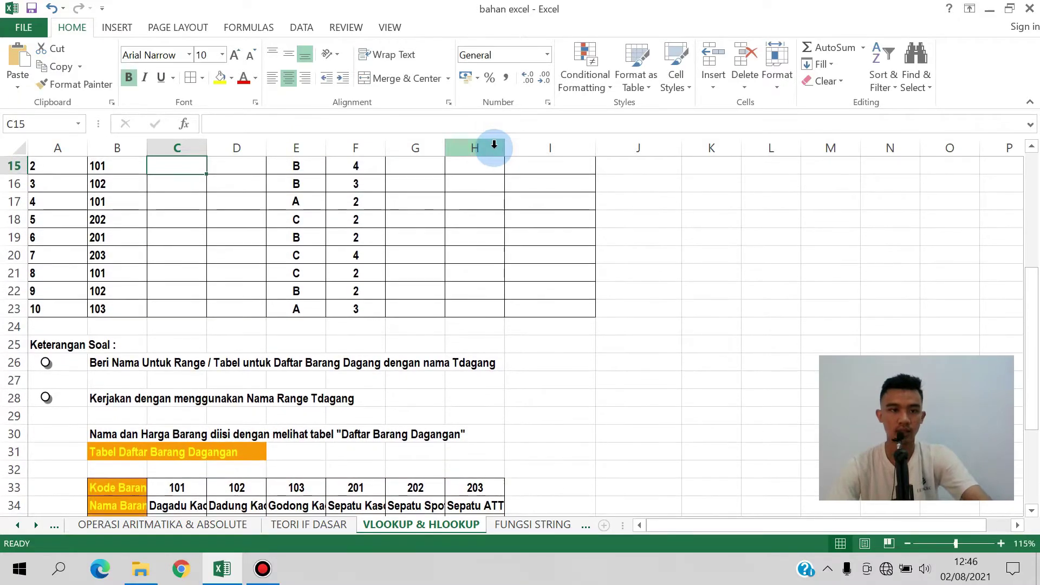
left_click_drag(207, 148, 284, 148)
scroll(252, 348, "down", 5)
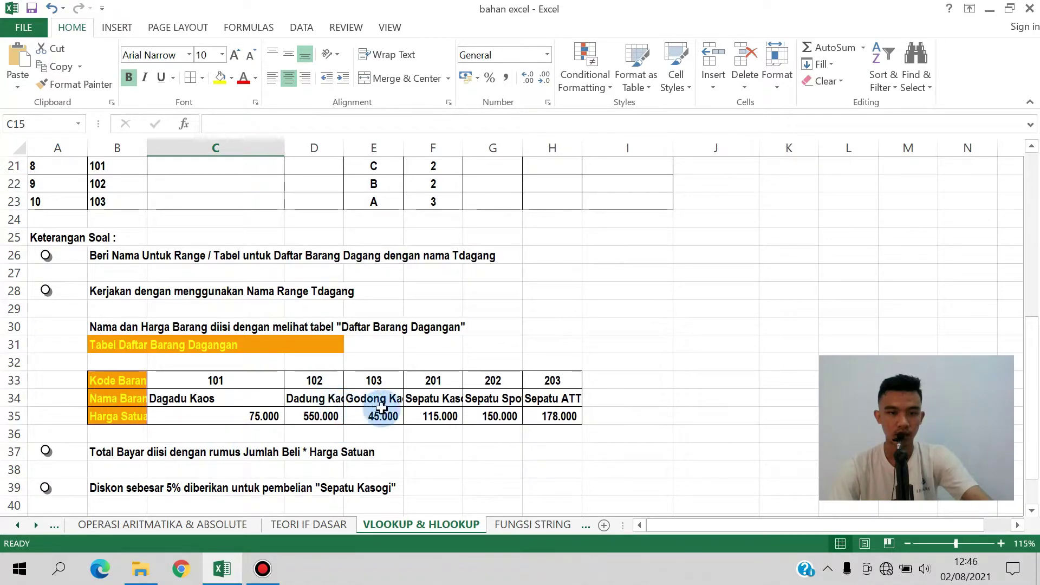
scroll(378, 408, "up", 3)
scroll(462, 358, "down", 4)
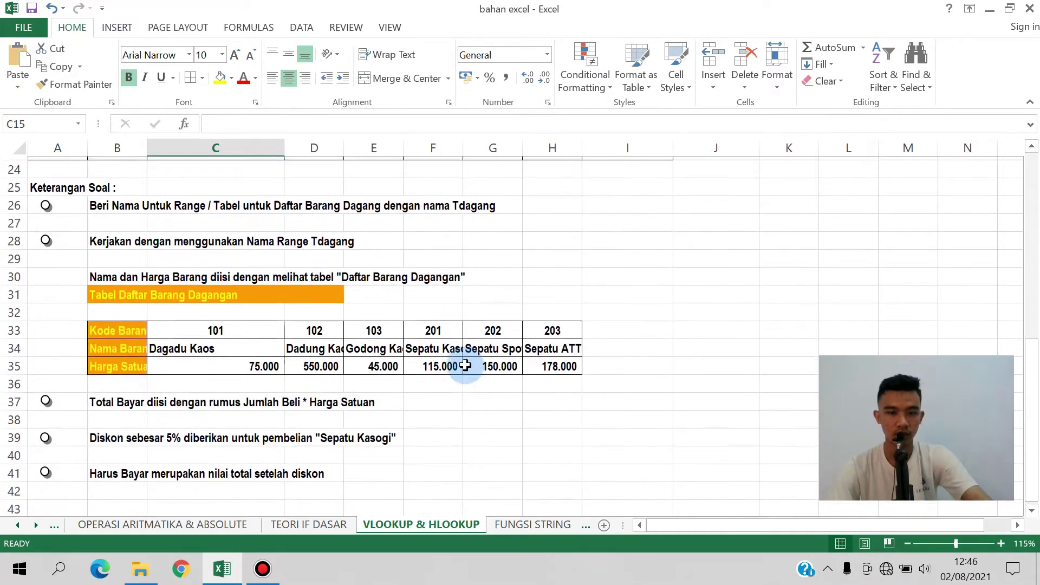
left_click(440, 349)
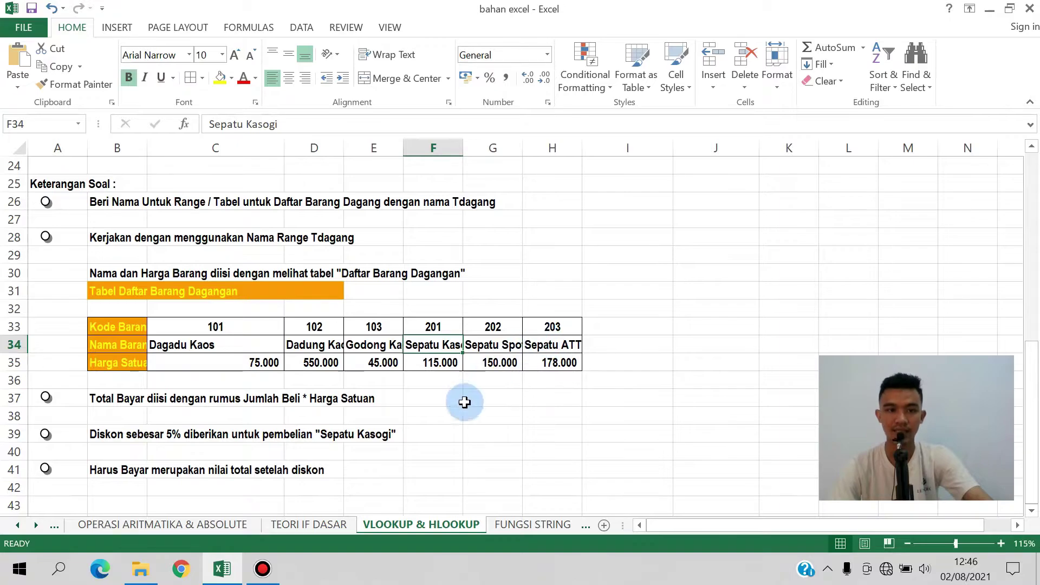
Fill C14's HLOOKUP formula down the Nama Barang column through C23.
scroll(464, 399, "up", 5)
left_click(264, 258)
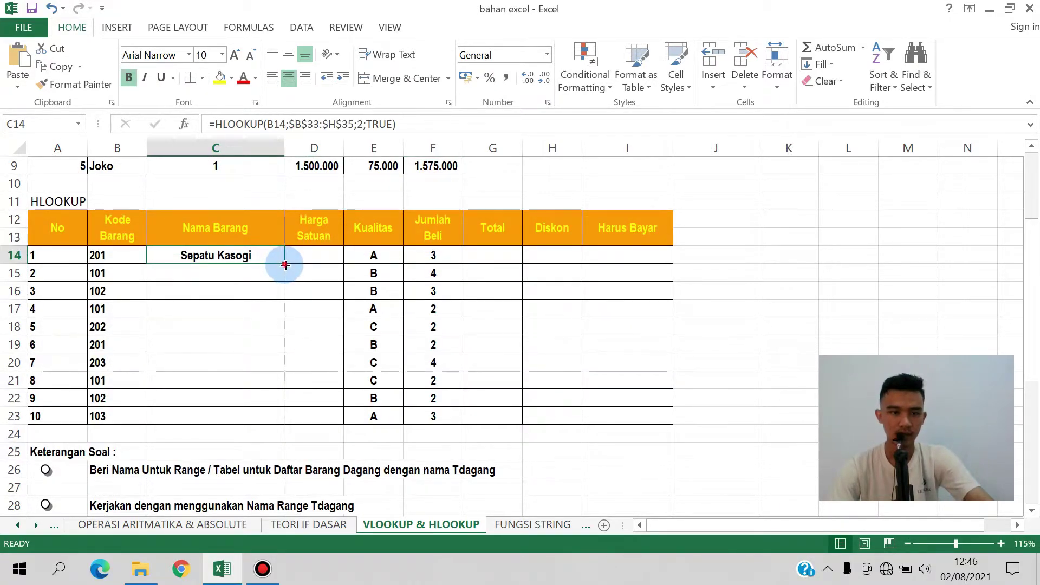
double_click(286, 265)
scroll(303, 211, "up", 1)
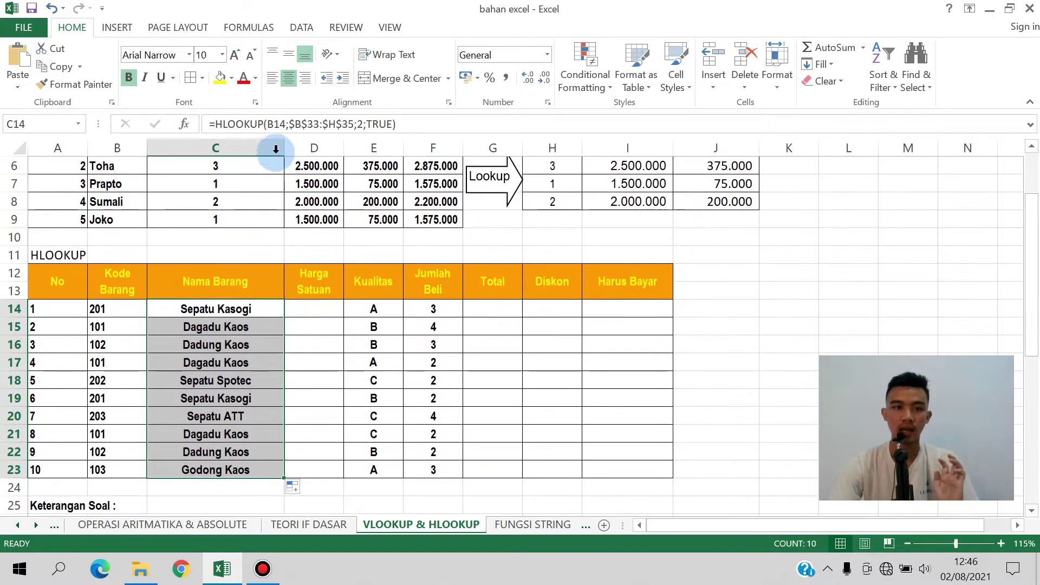
Examine the lookup value reference in C14's HLOOKUP formula without changing the formula, and select C14 again.
left_click(268, 124)
left_click(315, 381)
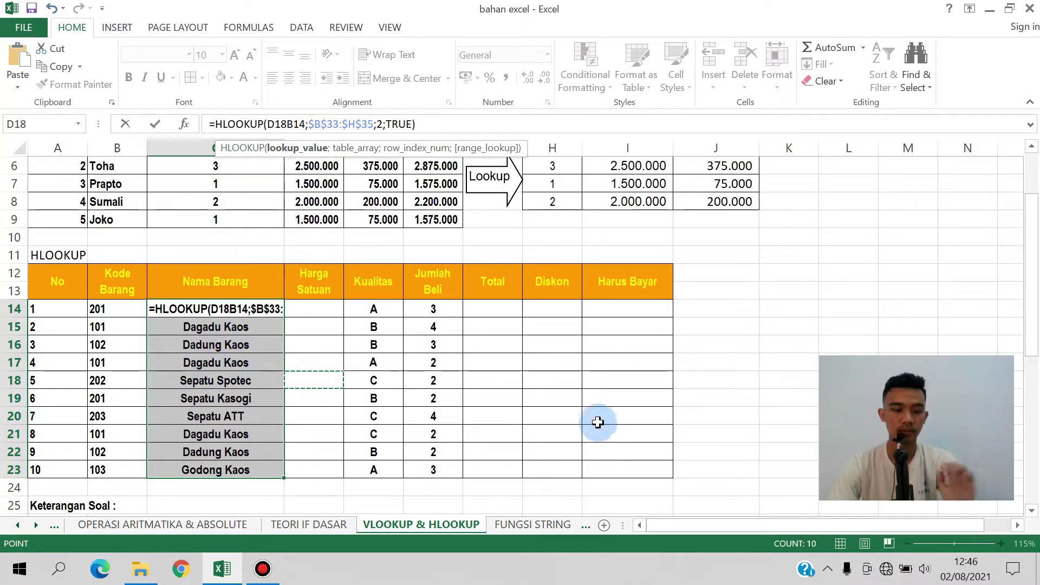
key("Escape")
left_click(262, 309)
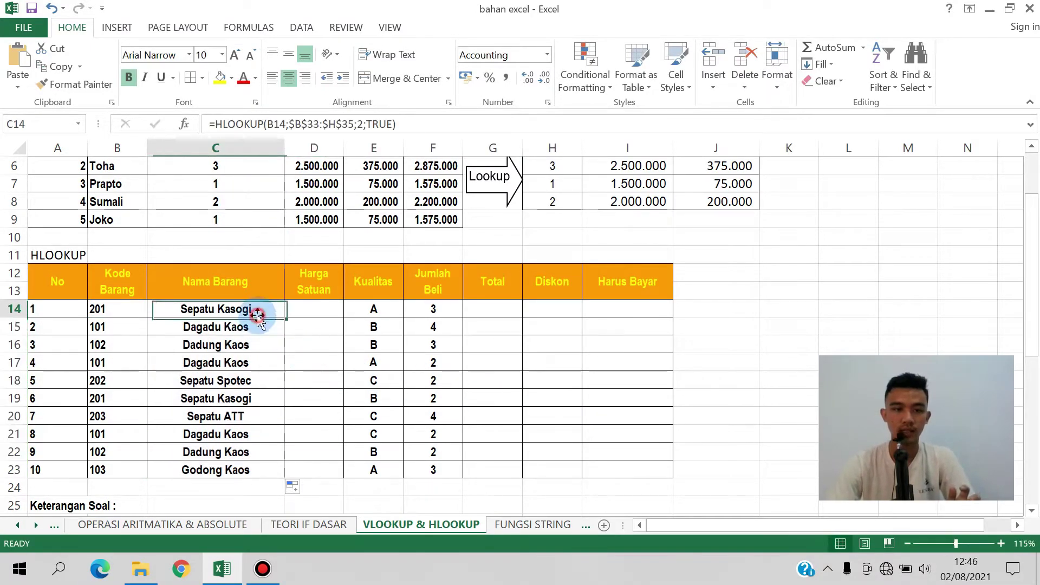
Examine C14's HLOOKUP formula and the Kode Barang row of the Daftar Barang Dagangan table without changing the formula.
left_click(287, 125)
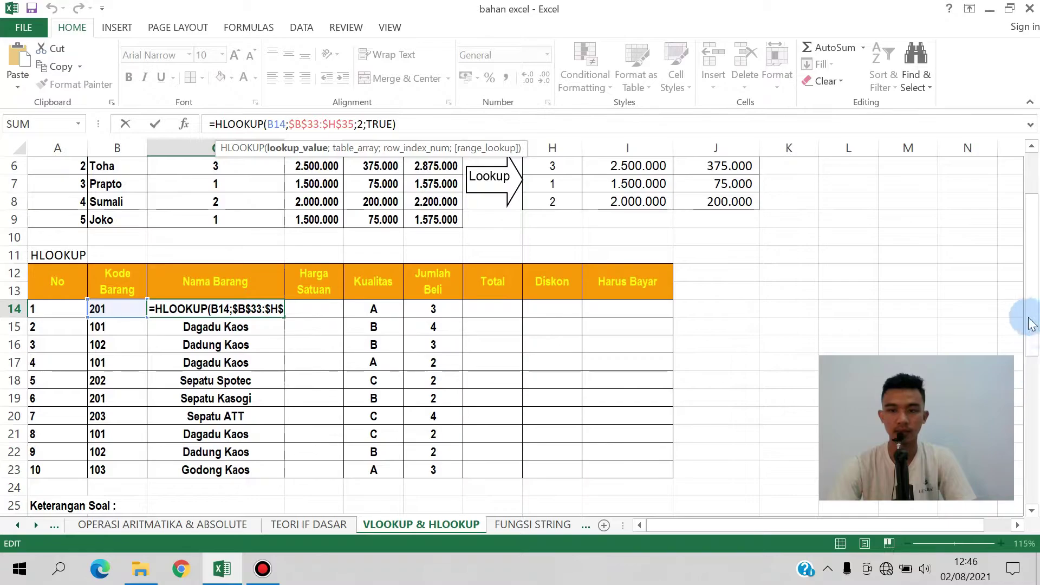
key("Escape")
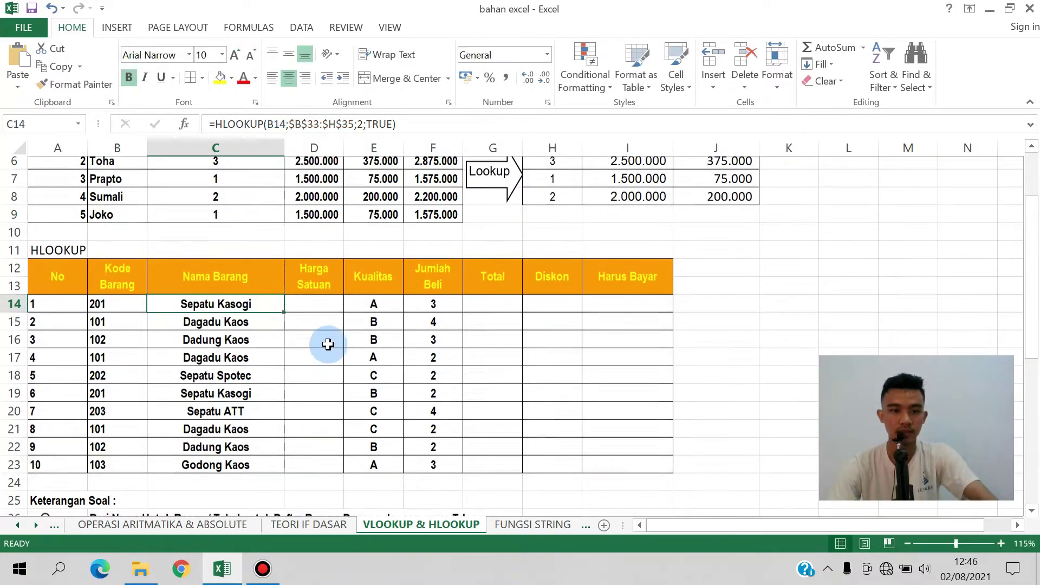
scroll(328, 343, "down", 5)
left_click(120, 378)
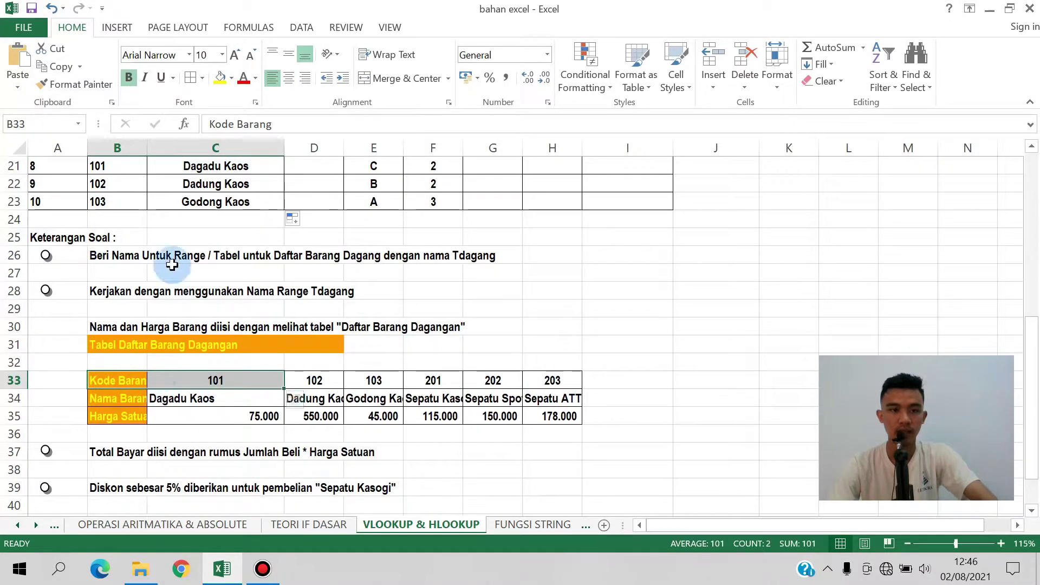
Split the worksheet window into panes at cell F24.
left_click(418, 224)
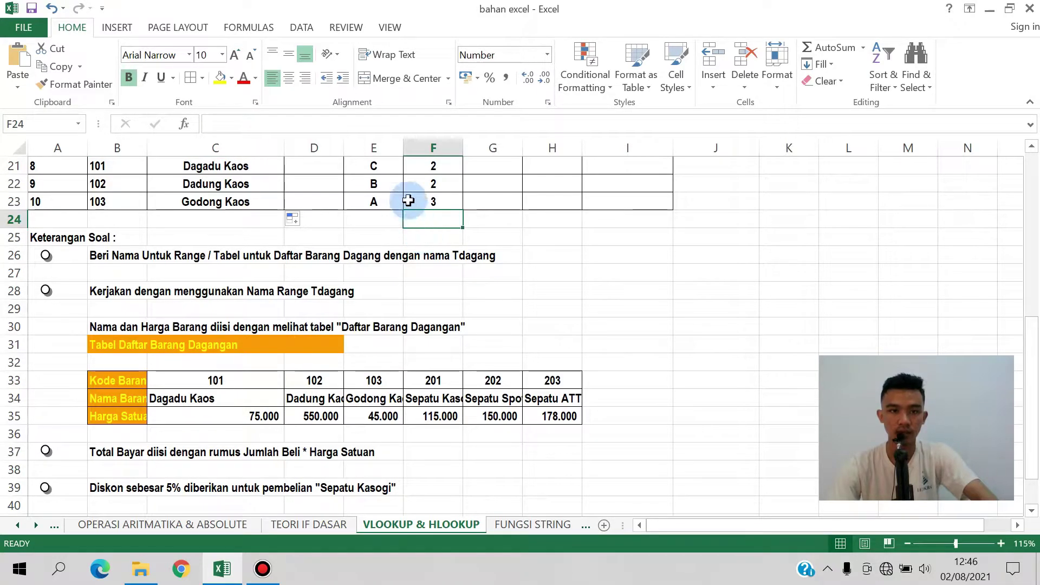
left_click(299, 27)
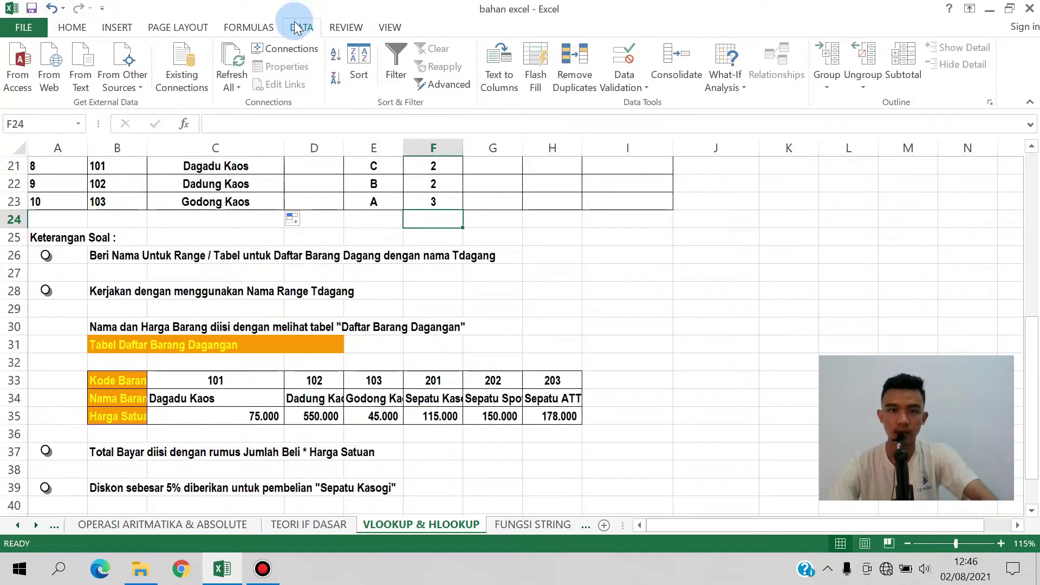
left_click(389, 29)
left_click(533, 54)
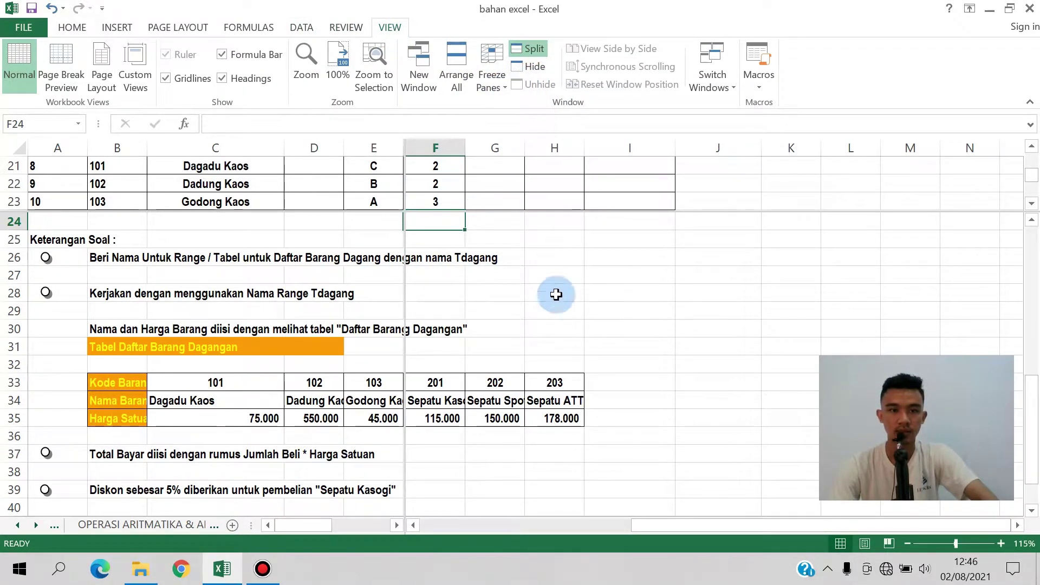
scroll(413, 304, "up", 1)
scroll(385, 311, "down", 2)
scroll(322, 185, "up", 3)
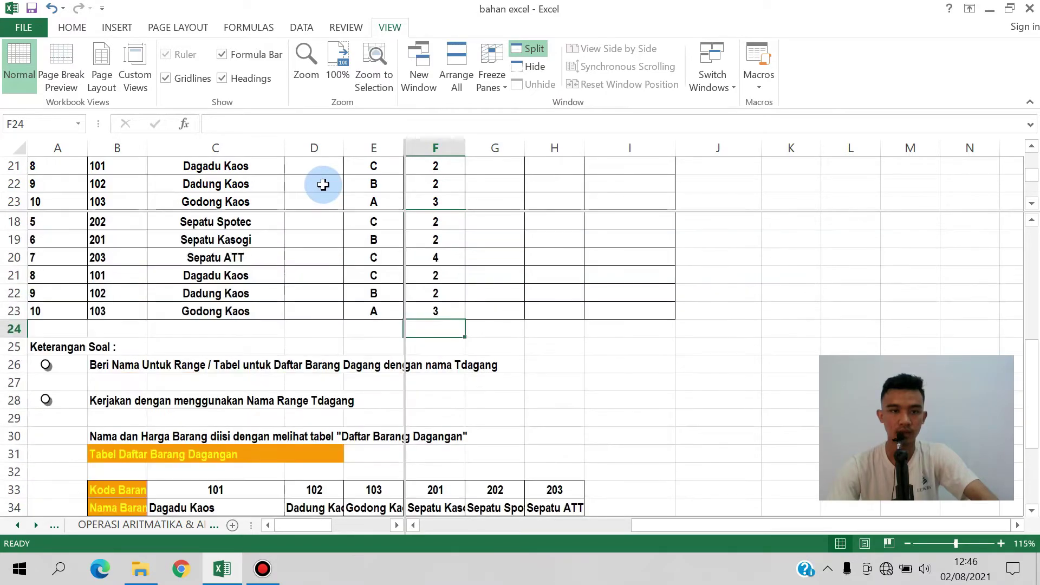
Show the HLOOKUP table header and the Daftar Barang Dagangan table together in the split panes, and remove the split.
left_click(323, 186)
scroll(327, 188, "up", 3)
scroll(332, 189, "down", 4)
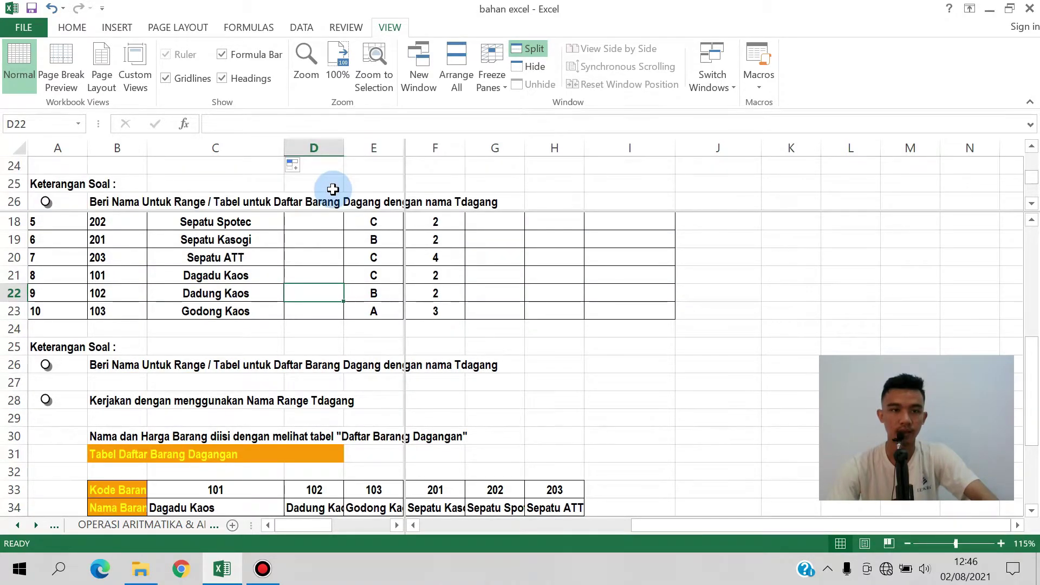
scroll(332, 189, "up", 4)
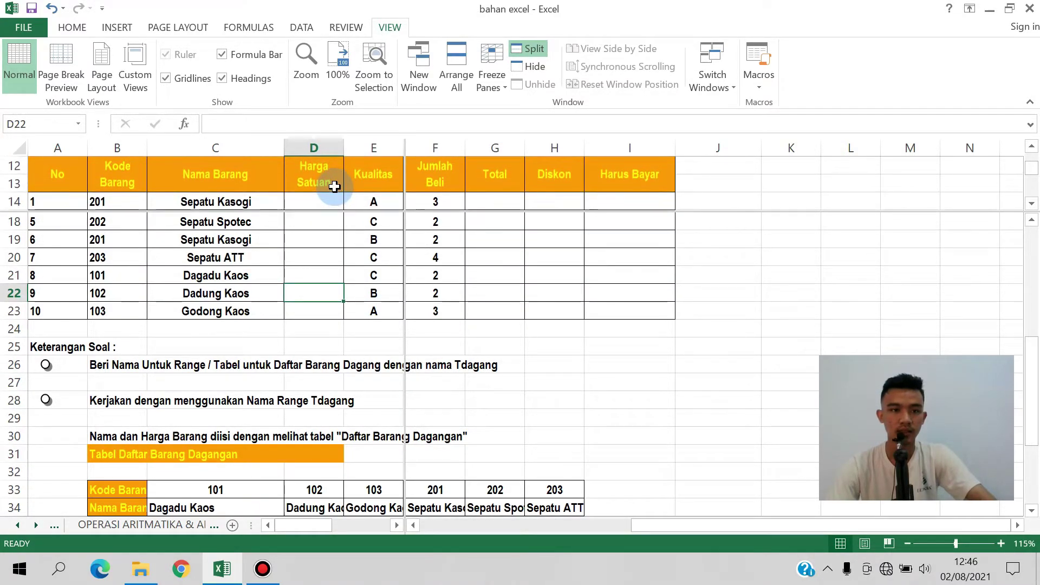
left_click(250, 202)
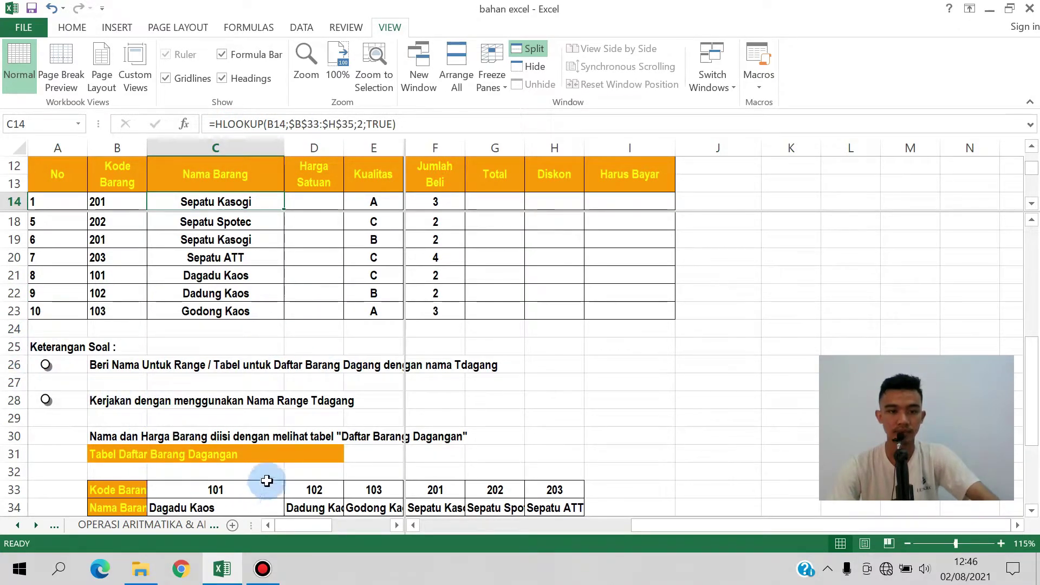
left_click(288, 434)
scroll(302, 466, "down", 2)
scroll(300, 419, "up", 1)
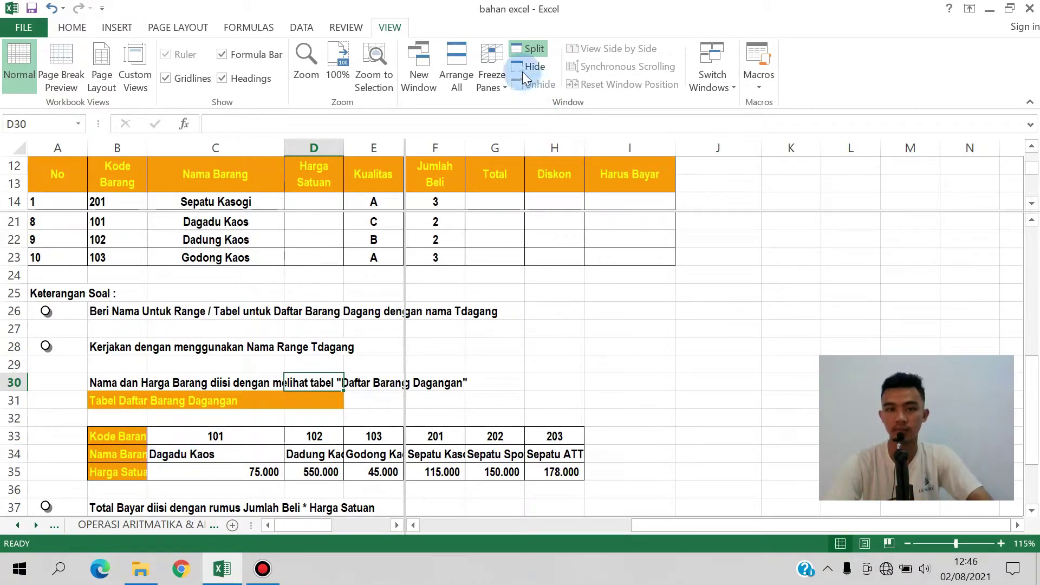
left_click(535, 50)
Examine the Harga Satuan row of the Daftar Barang Dagangan table as the price source for D14.
scroll(450, 360, "down", 4)
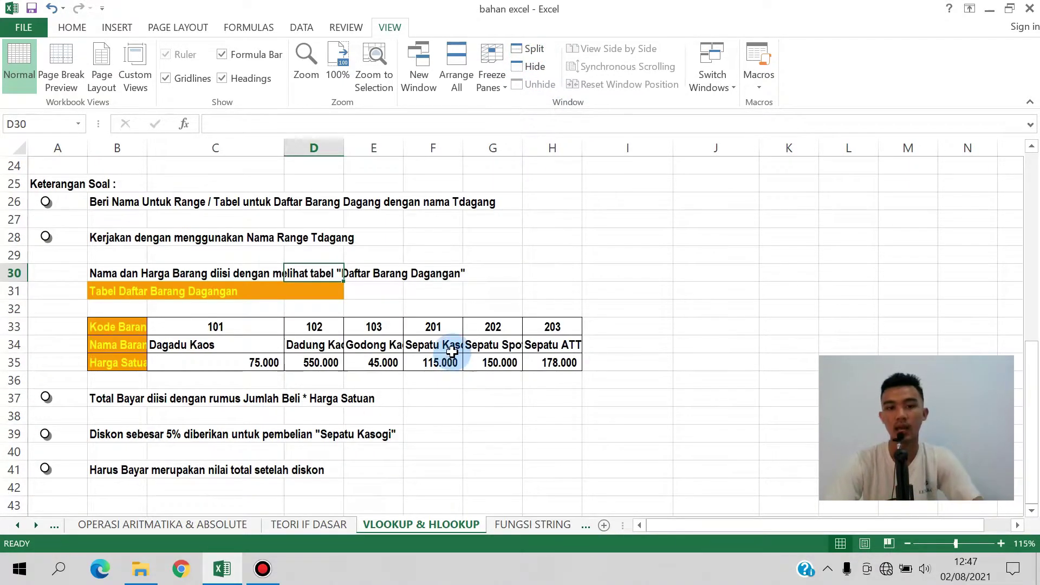
scroll(449, 349, "up", 6)
left_click(321, 308)
scroll(487, 404, "down", 5)
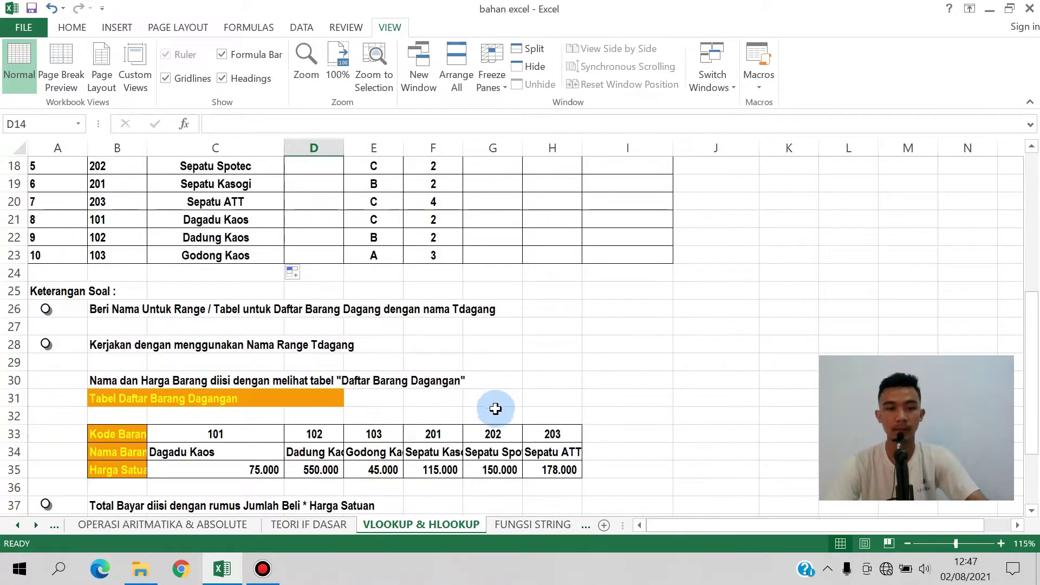
left_click(142, 414)
scroll(371, 420, "up", 7)
Copy C14's HLOOKUP formula text into D14 and set its row index to 3.
left_click(329, 396)
left_click(233, 399)
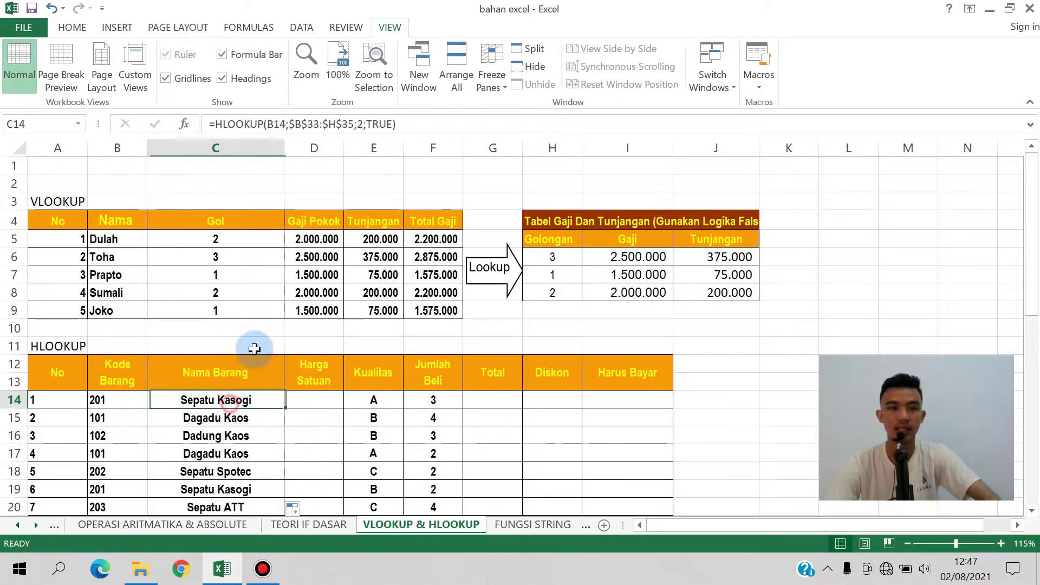
left_click_drag(407, 125, 198, 103)
key("ctrl+c")
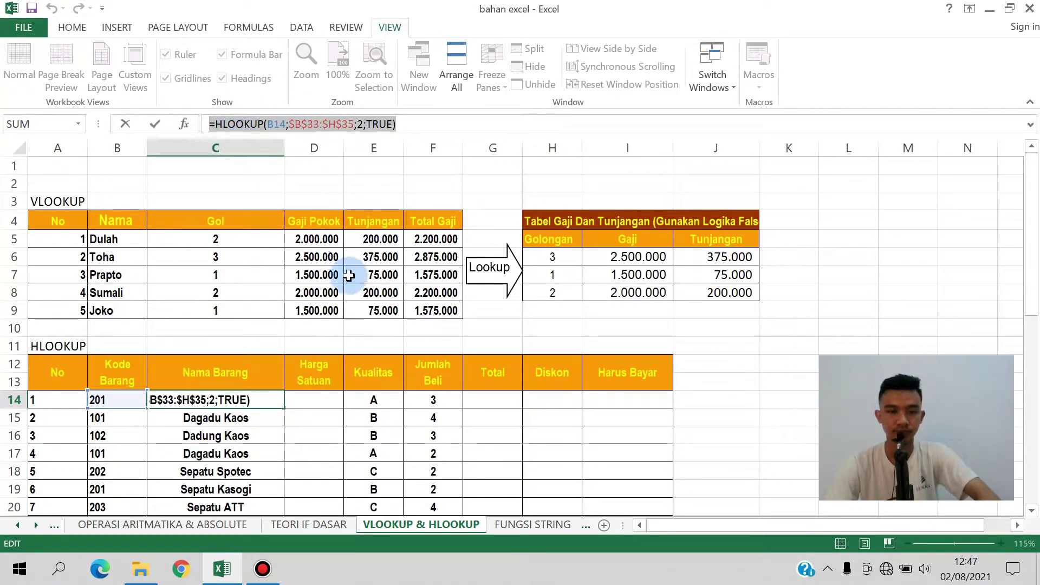
key("Escape")
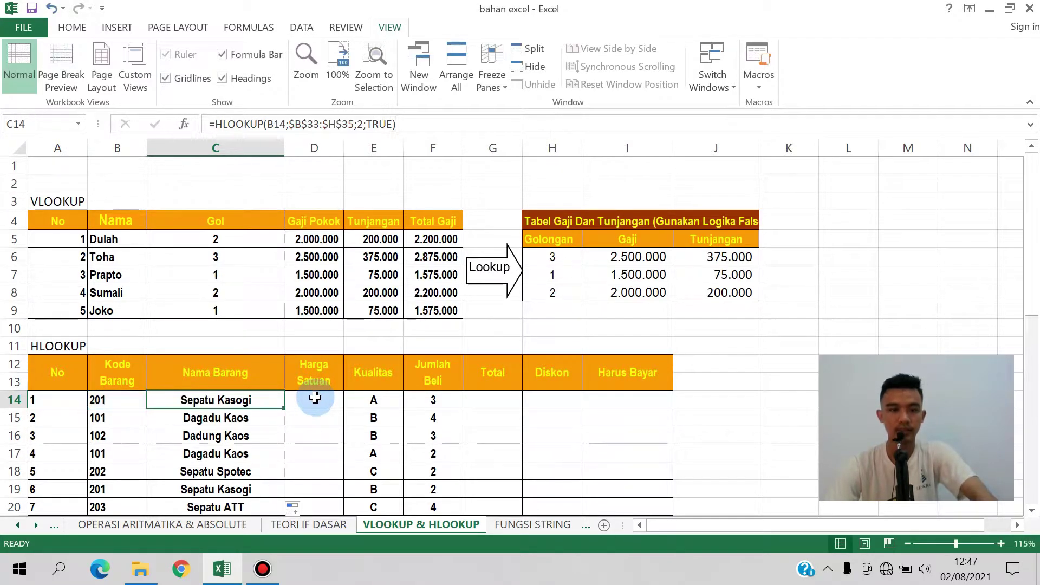
left_click(316, 401)
left_click(287, 126)
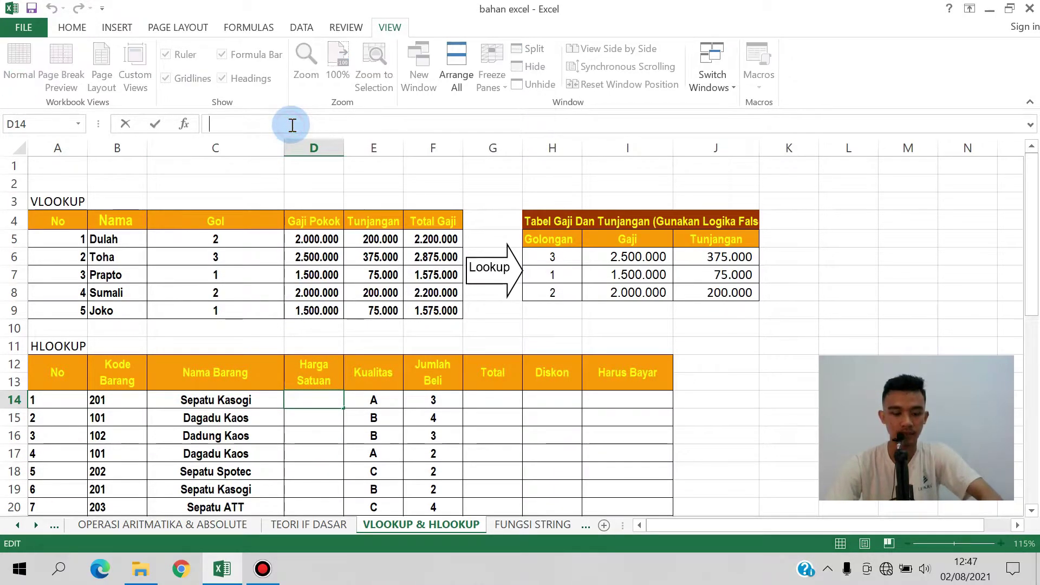
key("ctrl+v")
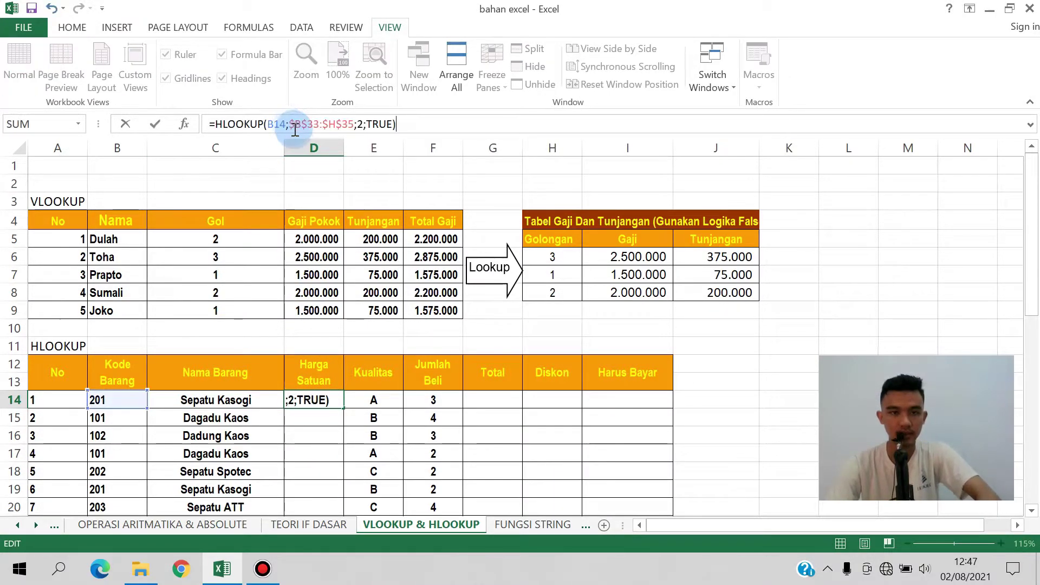
left_click(361, 124)
key("Return")
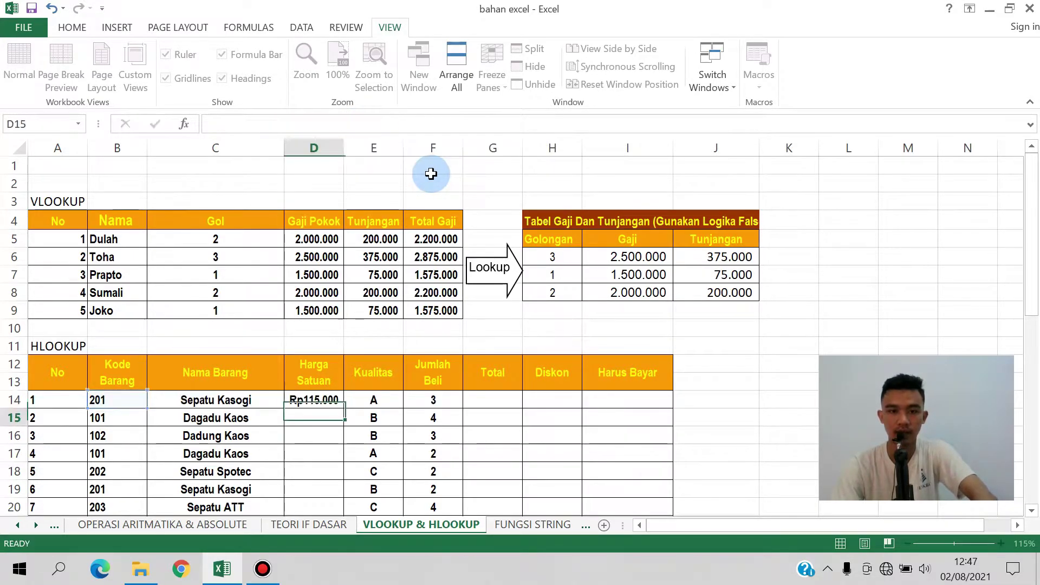
Fill D14's HLOOKUP formula down the Harga Satuan column through D23.
left_click(314, 400)
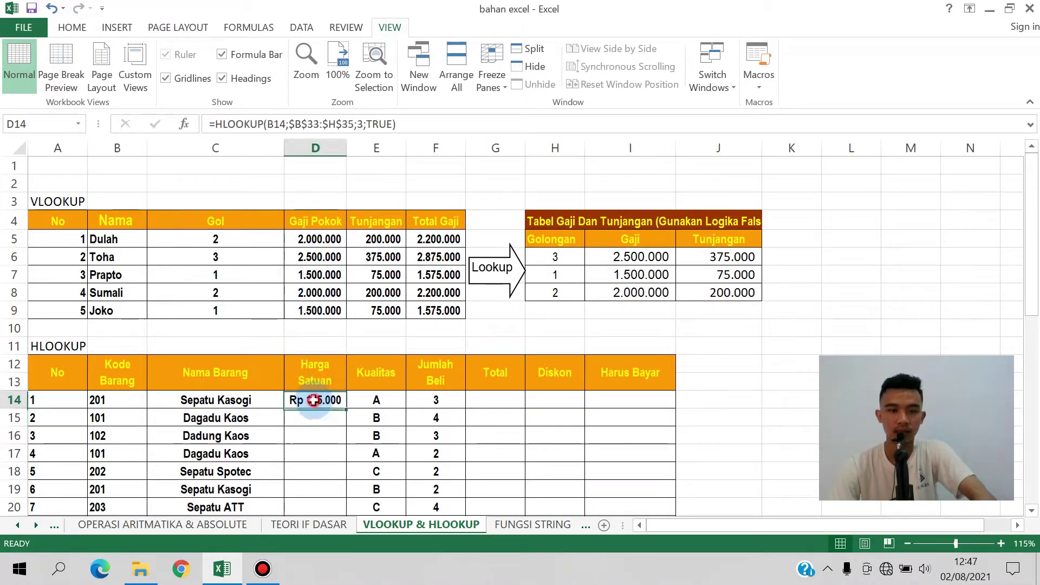
double_click(345, 406)
scroll(696, 422, "down", 1)
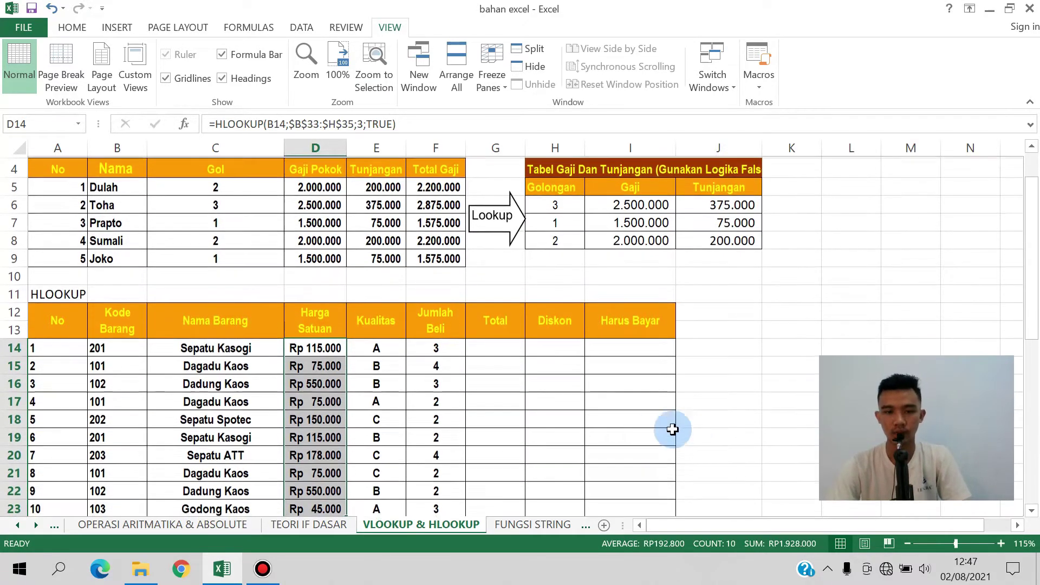
left_click(505, 363)
left_click(639, 361)
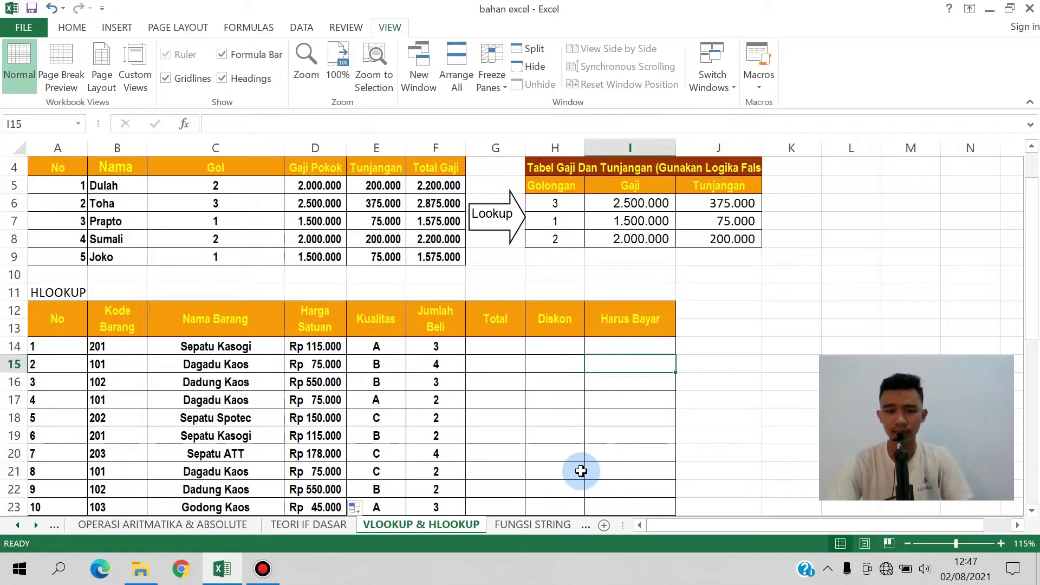
Open the FUNGSI STRING worksheet.
left_click(534, 524)
left_click(450, 521)
left_click(366, 526)
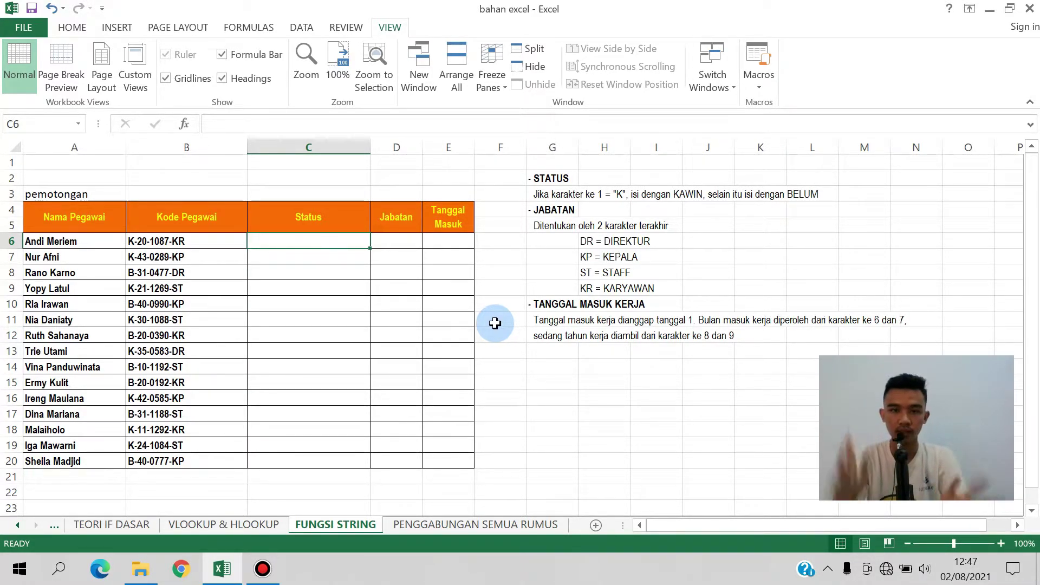
Read the STATUS rule in row 3 and compare it with the first characters of the Kode Pegawai entries.
left_click(548, 180)
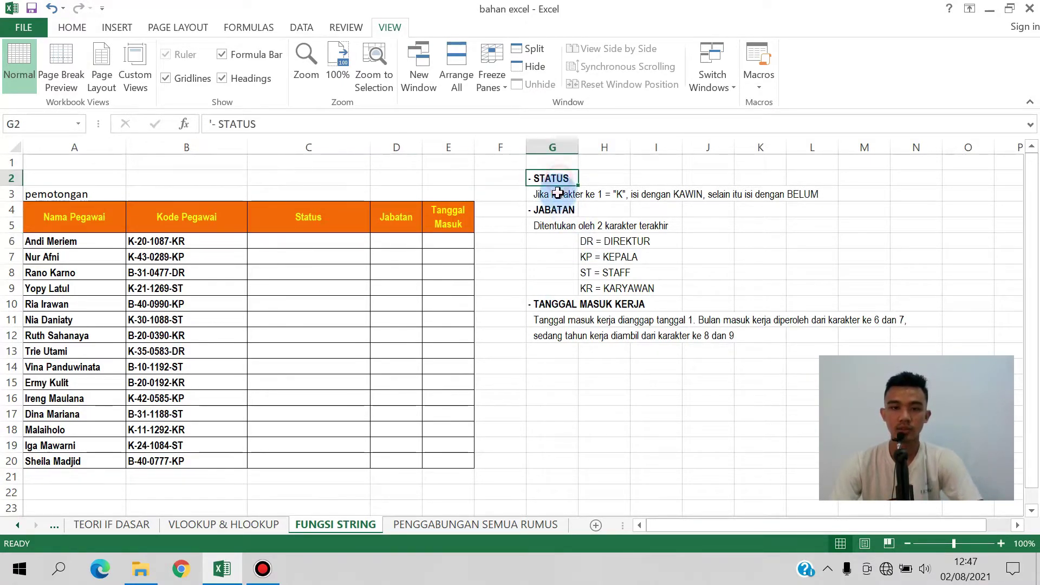
left_click(573, 198)
left_click(606, 197)
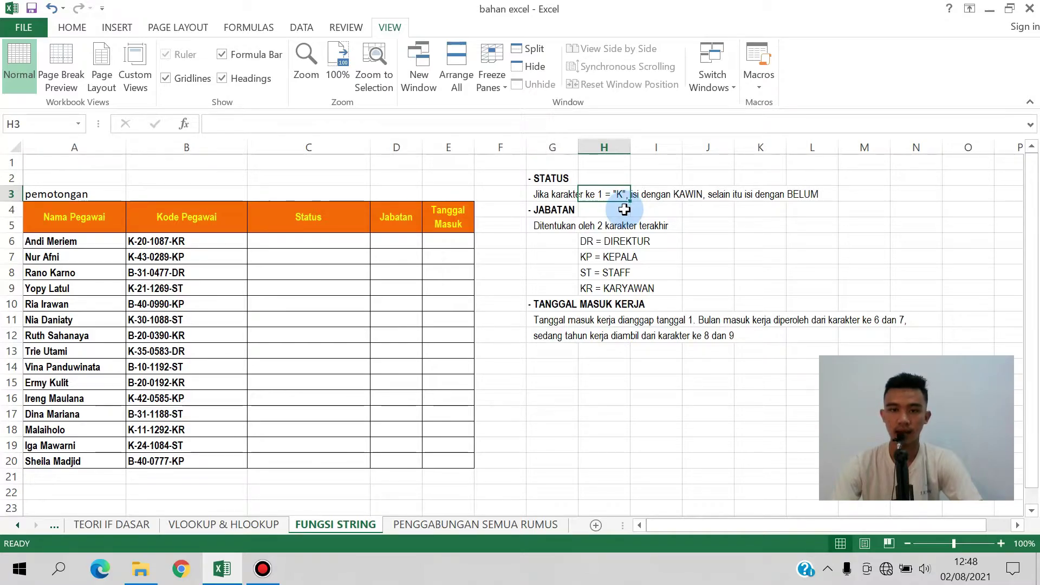
left_click(663, 199)
left_click(722, 198)
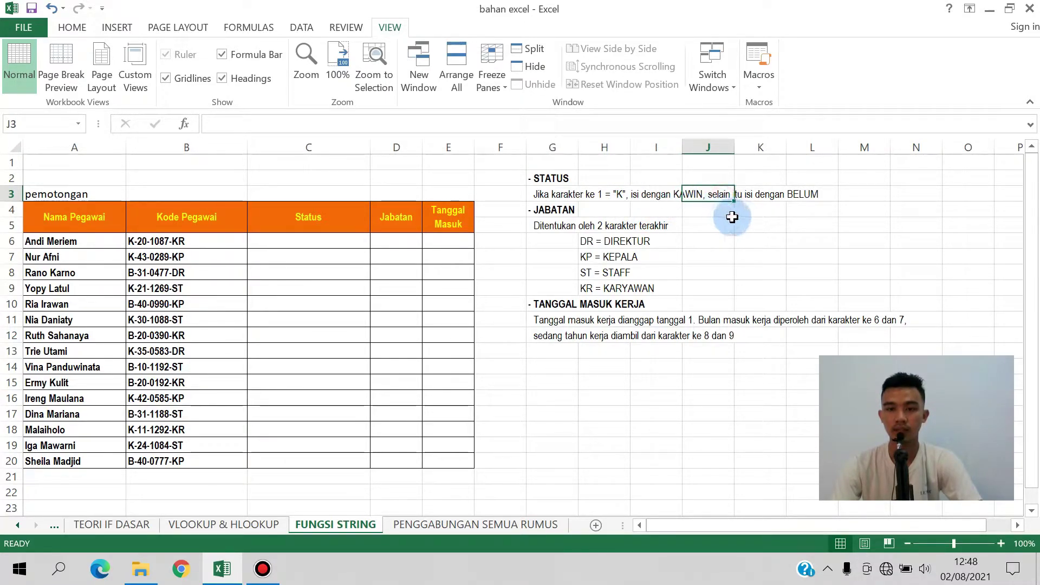
left_click(756, 197)
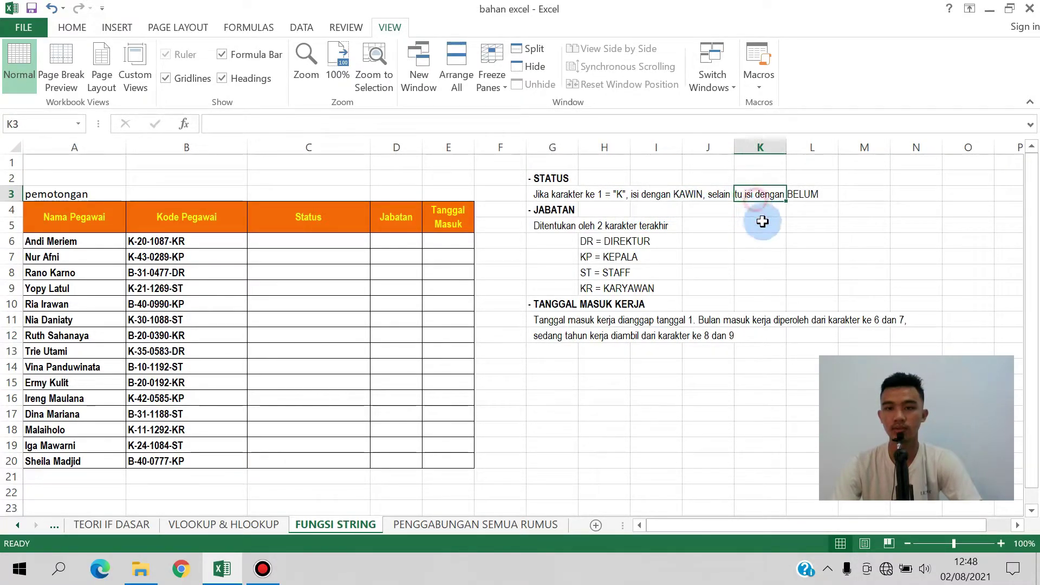
left_click(823, 196)
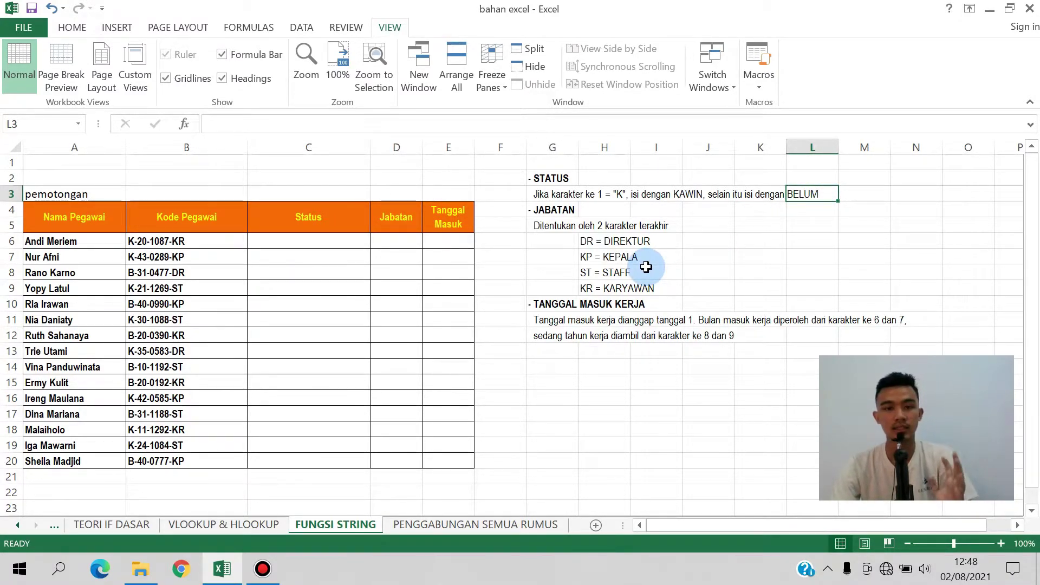
left_click(187, 242)
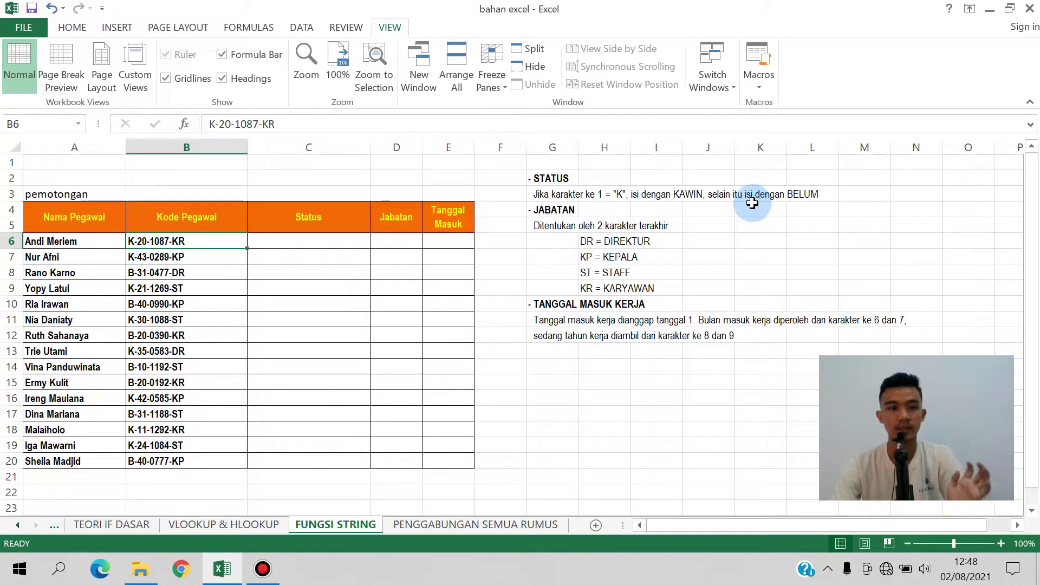
left_click(132, 260)
left_click_drag(170, 293, 165, 304)
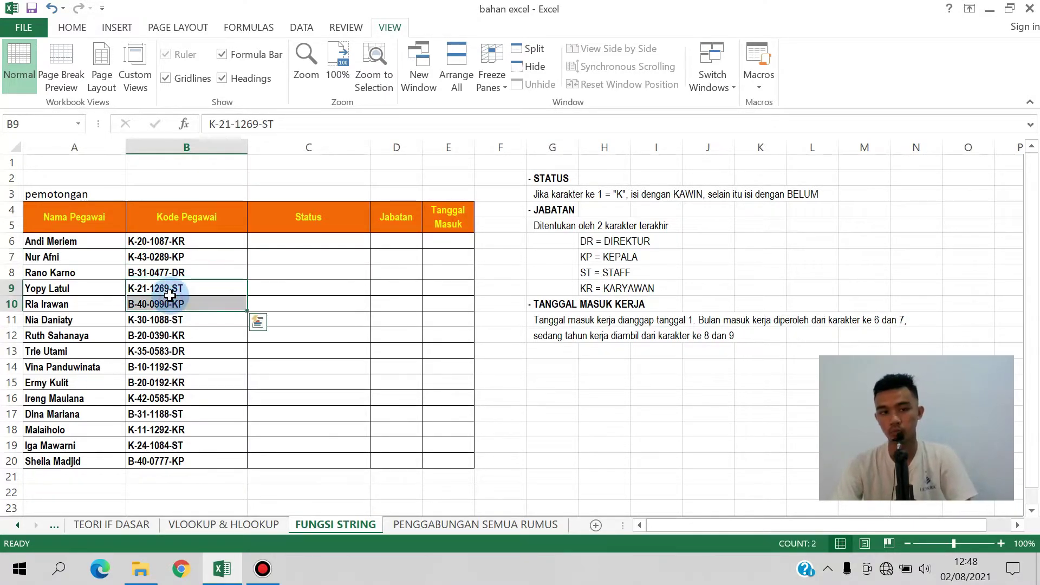
left_click(240, 269)
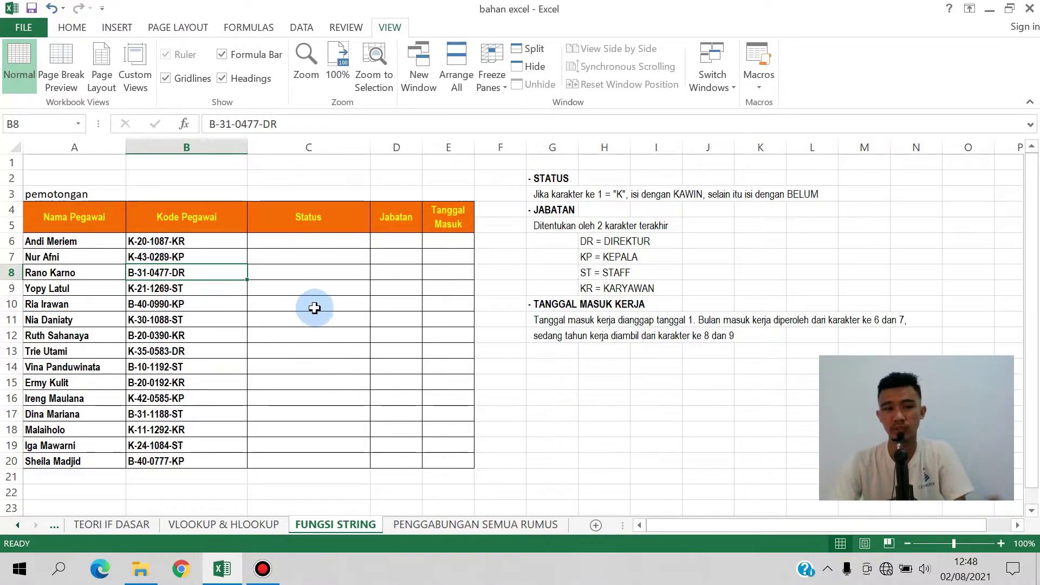
Enter the formula =LEFT(B6;1) in G14 to extract the first character of the first Kode Pegawai.
left_click(564, 365)
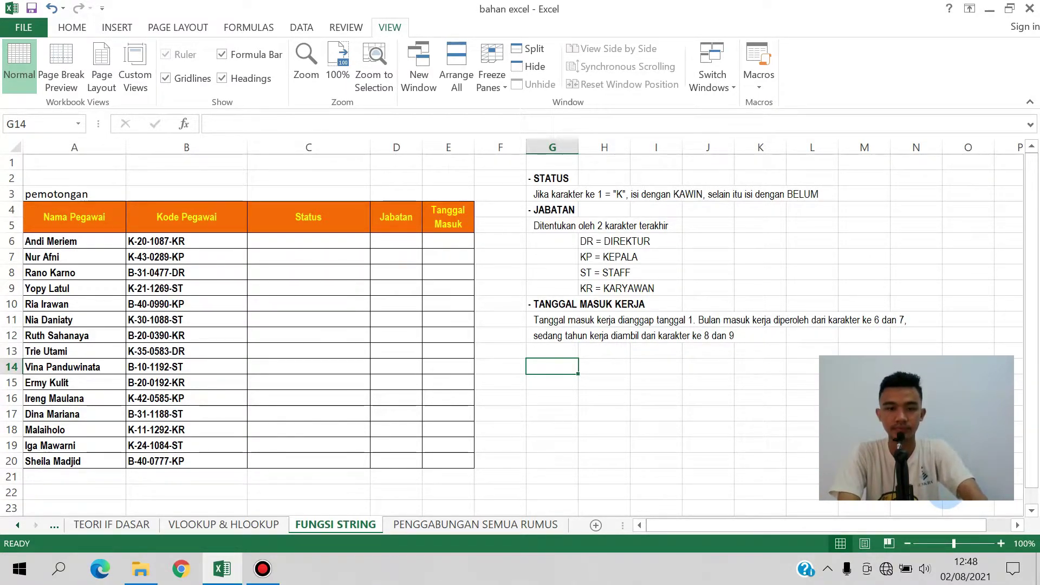
type("=")
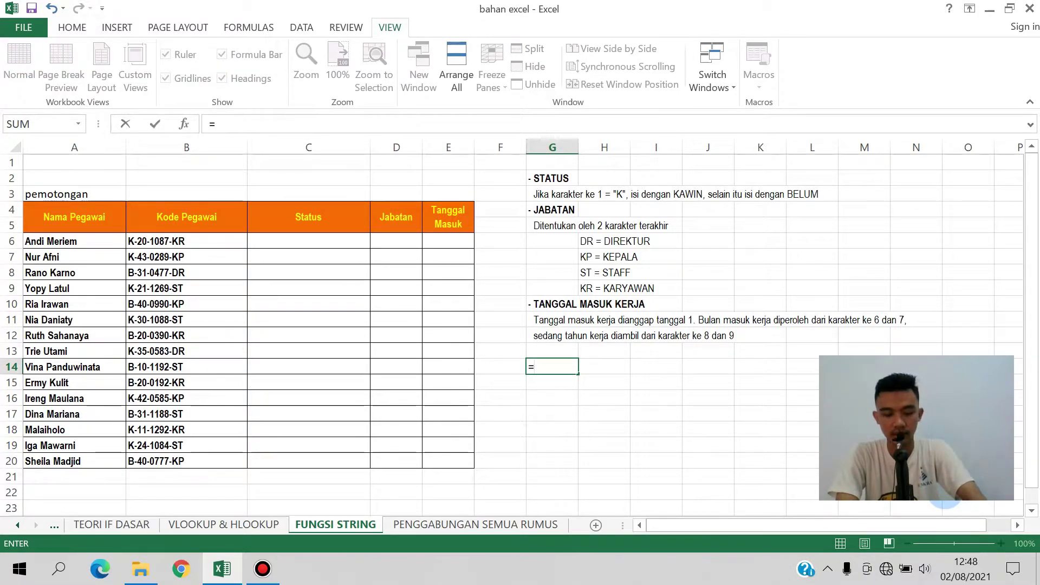
type("LEFT(")
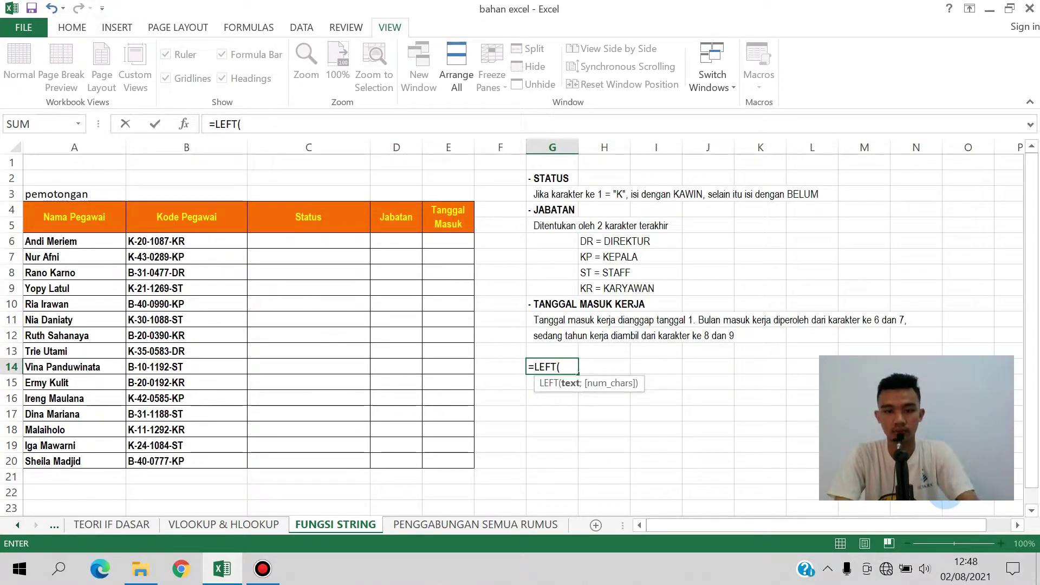
left_click(168, 241)
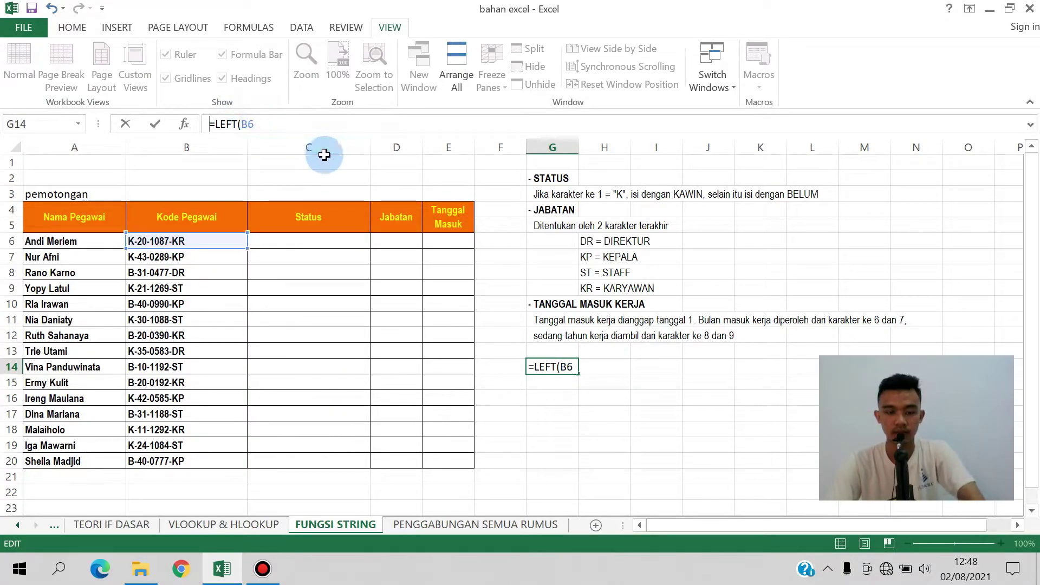
left_click(320, 124)
type(";1")
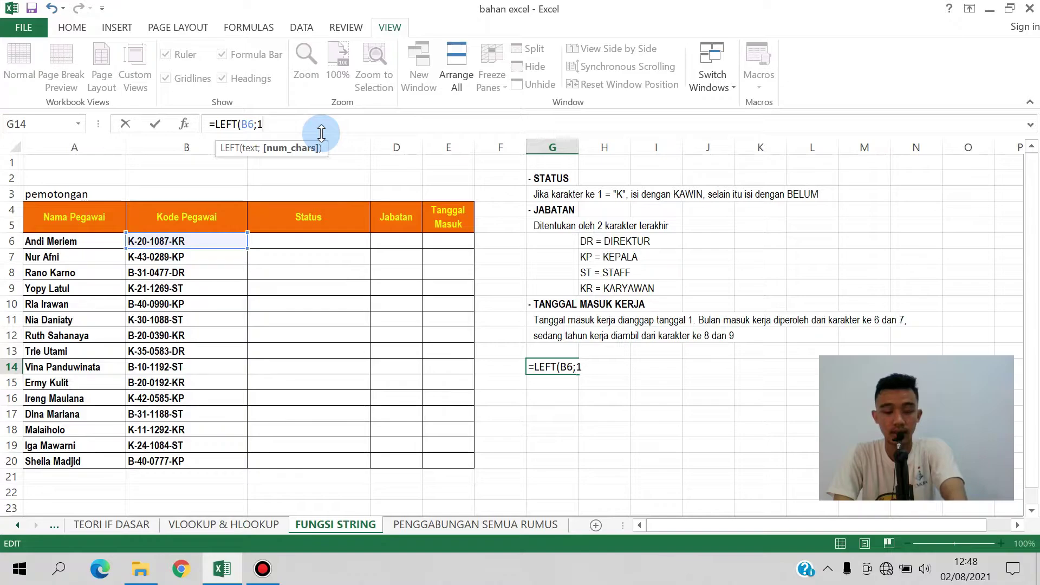
key("Return")
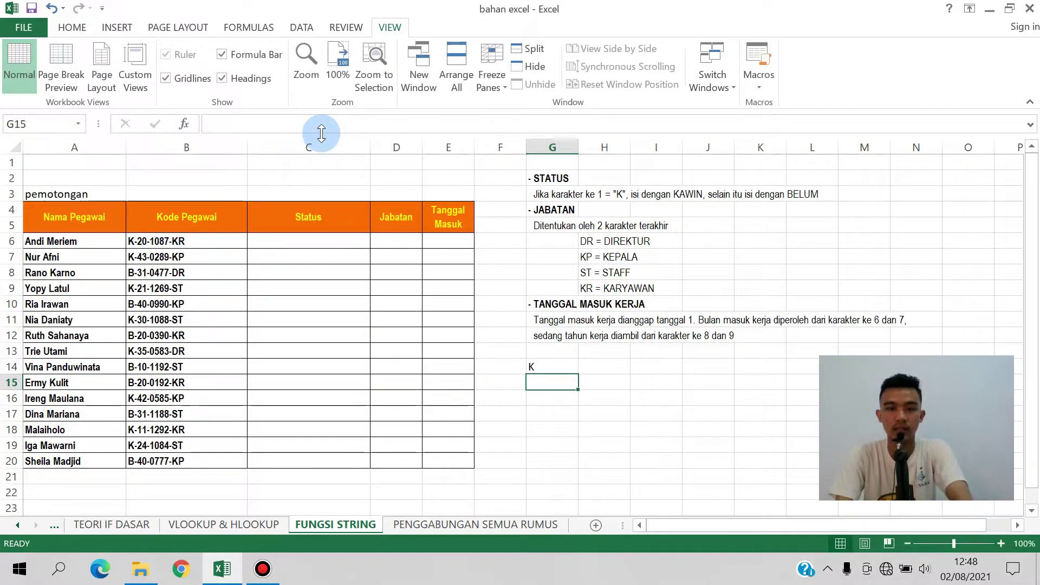
Fill G14's LEFT formula down column G far enough to cover all the Kode Pegawai entries.
left_click(552, 370)
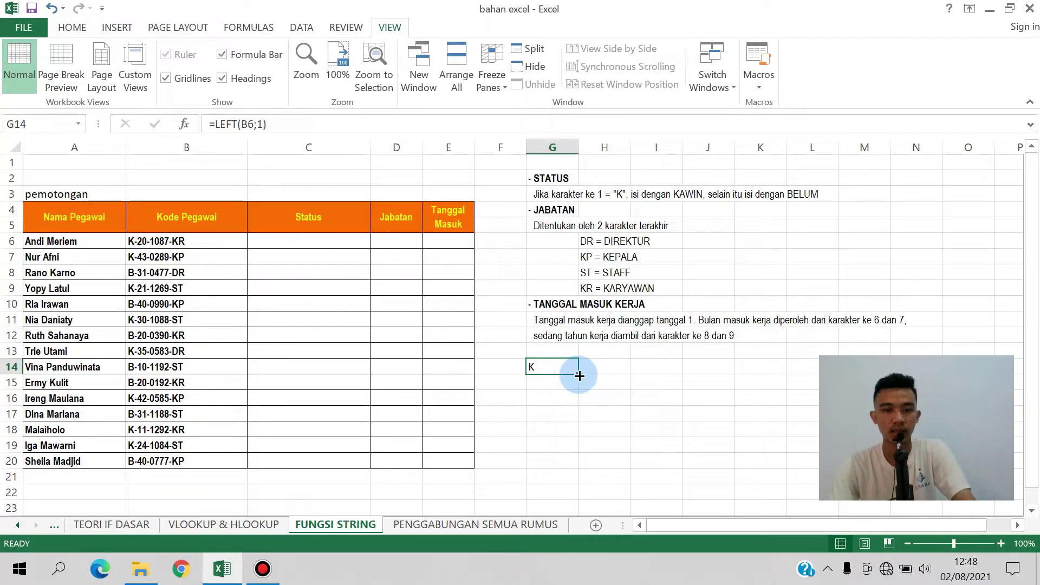
left_click(192, 240)
left_click(189, 258)
left_click(193, 273)
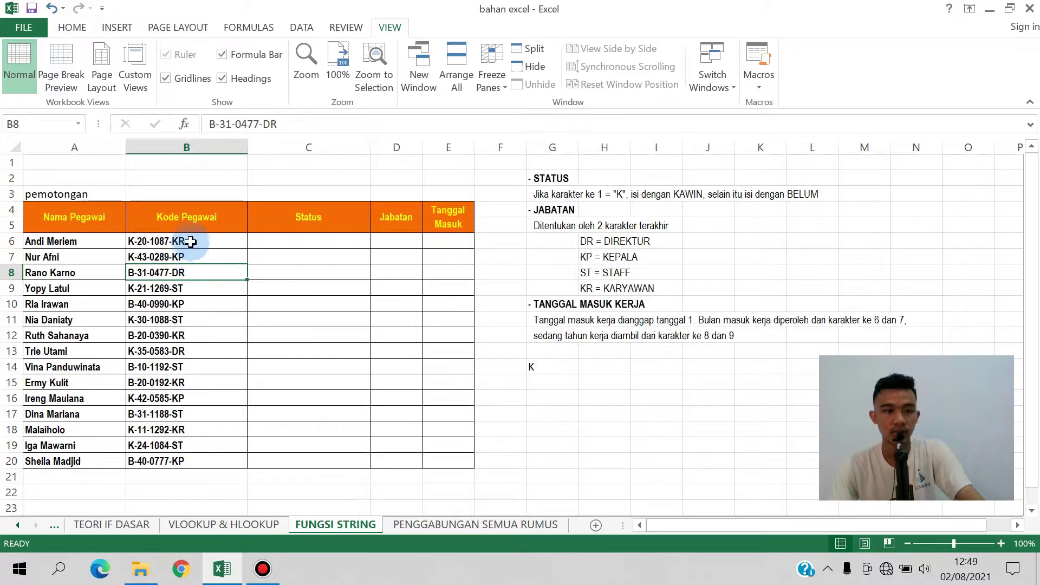
left_click(547, 367)
left_click_drag(580, 377, 561, 504)
scroll(629, 425, "down", 4)
left_click_drag(575, 331, 581, 466)
Clear the surplus LEFT formulas in column G from G29 downward.
left_click(568, 420)
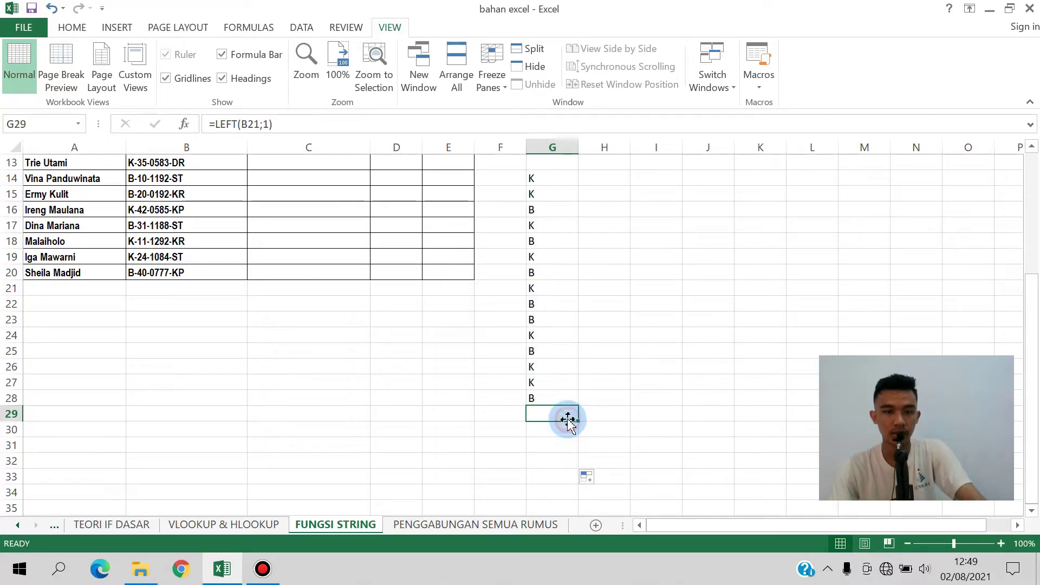
left_click_drag(567, 413, 548, 453)
key("Delete")
left_click(547, 382)
scroll(550, 379, "up", 4)
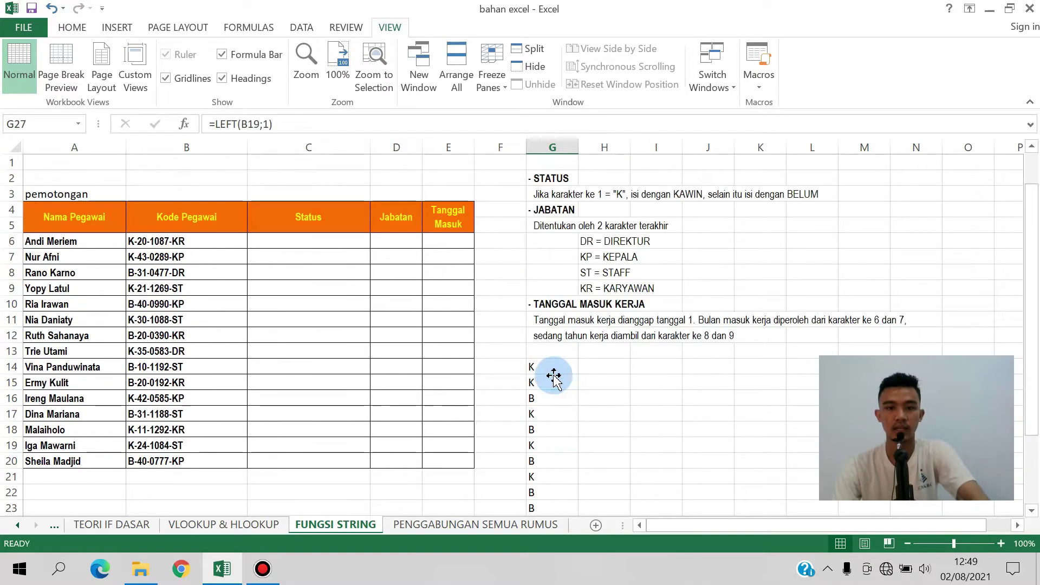
scroll(591, 368, "down", 1)
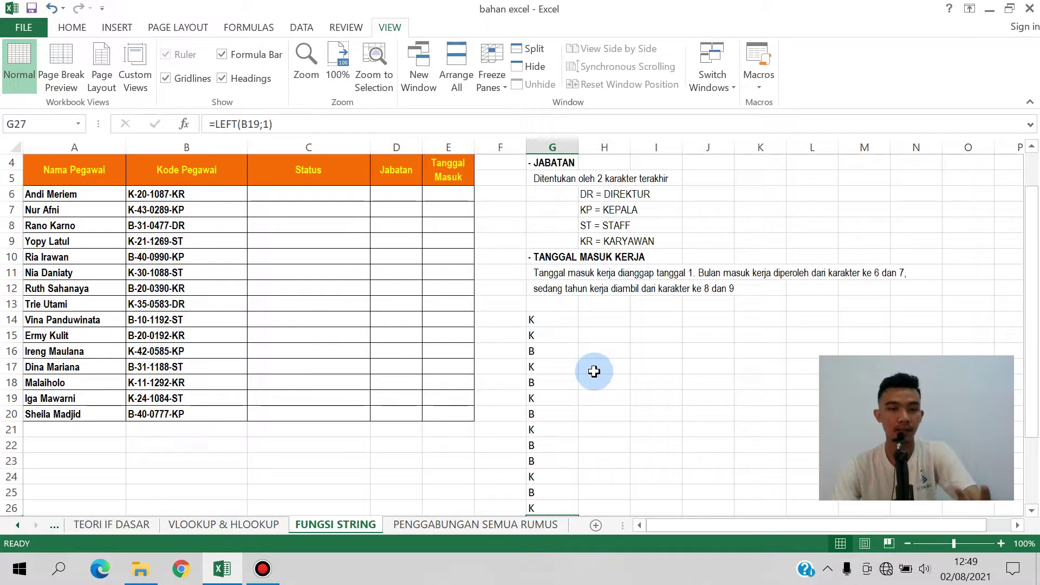
Enter the formula =IF(G14="K";"KAWIN";"BELUM") in cell C6 of the Status column.
left_click(581, 334)
left_click(565, 319)
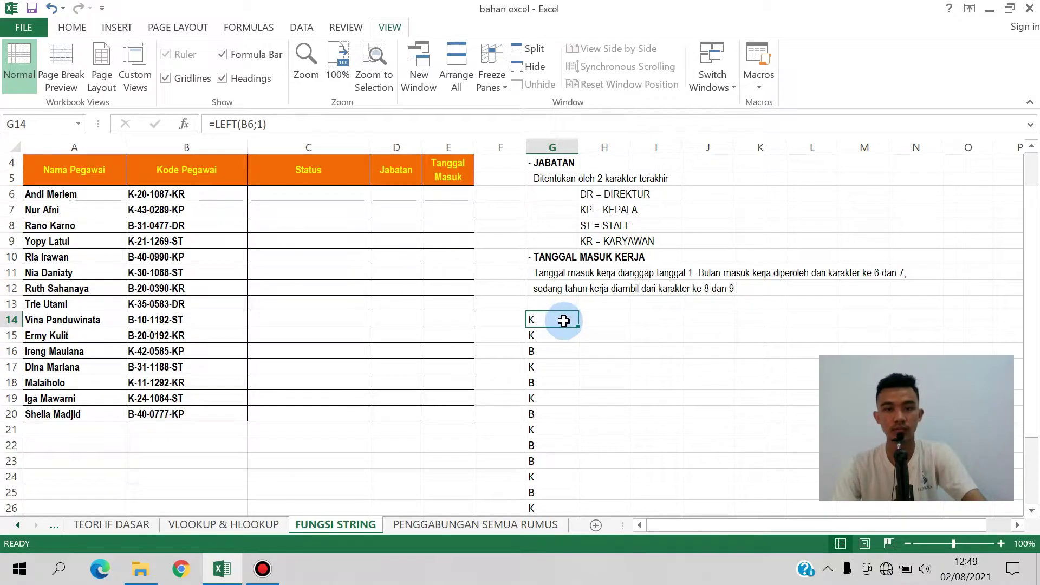
scroll(563, 322, "up", 1)
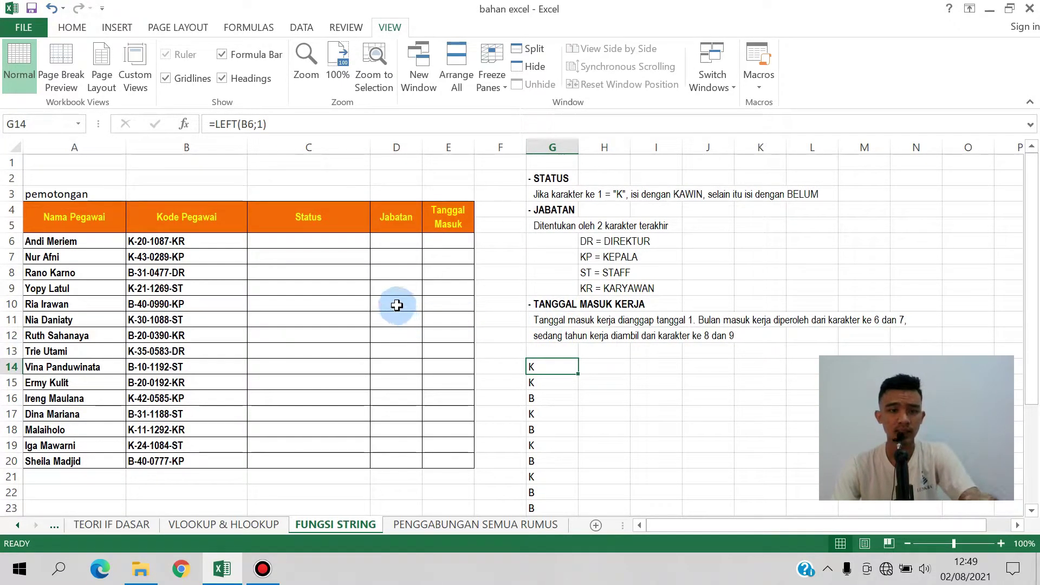
left_click(307, 245)
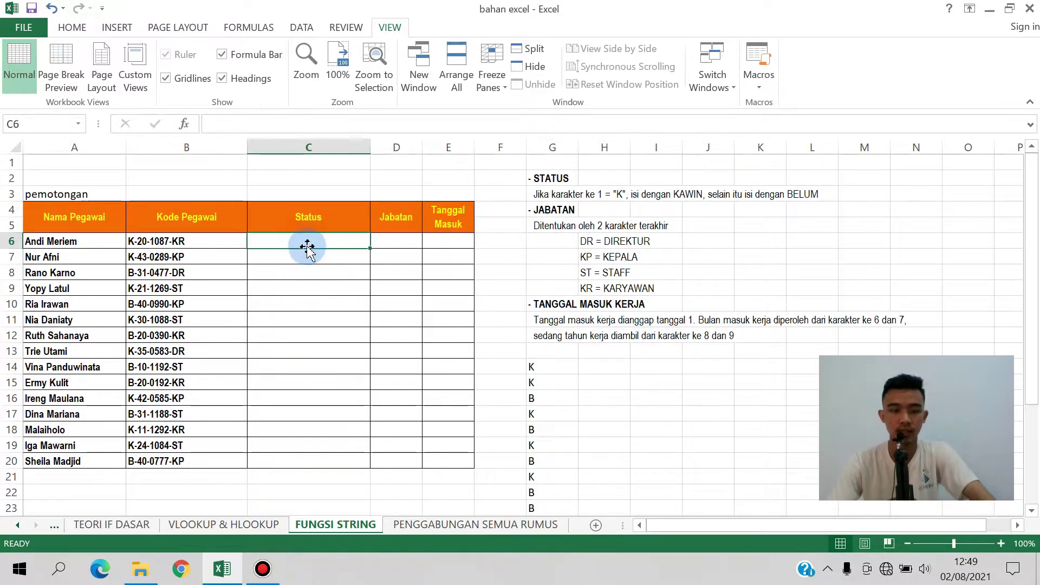
type("=IF(")
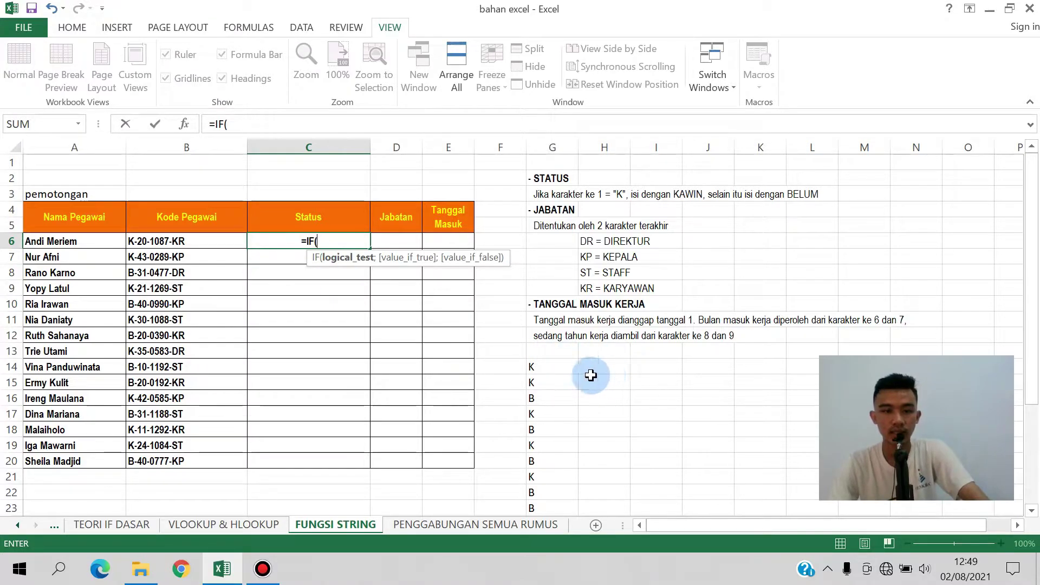
left_click(554, 367)
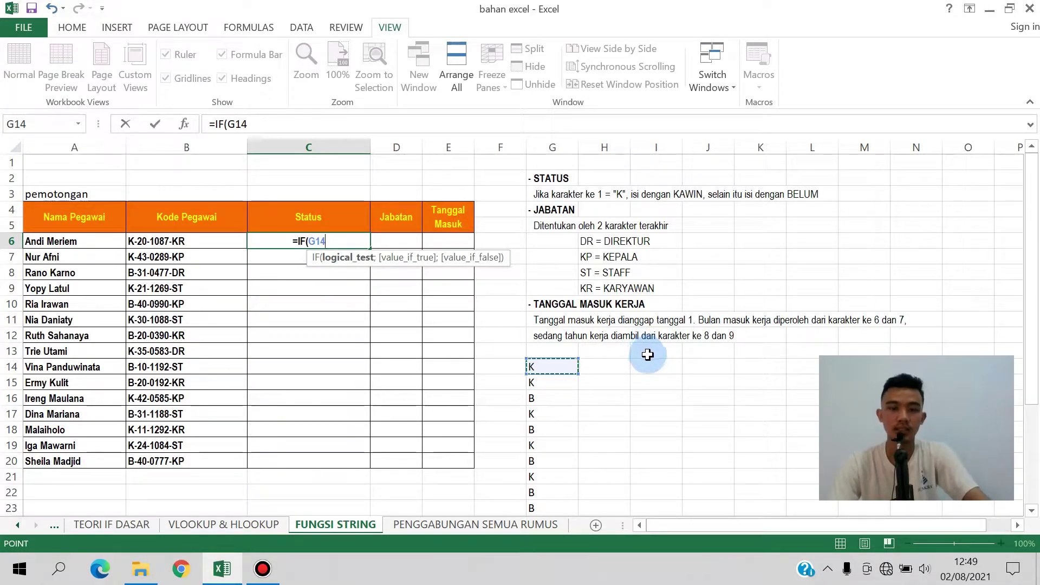
type("=\"K")
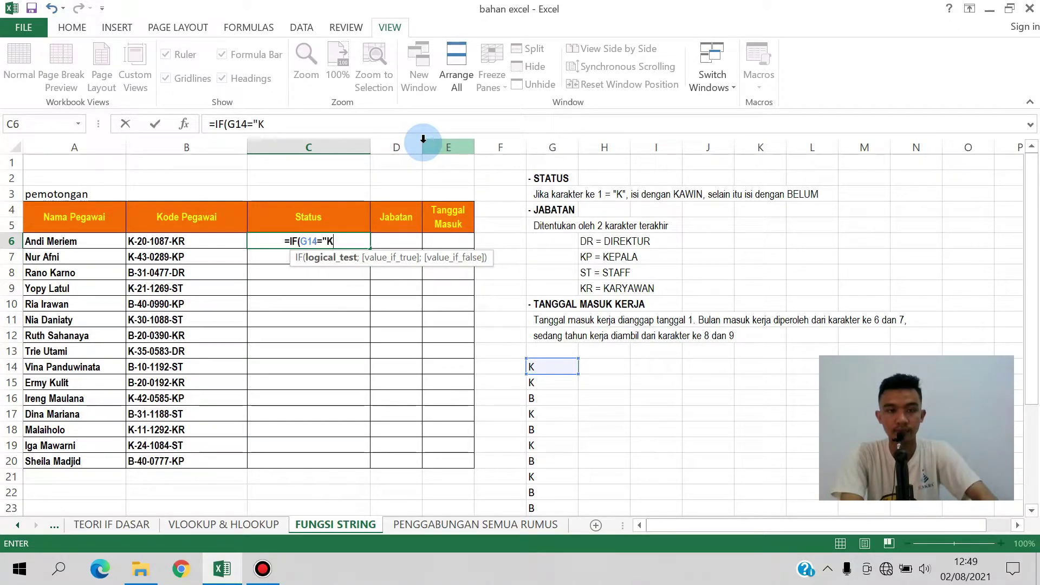
type("\"")
type(";")
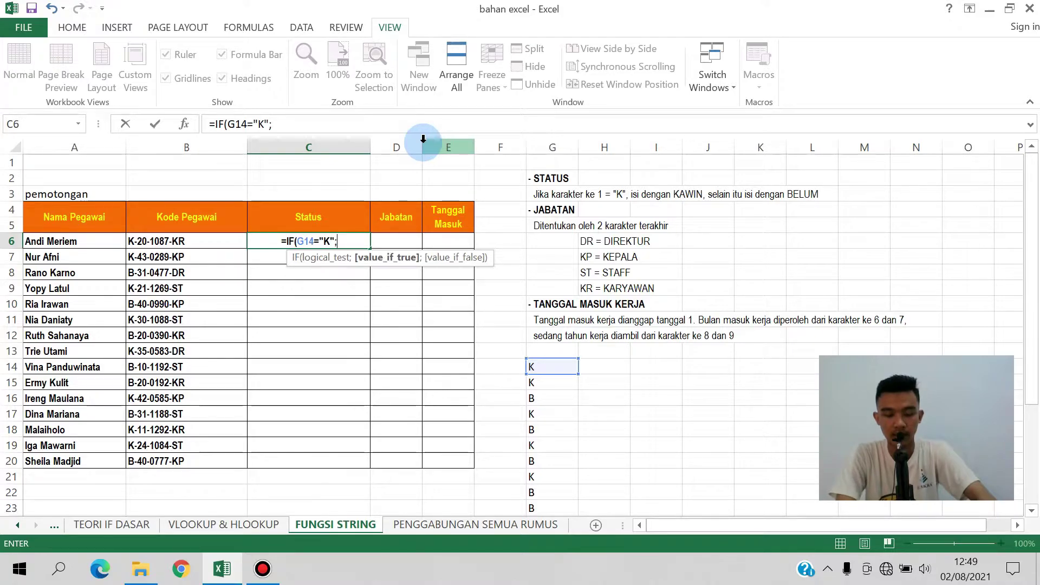
type("\"KAWIN")
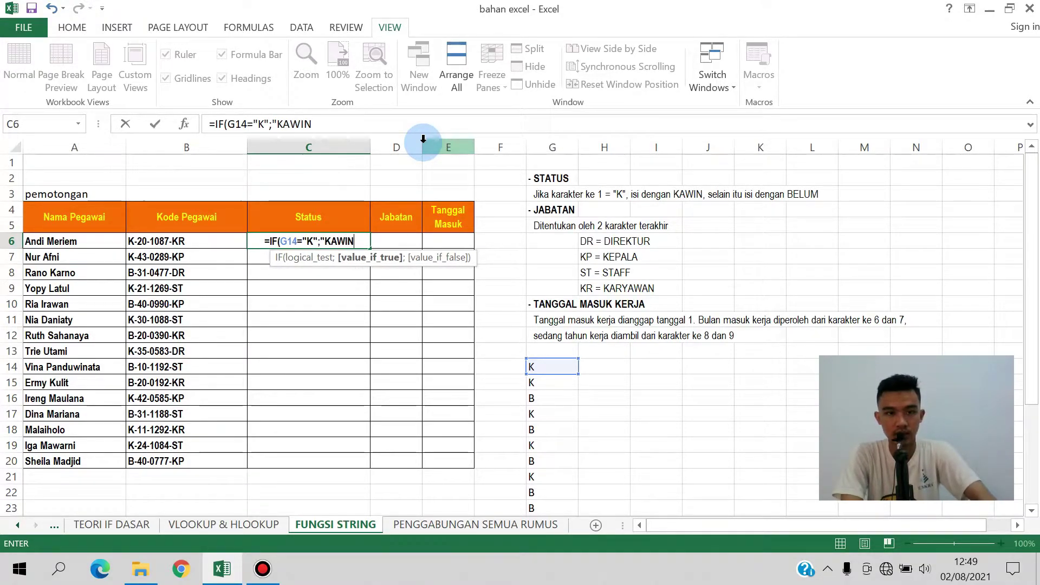
type("\";\"BELUM\"")
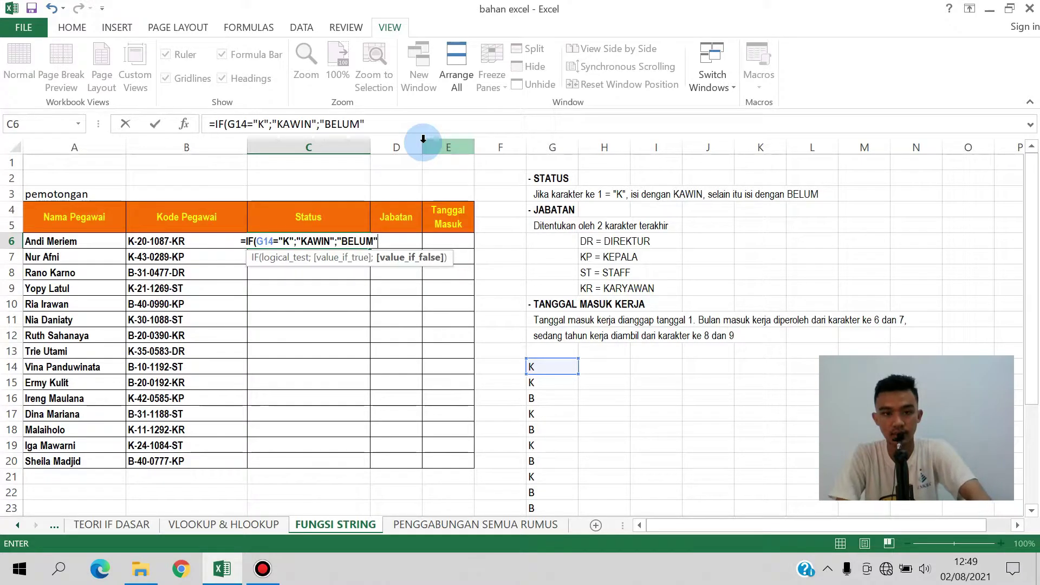
type(")")
key("Return")
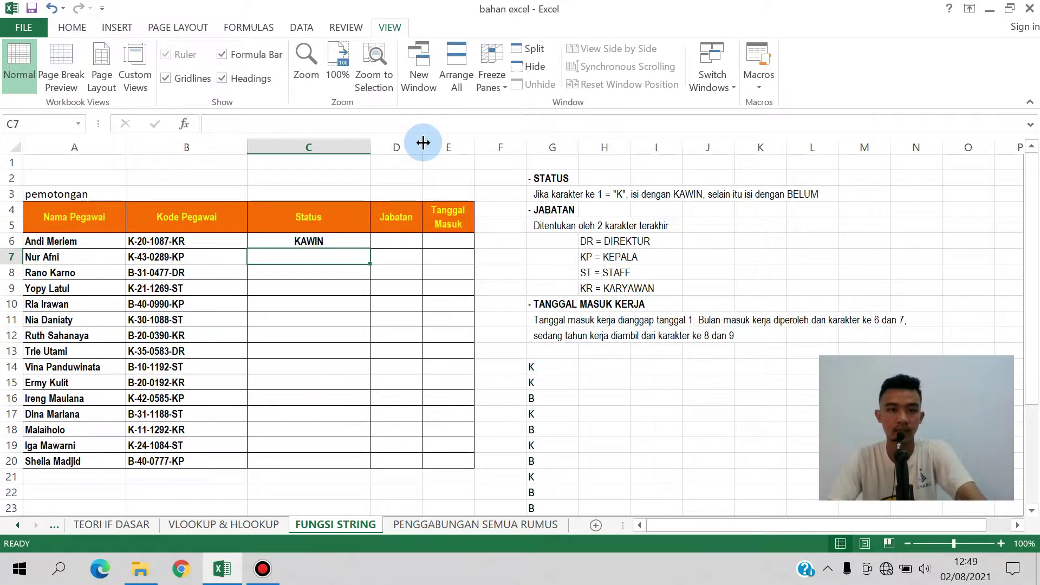
Fill the Status formula from C6 down to C20 and compare the column with the employee codes.
left_click(357, 241)
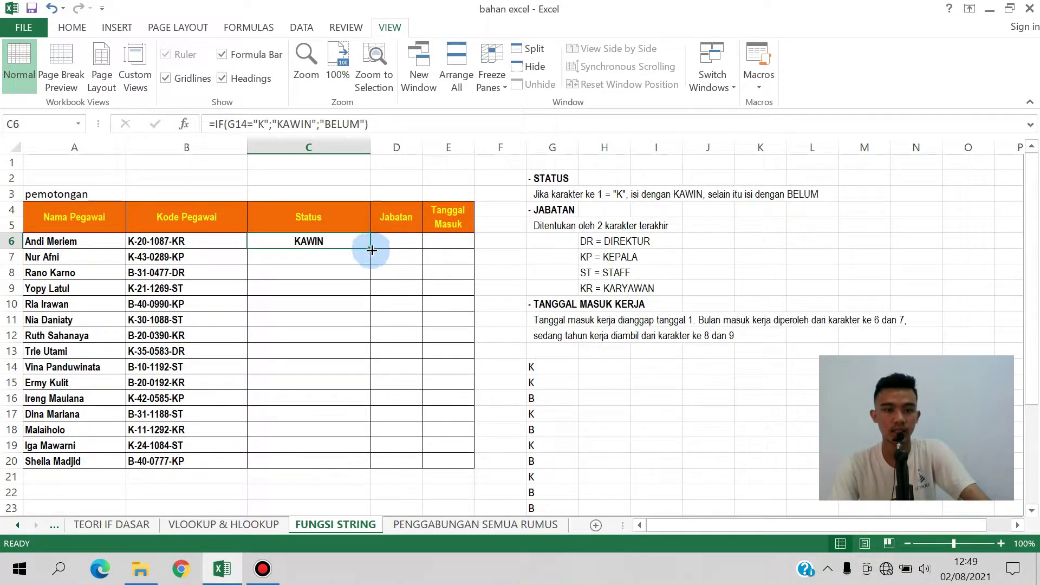
double_click(372, 249)
left_click(573, 380)
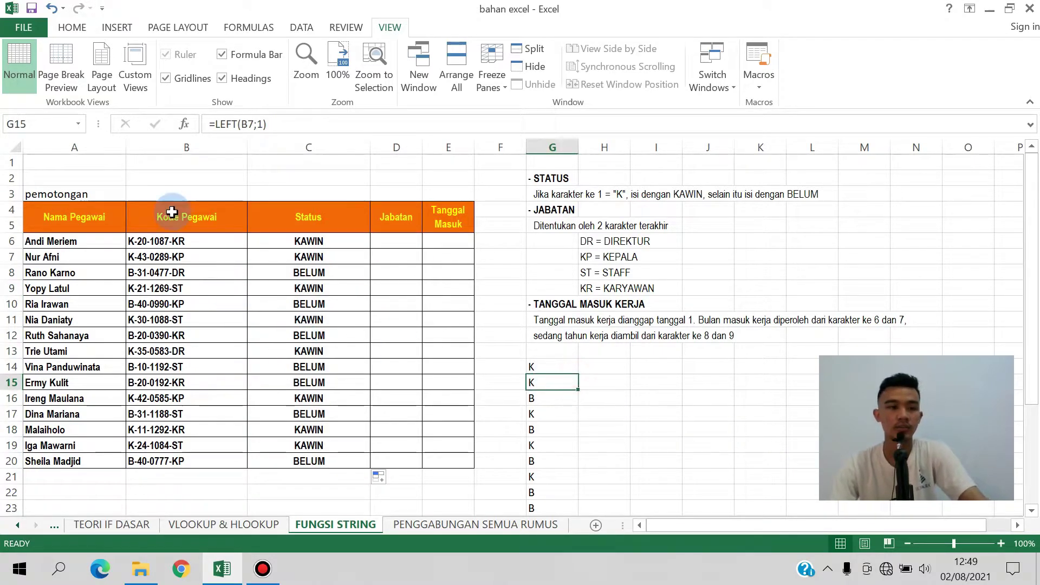
left_click_drag(169, 241, 245, 465)
left_click(341, 366)
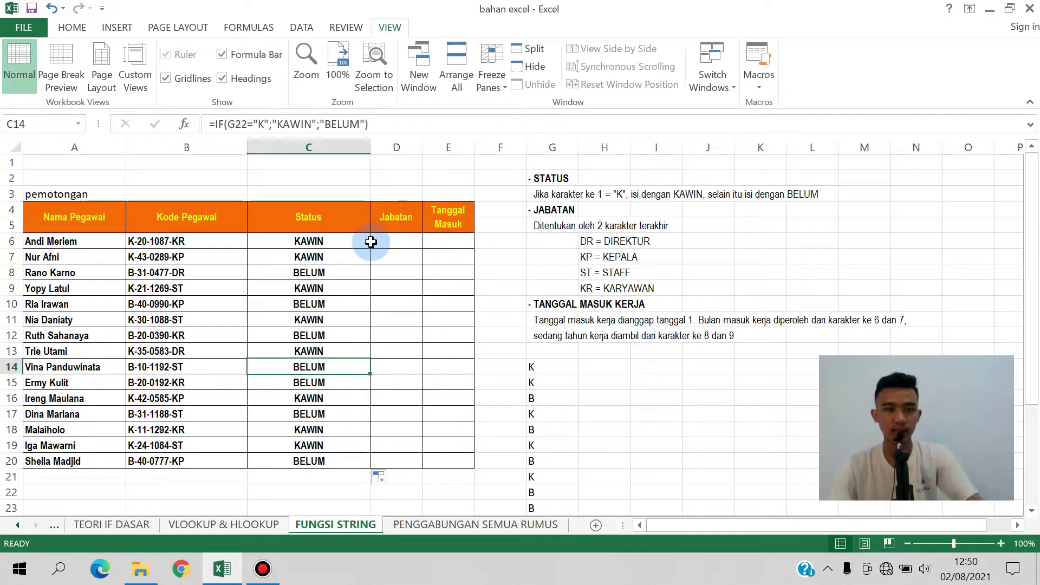
Insert the letter I right after the K in the employee code in cell B7.
left_click(160, 258)
left_click(216, 125)
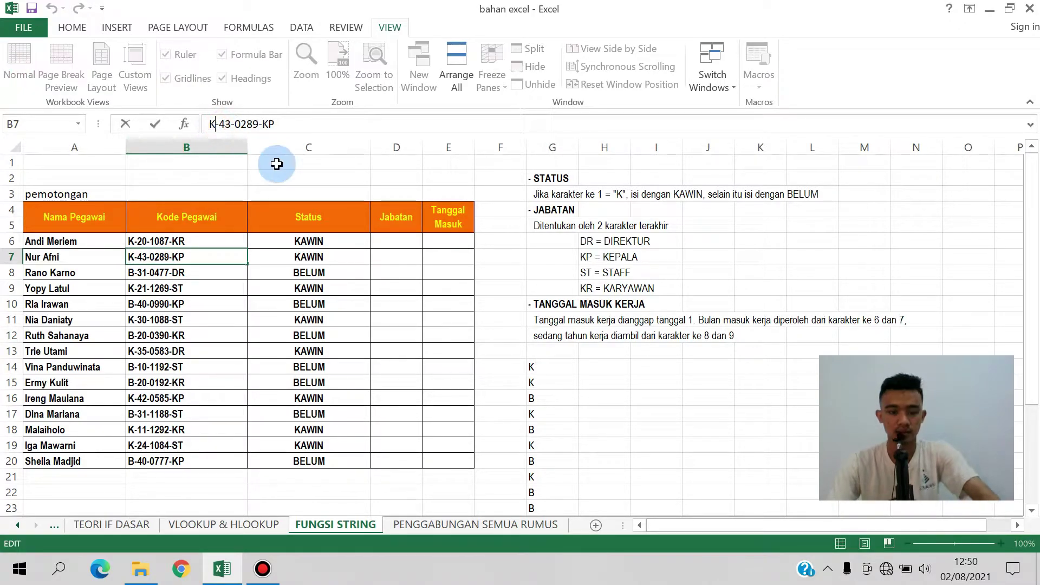
type("I")
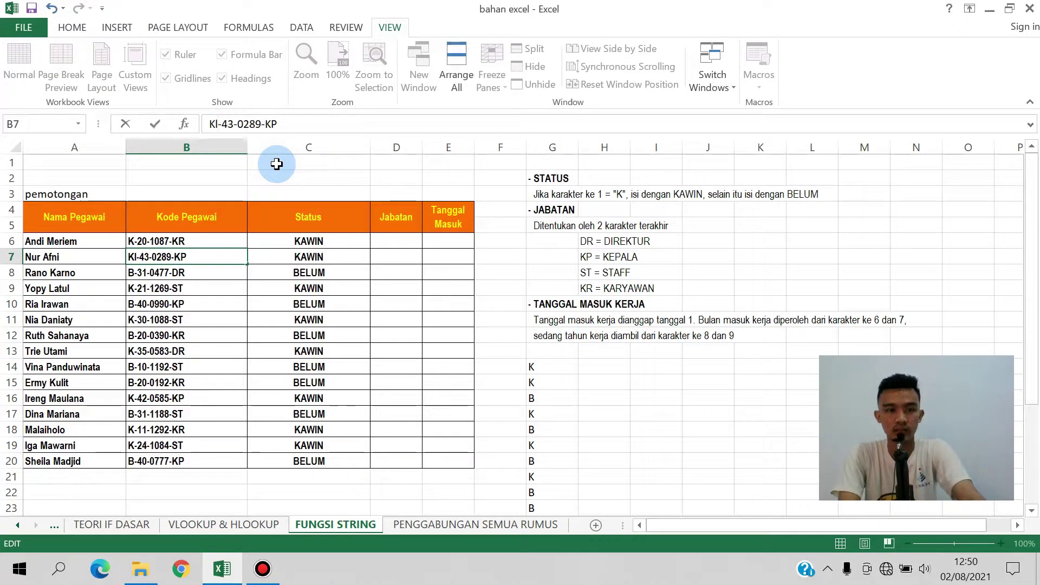
key("Return")
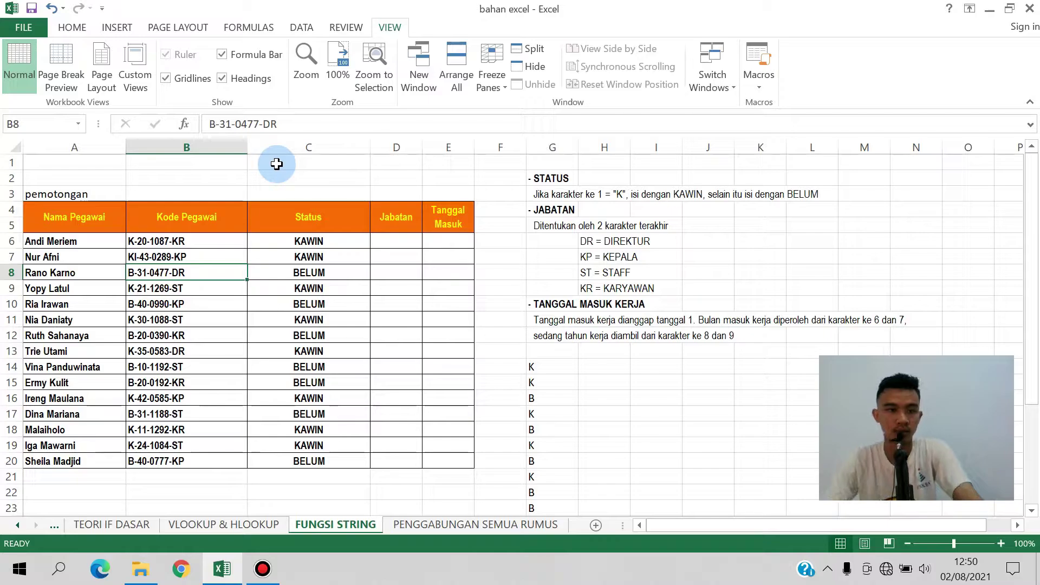
Remove the extra letter I from the employee code in cell B7.
left_click(138, 257)
left_click(220, 125)
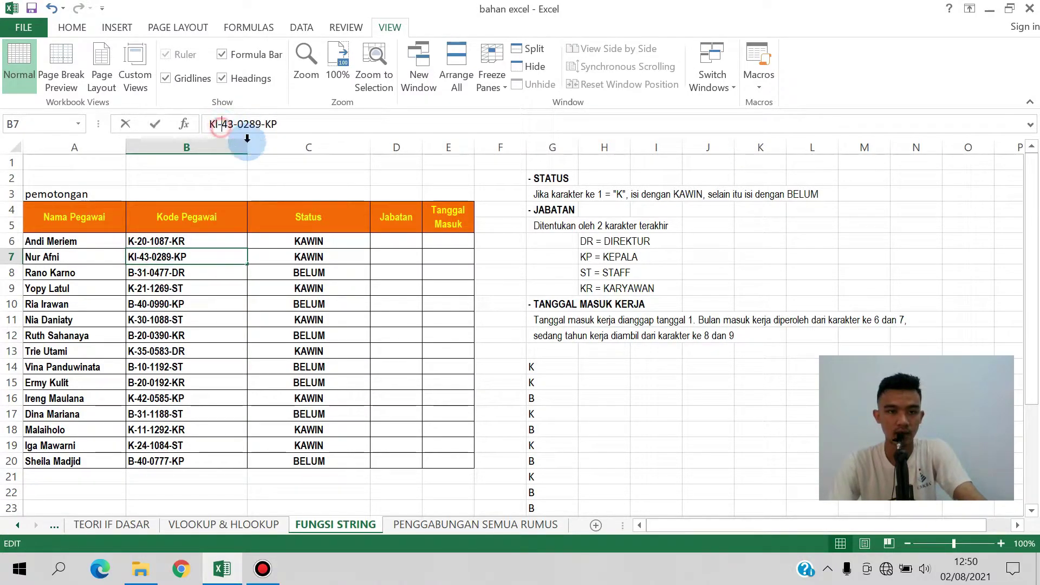
key("Delete")
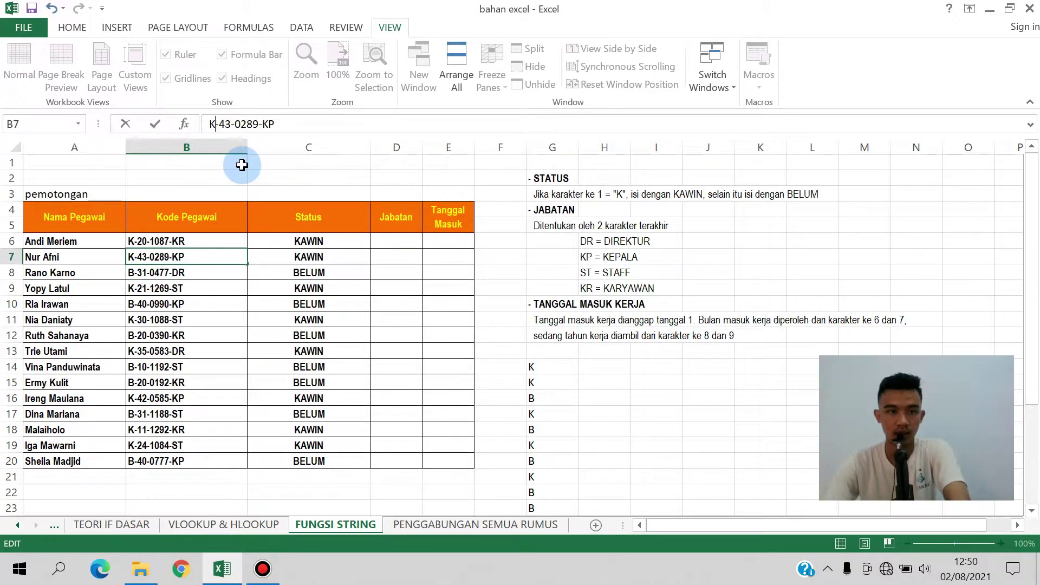
left_click(192, 302)
Examine the characters of the employee codes in column B and the LEFT formula in G14.
left_click(139, 259)
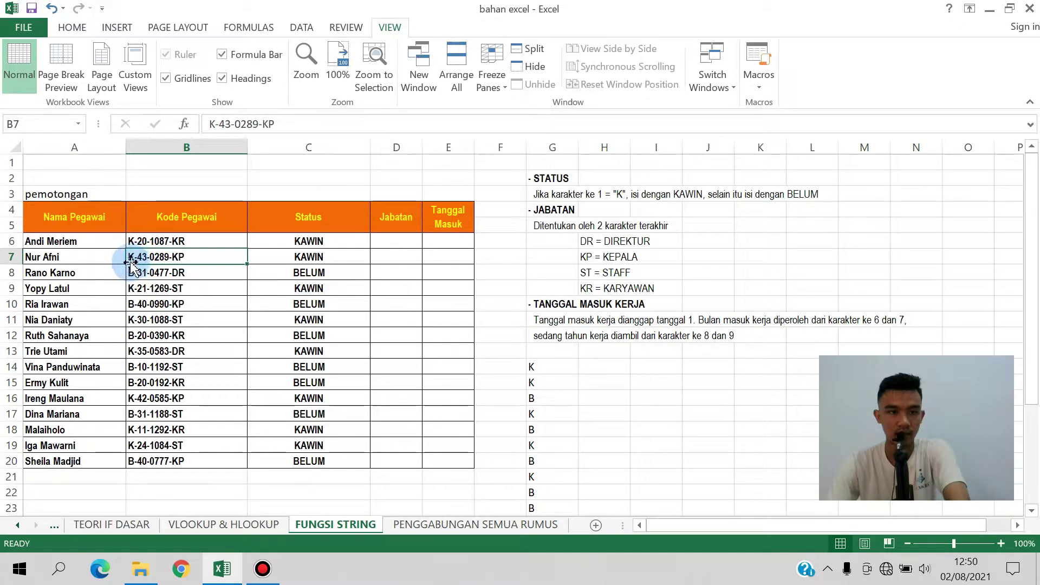
double_click(151, 258)
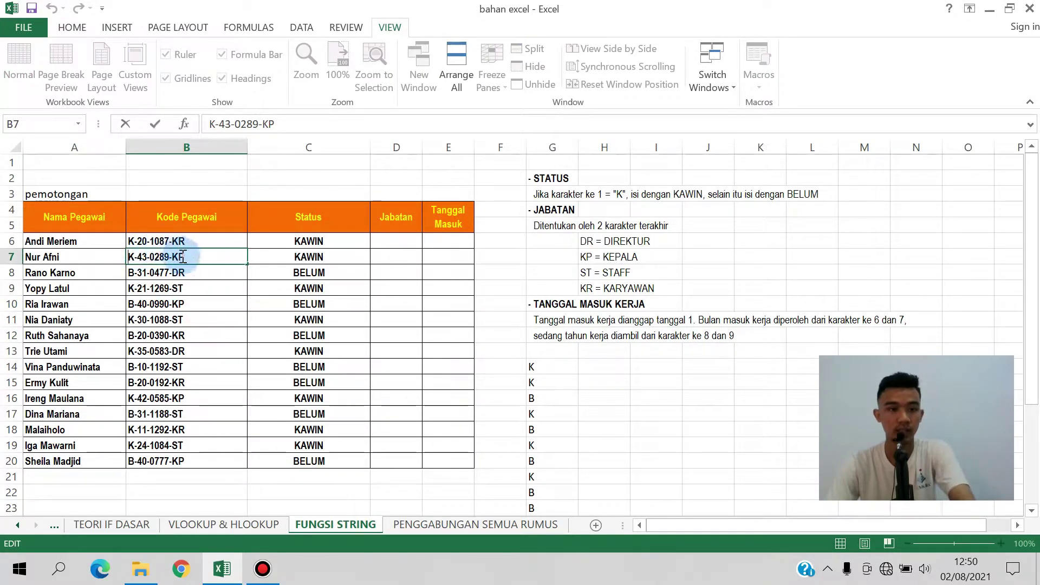
left_click_drag(179, 273, 216, 287)
left_click(172, 240)
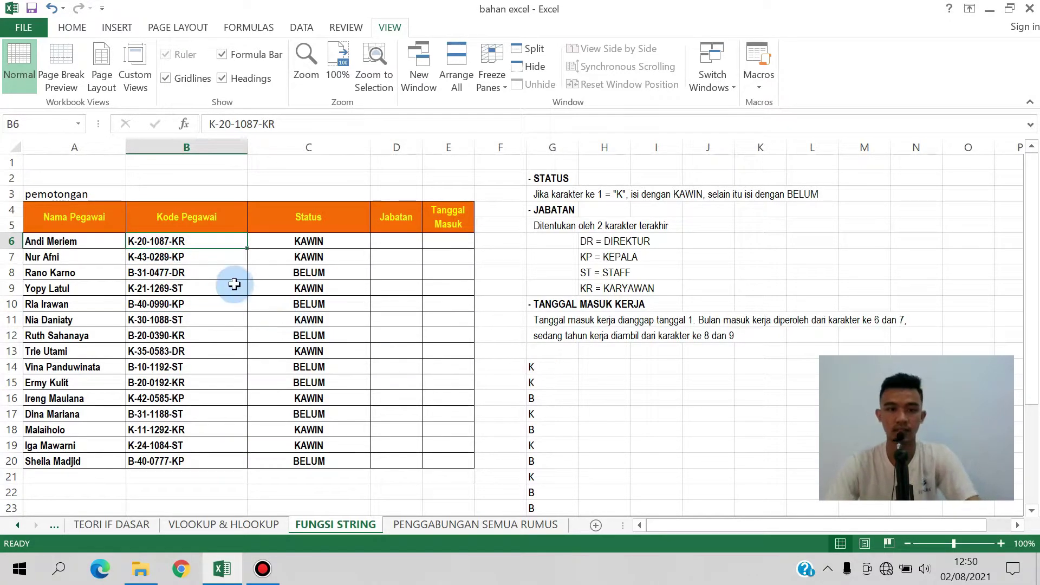
left_click(233, 287)
left_click(607, 242)
left_click(582, 347)
left_click(536, 365)
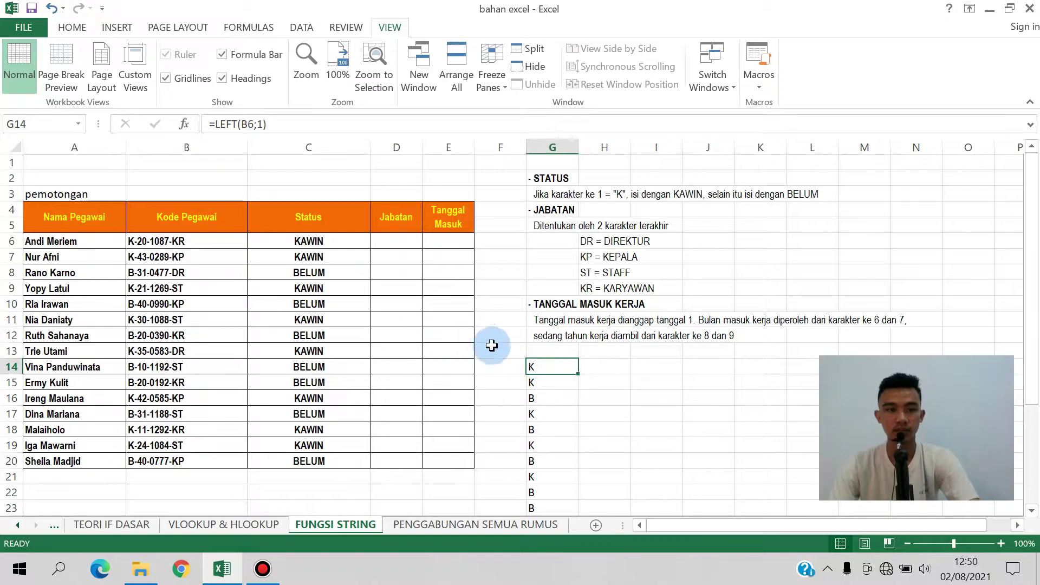
Label the helper columns "left" in G13 and "right" in H13.
left_click(541, 351)
type("left")
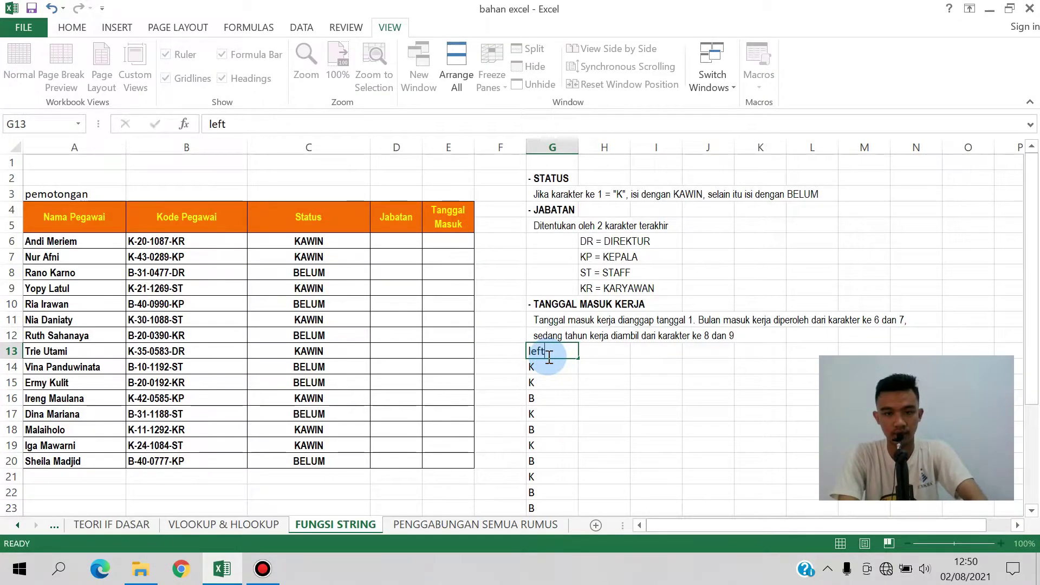
key("Tab")
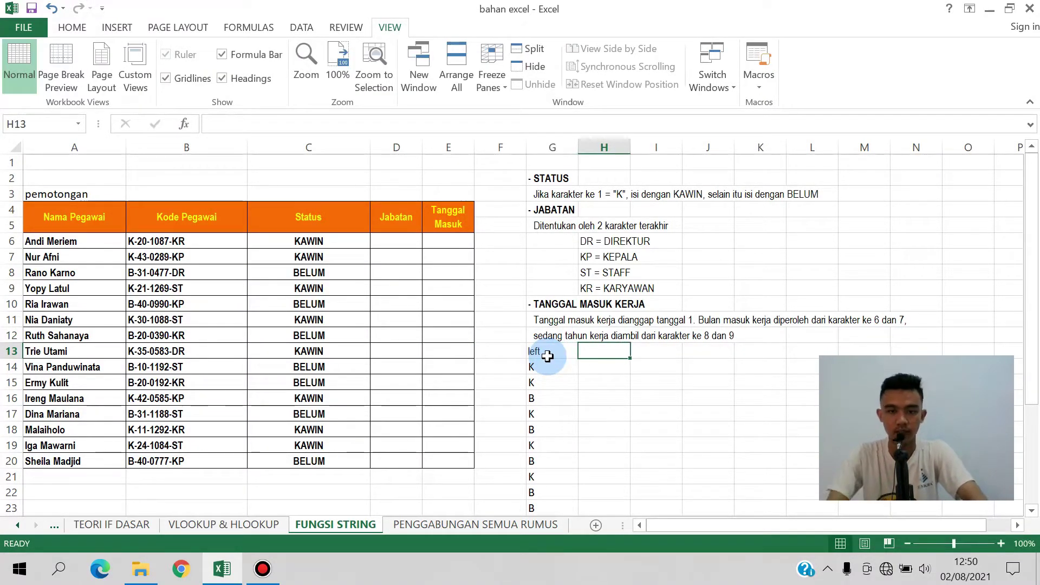
type("right")
key("Tab")
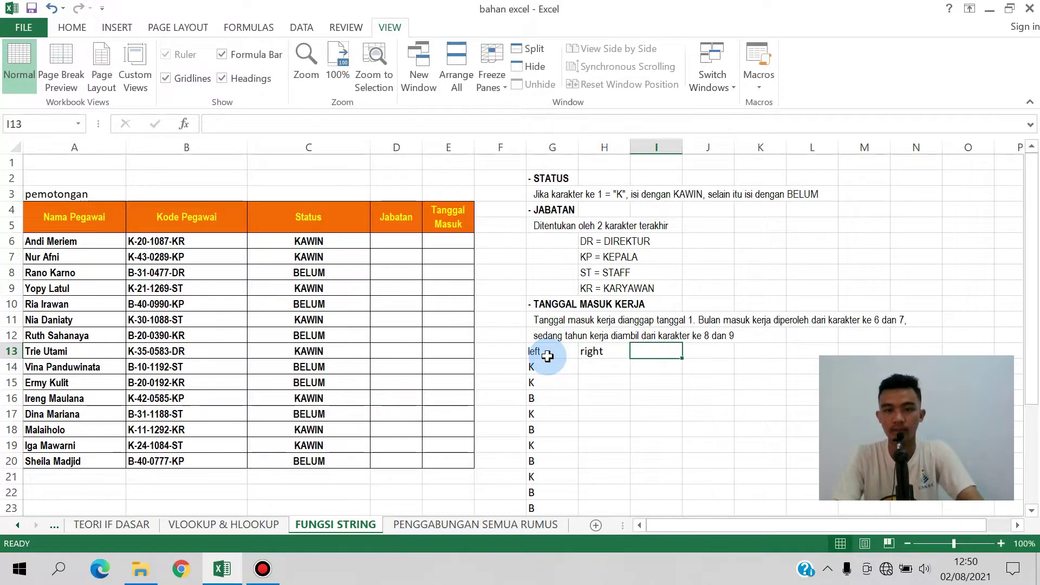
Enter the formula =RIGHT(B6;2) in H14 to extract the last two characters of the first employee code.
left_click(596, 367)
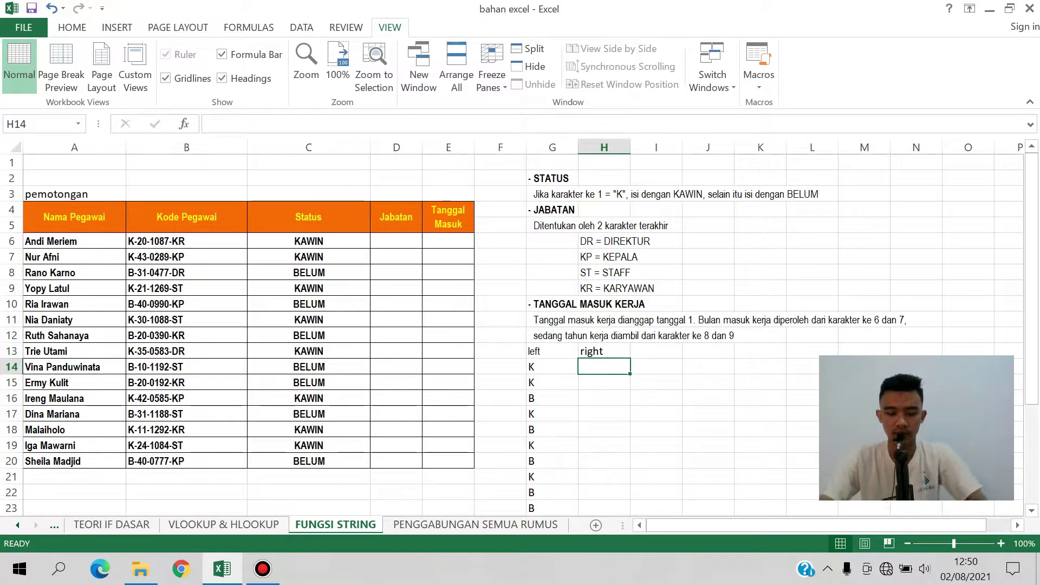
type("=")
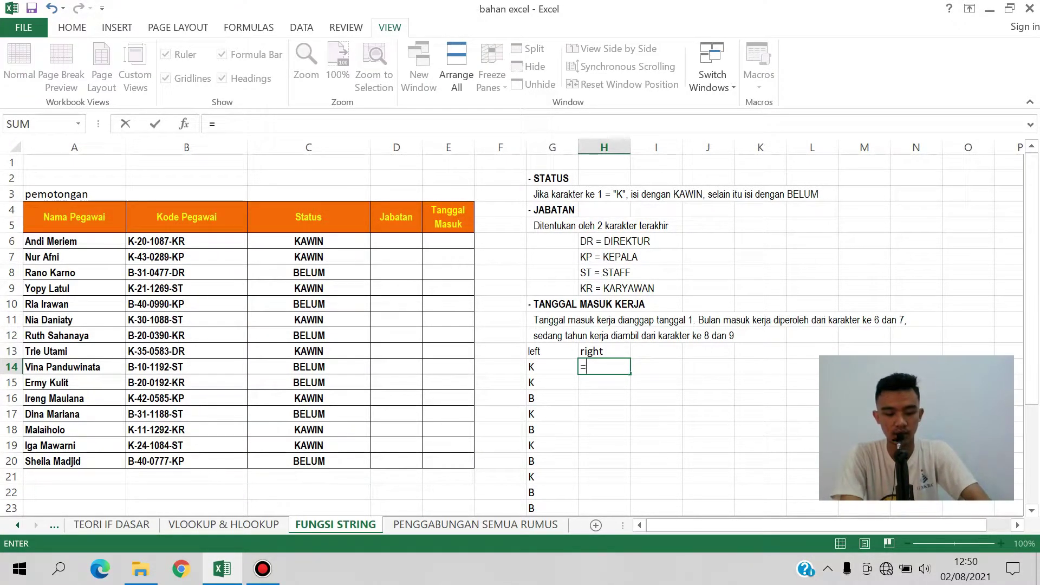
type("rig")
key("Tab")
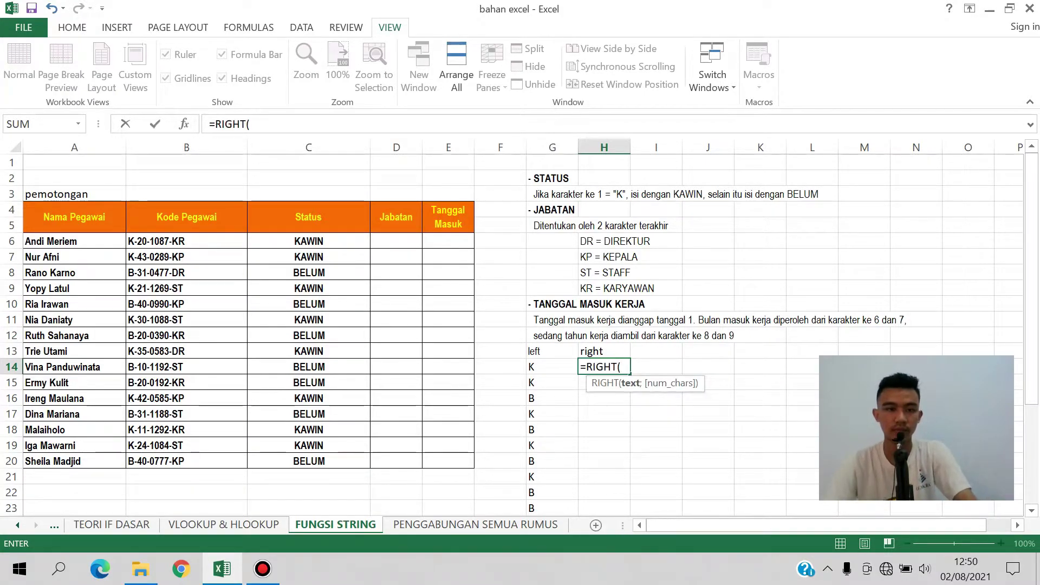
left_click(205, 242)
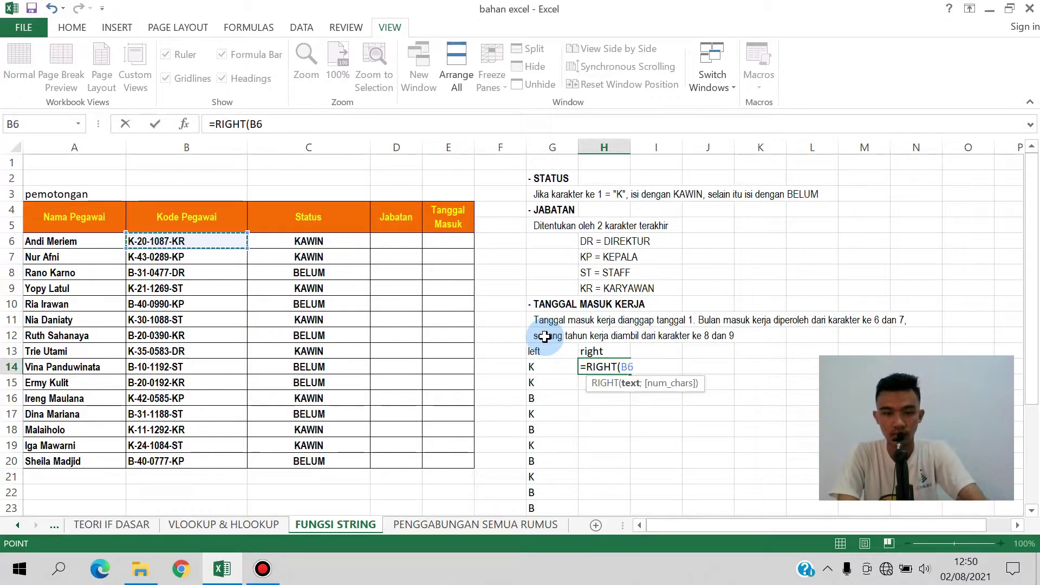
type(";2")
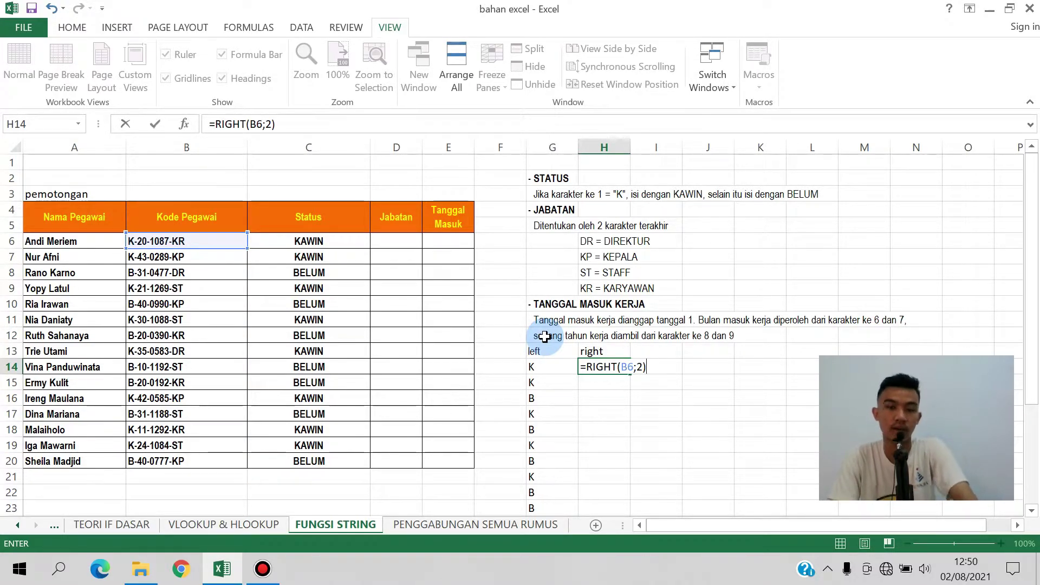
key("ctrl+Return")
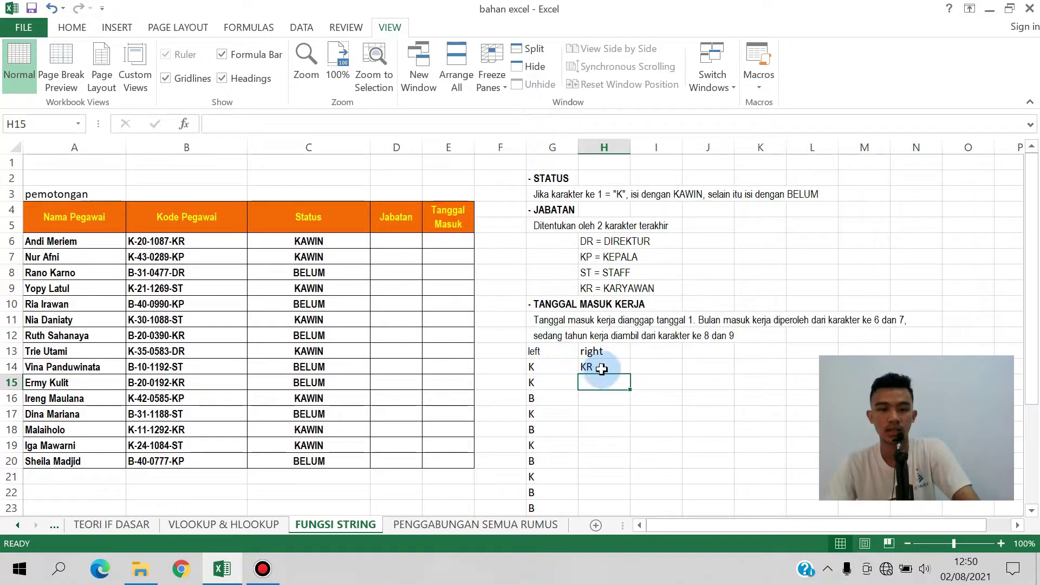
Fill the RIGHT formula from H14 down to H28 so every employee code is covered.
double_click(629, 374)
scroll(759, 394, "down", 4)
scroll(744, 406, "up", 3)
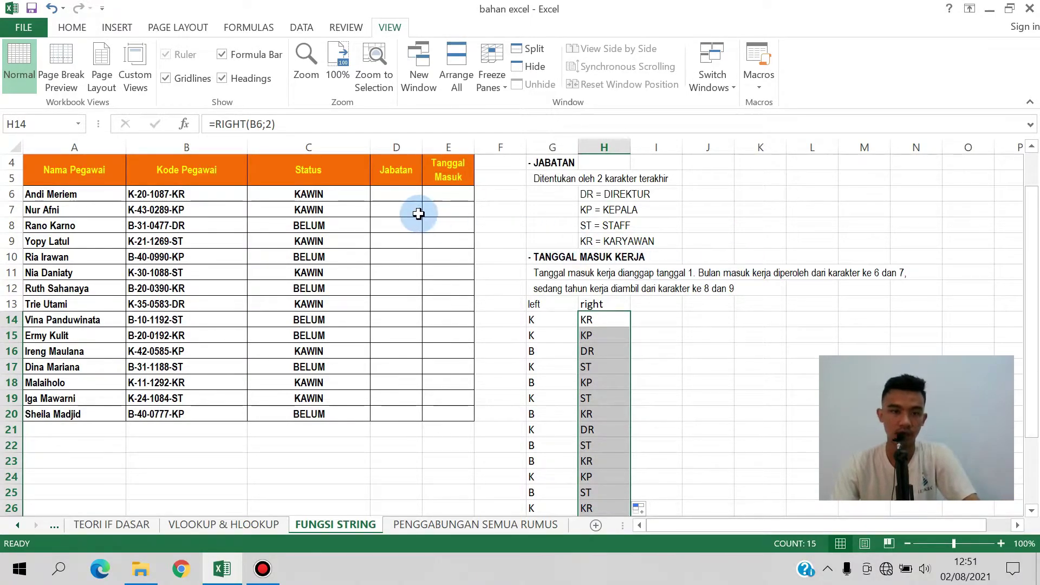
Start an IF formula in D6 that returns "KARYAWAN" when H14 equals "KR".
left_click(399, 196)
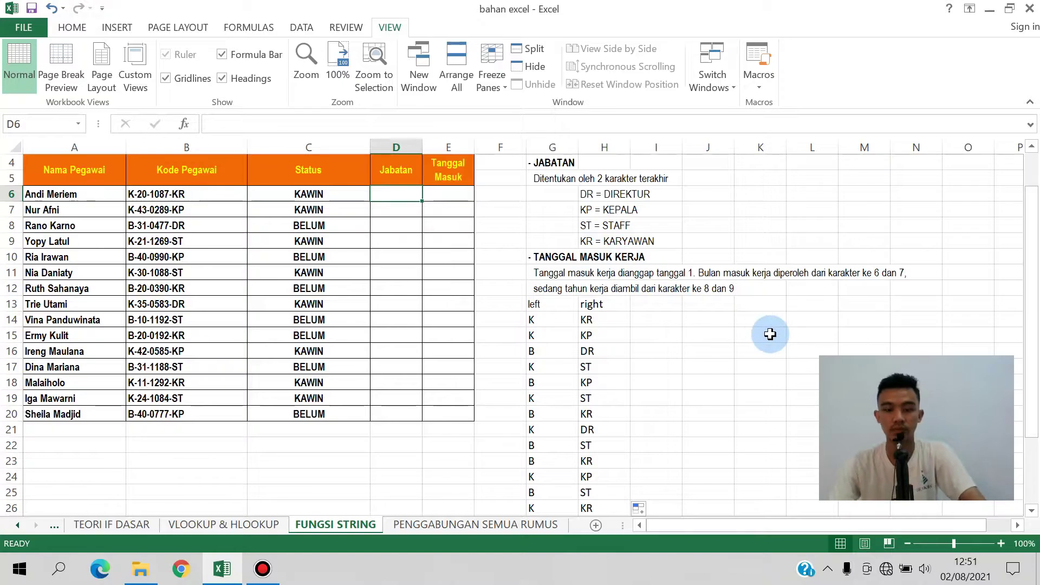
type("=if")
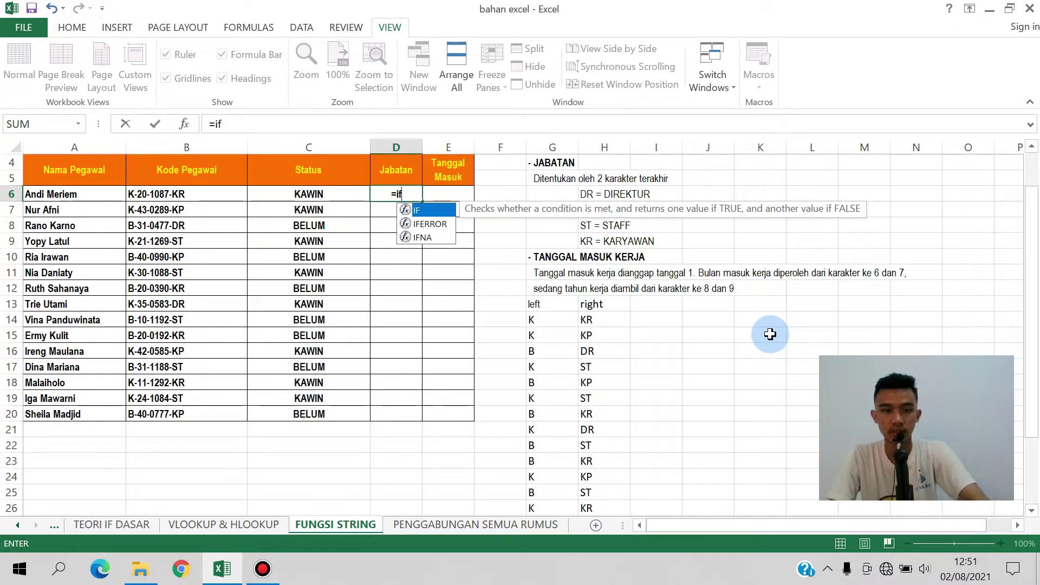
key("Tab")
key("BackSpace")
key("BackSpace")
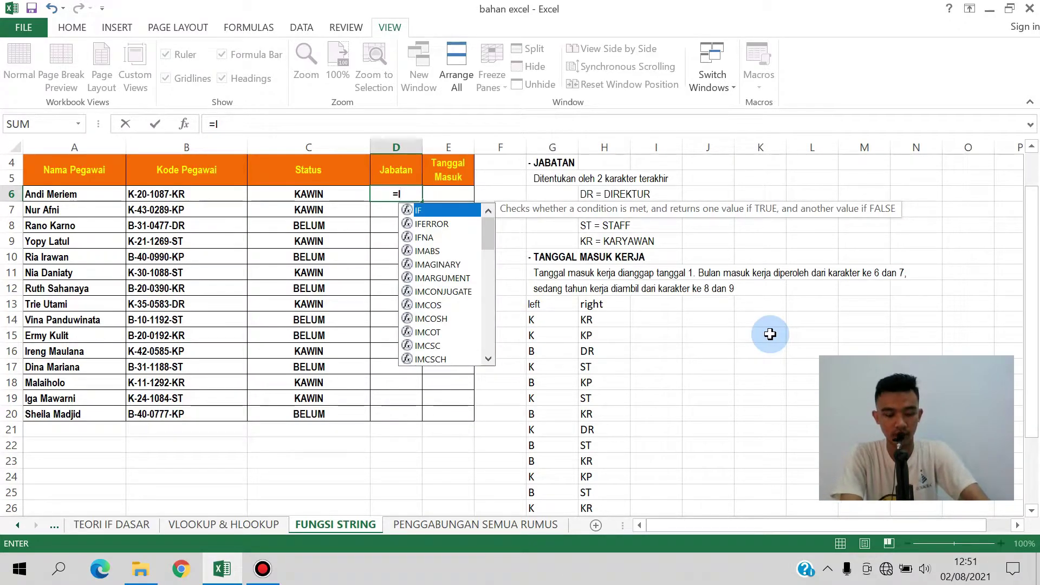
type("F")
key("Tab")
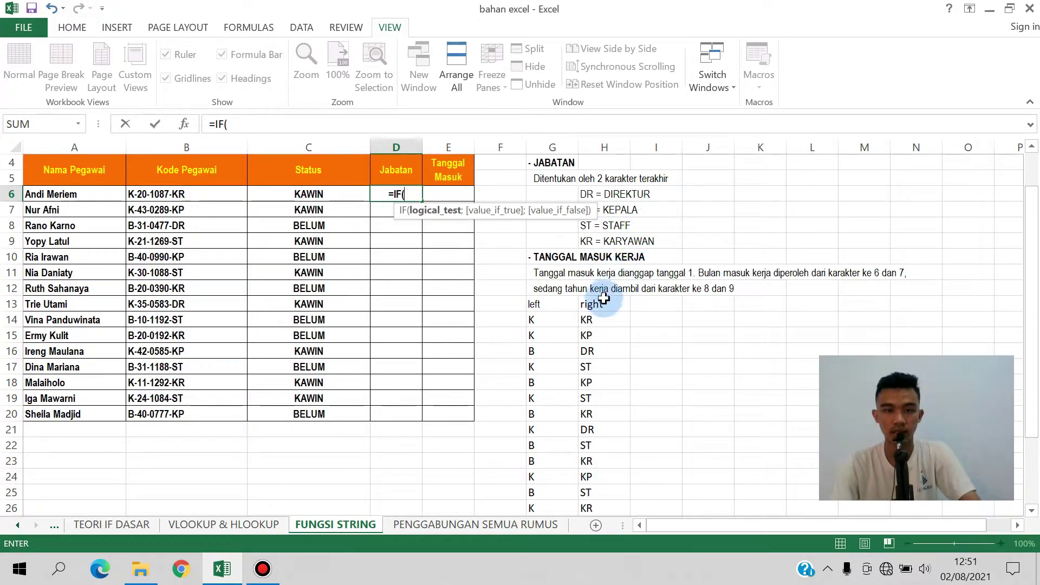
left_click(595, 319)
type("=\"k")
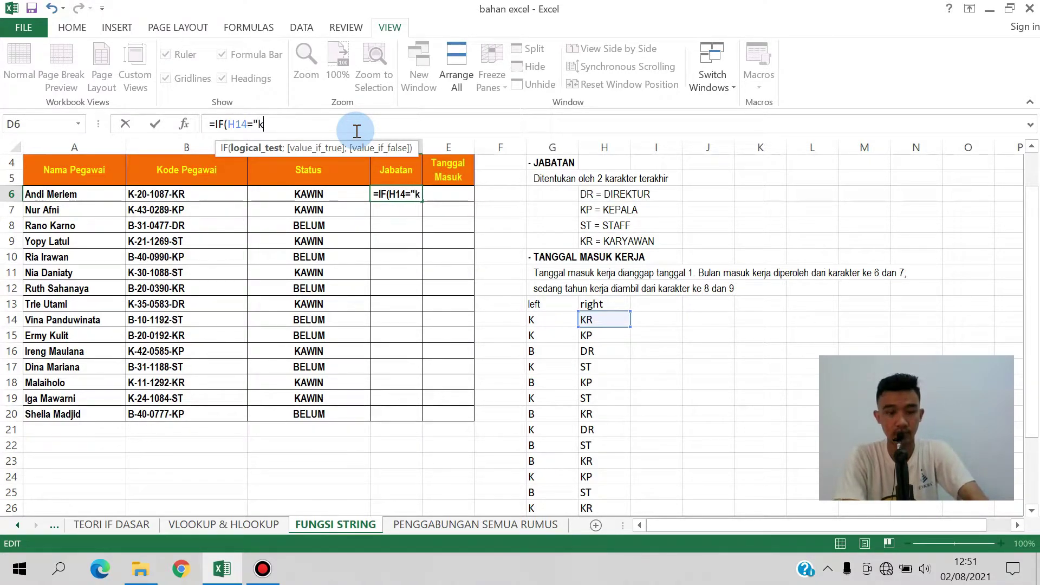
type("r")
key("BackSpace")
key("BackSpace")
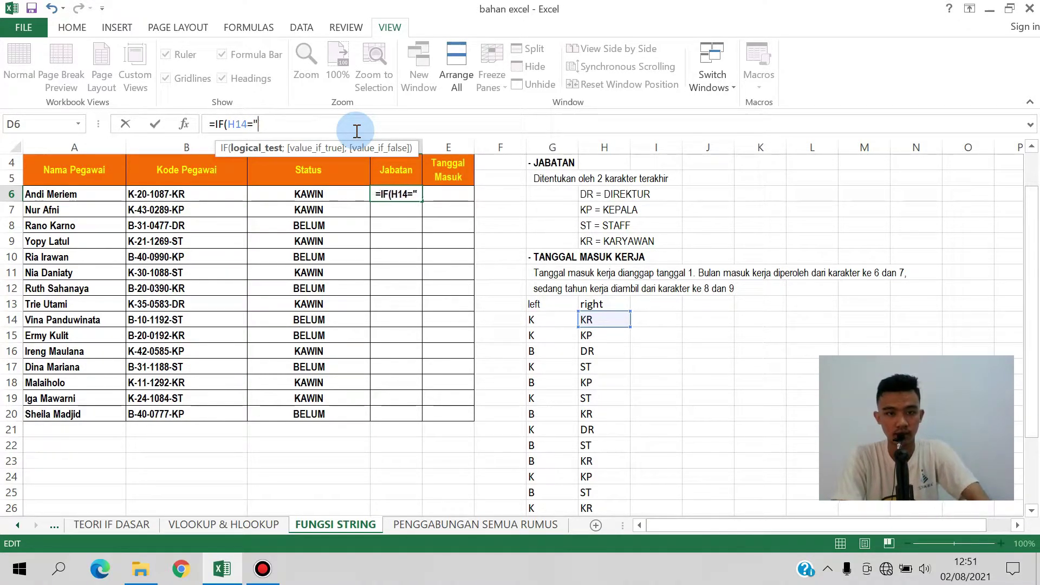
type("KR\";\"KARY")
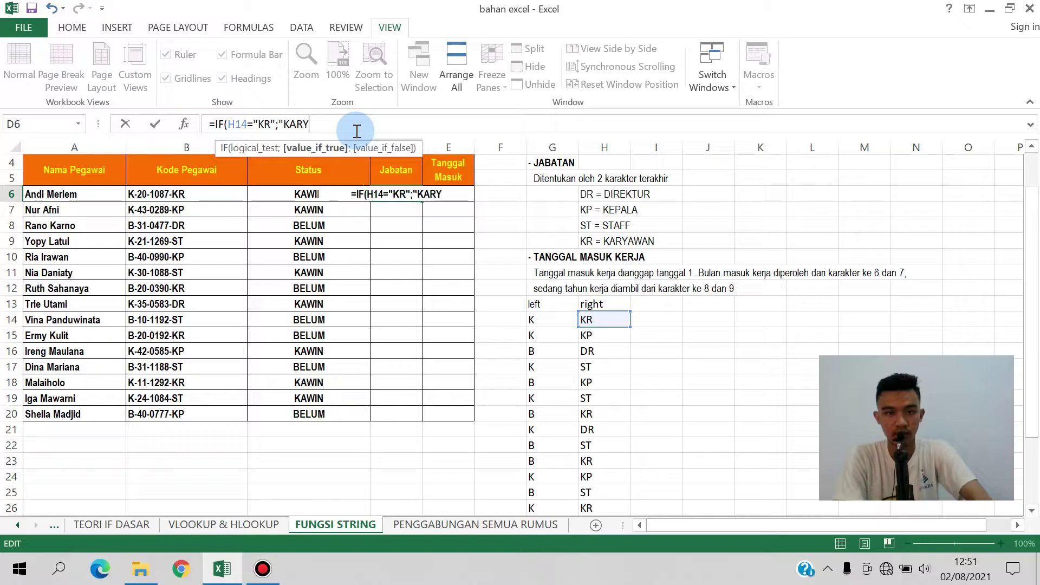
type("AWAN")
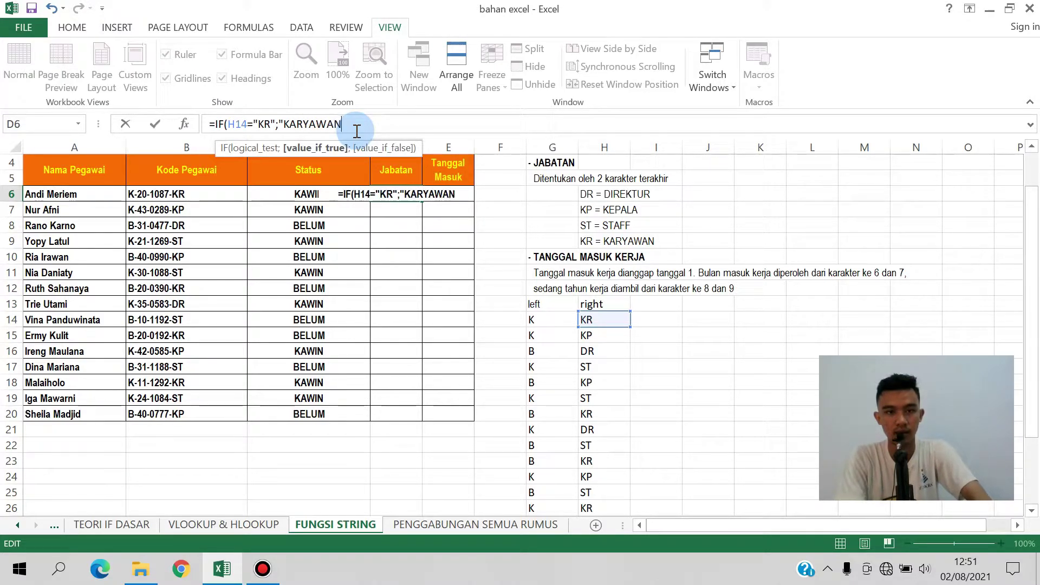
Nest a second IF in the D6 formula that returns "KEPALA" when H14 equals "KP".
type("\";IF(")
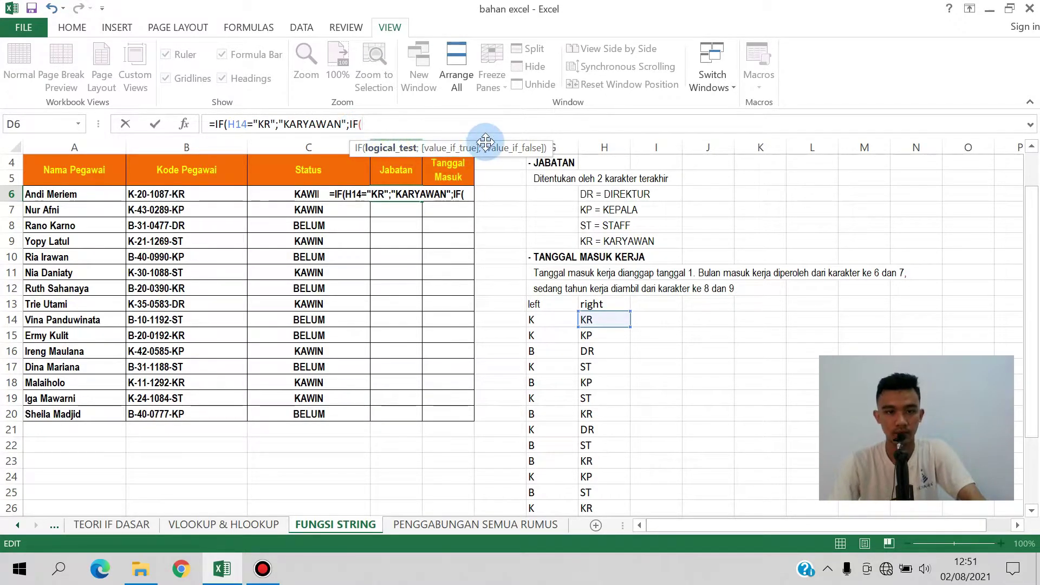
type("H14=")
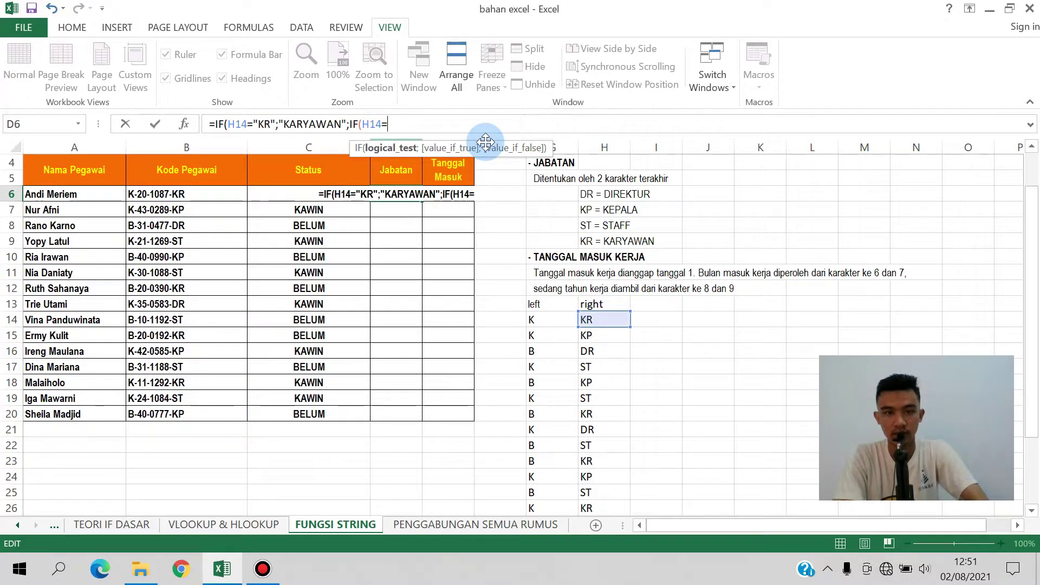
type("\"KP\";")
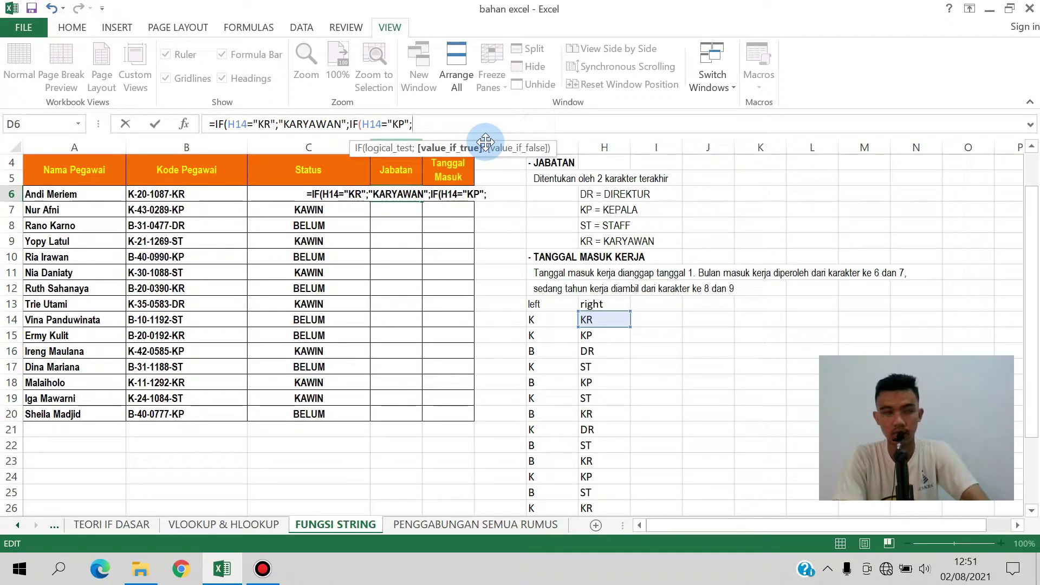
type("\"KE")
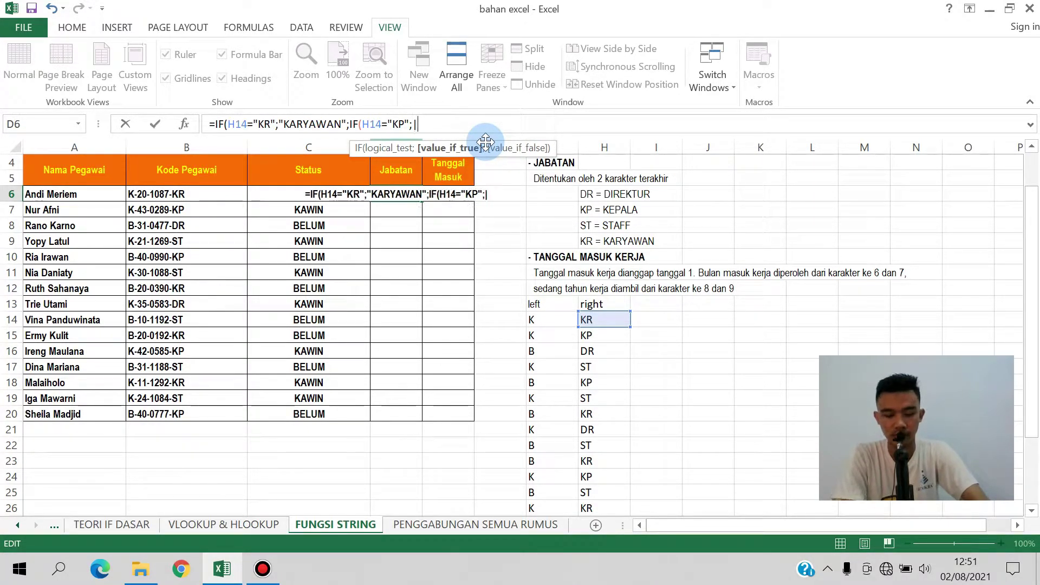
type("PA")
key("BackSpace")
key("BackSpace")
key("BackSpace")
key("BackSpace")
key("BackSpace")
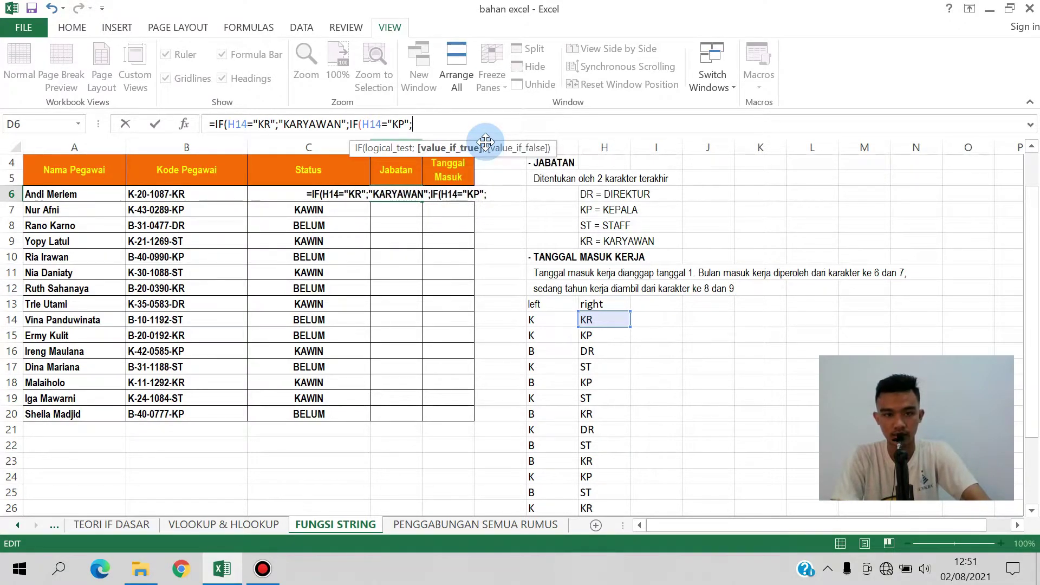
type("\"KEPALA\"")
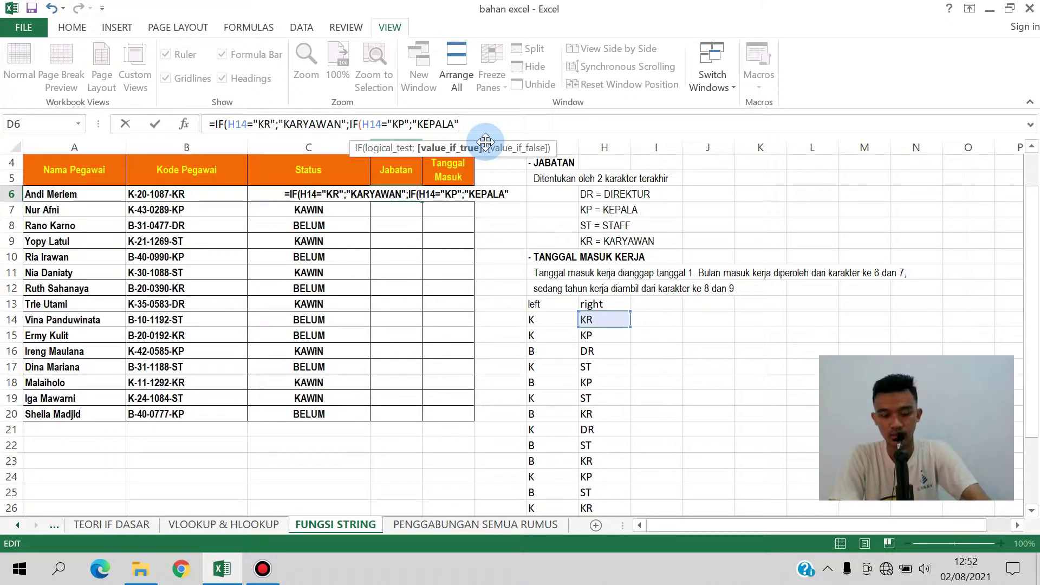
Nest a third IF in the D6 formula that returns "STAFF" when H14 equals "ST".
type(";IF(")
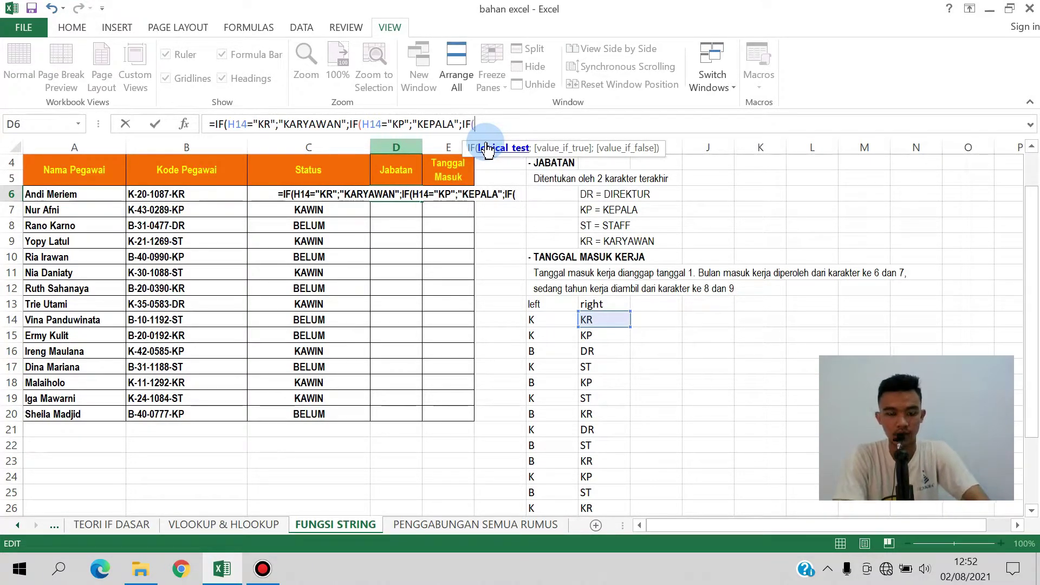
type("H14")
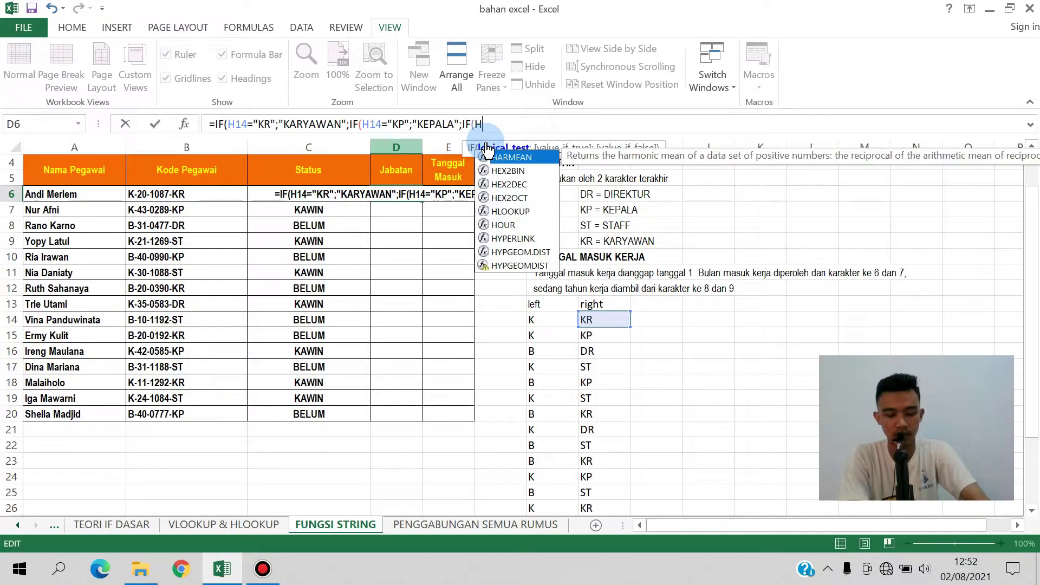
type("=")
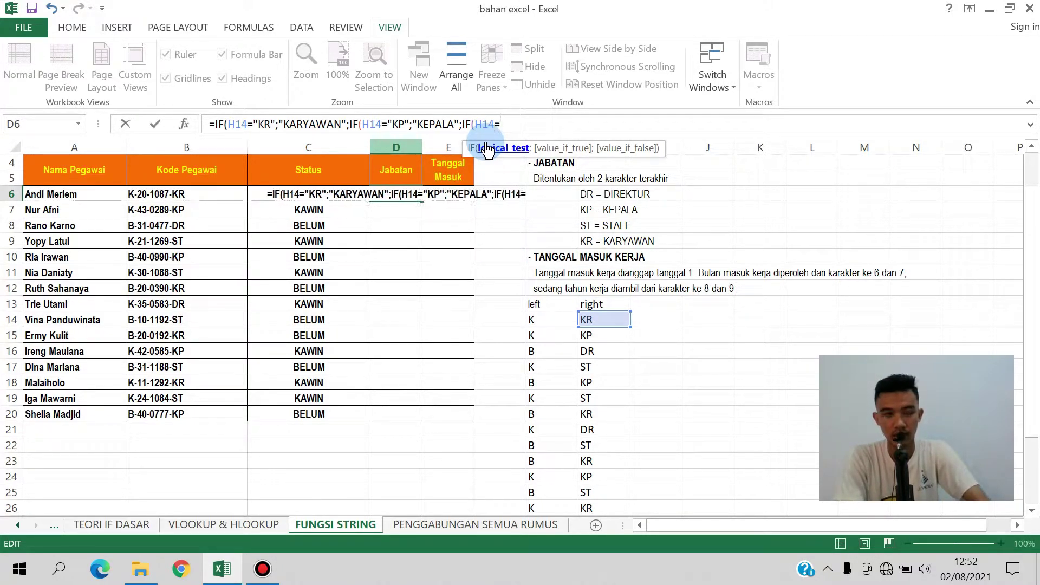
type("\"ST")
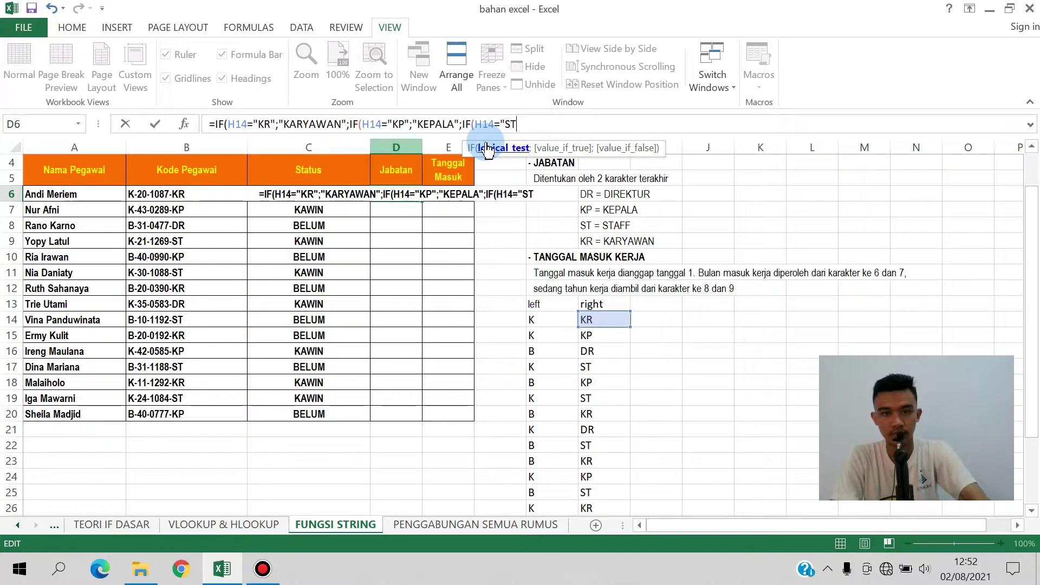
type("\";\"STAFF")
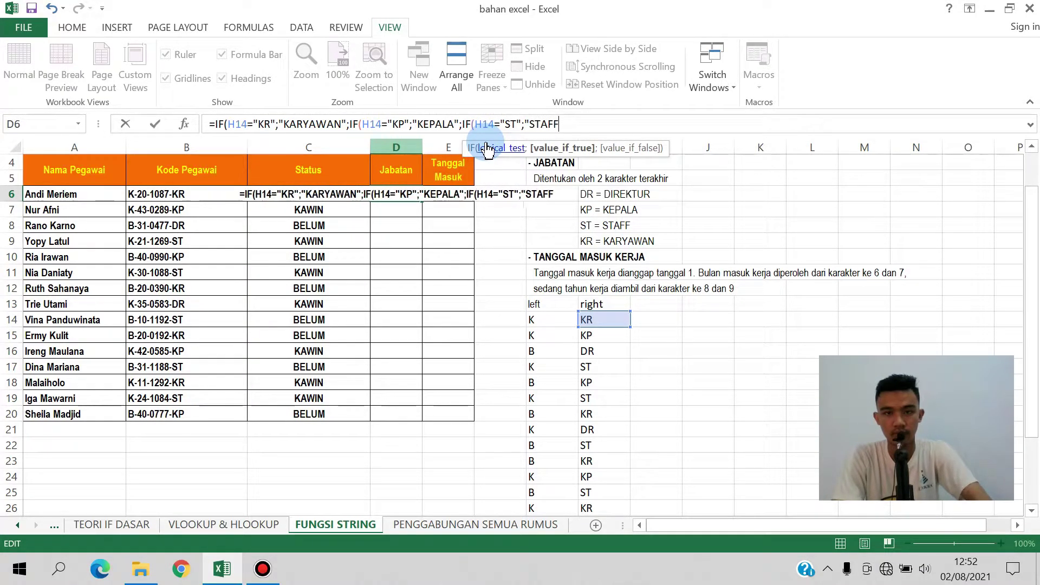
type("\";")
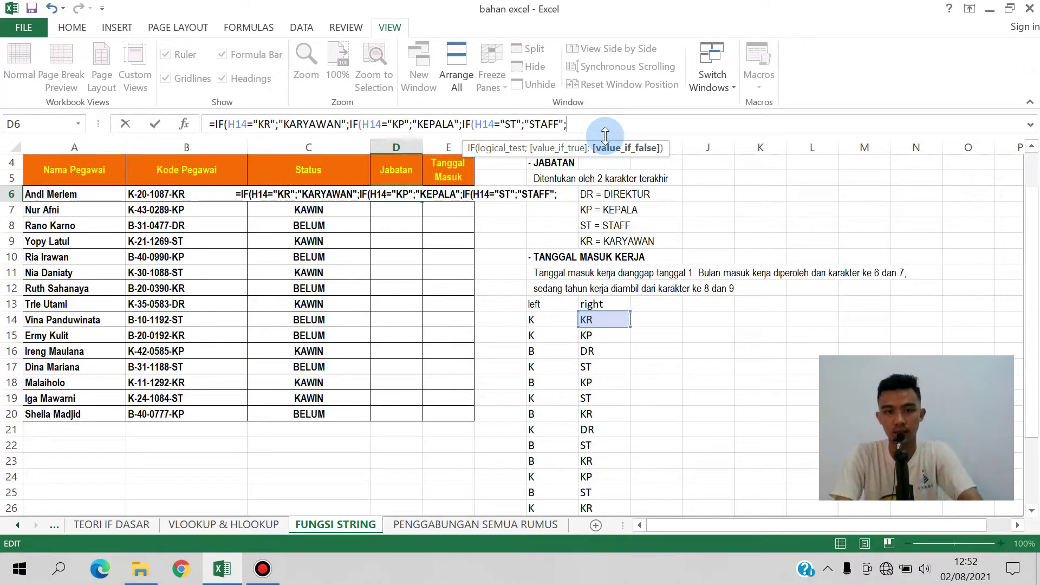
Finish the D6 formula with "DIREKTUR" as the final value if false and close all three IFs.
type("\"DIRE")
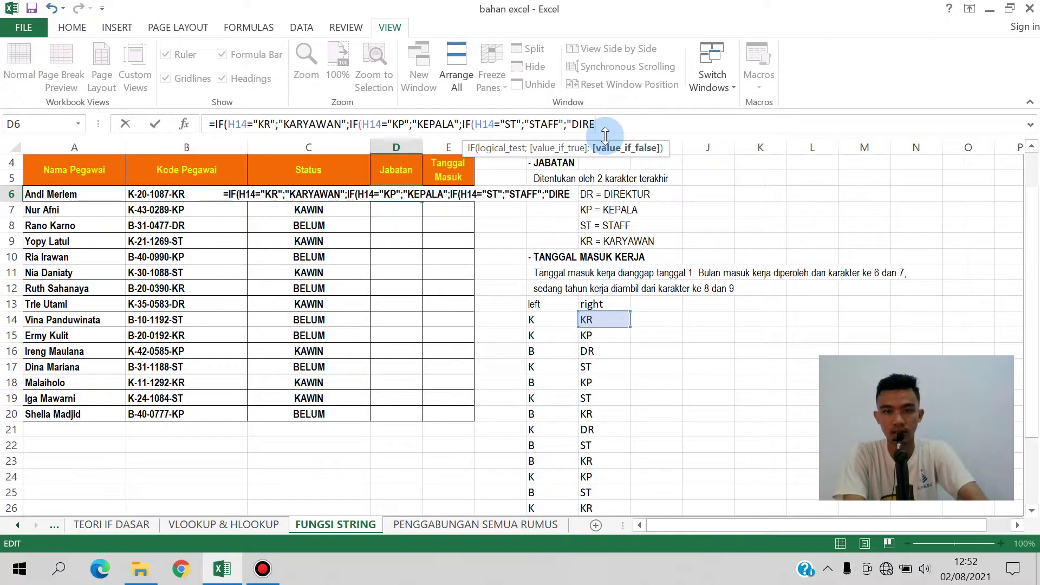
type("KTUR")
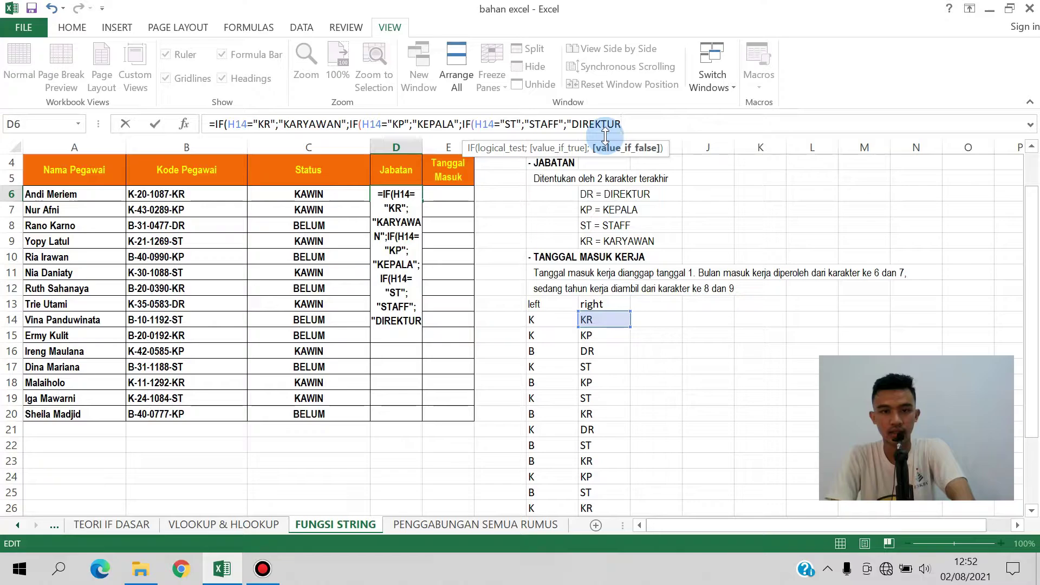
type("))")
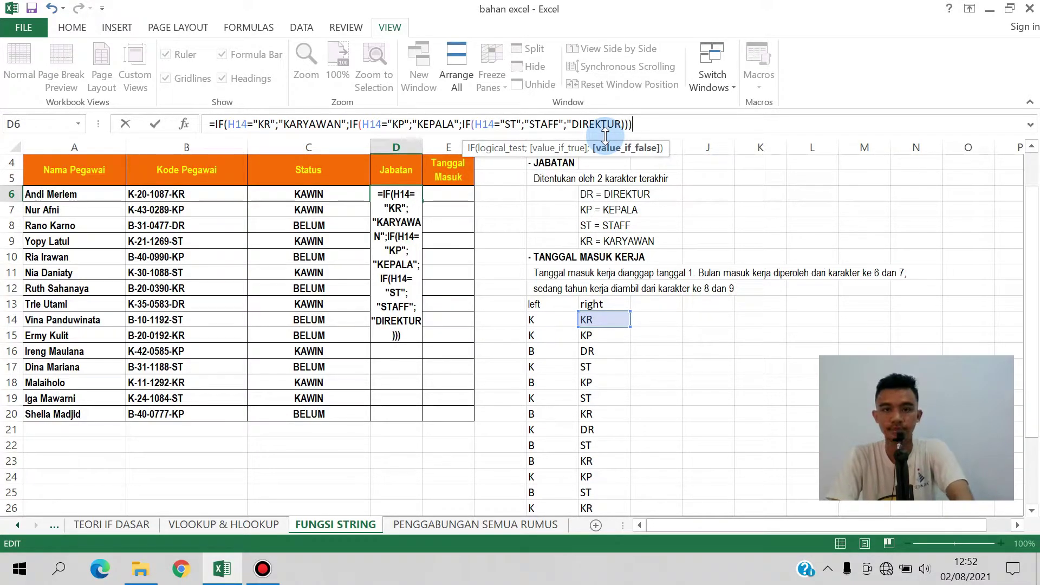
key("Return")
key("Return")
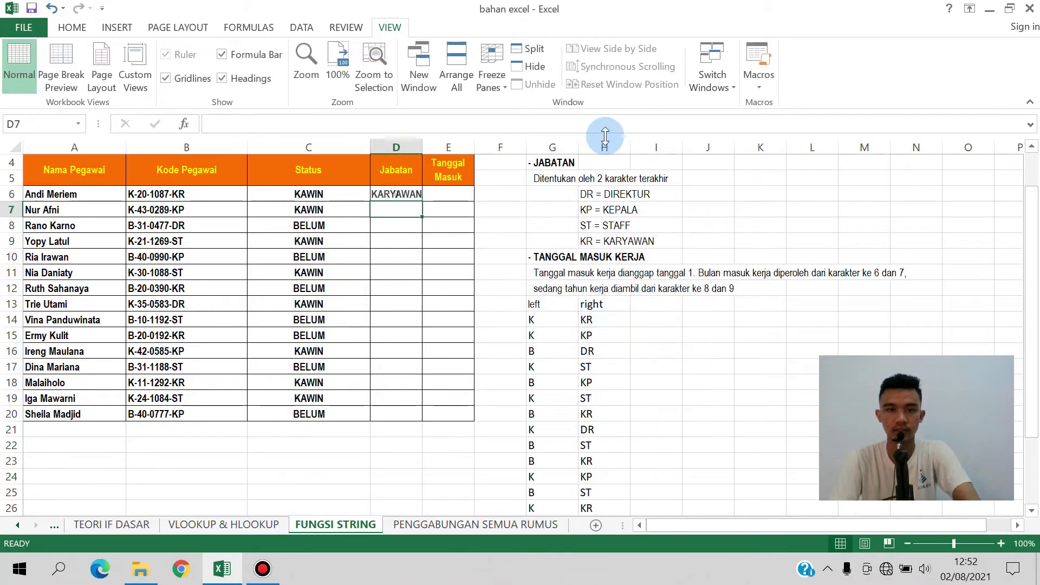
Widen the Jabatan column to fit its text and fill the D6 formula down to D20.
left_click_drag(423, 140, 452, 139)
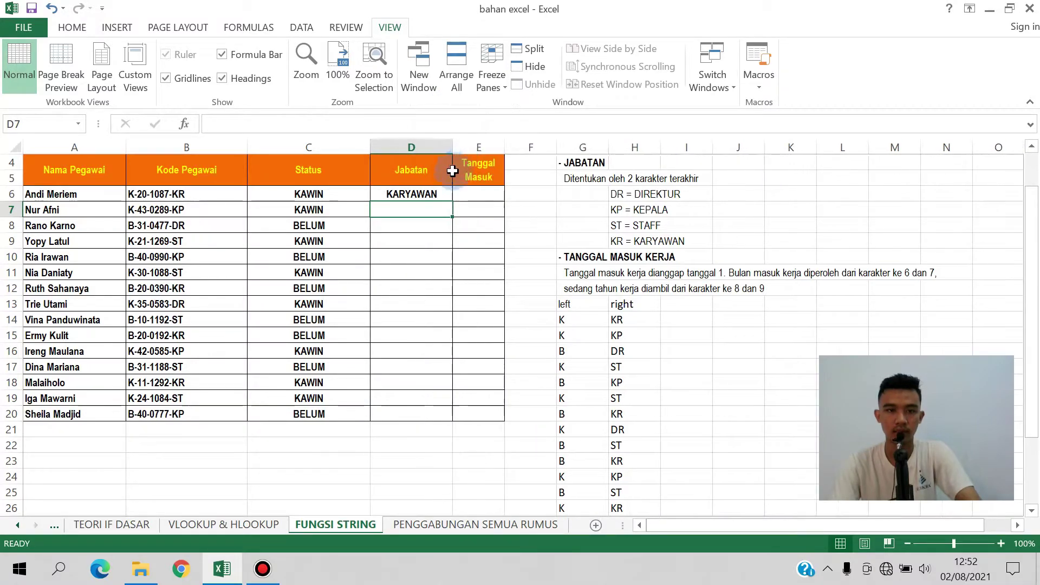
left_click(447, 195)
double_click(452, 201)
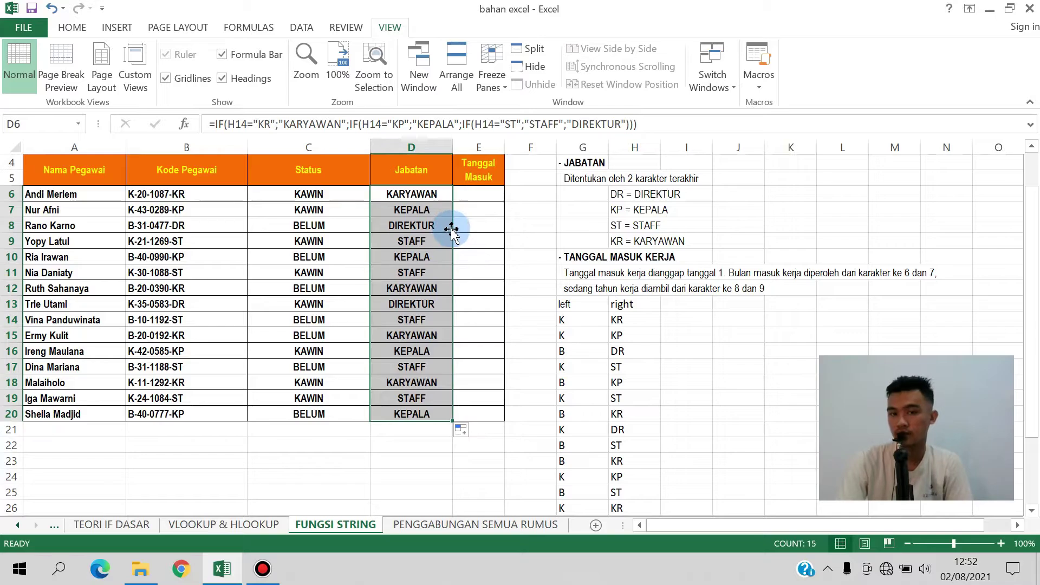
Label the next two helper columns "MID" in I13 and "FIND" in J13.
left_click(470, 224)
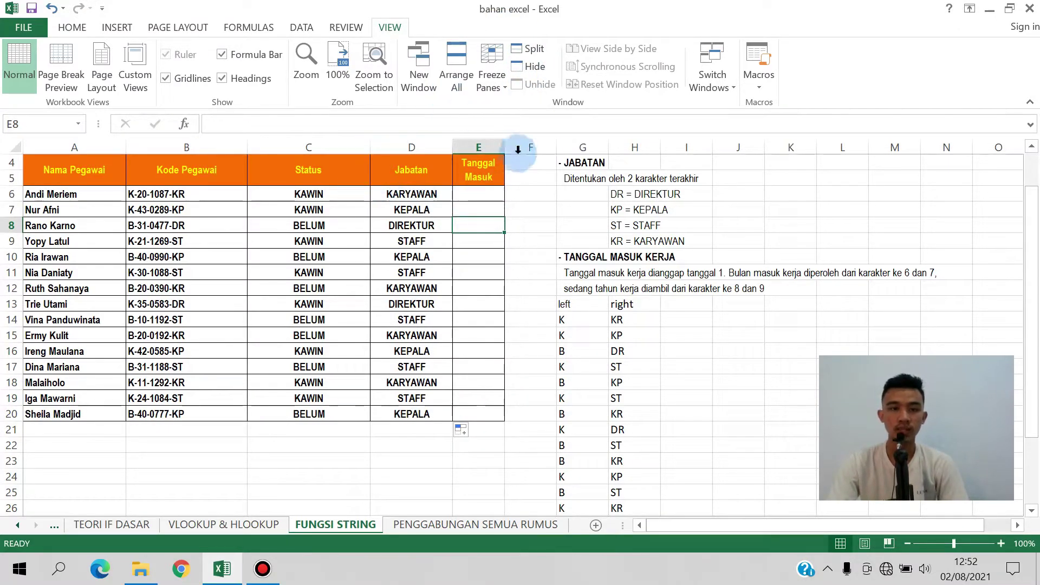
left_click(482, 194)
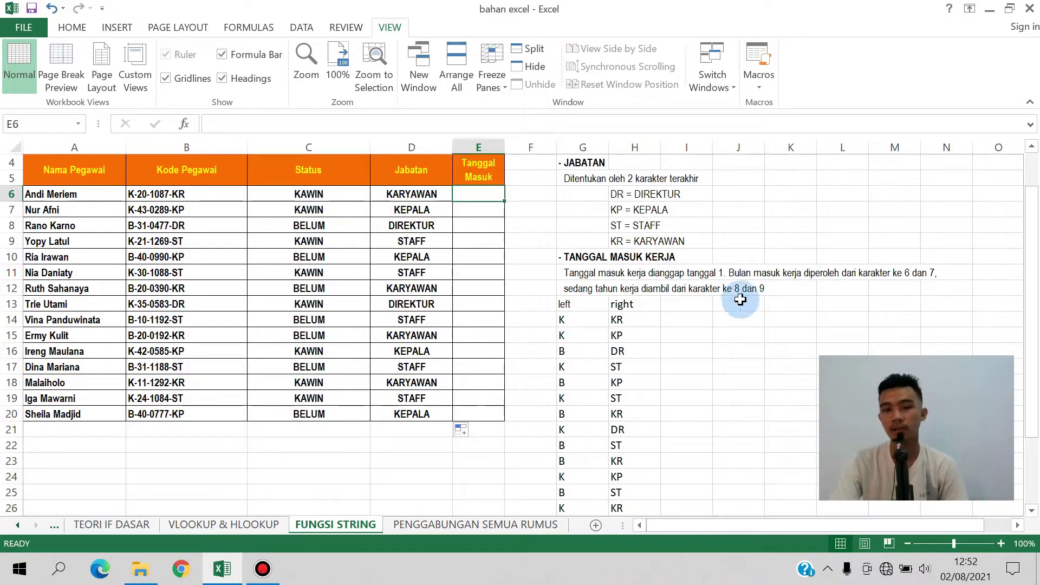
left_click(701, 305)
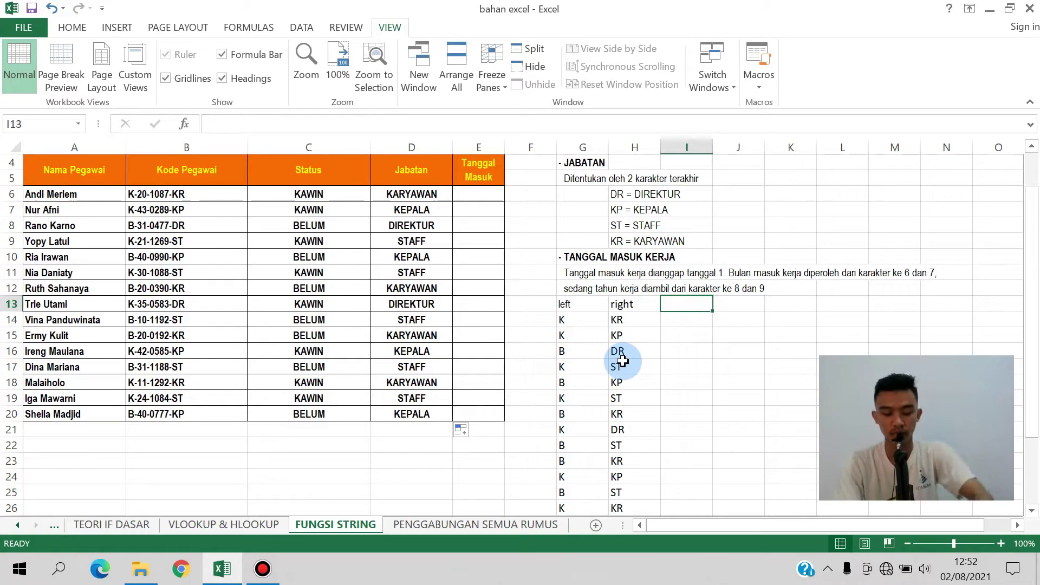
type("MID")
key("Tab")
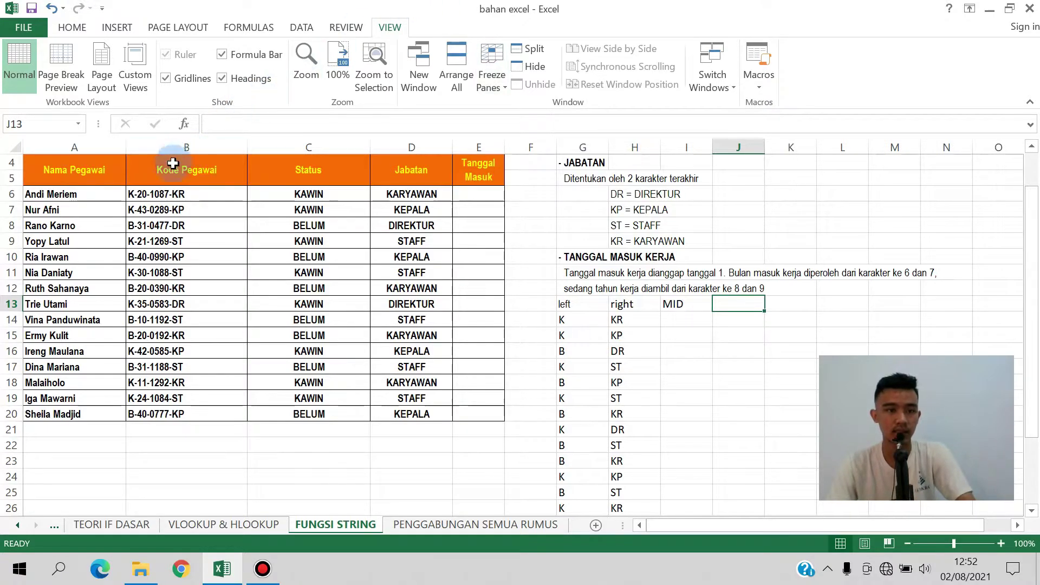
left_click(141, 202)
left_click_drag(204, 195, 206, 211)
left_click(347, 252)
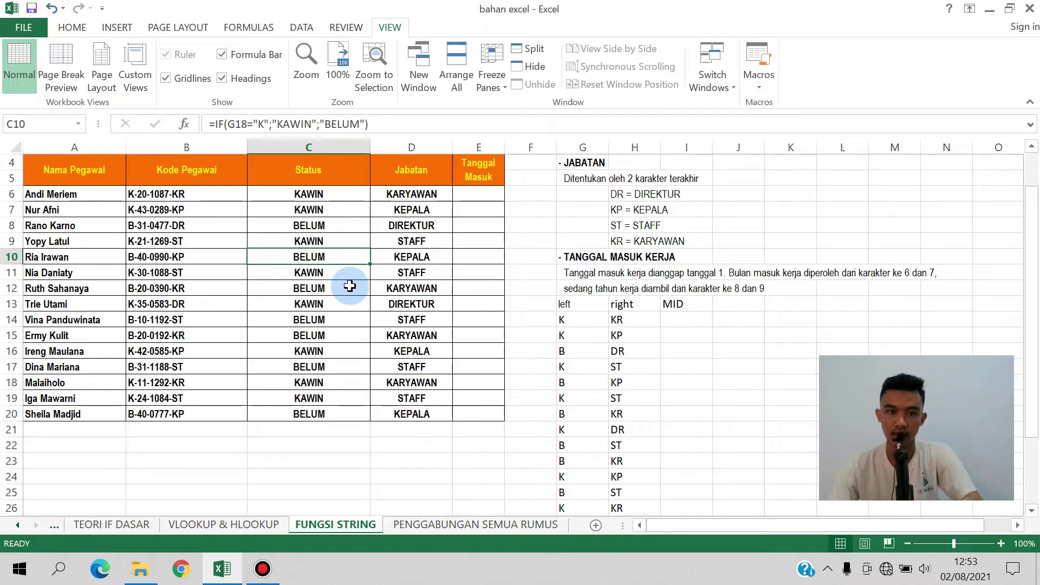
left_click(745, 304)
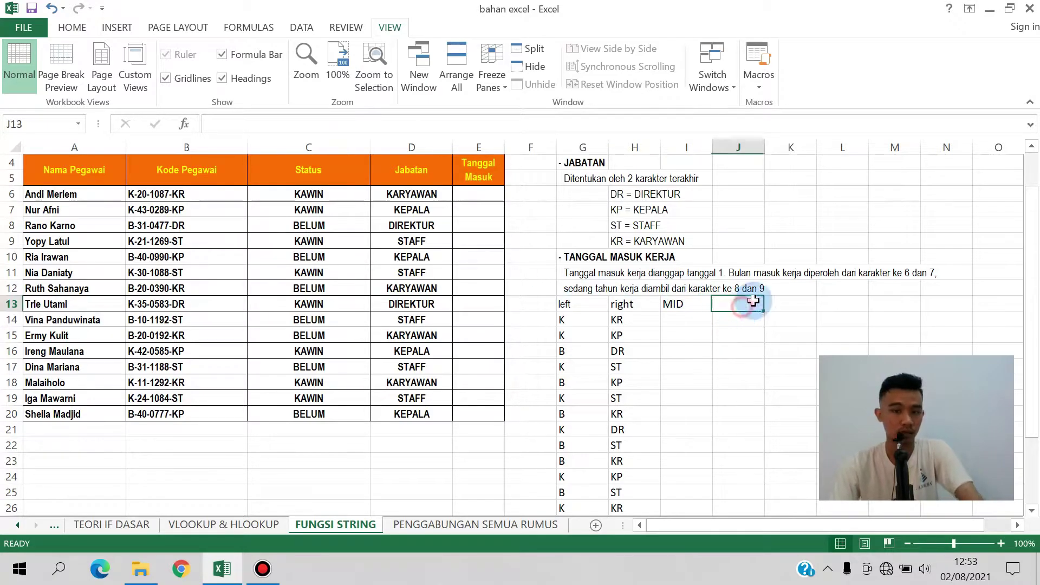
type("DIND")
key("Tab")
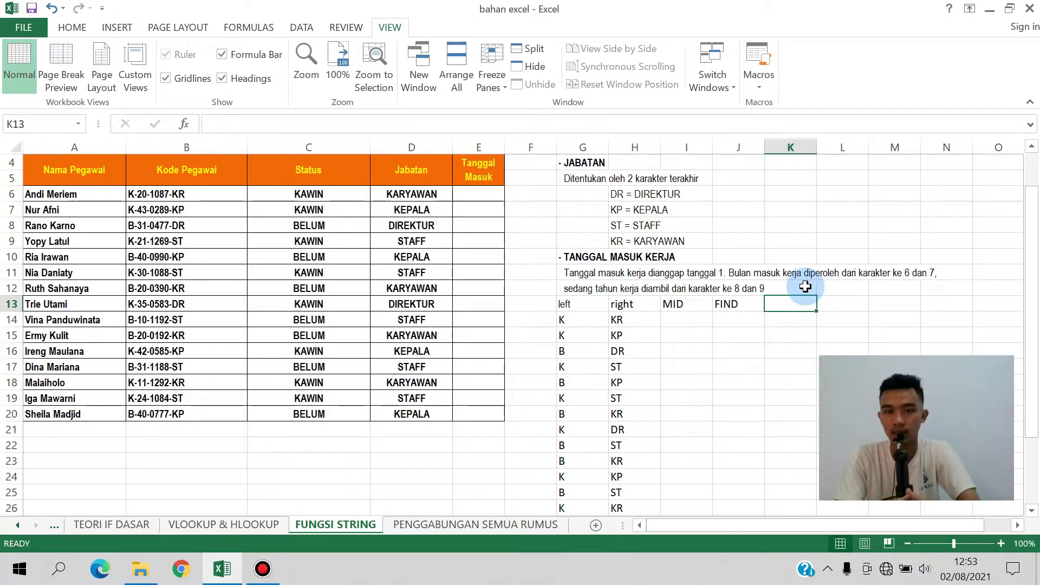
Examine the employee codes in the Kode Pegawai column alongside the Tanggal Masuk Kerja rules.
left_click(190, 197)
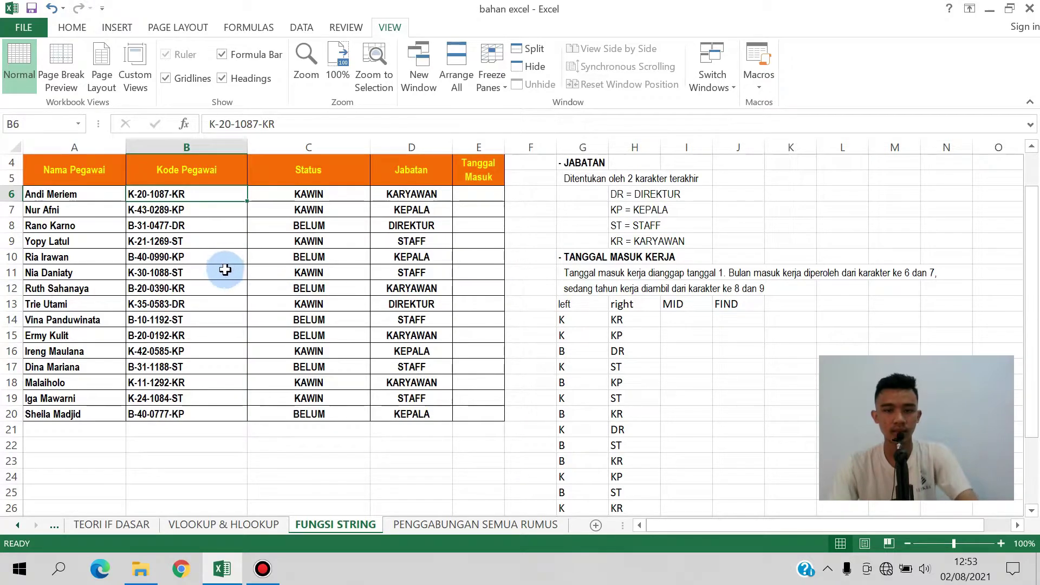
scroll(178, 303, "up", 3)
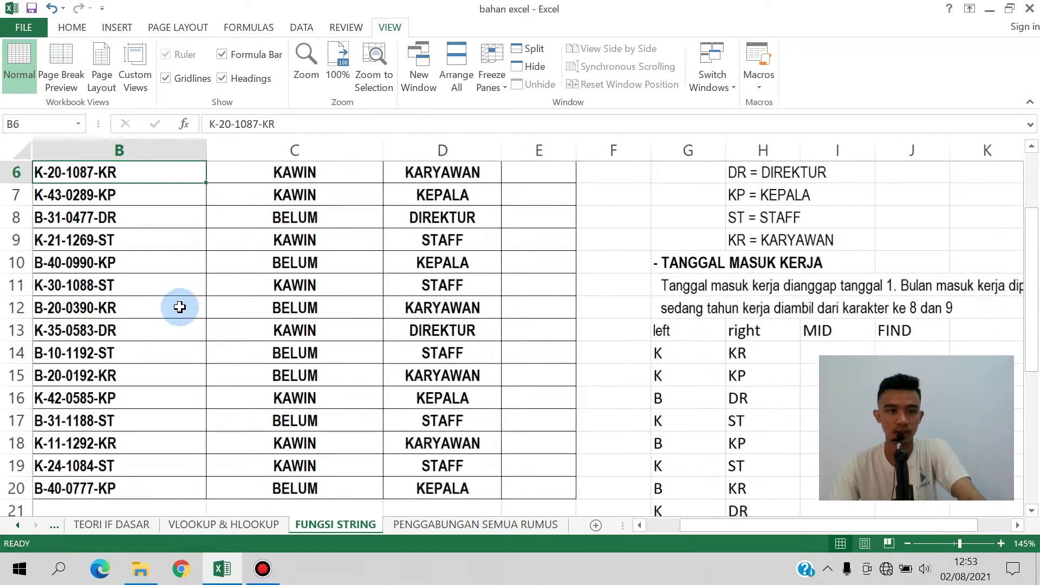
scroll(308, 295, "down", 2)
scroll(276, 294, "down", 1)
scroll(254, 298, "up", 2)
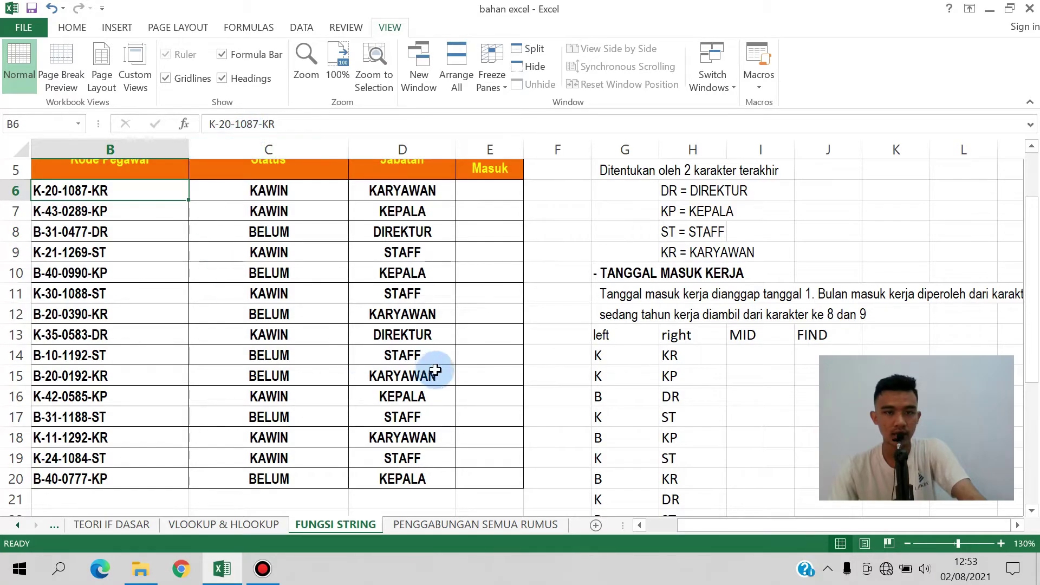
scroll(436, 364, "down", 2)
scroll(440, 364, "down", 2)
scroll(405, 355, "up", 2)
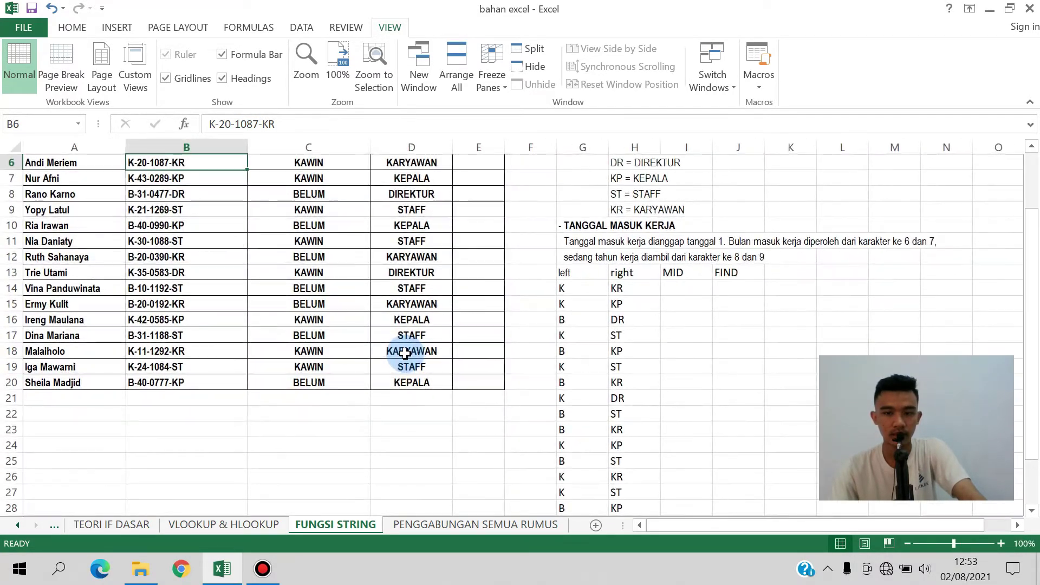
scroll(405, 353, "up", 1)
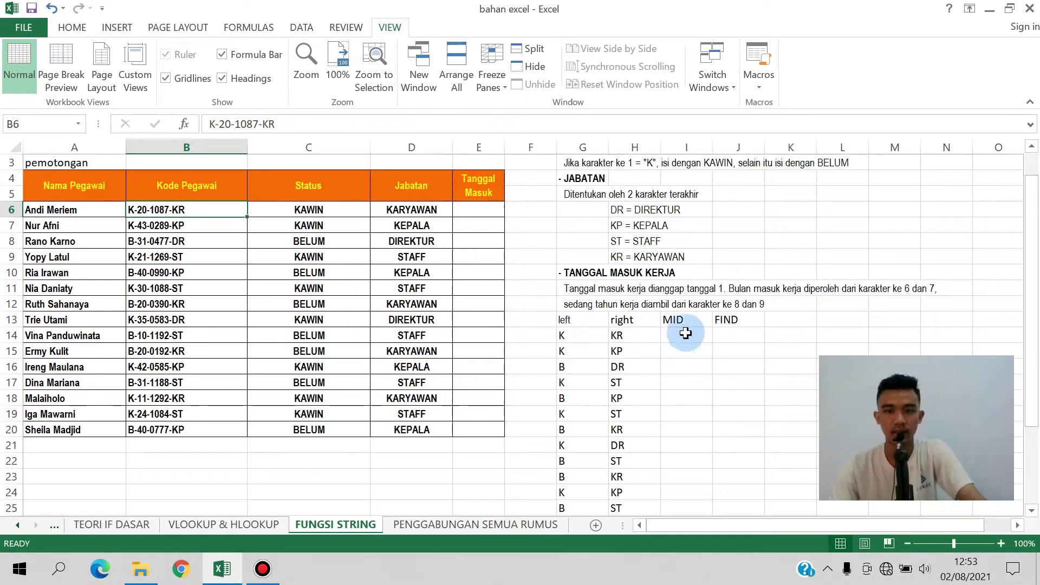
Start a FIND formula in J14 with "-" as the text to find.
left_click(683, 336)
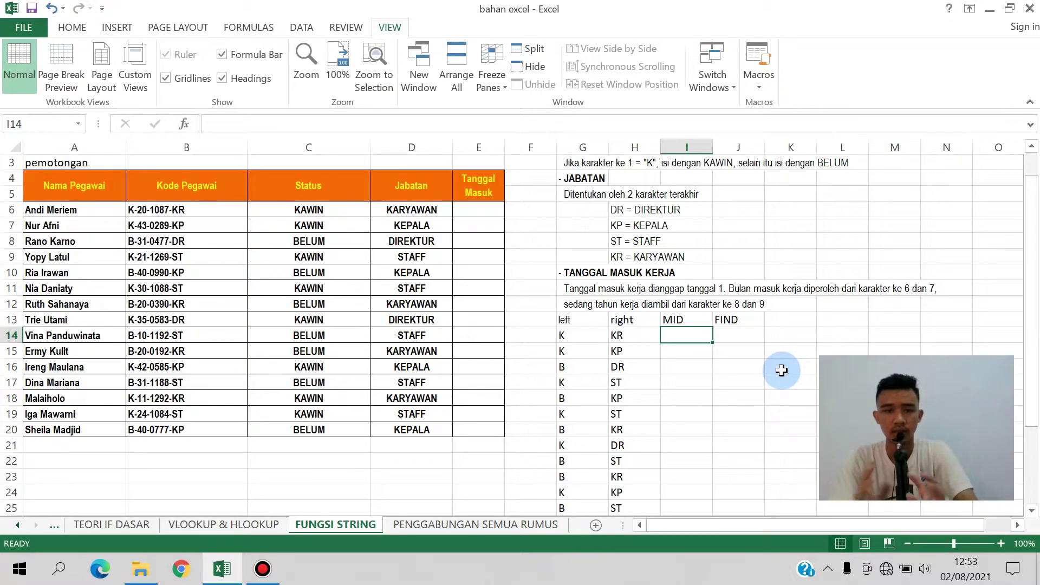
key("Right")
type("=")
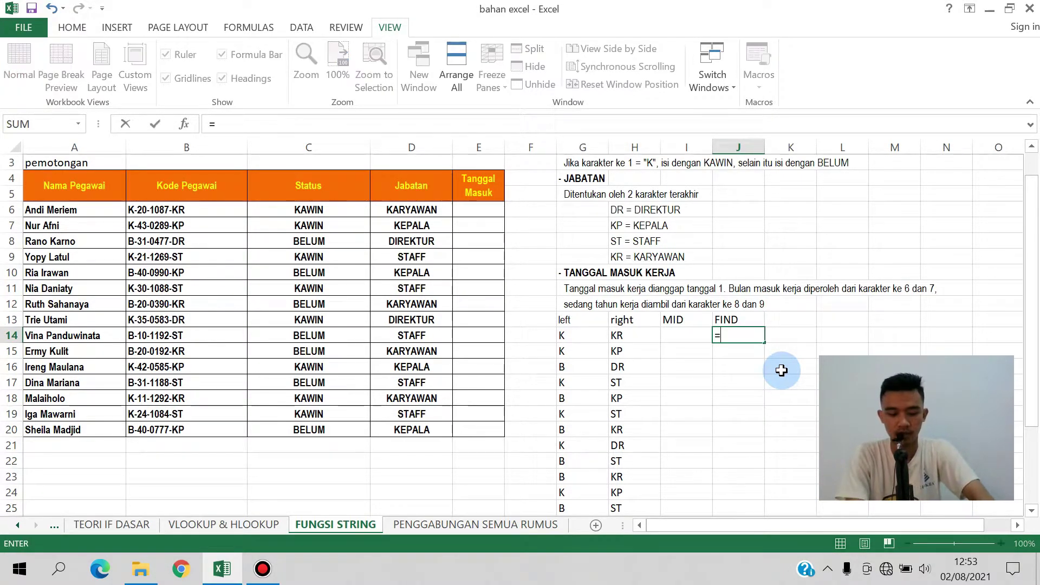
type("FIND(")
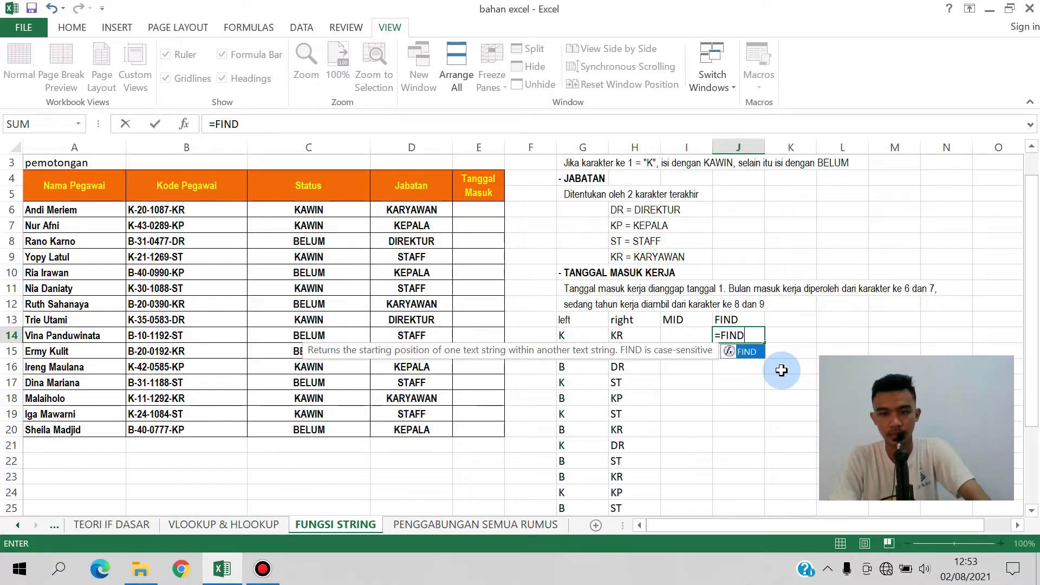
left_click(186, 209)
type(";")
key("BackSpace")
key("BackSpace")
key("BackSpace")
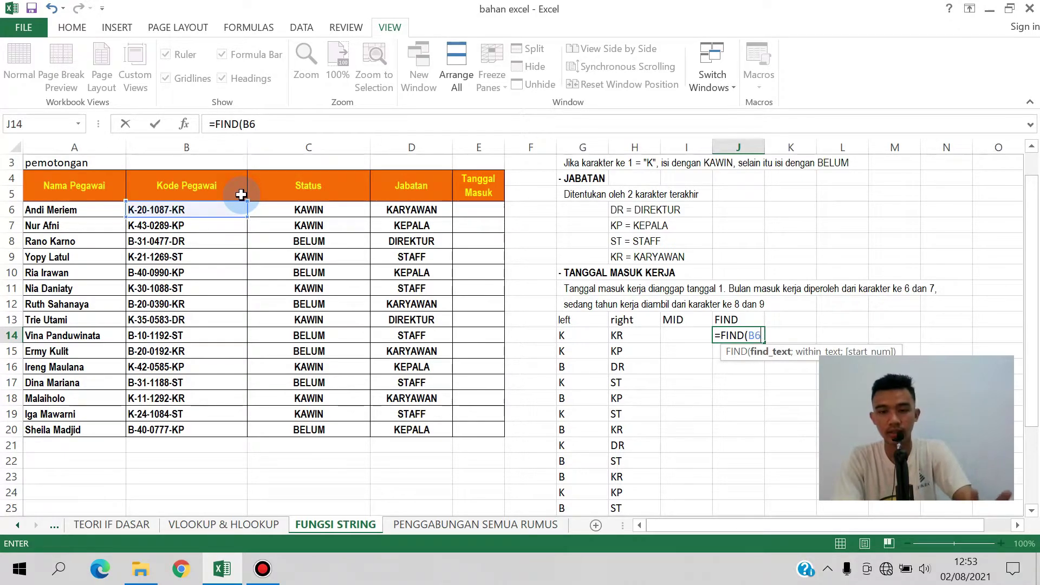
type("\"-\";")
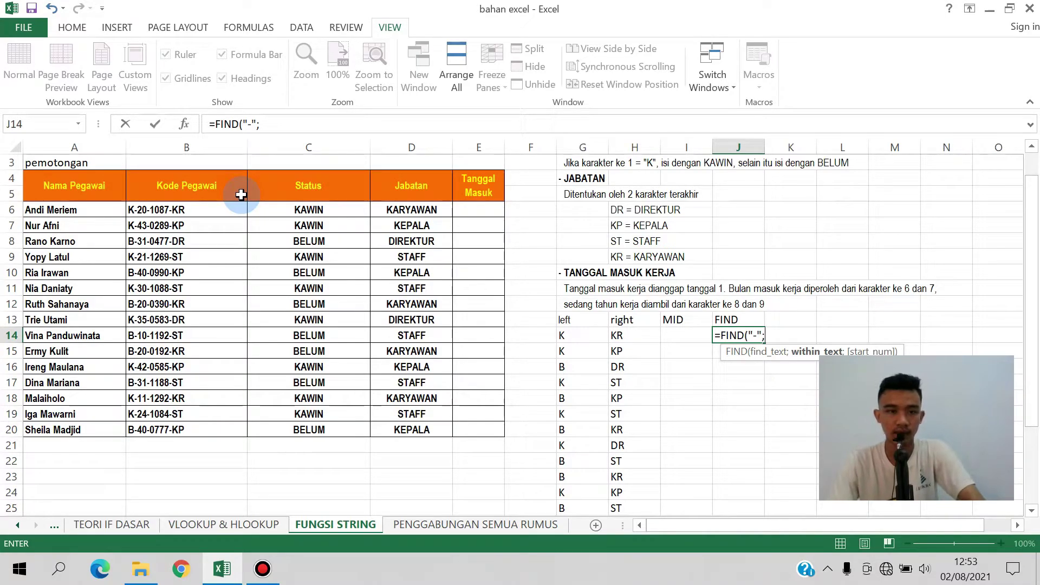
Complete the J14 formula as =FIND("-";B6;1) and fill it down the FIND column.
left_click(207, 209)
left_click(323, 127)
type(";1")
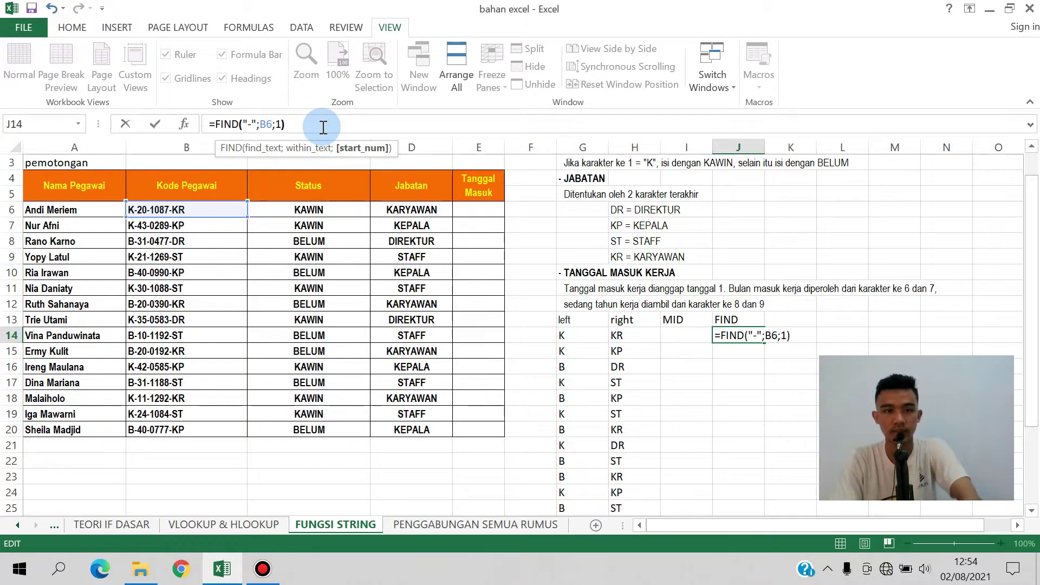
key("Return")
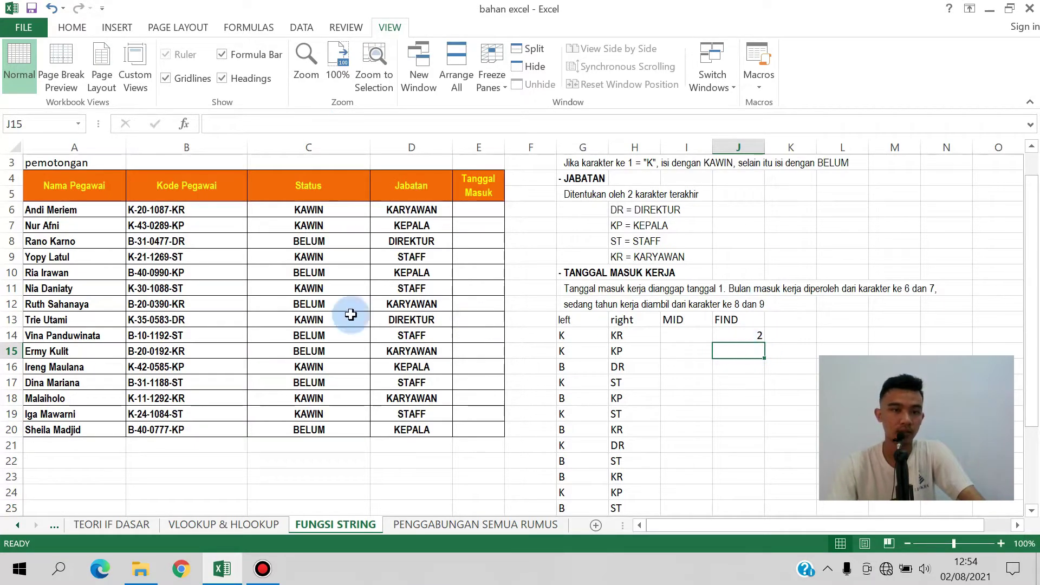
left_click(752, 335)
double_click(764, 343)
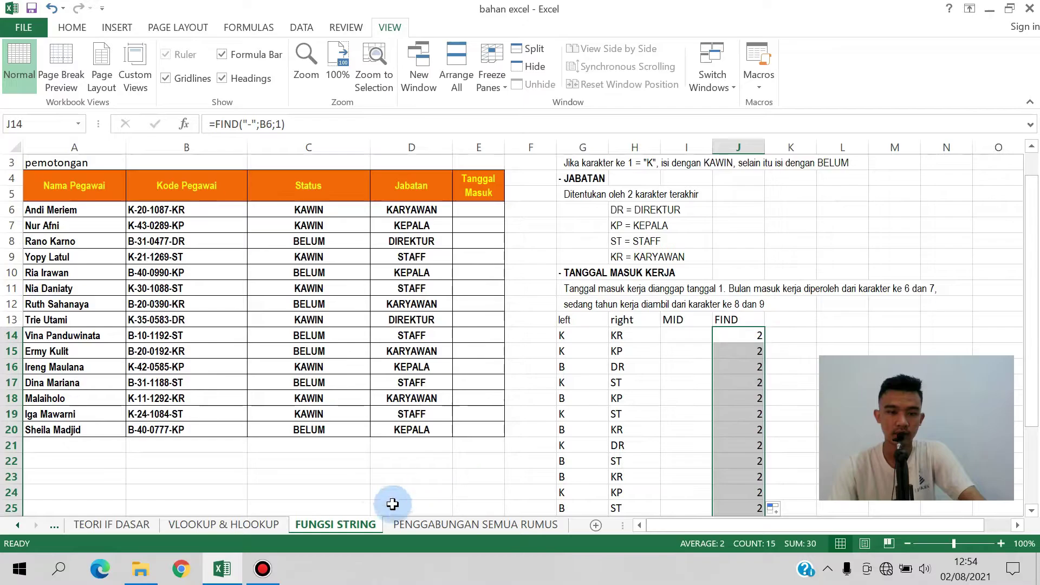
left_click(259, 577)
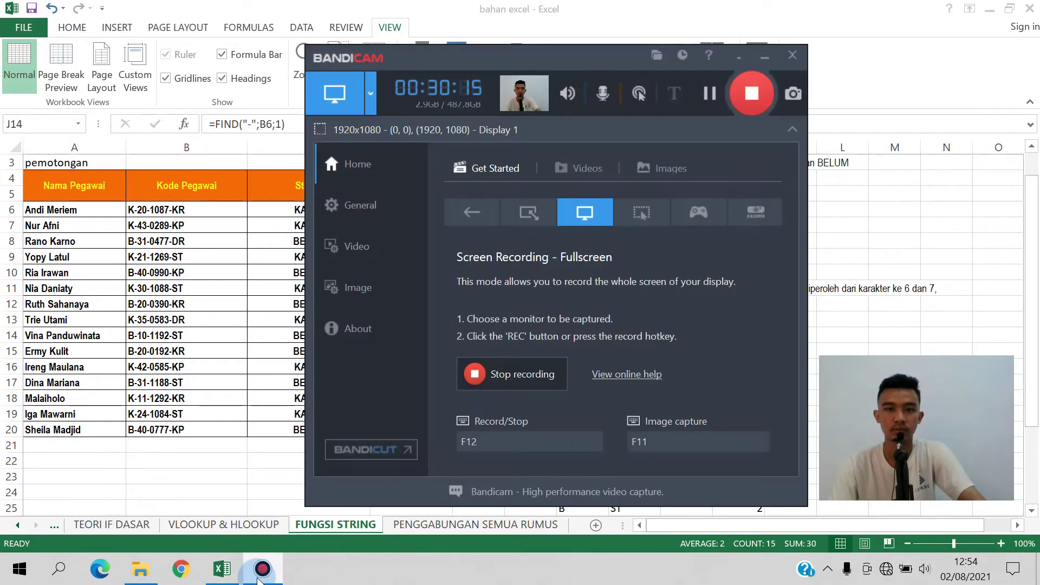
left_click(260, 576)
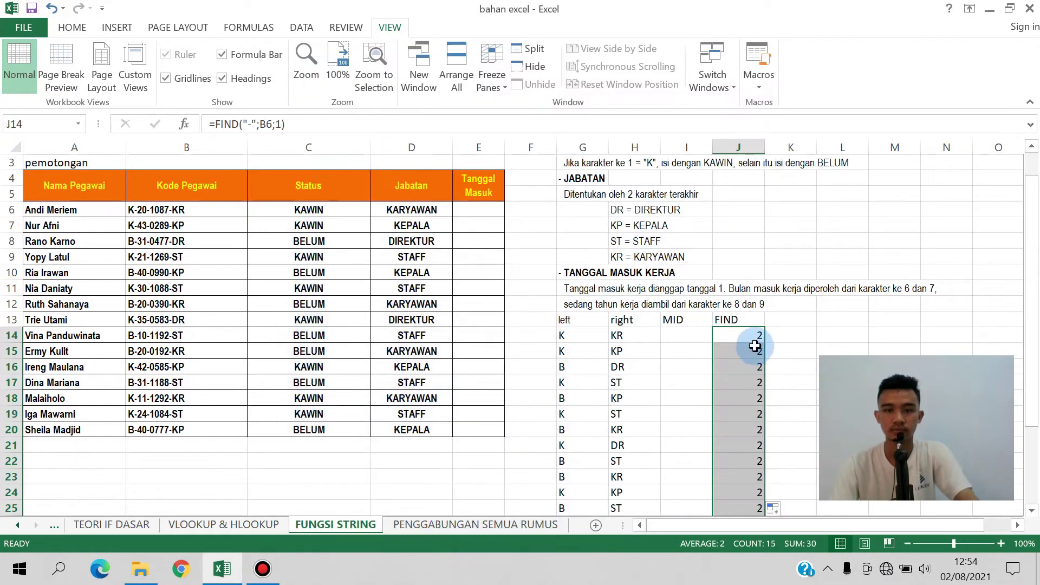
left_click(805, 340)
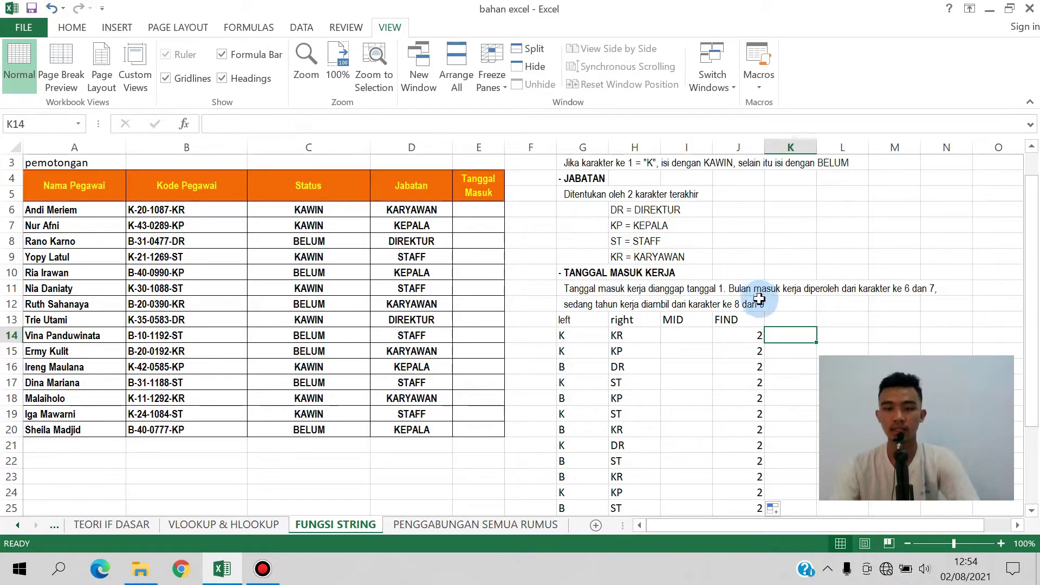
Change the J13 heading to "FIND - 1" and label K13 "FIND - 2".
left_click(748, 332)
left_click(755, 321)
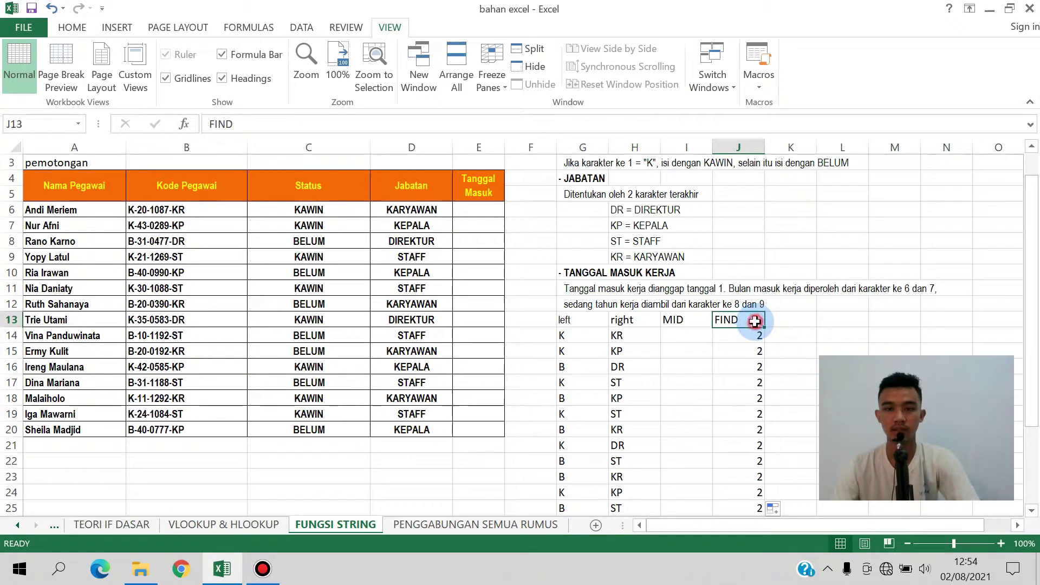
left_click(432, 128)
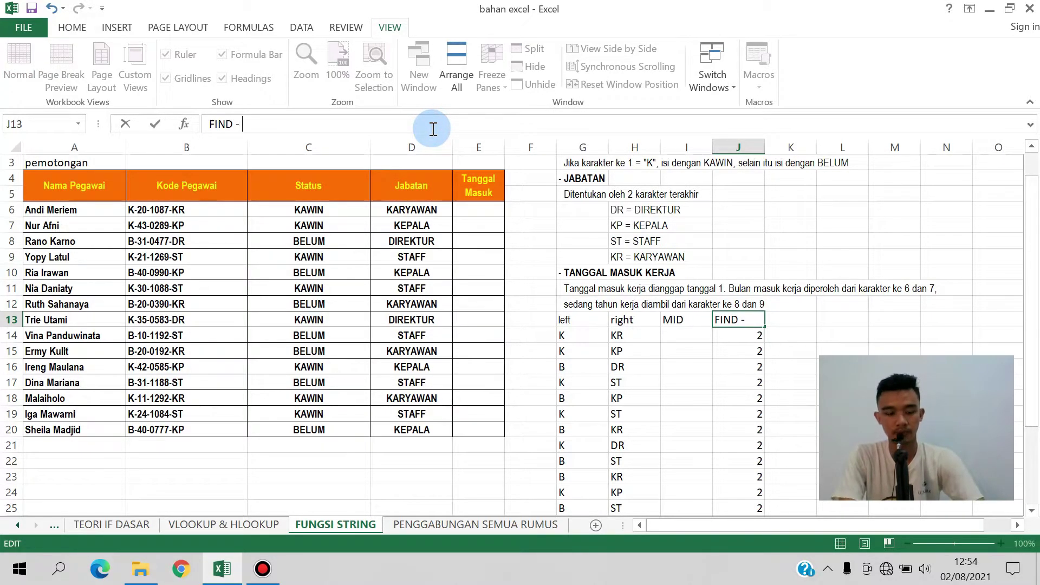
type("- 1")
key("Return")
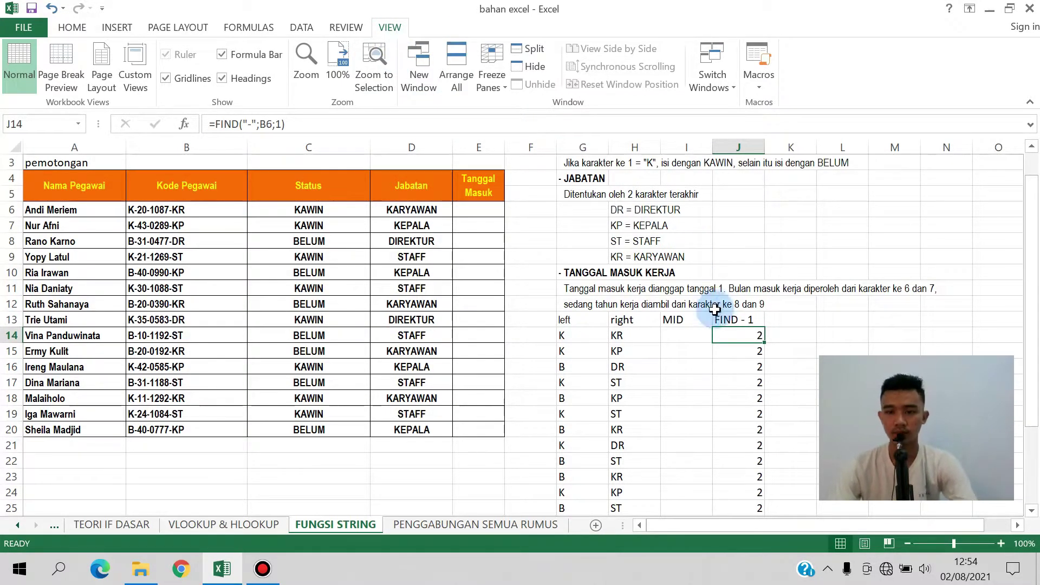
left_click(738, 323)
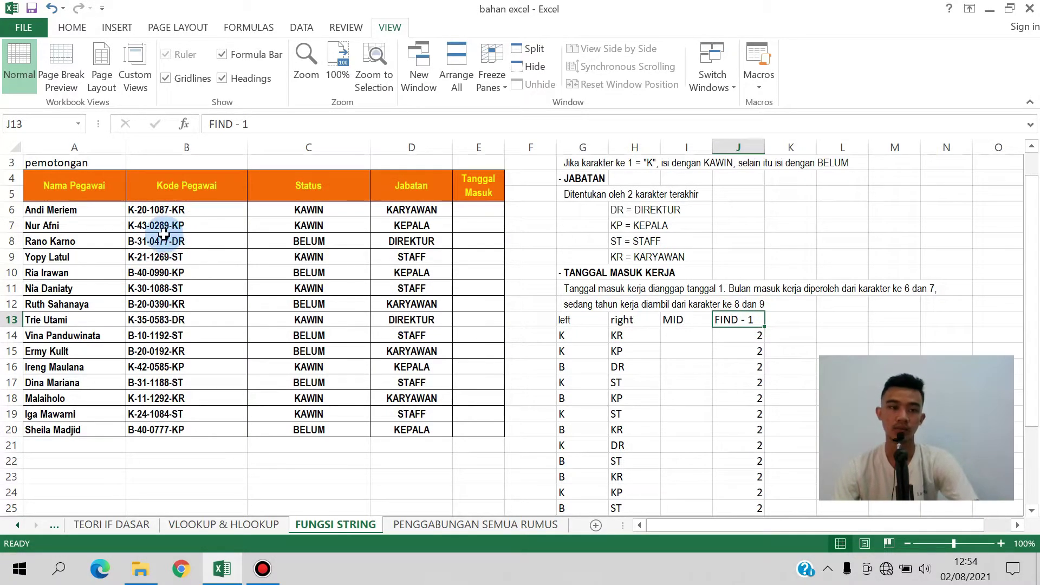
left_click(767, 324)
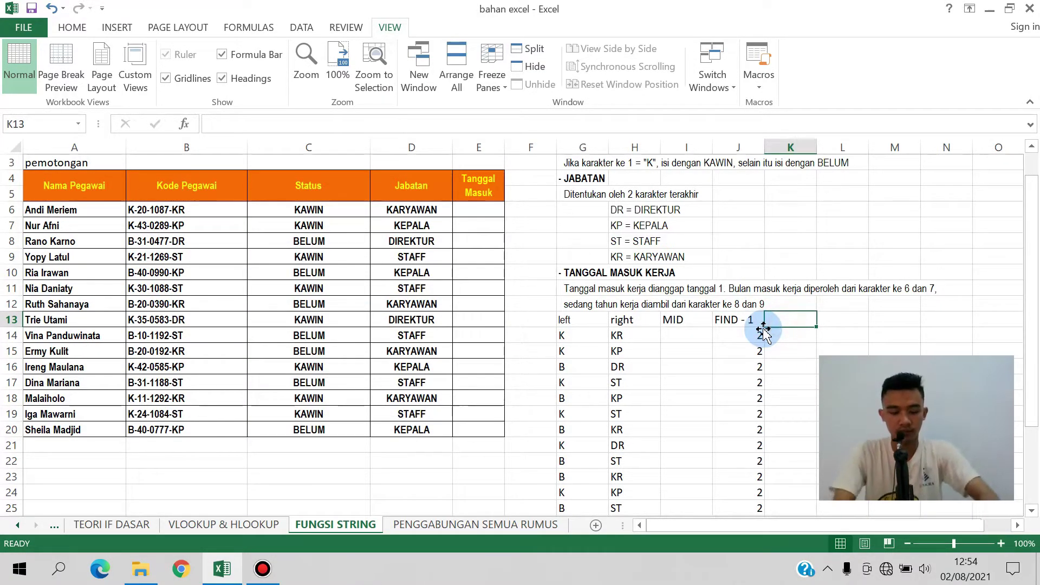
type("FIND - 2")
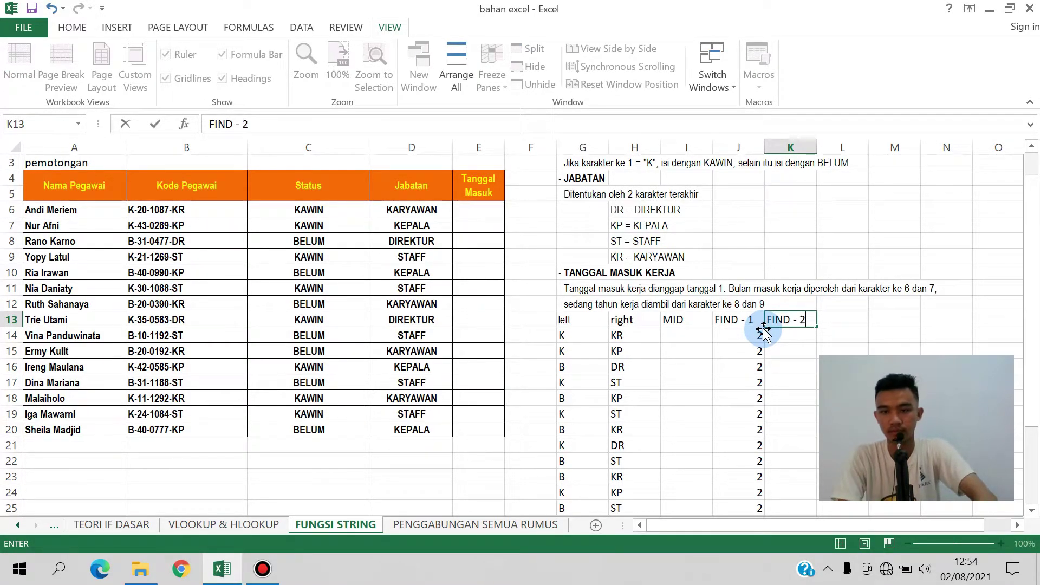
key("Return")
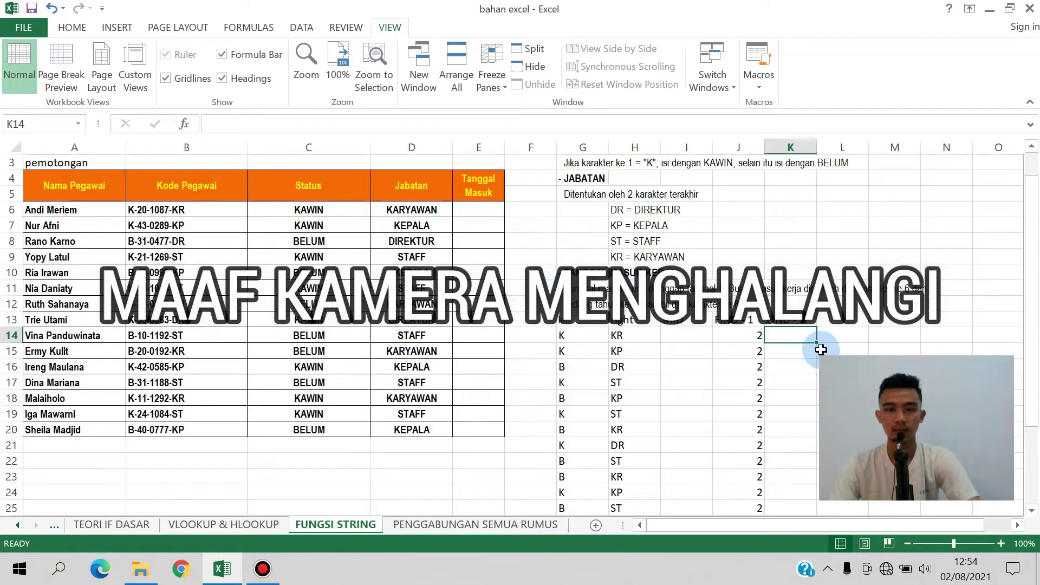
Start a FIND formula in K14 with "-" as the text to find.
type("=FNI")
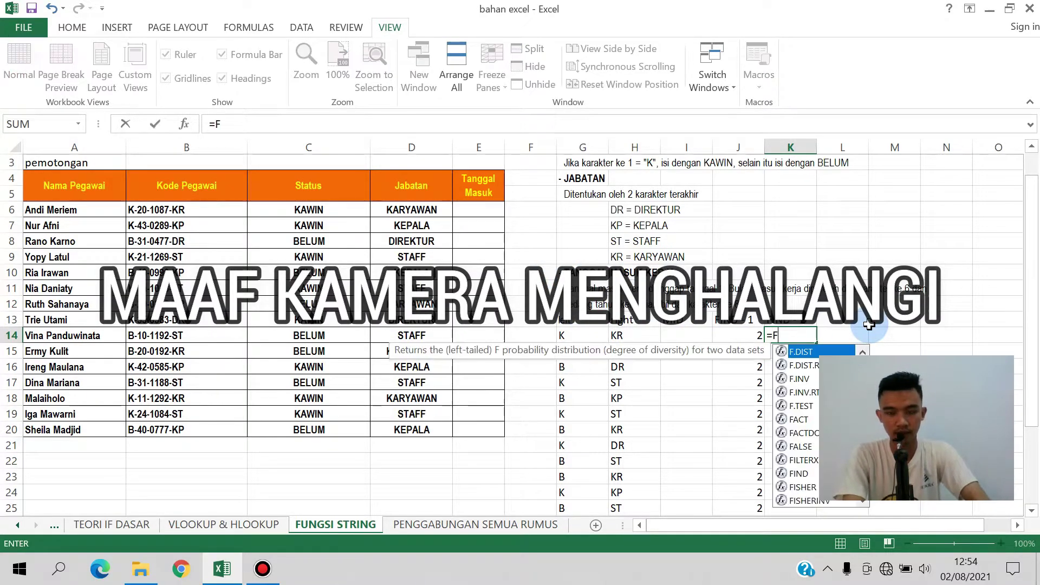
key("BackSpace")
type("IND(")
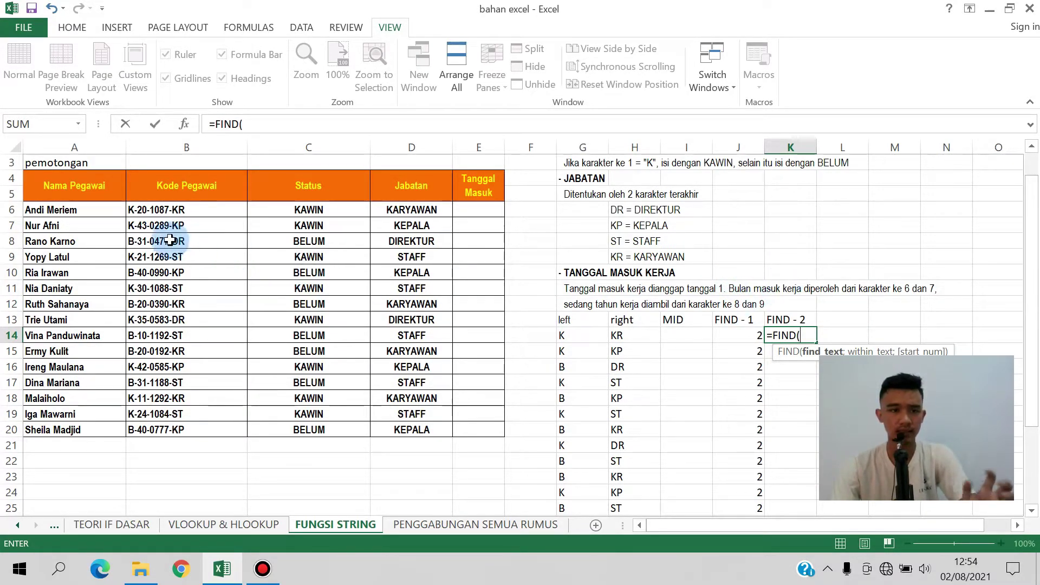
left_click(190, 210)
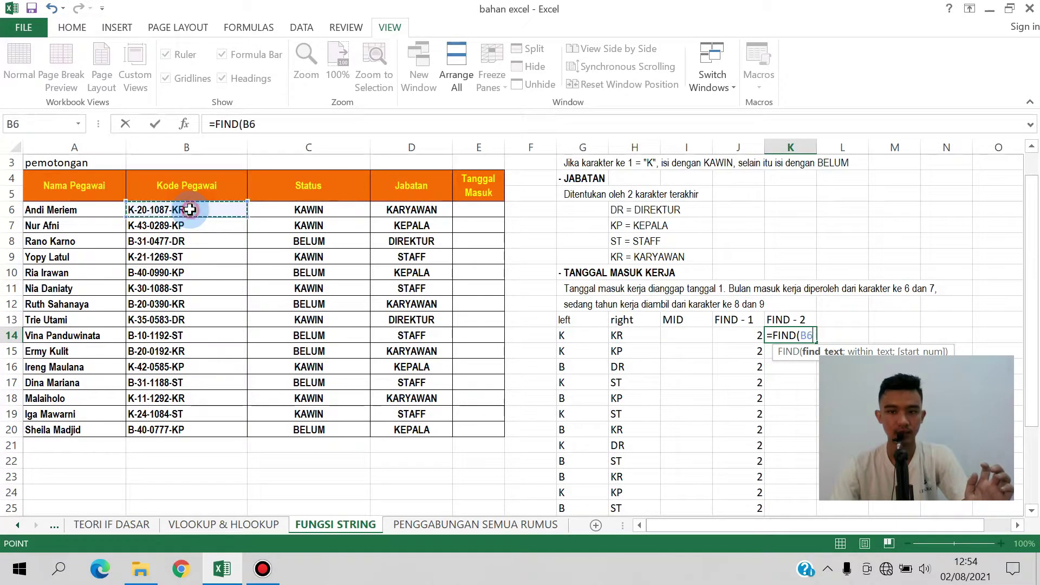
key("BackSpace")
key("BackSpace")
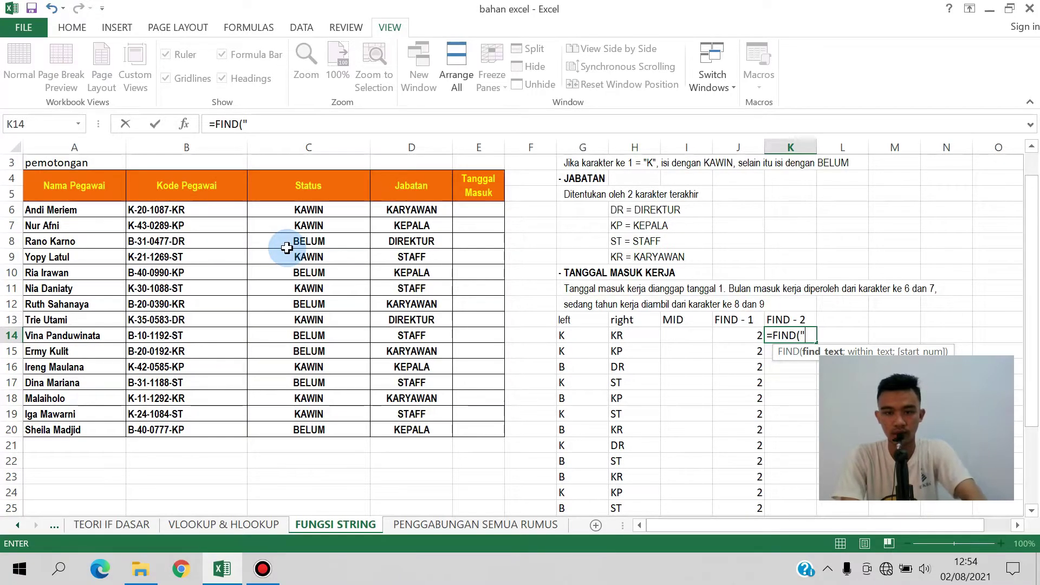
type("\"-\";")
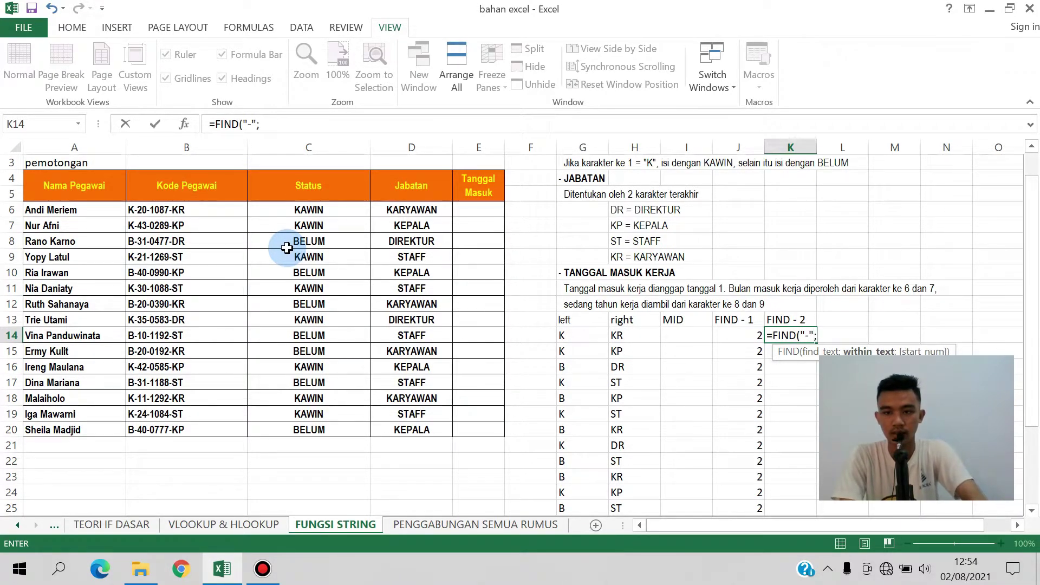
Complete the K14 formula as =FIND("-";B6;J14+1) and fill it down the FIND - 2 column.
left_click(216, 206)
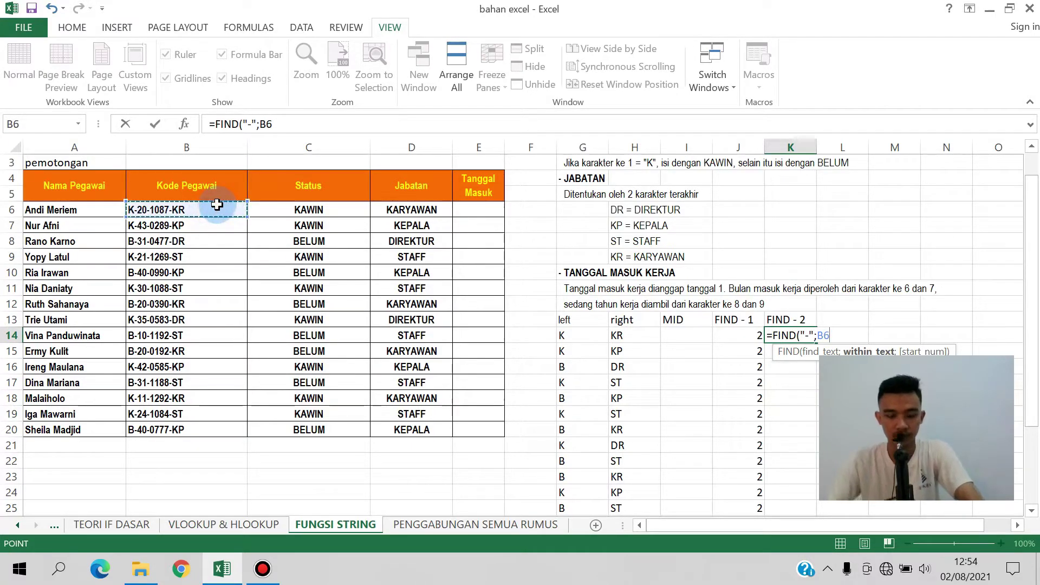
left_click(276, 125)
type(";")
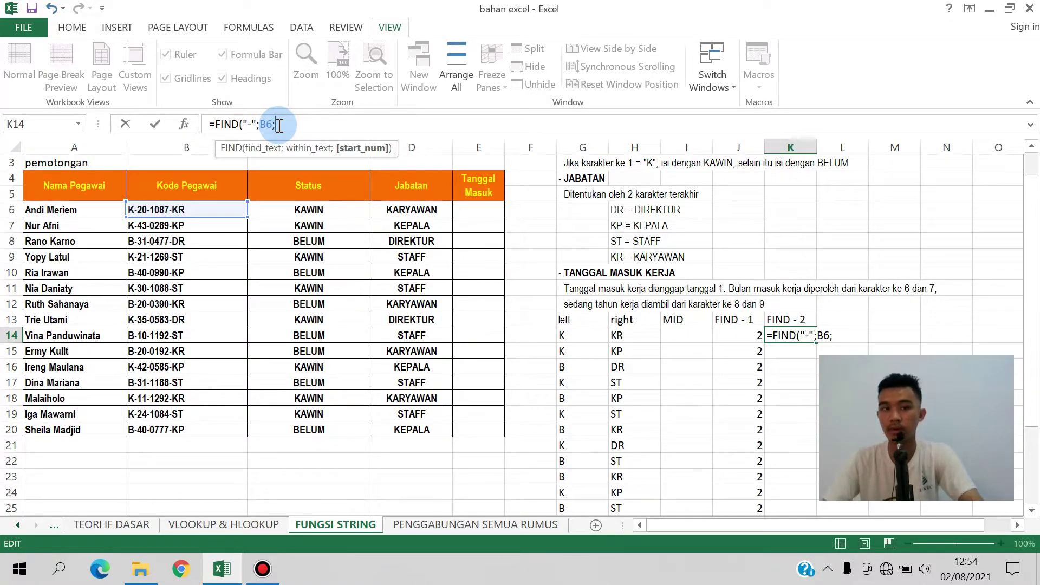
left_click(753, 339)
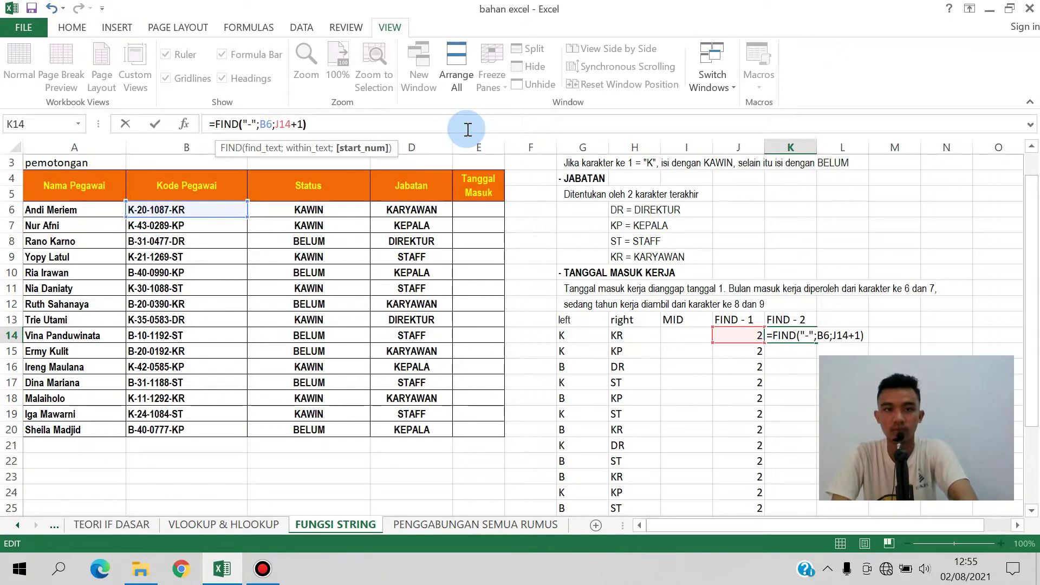
key("Return")
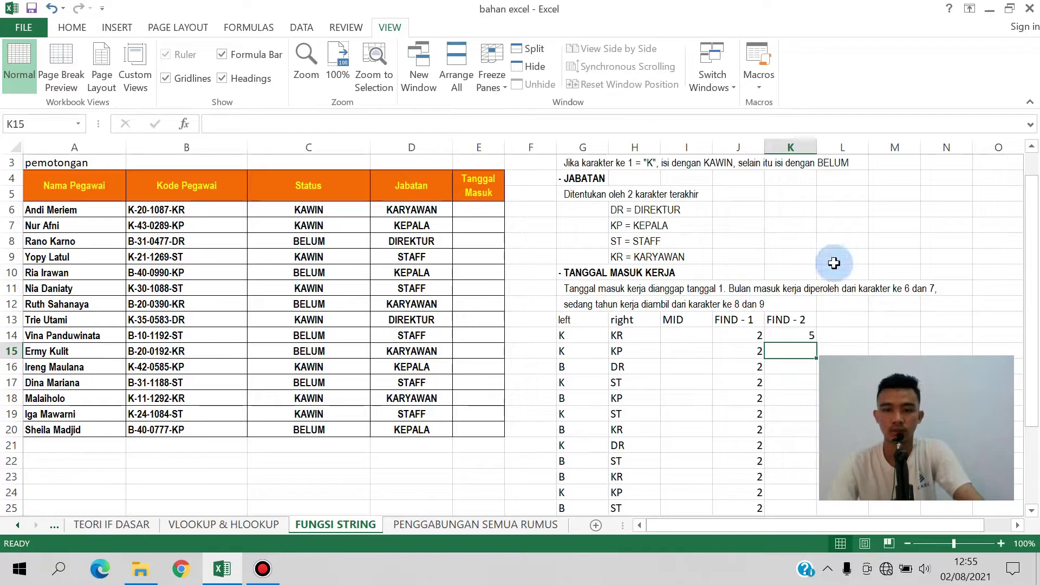
left_click(785, 335)
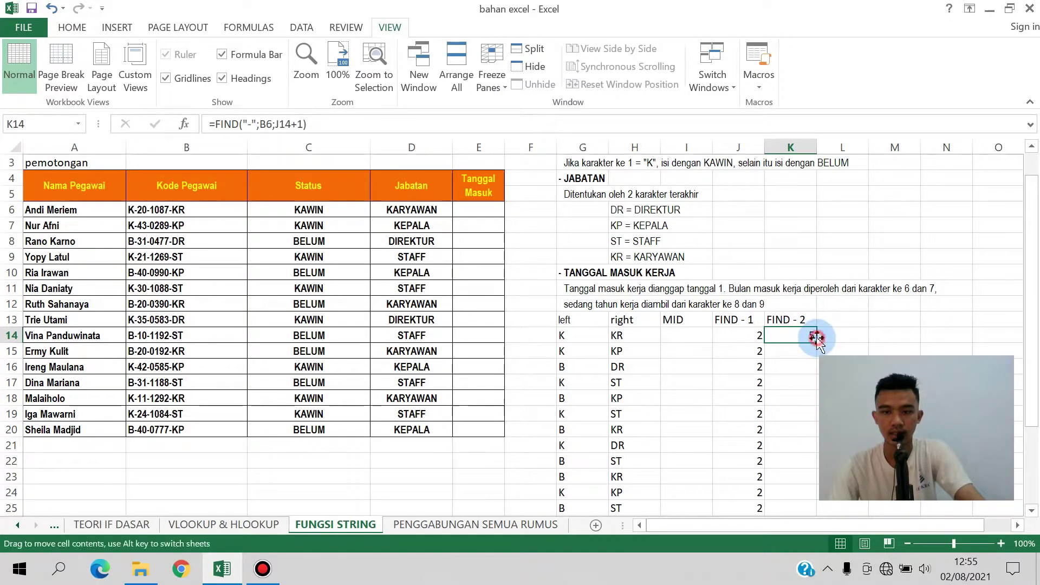
double_click(815, 341)
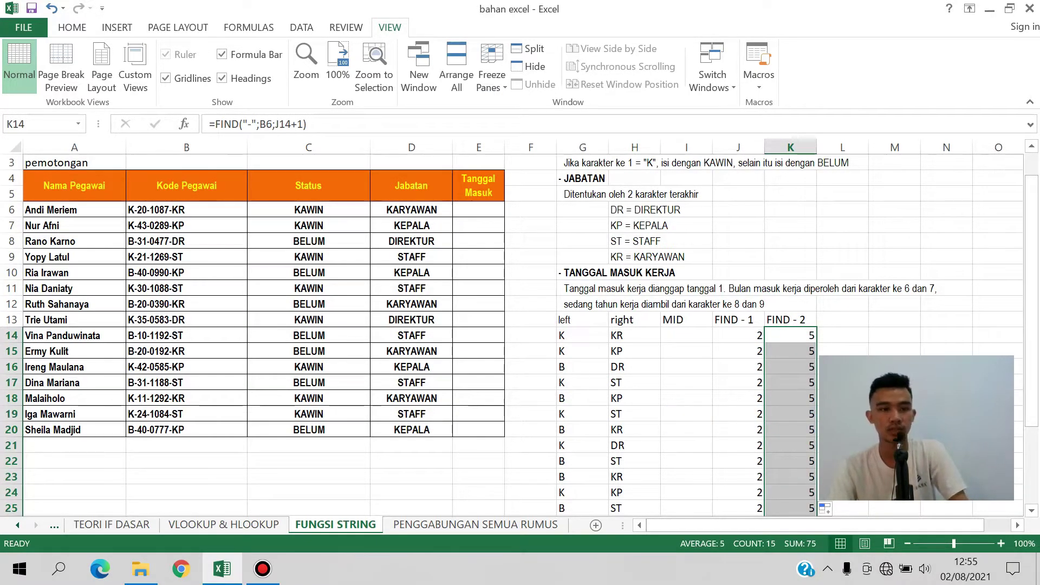
left_click(152, 210)
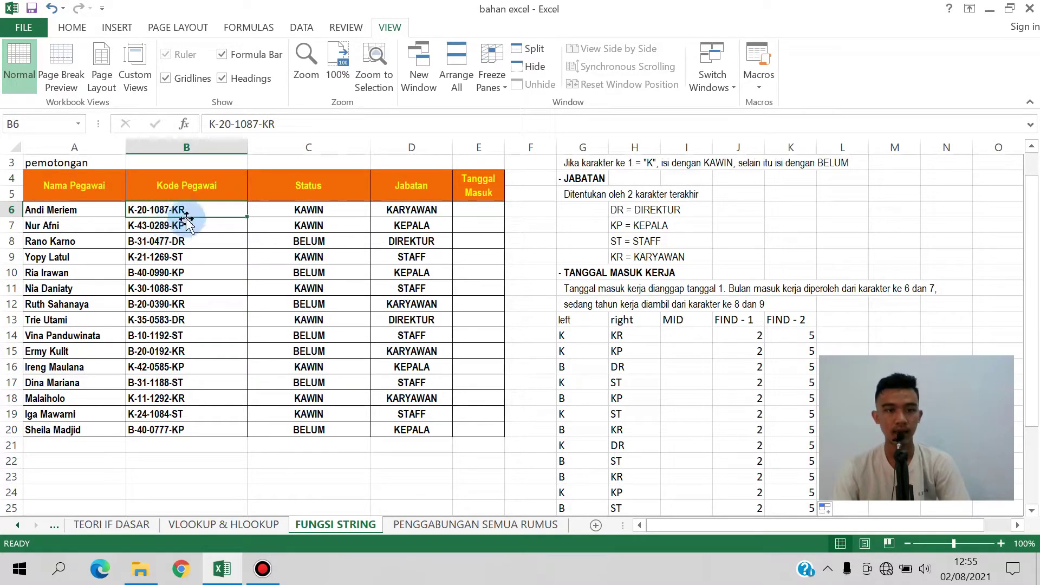
Label cell L13 "FIND -3" as the heading for a third position column.
left_click(853, 320)
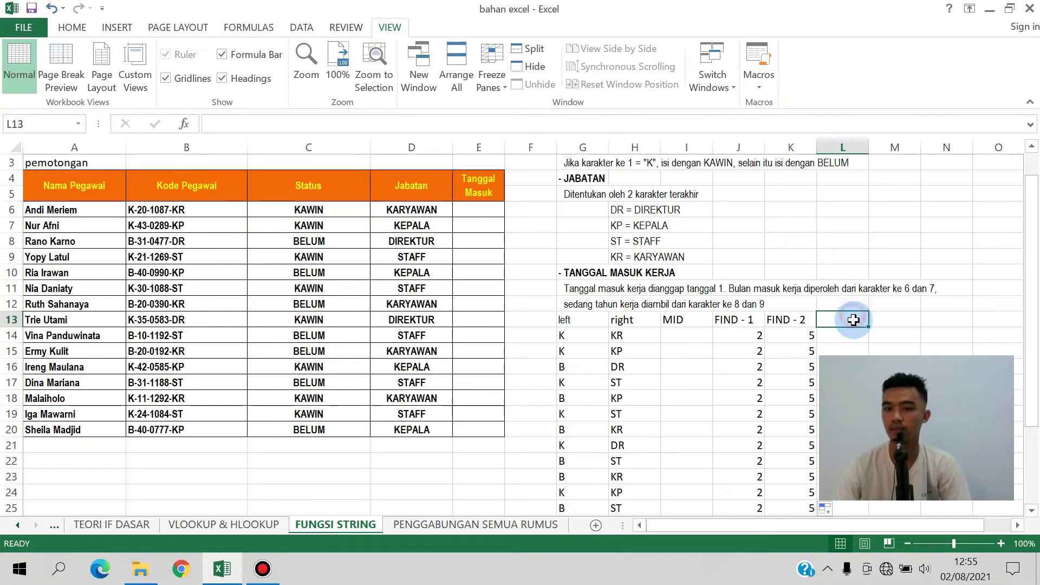
type("FIND -3")
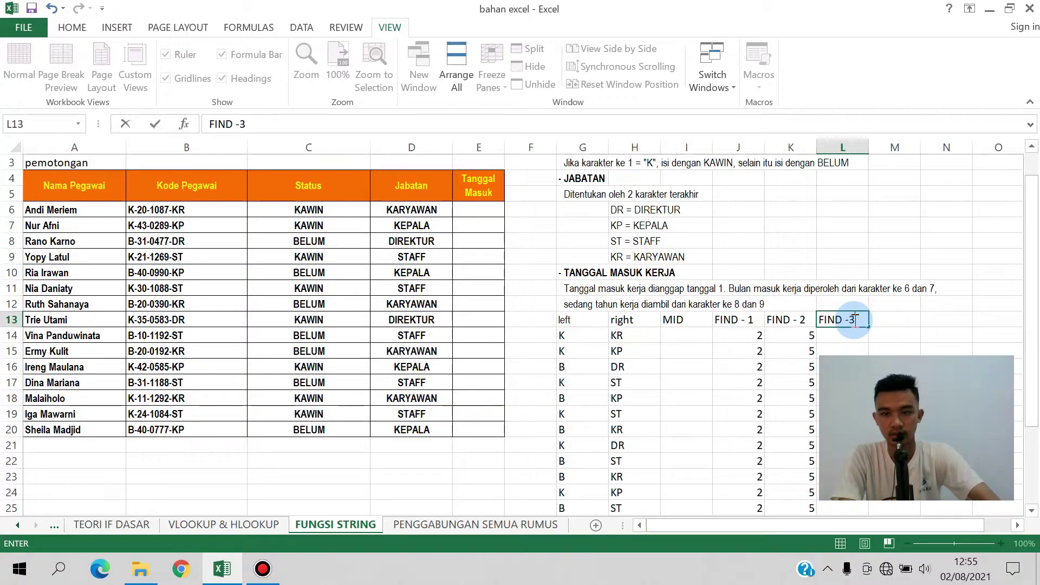
key("Return")
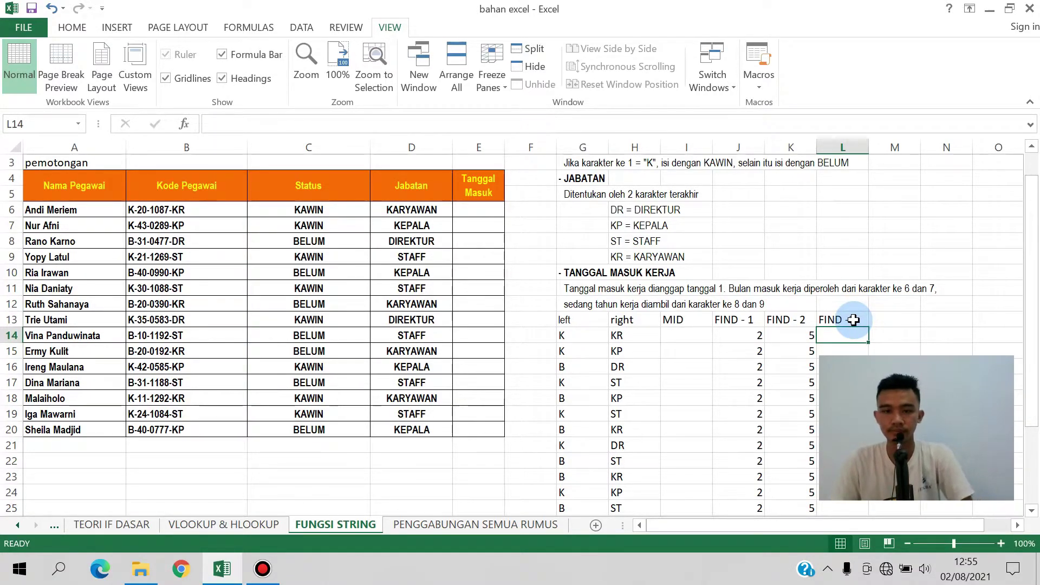
Enter =FIND("-";B6;K14+1) in L14 and fill it down the FIND -3 column.
type("=find(")
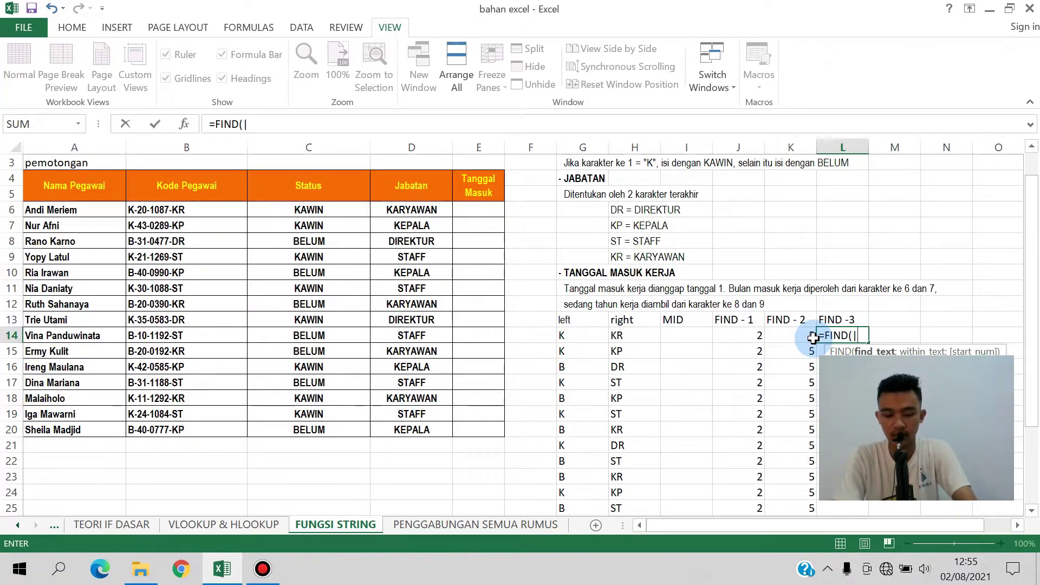
key("BackSpace")
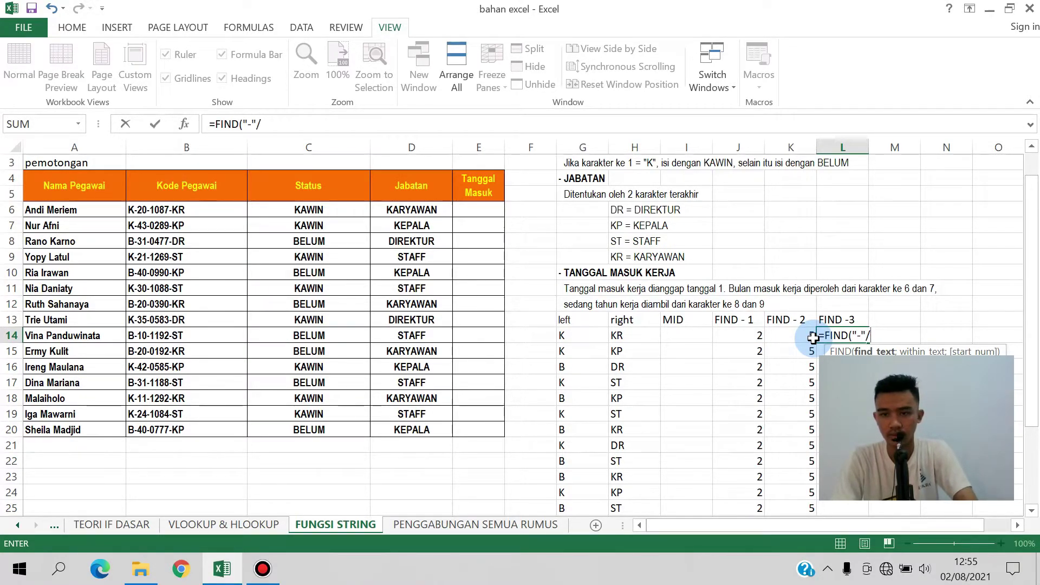
type(";")
left_click(184, 210)
left_click(313, 131)
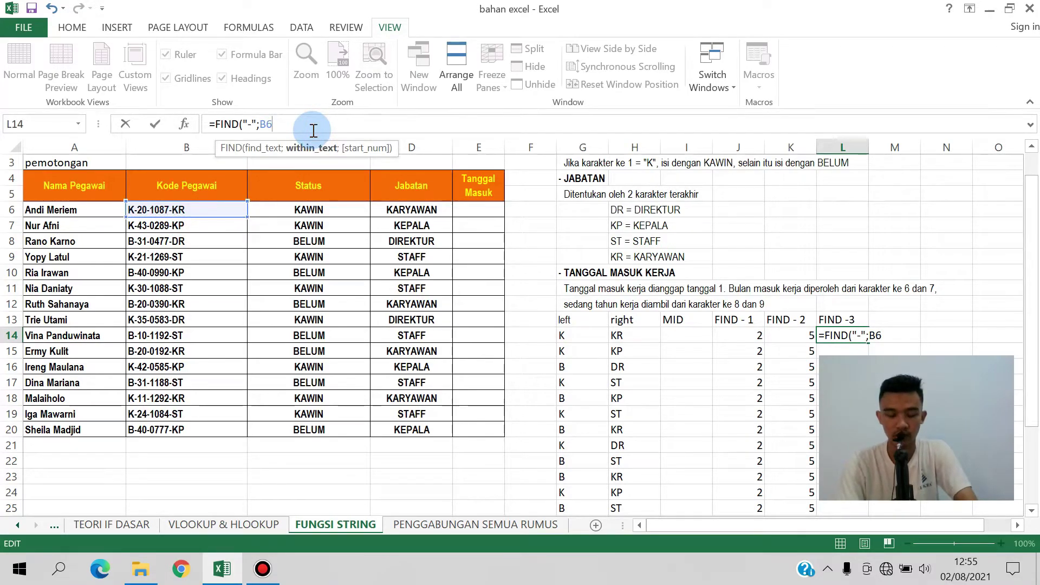
type(";")
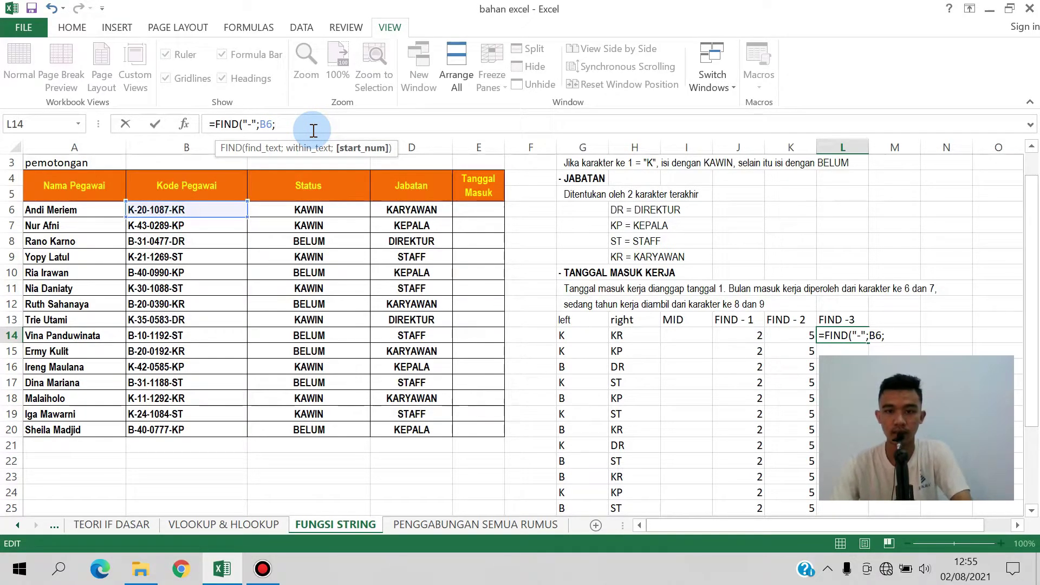
left_click(794, 335)
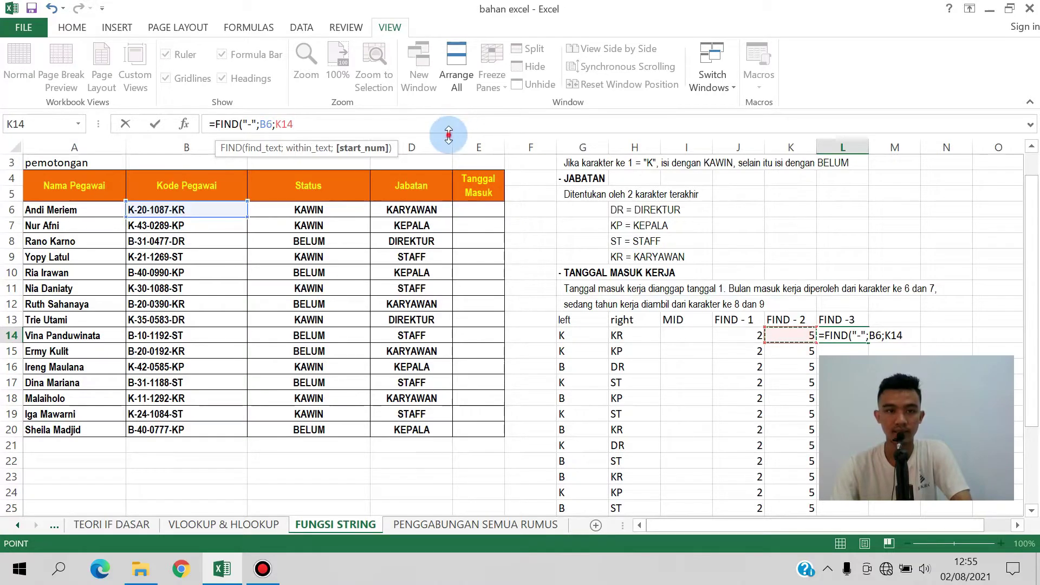
type("+")
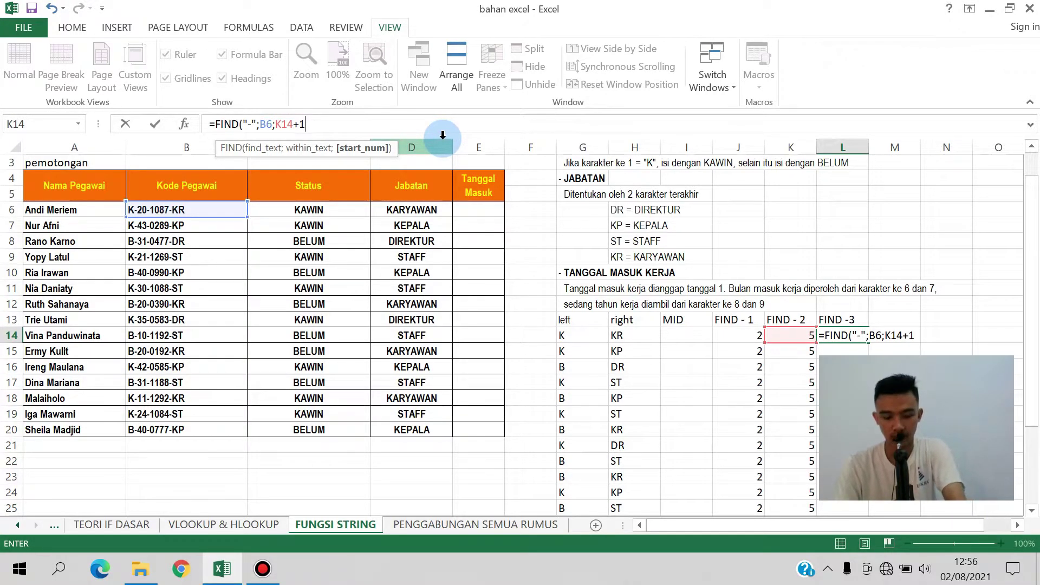
type("1)")
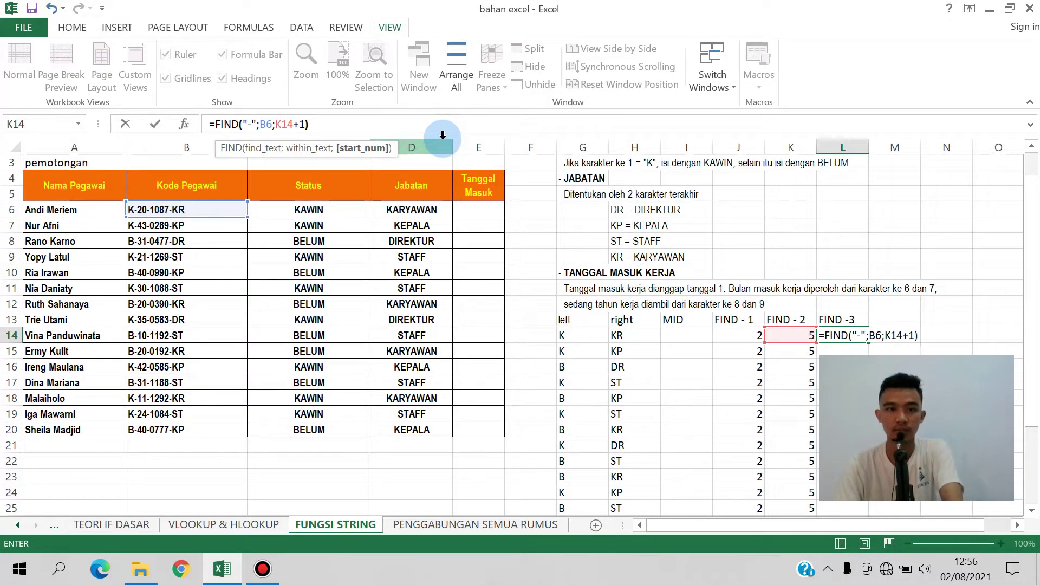
type("\\")
key("Return")
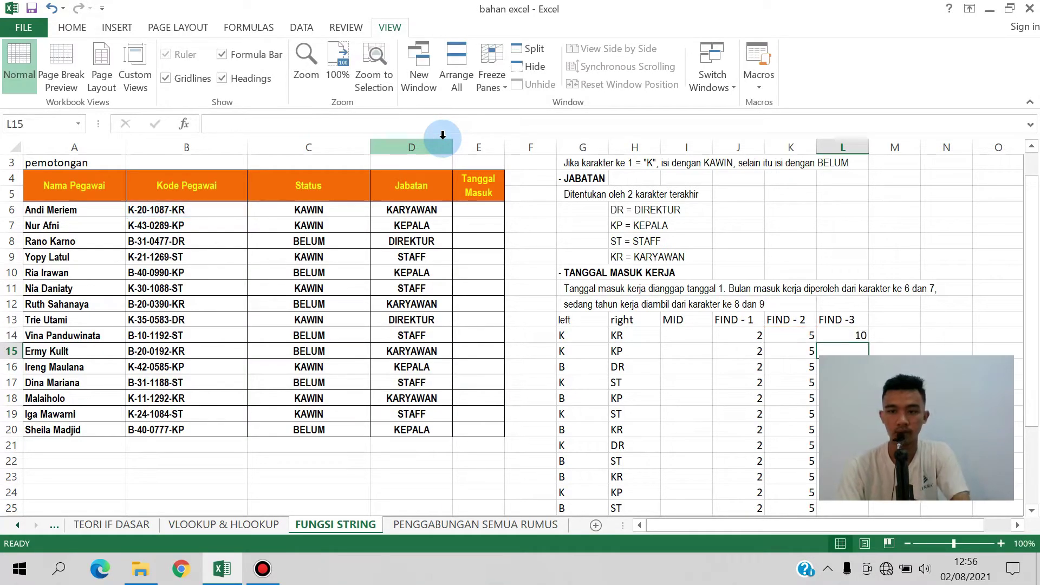
left_click(861, 340)
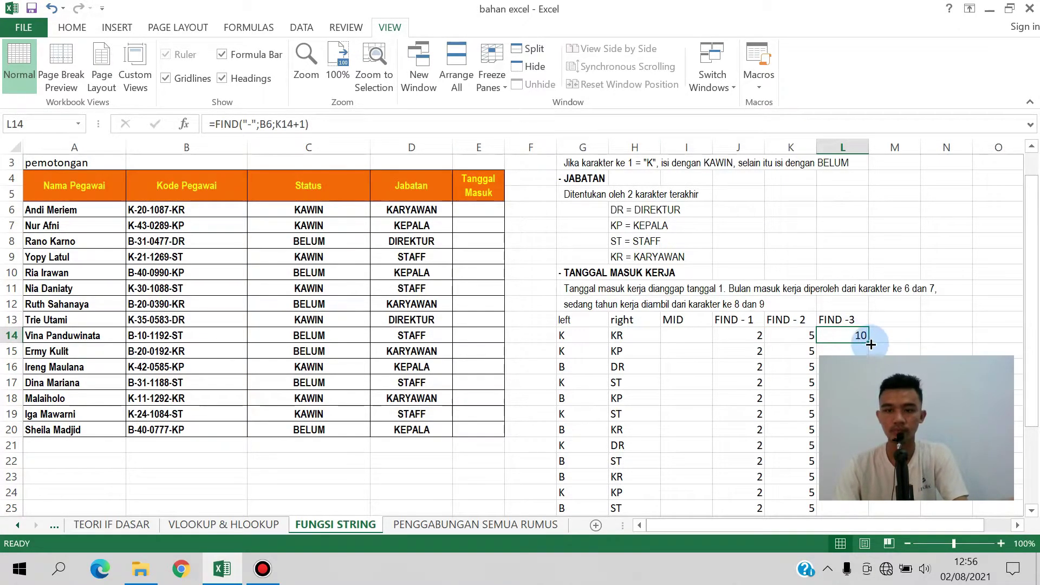
double_click(869, 344)
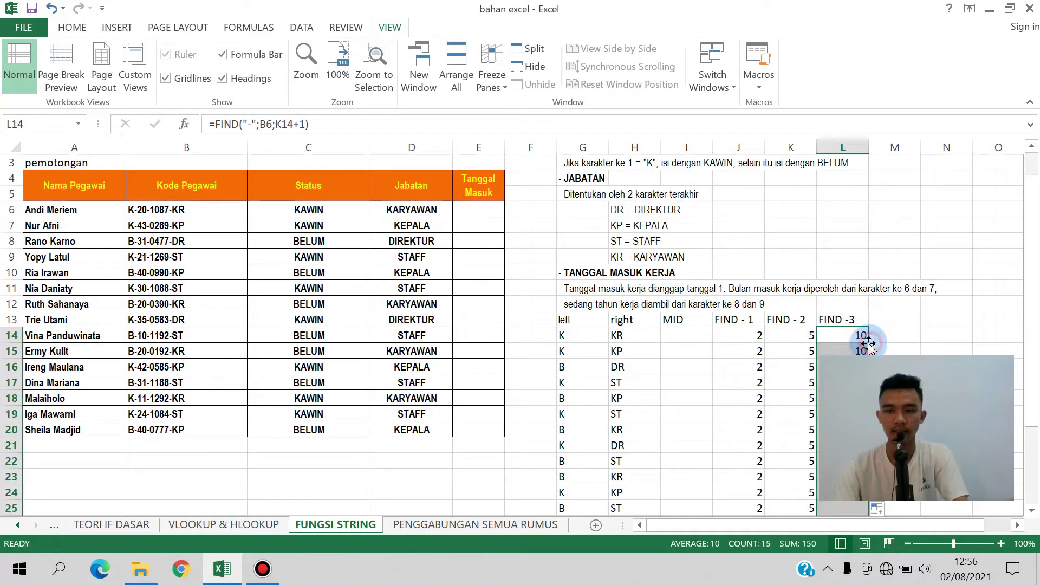
Examine the characters and dash positions of the code in B6 against the FIND columns and the Tanggal Masuk Kerja rule.
left_click(688, 336)
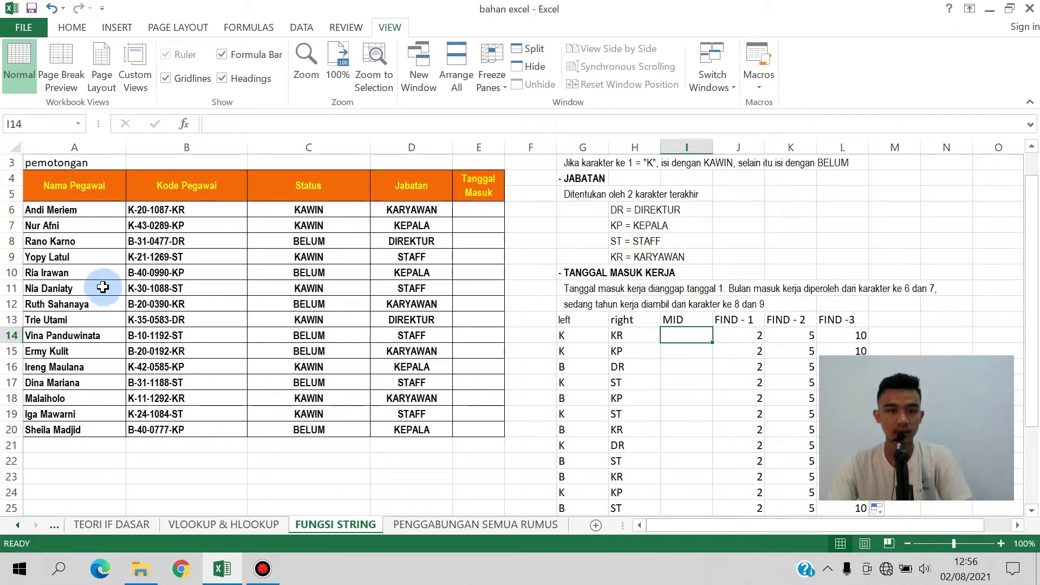
left_click(151, 214)
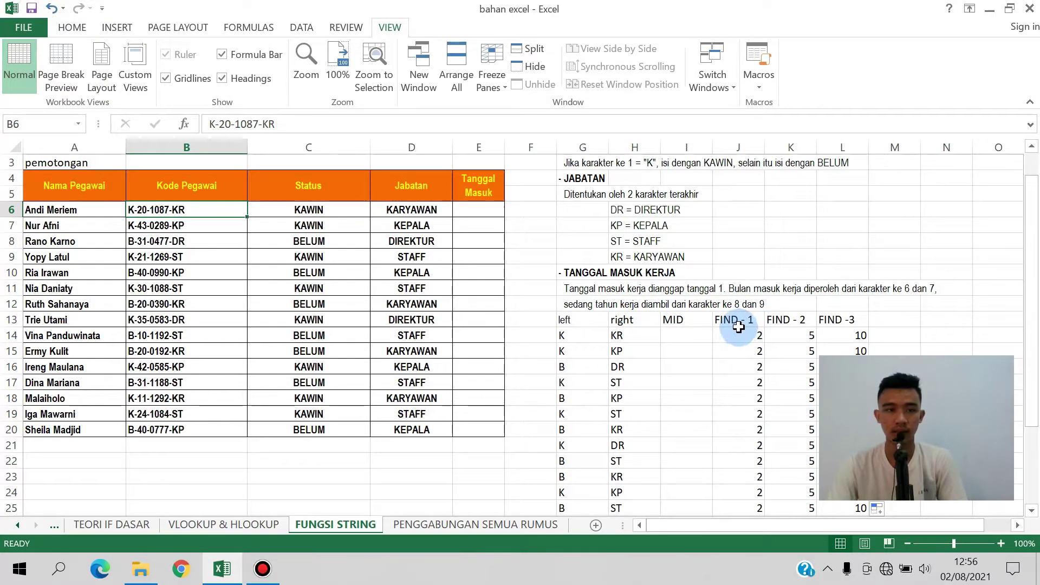
scroll(420, 356, "down", 8)
scroll(480, 349, "up", 2)
scroll(479, 349, "up", 7)
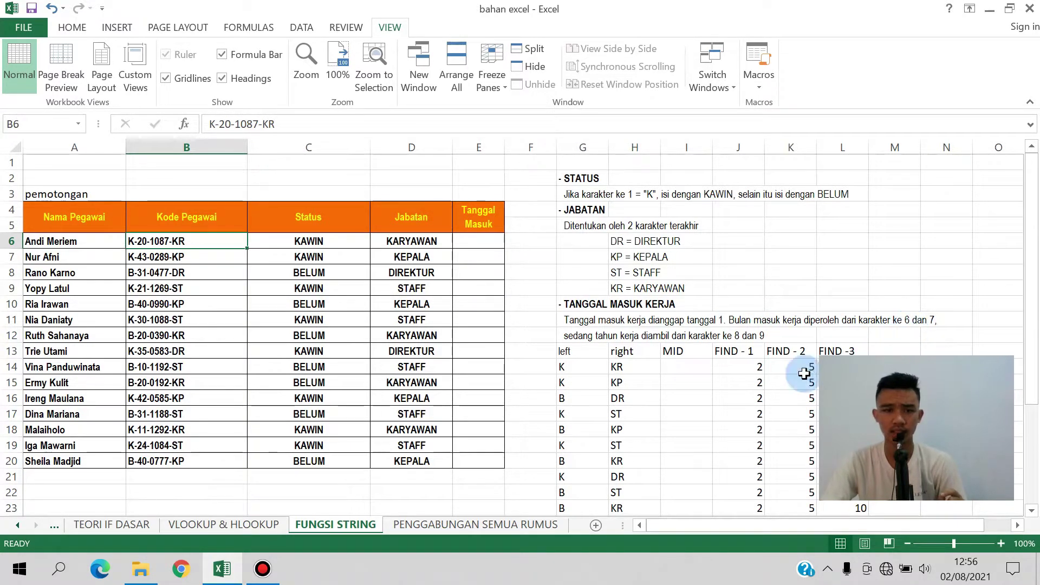
left_click(213, 124)
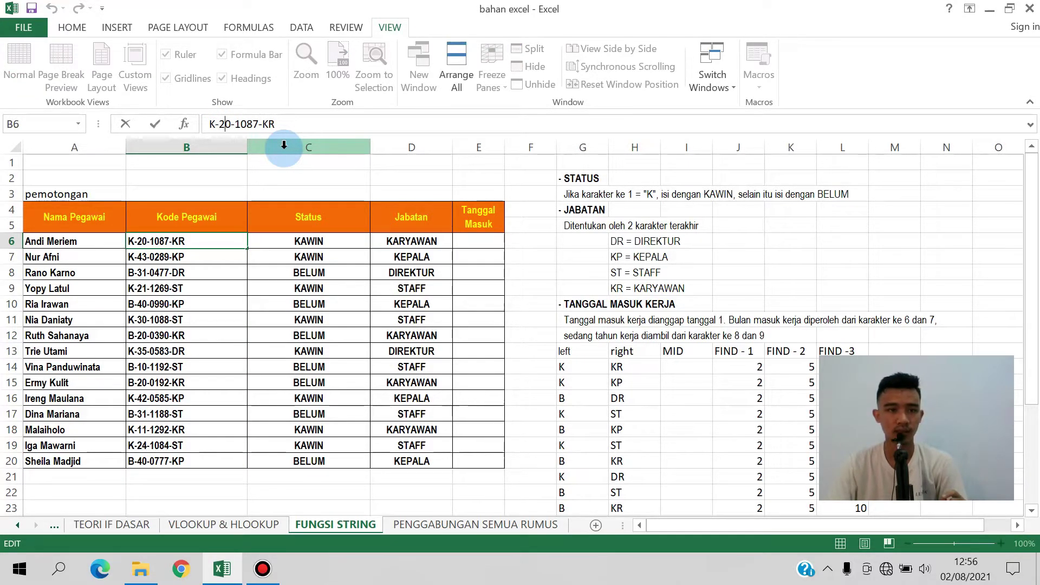
key("Right")
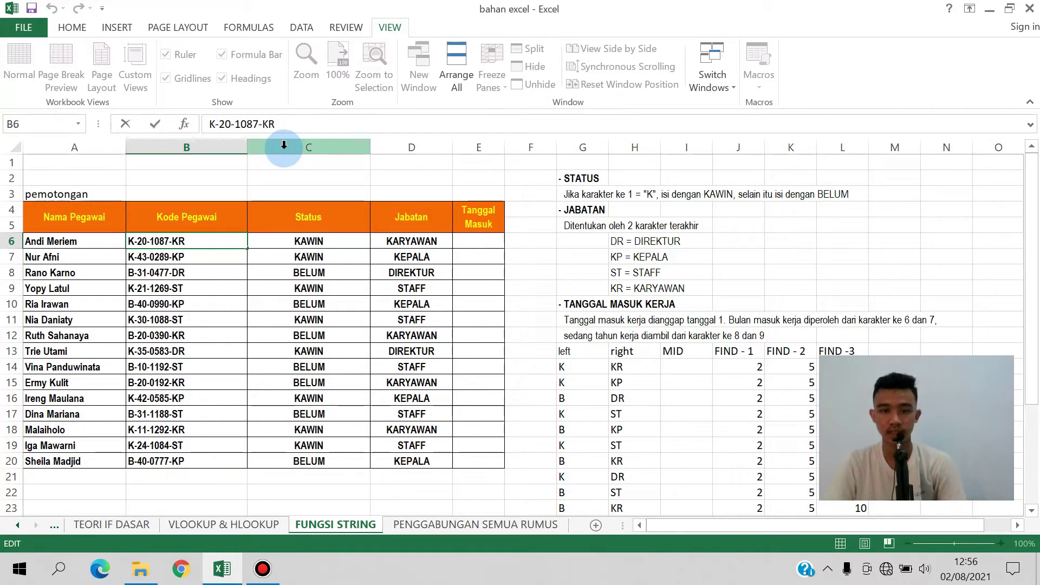
key("End")
key("Left")
key("Left")
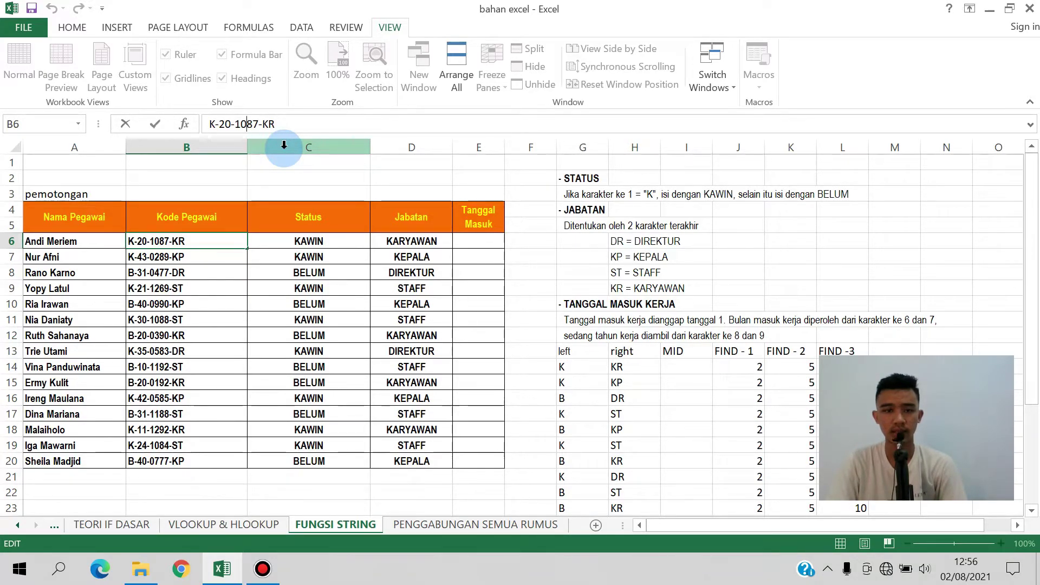
key("Right")
key("Right")
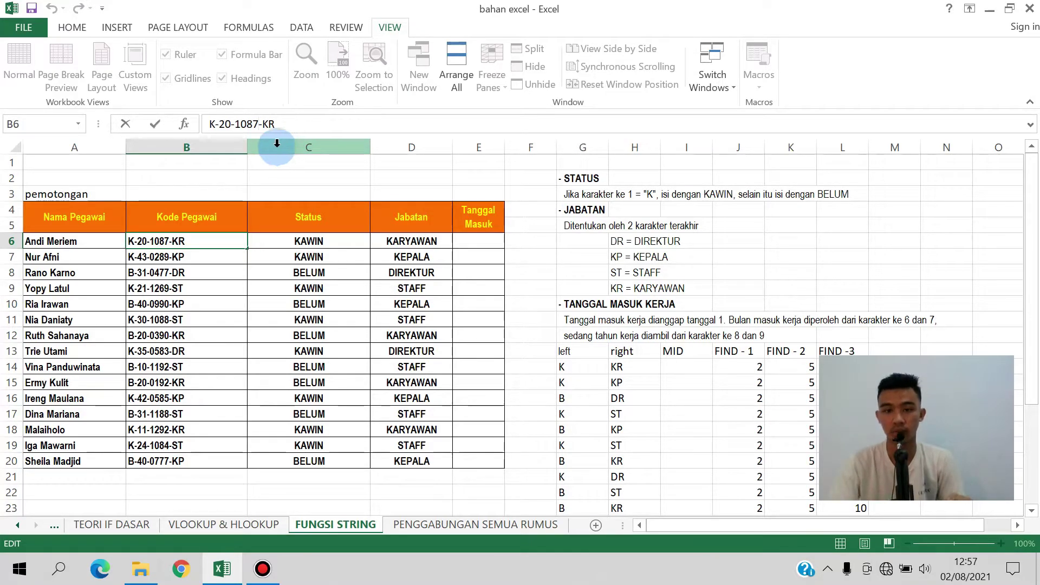
left_click(716, 303)
left_click(679, 352)
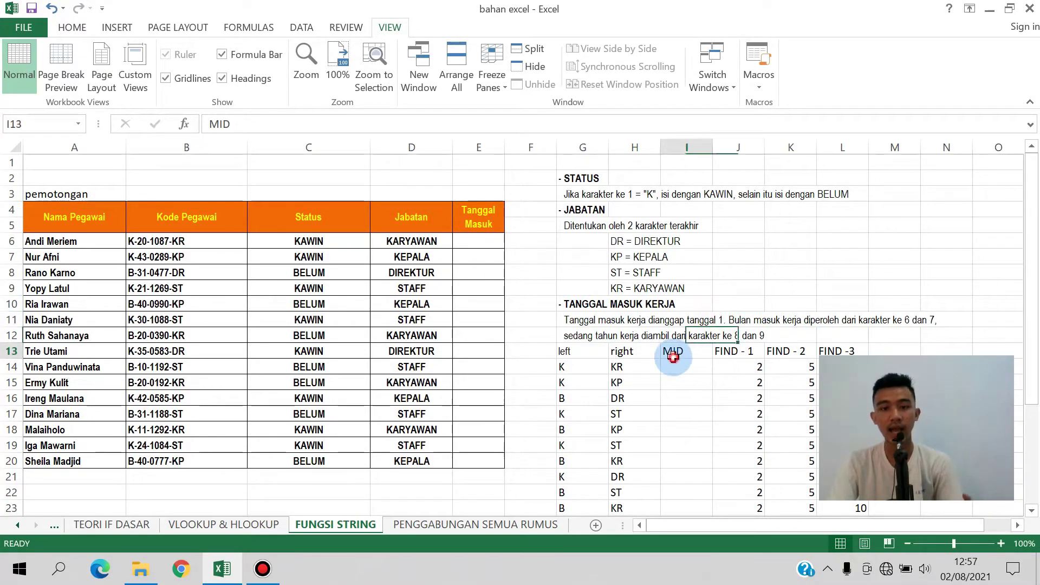
left_click(160, 242)
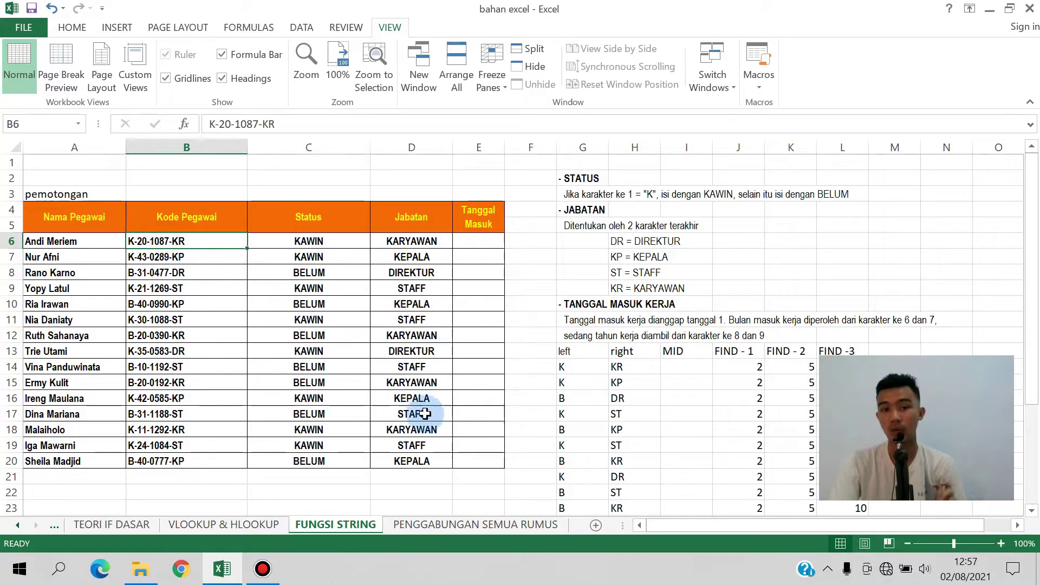
Enter =MID(B6;K14;L14-K14) in I14 to extract the middle part of the employee code.
left_click(690, 371)
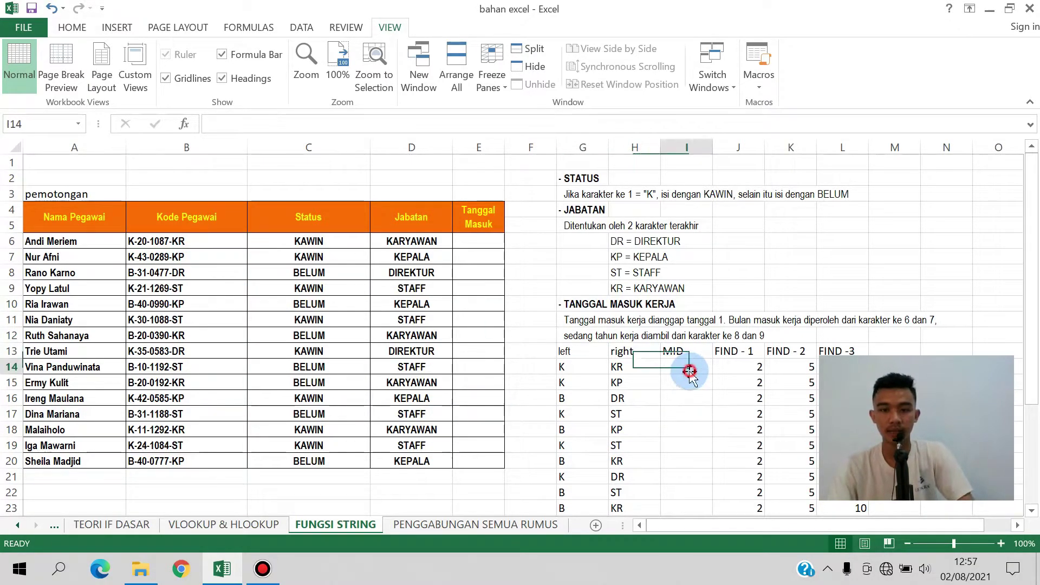
type("=MID(")
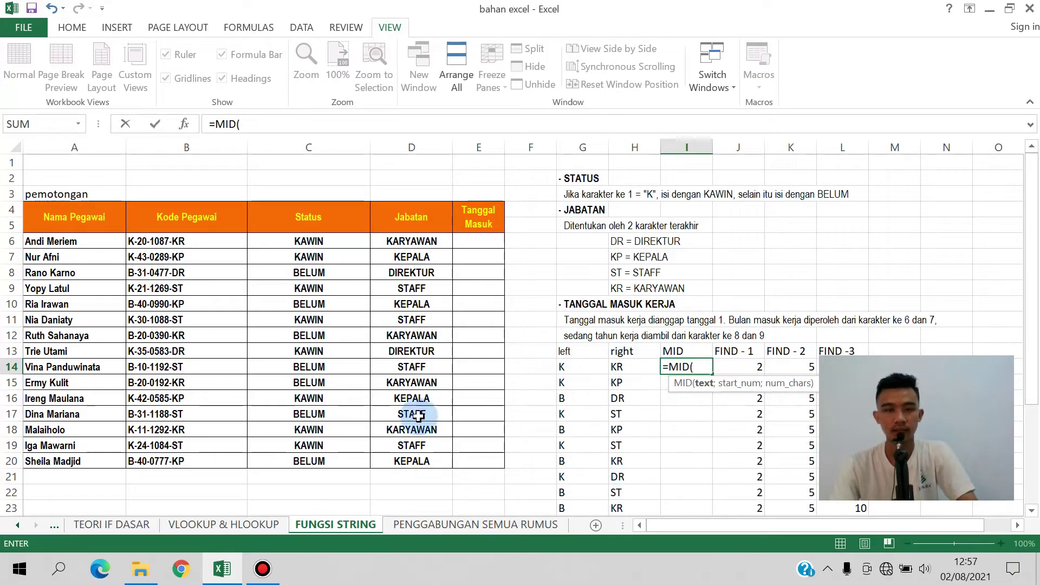
left_click(202, 240)
type(";")
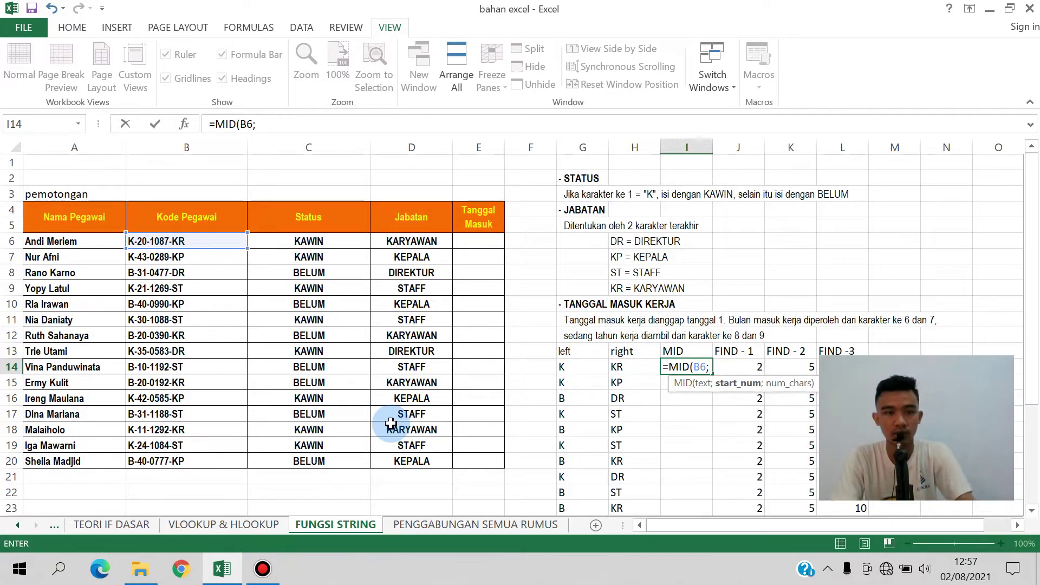
left_click(800, 367)
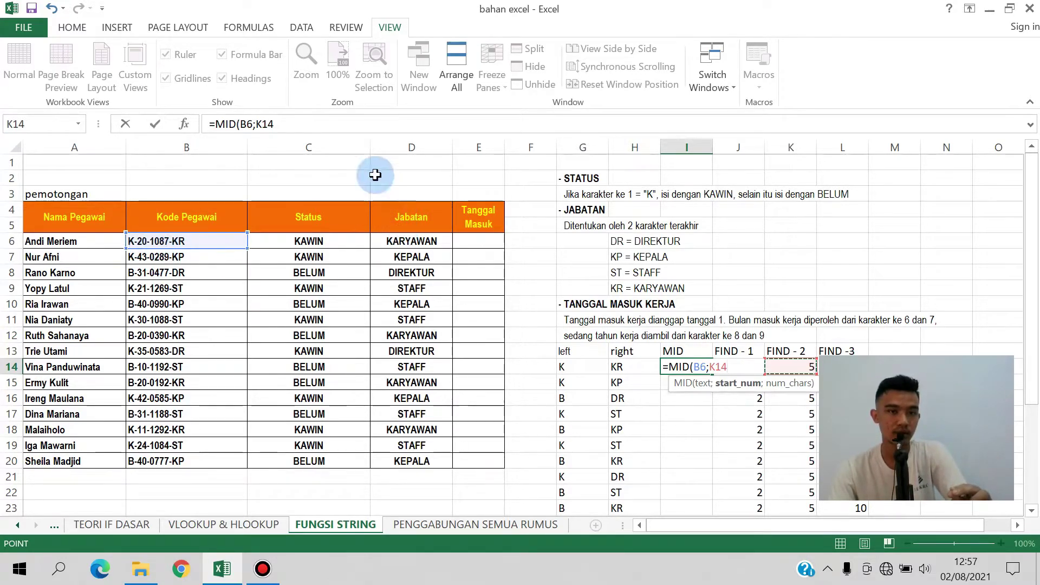
left_click(340, 124)
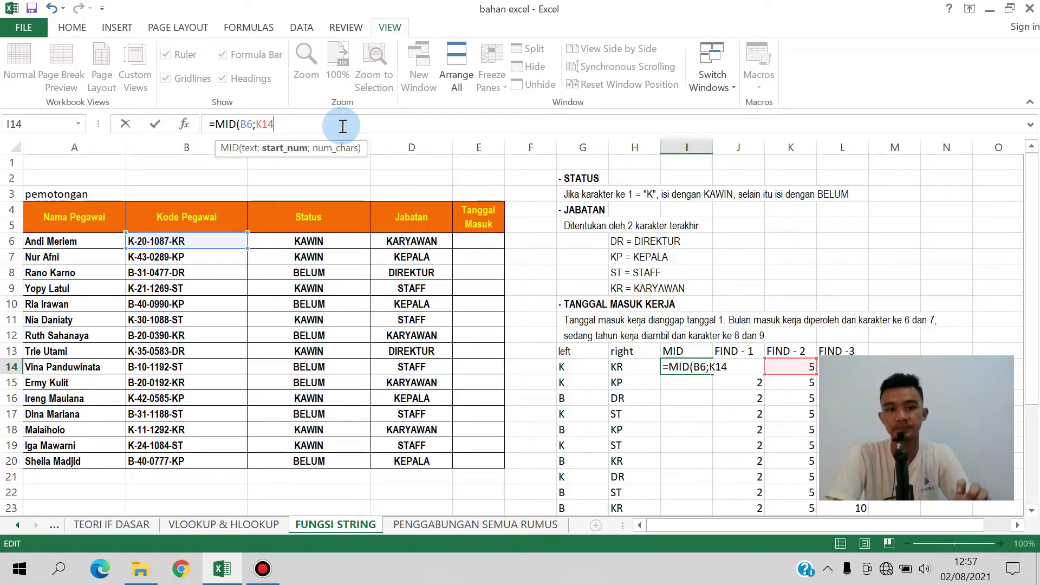
type(";")
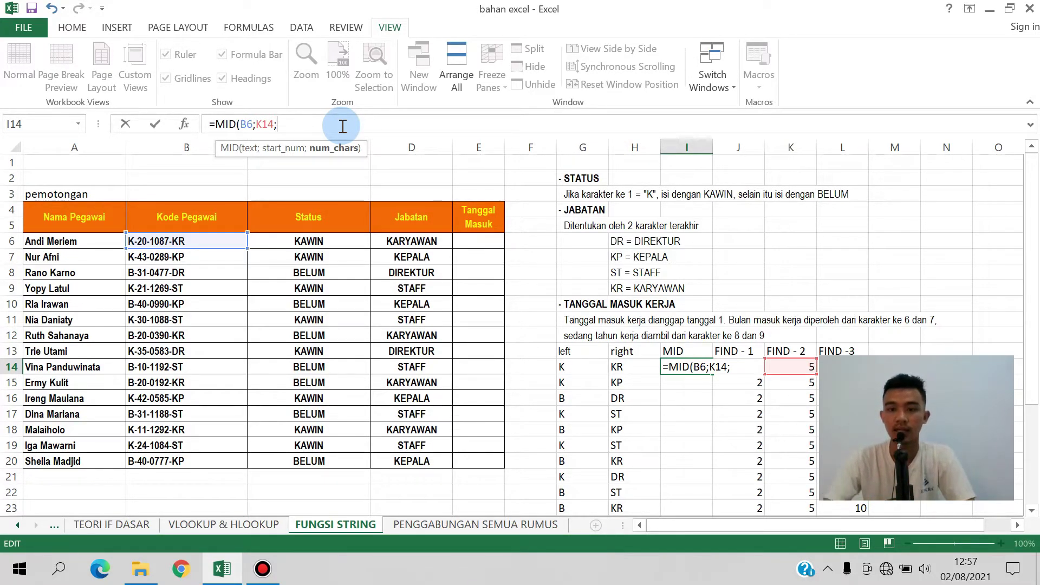
left_click(825, 367)
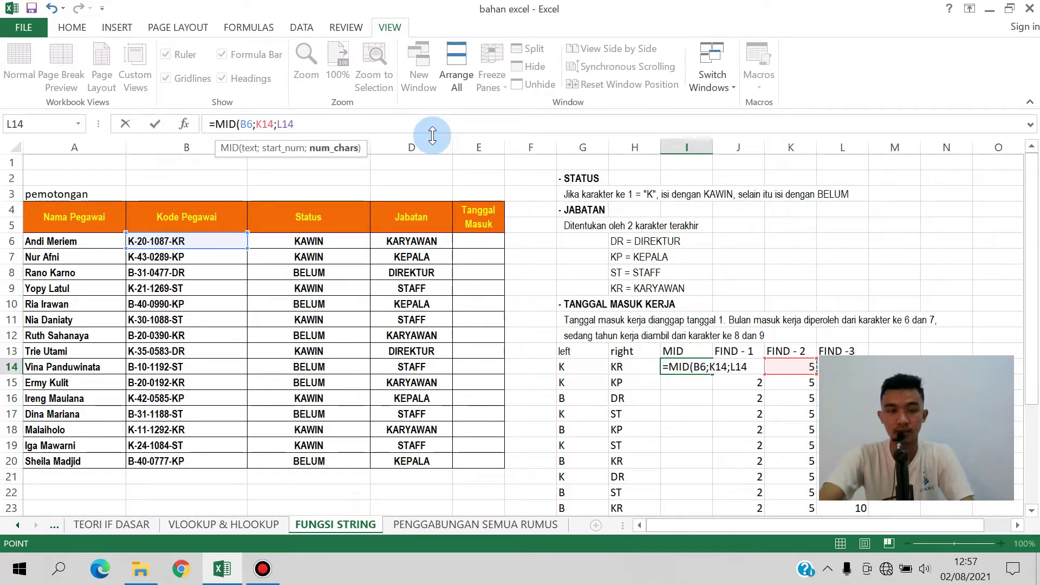
type("-")
left_click(790, 366)
left_click(419, 124)
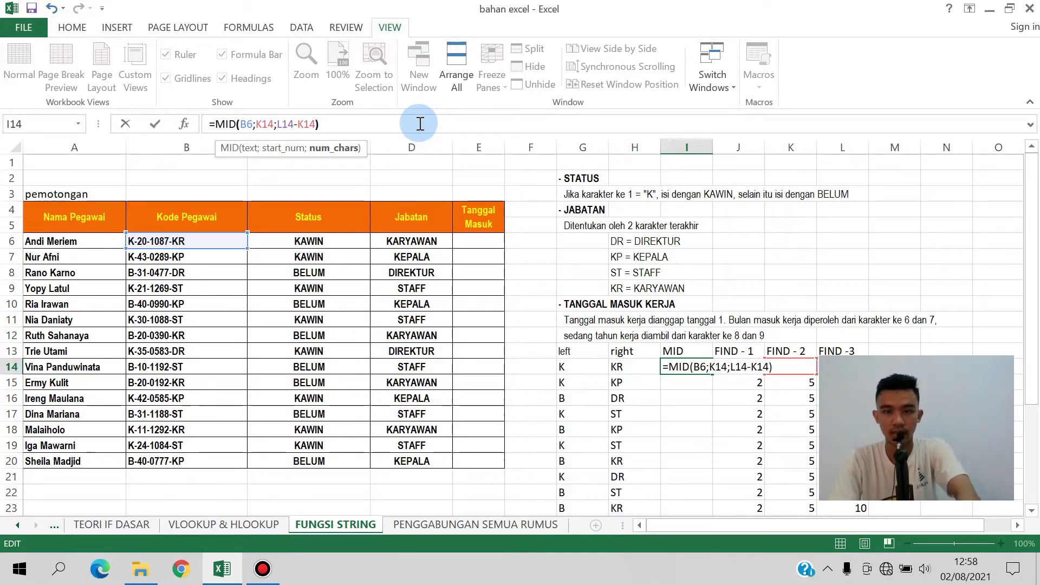
key("Return")
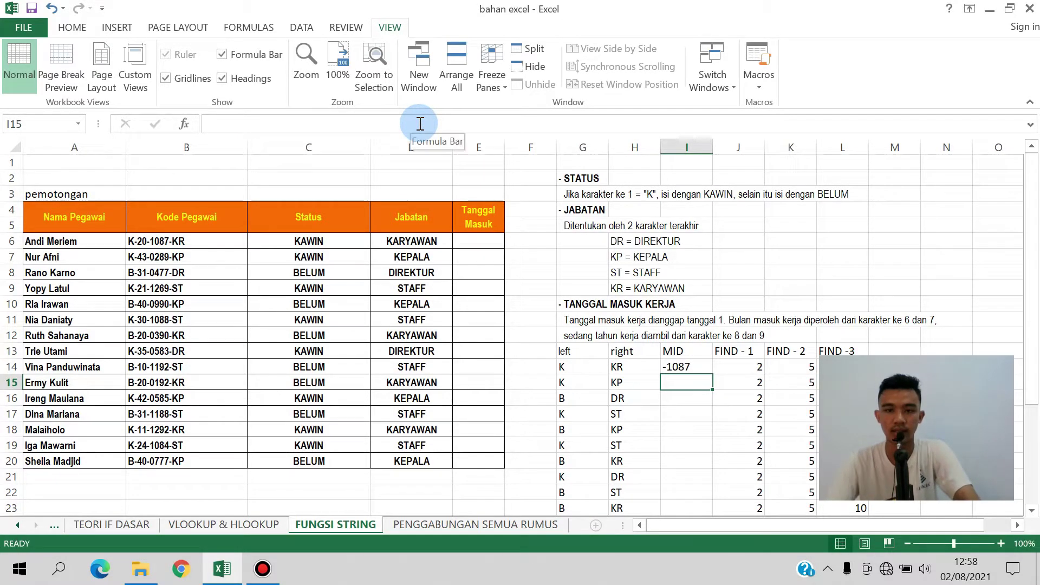
Try adding 1 to the B6 reference in K14's FIND formula, and undo the edit.
left_click(688, 367)
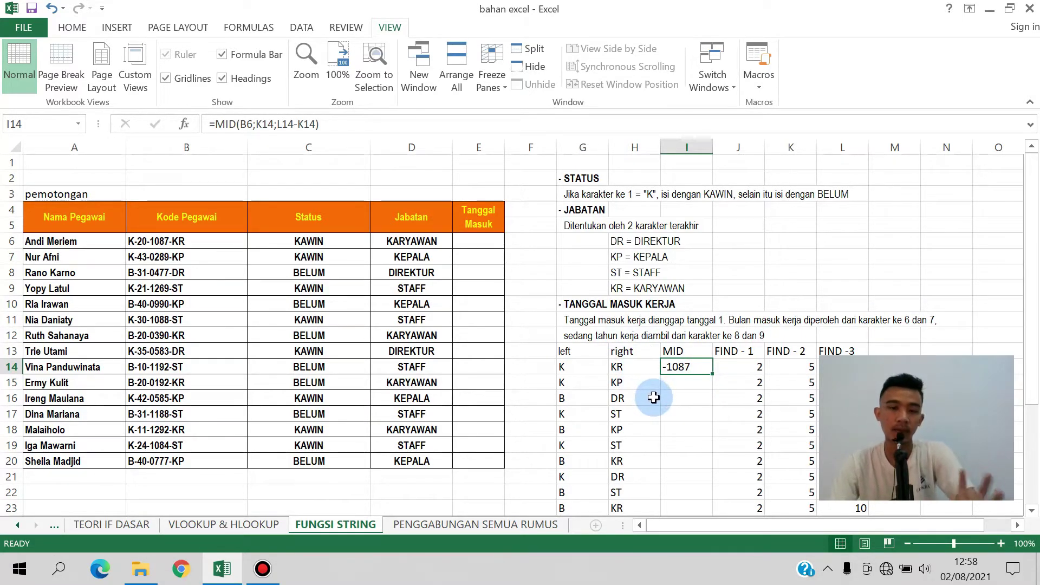
left_click(795, 367)
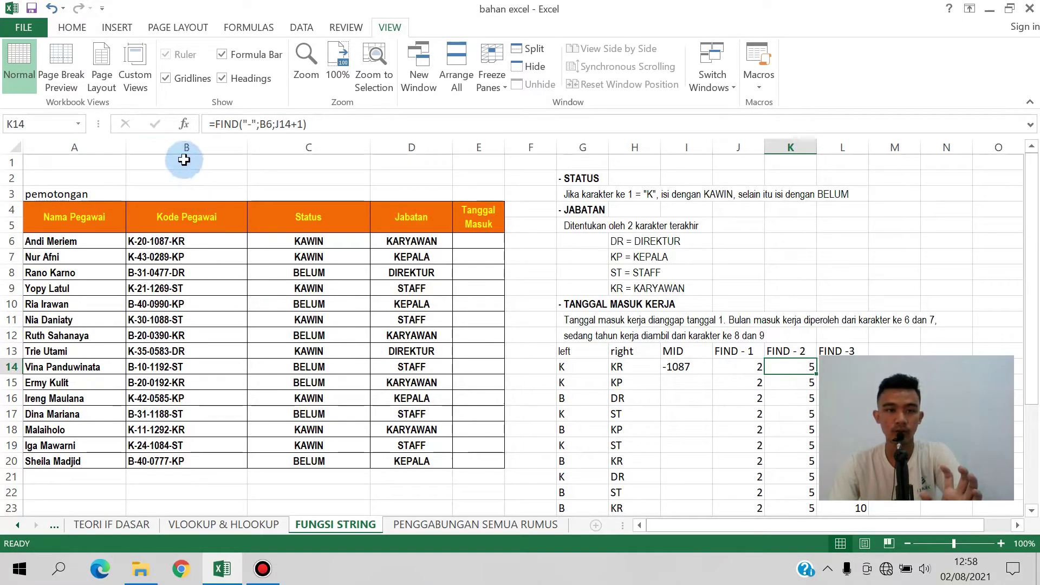
left_click(272, 123)
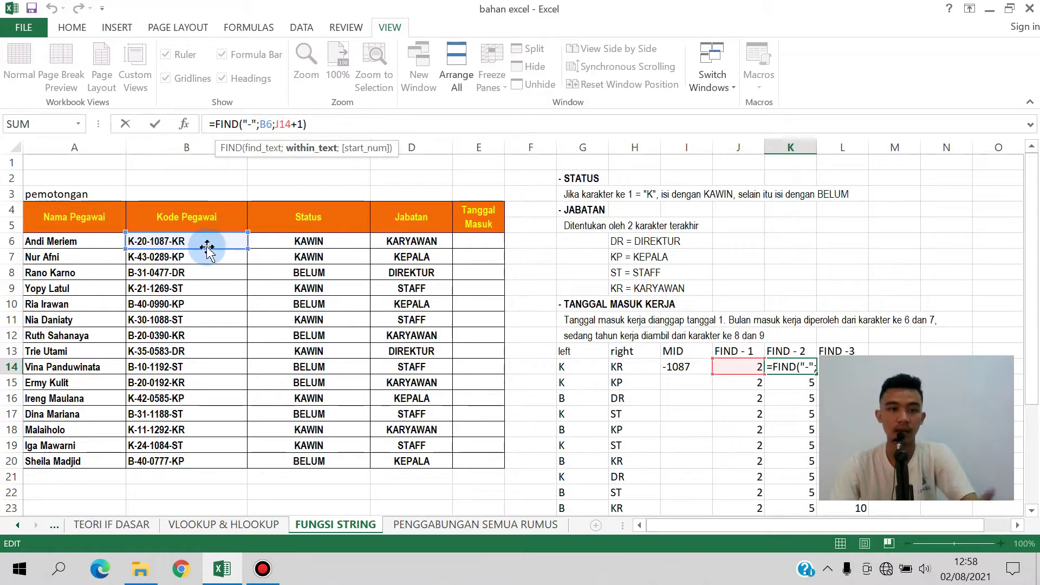
left_click(274, 124)
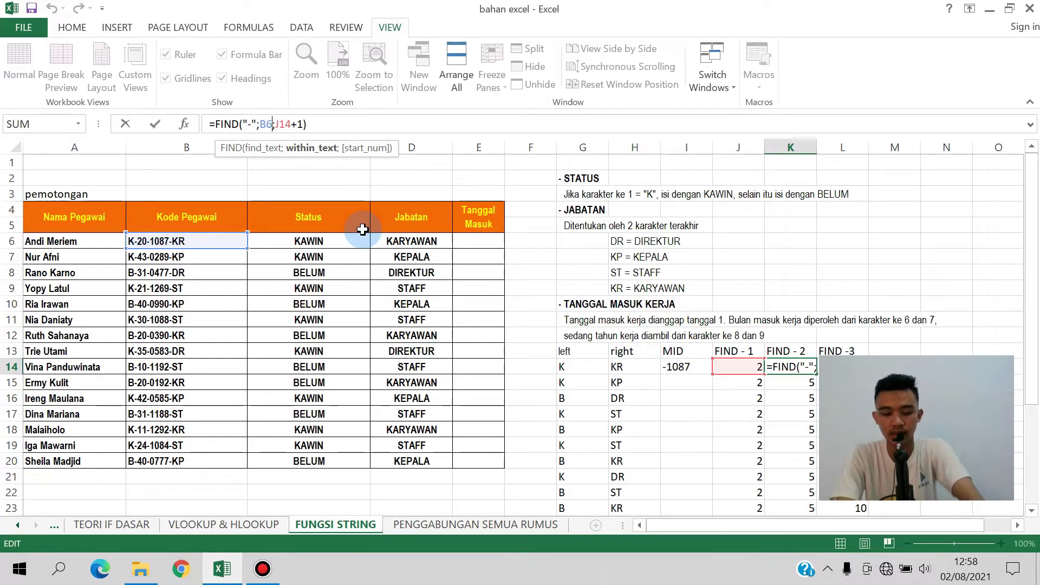
type("+1")
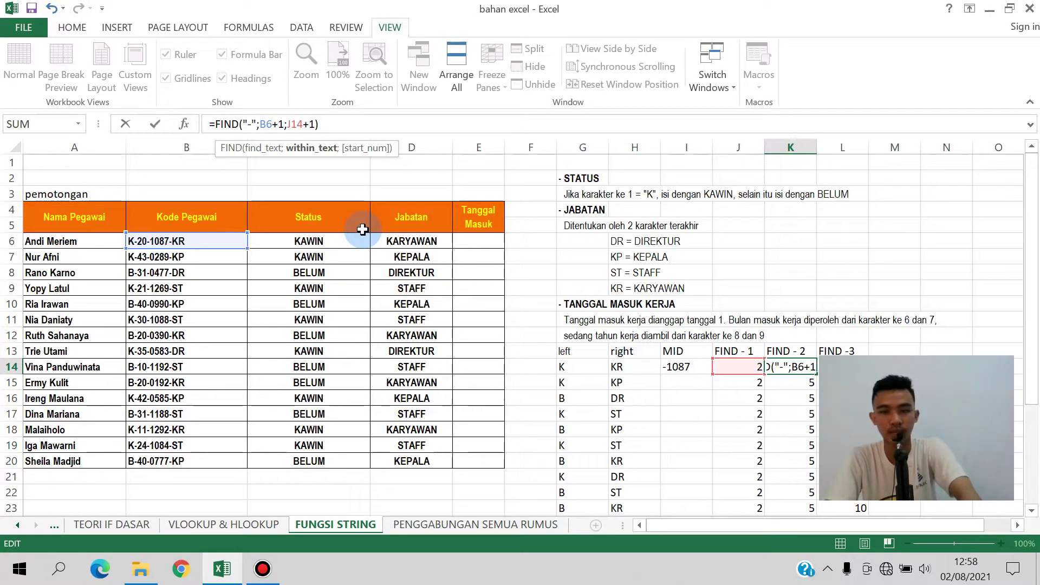
key("Return")
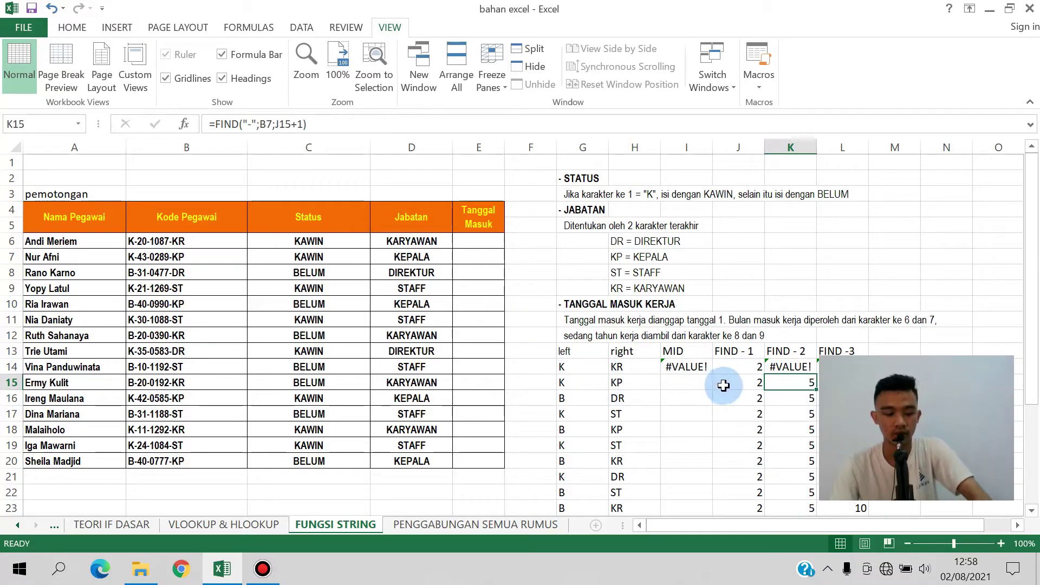
key("ctrl+z")
Change the formula in I14 to =MID(B6;K14+1;L14-K14) so extraction starts after the second dash.
left_click(691, 367)
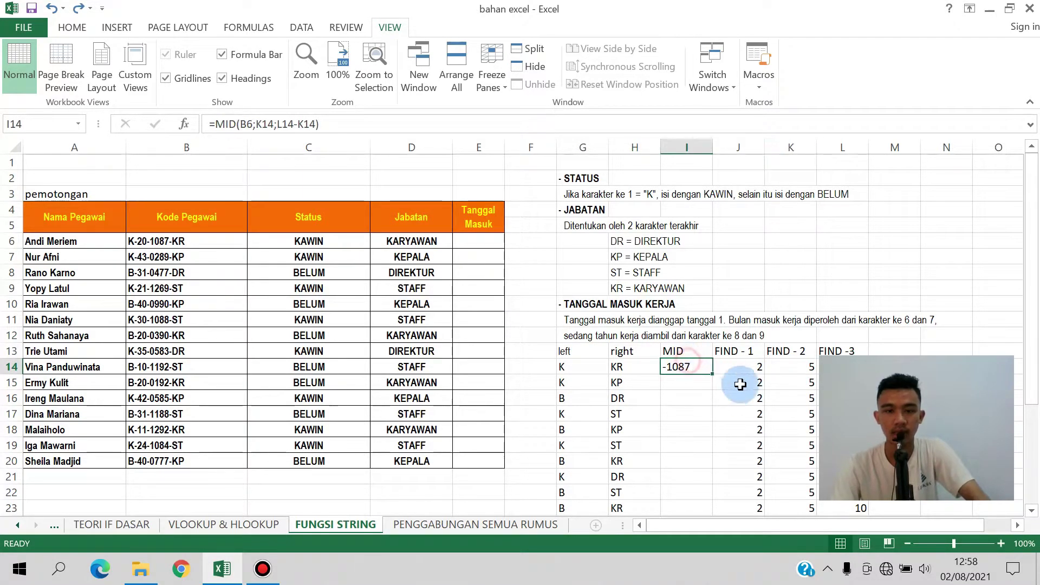
left_click(258, 124)
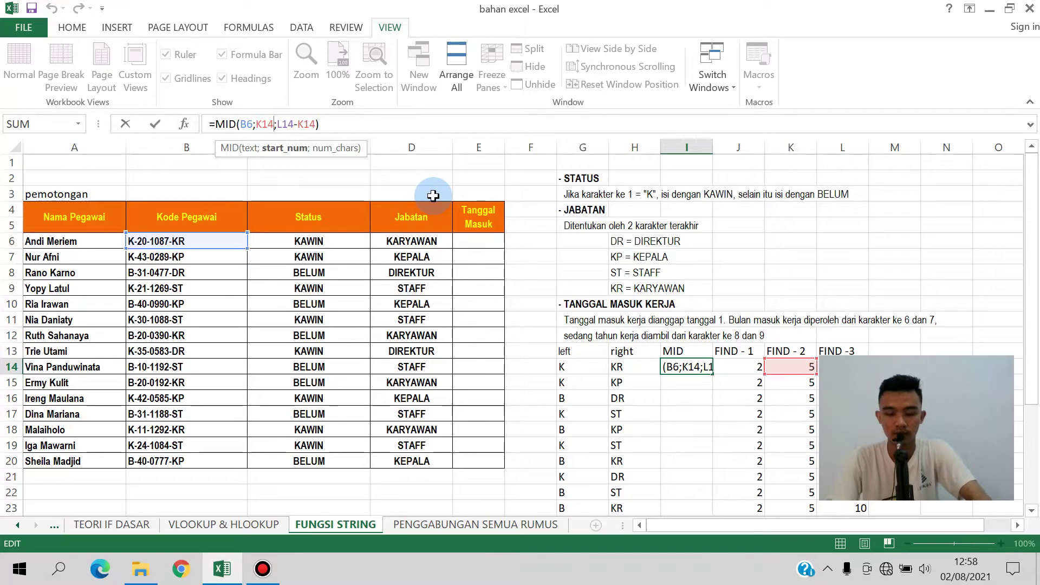
type("+1")
key("Return")
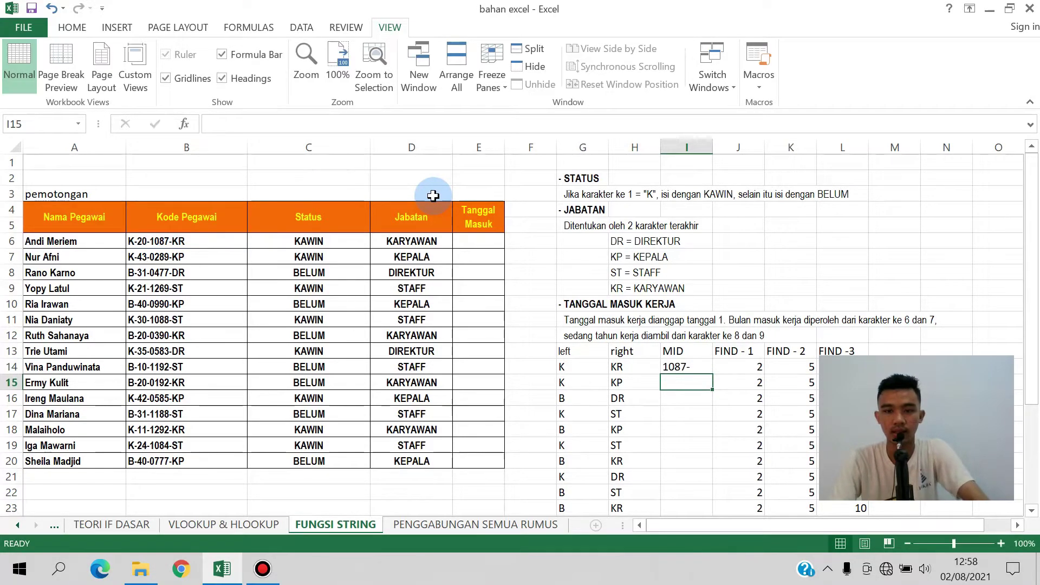
Change the formula in I14 to =MID(B6;K14+1;L14-K14-1) and fill it down the MID column.
left_click(675, 366)
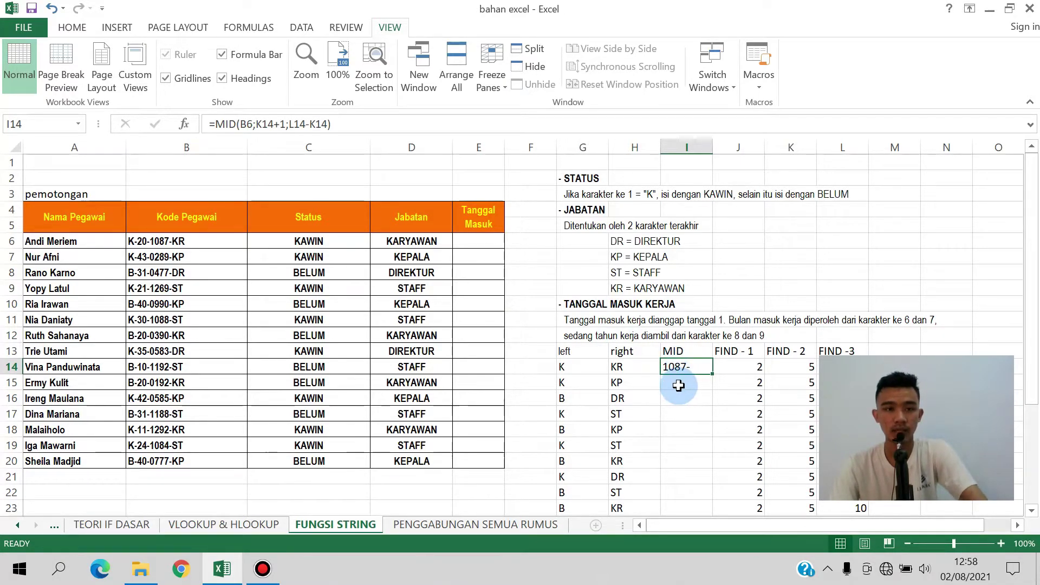
left_click(328, 124)
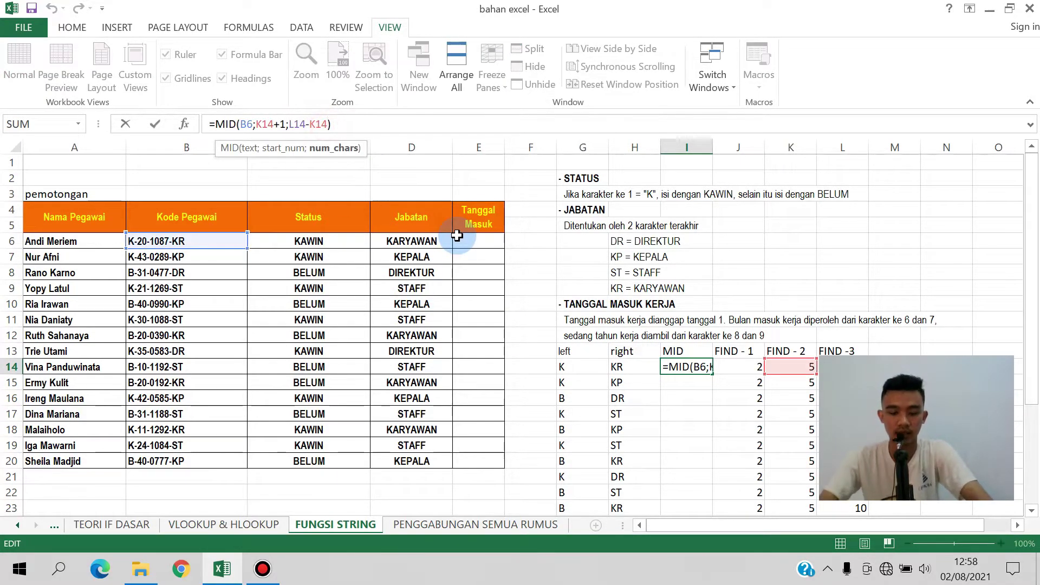
type("- 1")
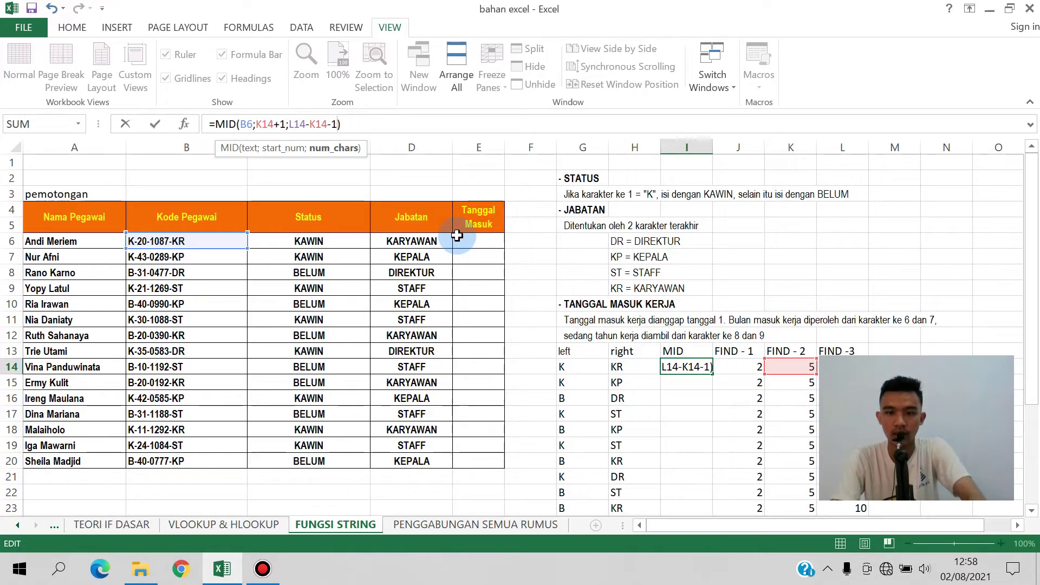
key("Return")
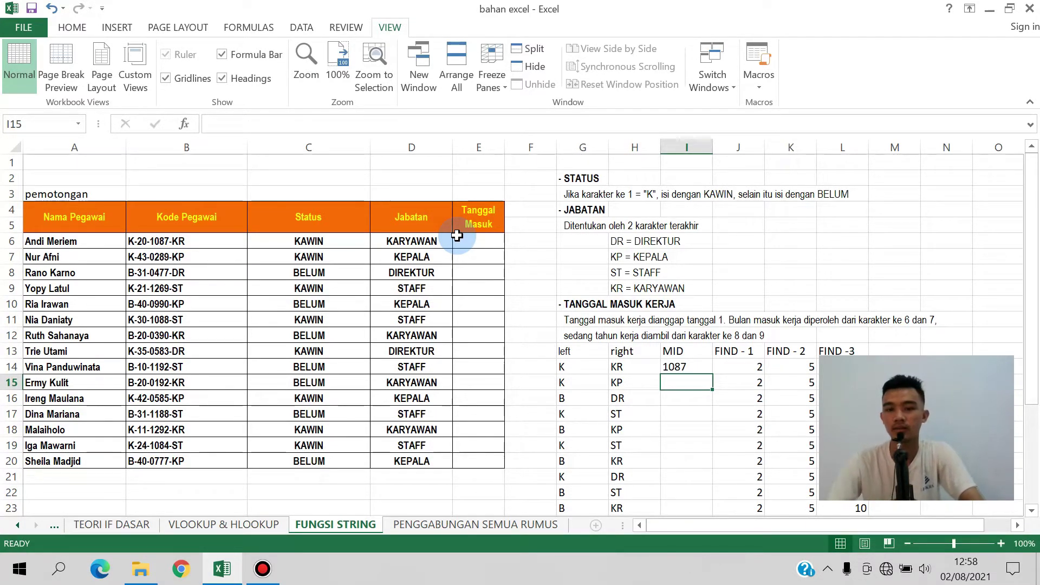
left_click(686, 366)
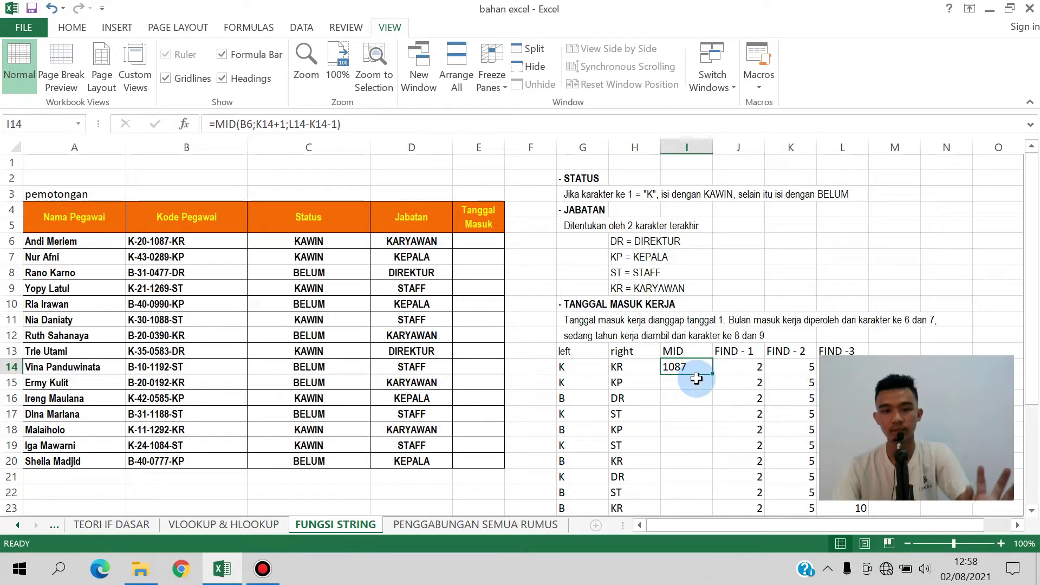
double_click(712, 374)
scroll(789, 401, "down", 3)
scroll(789, 401, "up", 3)
Widen column E to fit the Tanggal Masuk heading on one line, and label M13 BULAN and N13 TAHUN.
left_click(490, 244)
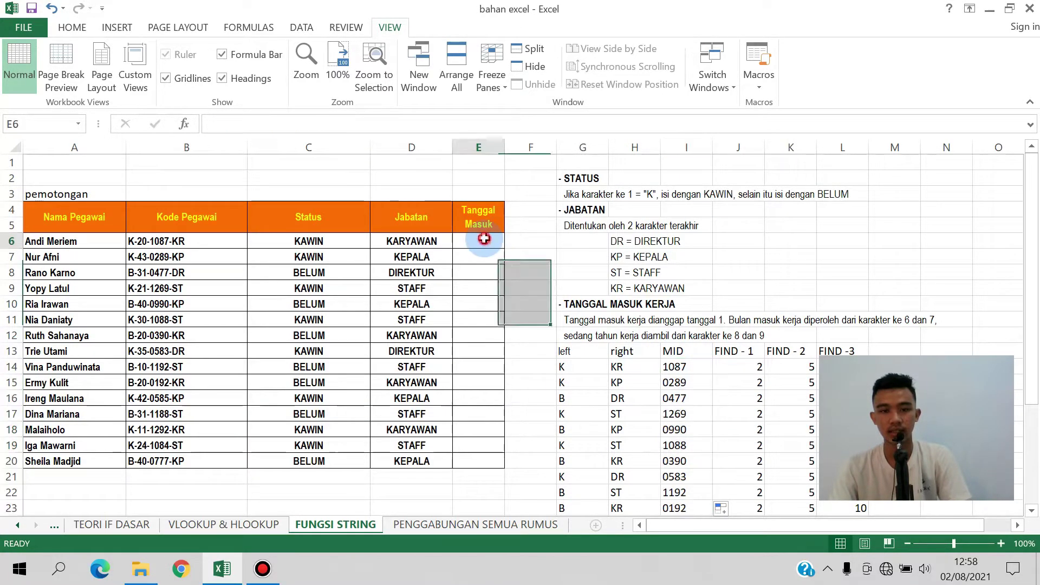
left_click_drag(505, 153, 525, 154)
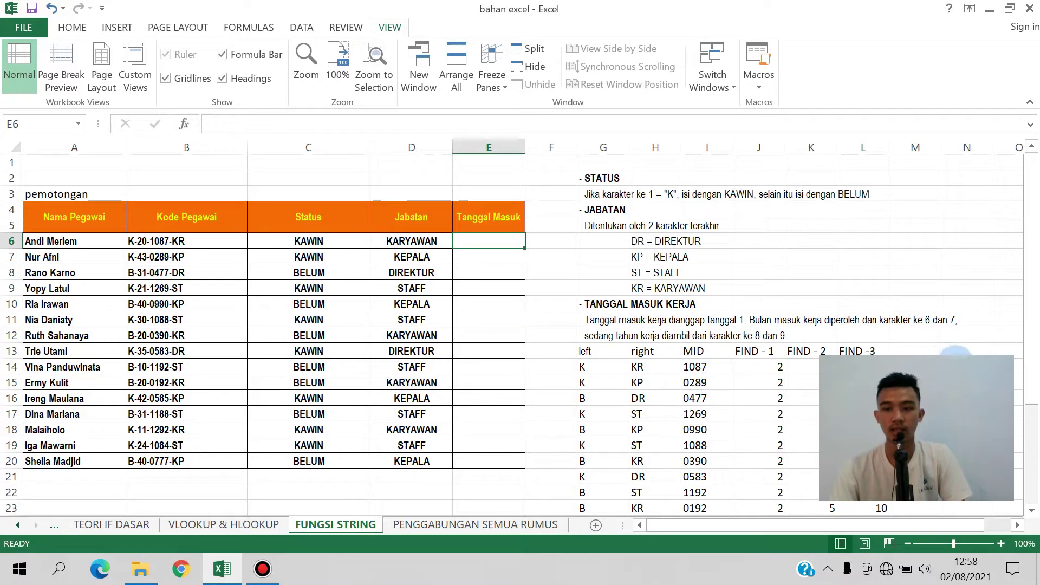
left_click(915, 351)
type("B")
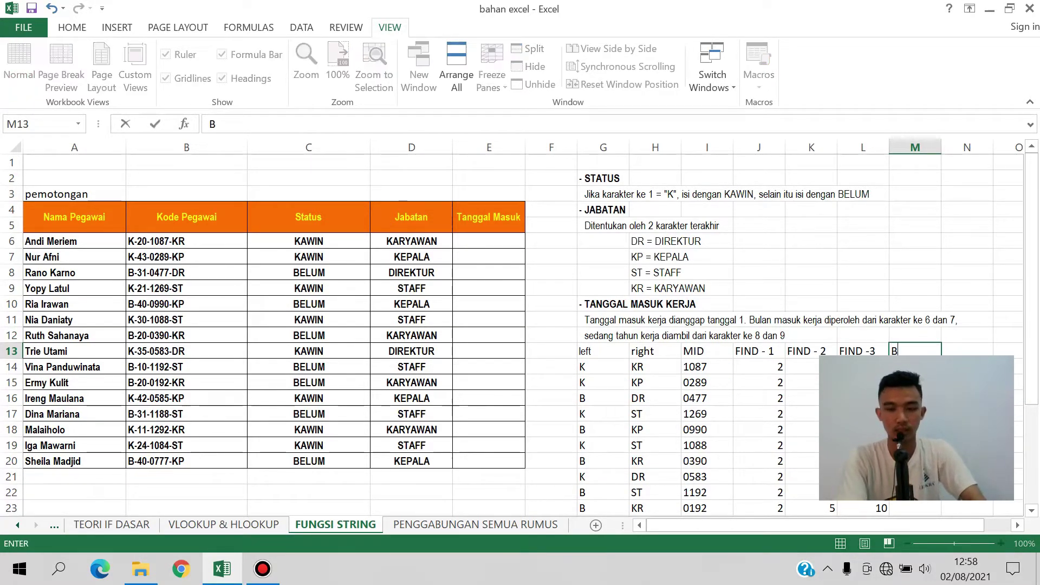
type("ULAN")
key("Tab")
type("T")
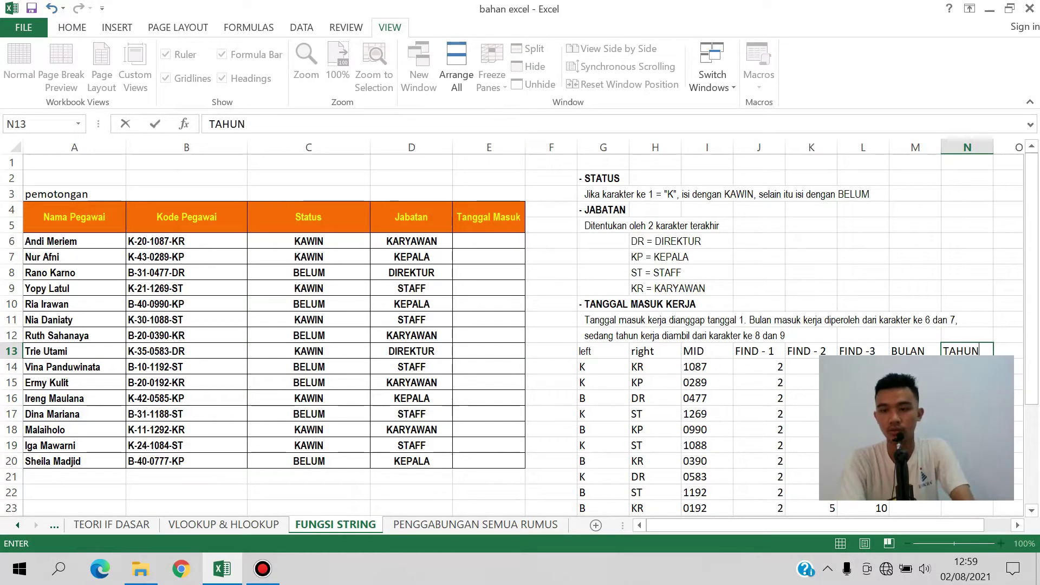
type("AHUN")
key("Tab")
Enter =LEFT(I14;2) in M14 and fill it down the BULAN column.
left_click(813, 377)
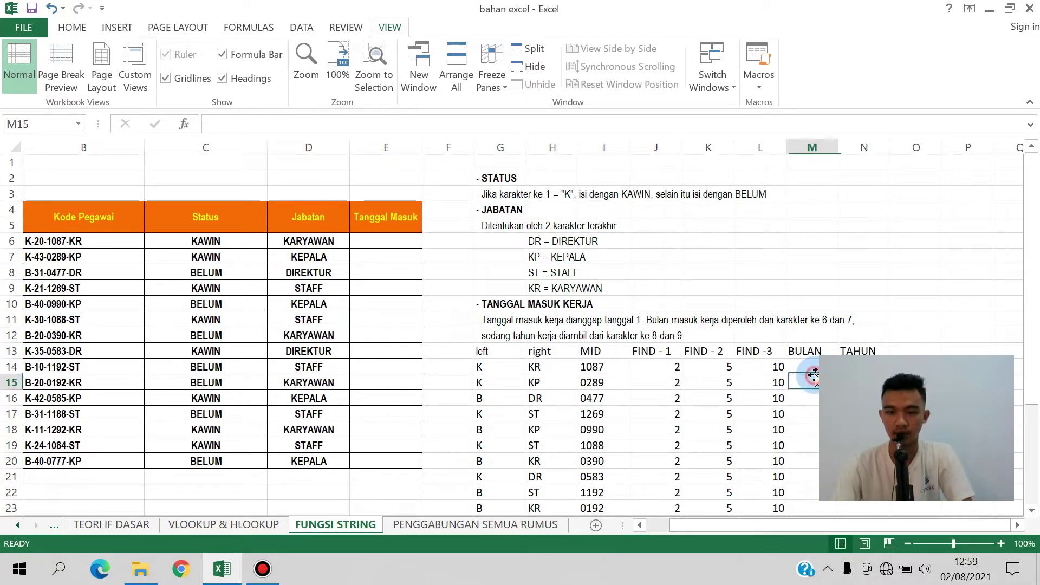
key("Up")
type("=LE")
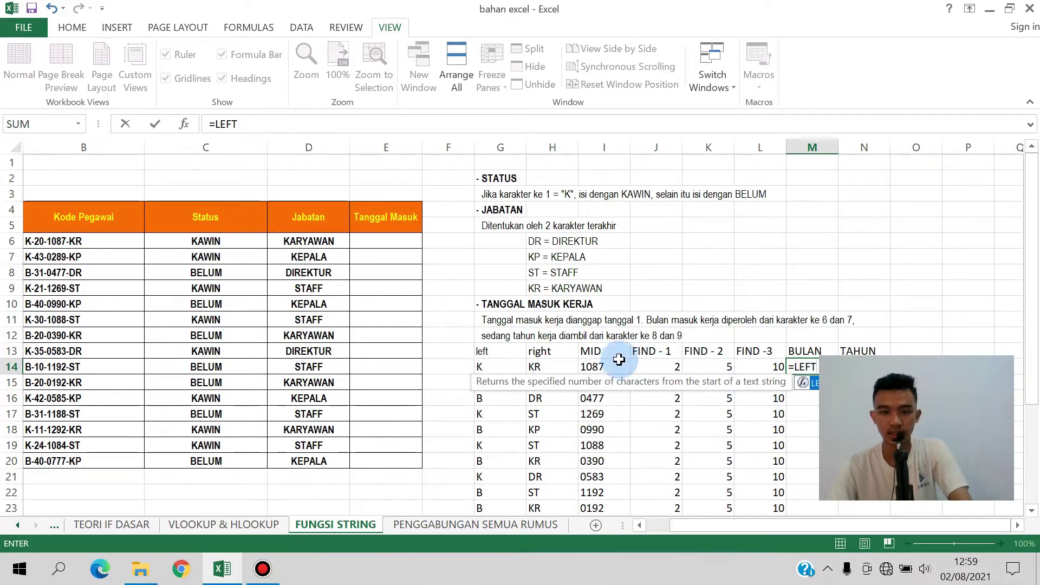
left_click(600, 368)
left_click(806, 367)
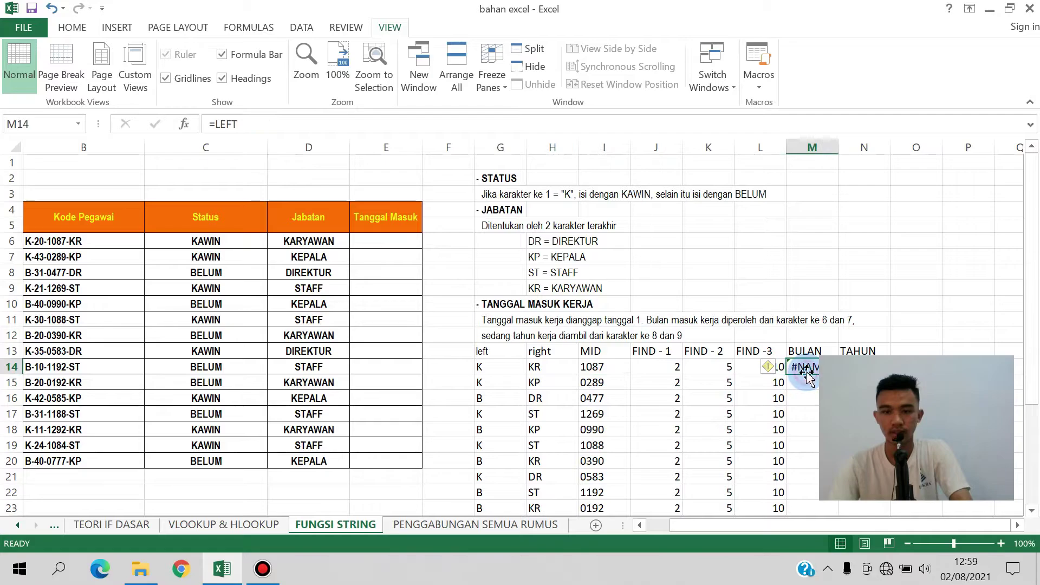
left_click(288, 125)
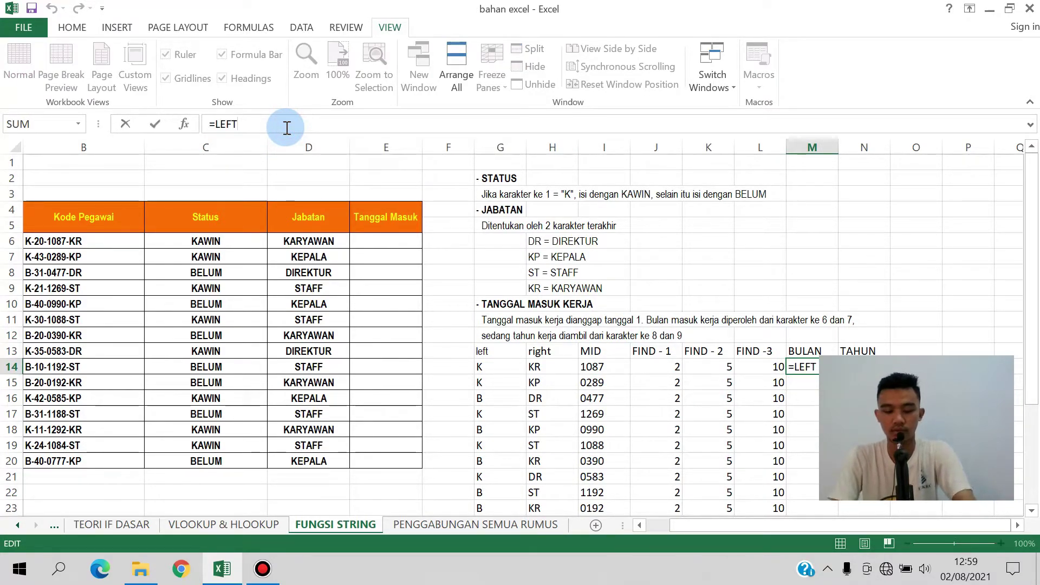
type("(")
left_click(619, 364)
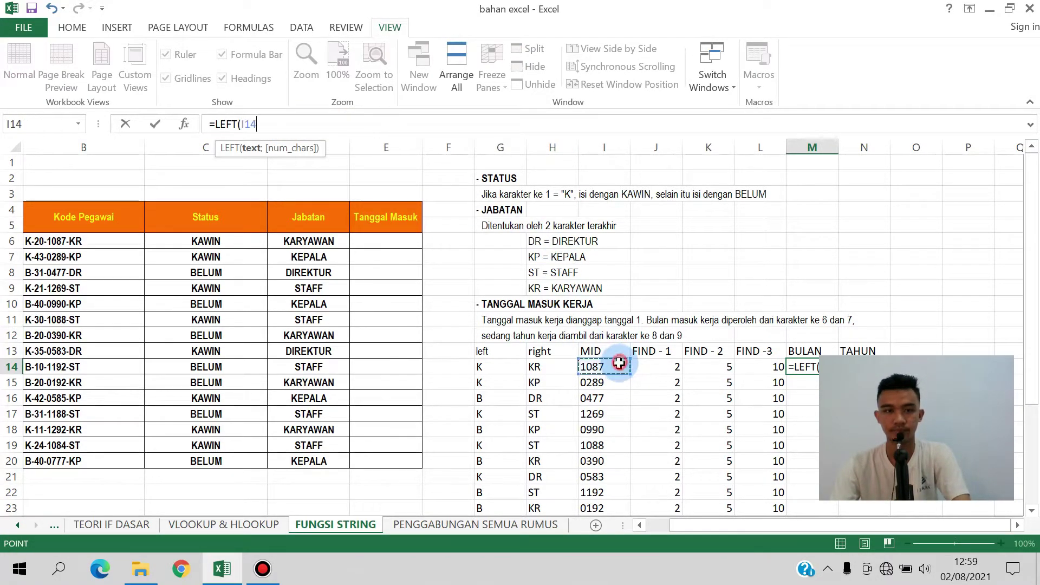
left_click(306, 129)
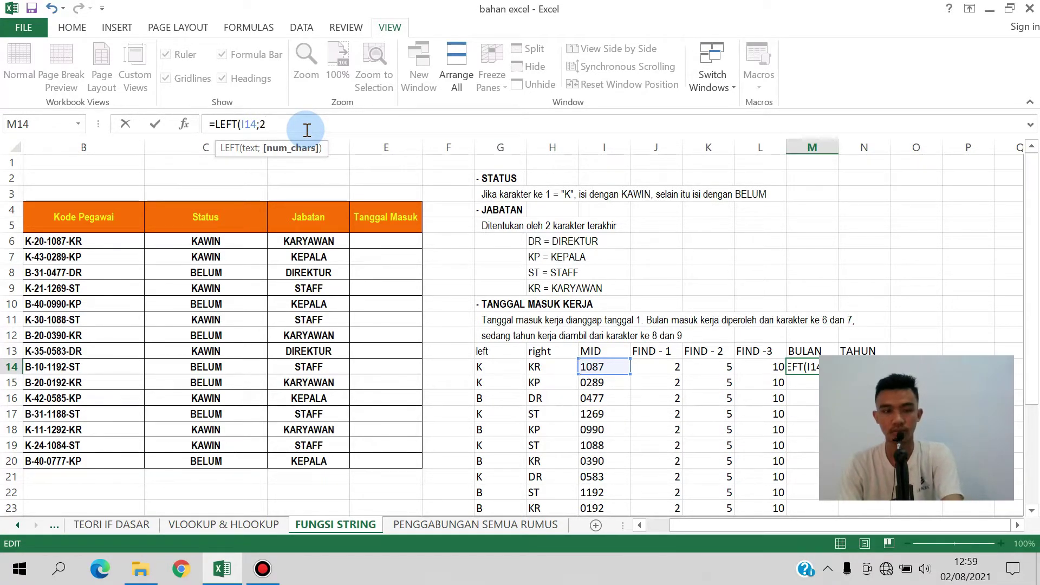
type(";2)")
key("ctrl+Return")
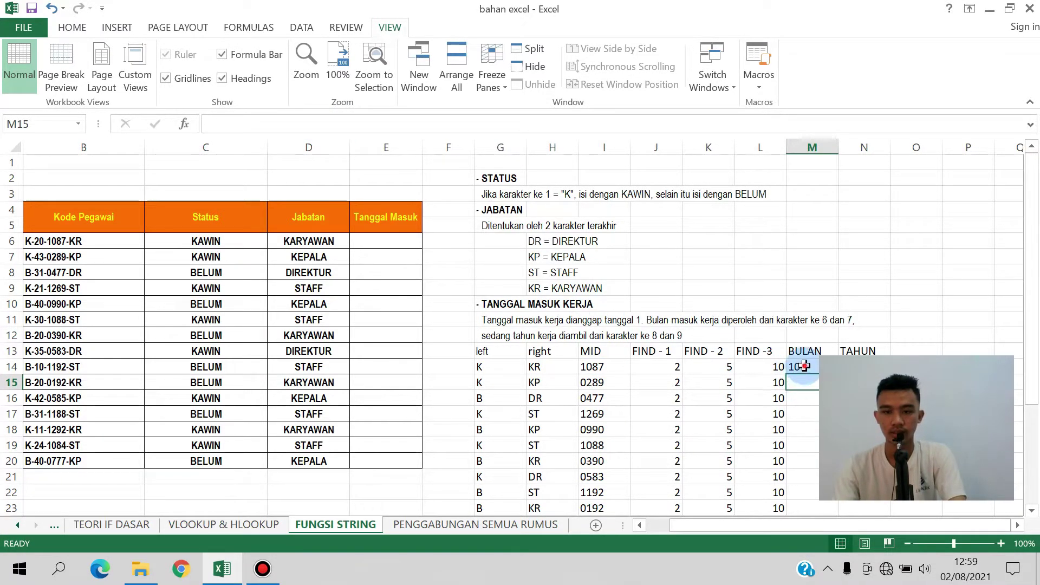
double_click(819, 374)
Enter =RIGHT(I14;2) in N14 and fill it down the TAHUN column.
left_click(871, 368)
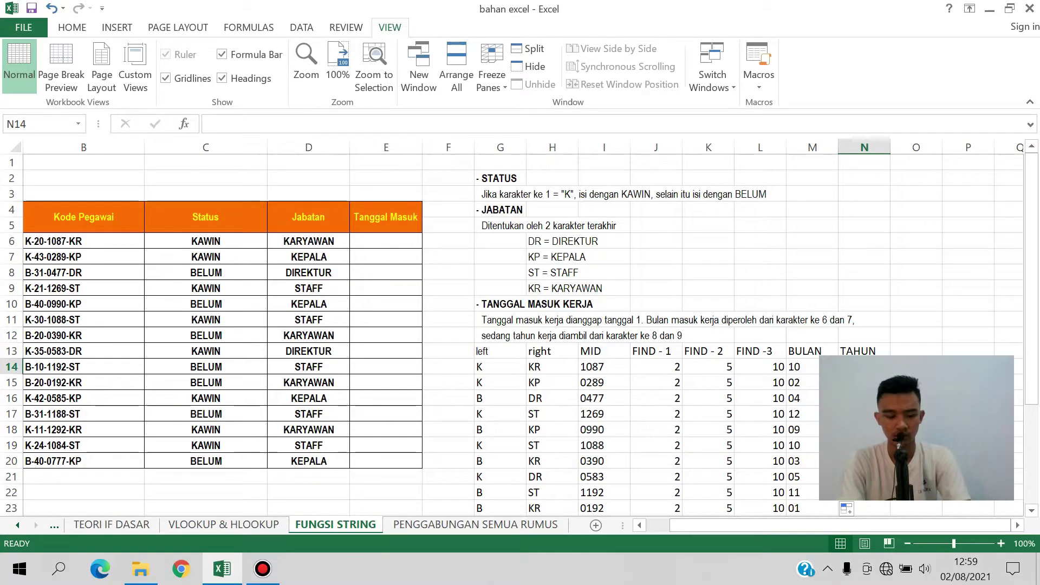
type("R")
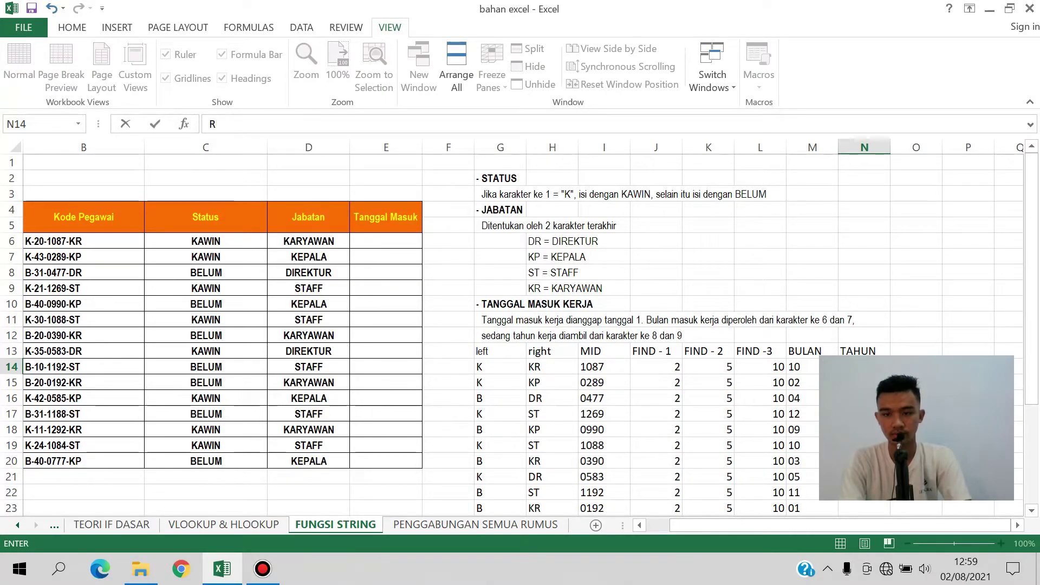
type("IGRIG")
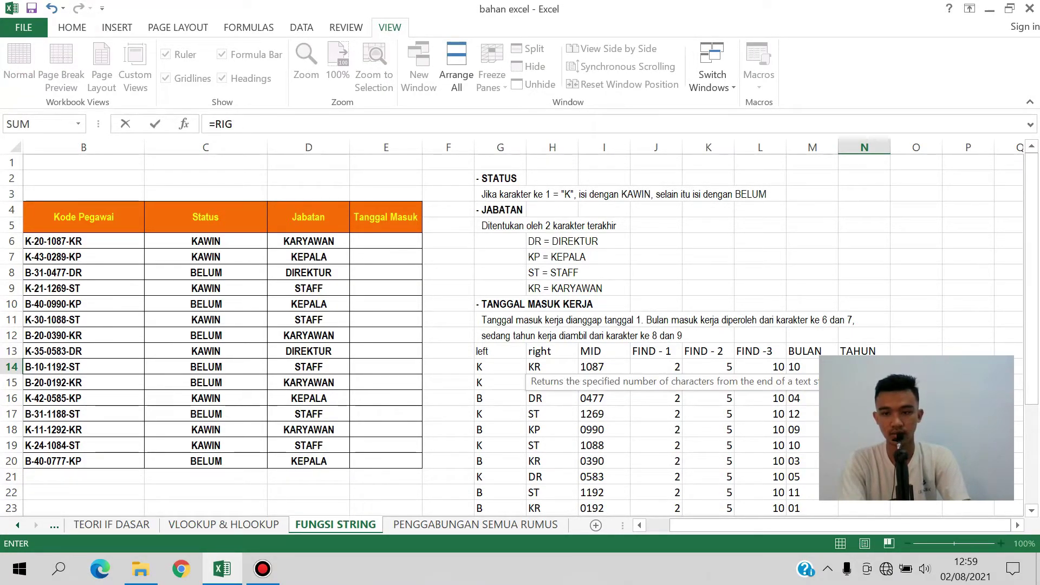
key("Tab")
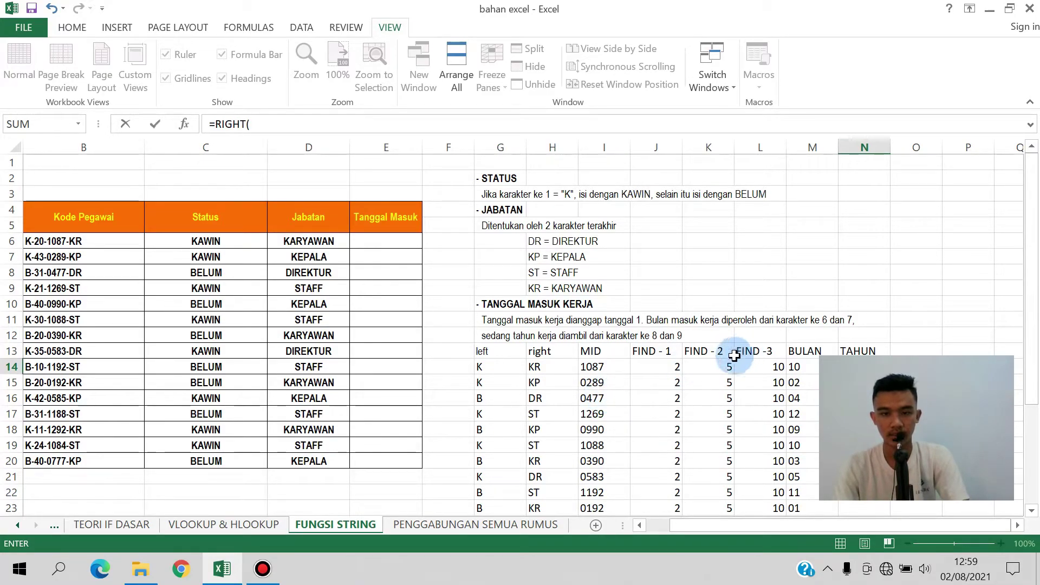
left_click(598, 367)
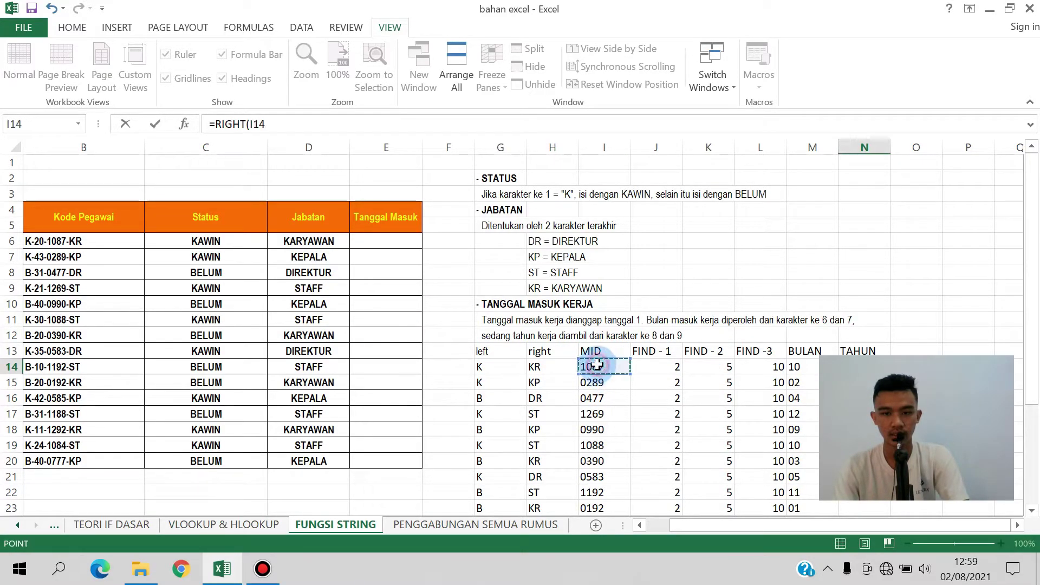
left_click(430, 128)
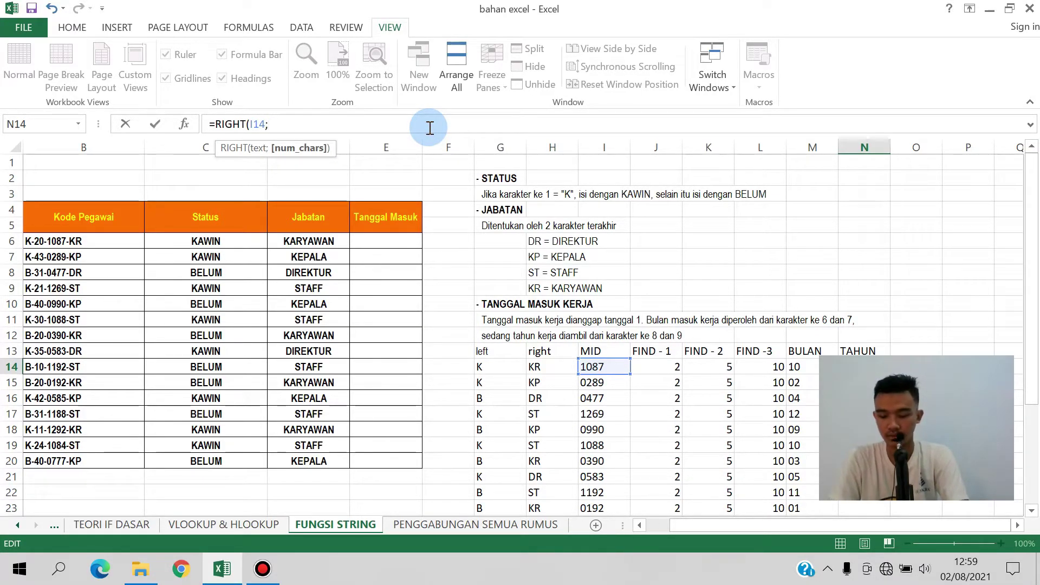
key("Return")
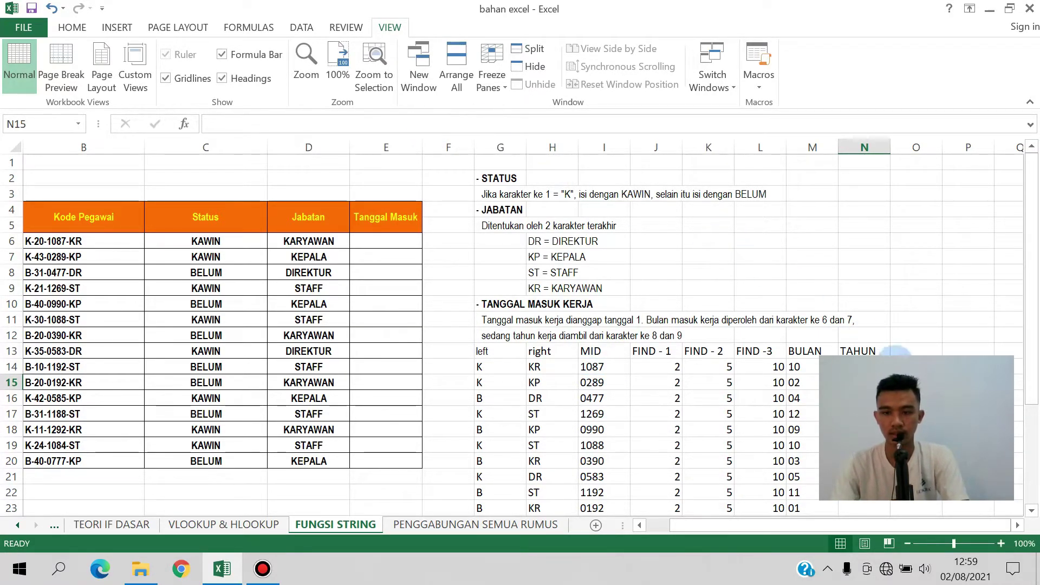
left_click(881, 368)
double_click(889, 374)
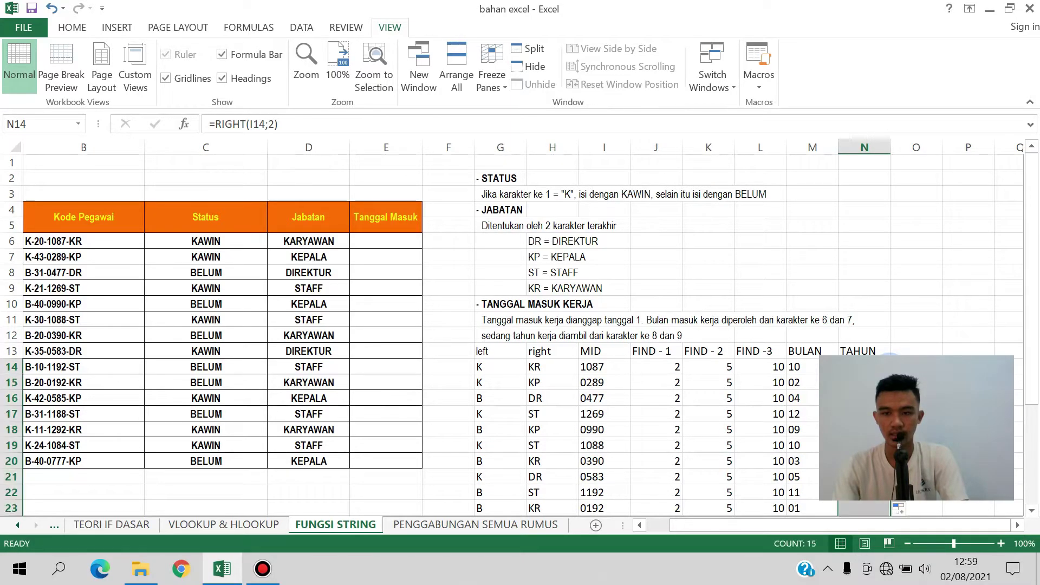
left_click_drag(739, 523, 714, 525)
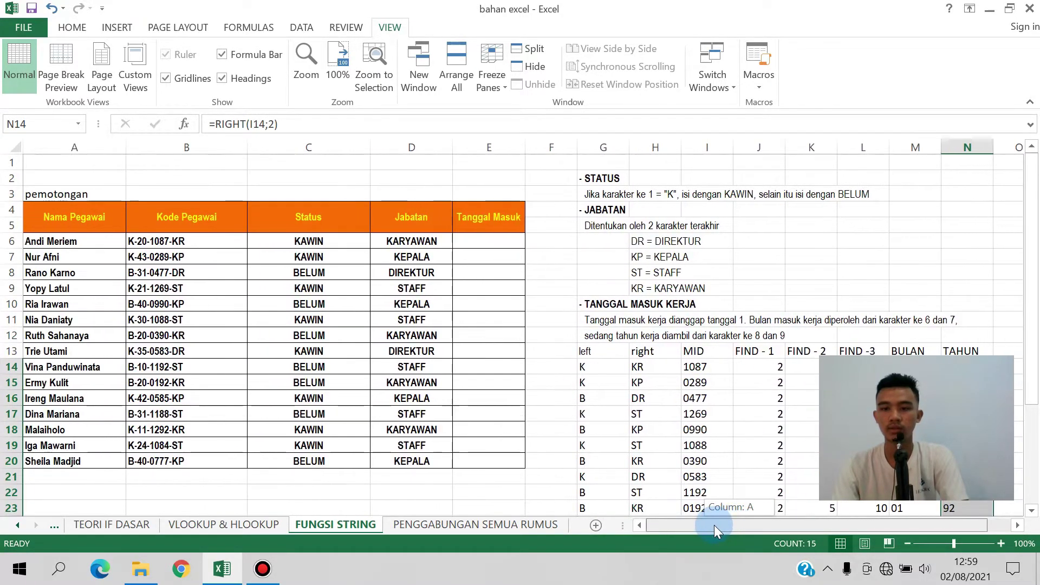
scroll(802, 441, "down", 3)
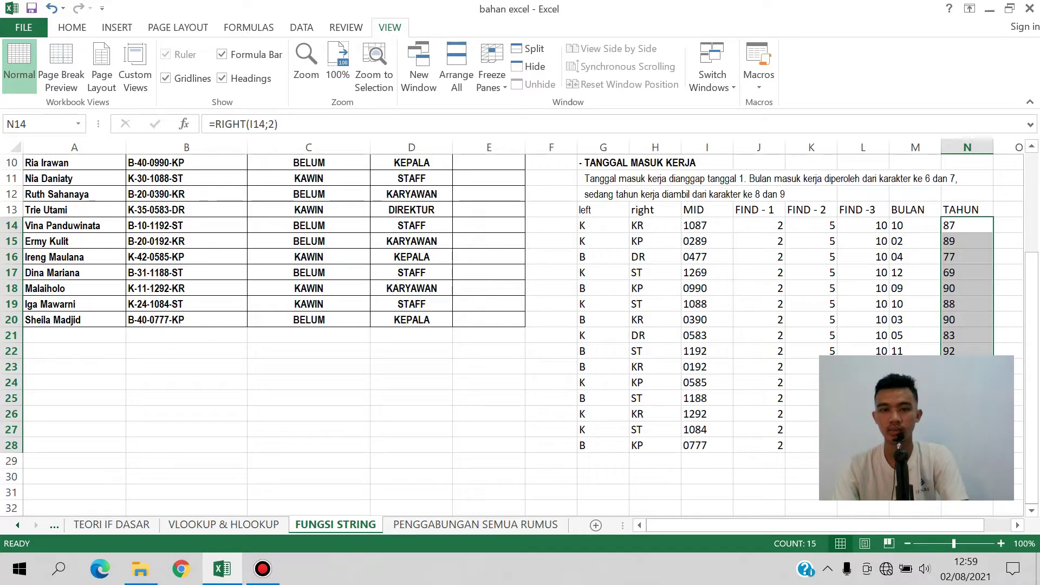
scroll(801, 442, "down", 1)
scroll(801, 441, "up", 1)
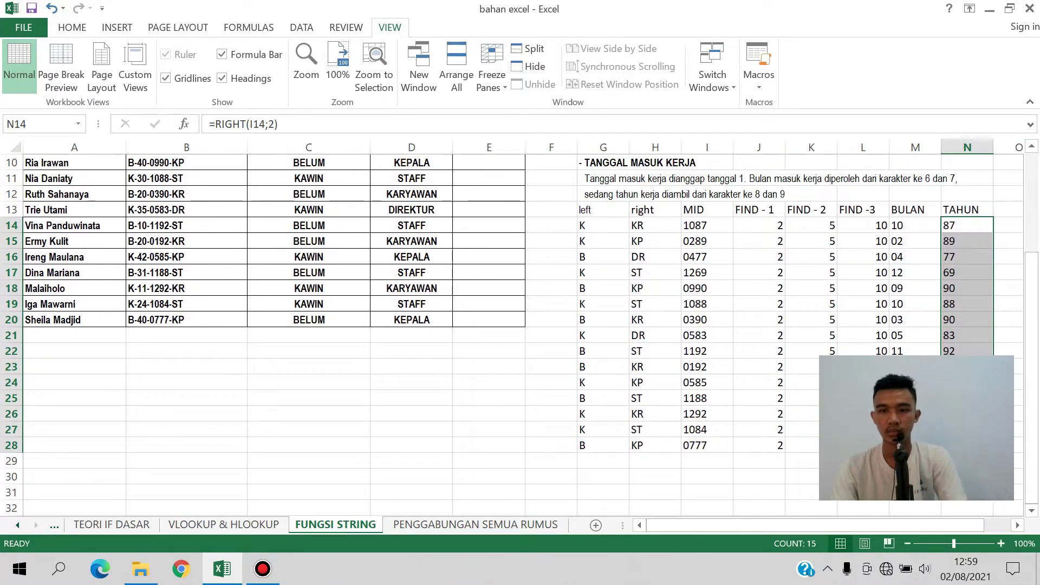
scroll(801, 441, "down", 3)
scroll(802, 442, "up", 3)
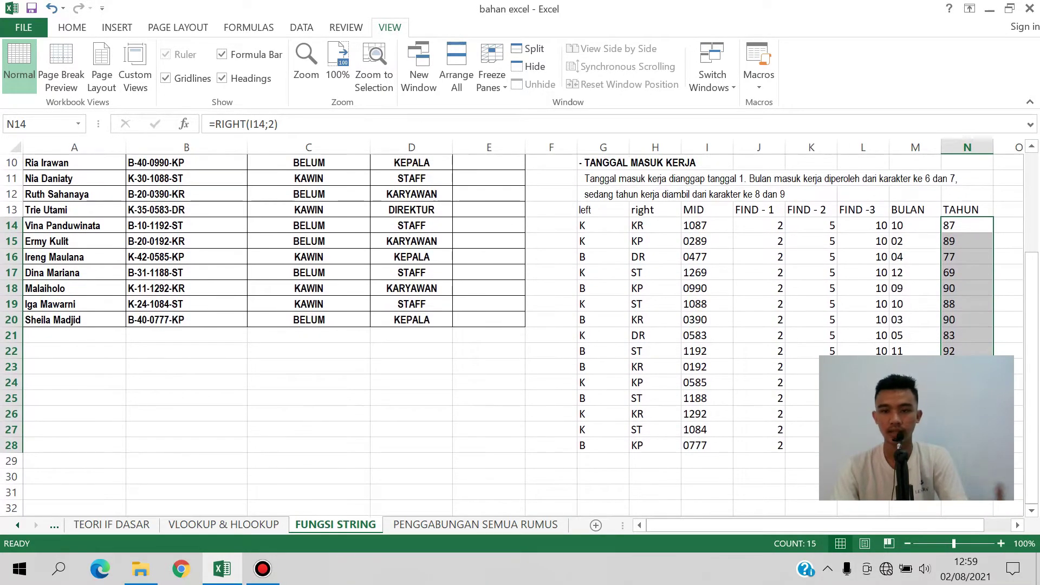
scroll(801, 442, "down", 2)
scroll(802, 441, "up", 2)
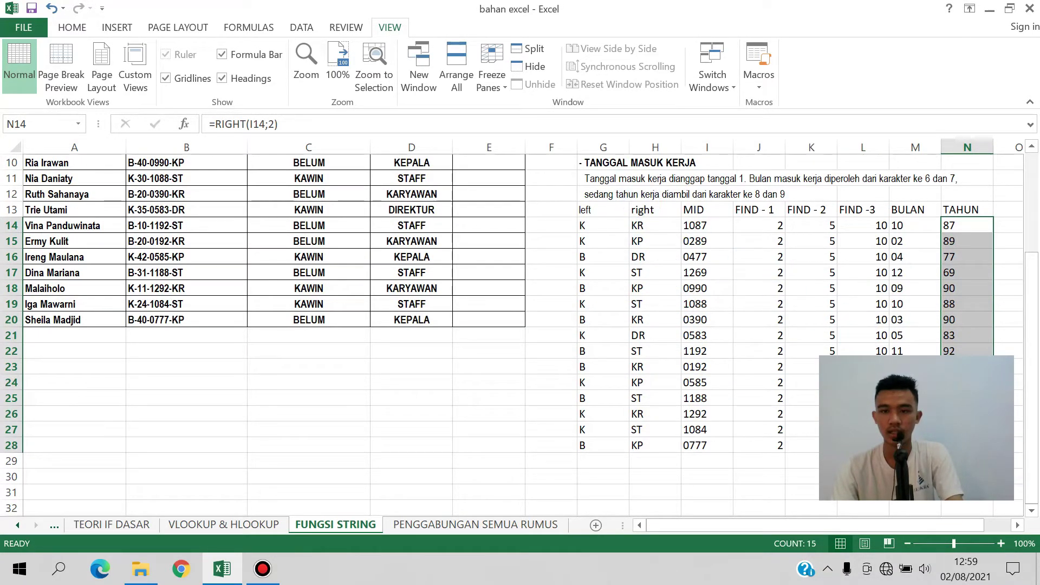
Move the helper table G13:N28, from the left column through TAHUN, below the employee table so it starts at A25.
scroll(748, 353, "up", 3)
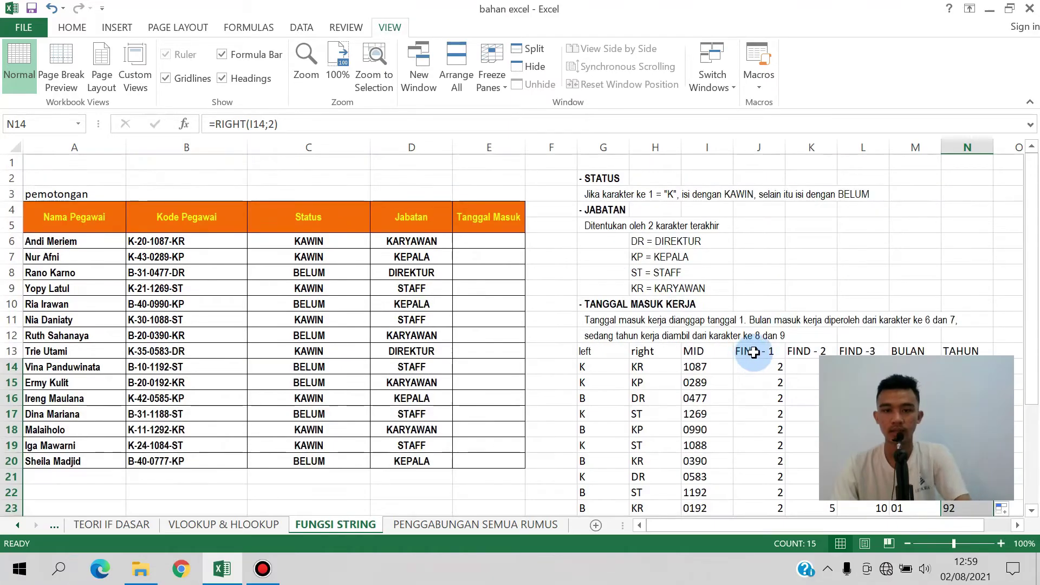
scroll(751, 356, "down", 2)
left_click_drag(596, 260, 964, 508)
left_click_drag(635, 245, 259, 424)
scroll(687, 348, "down", 3)
left_click(778, 344)
scroll(328, 396, "down", 2)
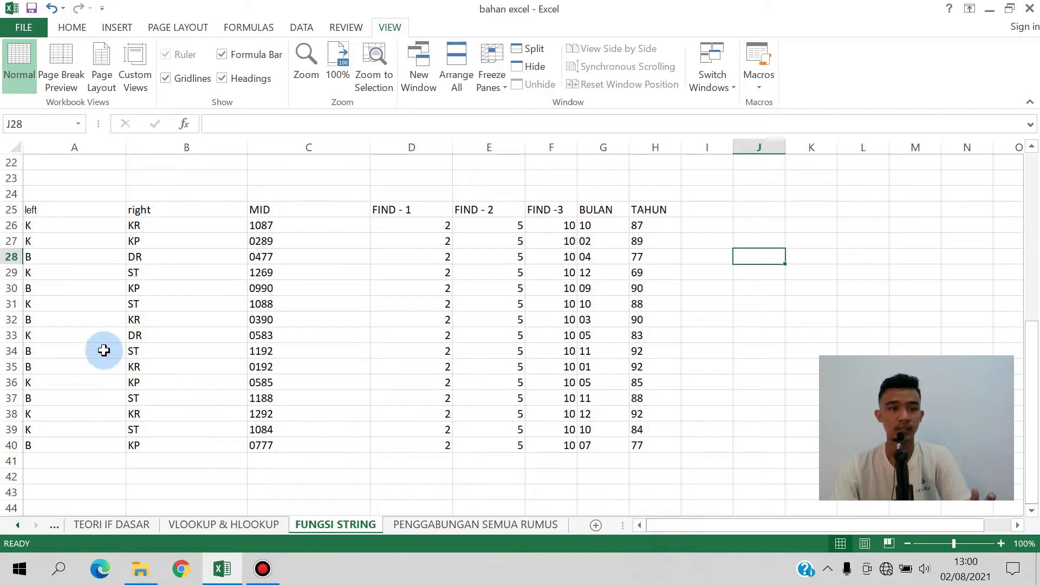
Check the cell references of the left, right, MID and FIND - 1 formulas in the moved helper table against the Kode Pegawai column.
left_click(86, 225)
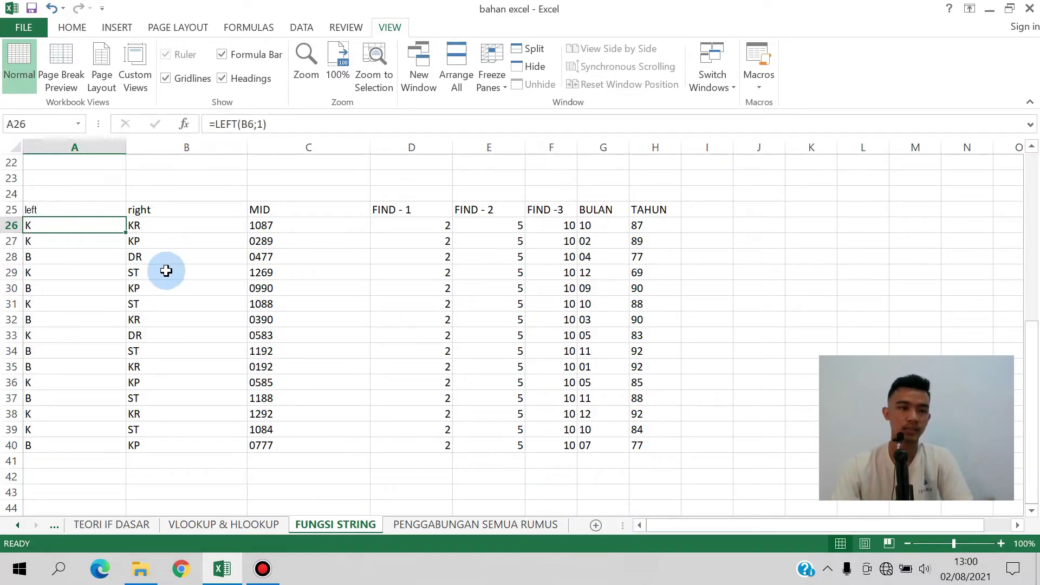
left_click(186, 240)
left_click(323, 239)
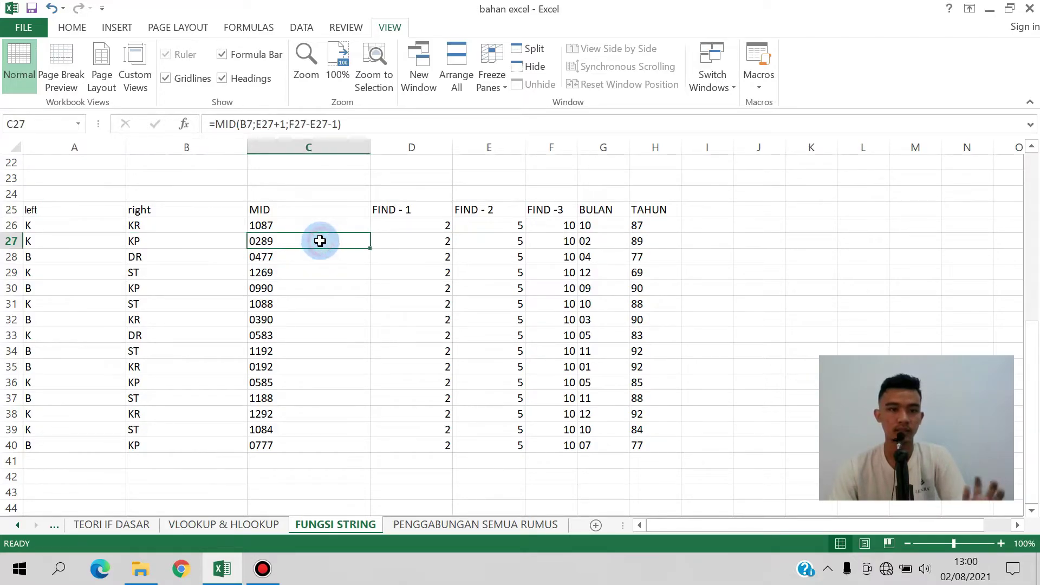
left_click(209, 225)
scroll(319, 288, "up", 1)
left_click(324, 286)
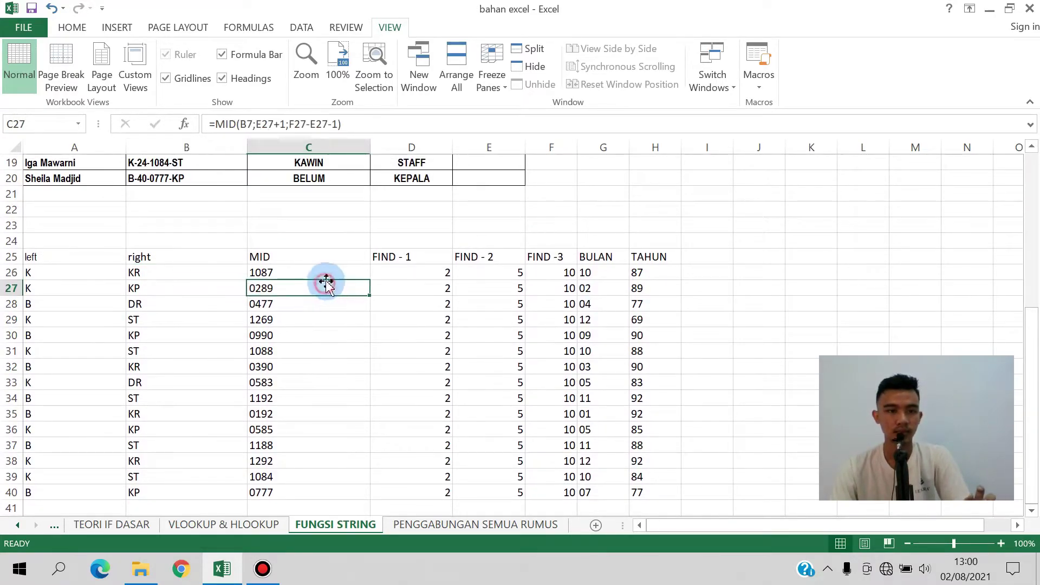
left_click(81, 274)
left_click(249, 124)
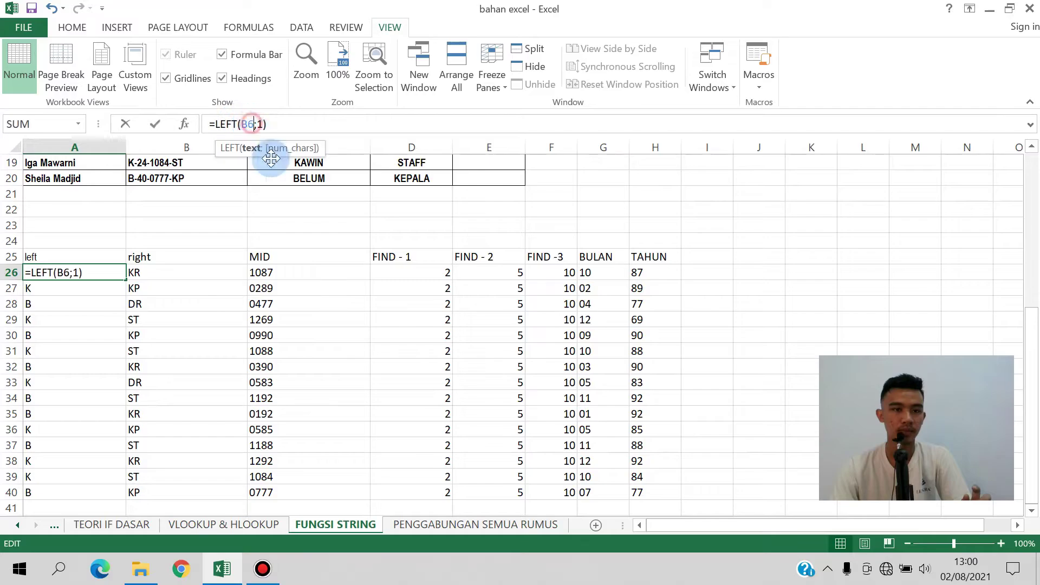
left_click(480, 212)
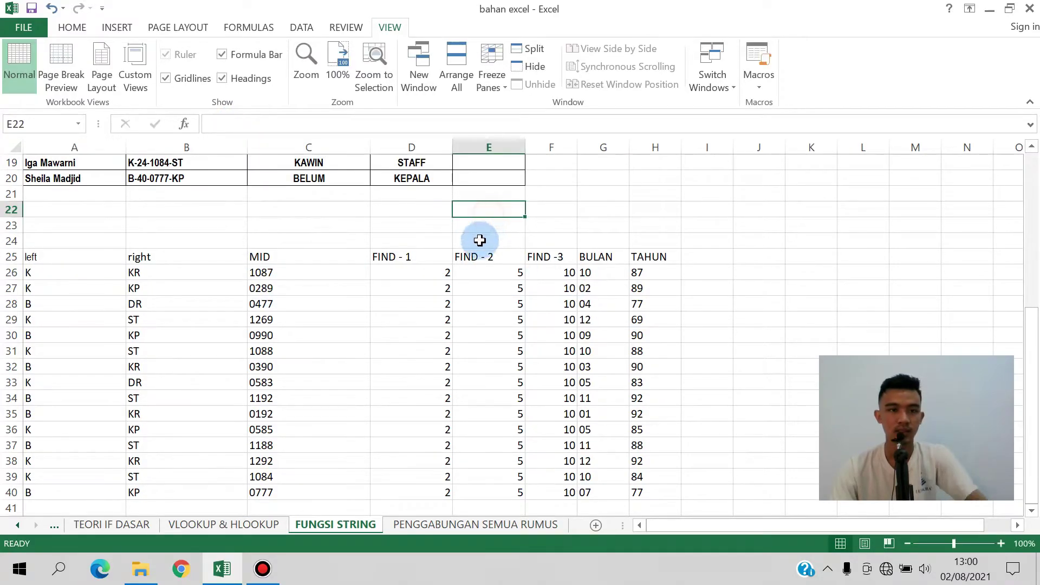
scroll(247, 314, "up", 6)
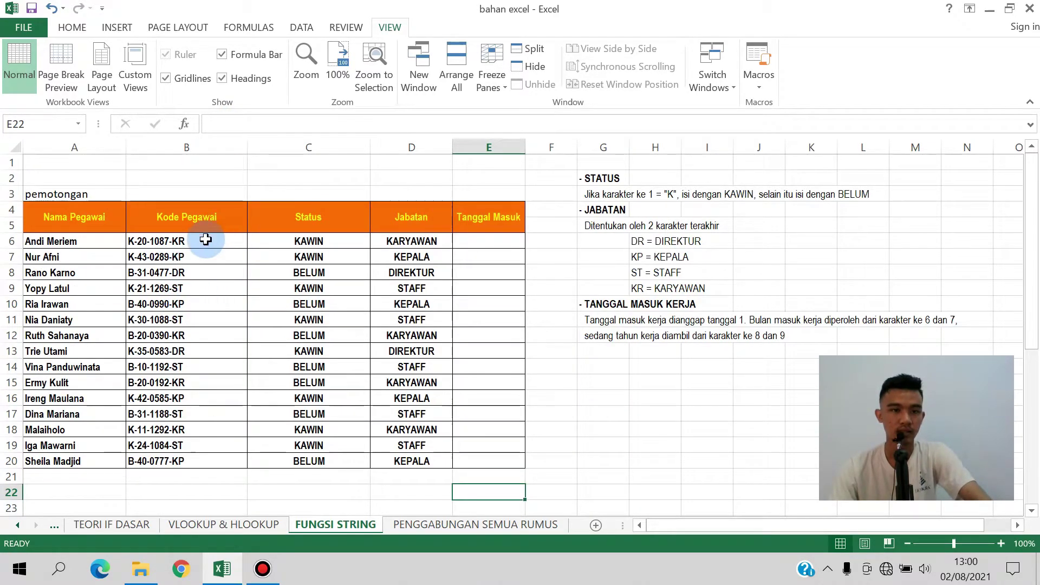
left_click(206, 239)
scroll(227, 304, "down", 7)
left_click(185, 225)
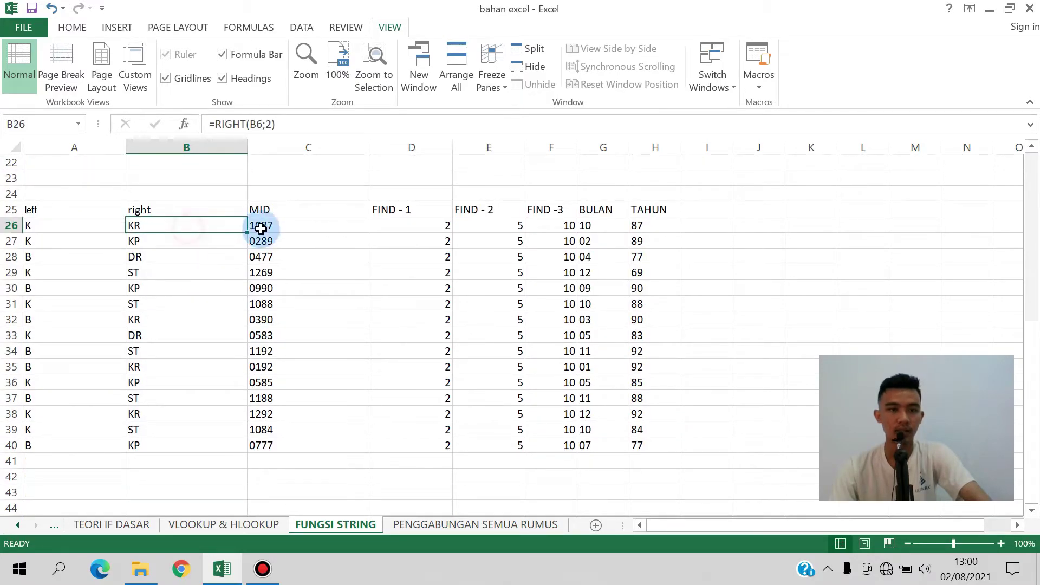
left_click(263, 228)
left_click(406, 225)
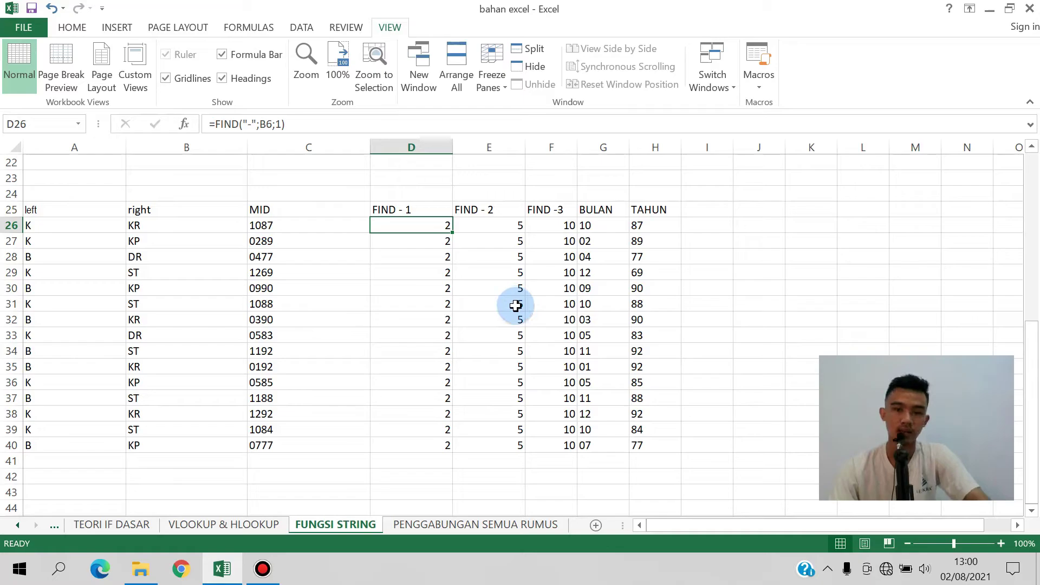
Enter =DATE(H26;G26;1) in E6, taking the year from TAHUN and the month from BULAN.
scroll(518, 312, "up", 6)
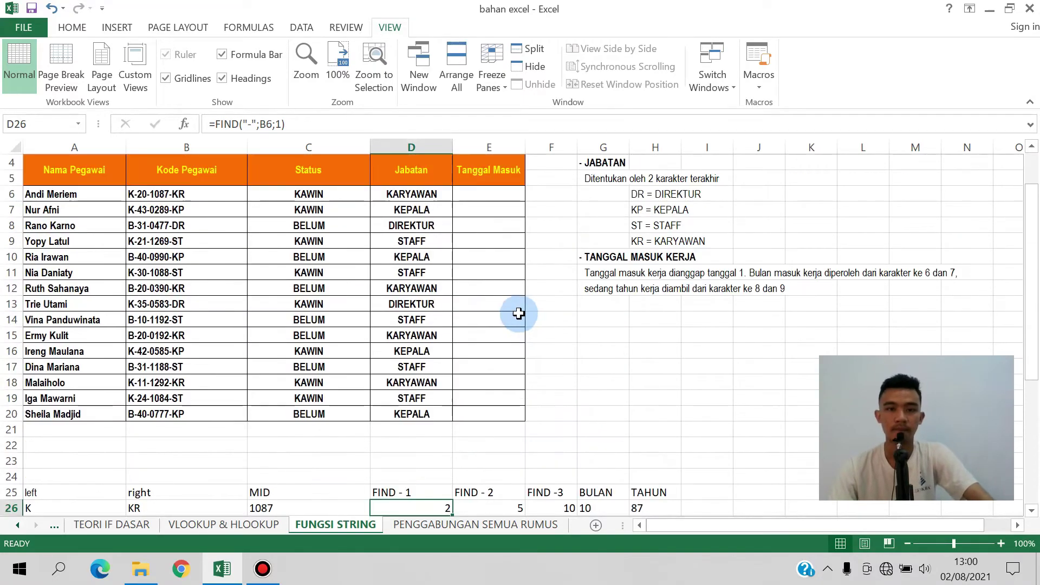
left_click(504, 197)
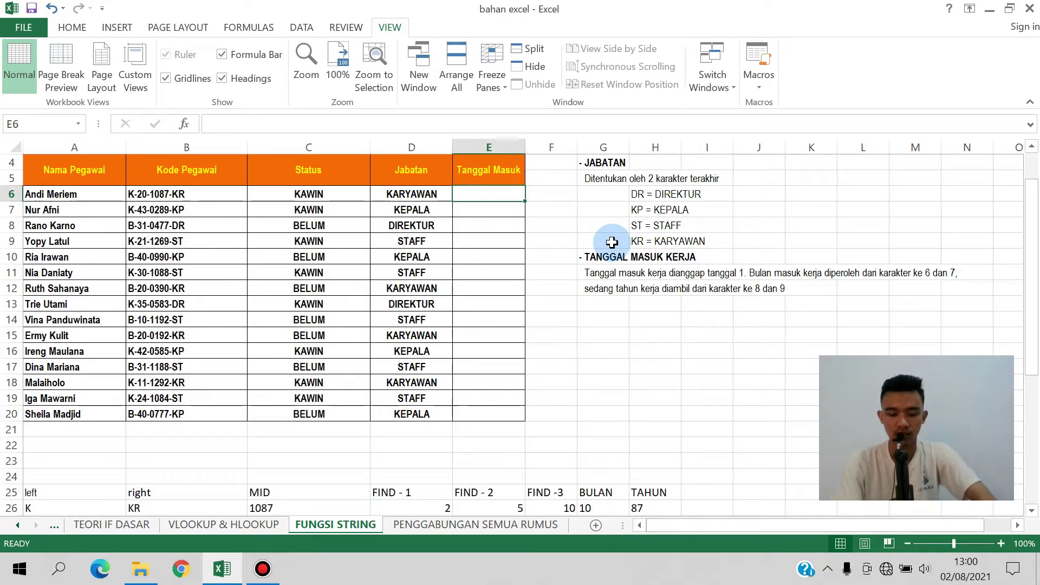
type("=DAT")
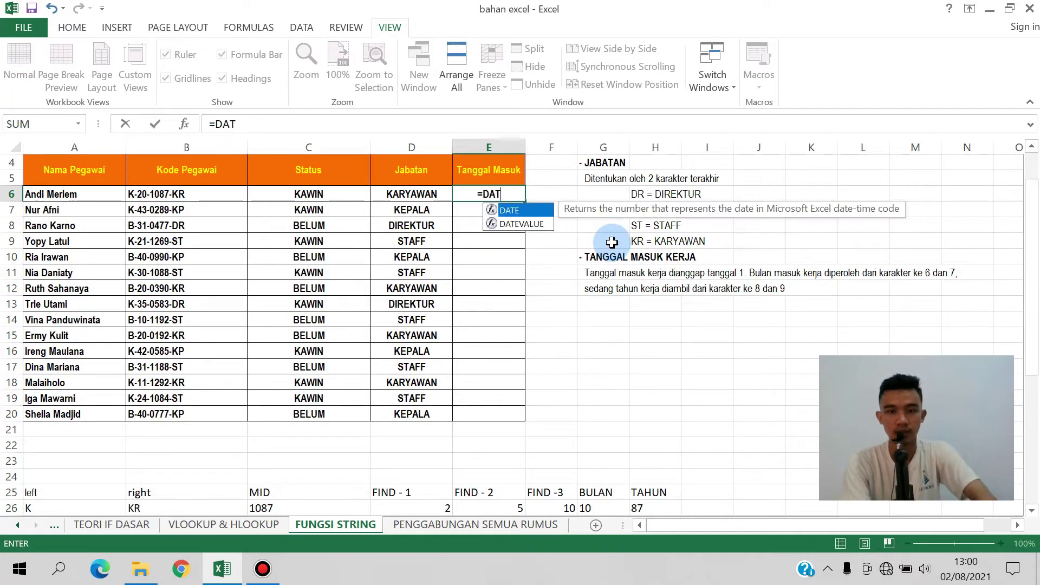
type("E(")
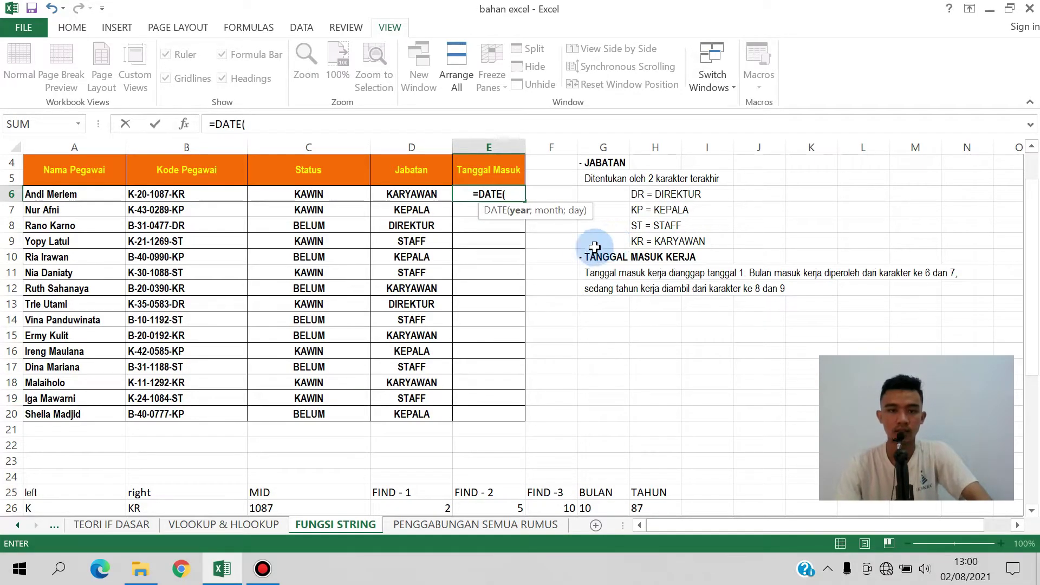
scroll(596, 412, "down", 1)
left_click(640, 459)
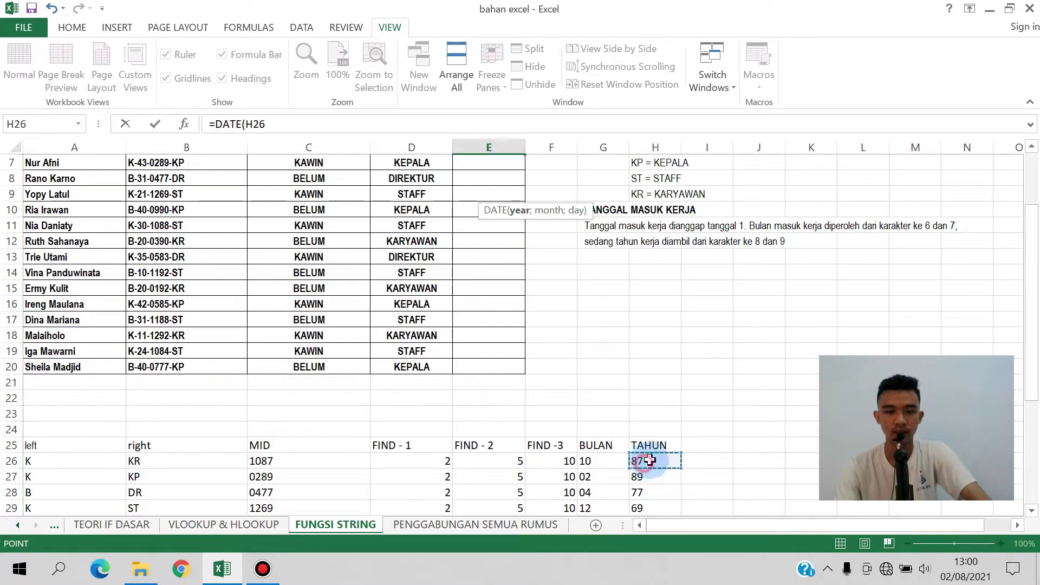
scroll(590, 380, "up", 2)
type(";")
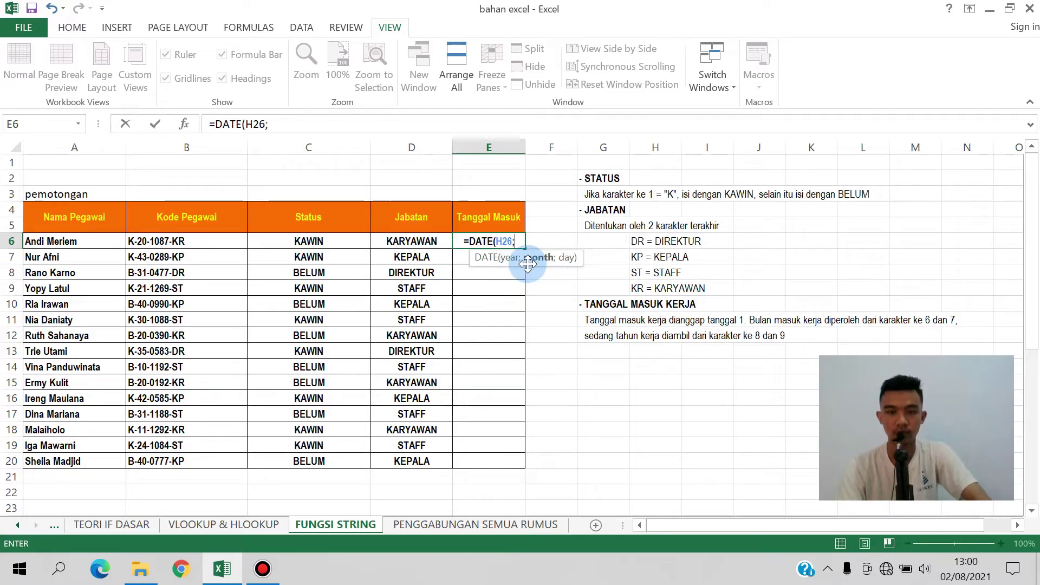
scroll(549, 274, "down", 6)
left_click(604, 274)
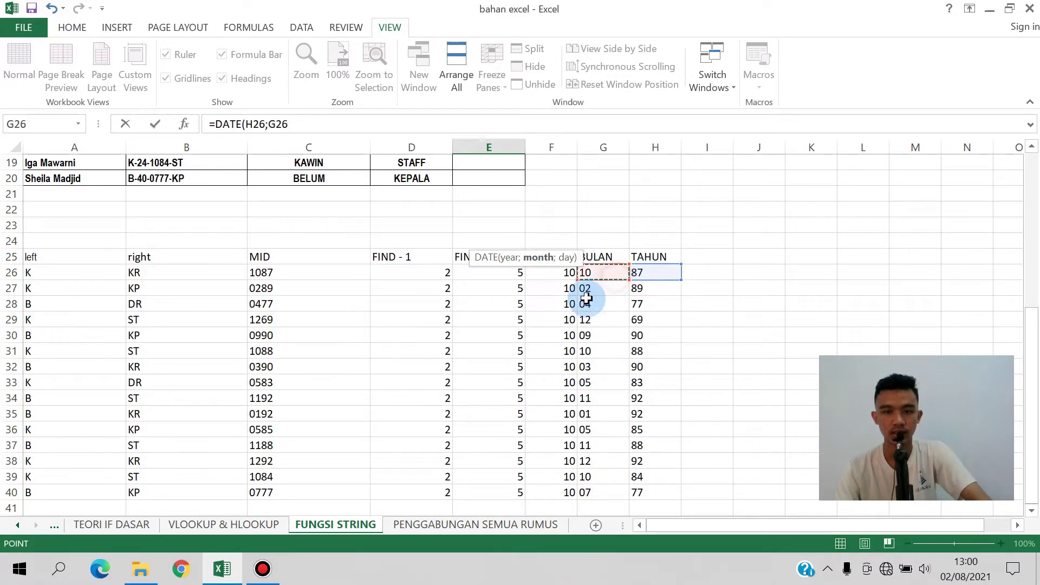
scroll(557, 263, "up", 6)
type(";1)")
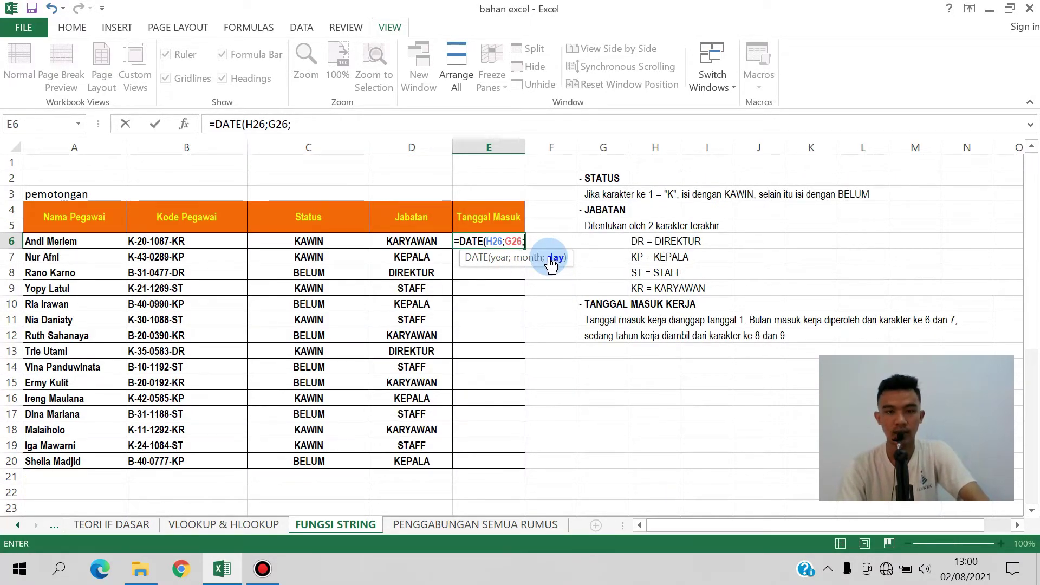
key("Return")
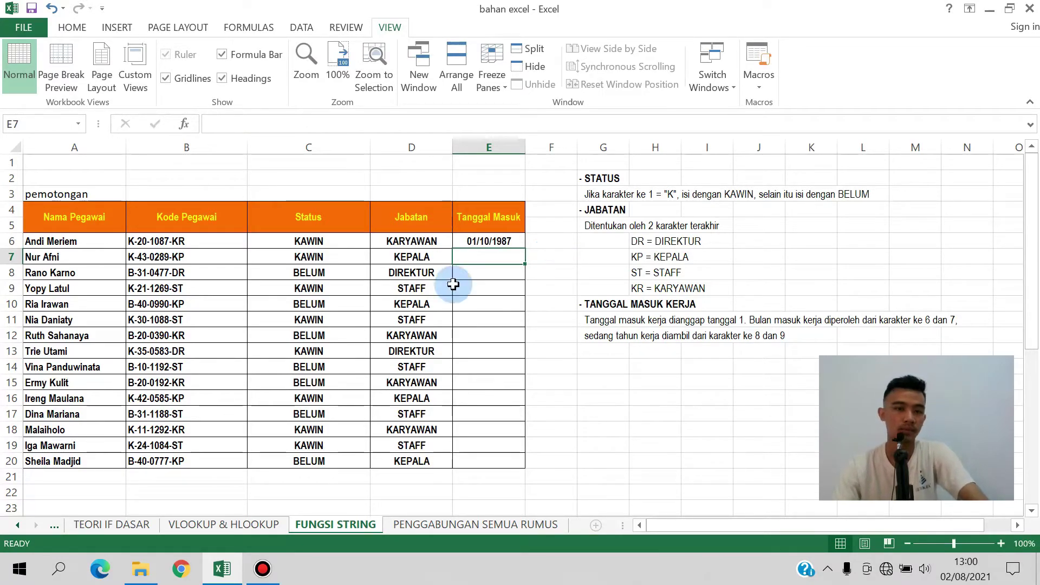
Fill the DATE formula in E6 down the Tanggal Masuk column to E20.
left_click(487, 240)
left_click(524, 254)
left_click(521, 243)
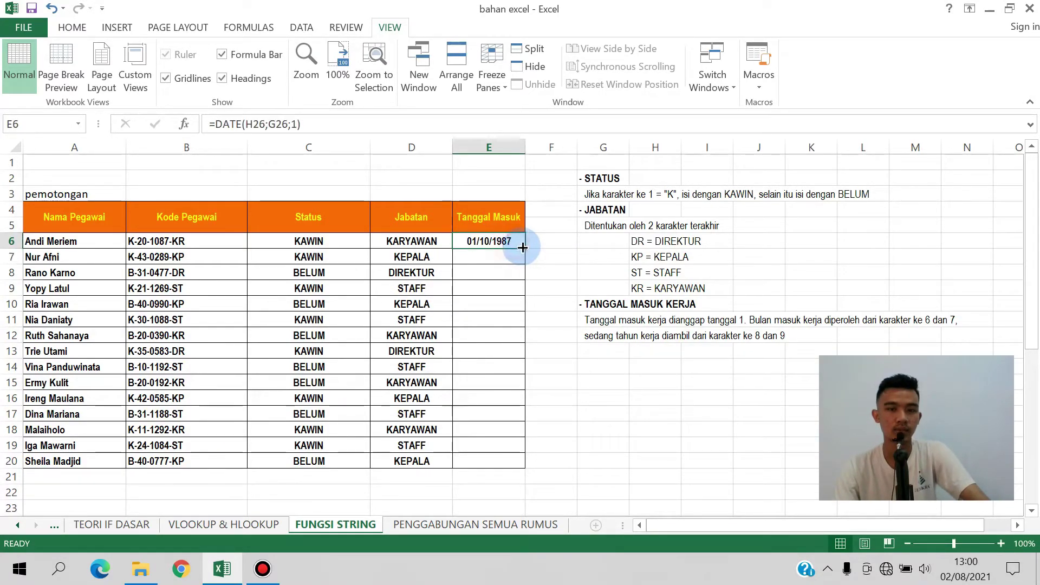
double_click(524, 249)
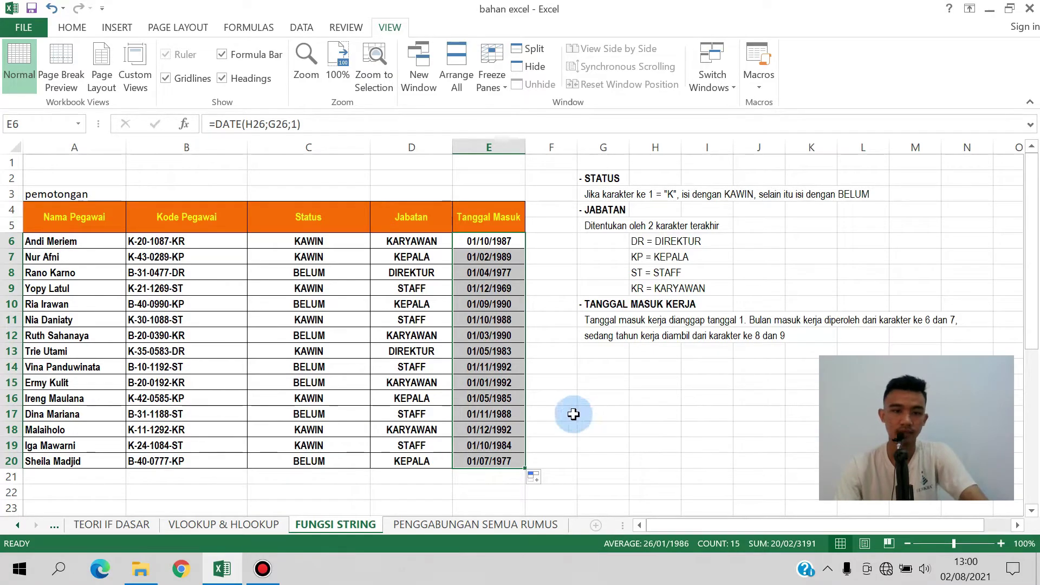
Review the Jabatan formula in D11 and each helper formula in row 26, from the left column to TAHUN.
left_click(401, 319)
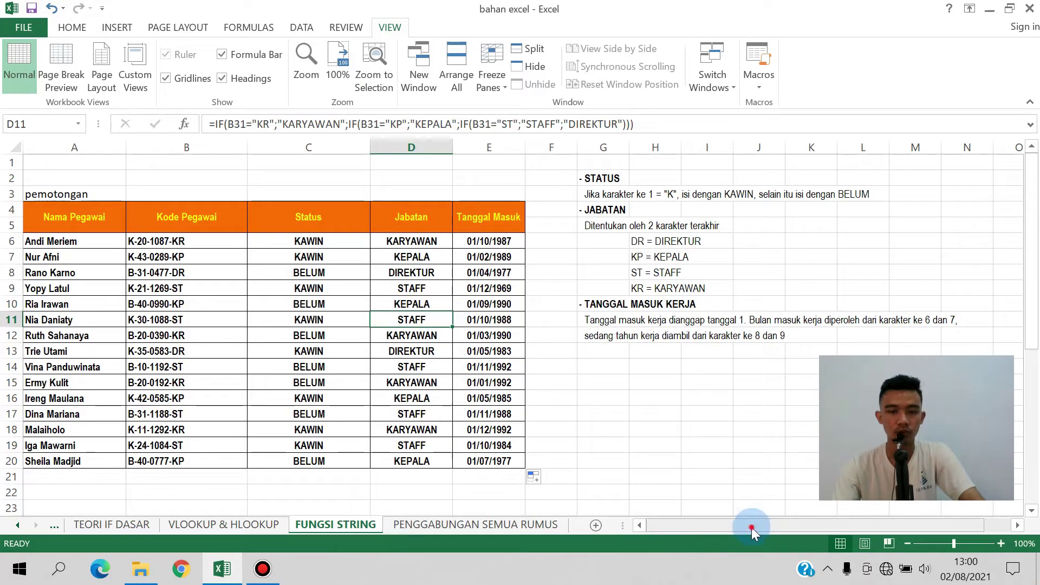
left_click(184, 336)
scroll(173, 269, "down", 3)
scroll(172, 269, "down", 2)
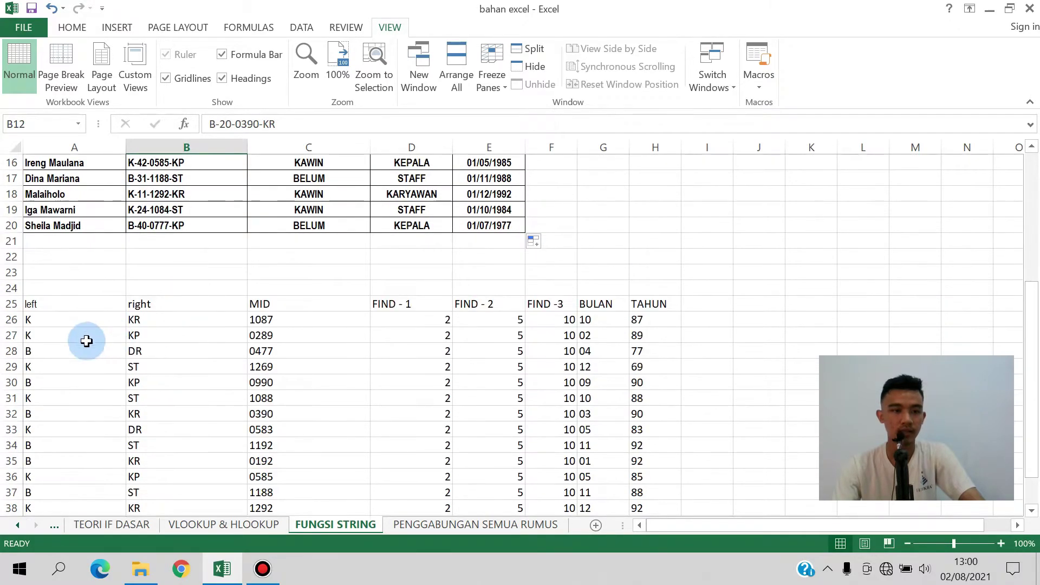
left_click(53, 320)
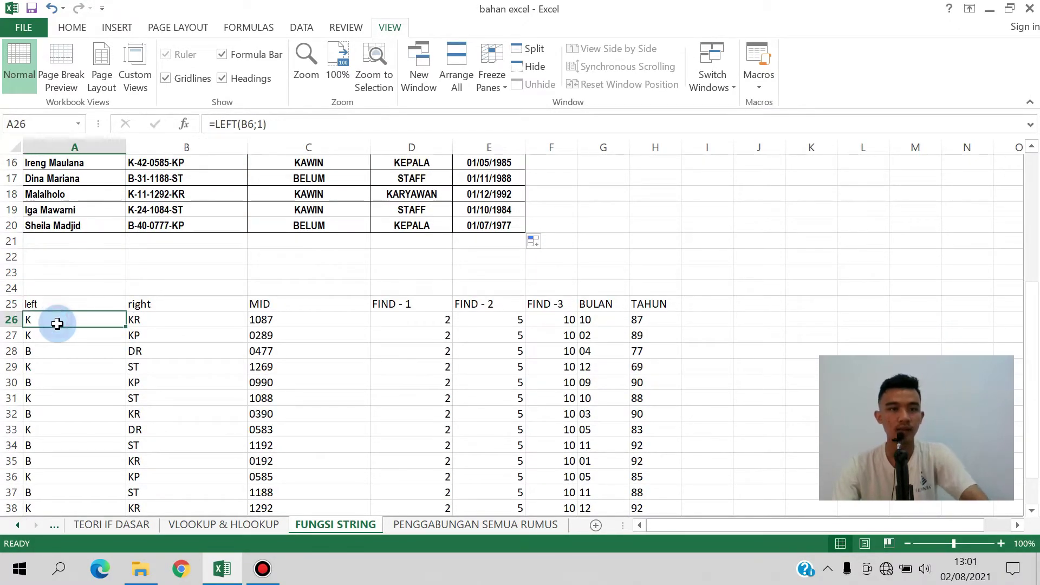
left_click(161, 323)
left_click(265, 319)
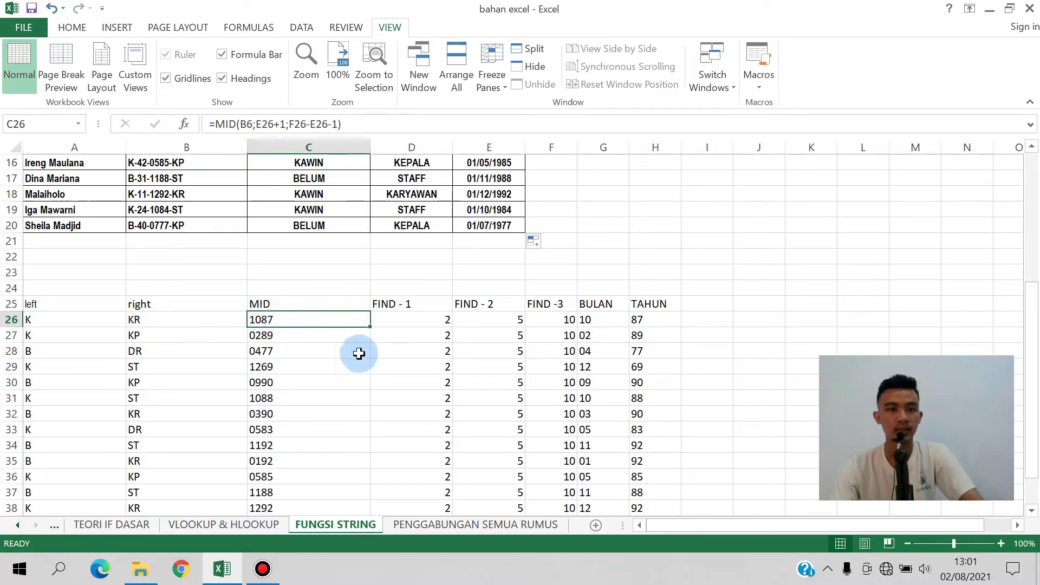
left_click(427, 324)
left_click(484, 323)
left_click(557, 321)
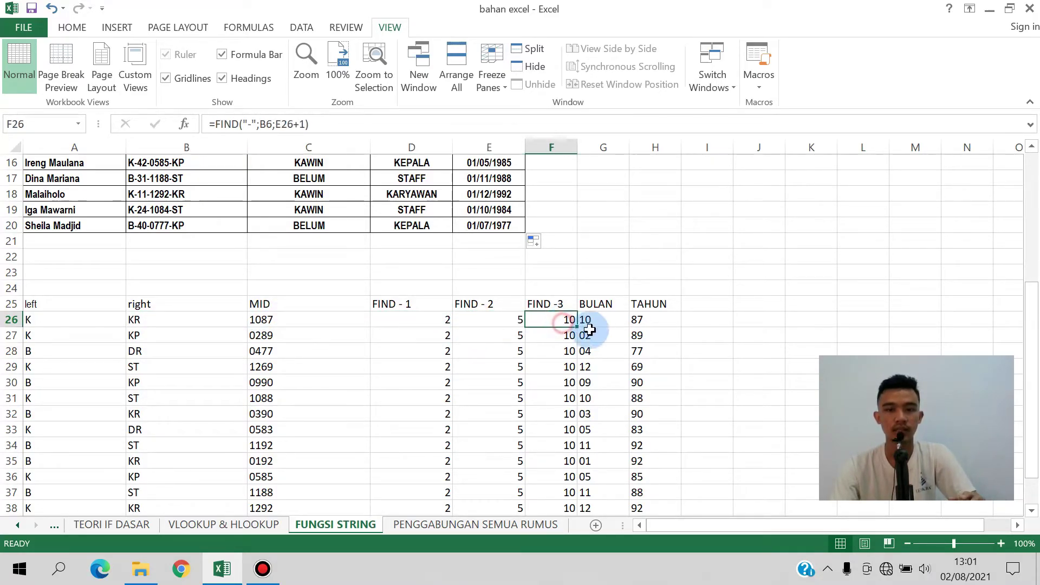
left_click(605, 321)
left_click(671, 321)
scroll(661, 329, "up", 5)
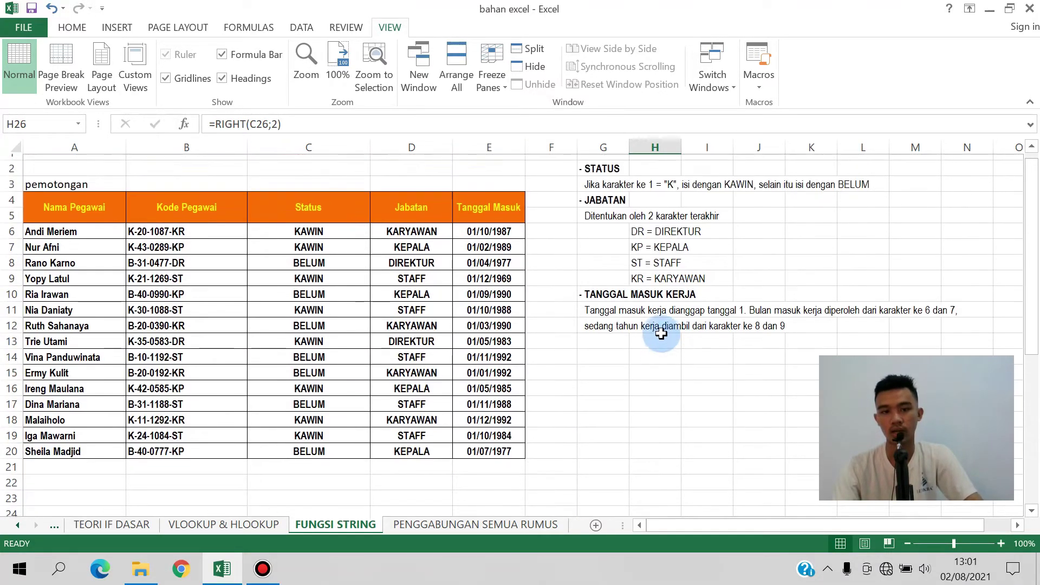
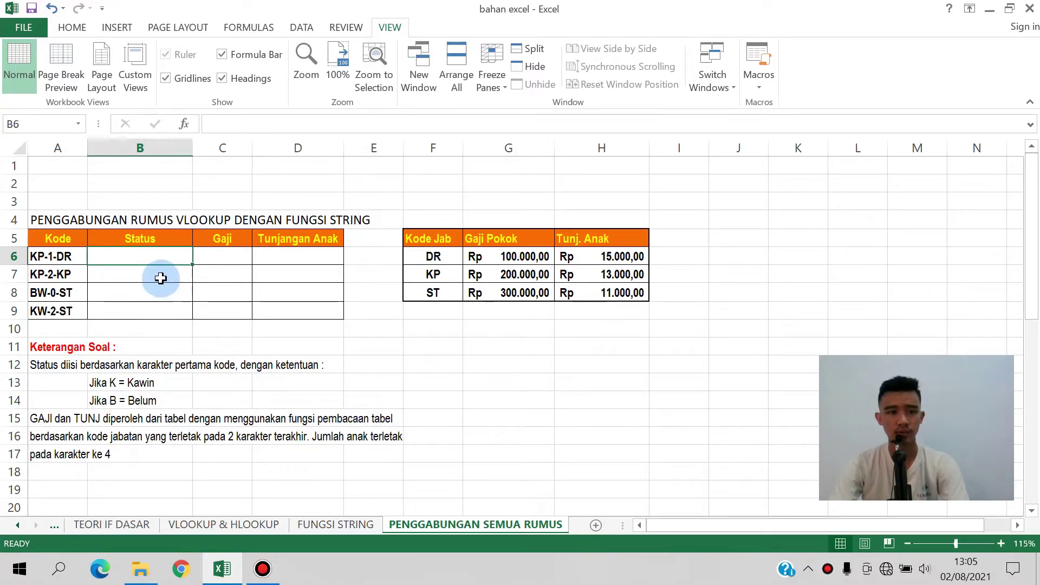
Examine the codes in A6:A9 and the Kode Jab lookup table on the PENGGABUNGAN SEMUA RUMUS sheet.
left_click(68, 258)
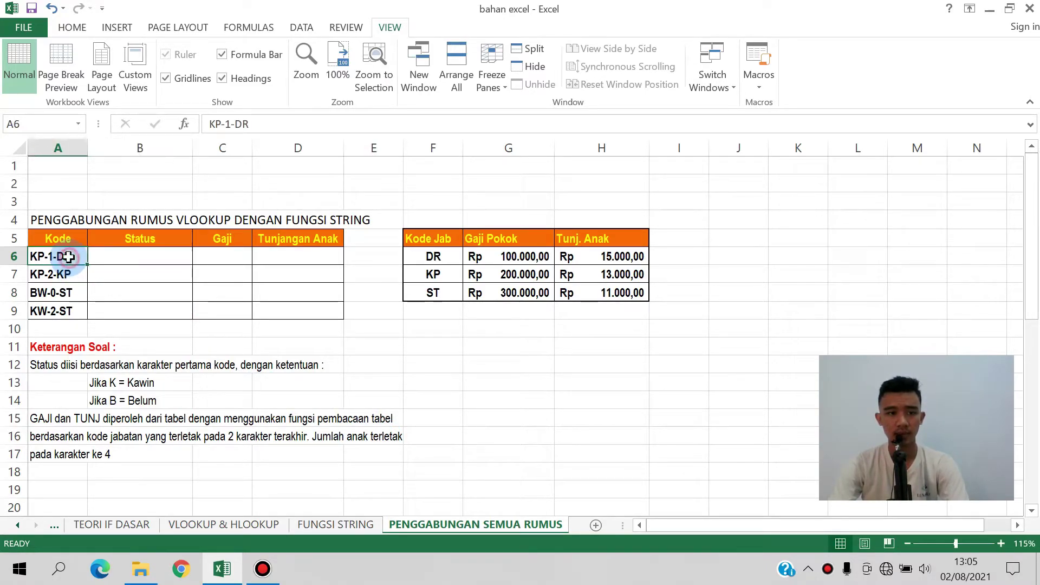
left_click(57, 273)
left_click(61, 293)
left_click(65, 311)
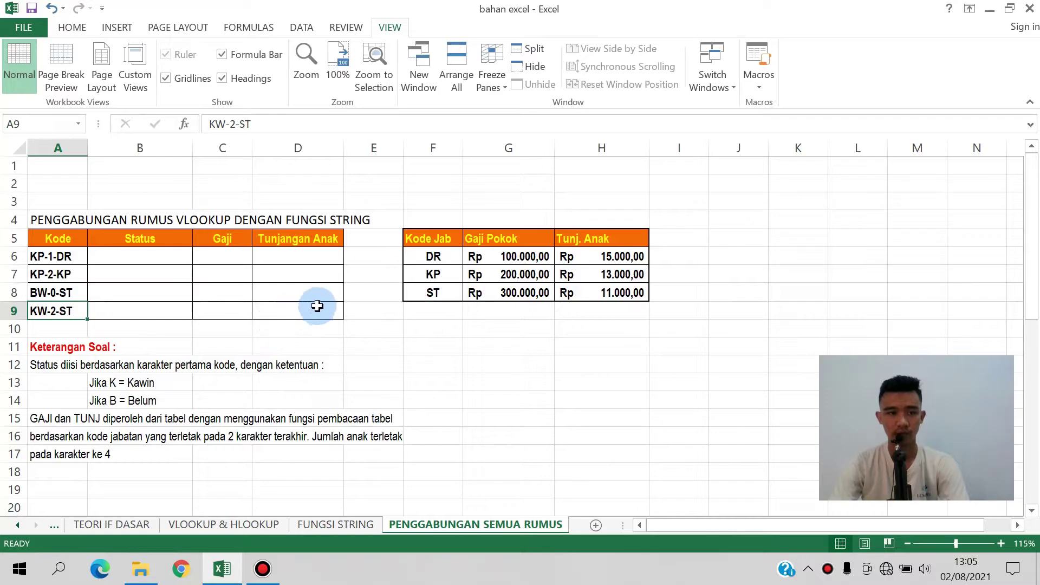
left_click(438, 257)
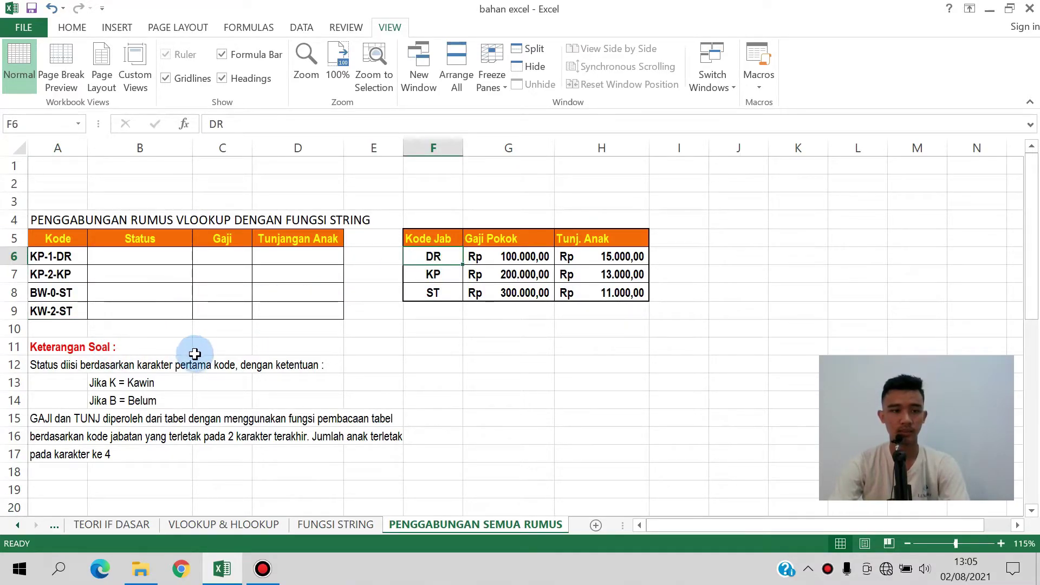
left_click(72, 260)
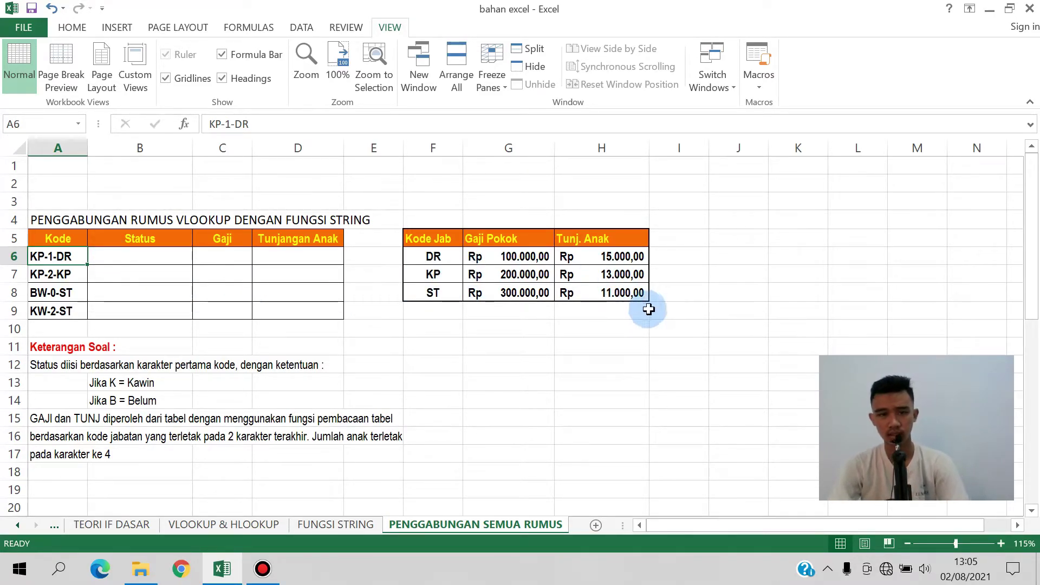
Examine the Kawin and Belum status rules in B13:B14 against the first characters of the codes in A6:A9.
left_click(679, 245)
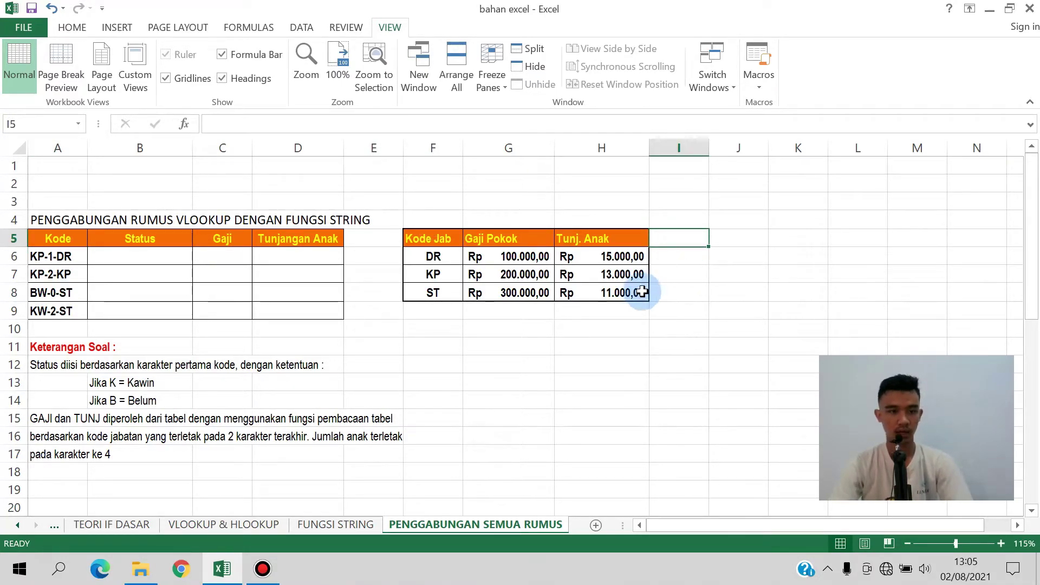
left_click(113, 386)
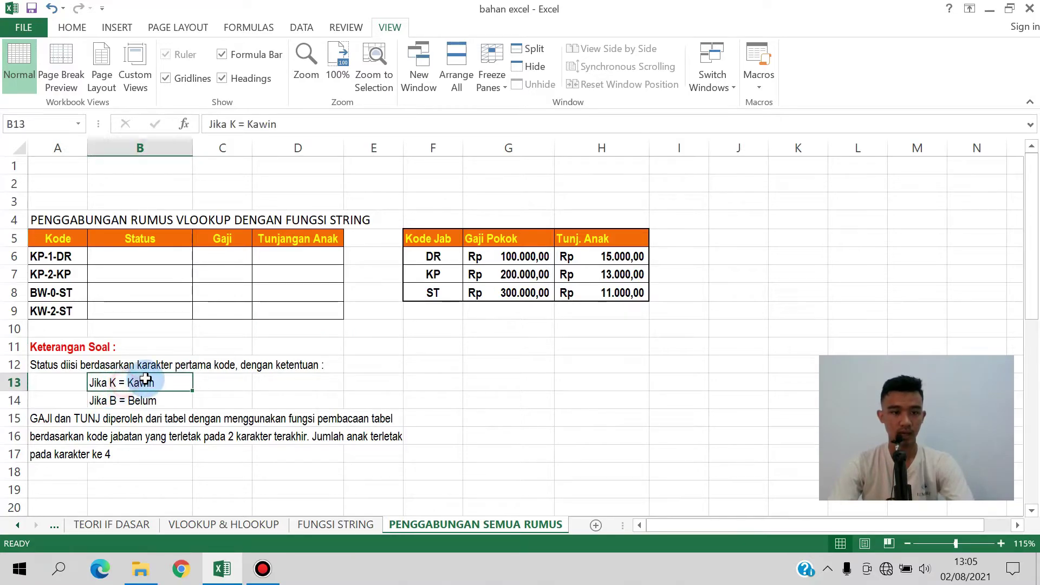
left_click(132, 398)
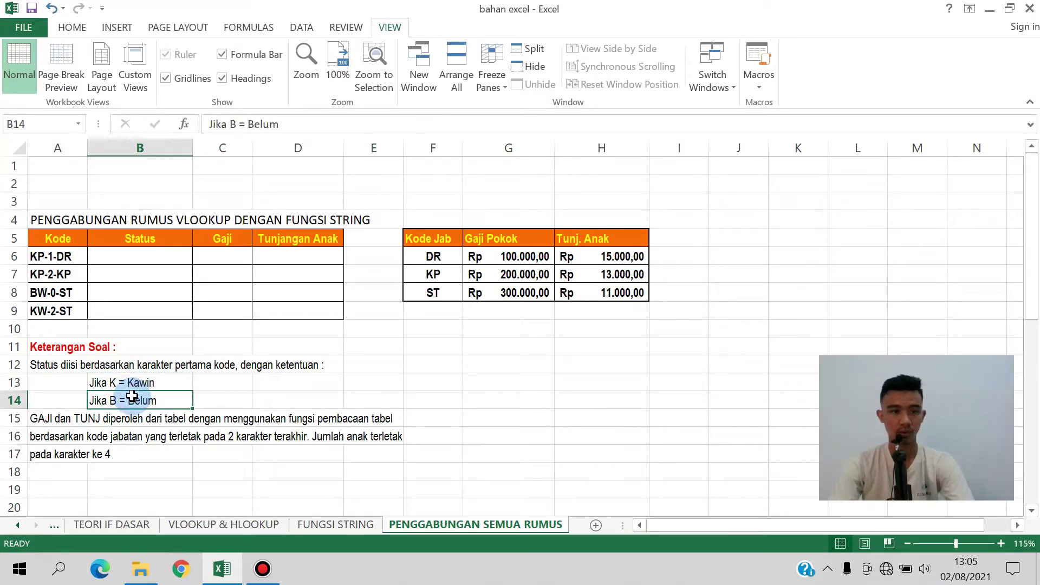
left_click(39, 258)
left_click(41, 274)
left_click(38, 293)
left_click(38, 311)
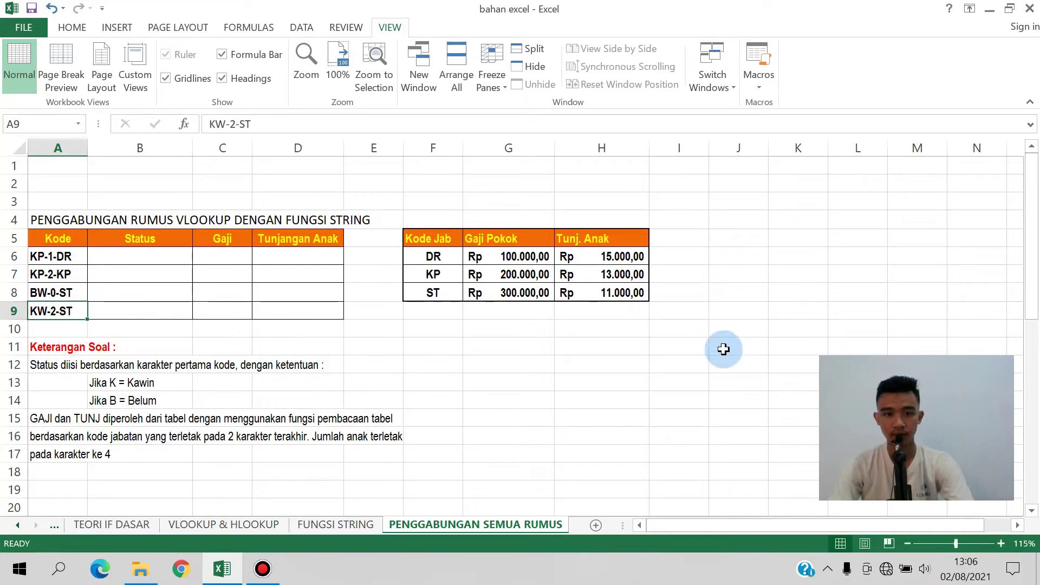
left_click(690, 240)
Enter =LEFT(A6;1) in F11 and fill it down to F14 to extract each code's first character.
left_click(460, 345)
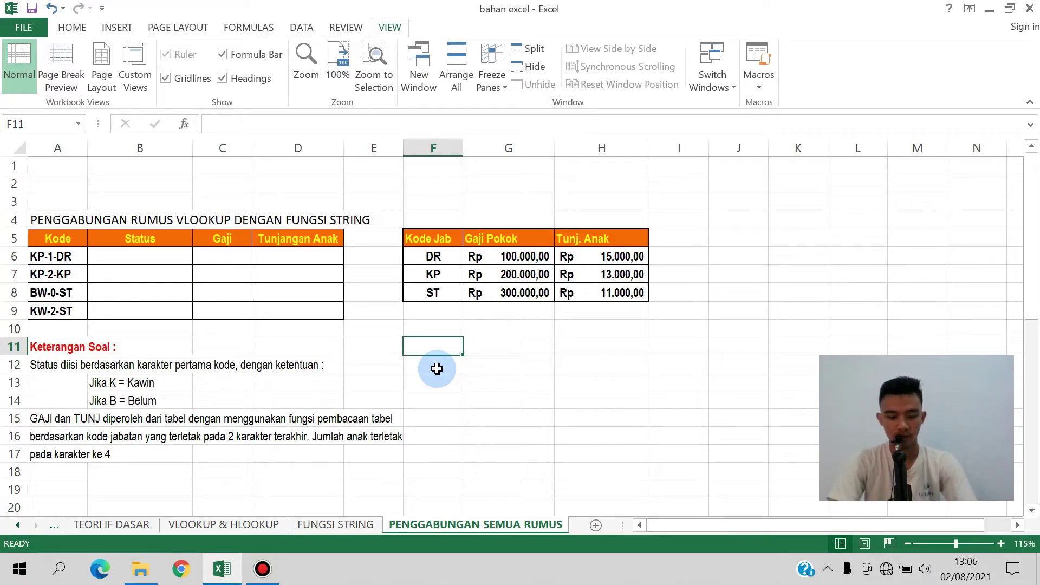
type("LLEFT(")
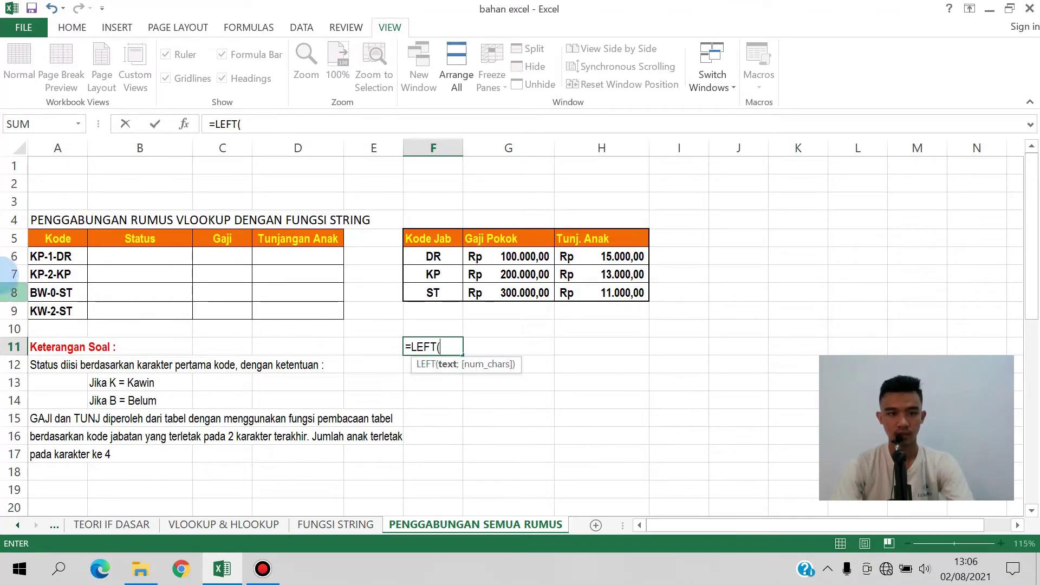
left_click(48, 258)
left_click(270, 118)
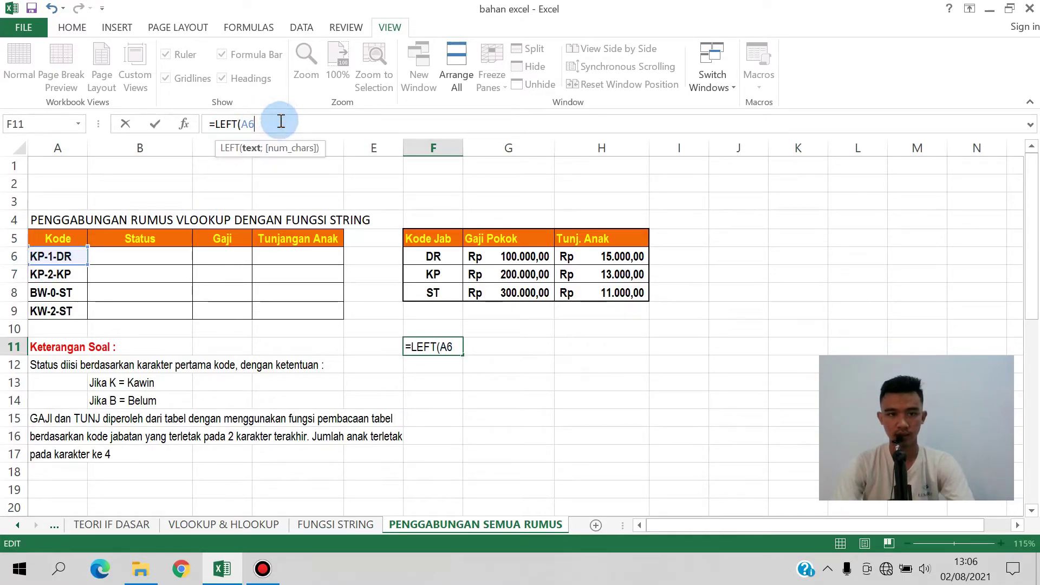
type("1")
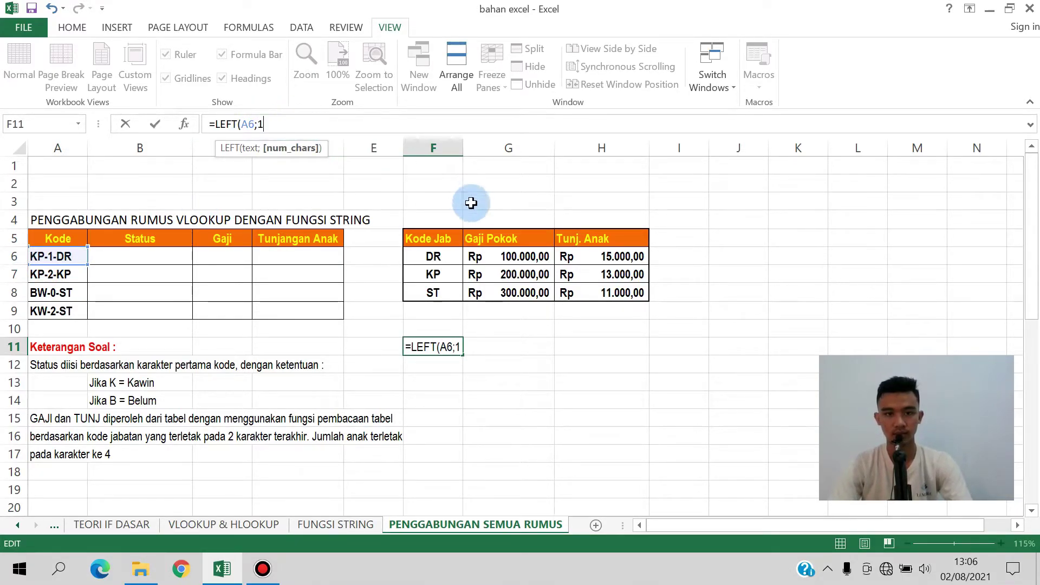
key("Return")
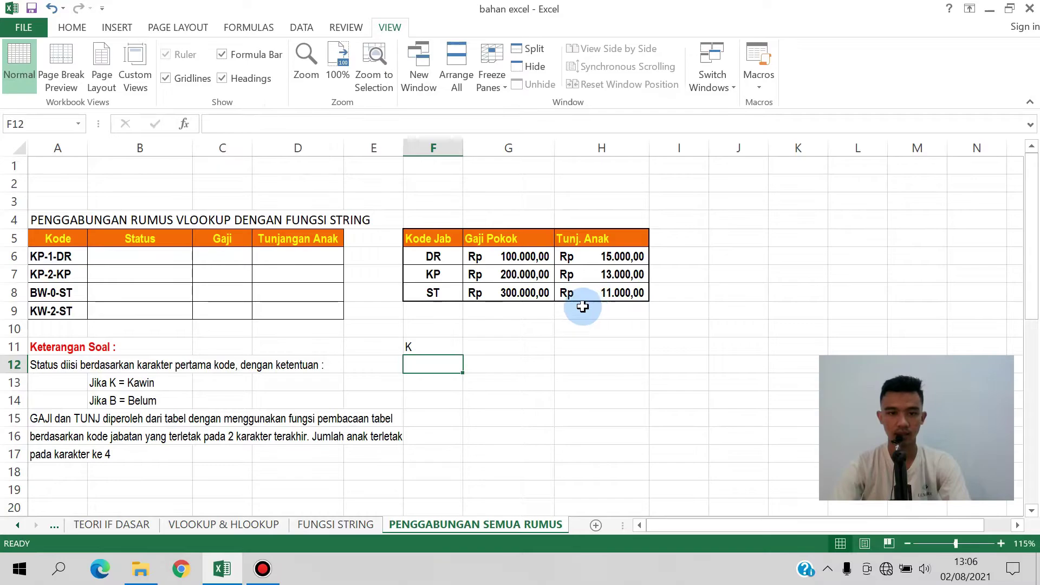
left_click(431, 345)
left_click_drag(463, 356, 465, 406)
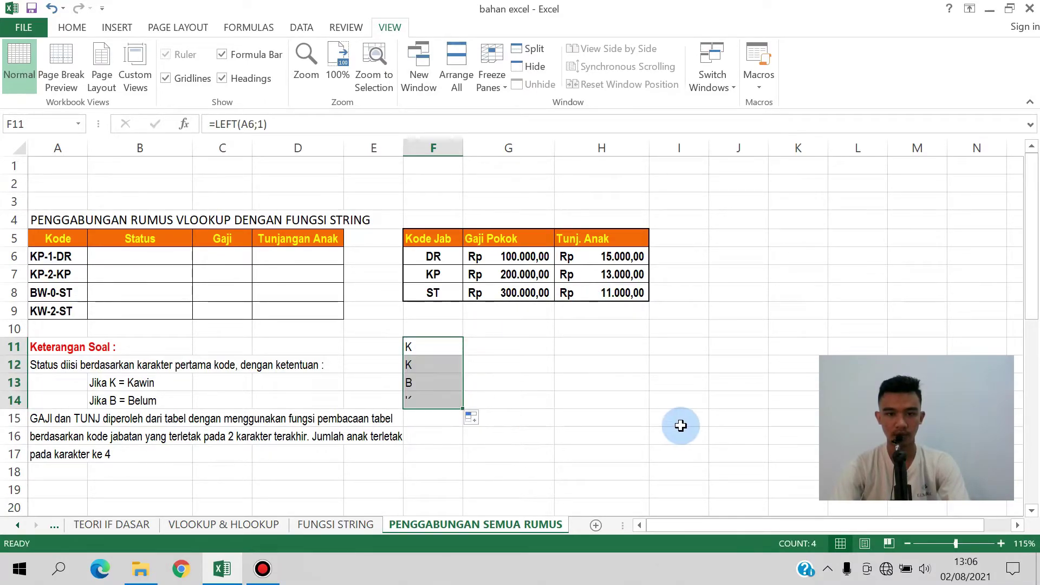
Enter =IF(F11="K";"KAWIN";"BELUM") in B6 and fill it down the Status column to B9.
left_click(133, 255)
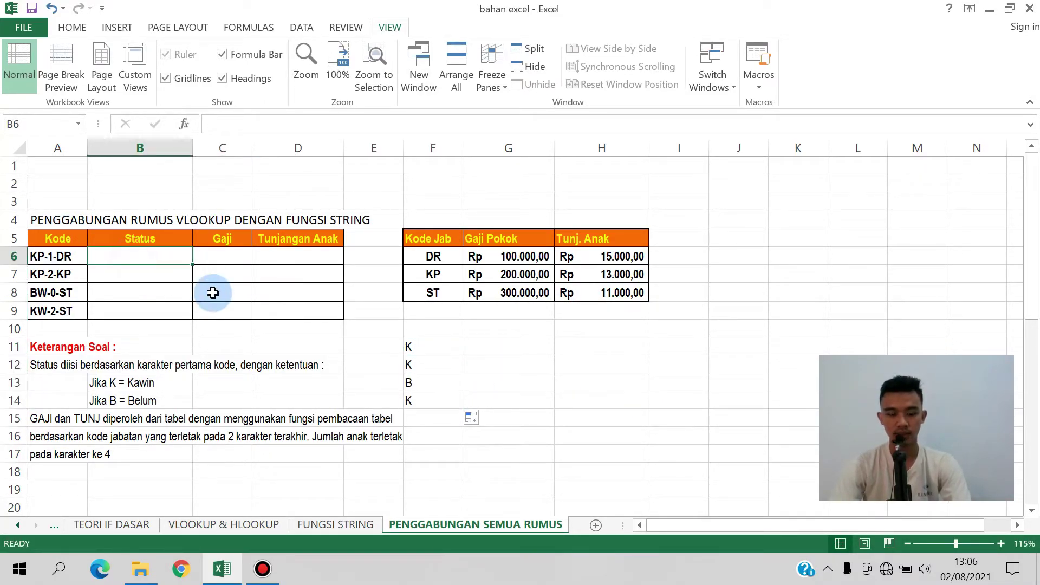
type("=IF(")
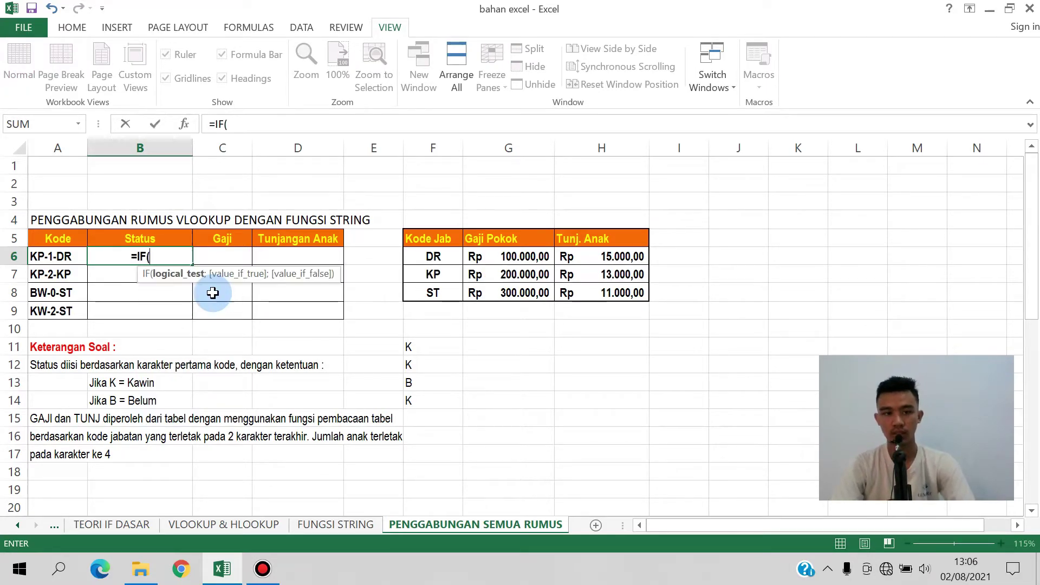
left_click(433, 348)
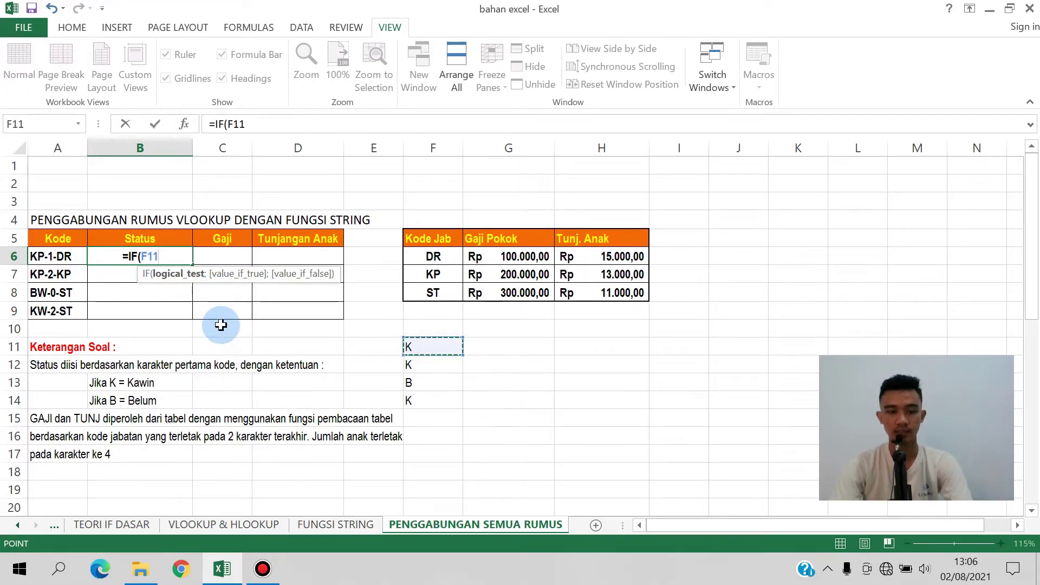
type("=\"K")
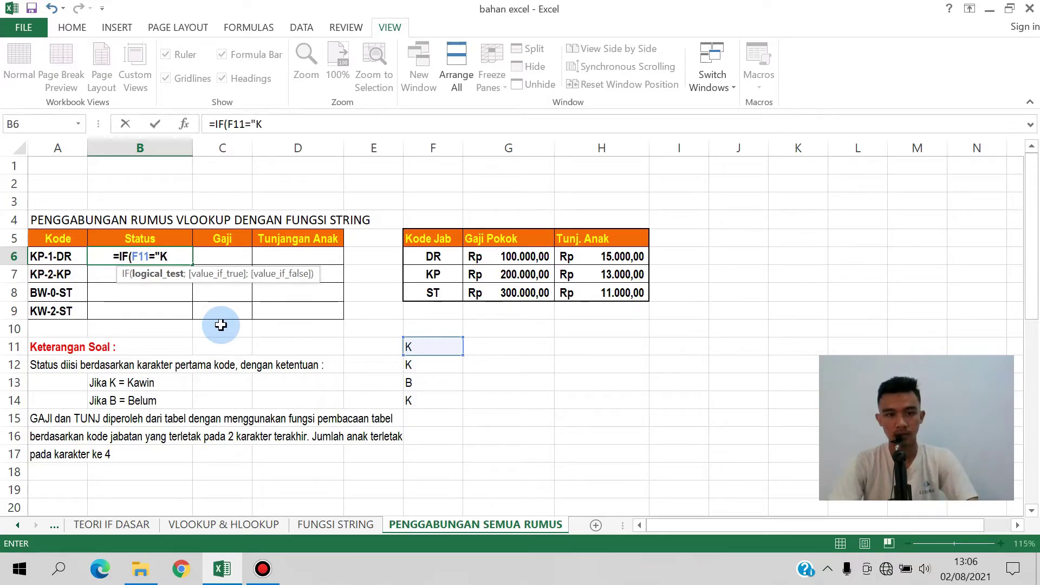
type("\";\"KAWING")
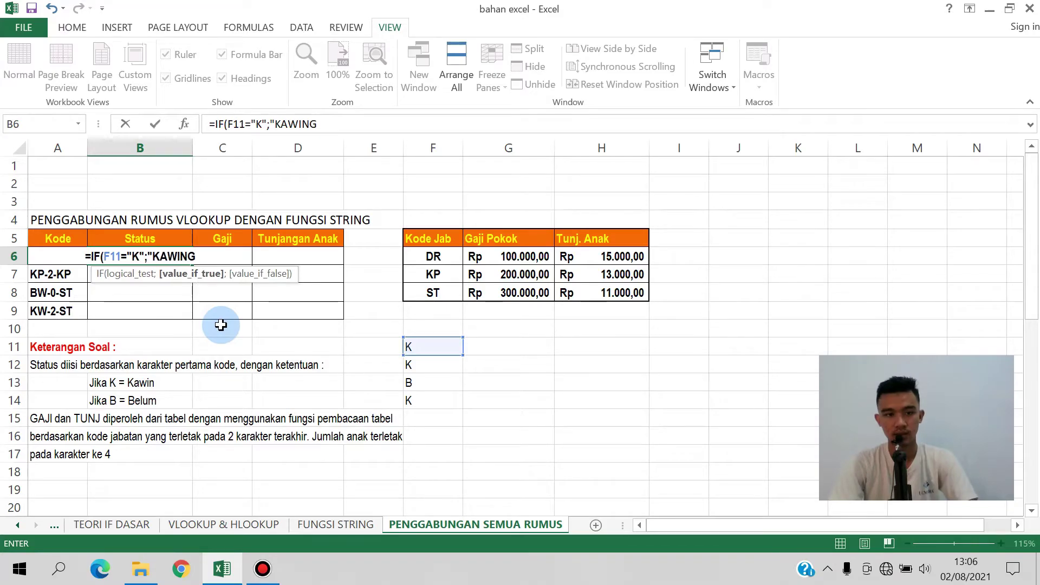
key("BackSpace")
type("\";BE")
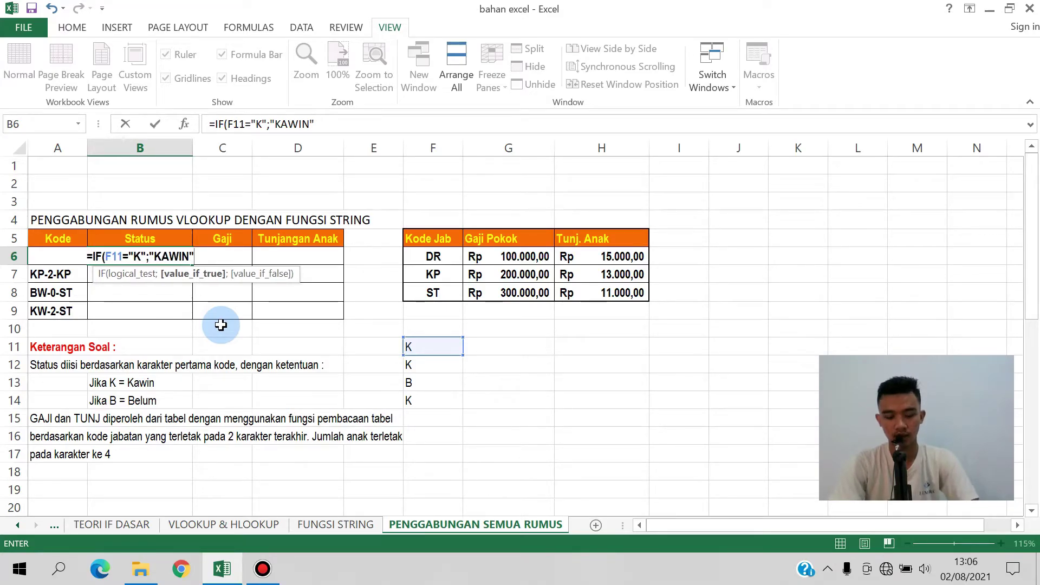
type("LUM\"")
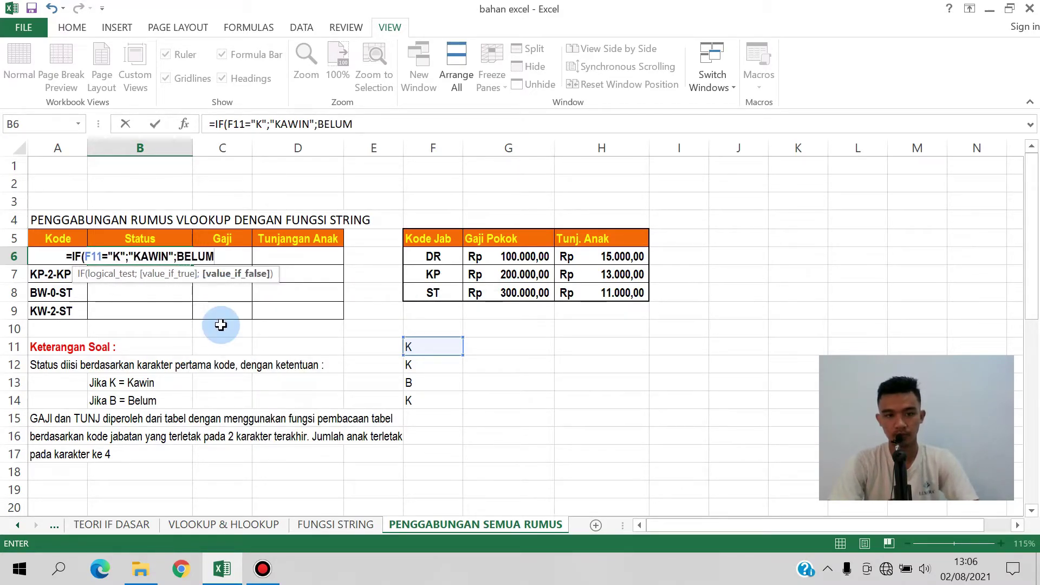
key("Return")
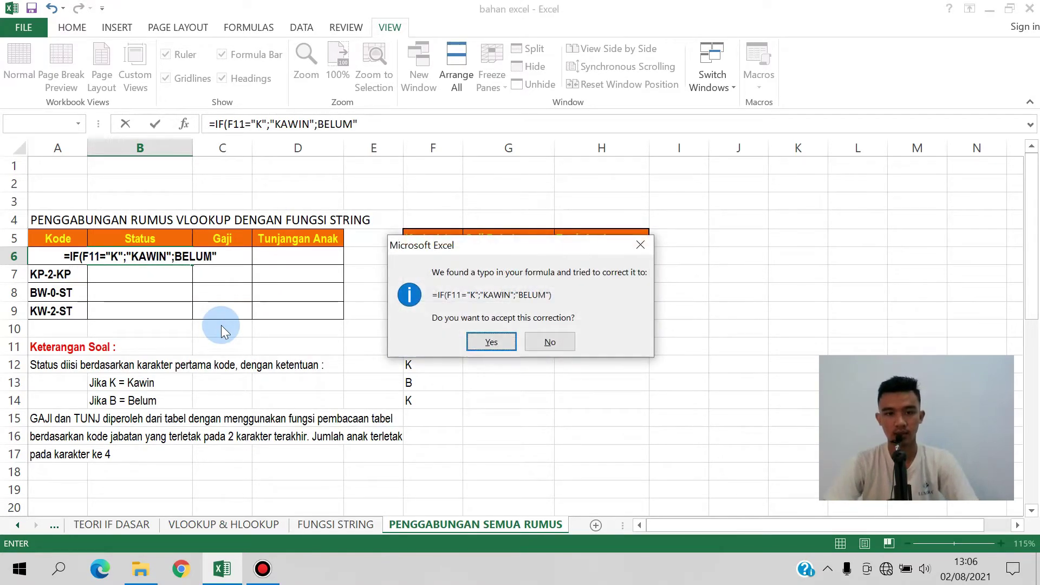
left_click(491, 341)
left_click(172, 258)
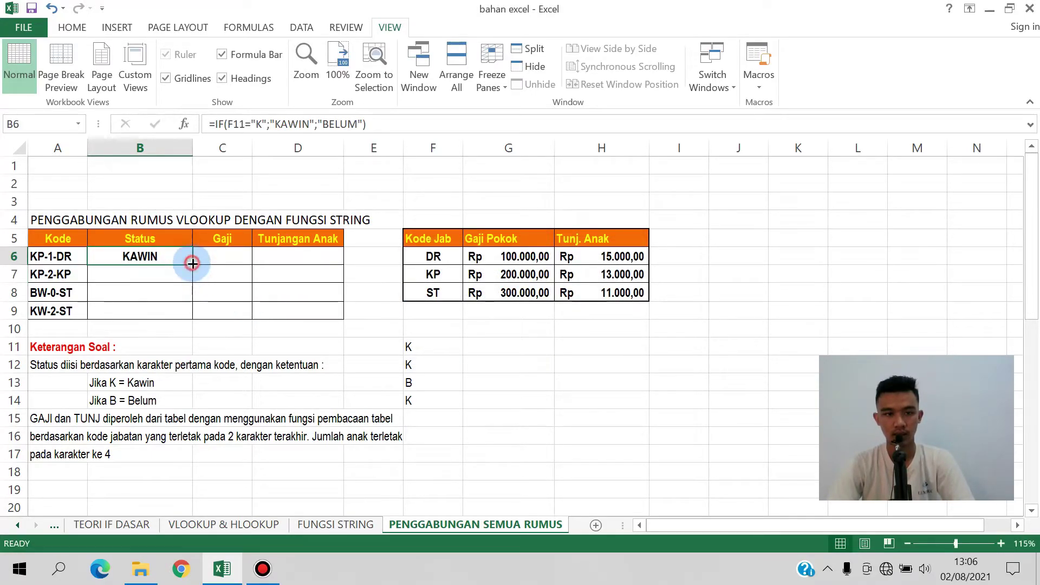
double_click(192, 265)
Examine the Gaji Pokok and Kode Jab columns of the lookup table and the codes in A6:A7.
left_click(226, 258)
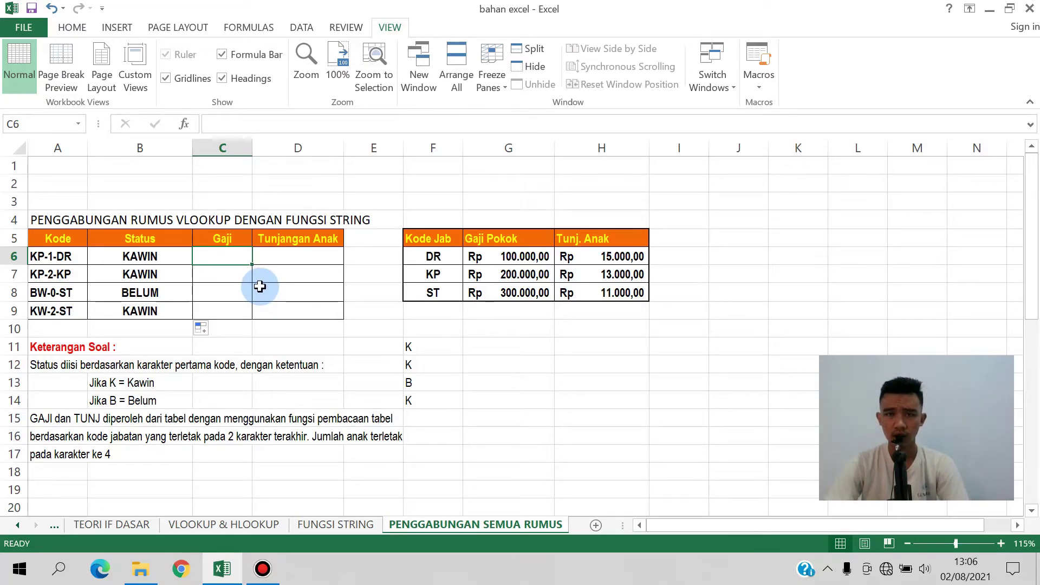
left_click_drag(504, 257, 507, 301)
left_click(466, 380)
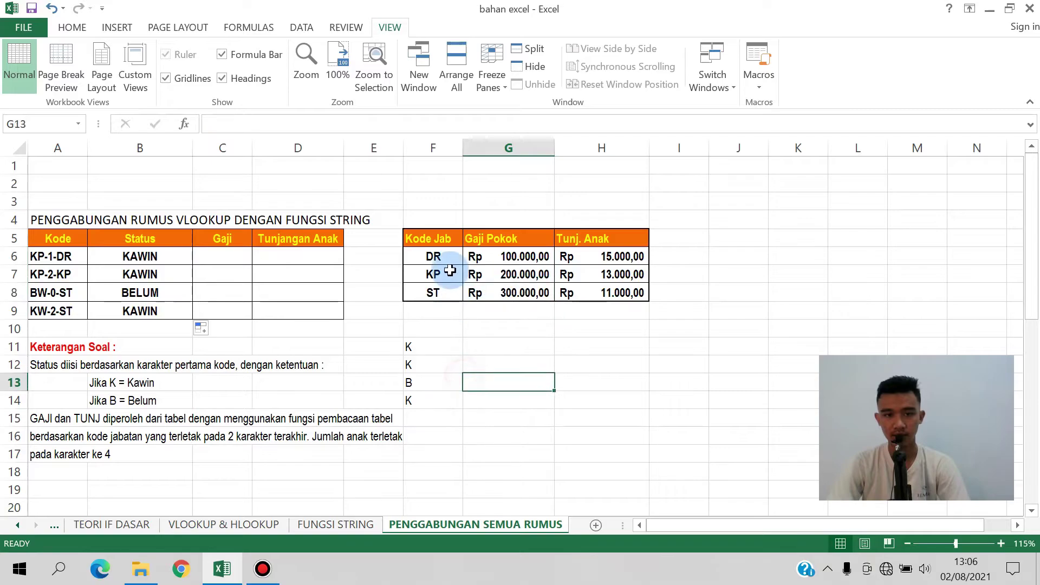
left_click_drag(443, 252, 436, 294)
mouse_move(44, 255)
left_mouse_down()
mouse_move(45, 309)
mouse_move(52, 274)
left_mouse_up()
left_click(51, 274)
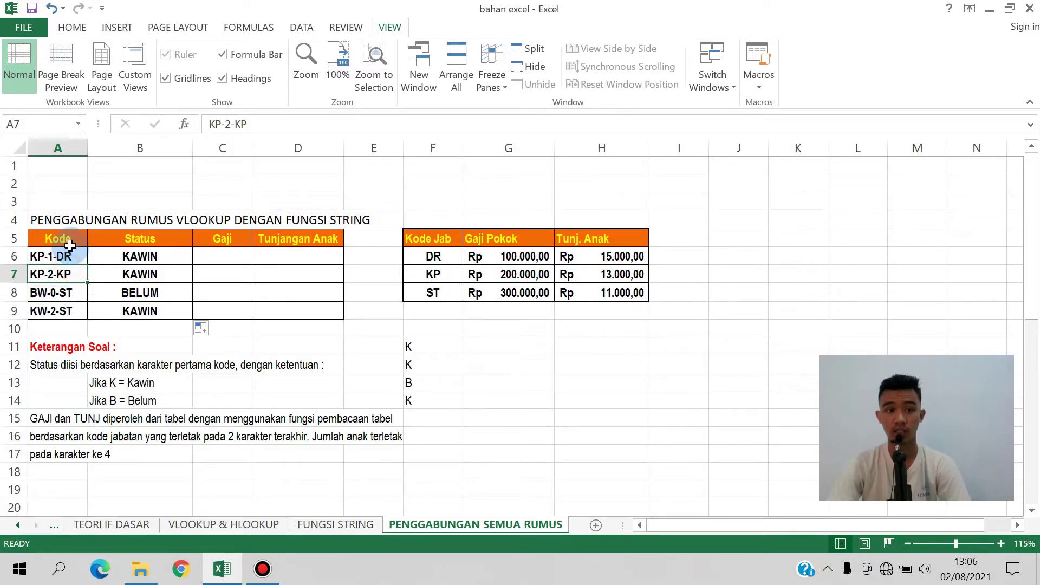
left_click(73, 255)
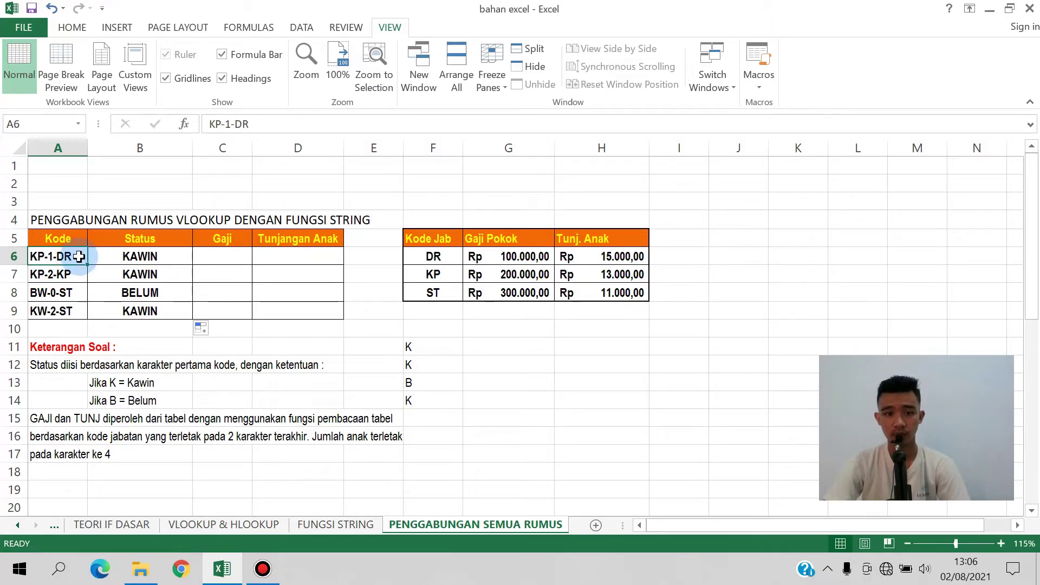
left_click(505, 347)
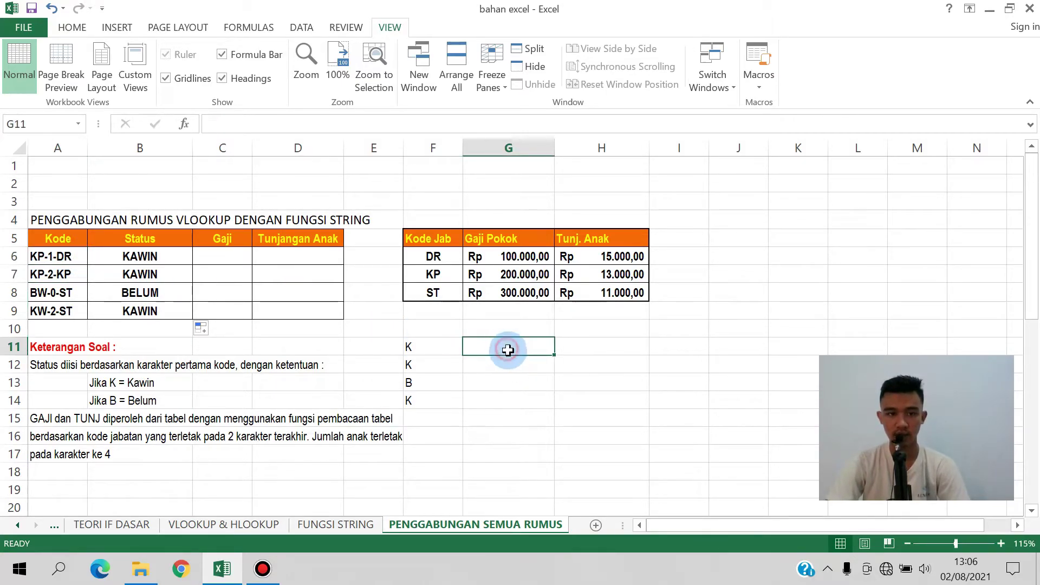
type("RI")
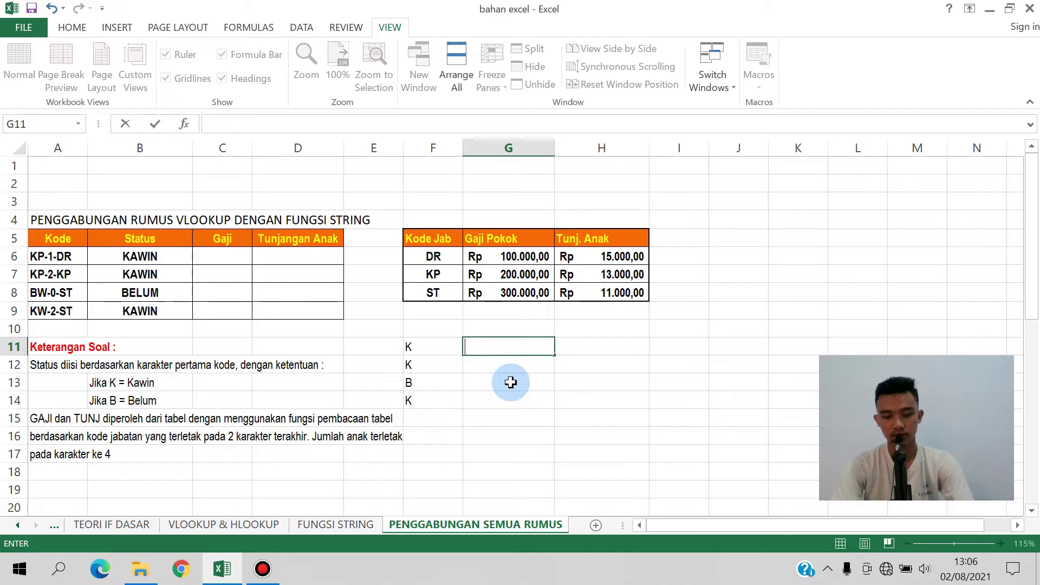
type("=RIG")
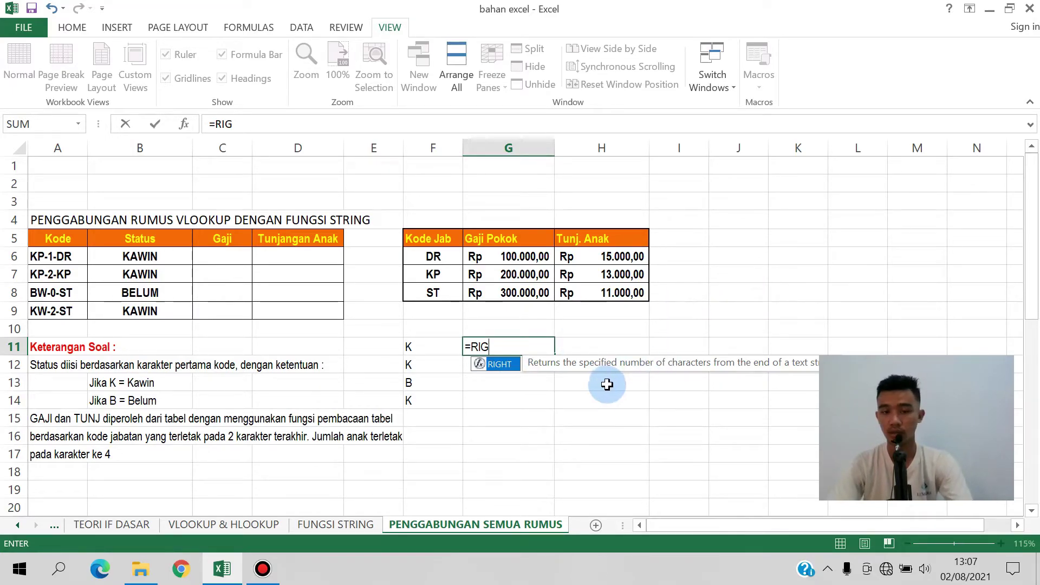
key("Escape")
double_click(215, 248)
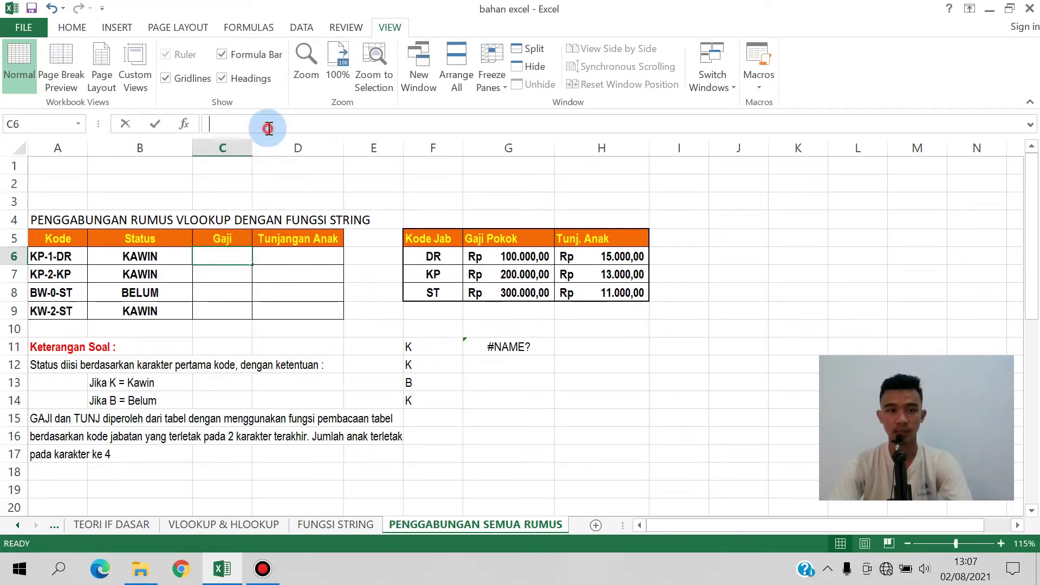
left_click(550, 349)
key("Delete")
key("Return")
Enter =VLOOKUP(RIGHT(A6;2);$F$5:$H$8;2;FALSE) in C6 and fill it down the Gaji column to C9.
left_click(209, 237)
left_click(219, 255)
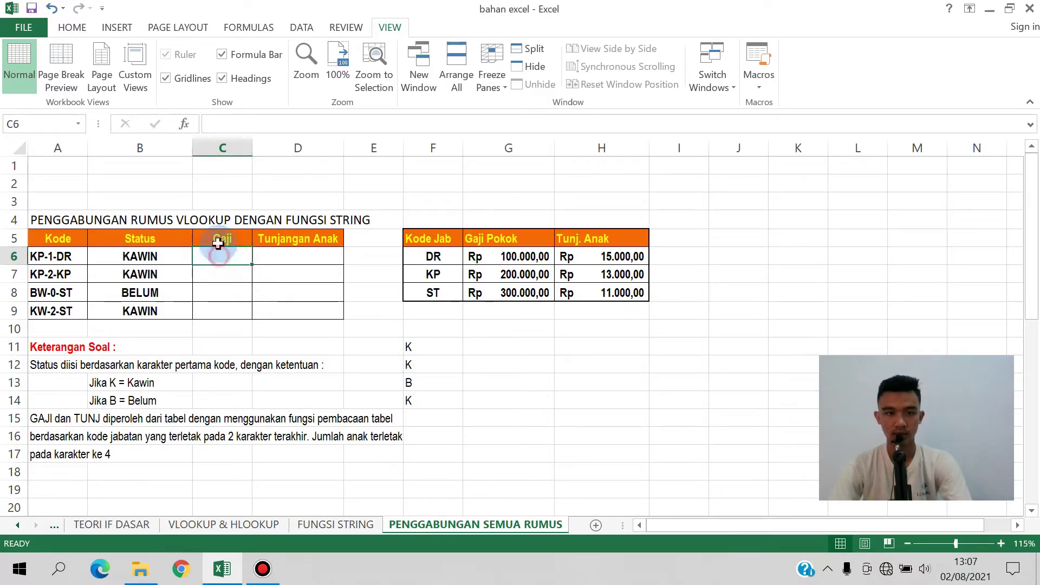
left_click(262, 124)
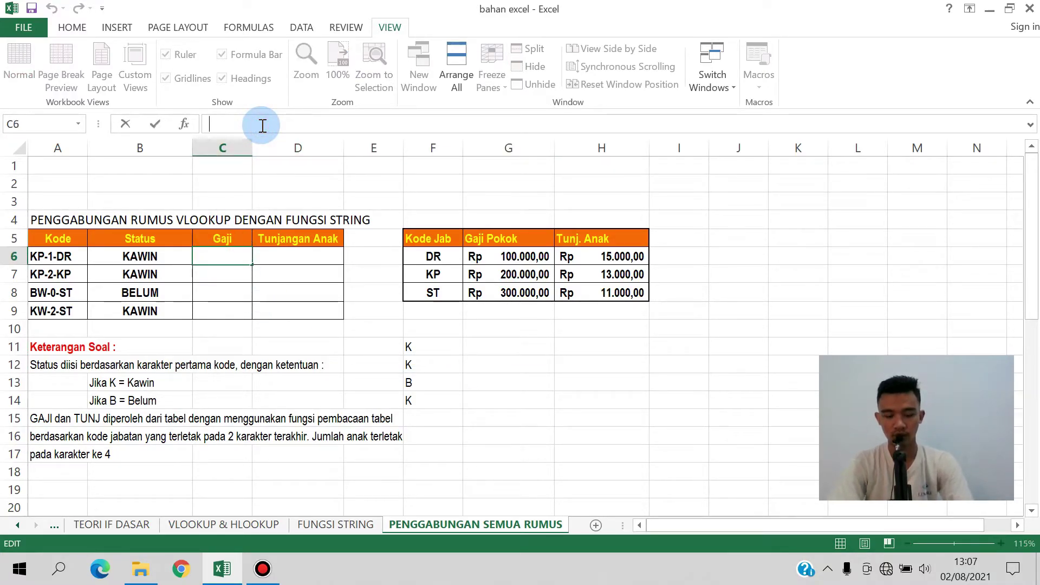
type("=VLOOKUP(")
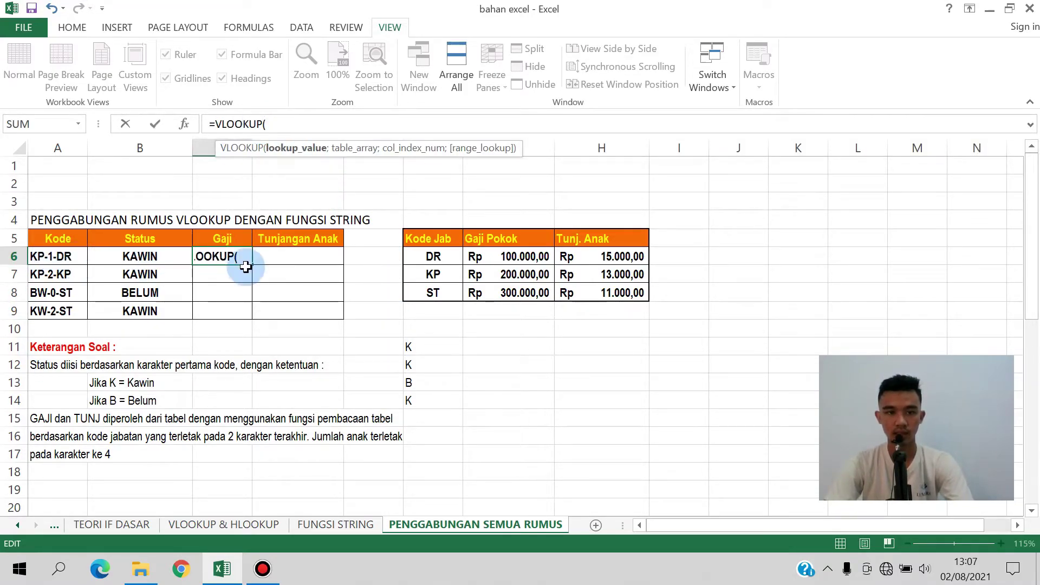
type("RIGHT(")
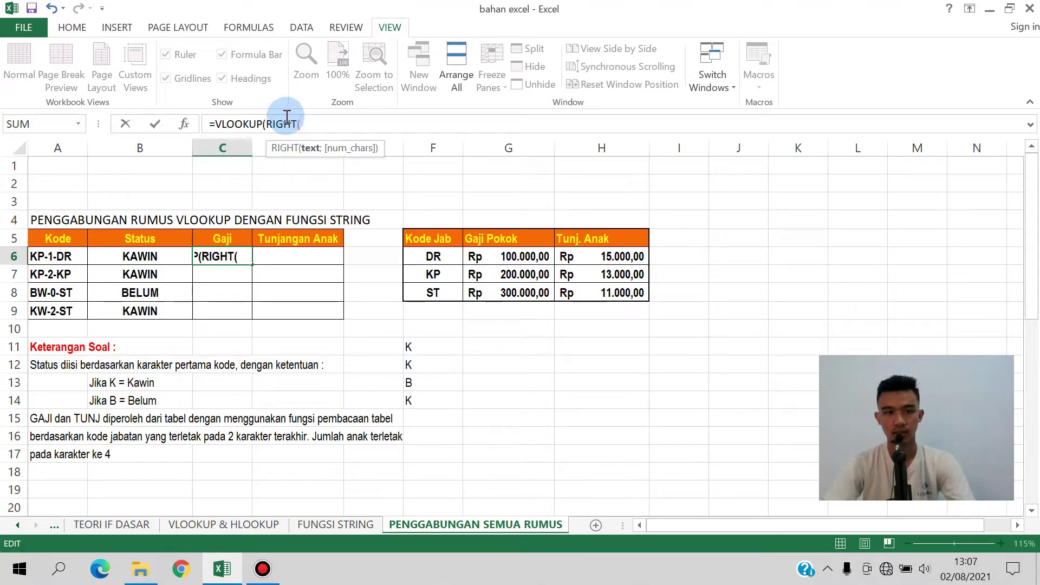
left_click(46, 257)
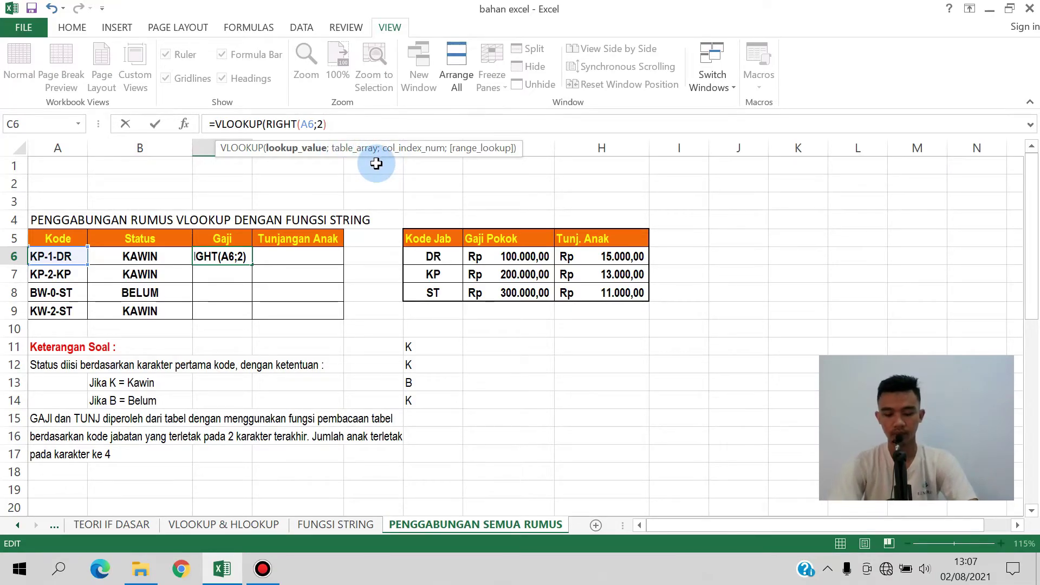
left_click_drag(425, 237, 644, 293)
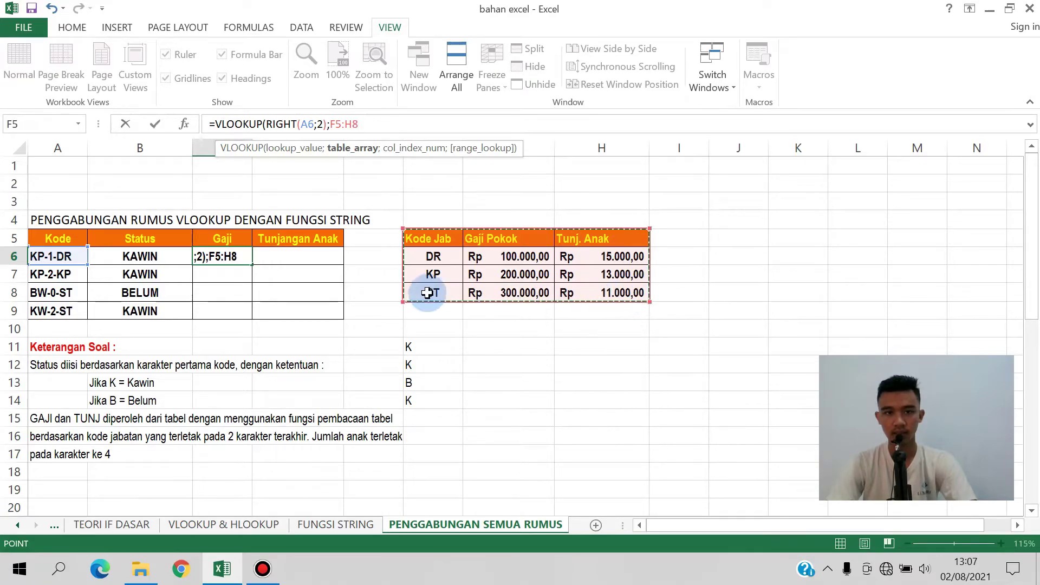
key("F4")
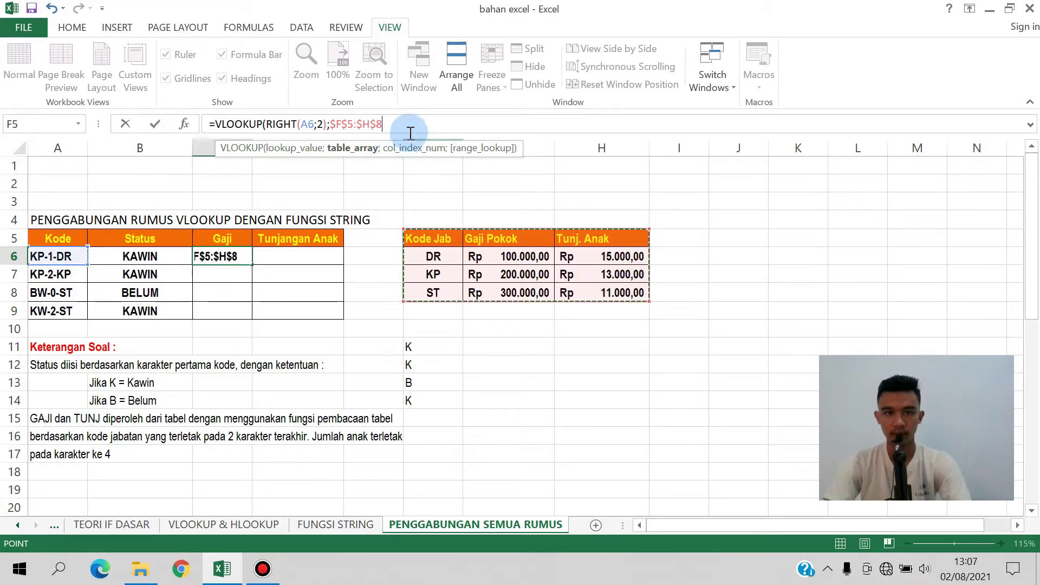
type(";2;")
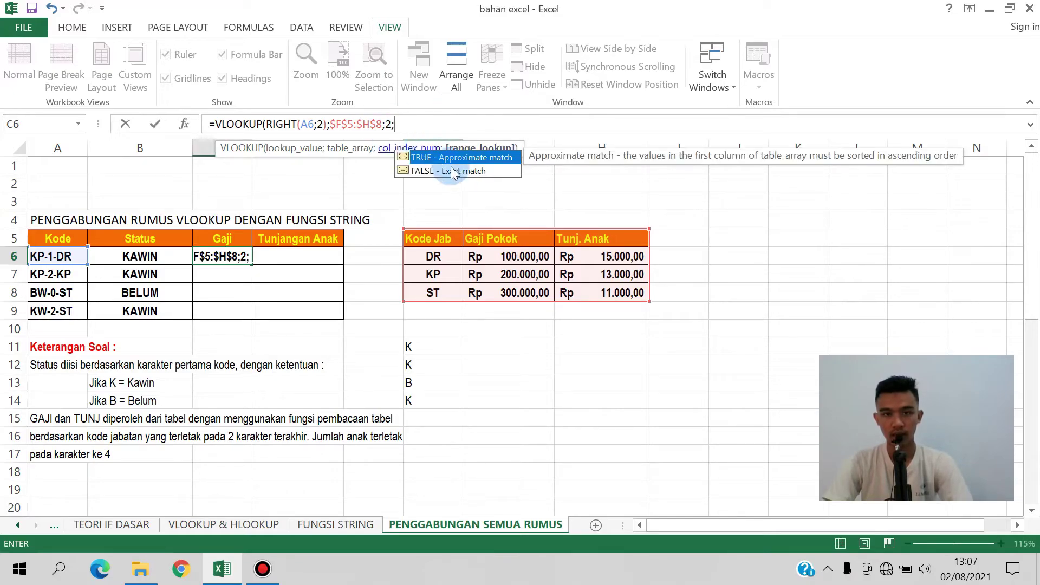
double_click(459, 172)
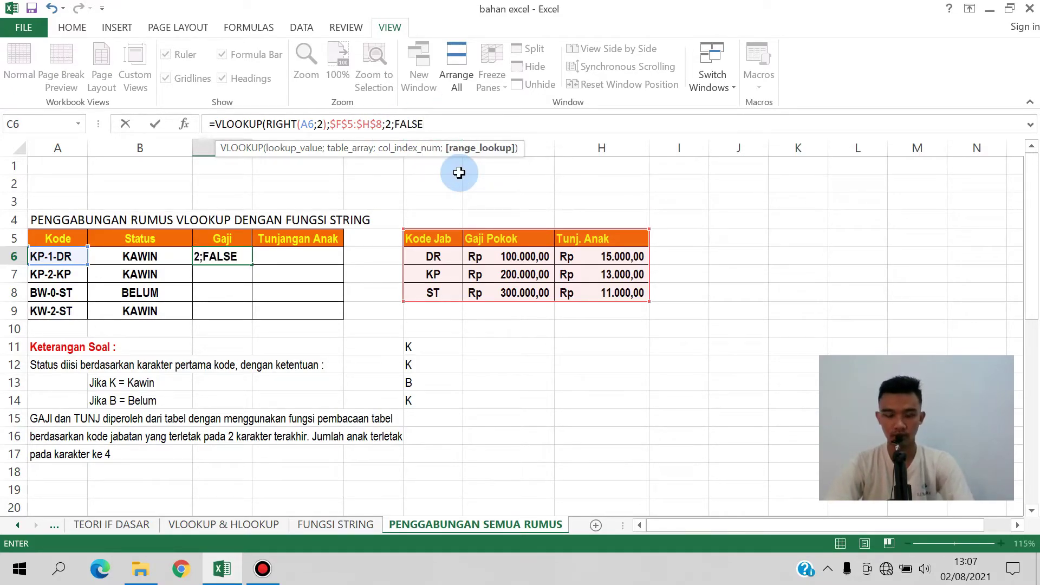
type(")")
key("Return")
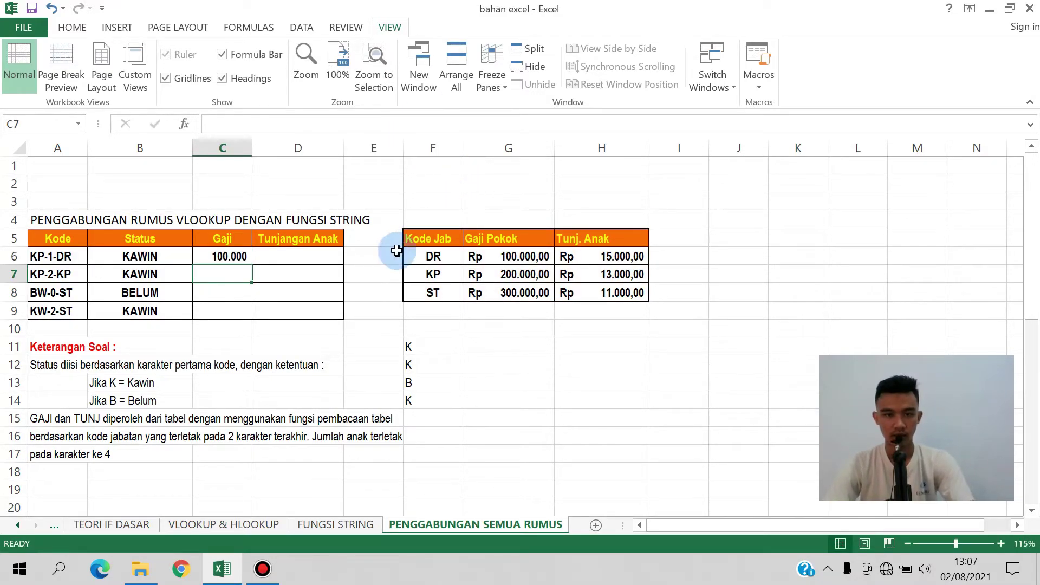
left_click(231, 257)
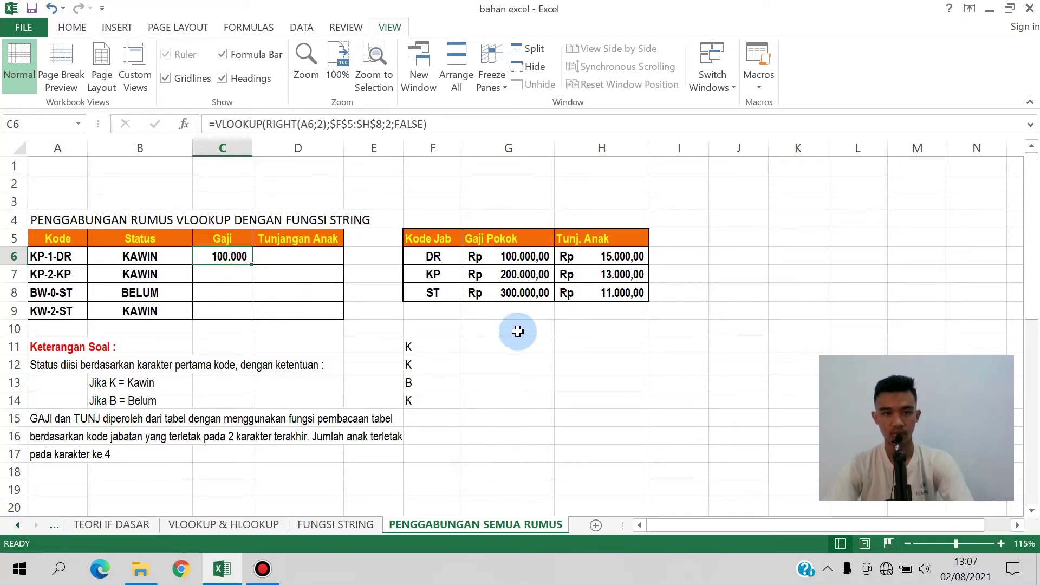
double_click(253, 262)
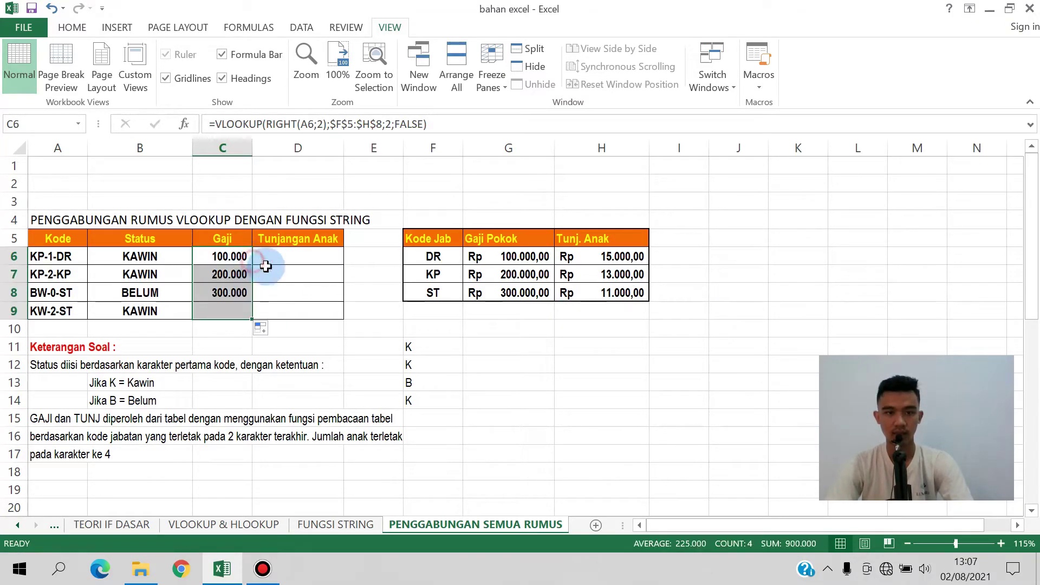
Reuse the C6 formula text in D6 with column index 3 and fill it down the Tunjangan Anak column to D9.
left_click(307, 253)
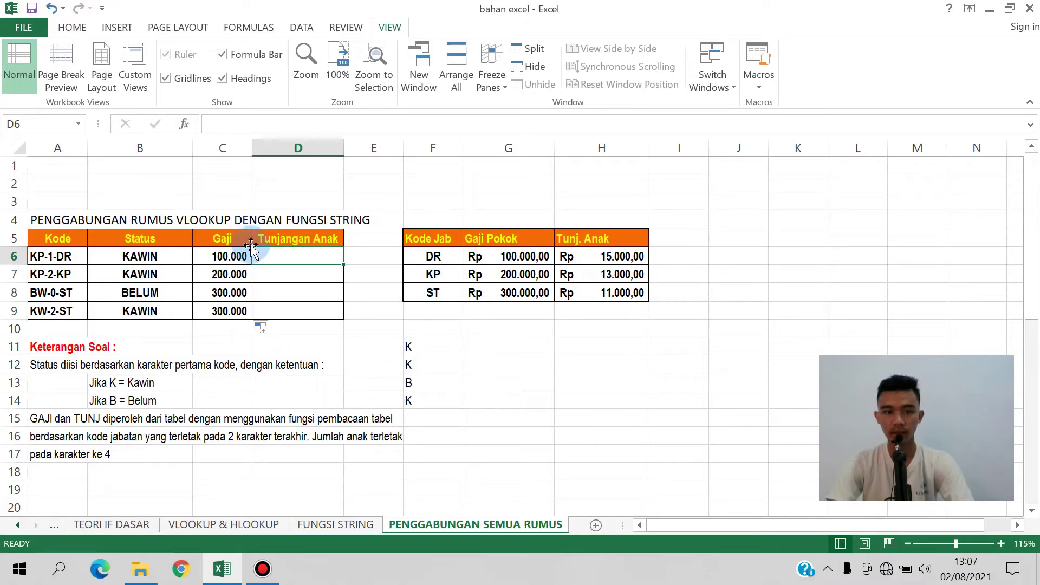
left_click(239, 256)
left_click(458, 125)
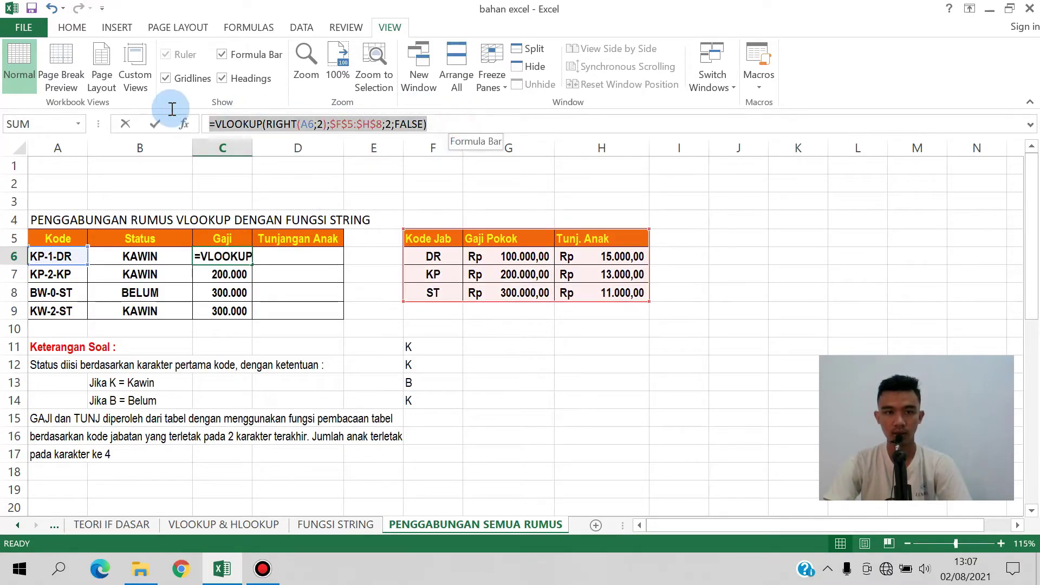
key("Escape")
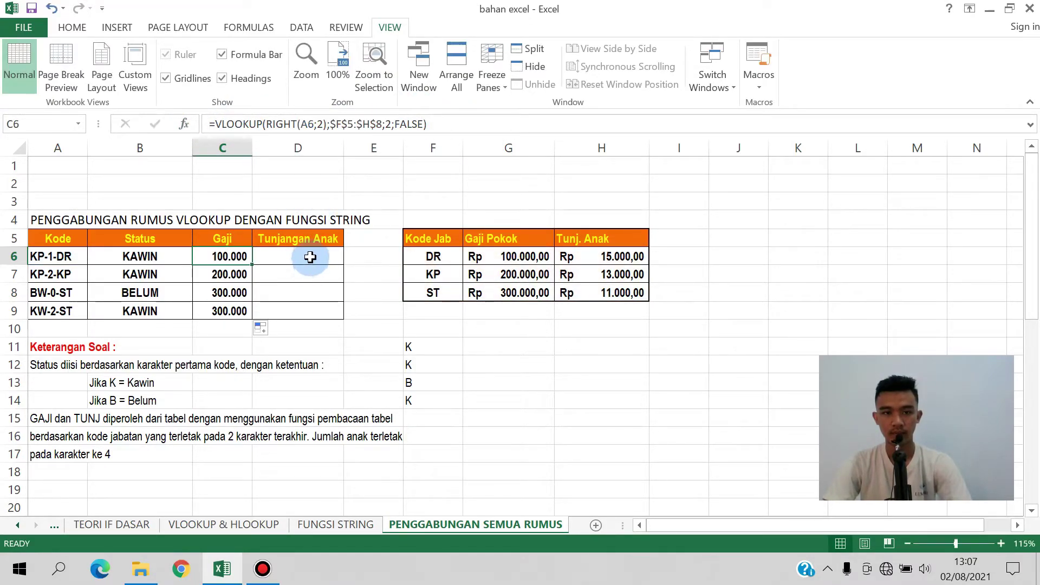
left_click(312, 255)
left_click(390, 127)
key("ctrl+v")
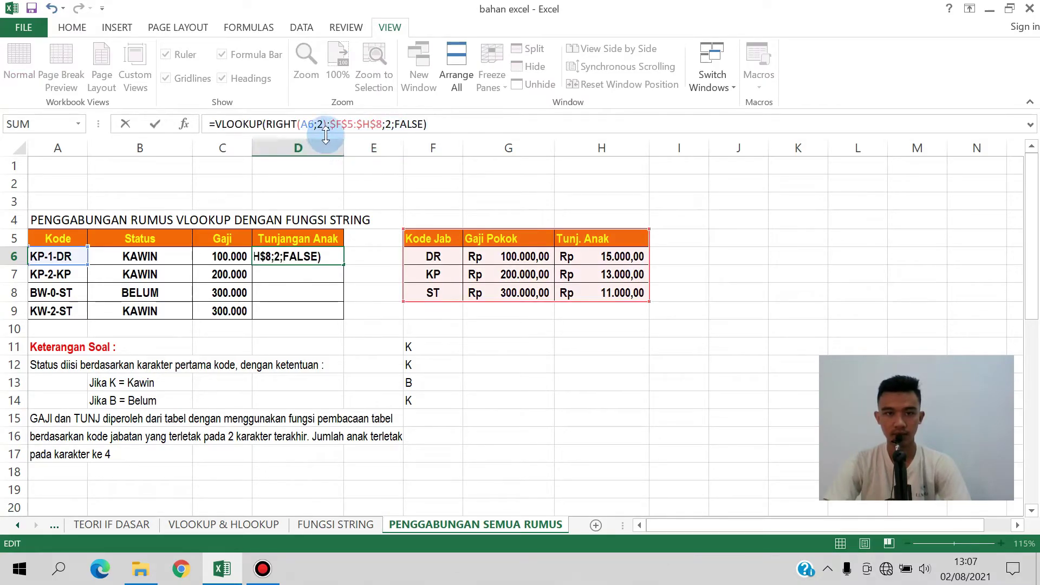
left_click(395, 129)
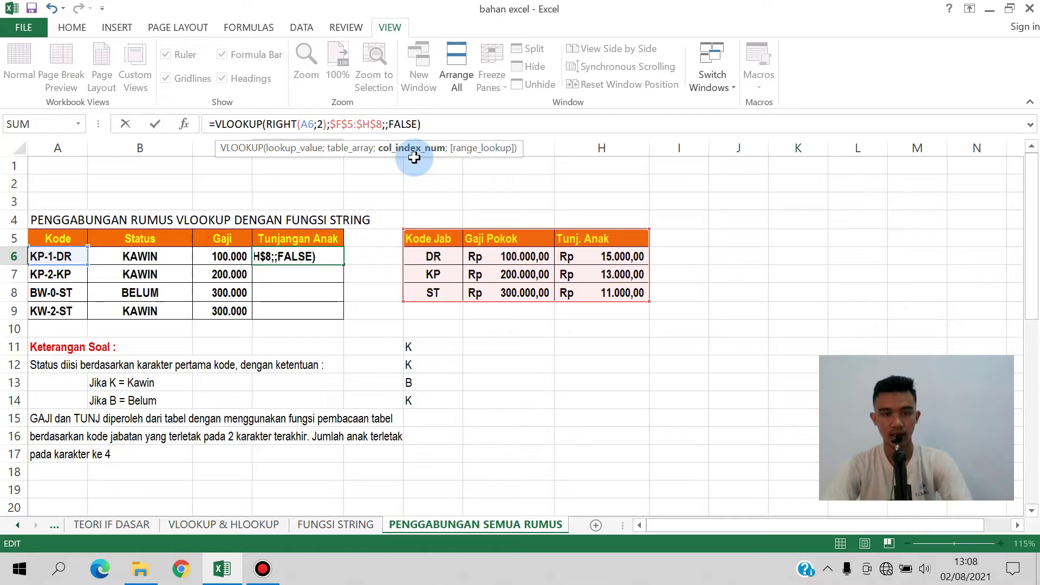
key("Return")
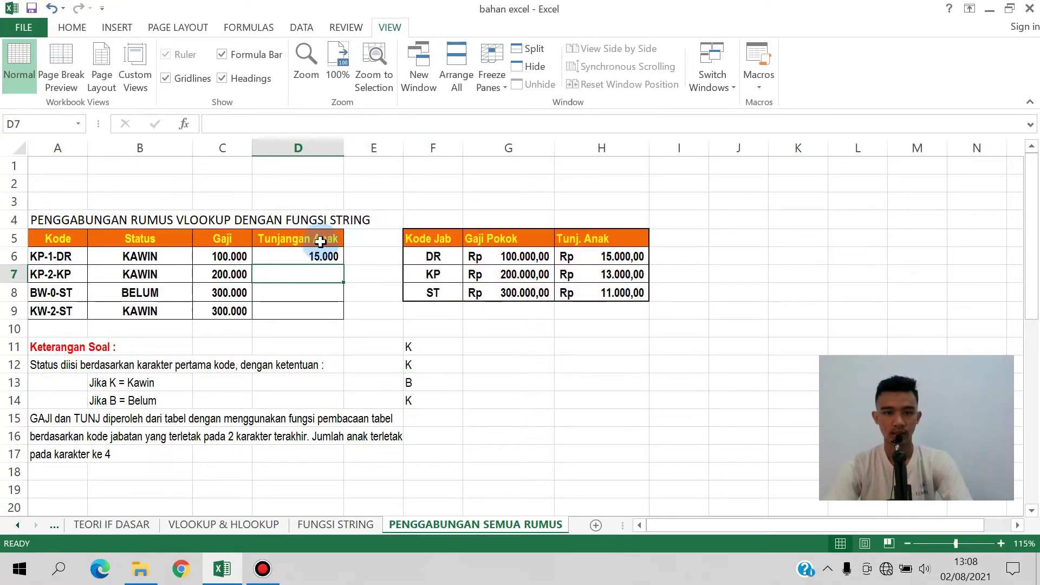
left_click(318, 252)
double_click(343, 265)
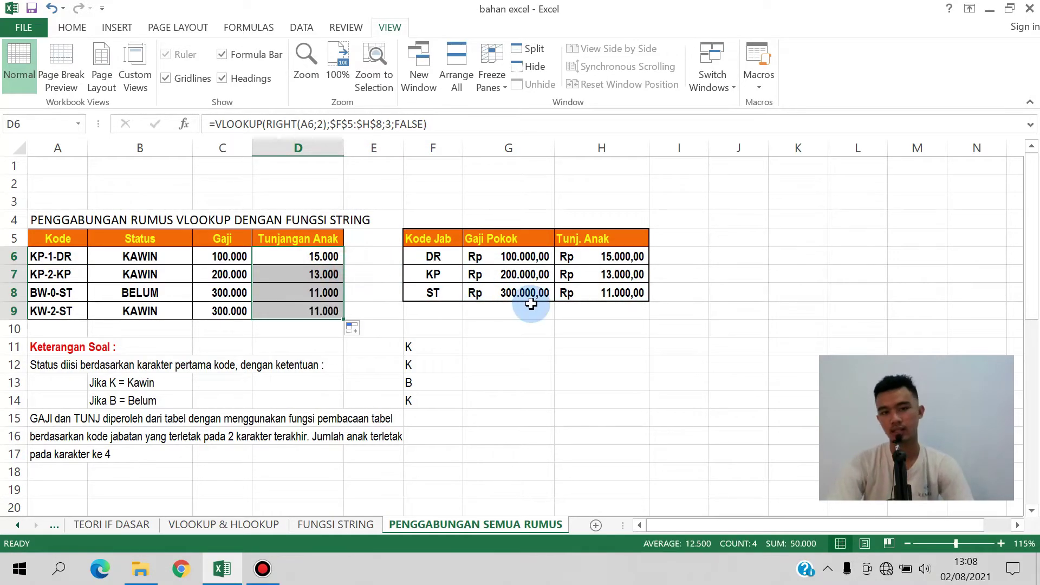
Review how RIGHT(A6;2) serves as the lookup value inside the VLOOKUP formula in C6.
left_click(305, 324)
left_click(233, 257)
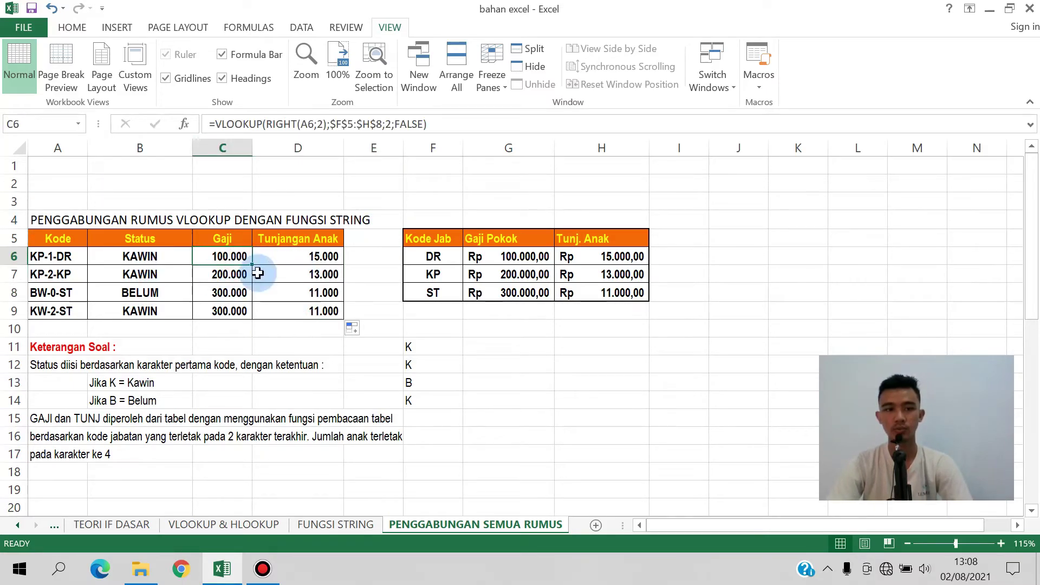
left_click(283, 124)
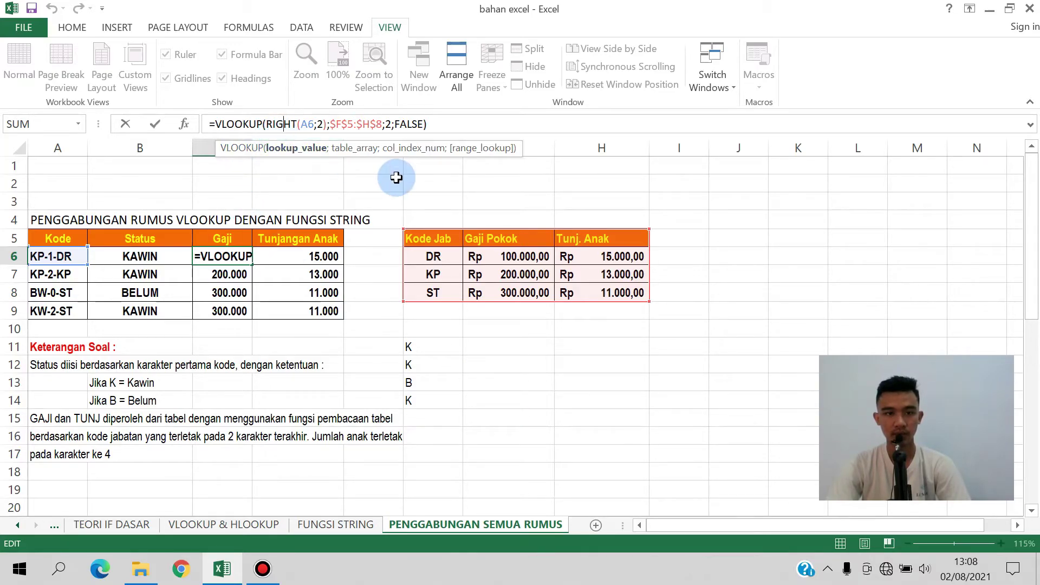
left_click(284, 126)
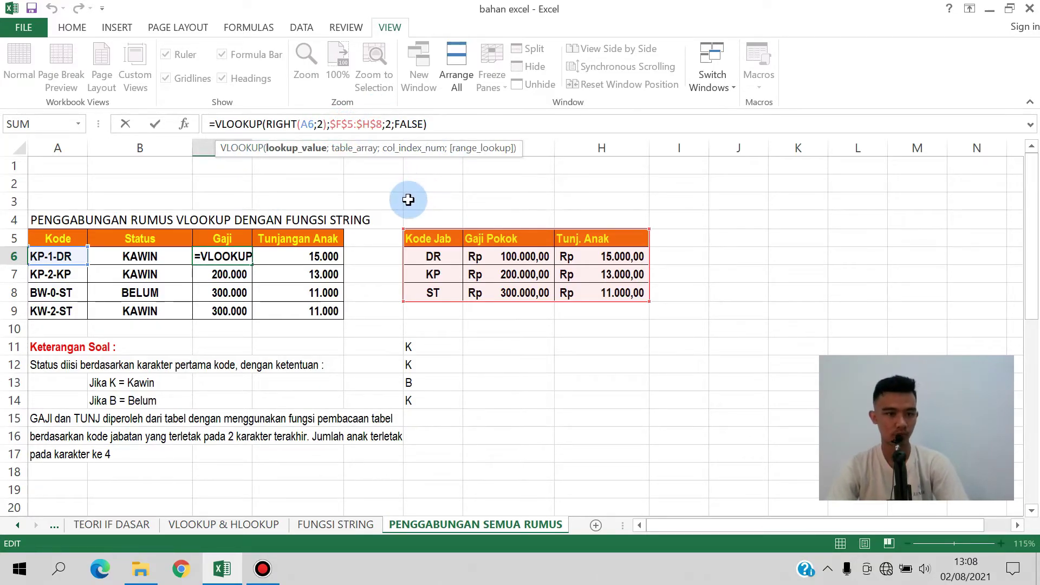
key("ctrl+Return")
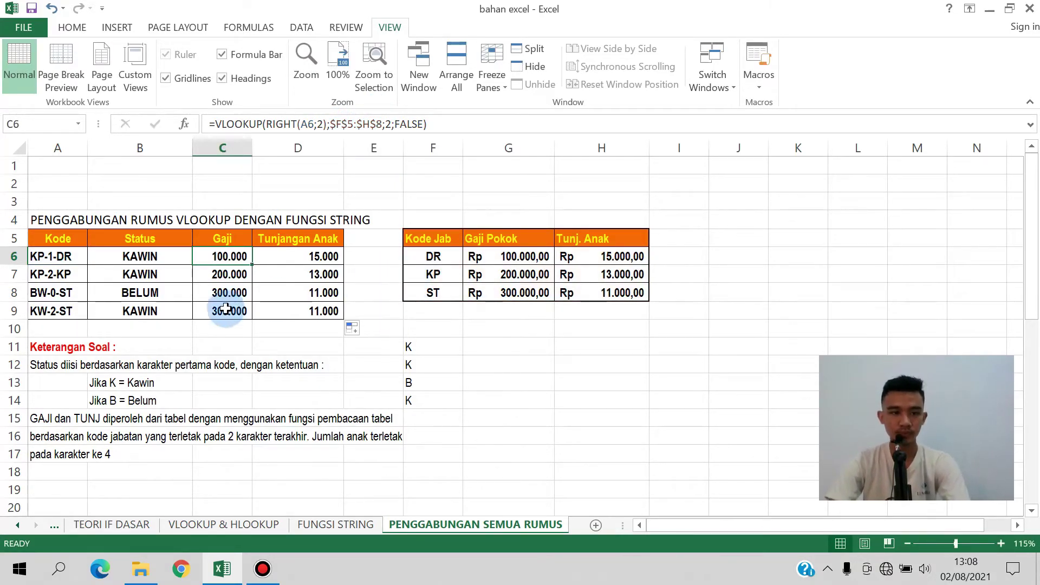
Examine the item table starting at row 22 and the separate Snack, Kacang and Mie Instan price tables in columns H:I.
scroll(249, 292, "down", 5)
scroll(257, 346, "up", 2)
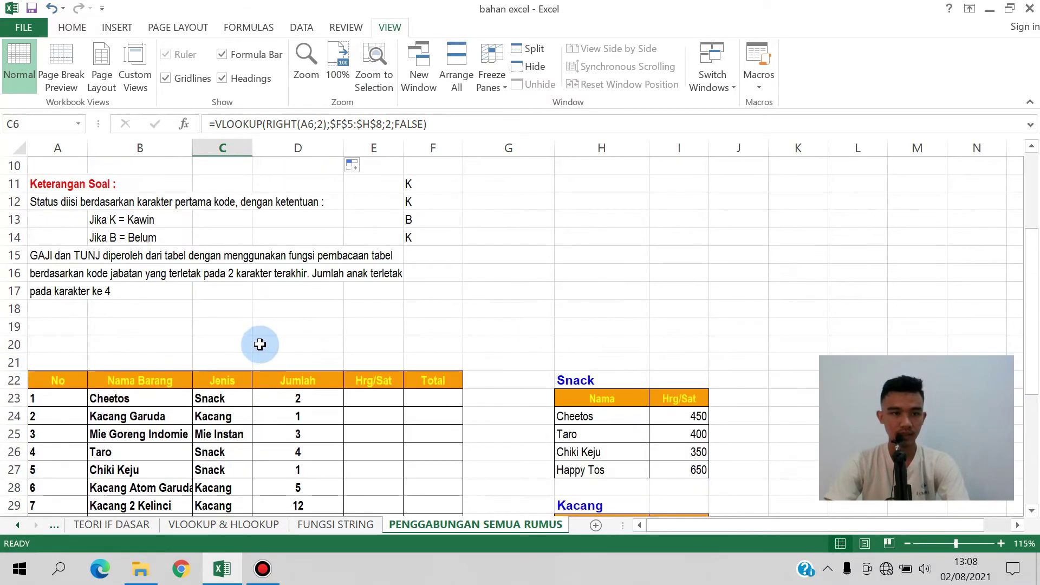
scroll(261, 344, "down", 1)
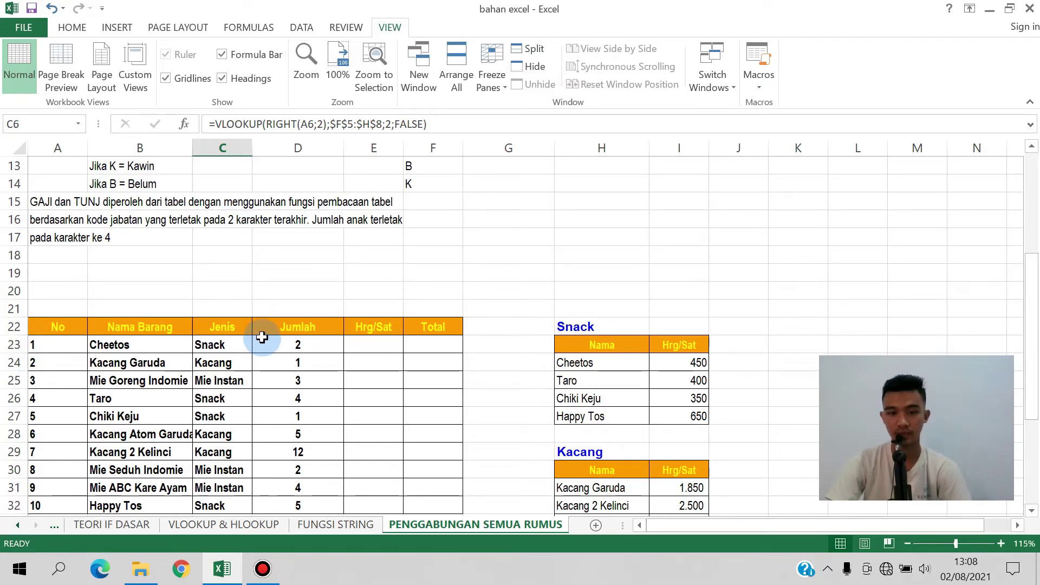
scroll(270, 333, "down", 1)
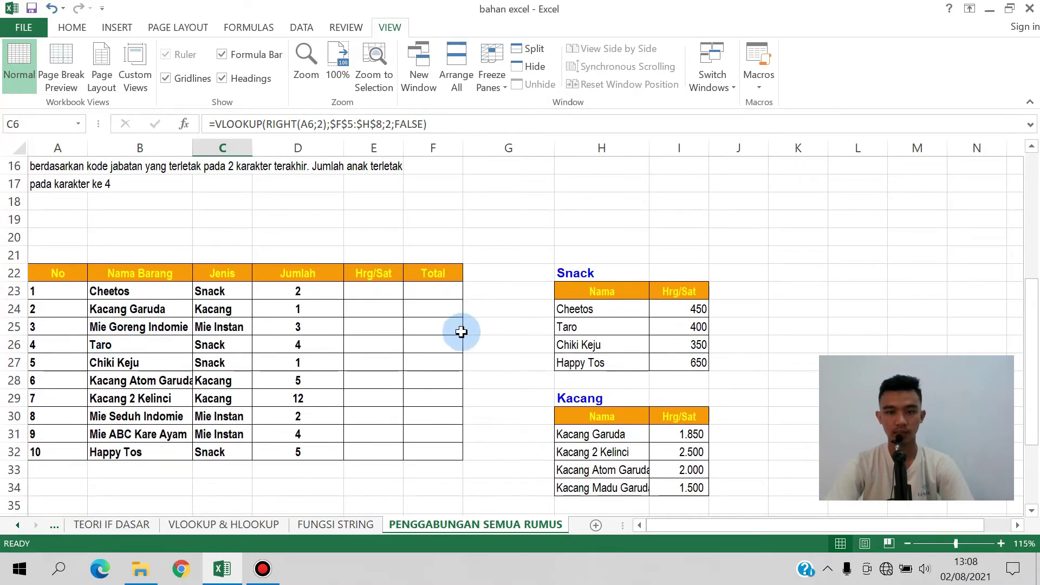
left_click(389, 291)
left_click(585, 276)
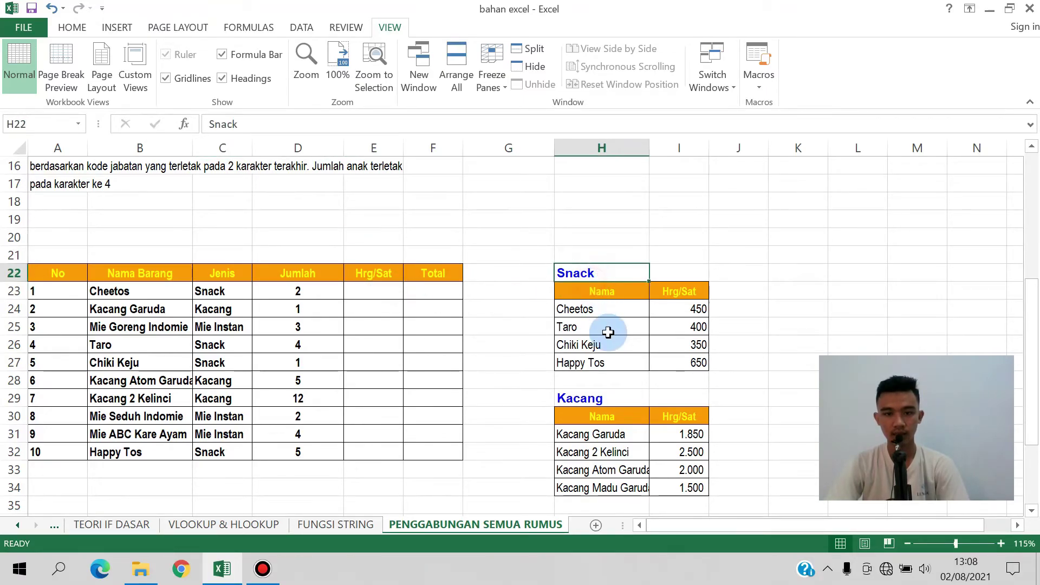
scroll(617, 330, "down", 4)
scroll(623, 352, "up", 2)
left_click(569, 431)
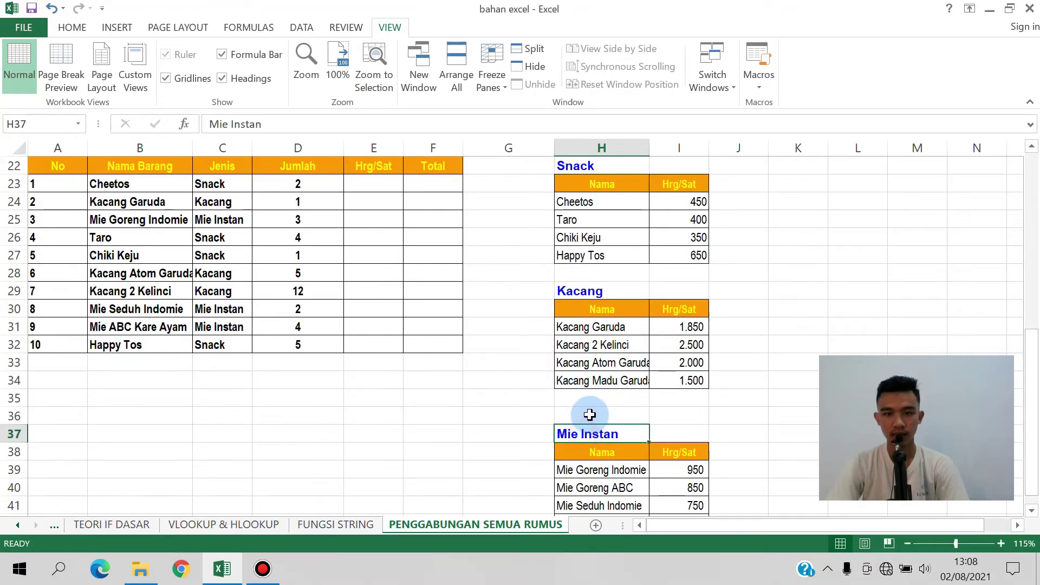
scroll(590, 410, "up", 2)
left_click(590, 410)
left_click(599, 254)
scroll(593, 336, "down", 2)
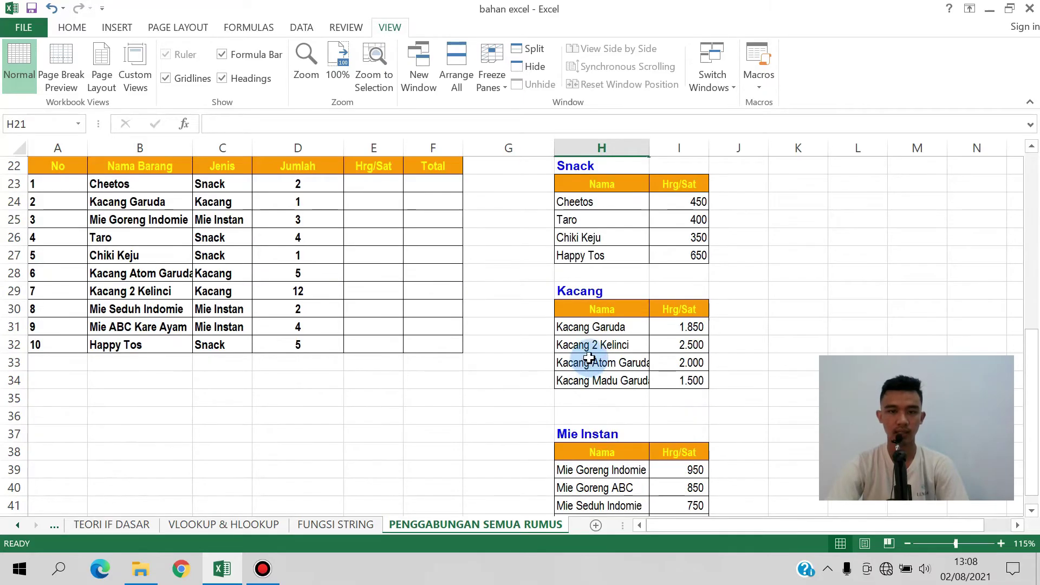
scroll(590, 282, "up", 1)
left_click(587, 219)
left_click(593, 361)
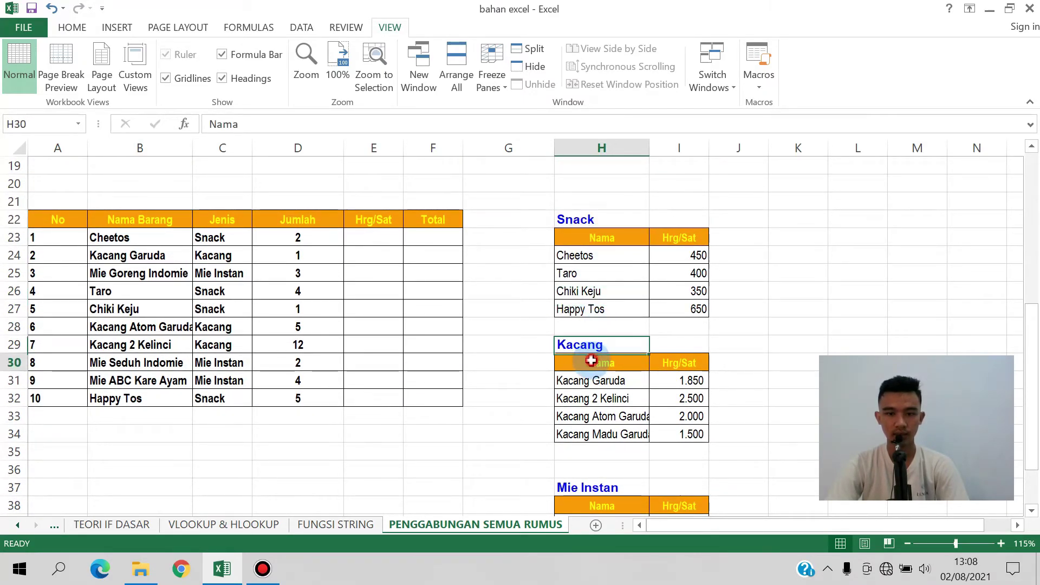
scroll(593, 389, "down", 2)
scroll(602, 324, "up", 4)
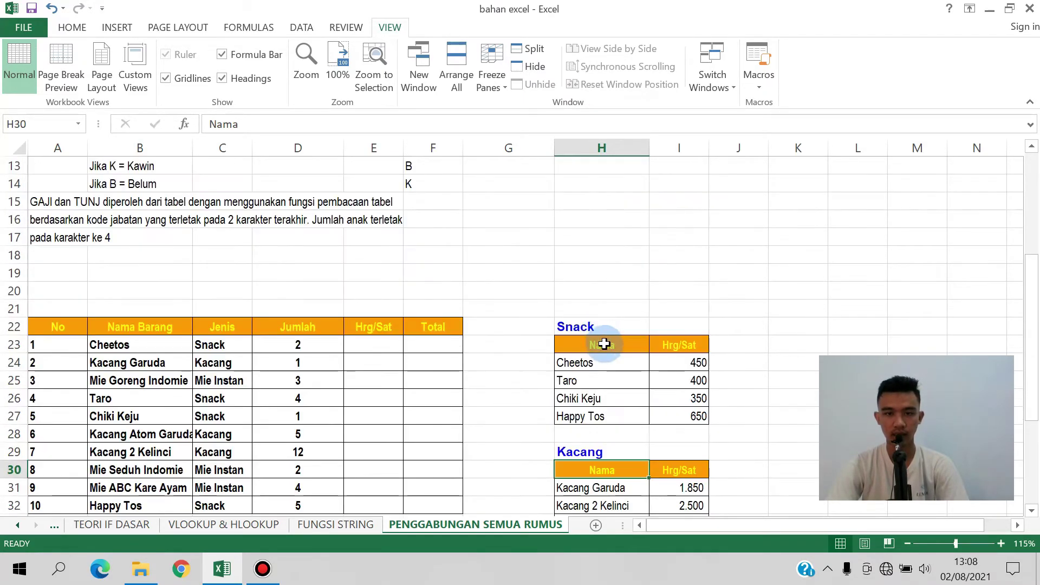
scroll(604, 348, "down", 1)
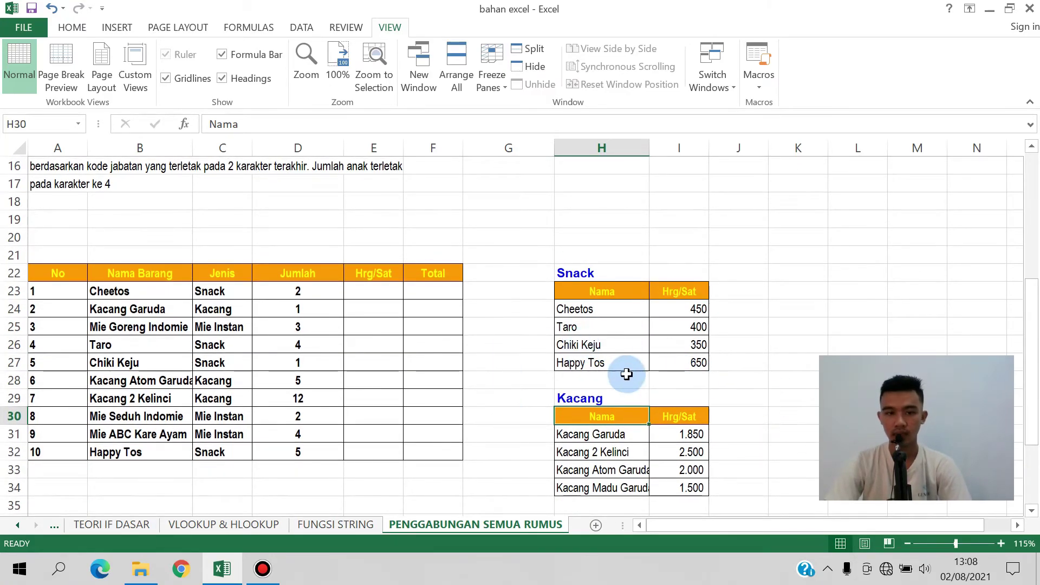
Compare the Jenis values in column C with the Snack price table H23:I27 and the Kacang price table below it.
left_click(225, 291)
left_click(234, 343)
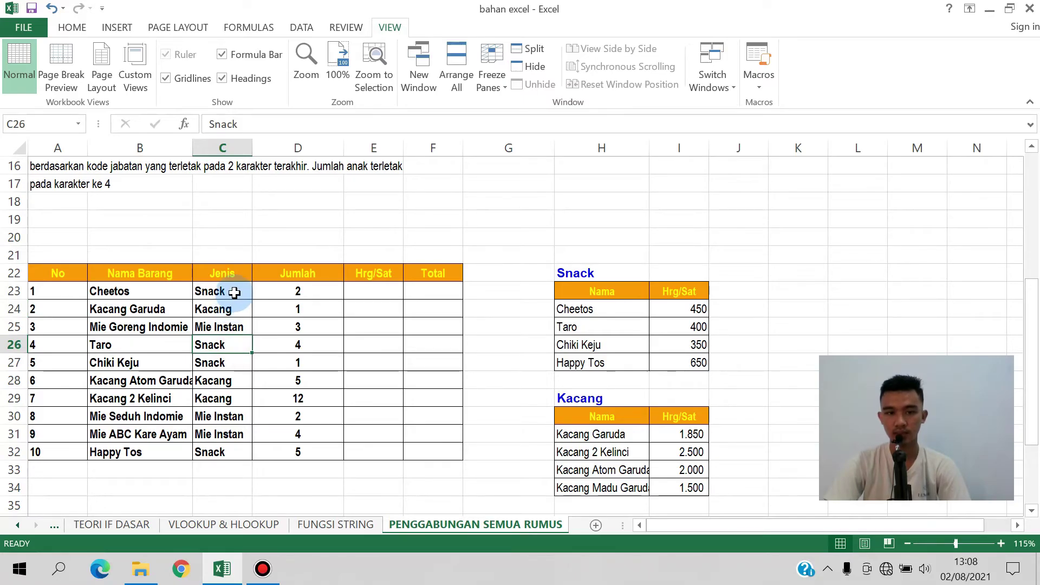
left_click_drag(589, 293, 697, 363)
scroll(631, 364, "down", 3)
scroll(274, 294, "up", 2)
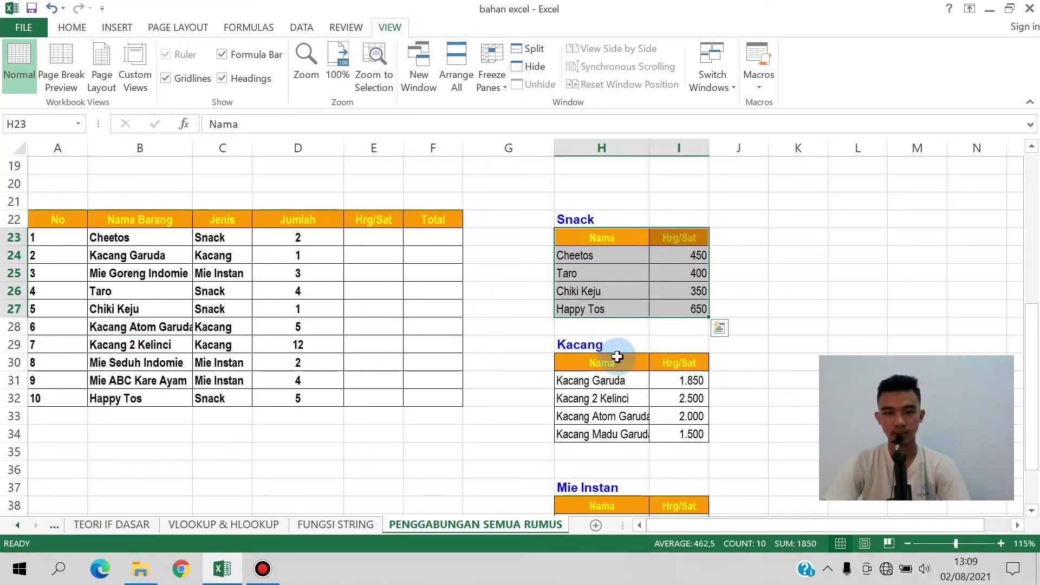
left_click_drag(572, 368, 717, 458)
Start an IF formula in E23 that tests C23="SNACK" and begins a VLOOKUP as its value if true.
left_click(375, 235)
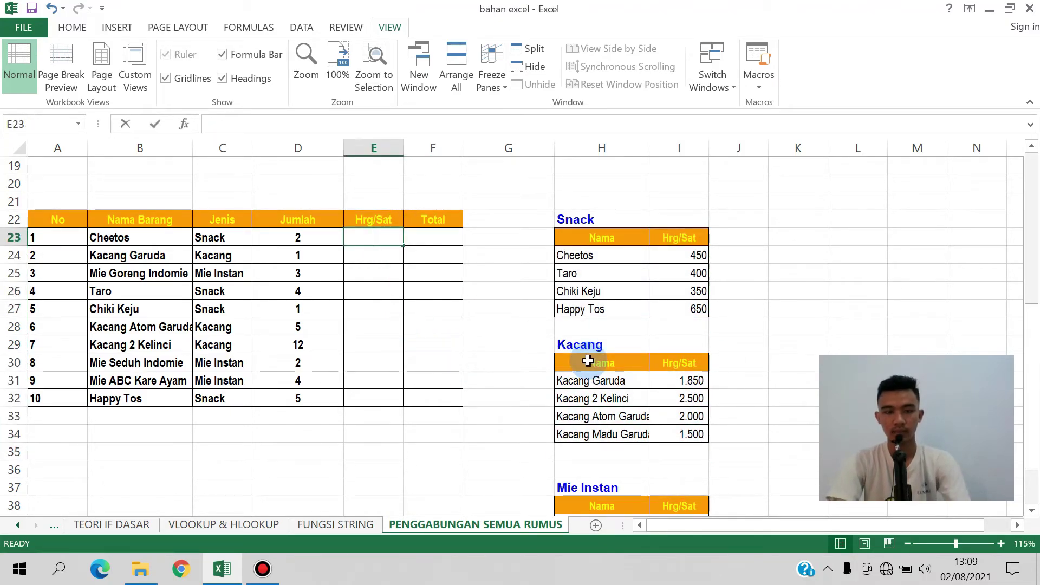
type("=if")
key("Tab")
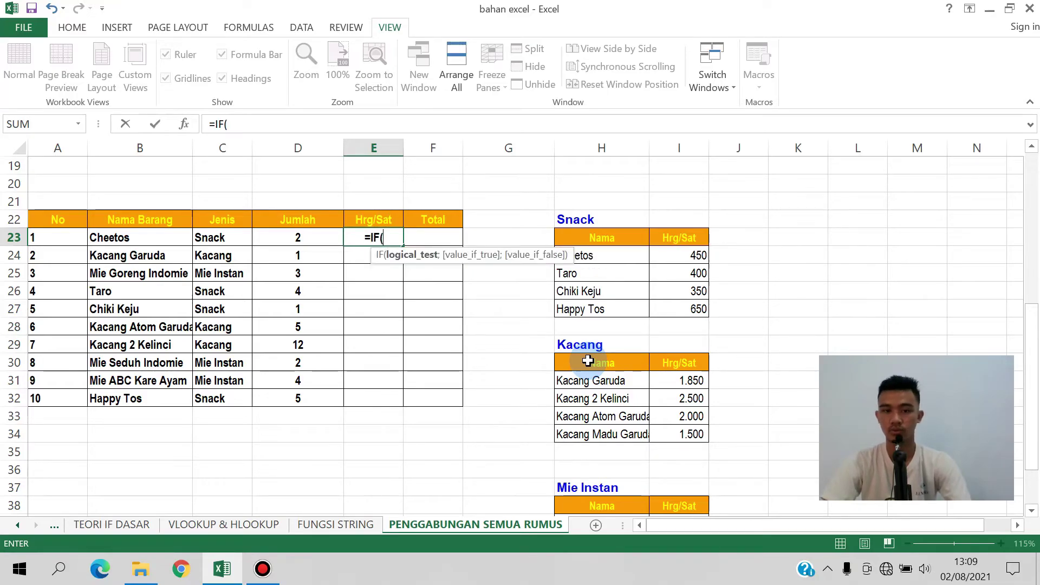
left_click(240, 239)
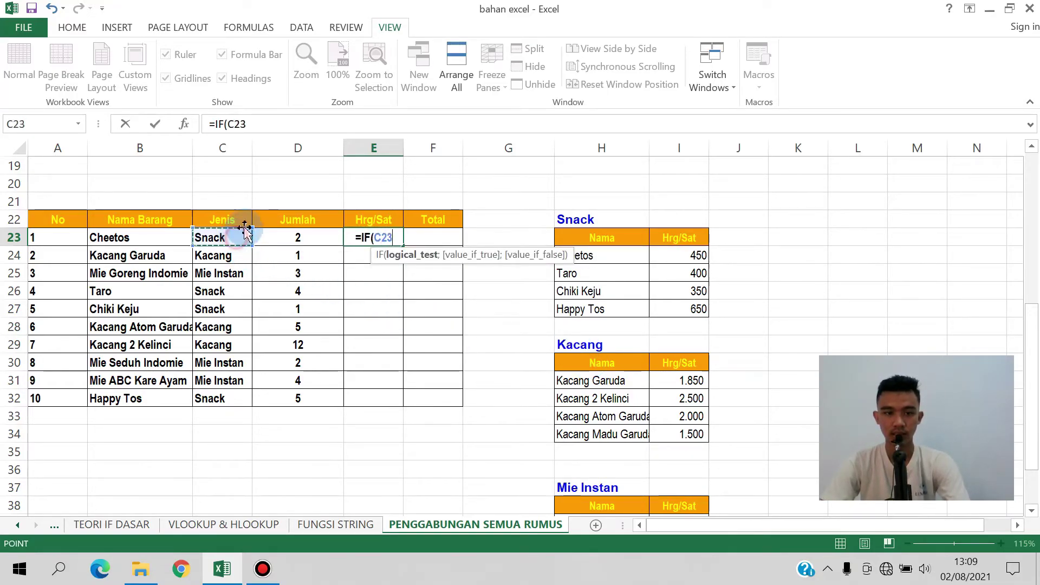
left_click(279, 126)
type("=\"SNAK")
key("BackSpace")
key("BackSpace")
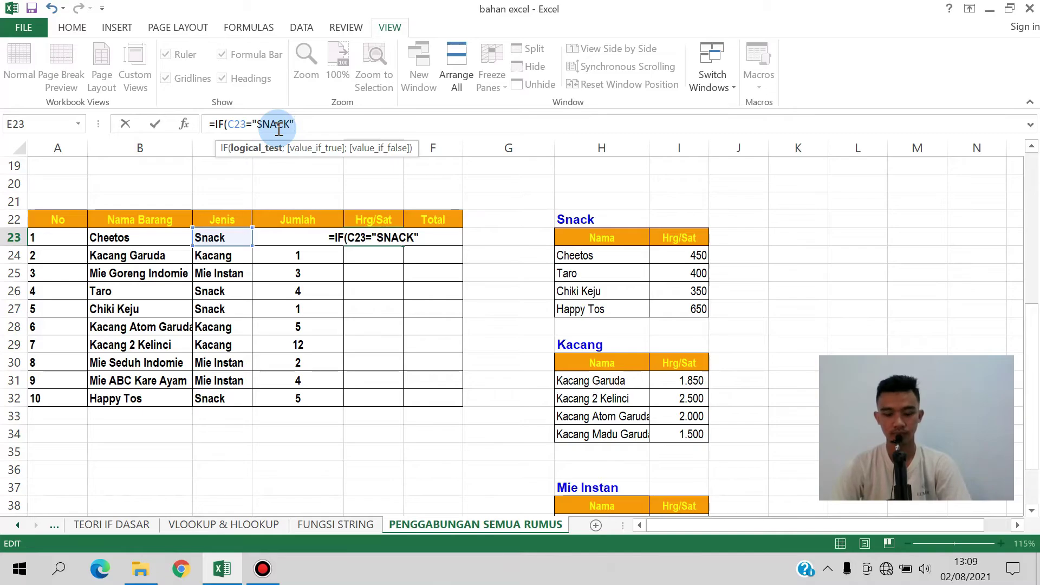
type(";")
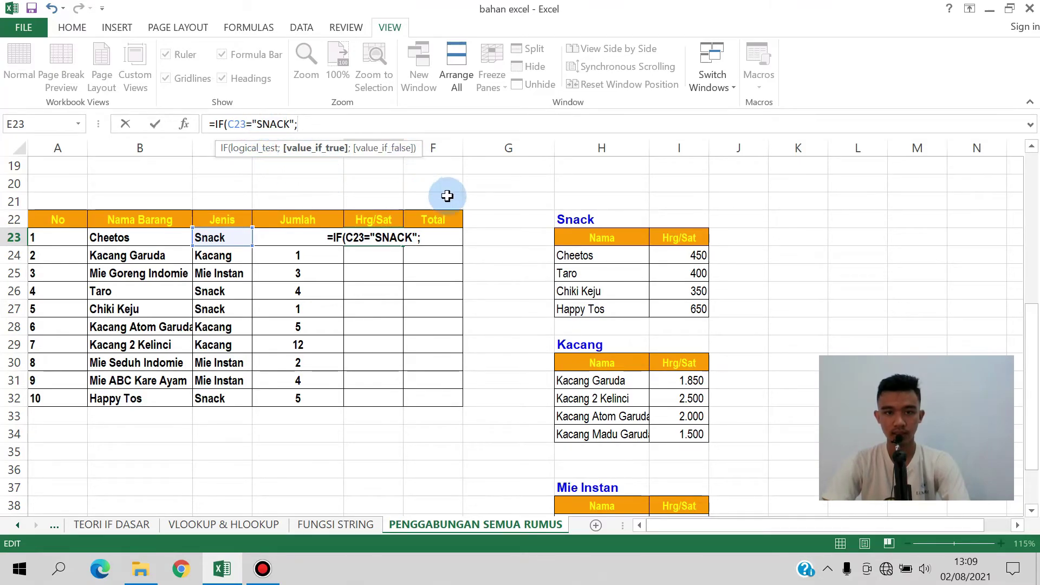
type("VLOK")
key("BackSpace")
key("Tab")
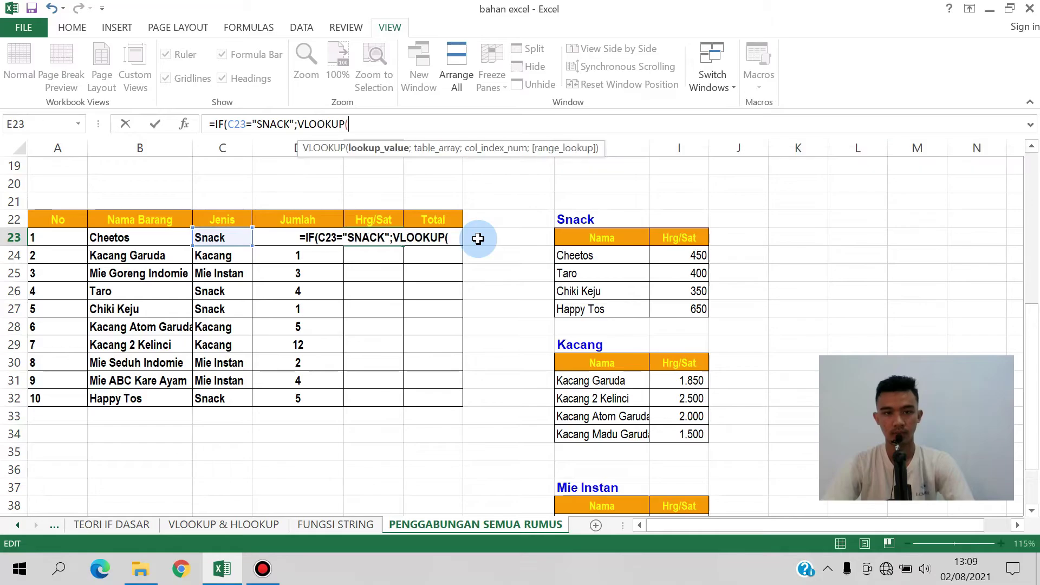
left_click_drag(580, 236, 681, 307)
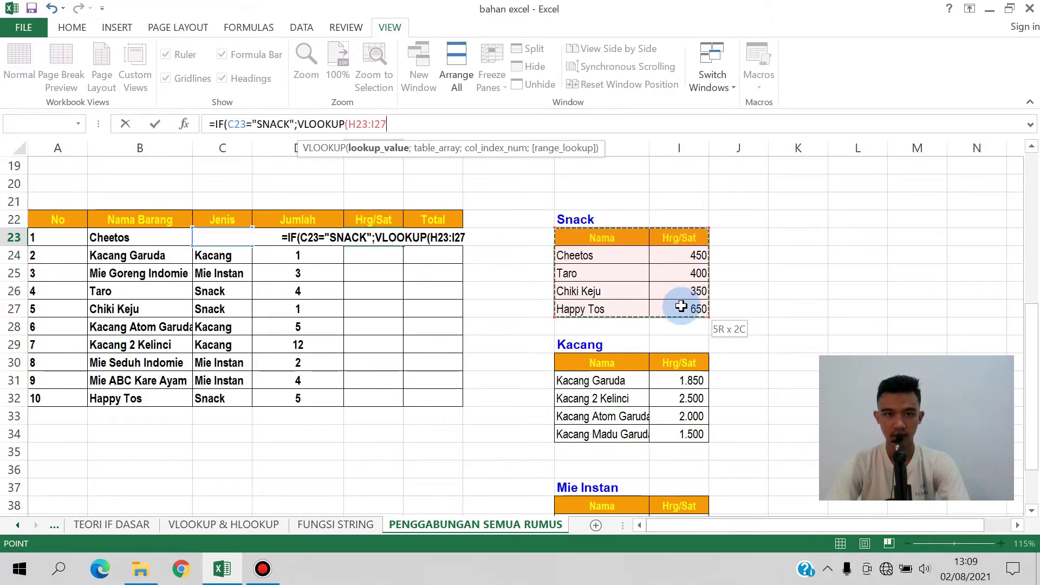
left_click(474, 124)
key("BackSpace")
key("BackSpace")
key("BackSpace")
key("BackSpace")
key("BackSpace")
key("BackSpace")
key("BackSpace")
key("BackSpace")
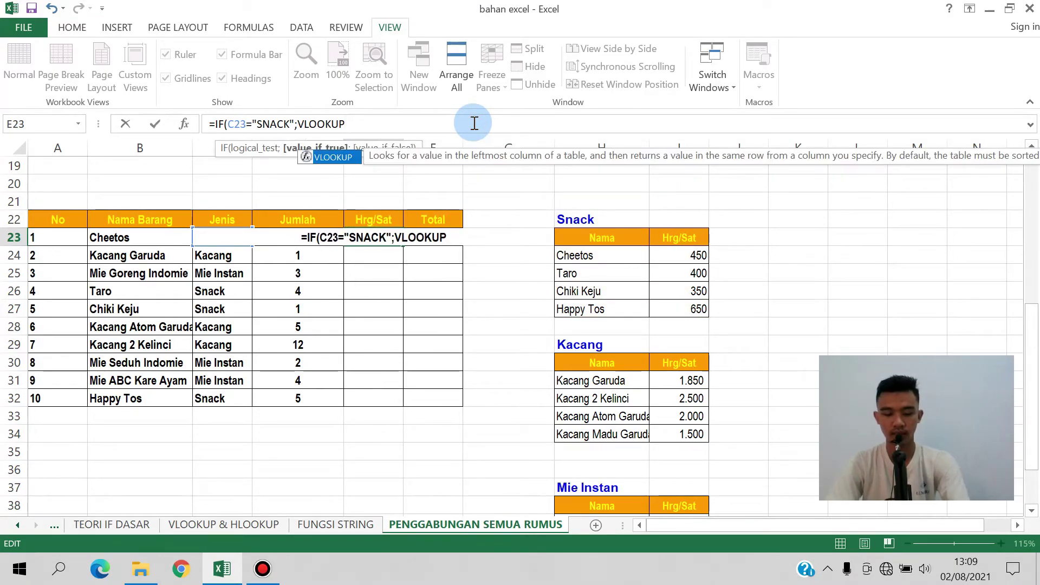
type("(")
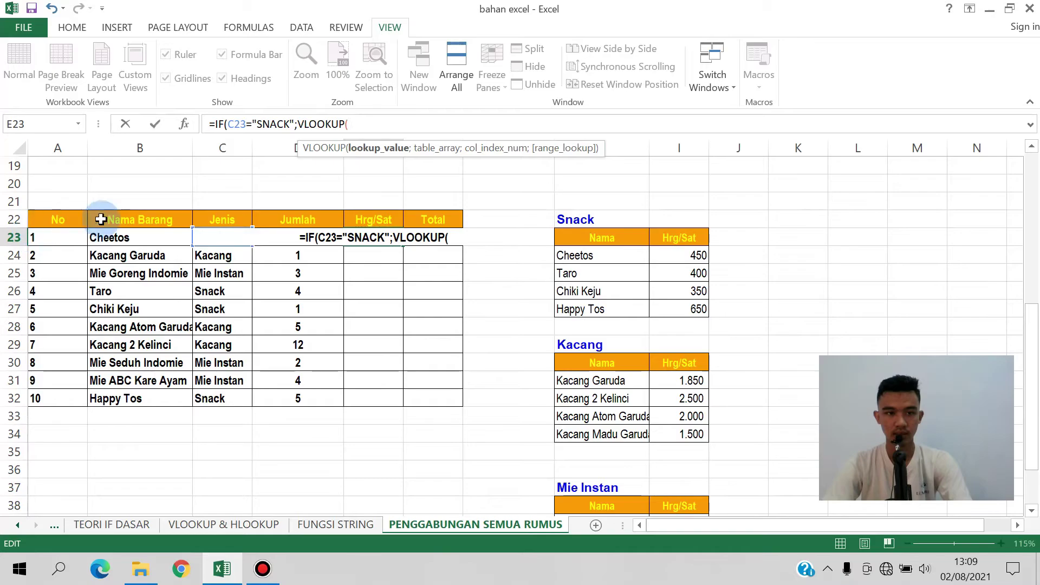
Complete the Snack VLOOKUP in E23 with lookup value C23, table $H$23:$I$27, column index 2 and FALSE.
type("C24")
key("BackSpace")
type("3")
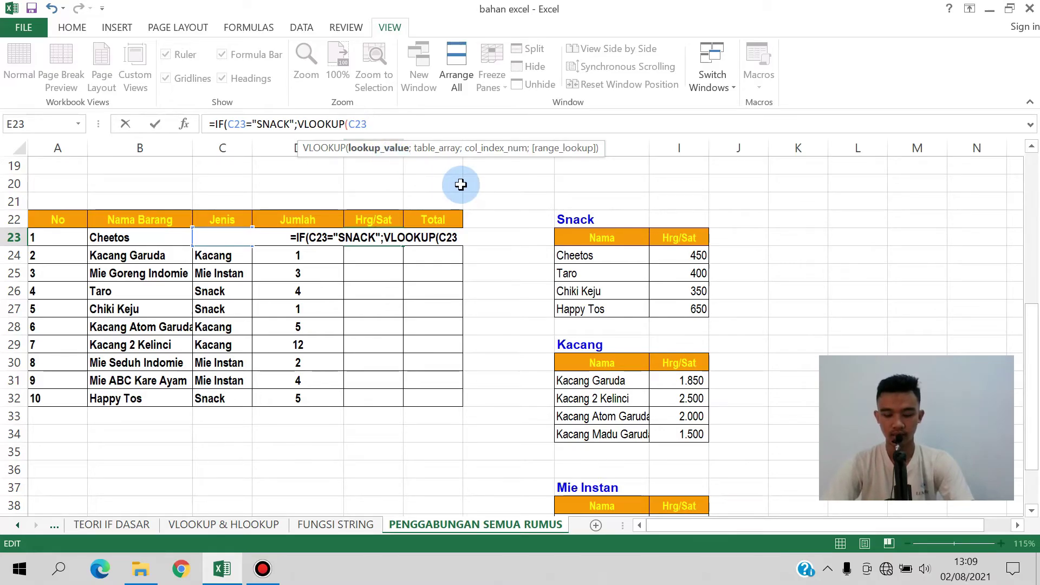
type(";")
left_click_drag(571, 239, 680, 302)
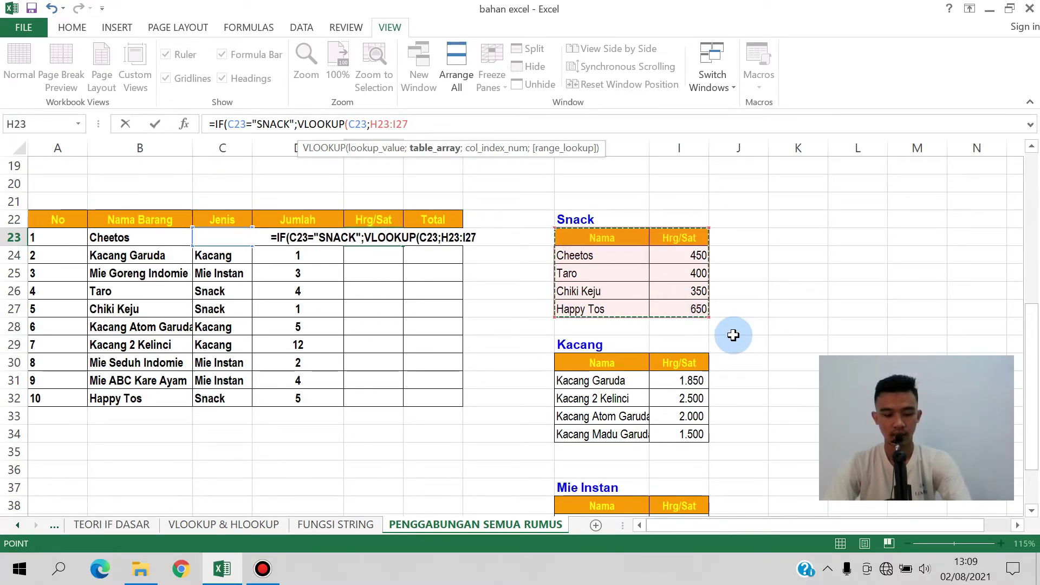
key("F4")
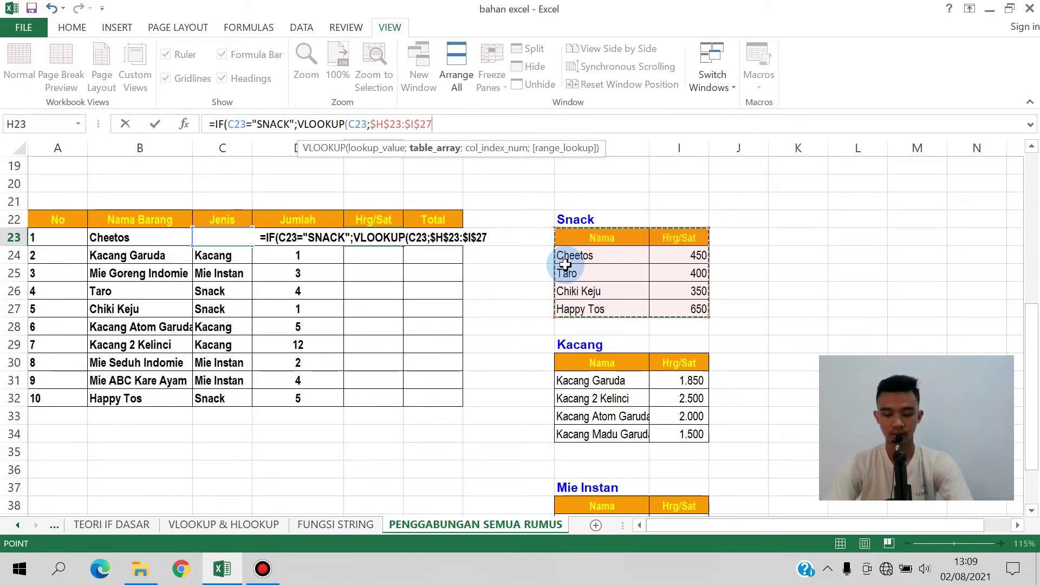
type(";")
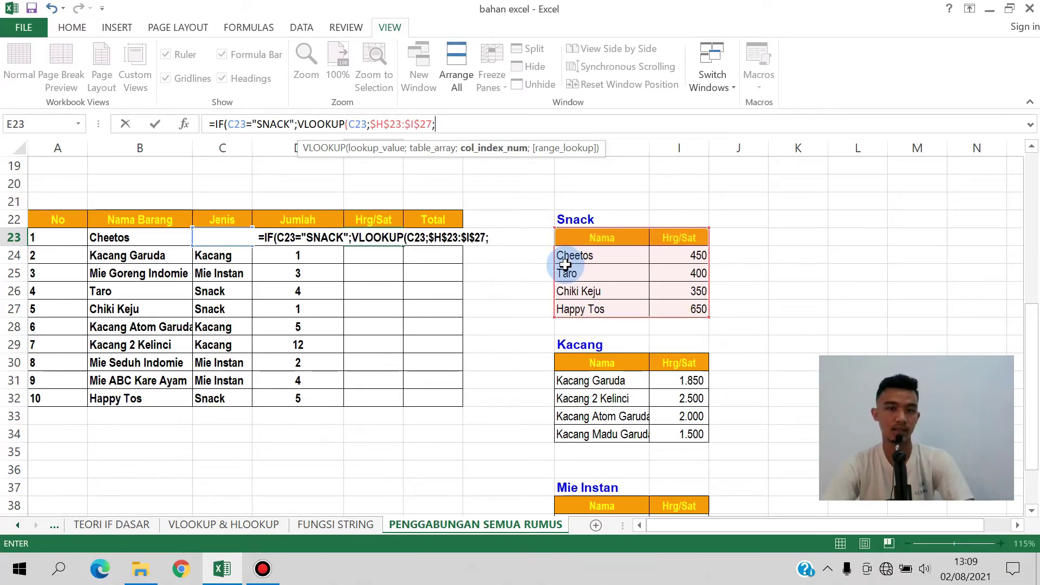
type("2")
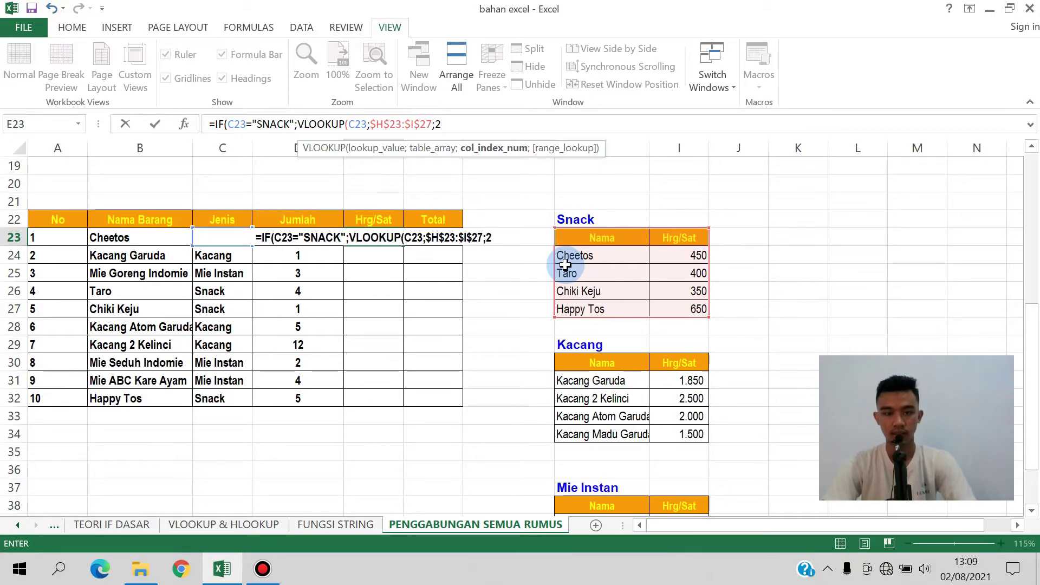
type(";")
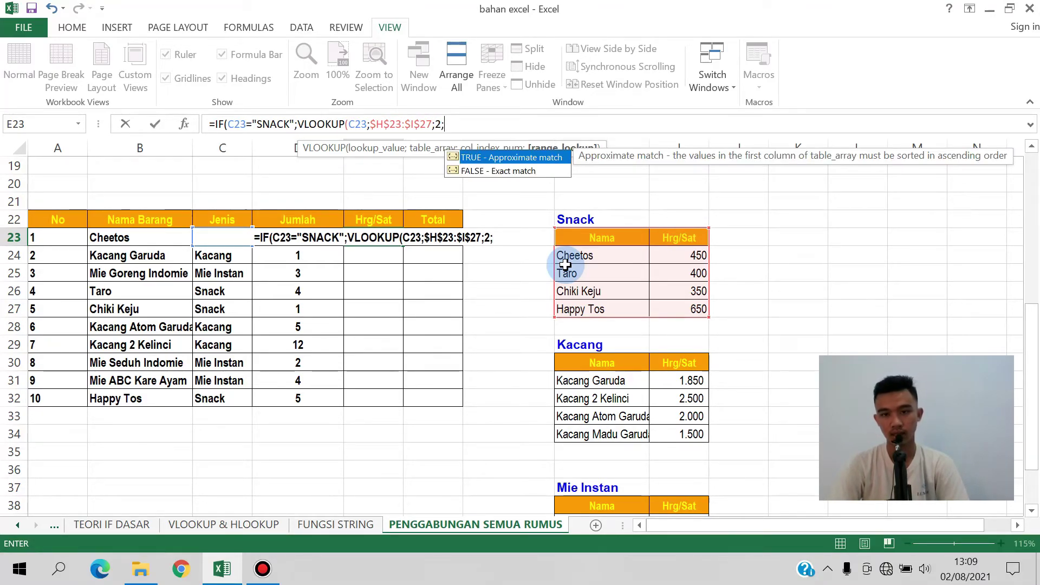
type("FALSE")
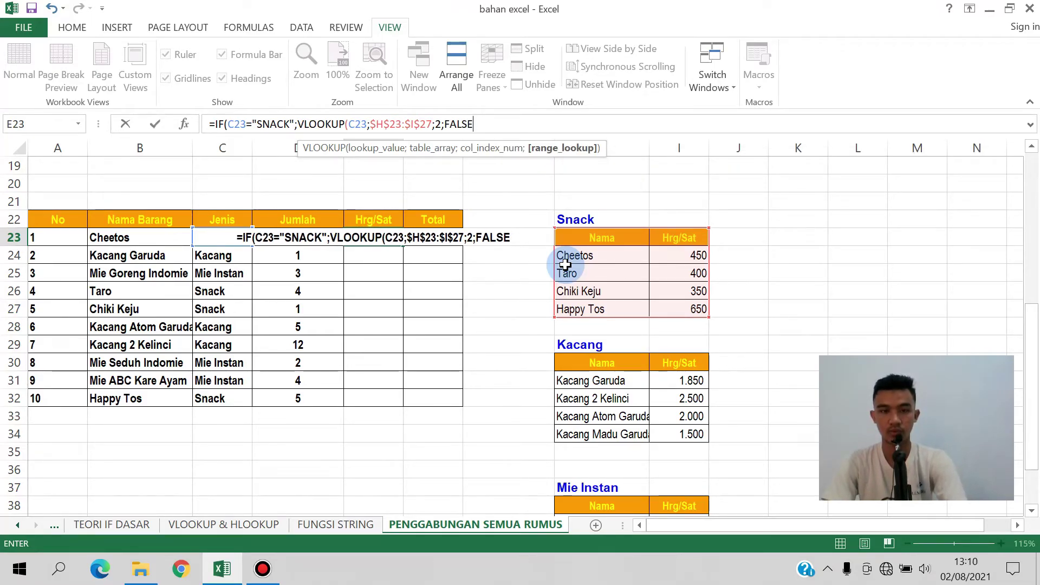
type(")")
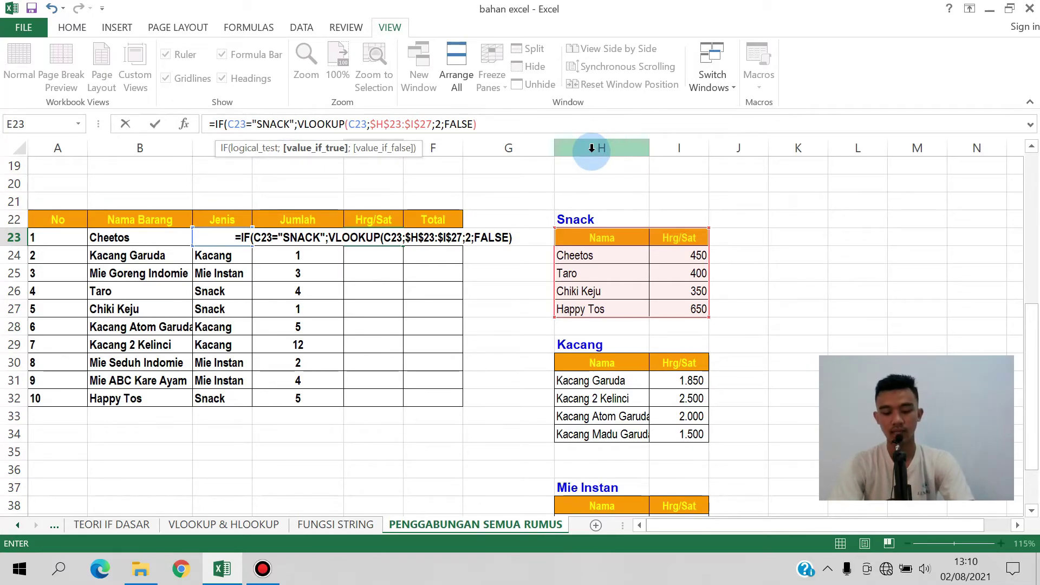
Nest a second IF in the E23 formula as the value if false, testing C23="KACANG" and beginning a VLOOKUP for its true result.
type(";")
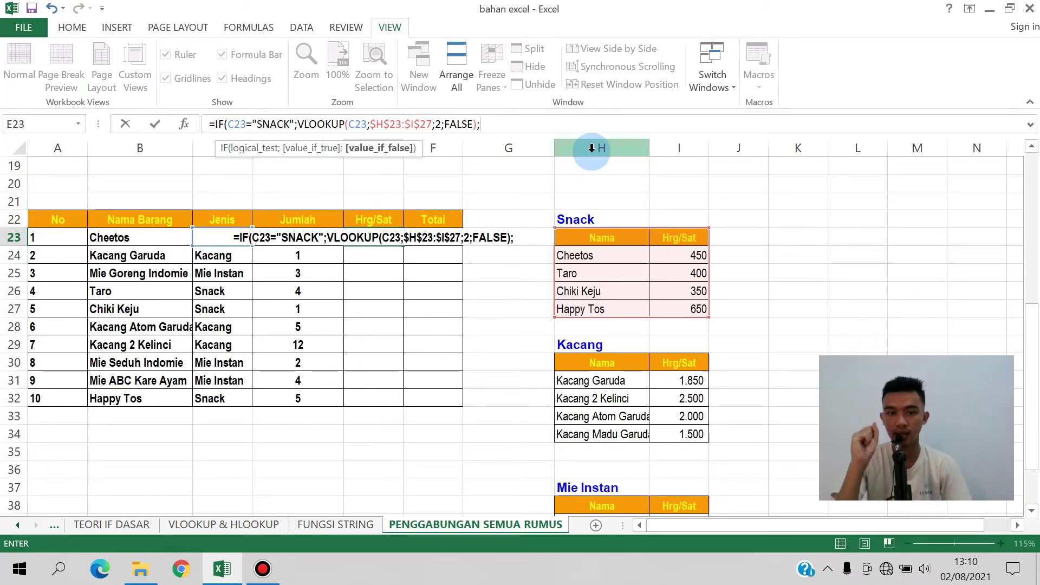
type("IF(")
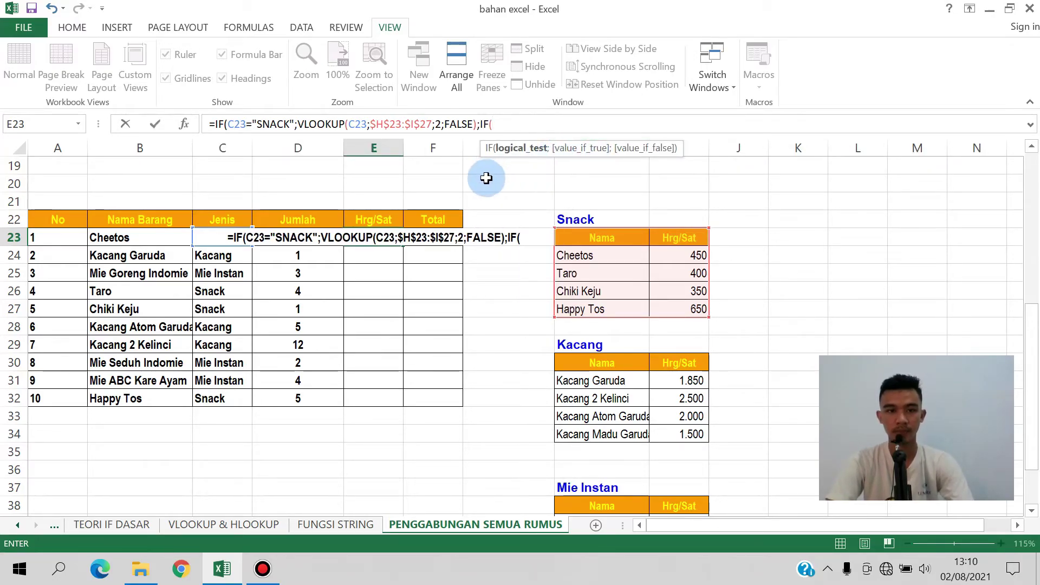
type("C23")
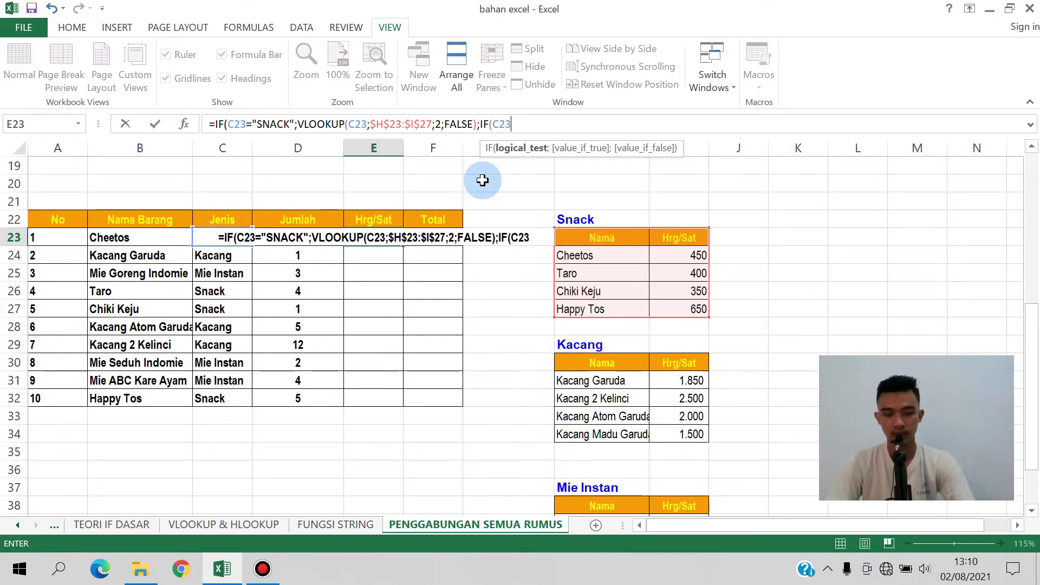
type("=\"KACANG\";")
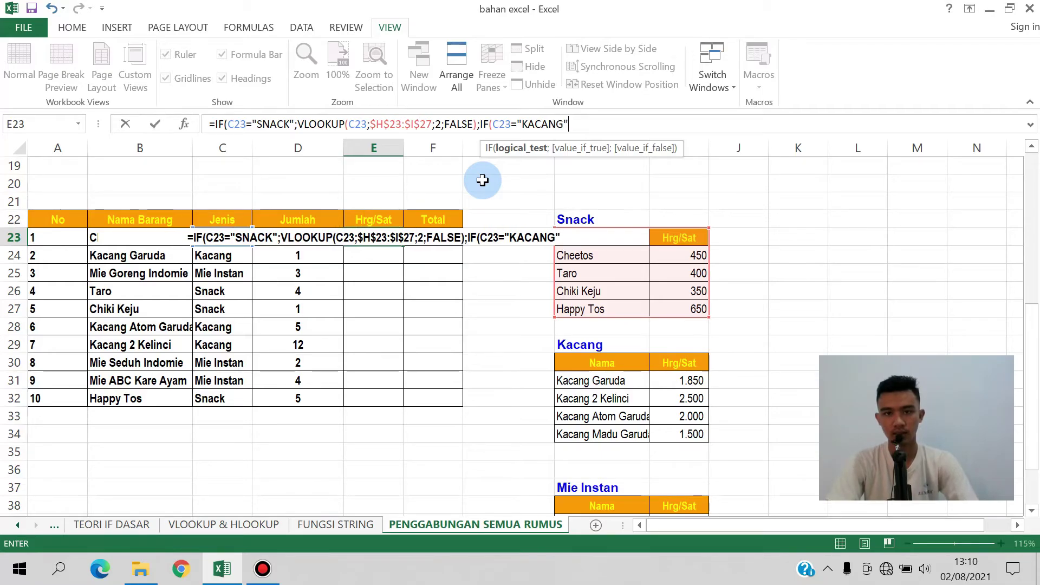
type("VLOK")
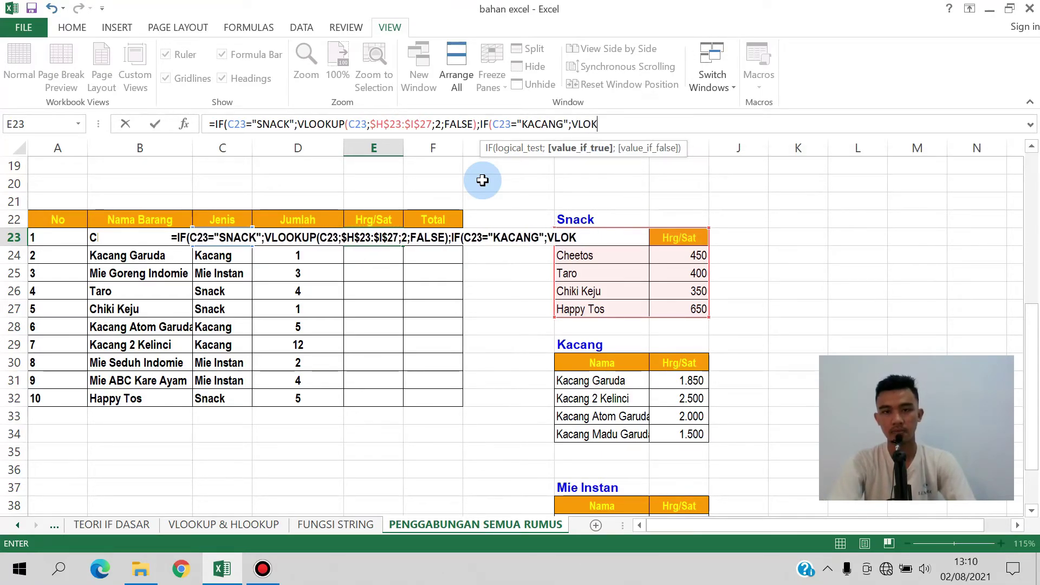
key("Return")
left_click(752, 256)
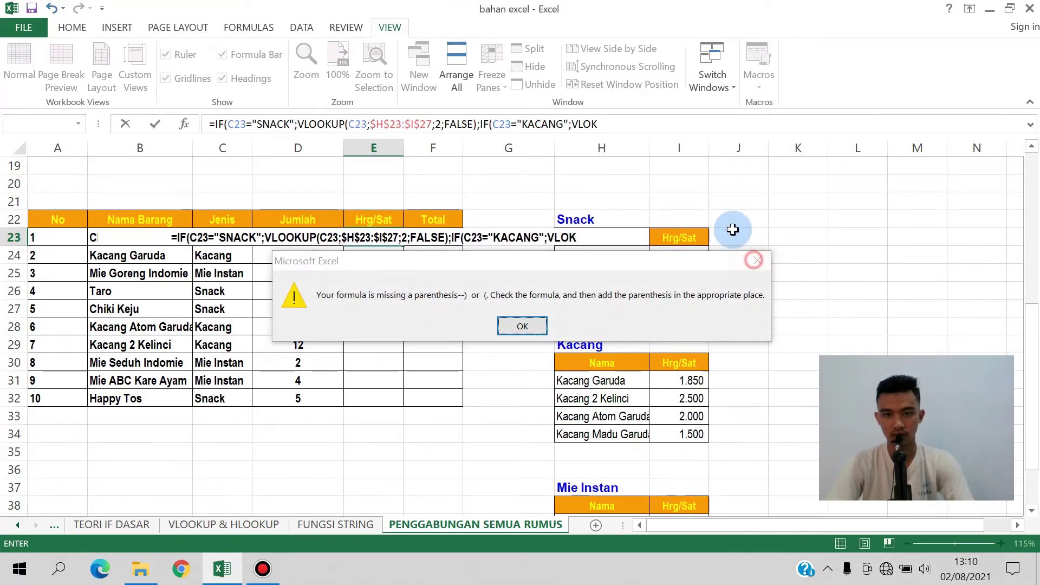
left_click(666, 122)
key("BackSpace")
key("Tab")
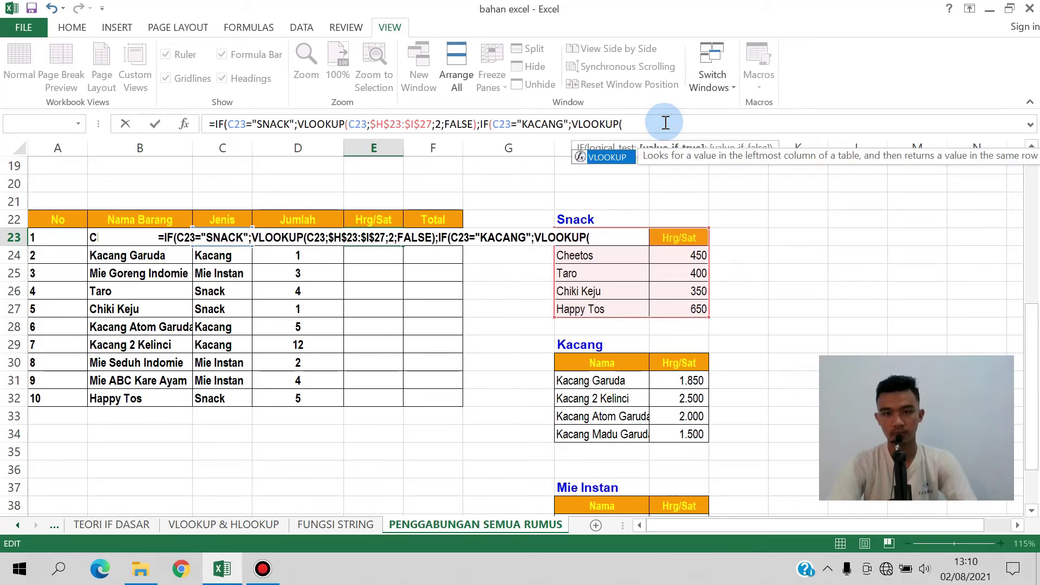
Complete the Kacang VLOOKUP in E23 with lookup value C23, table $H$30:$I$34, column index 2 and FALSE.
type("C23")
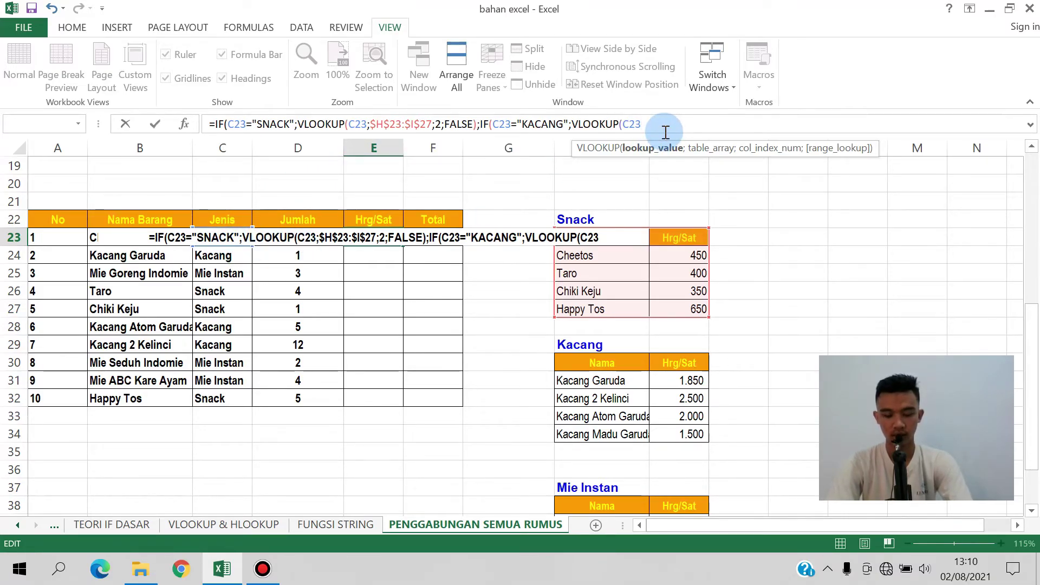
type(";")
left_click_drag(564, 359, 682, 430)
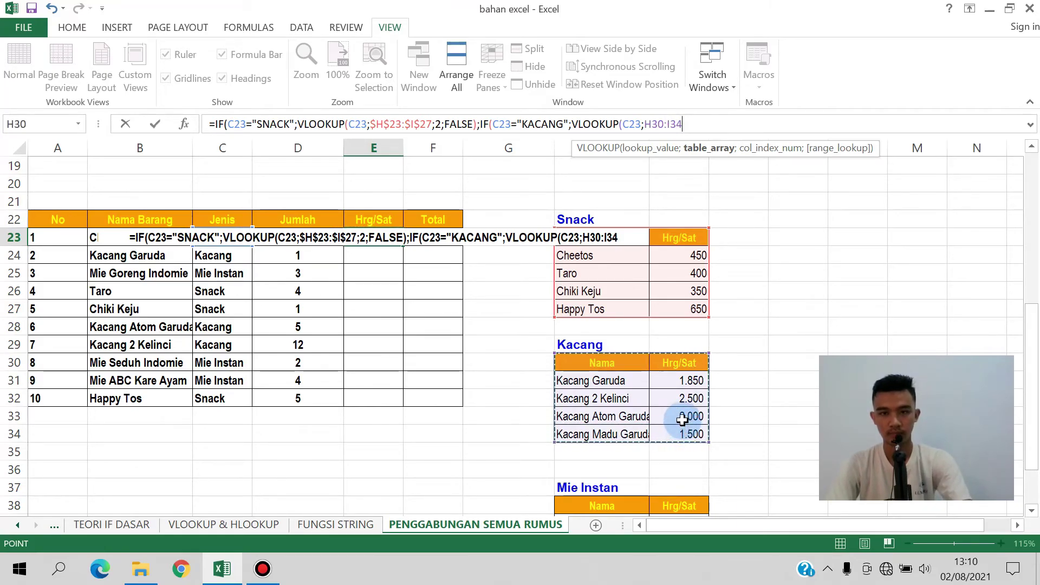
key("F4")
type(";")
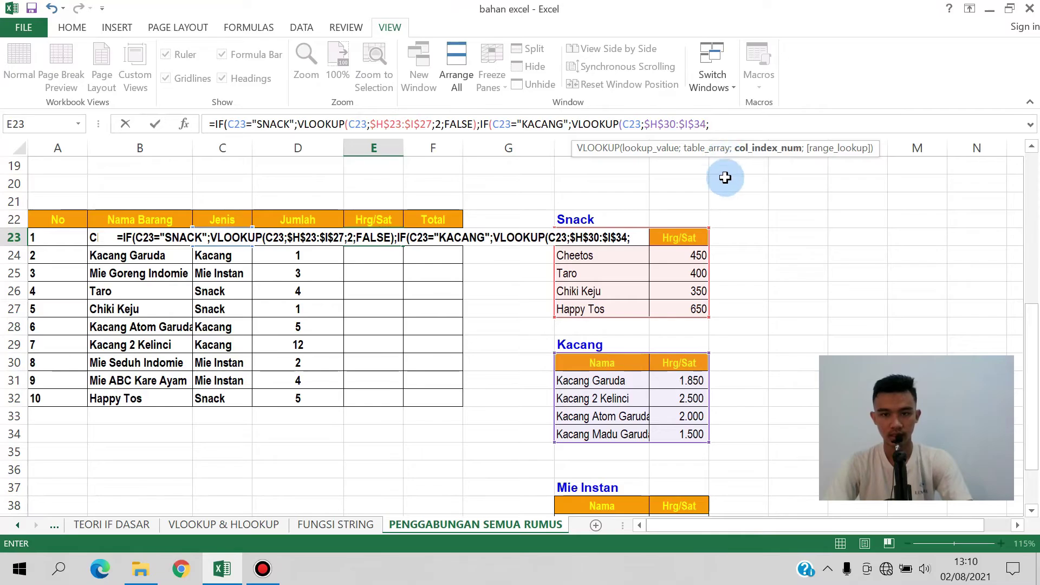
type("2")
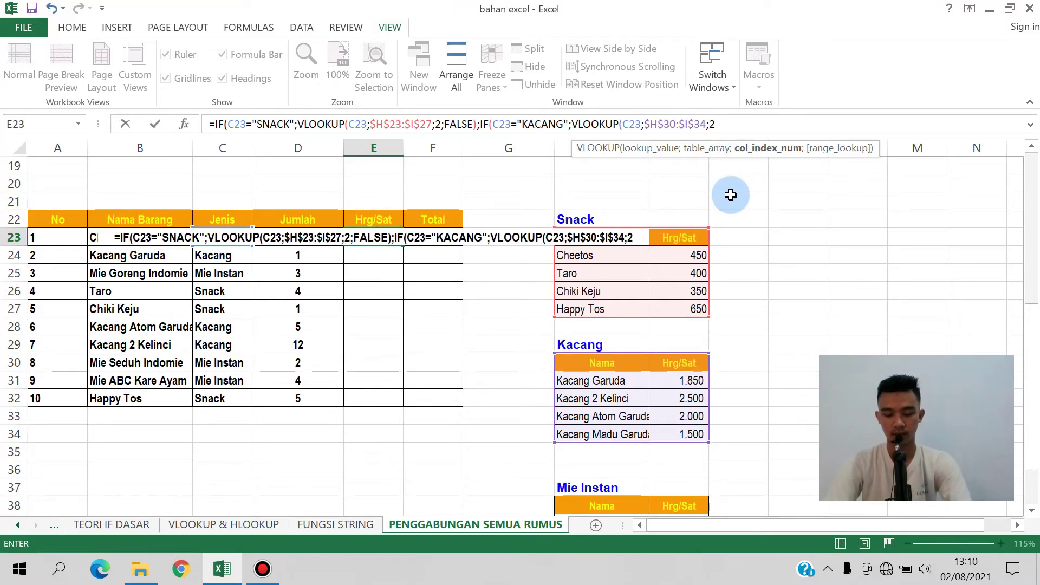
type(";FALSE")
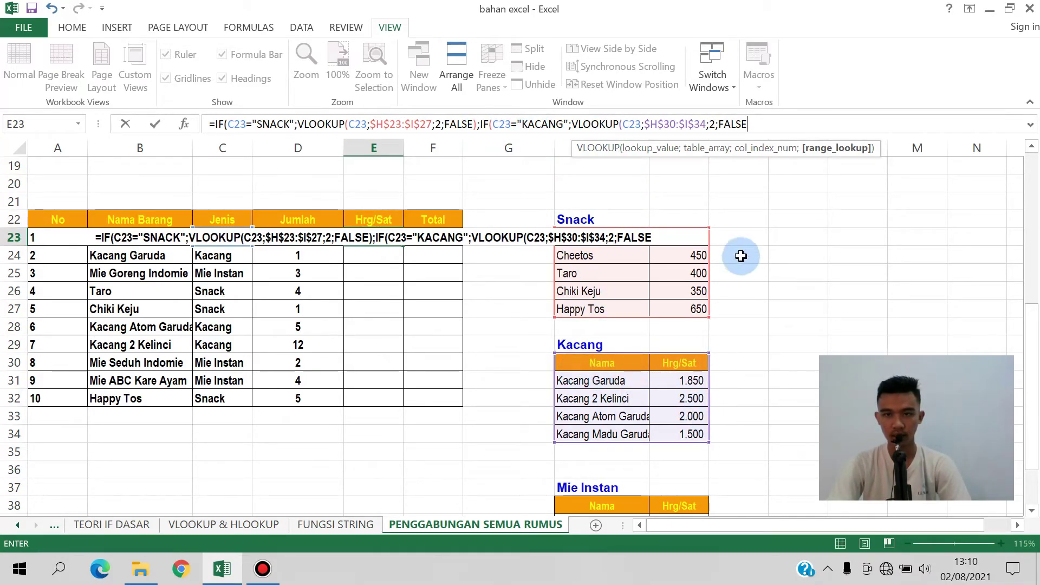
type(")")
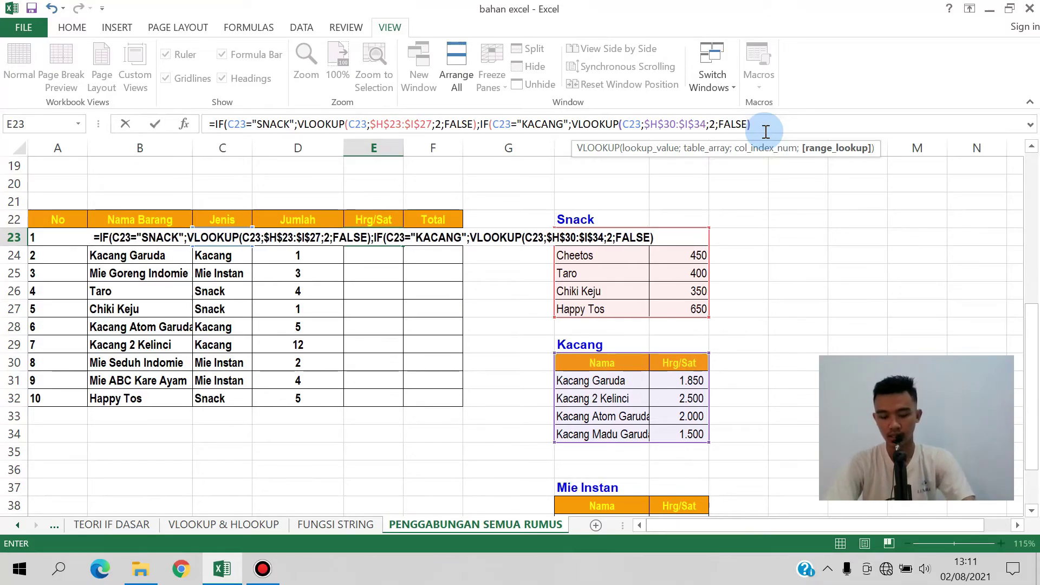
Add a VLOOKUP as the nested IF's value if false in E23, with lookup value C23 and the Mie Instan table H38:I42.
type(";")
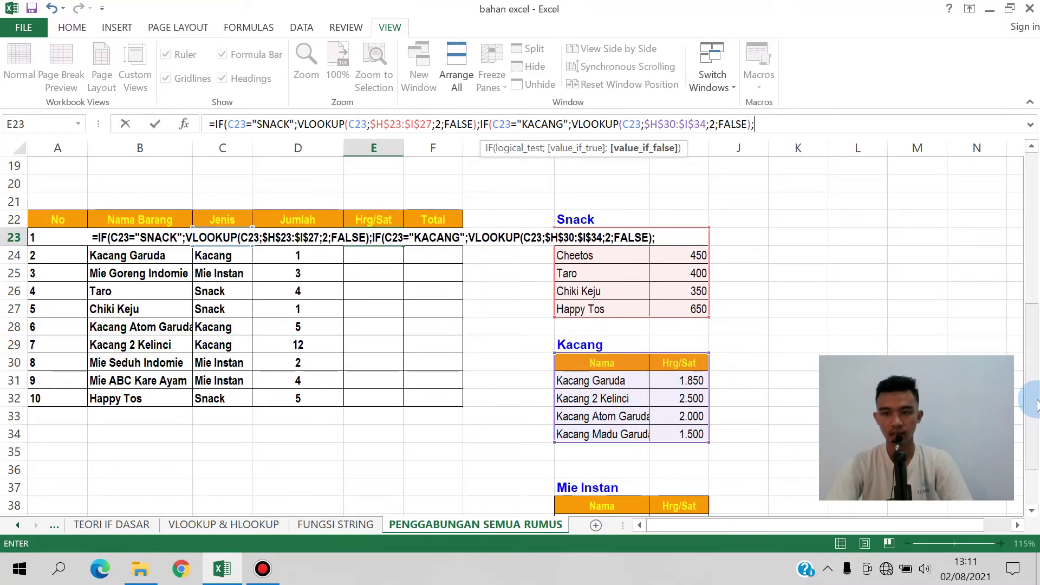
scroll(1018, 411, "down", 2)
left_click_drag(573, 431, 669, 453)
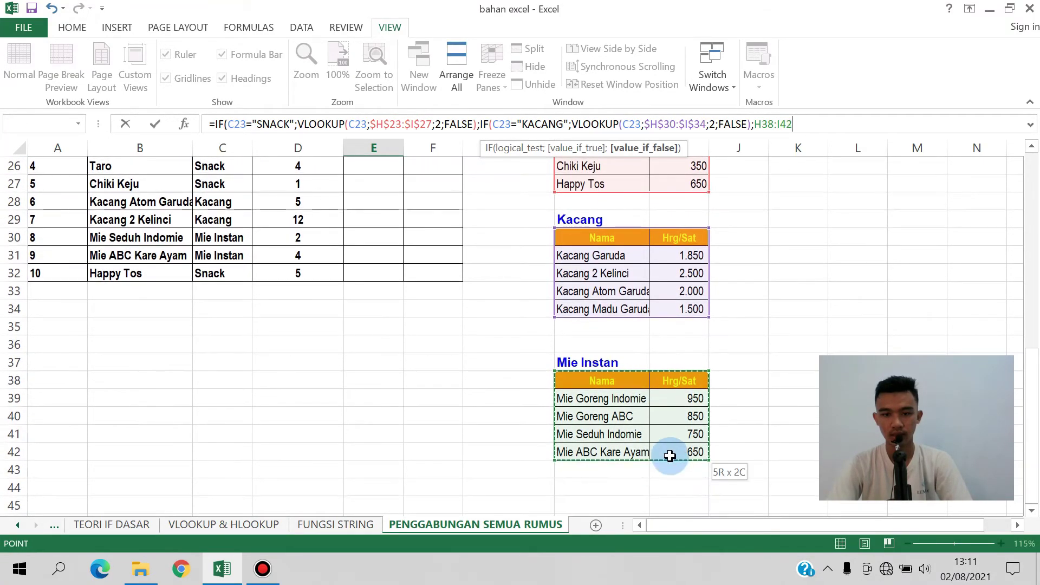
left_click(812, 120)
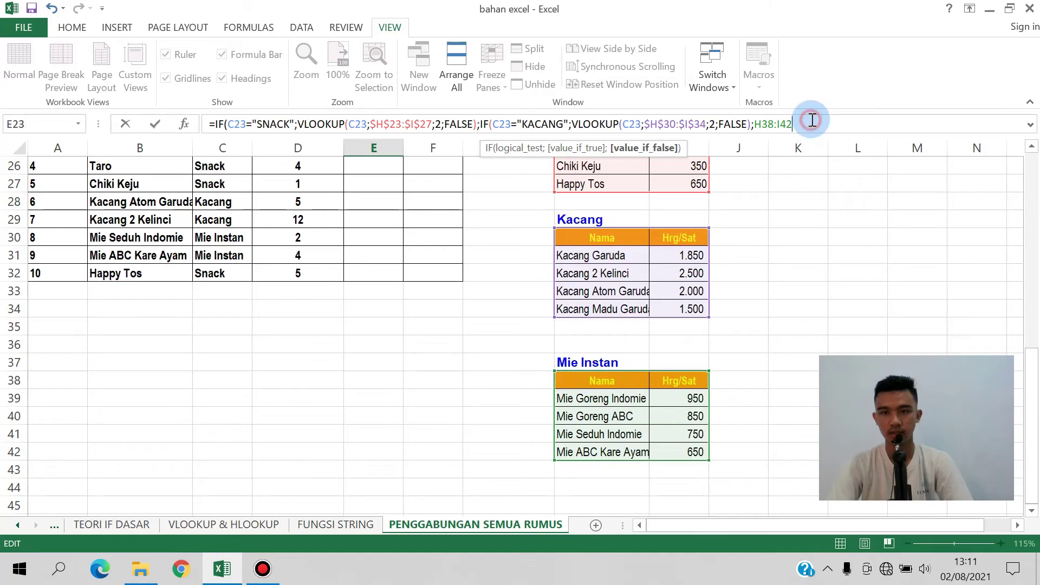
left_click(754, 124)
type(";VLOOKUP(")
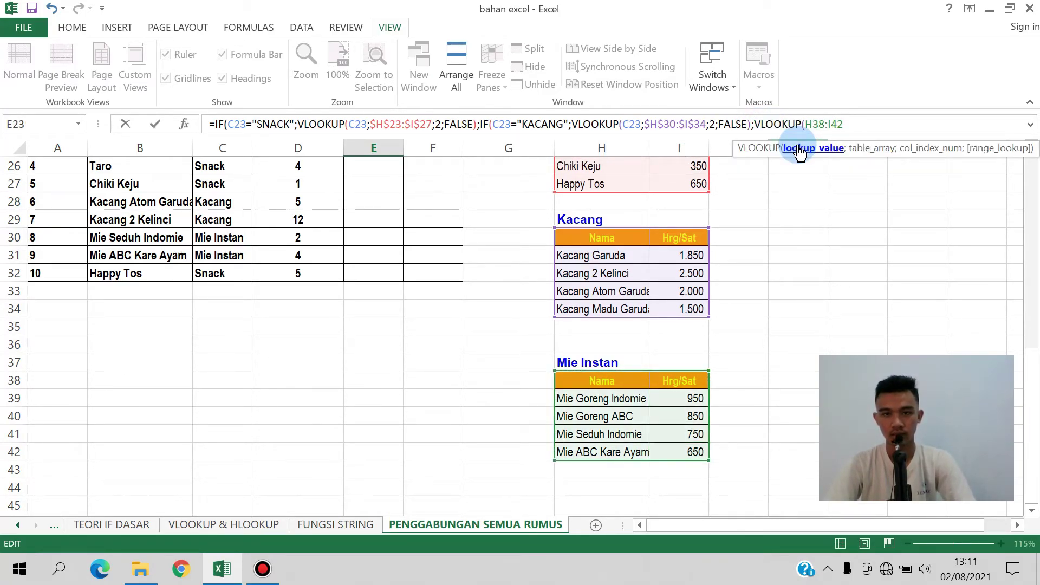
type("C23")
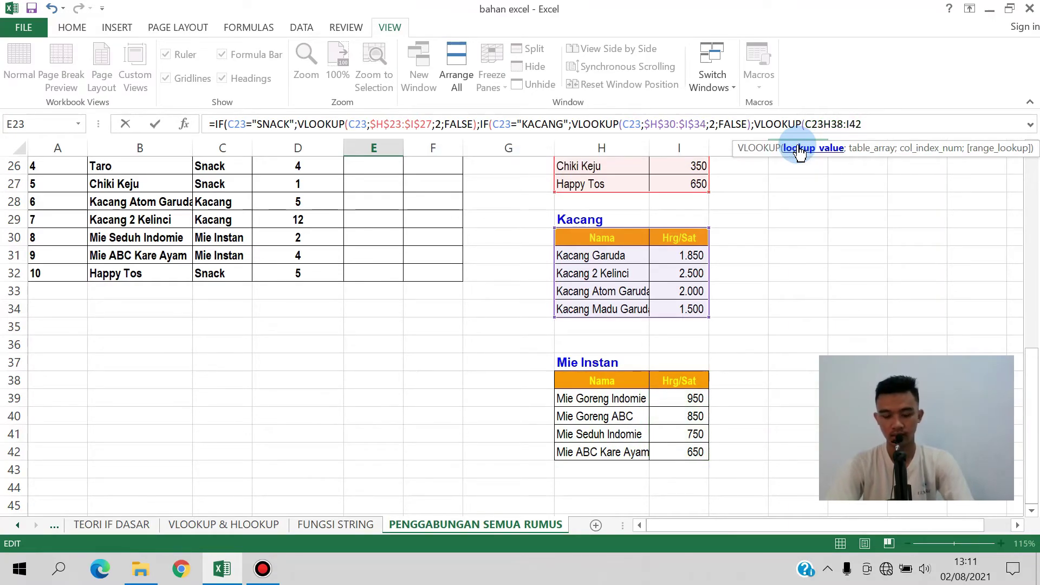
type(";")
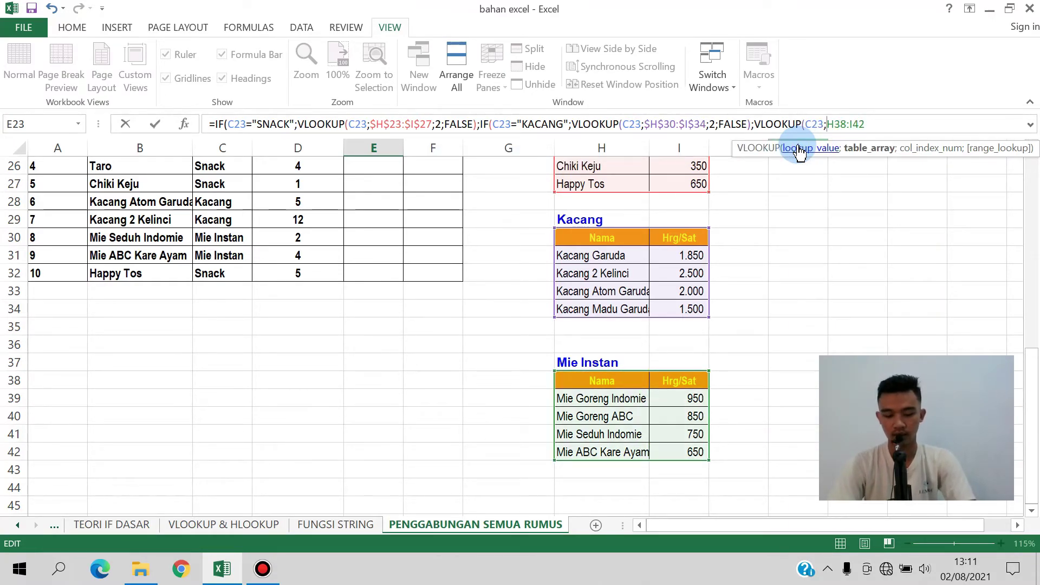
Make the Mie Instan range absolute as $H$38:$I$42, then complete the E23 formula with column index 2, FALSE and the closing parentheses.
key("F4")
key("Right")
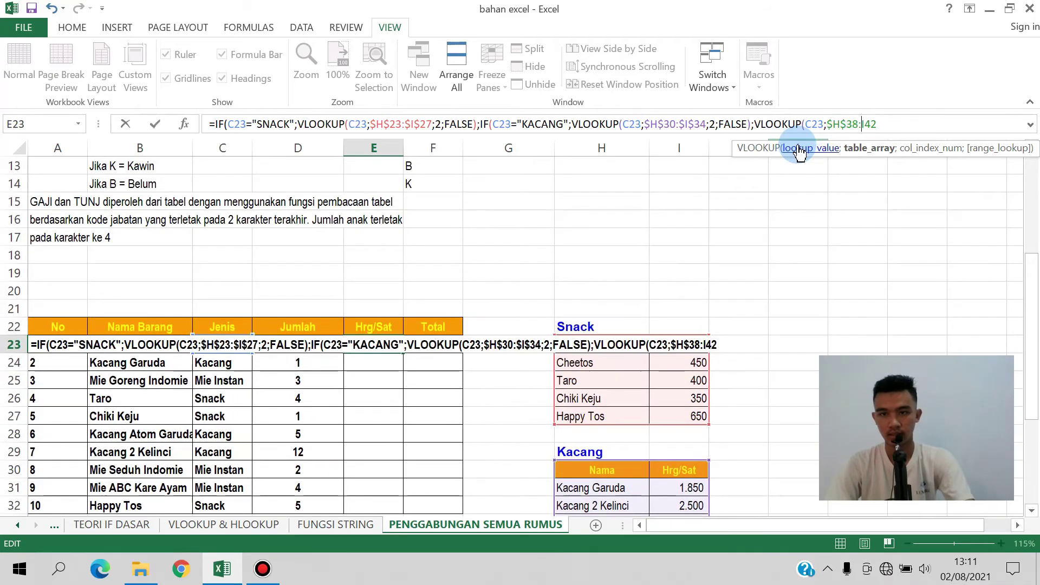
key("F4")
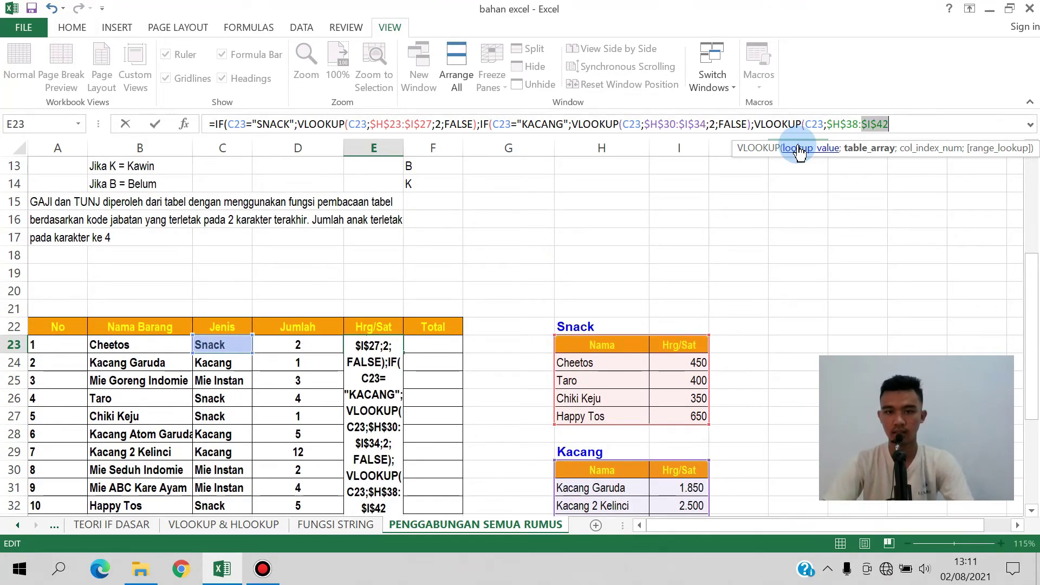
left_click(903, 118)
type(";2")
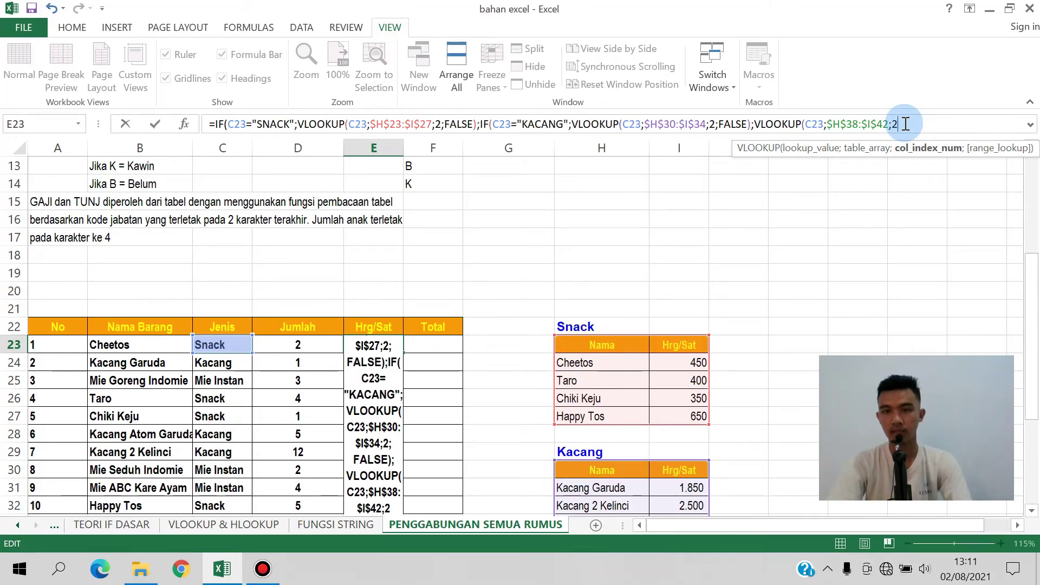
type(";")
key("Down")
key("Tab")
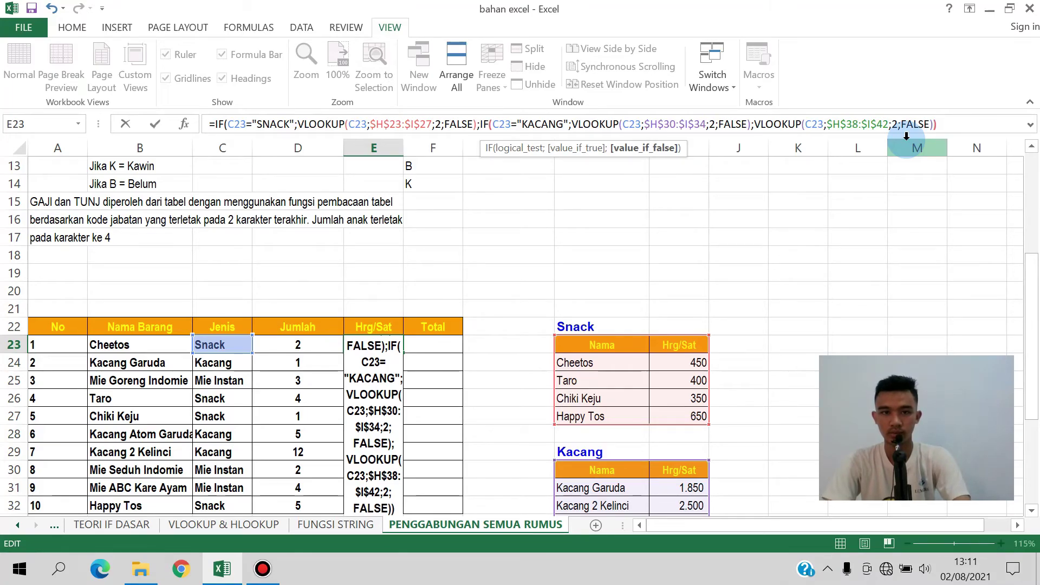
type(")")
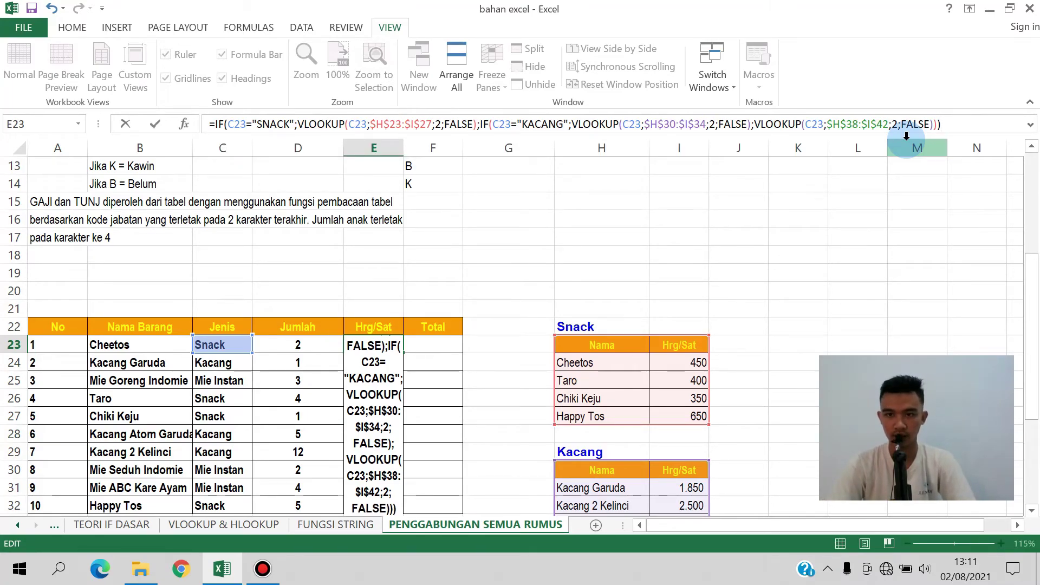
key("Return")
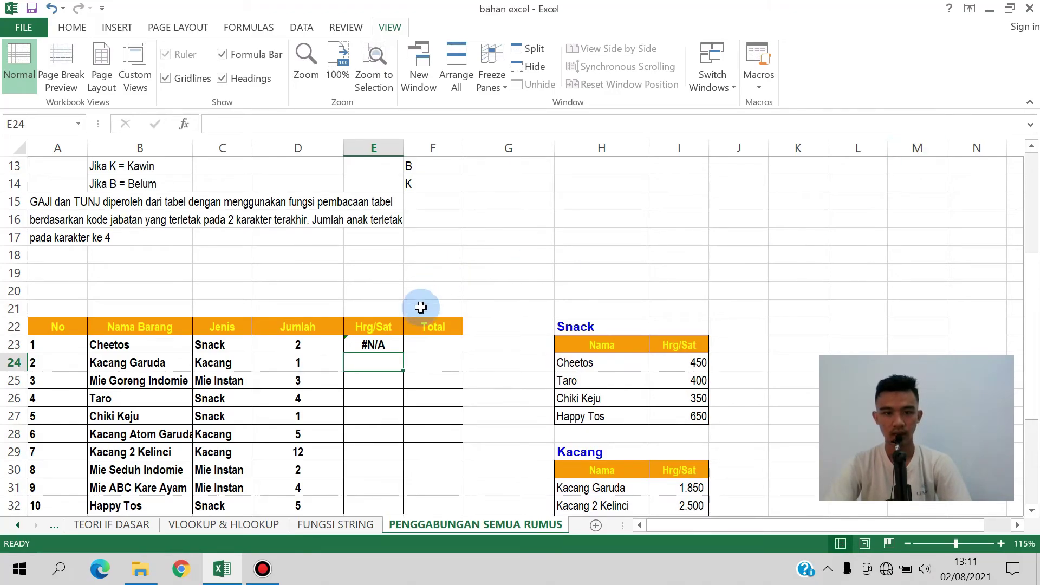
Fill the E23 formula down the Hrg/Sat column through E32.
left_click(382, 349)
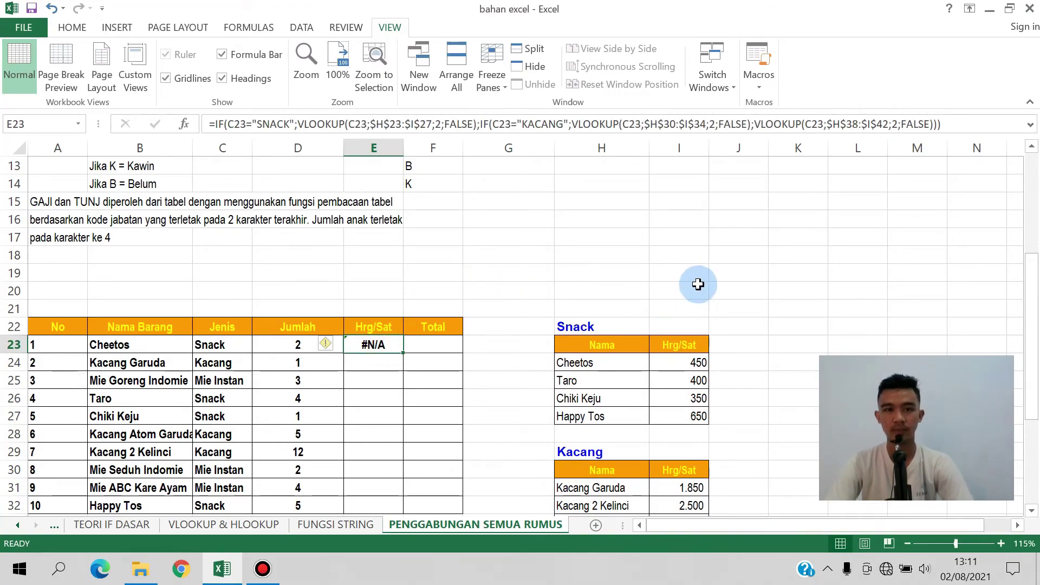
scroll(703, 283, "down", 2)
scroll(702, 286, "up", 1)
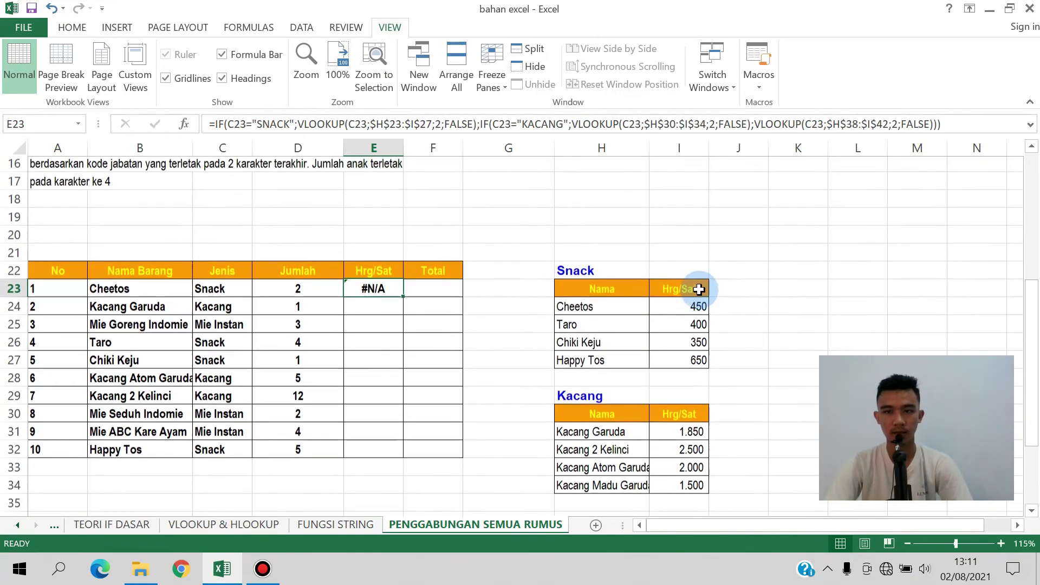
double_click(404, 299)
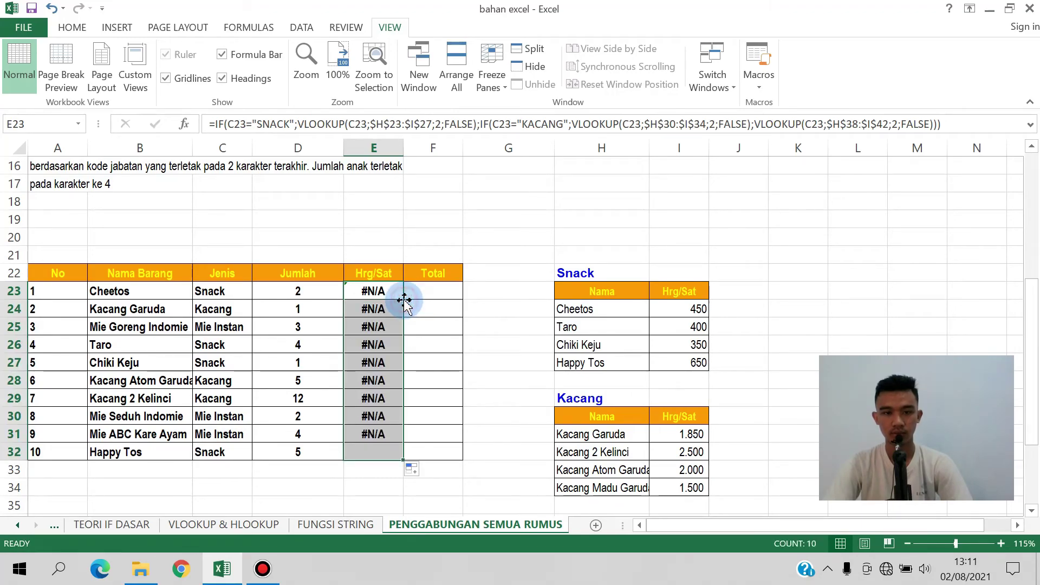
Change the range lookup argument of the Snack VLOOKUP in E23 to TRUE.
left_click(392, 288)
double_click(458, 124)
type("TRUE")
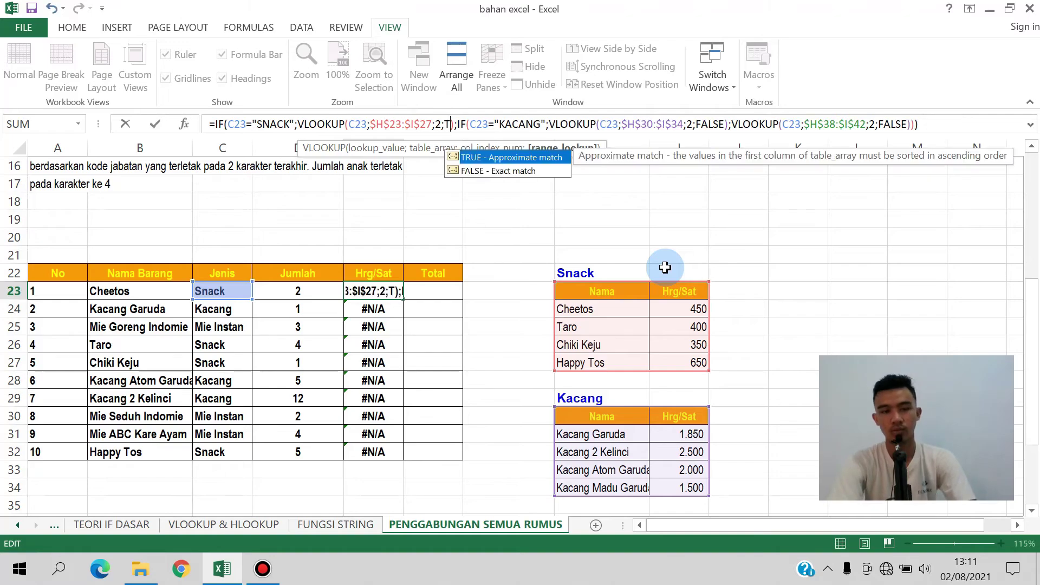
key("Return")
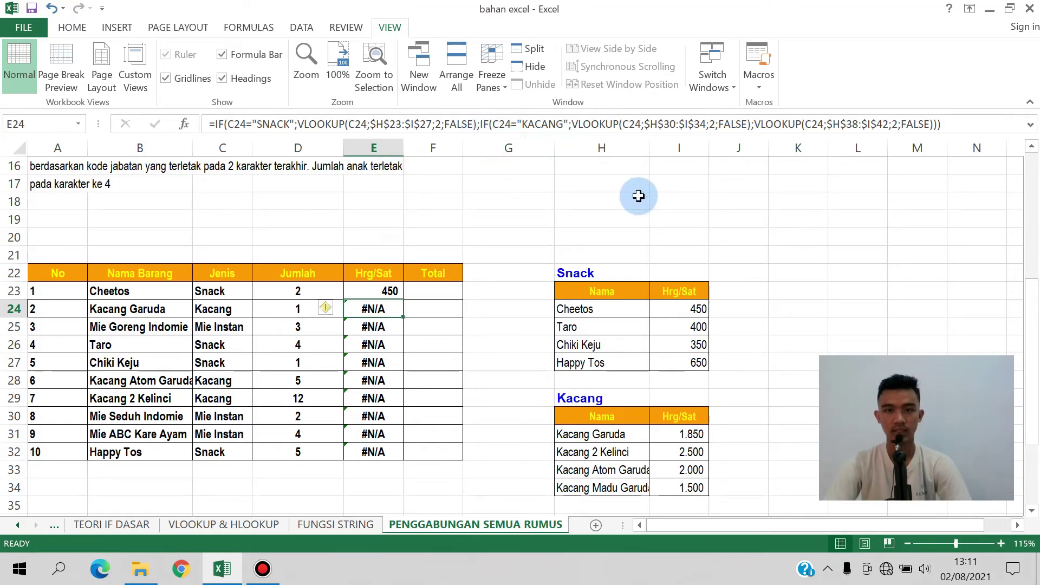
left_click(434, 124)
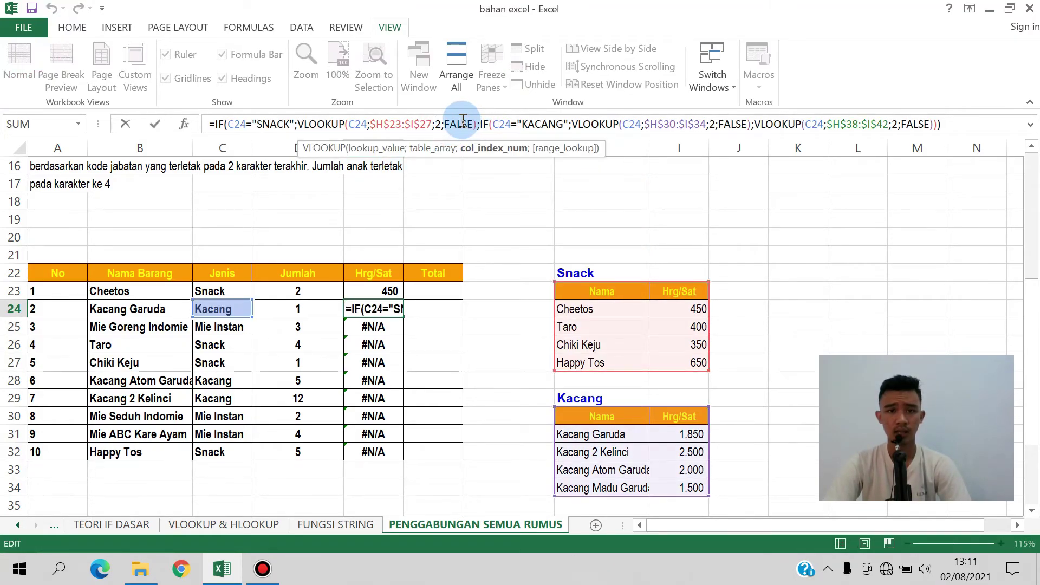
left_click(496, 338)
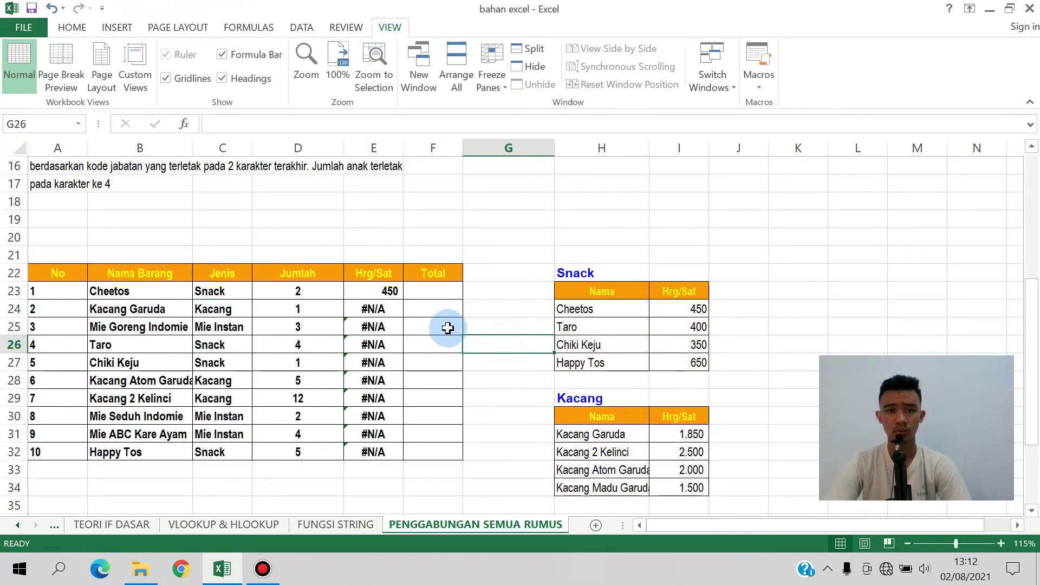
Set the range lookup argument of the Kacang and Mie Instan VLOOKUPs in E23 to TRUE.
left_click(387, 291)
left_click(277, 124)
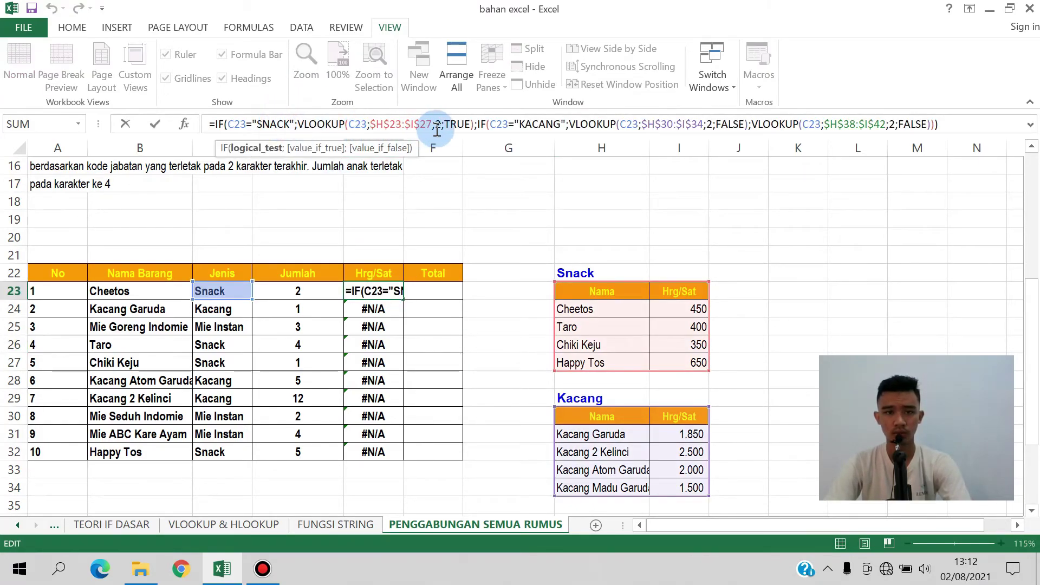
double_click(730, 124)
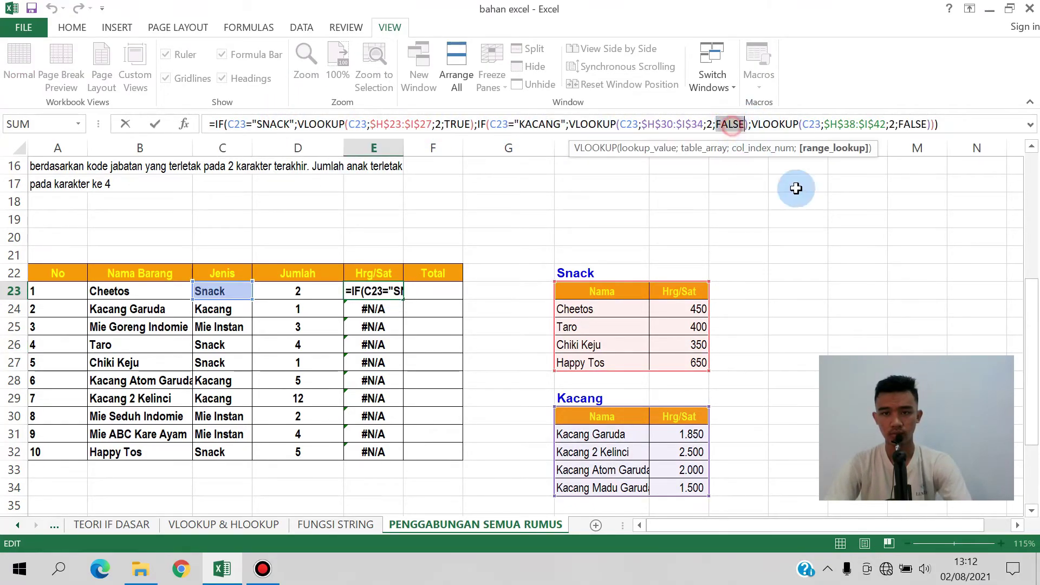
type("Y")
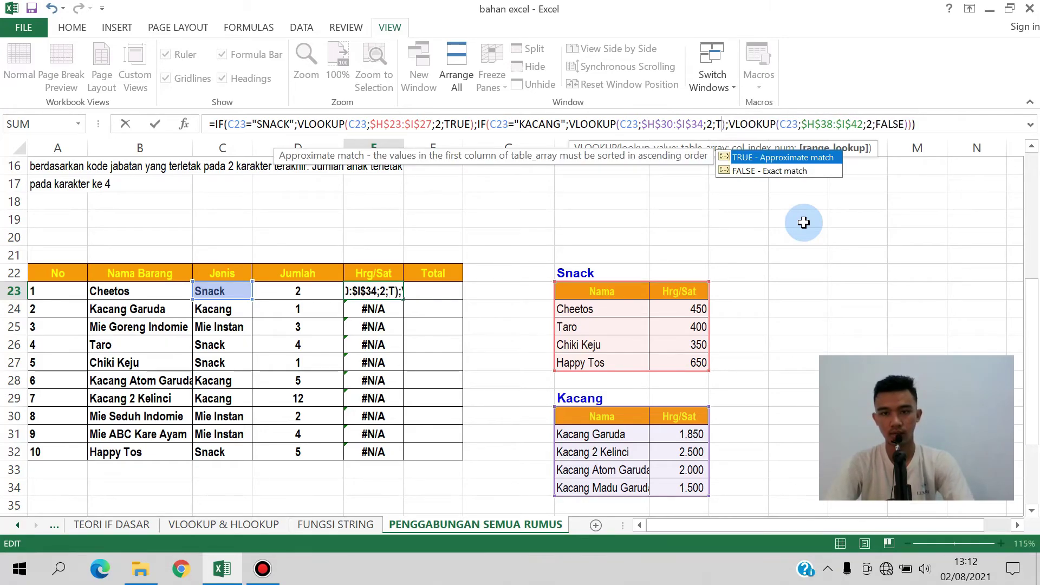
key("Tab")
double_click(910, 124)
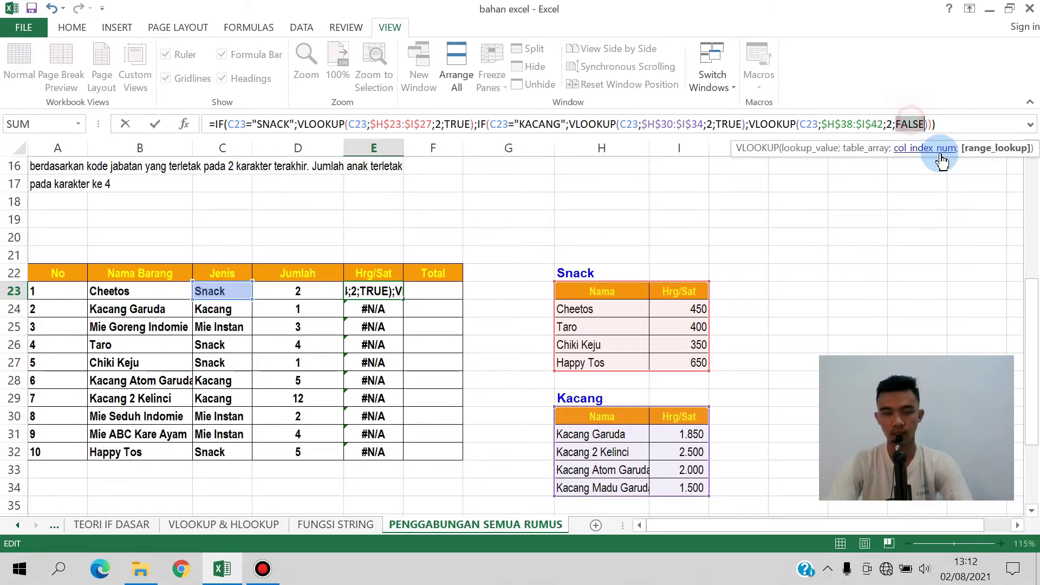
type("TRU")
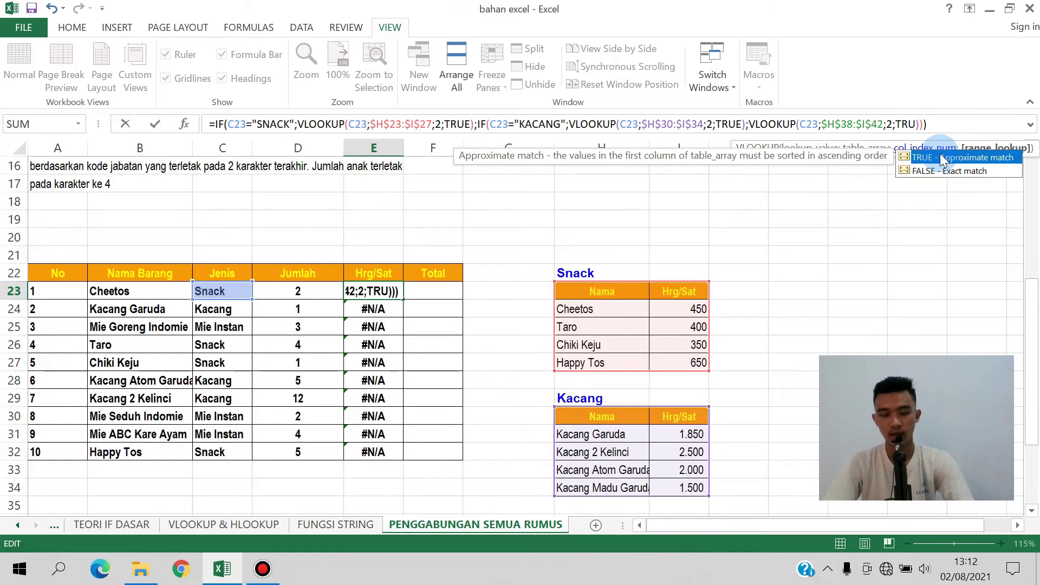
double_click(940, 158)
key("Return")
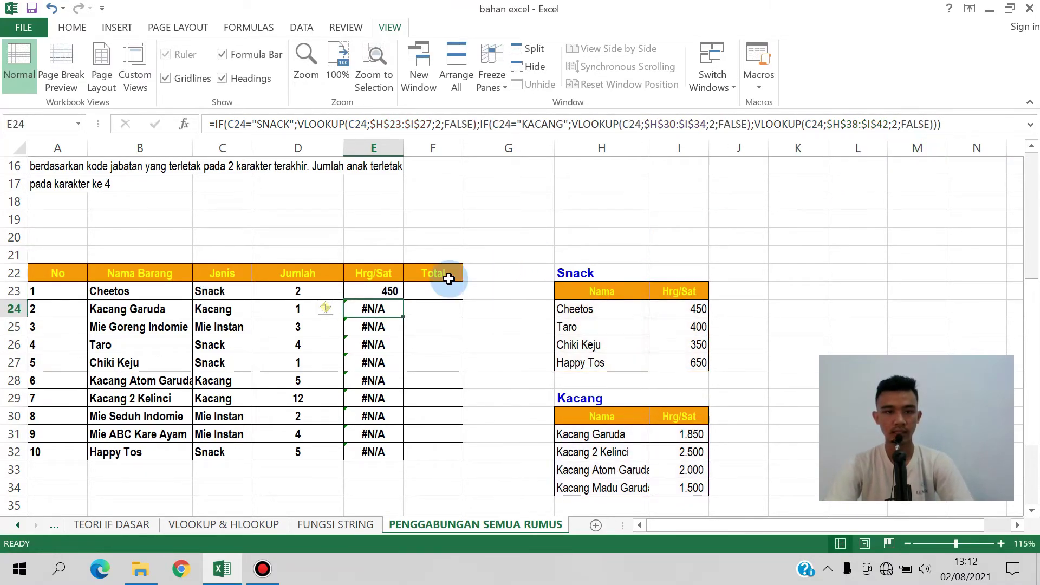
Copy the E23 formula with TRUE range lookups down to E32.
left_click(287, 287)
left_click(394, 289)
left_click(223, 296)
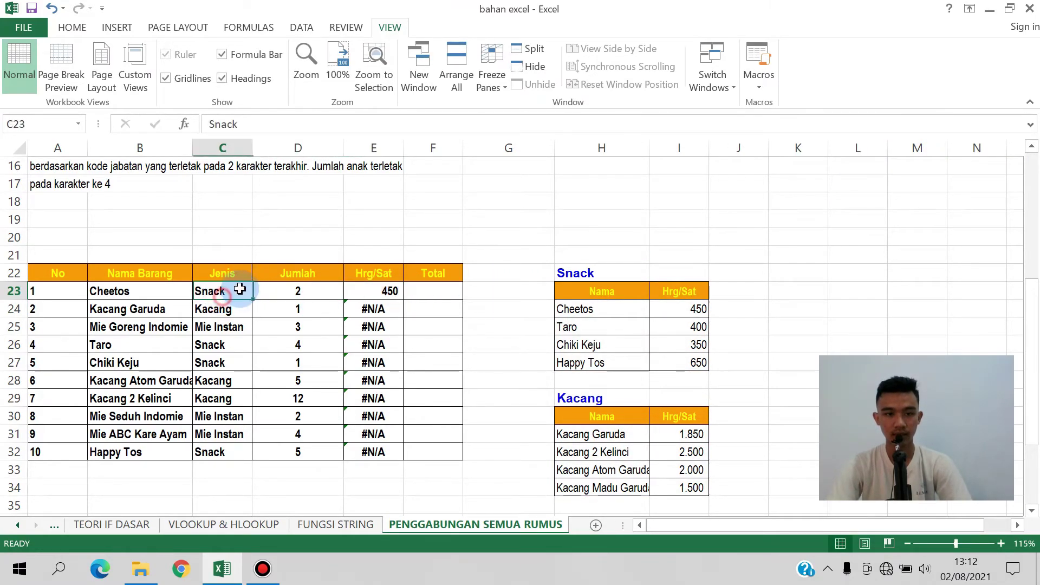
left_click(398, 291)
double_click(403, 299)
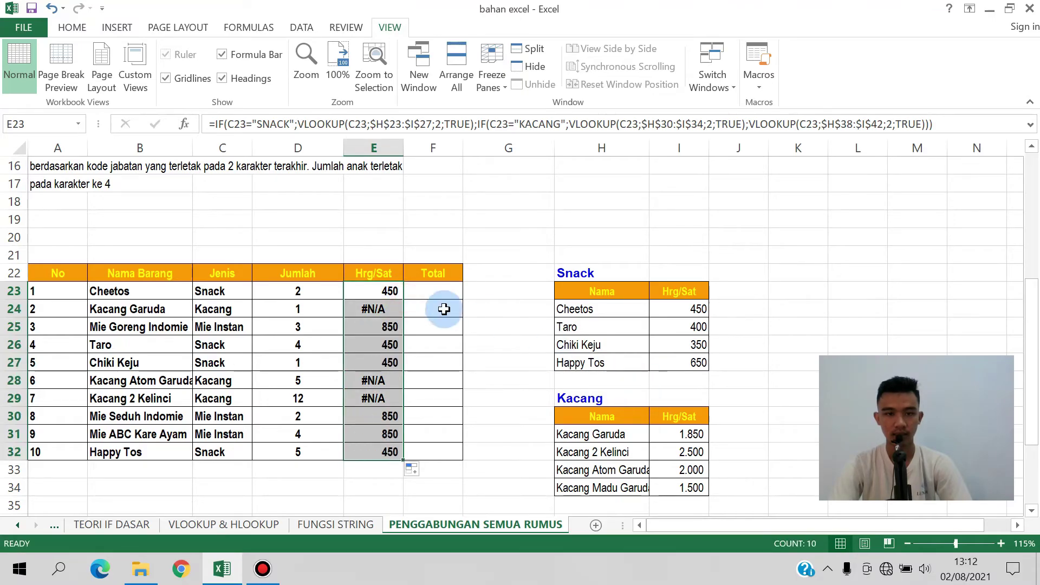
Examine the formulas in Kacang rows E24 and E28, checking the "KACANG" condition in E24.
left_click(393, 309)
left_click(391, 381)
left_click(388, 307)
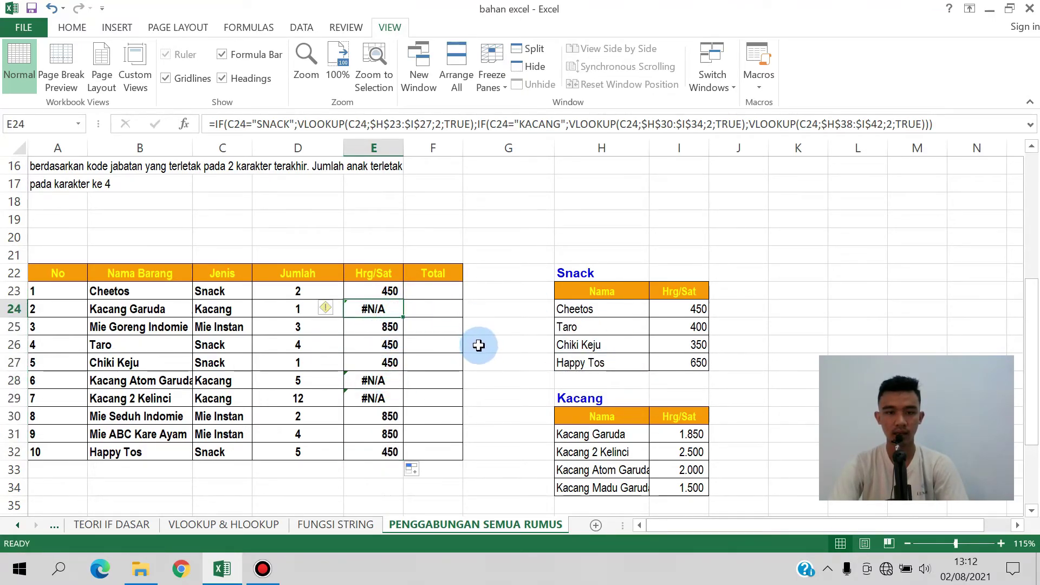
double_click(533, 124)
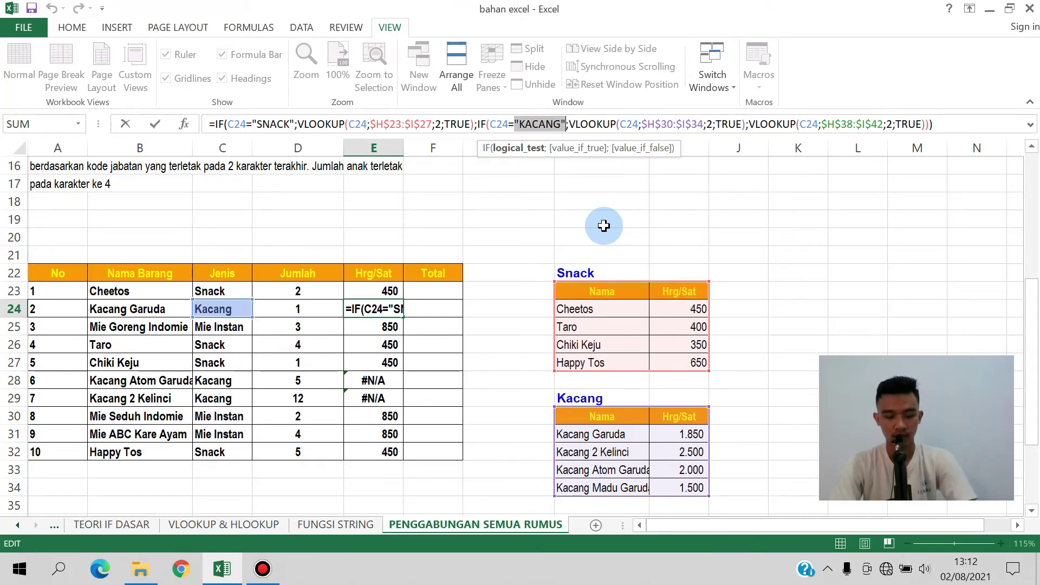
key("Escape")
Replace "KACANG" with unquoted Kacang in the E23 formula's second condition and fill the formula down to E32.
left_click(395, 289)
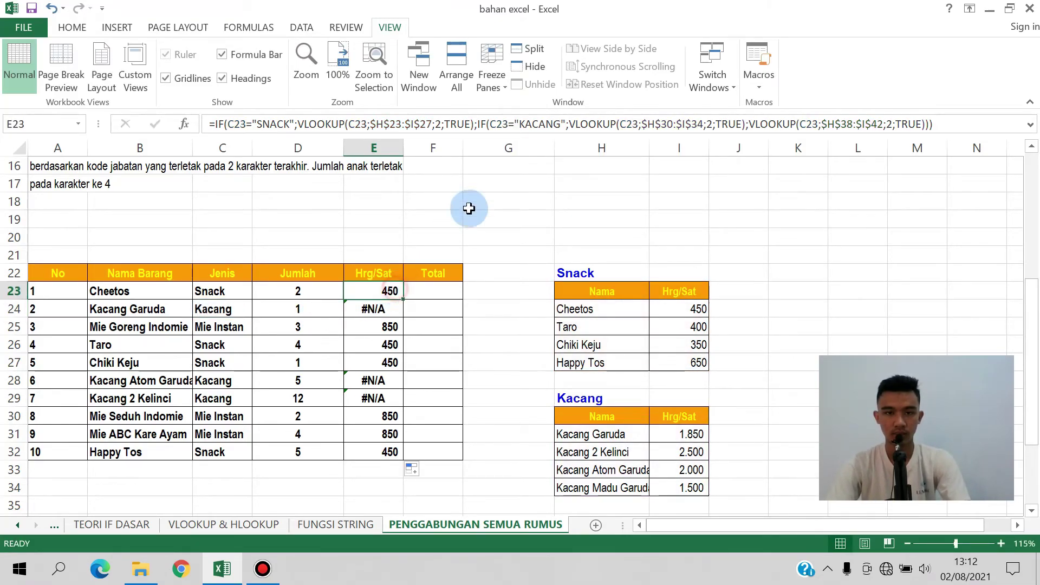
left_click(536, 124)
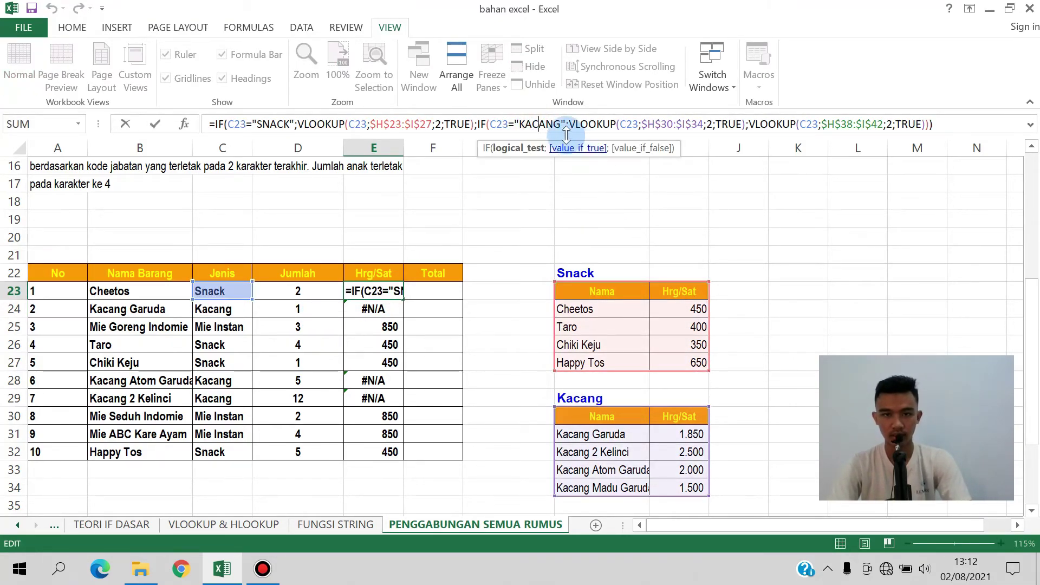
type("k")
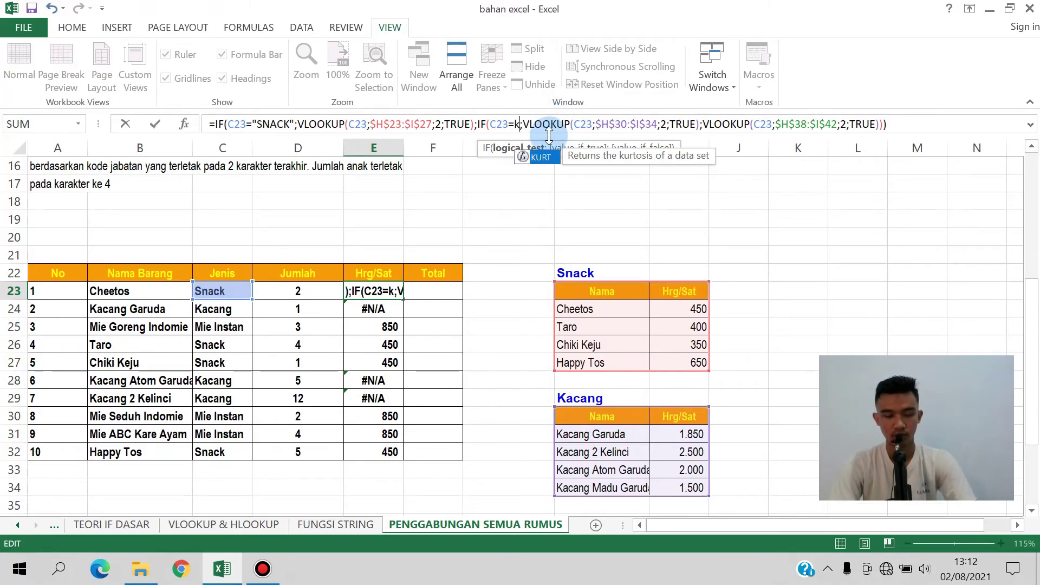
key("BackSpace")
type("Kacang")
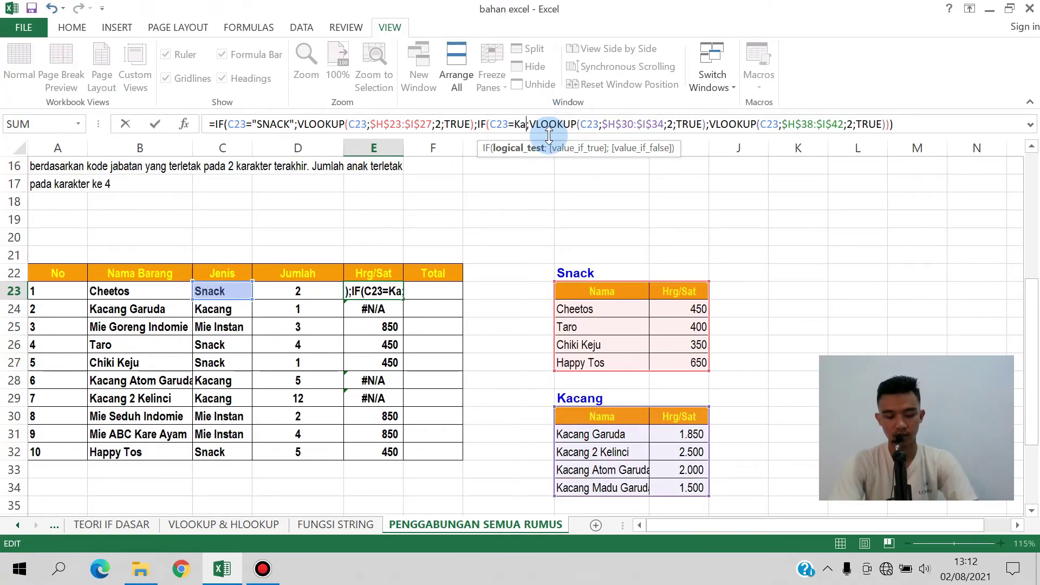
key("Return")
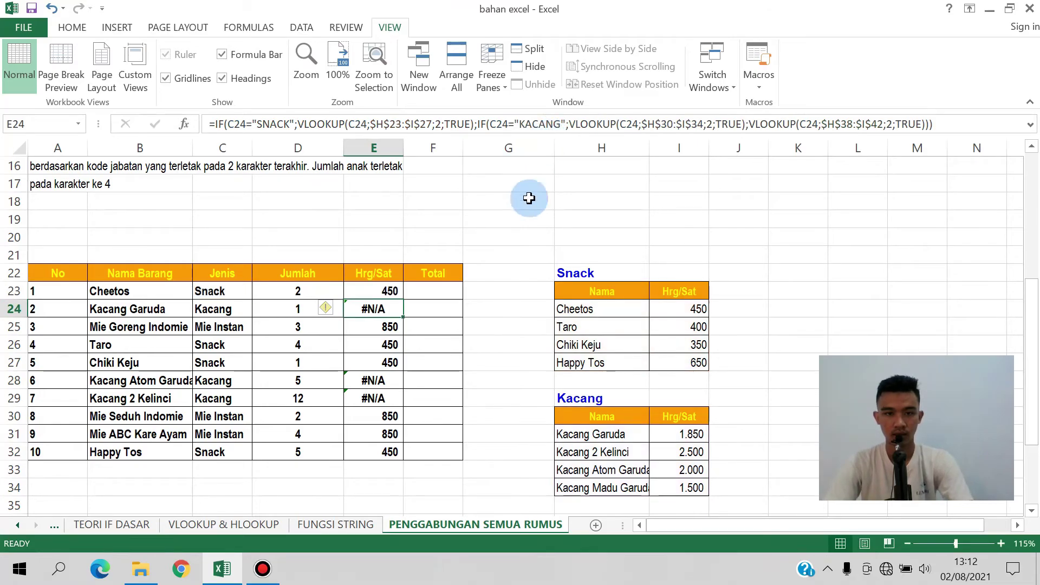
left_click(384, 293)
double_click(403, 298)
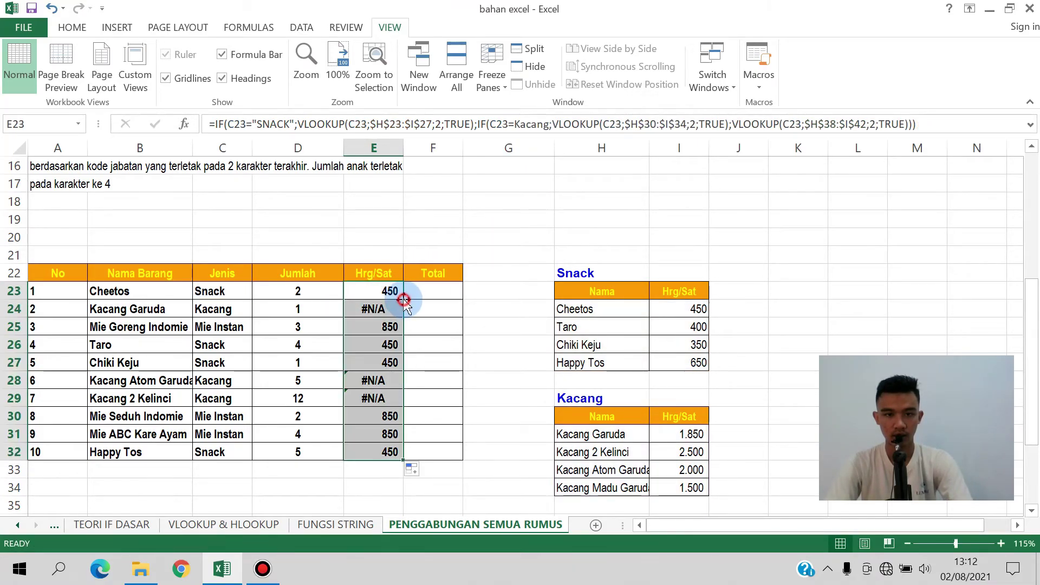
Enclose Kacang in quotation marks in the E23 formula's second condition and fill the formula down to E32.
left_click(372, 310)
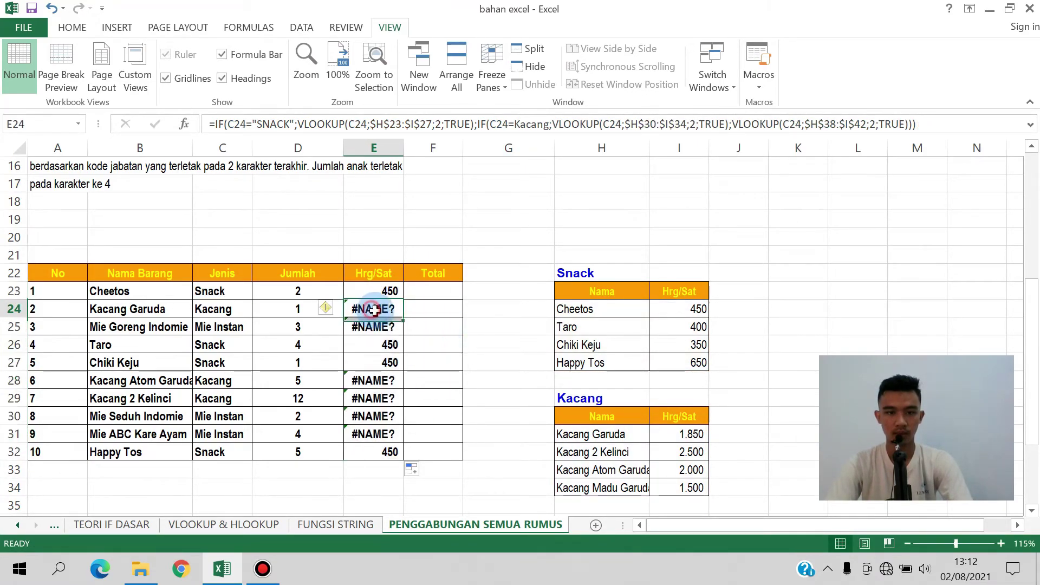
left_click(390, 294)
double_click(531, 124)
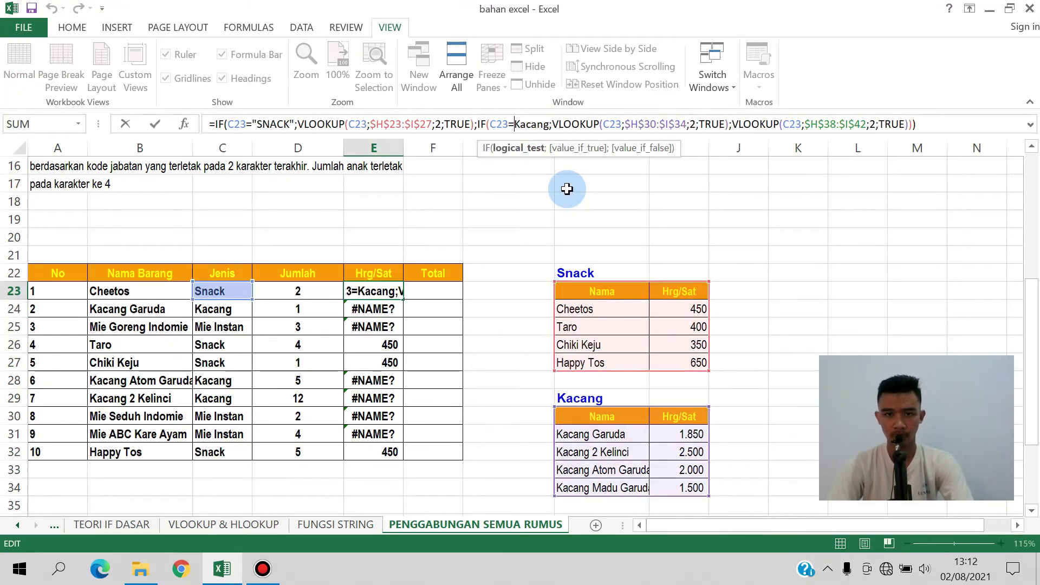
type("\"")
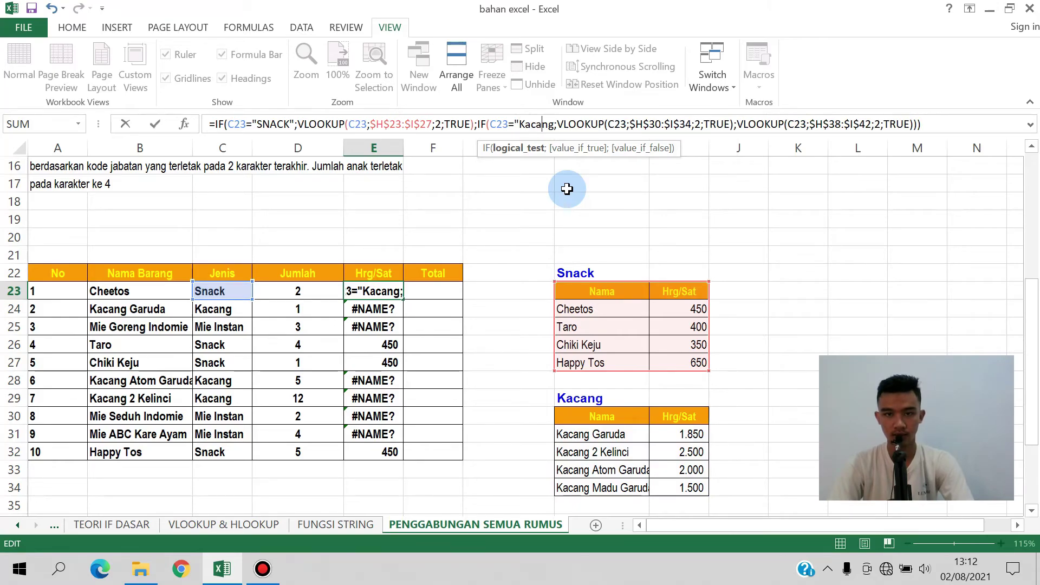
type("\"")
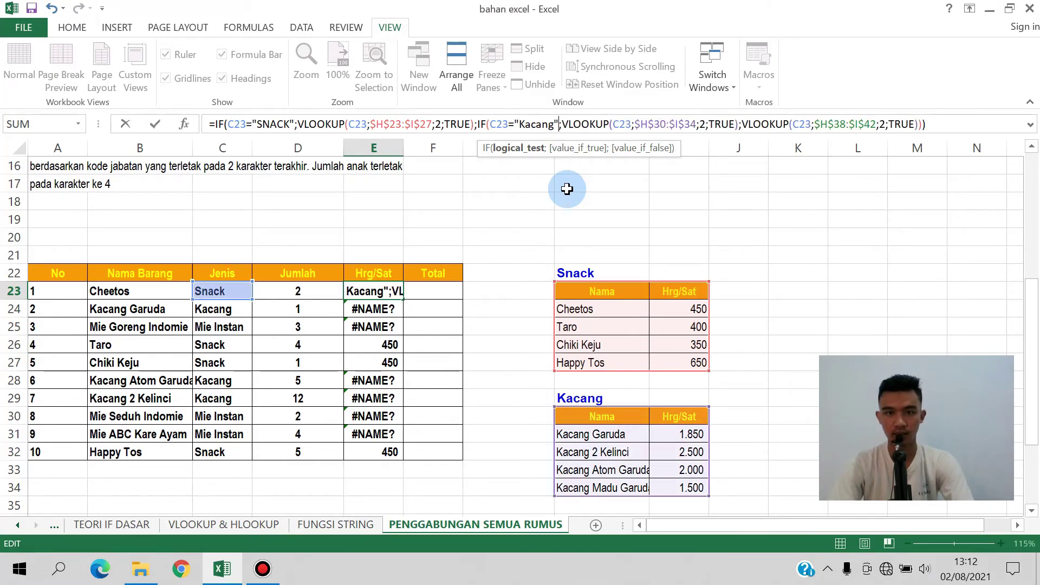
key("Return")
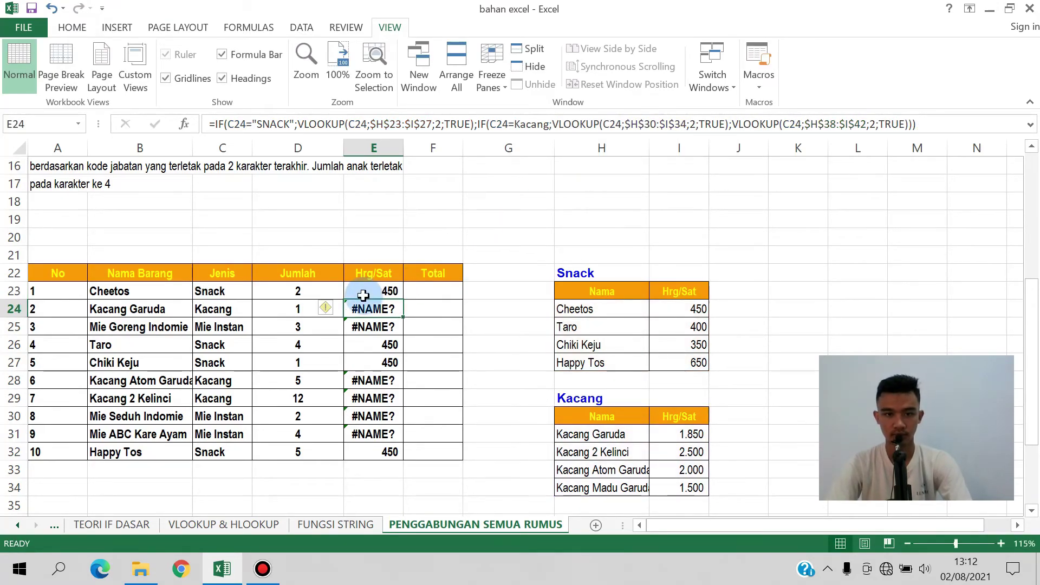
left_click(379, 295)
double_click(406, 301)
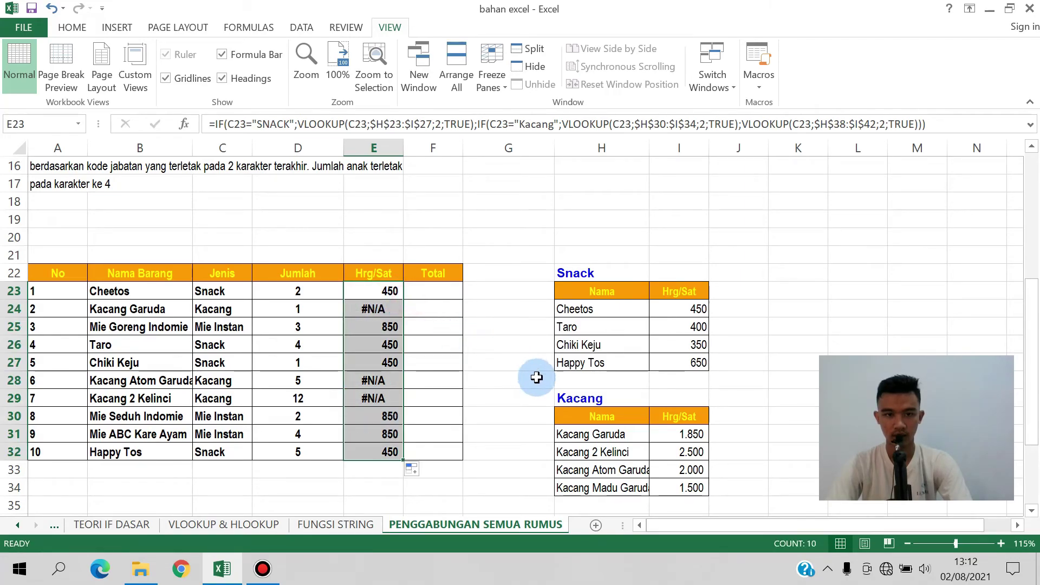
Examine the Hrg/Sat formulas in E24 and E25 against the item names in B24 and B25 and the price tables.
left_click(385, 310)
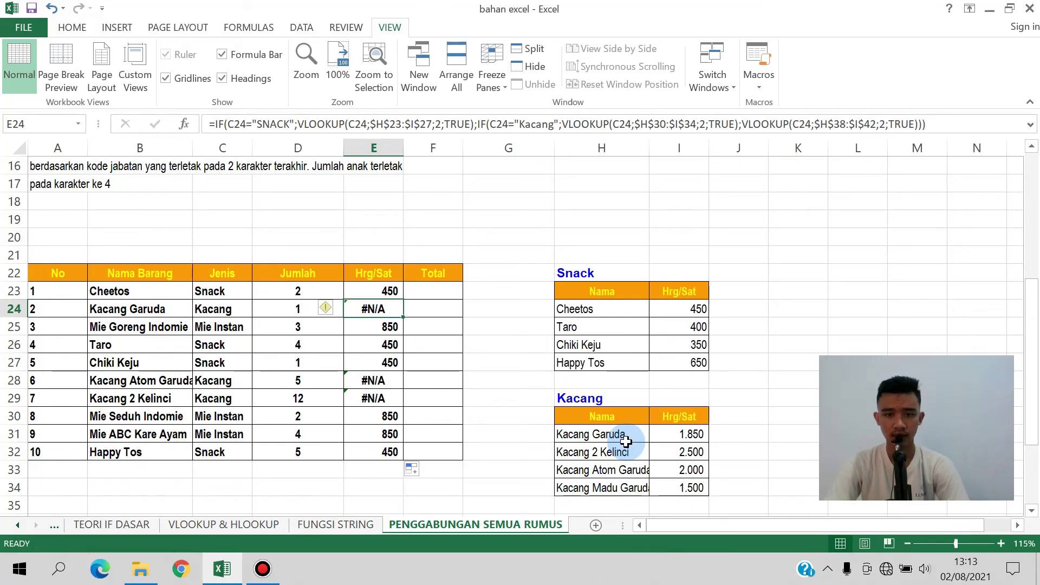
scroll(626, 441, "down", 1)
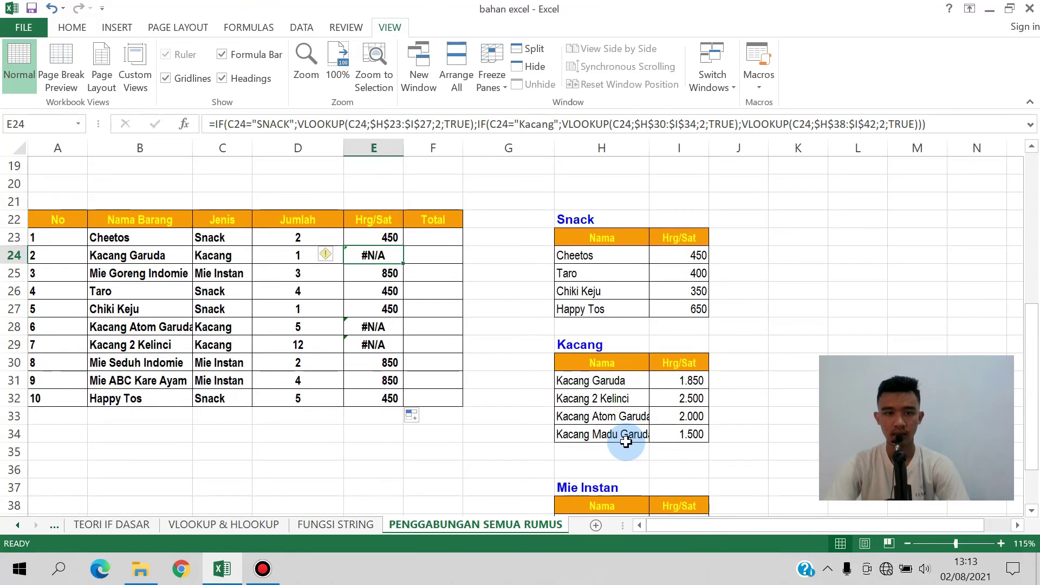
left_click(146, 254)
left_click(144, 272)
left_click(360, 270)
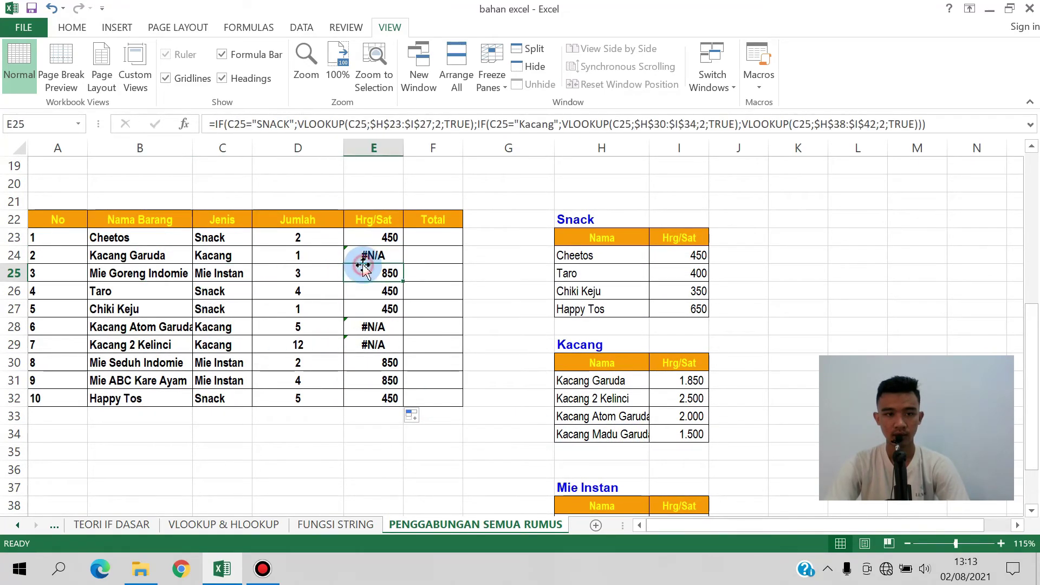
left_click(142, 255)
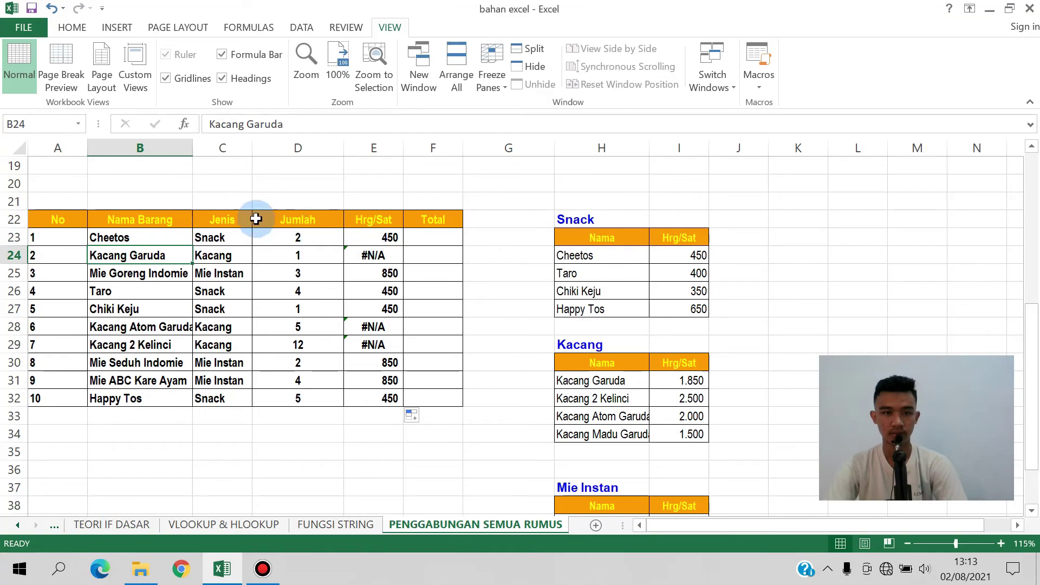
left_click(277, 236)
left_click(162, 255)
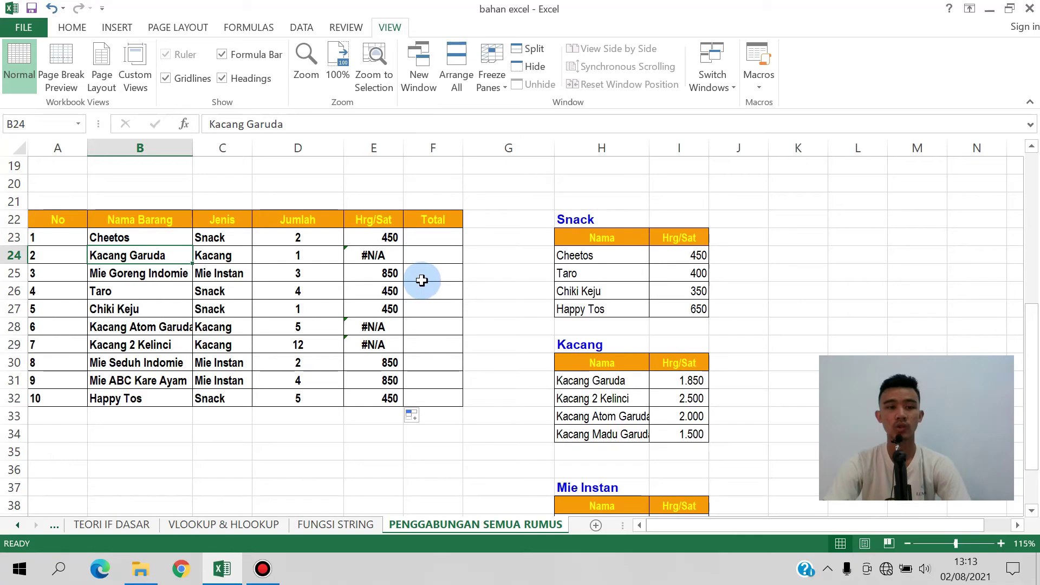
Change the Snack VLOOKUP's lookup value and the second IF condition's cell reference in the E23 formula to B23.
left_click(390, 232)
left_click(349, 124)
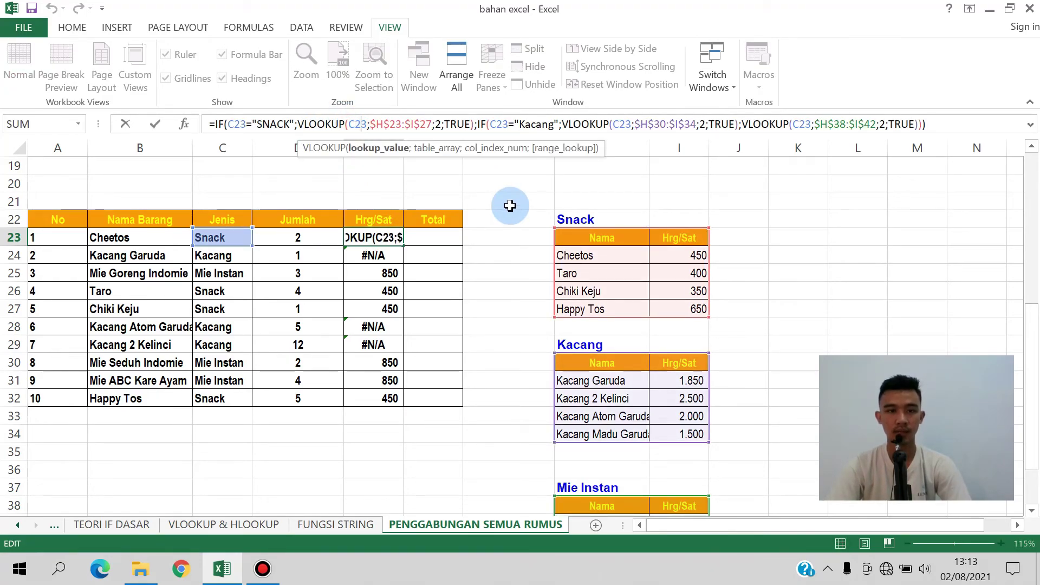
key("BackSpace")
type("b")
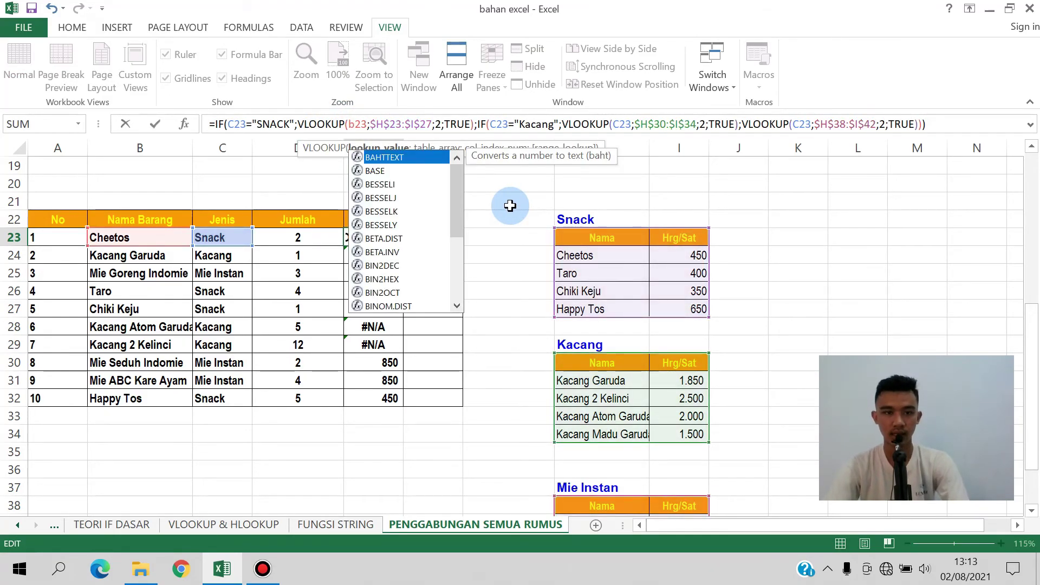
left_click(504, 125)
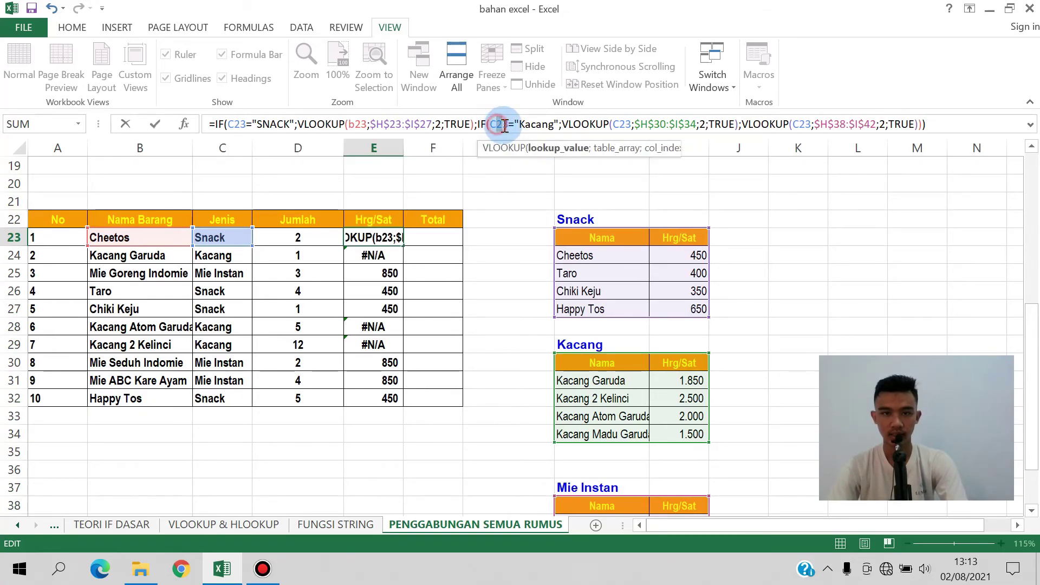
key("BackSpace")
type("b")
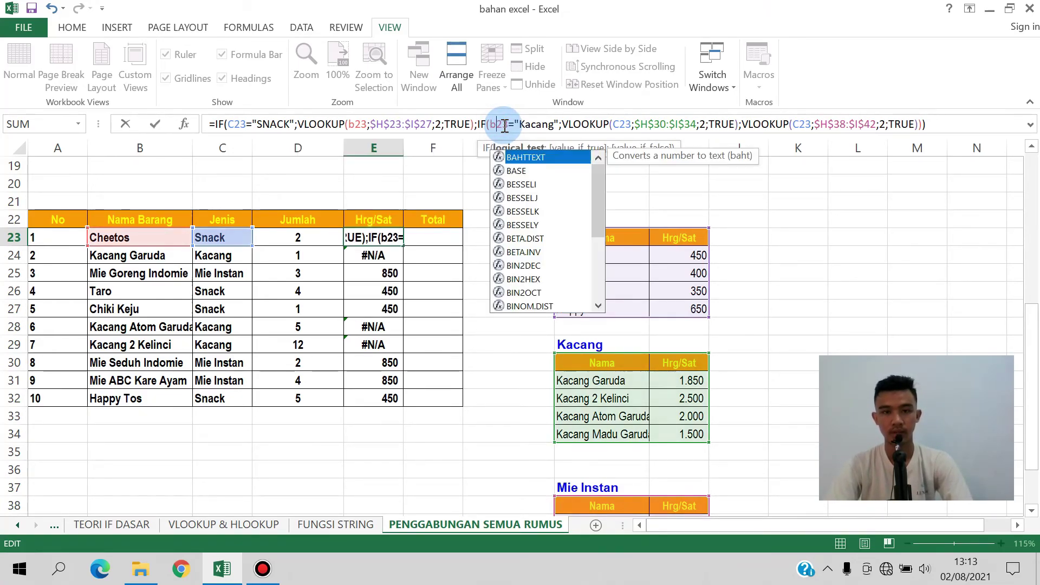
Change the lookup values of the Kacang and Mie Instan VLOOKUPs in E23 to B23.
left_click(625, 125)
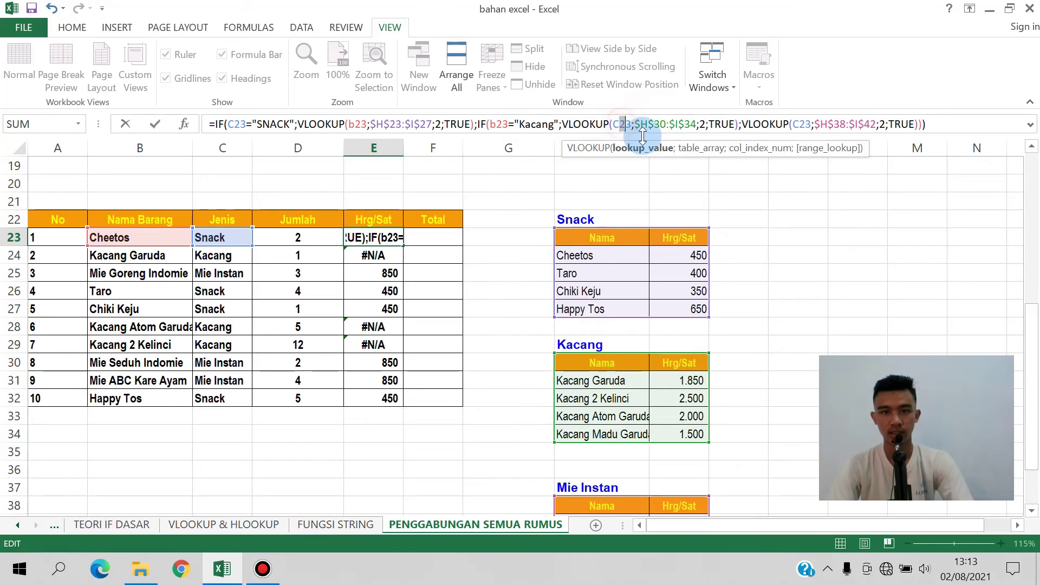
key("Delete")
type("b")
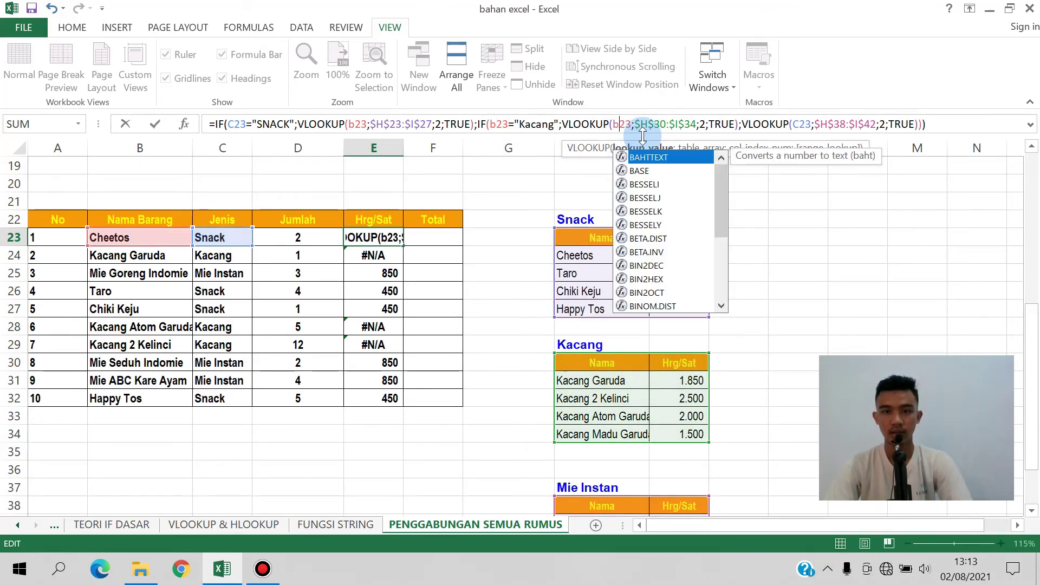
left_click(805, 125)
key("Delete")
type("b")
key("Return")
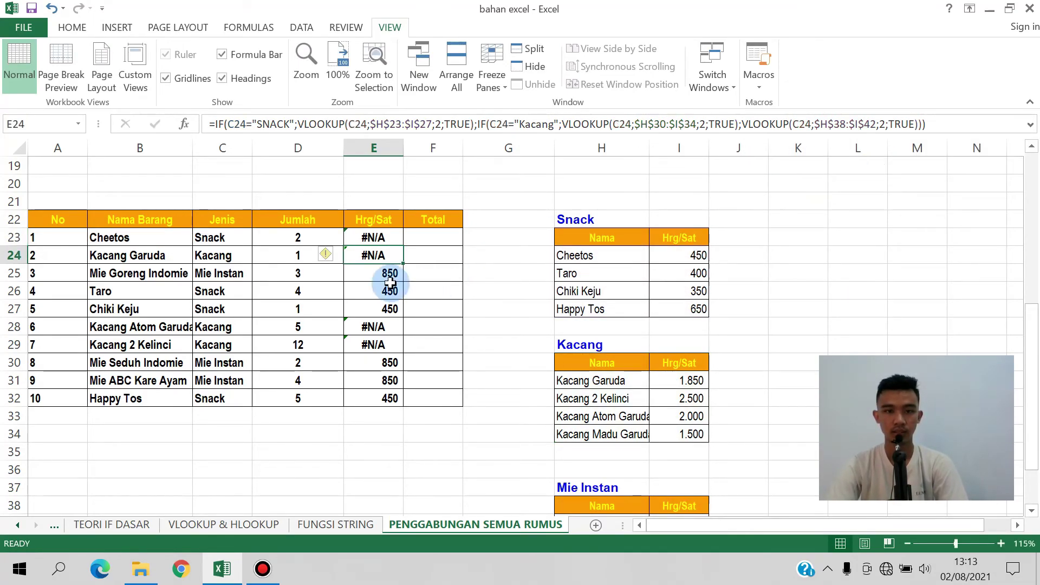
Compare Cheetos in B23 with the Snack table and set the Snack VLOOKUP's range lookup in E23 to FALSE.
left_click(375, 236)
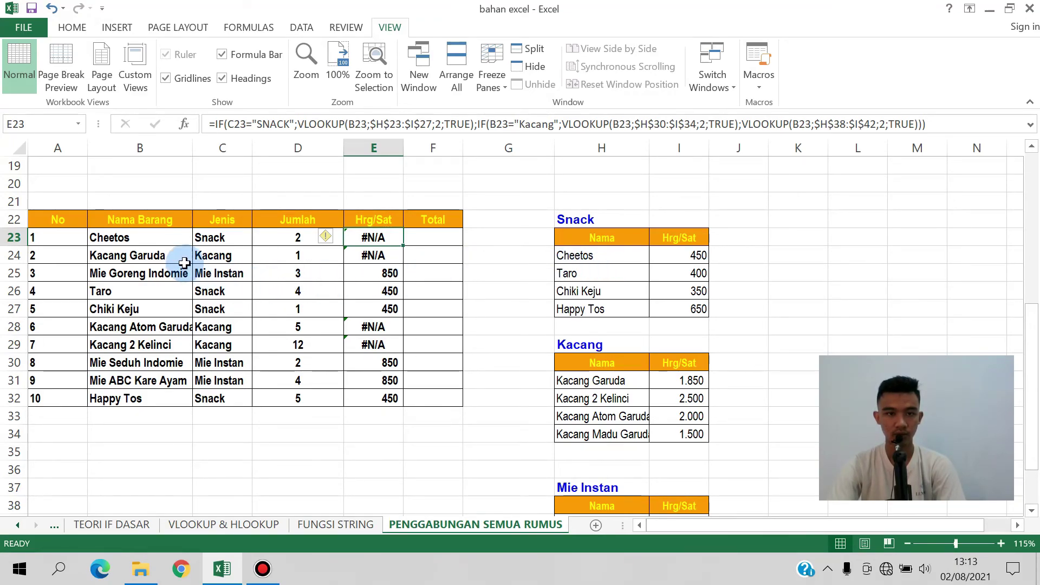
left_click(601, 252)
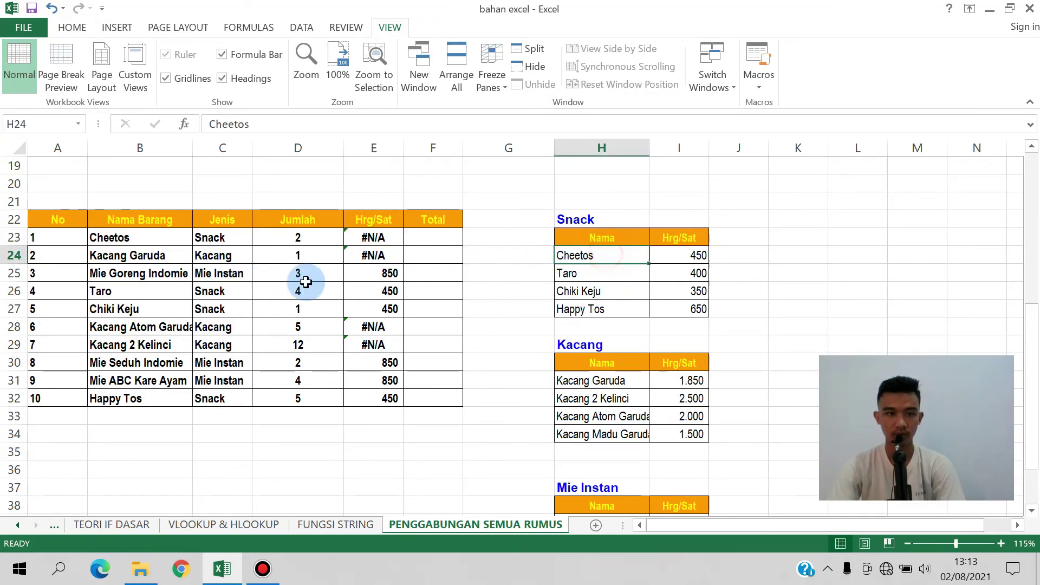
left_click(113, 237)
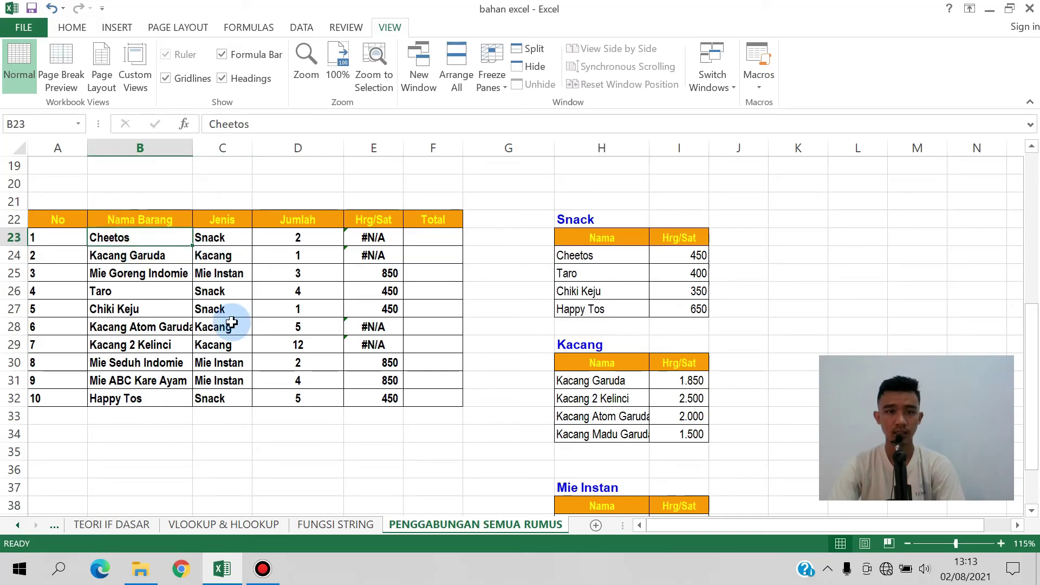
left_click(371, 242)
left_click(274, 124)
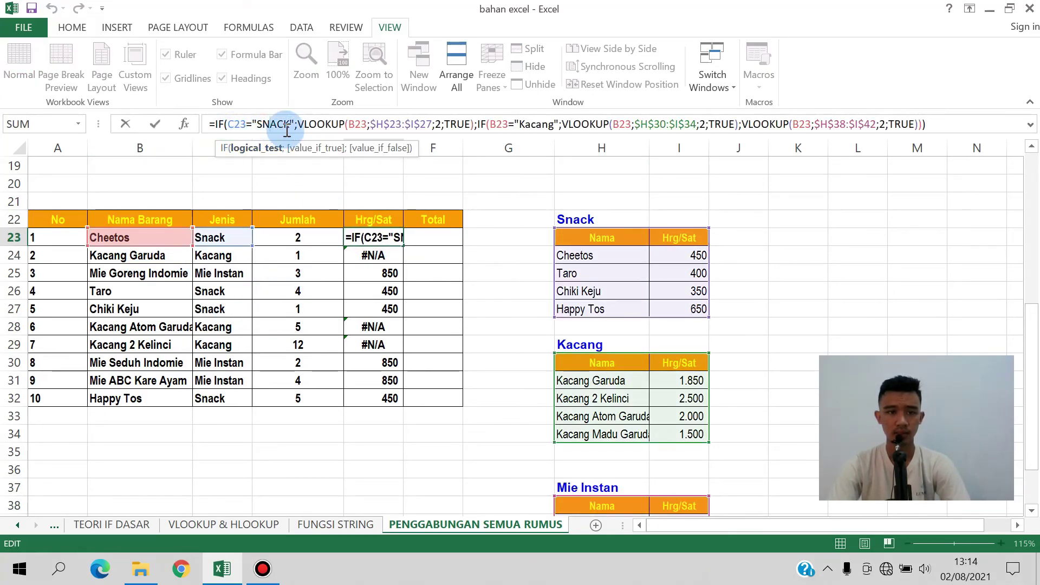
double_click(457, 124)
type("false")
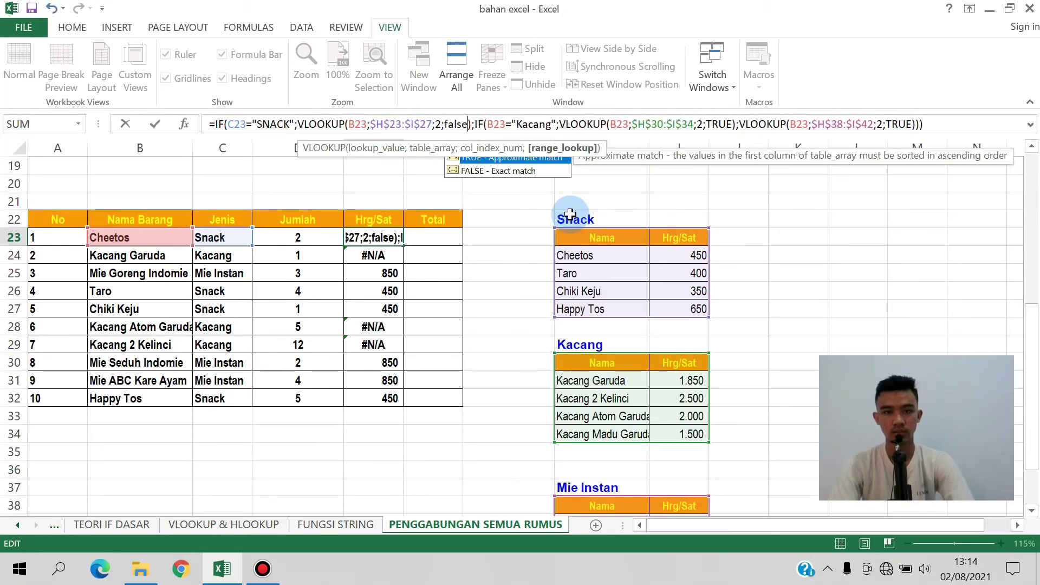
key("Down")
key("Tab")
key("Return")
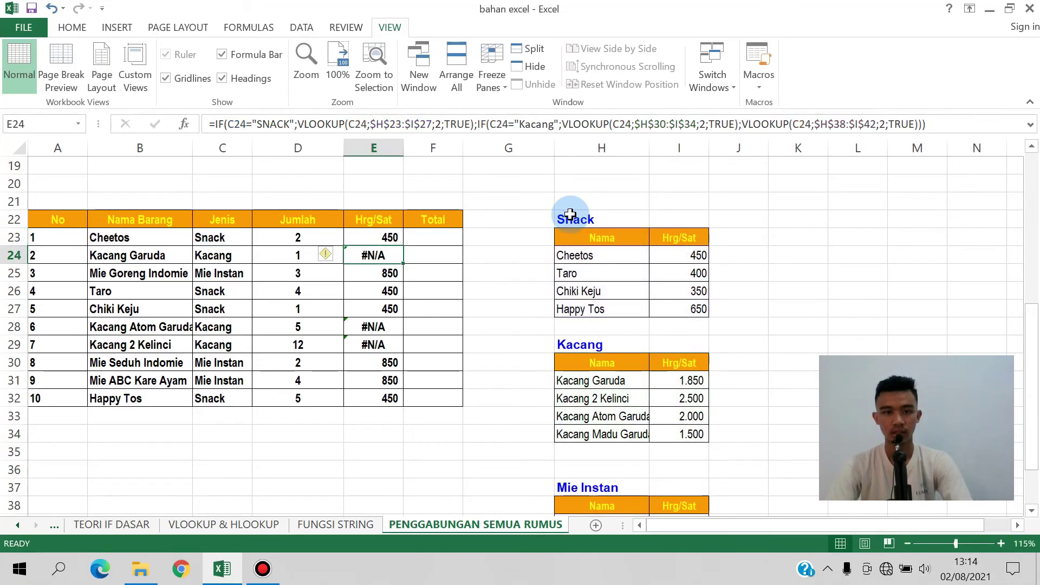
Set the range lookup argument of the Kacang and Mie Instan VLOOKUPs in E24 to FALSE.
left_click(723, 121)
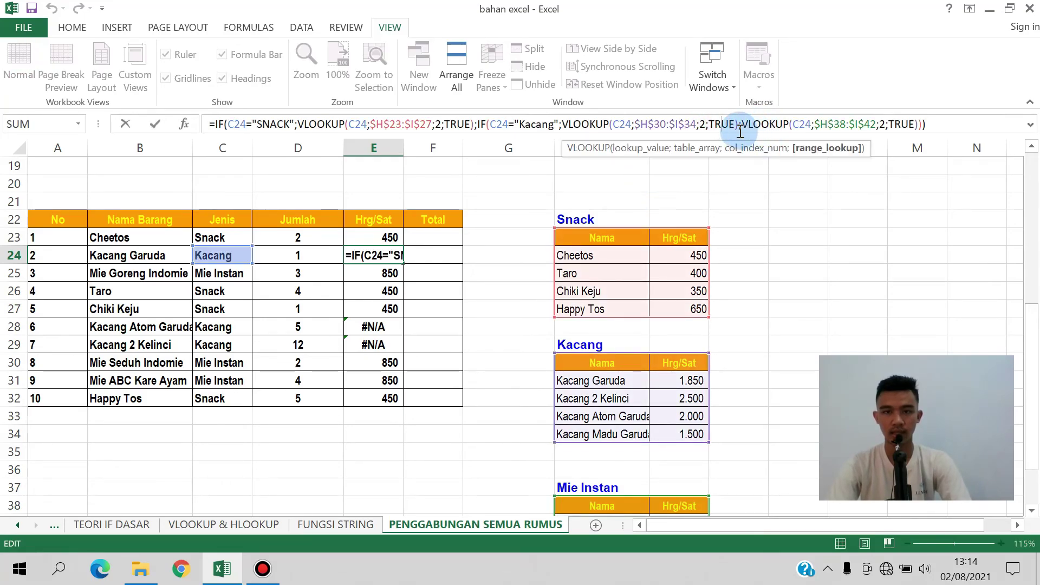
double_click(724, 122)
key("BackSpace")
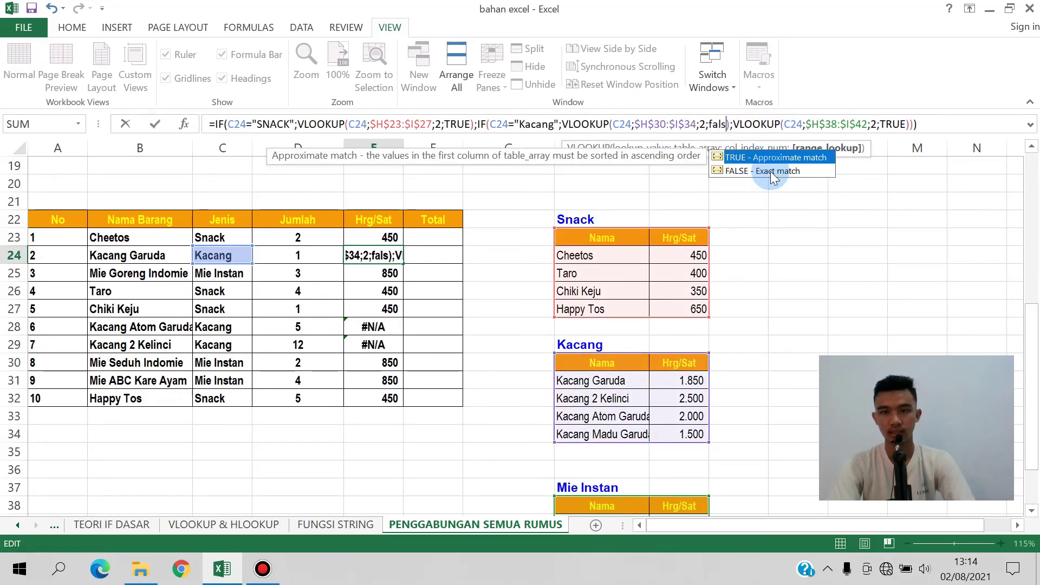
double_click(770, 172)
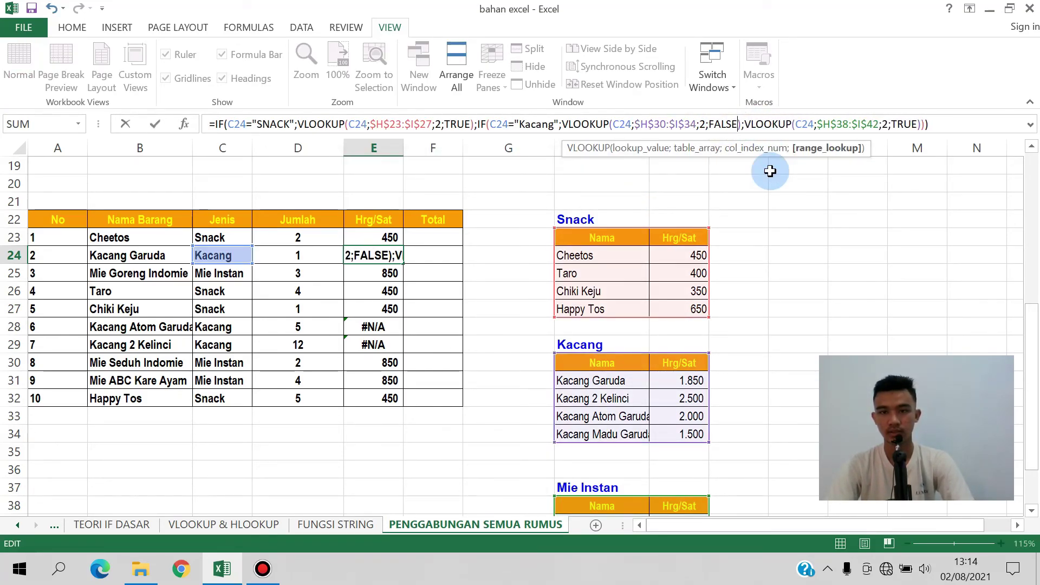
double_click(904, 124)
type("false")
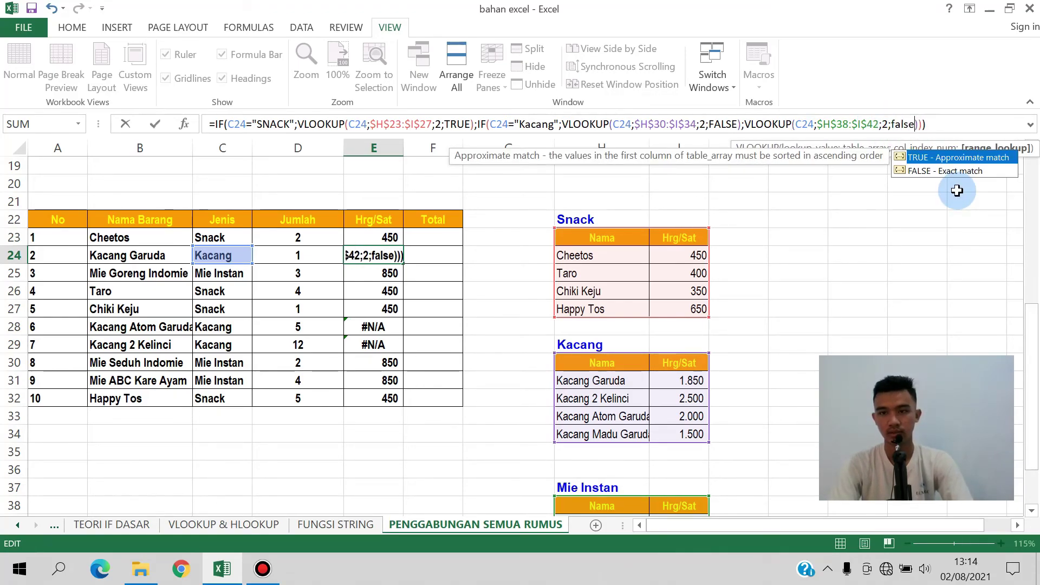
key("Return")
Set the range lookup argument of the Mie Instan VLOOKUP in E25 to FALSE.
double_click(901, 124)
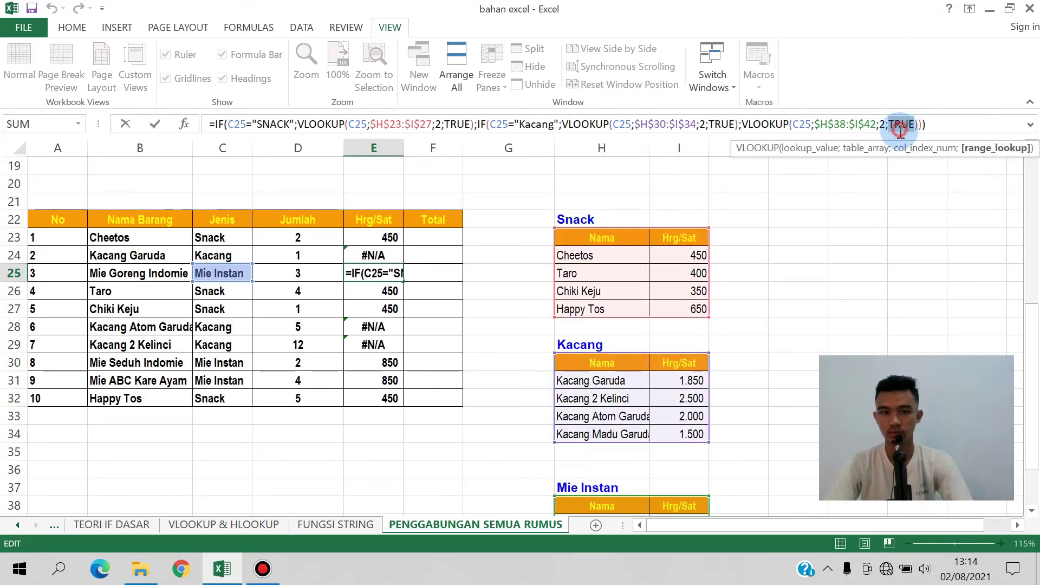
type("false")
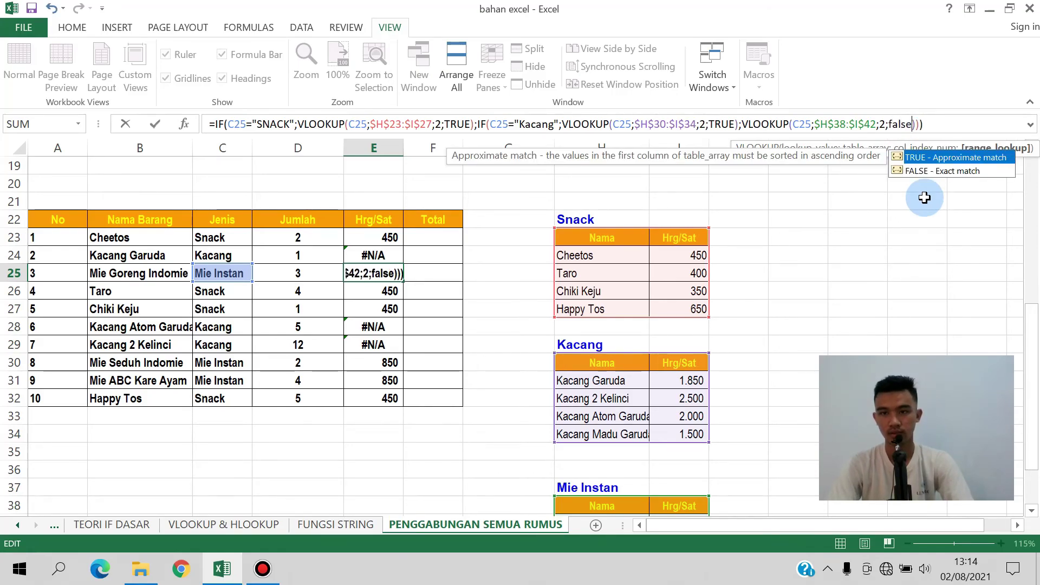
key("Down")
key("Return")
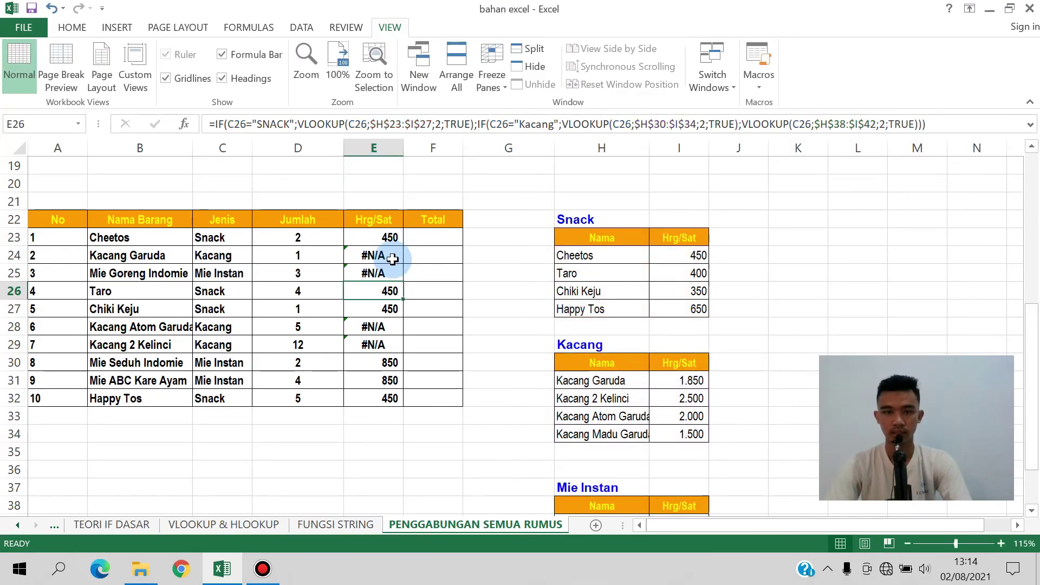
Set the range lookup argument of the Mie Instan VLOOKUP in E23 to FALSE.
left_click(378, 237)
double_click(904, 124)
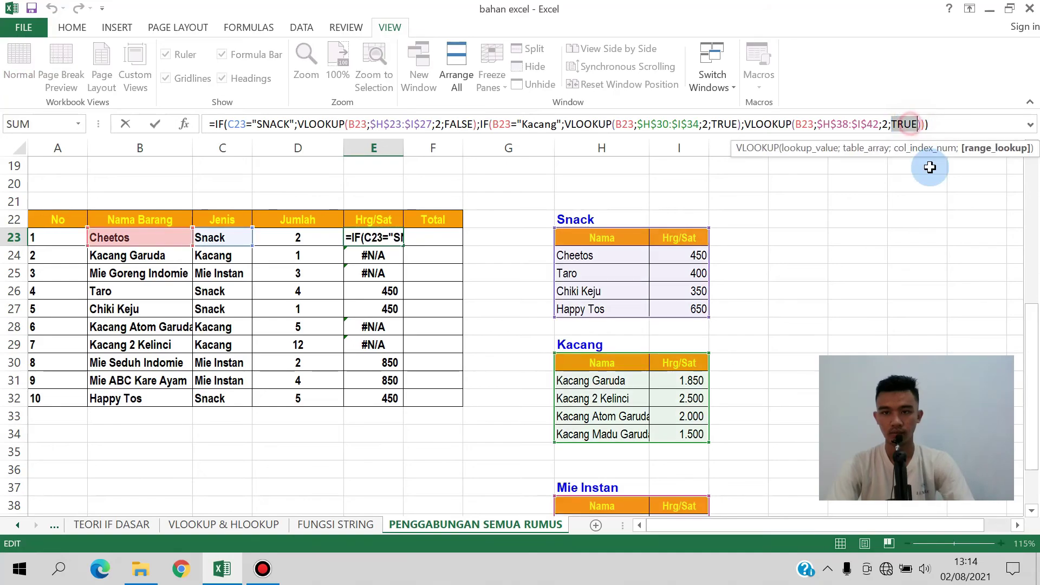
type("false")
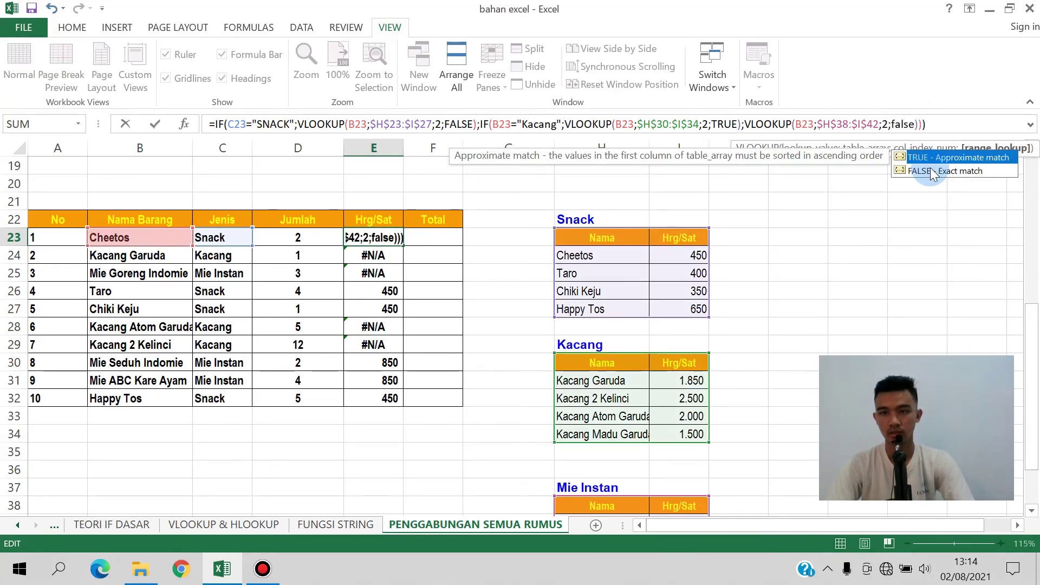
key("Return")
Set the range lookup argument of the Kacang VLOOKUP in E23 to FALSE.
left_click(379, 238)
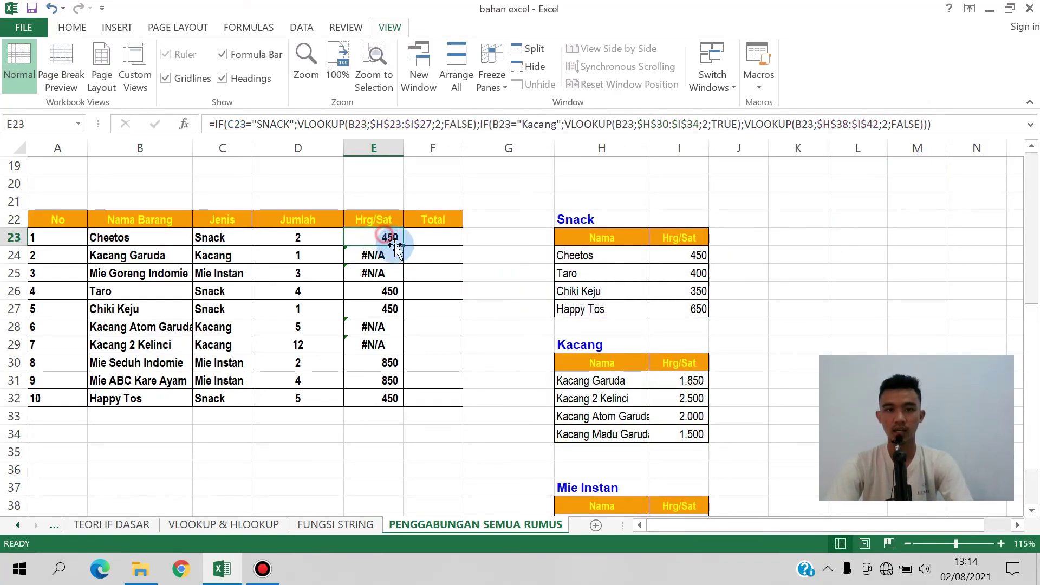
double_click(724, 124)
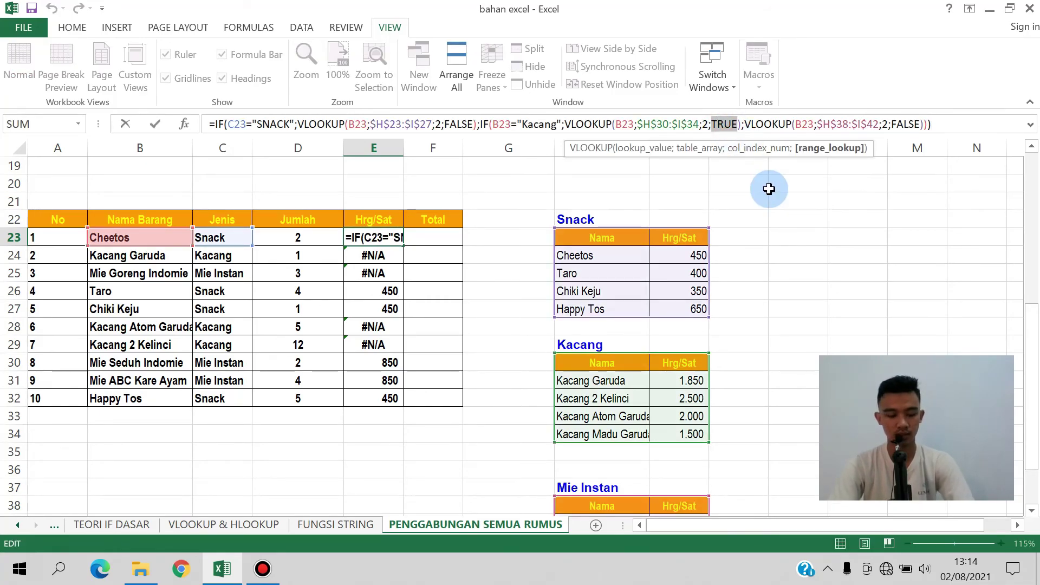
type("false")
key("Return")
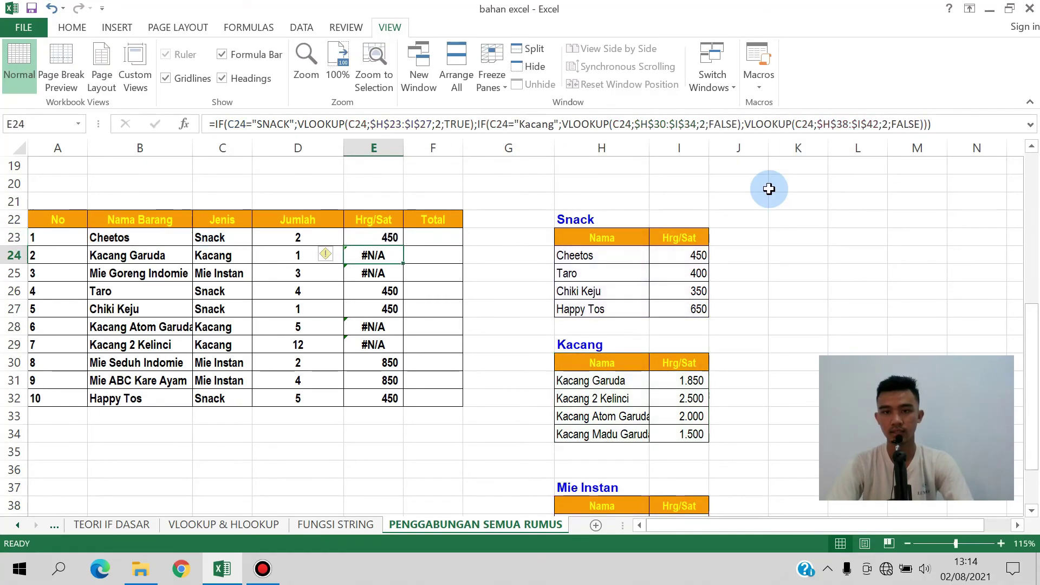
Copy the Hrg/Sat formula from E23 down through E32 and inspect cells E25 and E24.
left_click(379, 238)
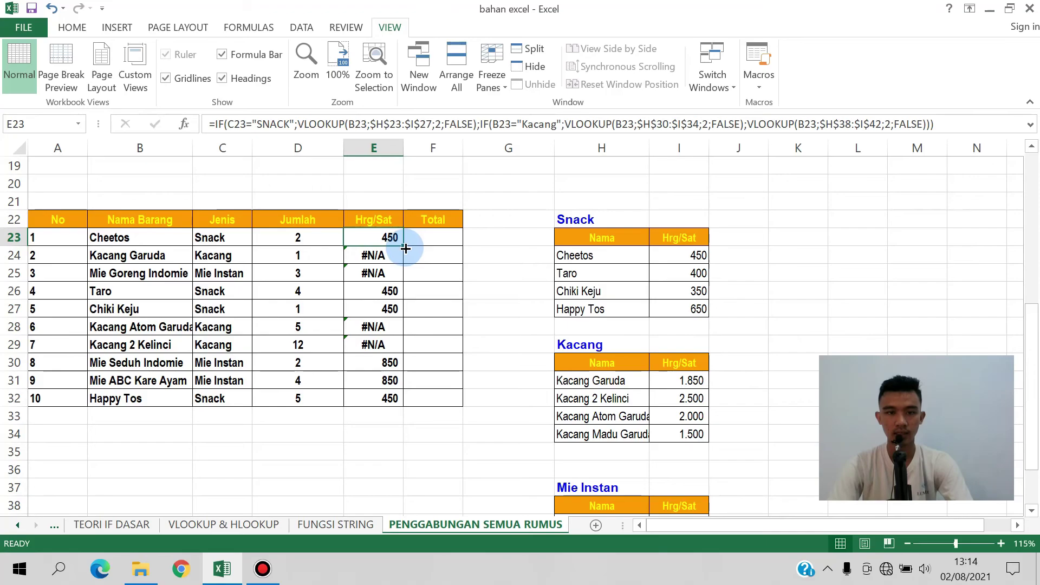
double_click(404, 247)
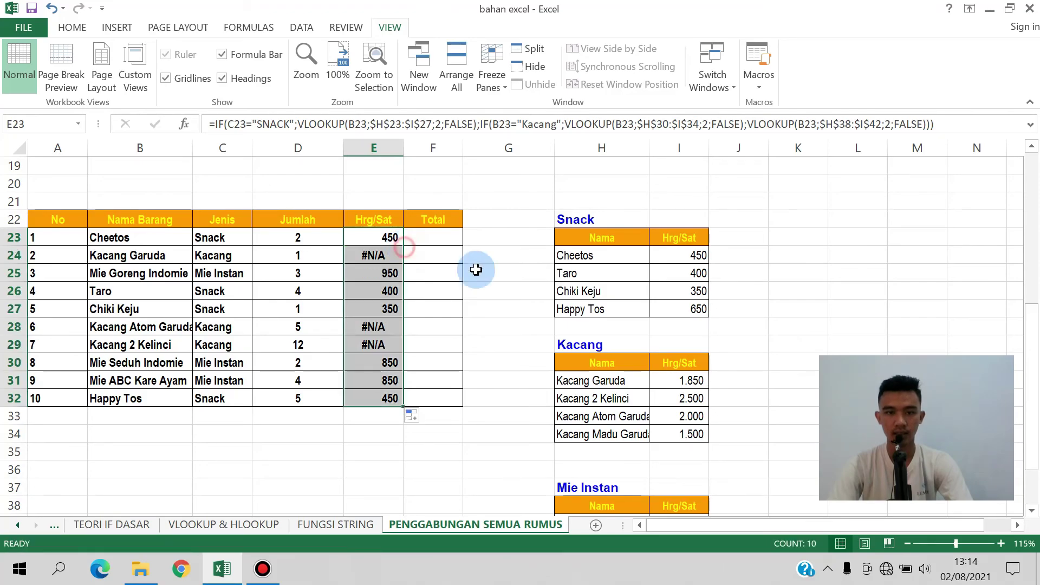
left_click(389, 277)
left_click(370, 256)
Make the Kacang test in E23's nested IF reference C23 and copy the formula down through E32.
left_click(387, 237)
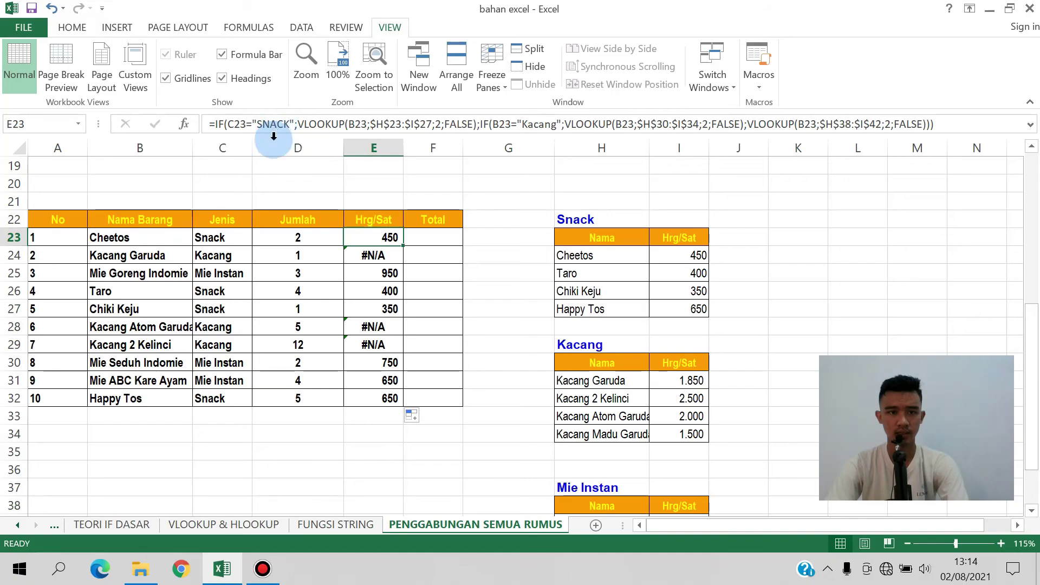
left_click(359, 130)
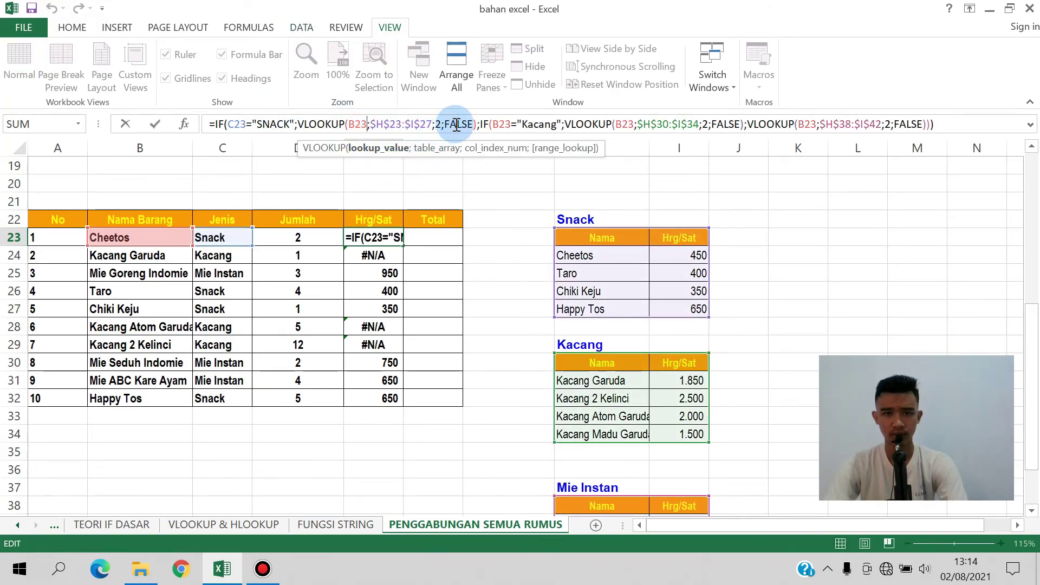
left_click(516, 125)
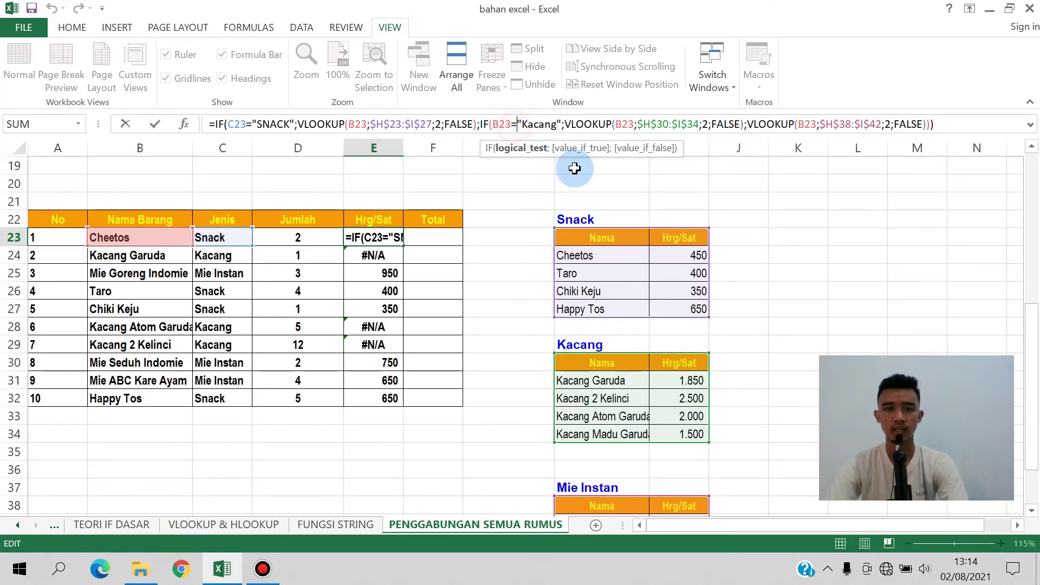
key("BackSpace")
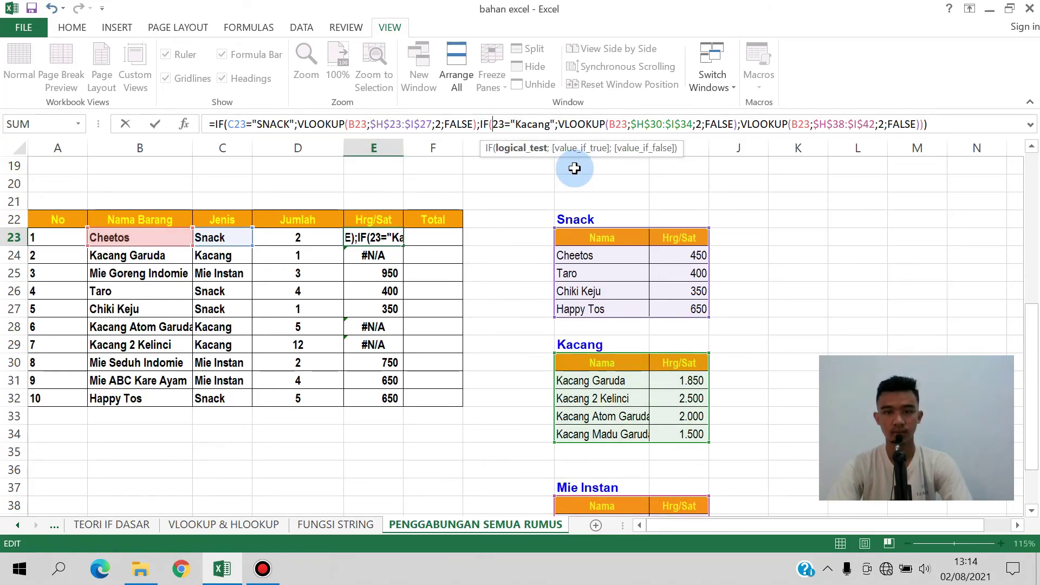
type("c")
key("Return")
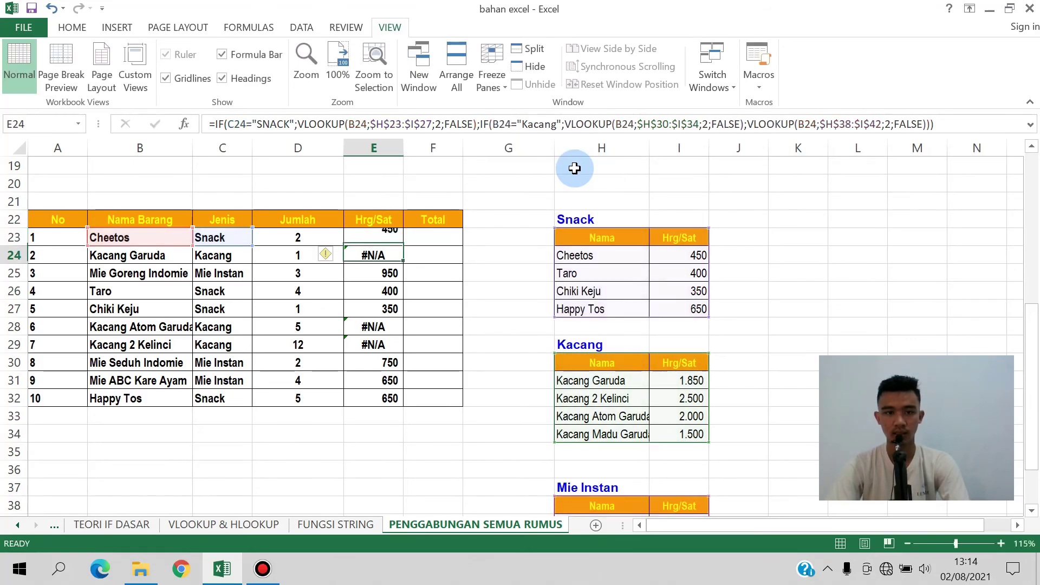
left_click(380, 236)
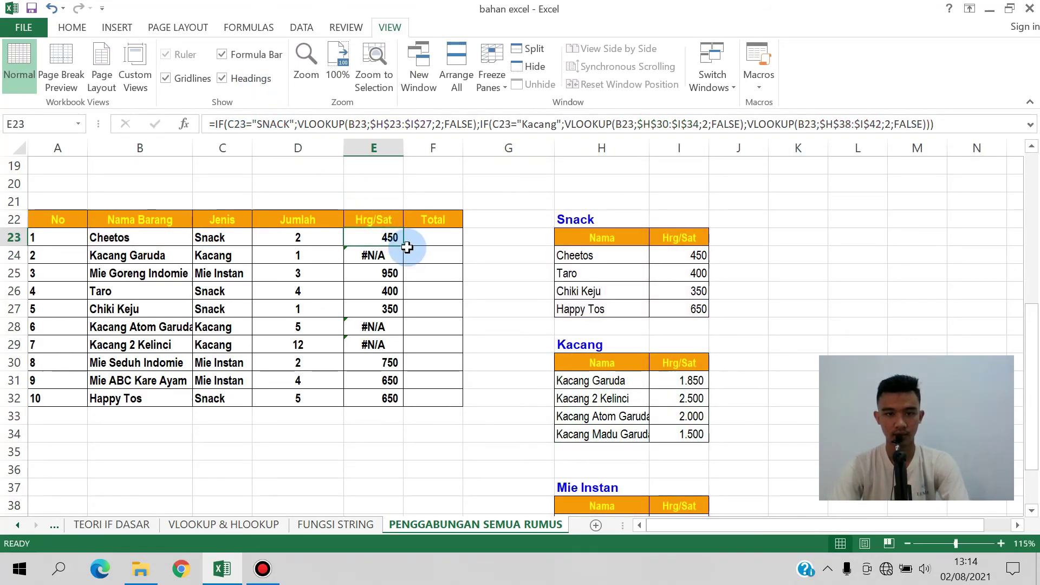
double_click(405, 244)
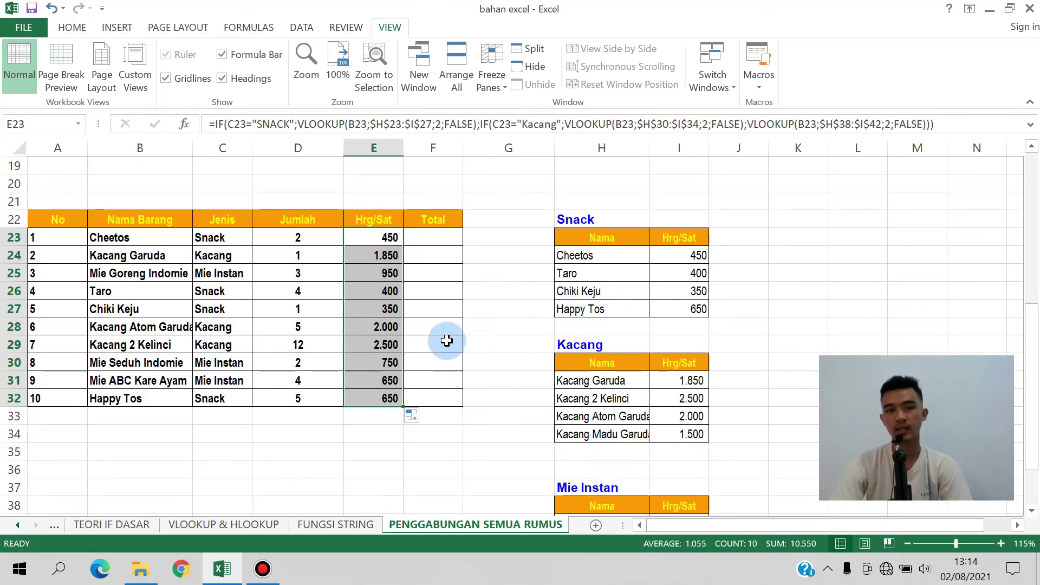
Review the finished Hrg/Sat formula in E23 and the VLOOKUP with string functions exercise at the start of the sheet.
left_click(351, 121)
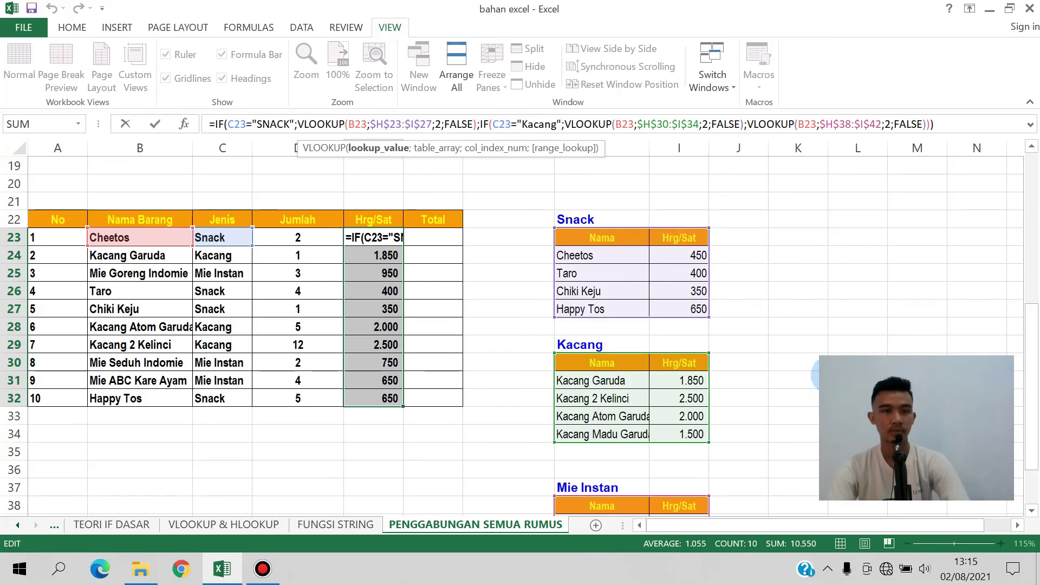
key("Return")
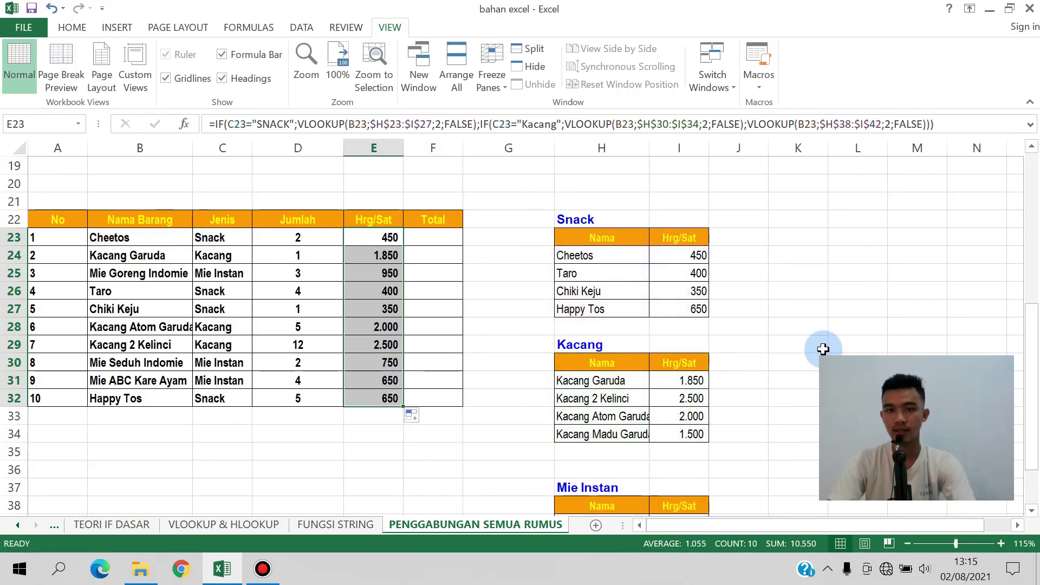
scroll(817, 349, "up", 5)
scroll(685, 380, "down", 2)
scroll(684, 379, "up", 3)
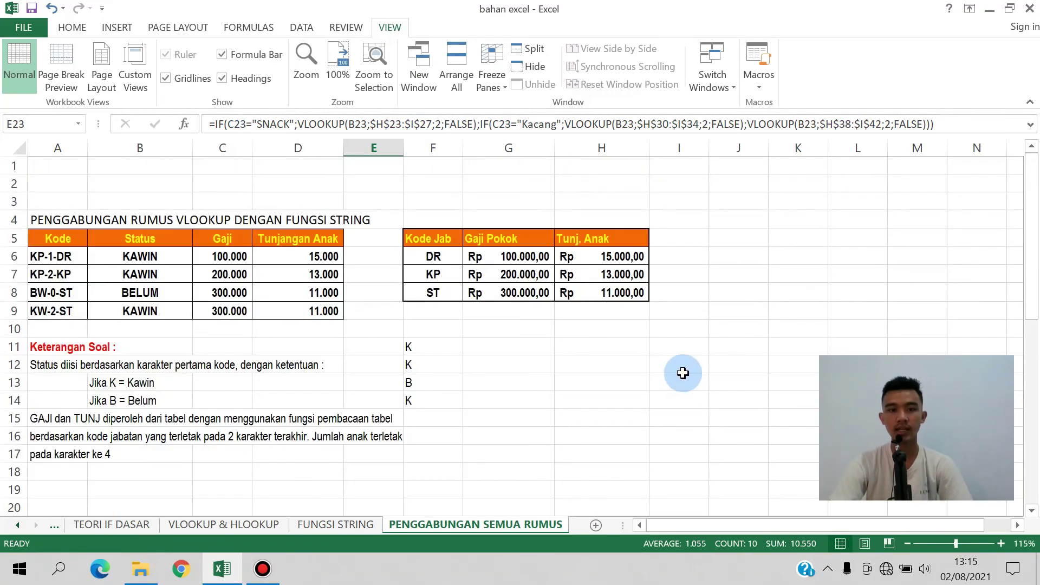